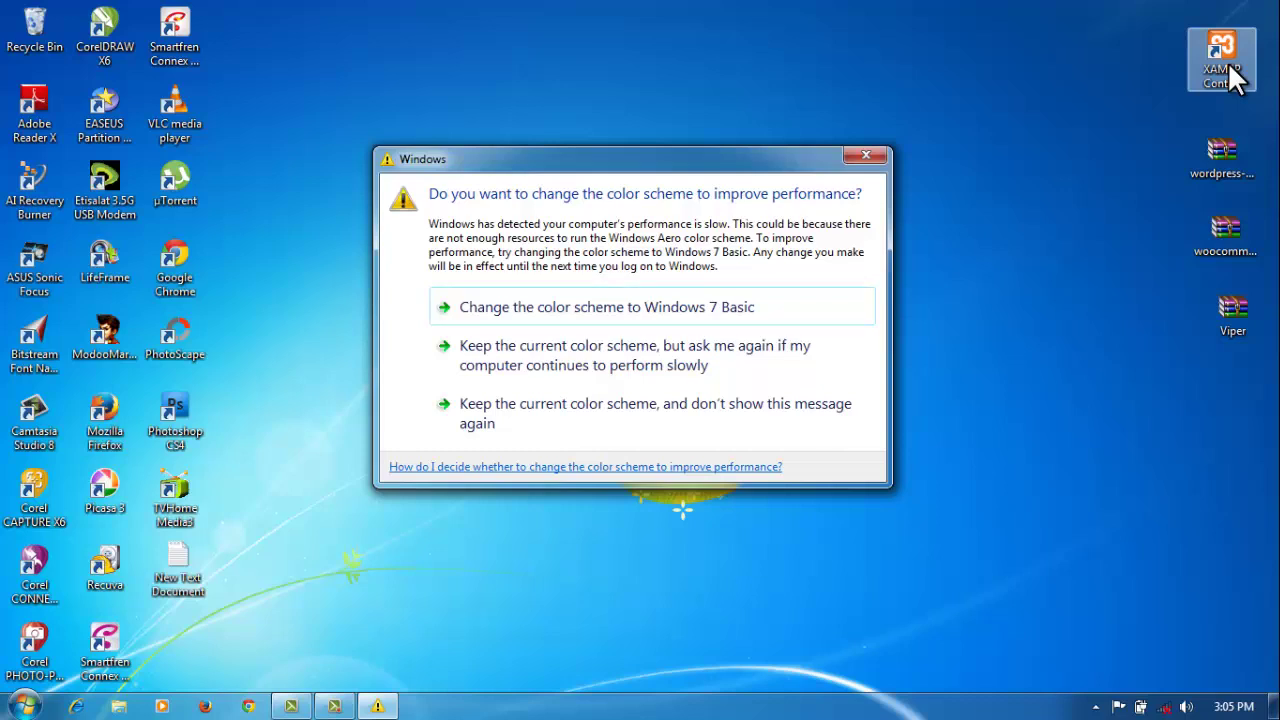
Step: Dismiss the colour-scheme warning, start Apache and MySQL in XAMPP, and hide the panel
{"action": "left_click", "coordinate": [865, 157]}
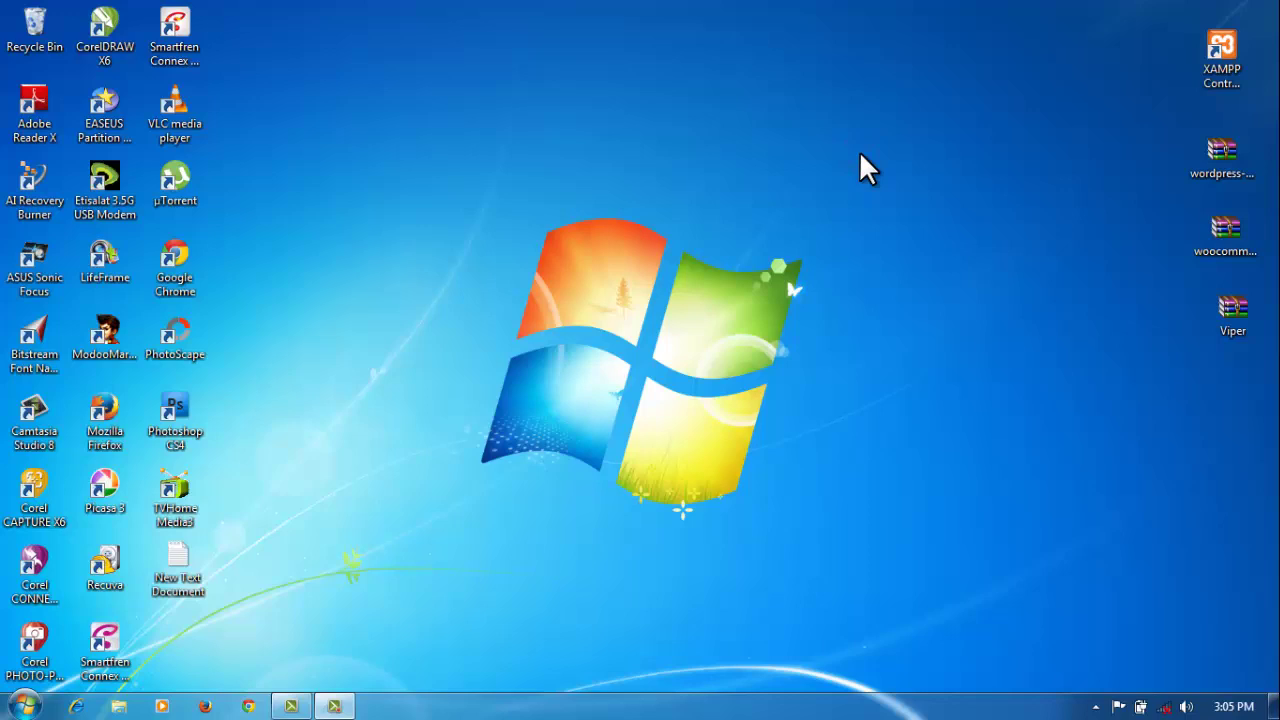
{"action": "double_click", "coordinate": [1222, 58]}
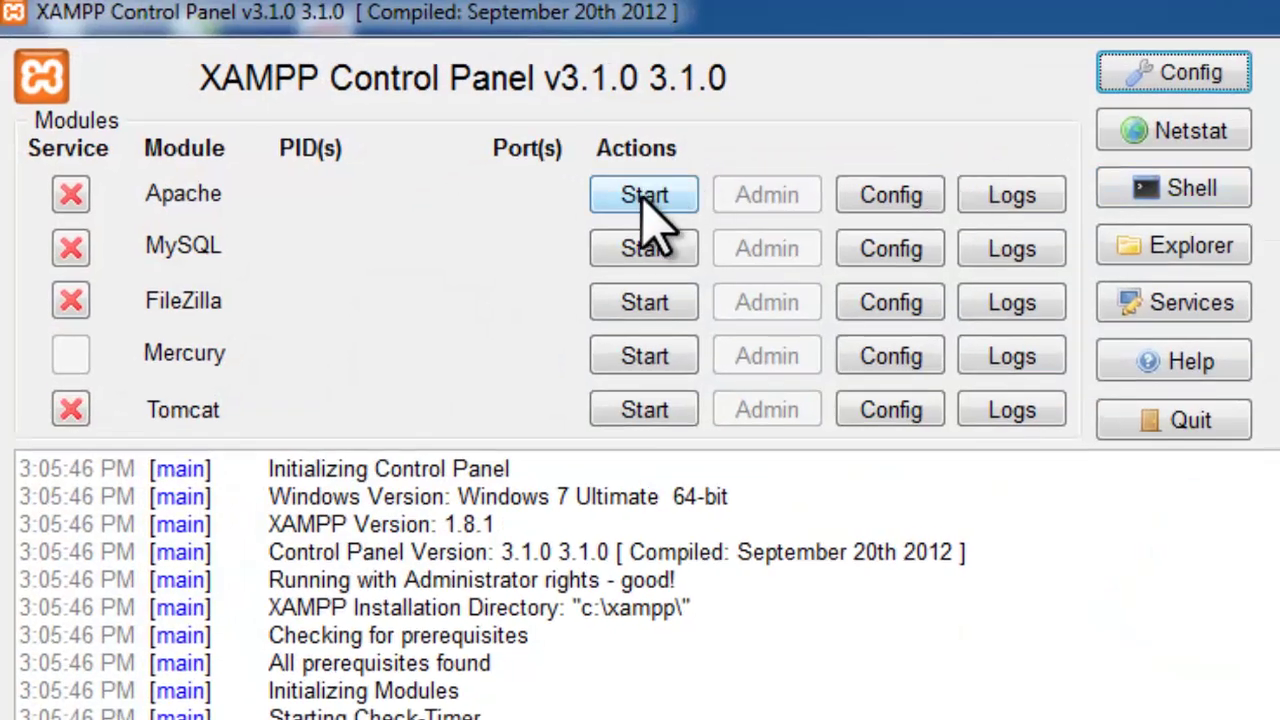
{"action": "left_click", "coordinate": [641, 196]}
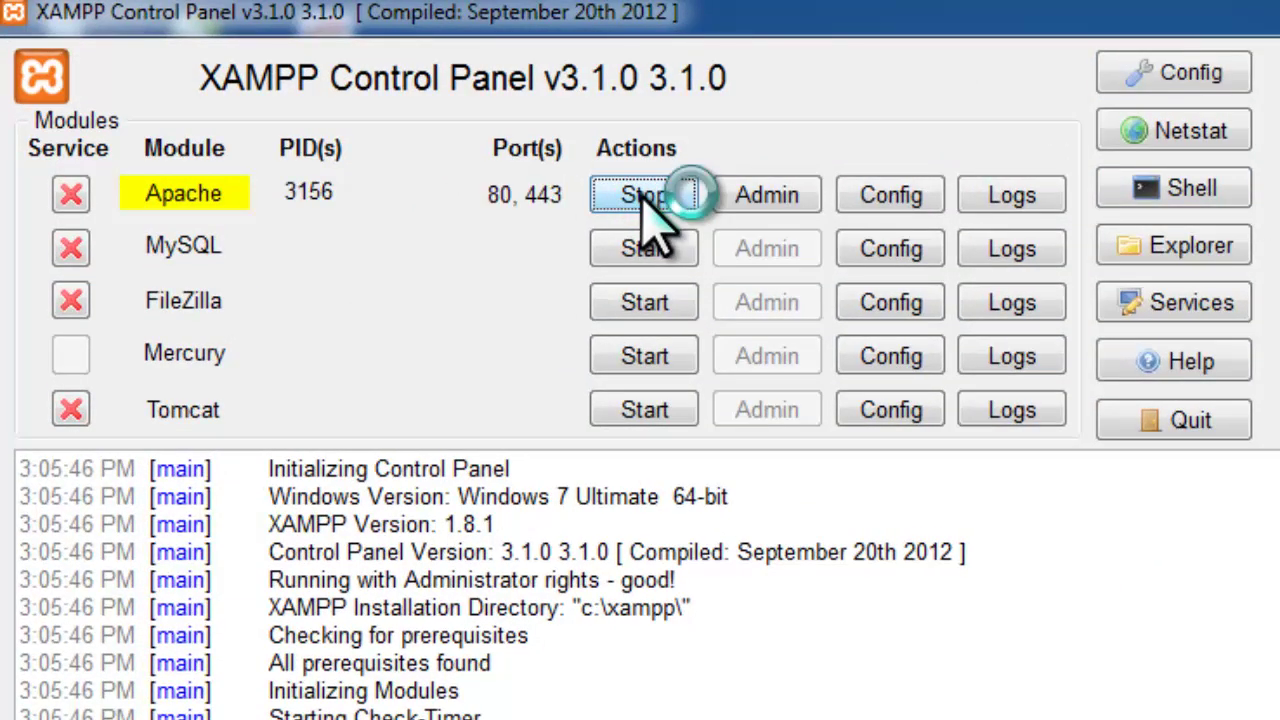
{"action": "left_click", "coordinate": [648, 246]}
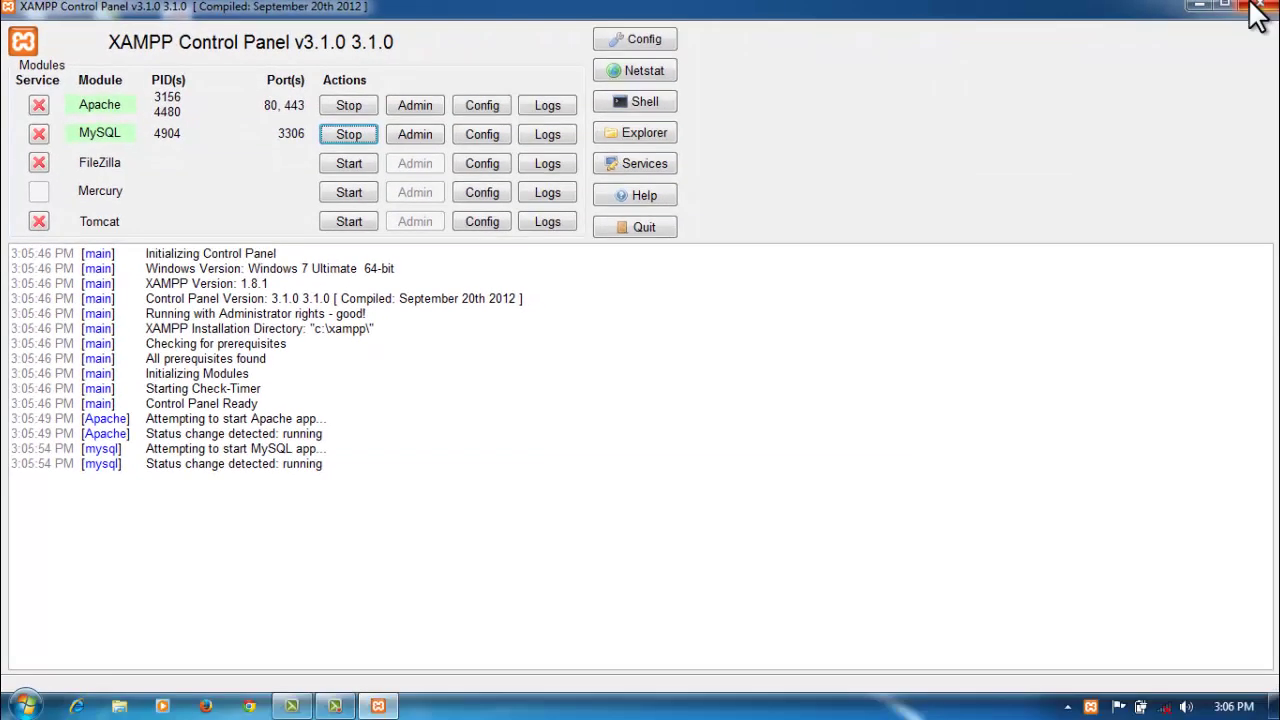
{"action": "left_click", "coordinate": [1255, 10]}
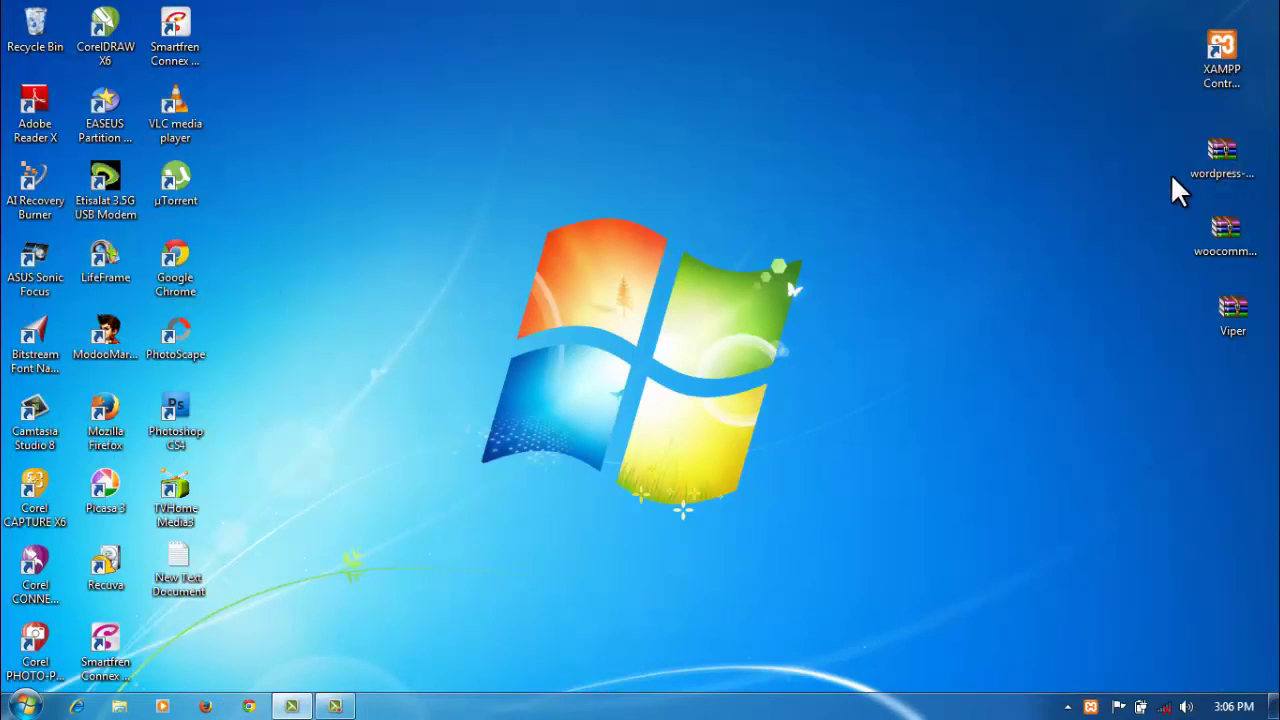
Step: Open wordpress-3.7.1.zip in WinRAR, dismiss the licence reminder, and select the wordpress folder
{"action": "left_click", "coordinate": [1207, 158]}
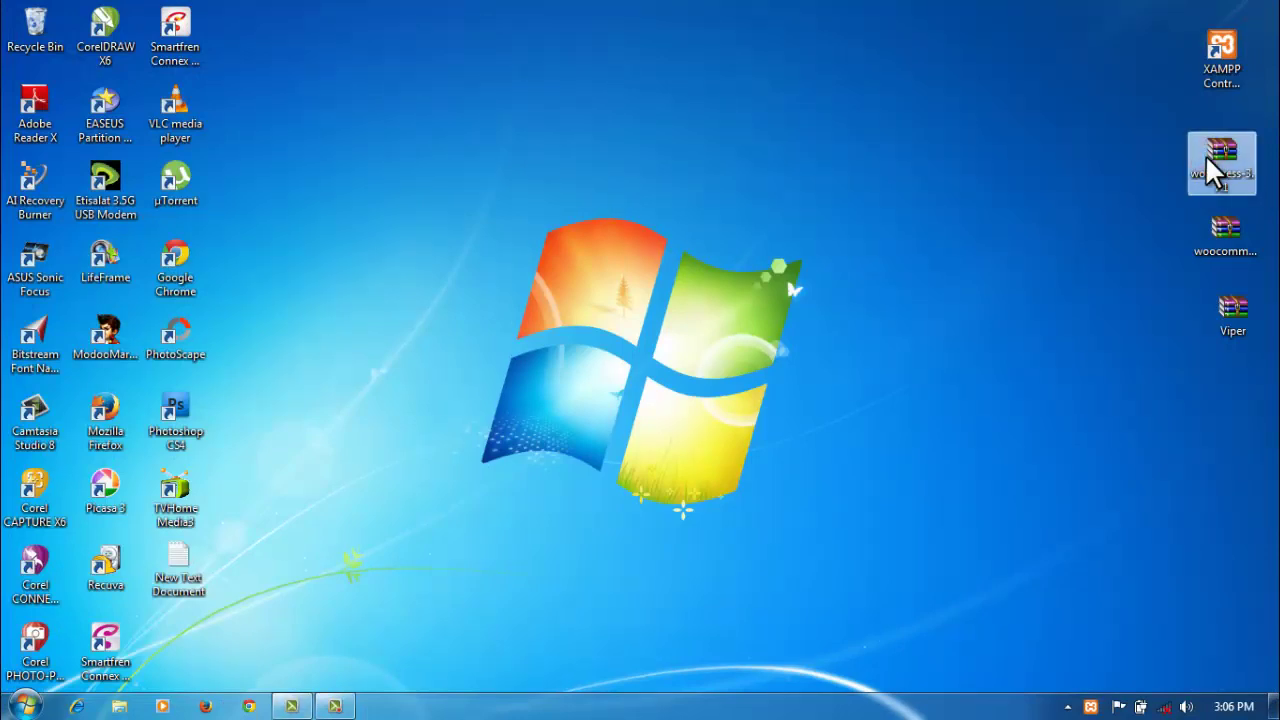
{"action": "right_click", "coordinate": [1210, 172]}
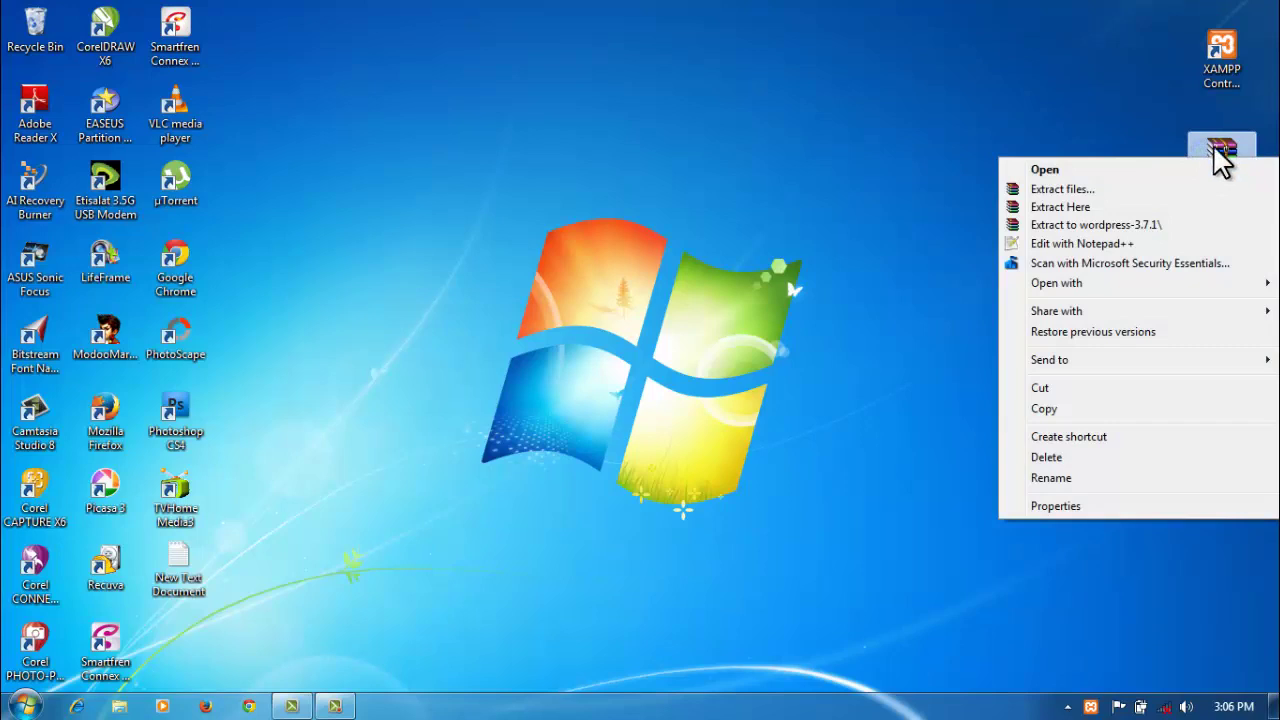
{"action": "double_click", "coordinate": [1214, 152]}
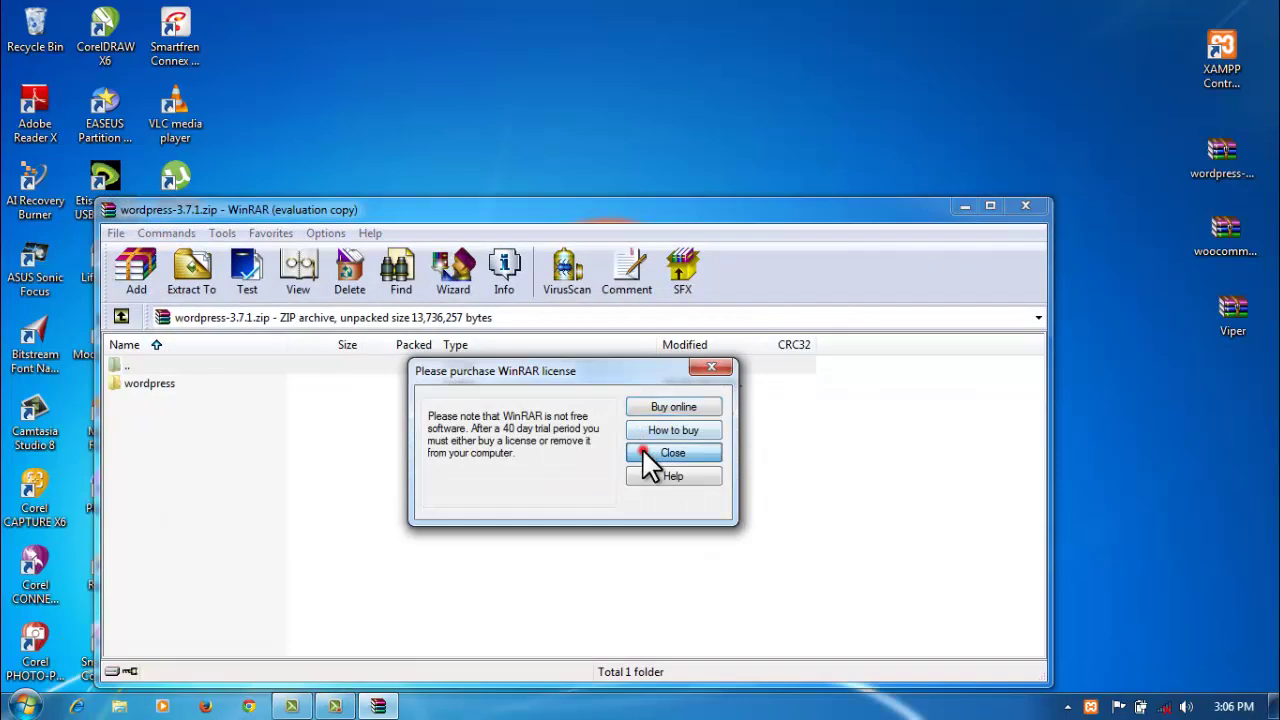
{"action": "left_click", "coordinate": [642, 450]}
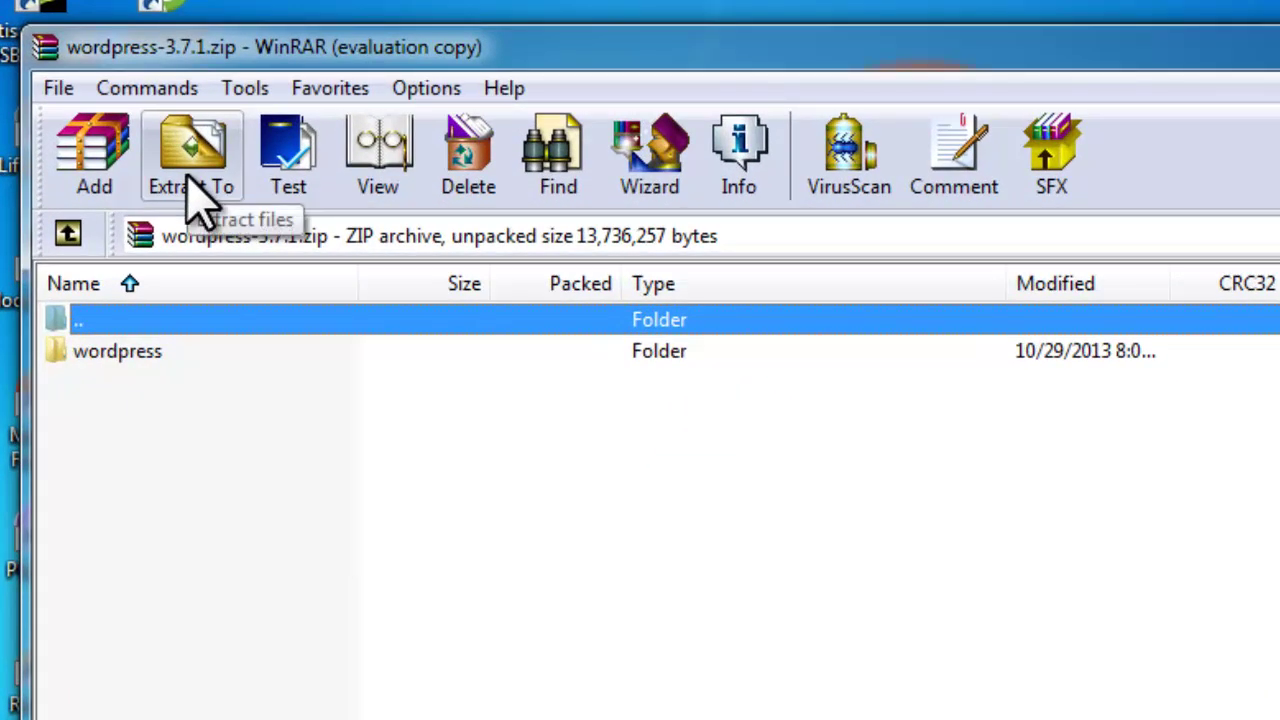
{"action": "left_click", "coordinate": [122, 352]}
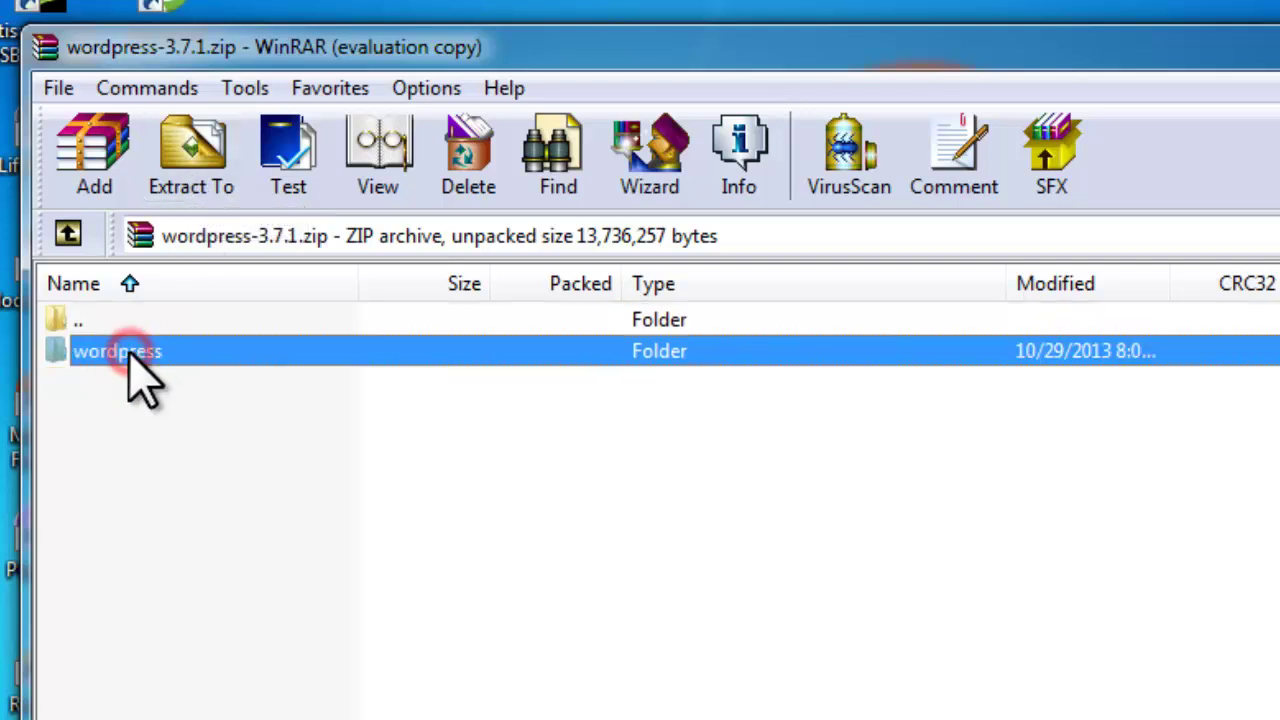
Step: Extract the wordpress folder into C:\xampp\htdocs
{"action": "left_click", "coordinate": [163, 175]}
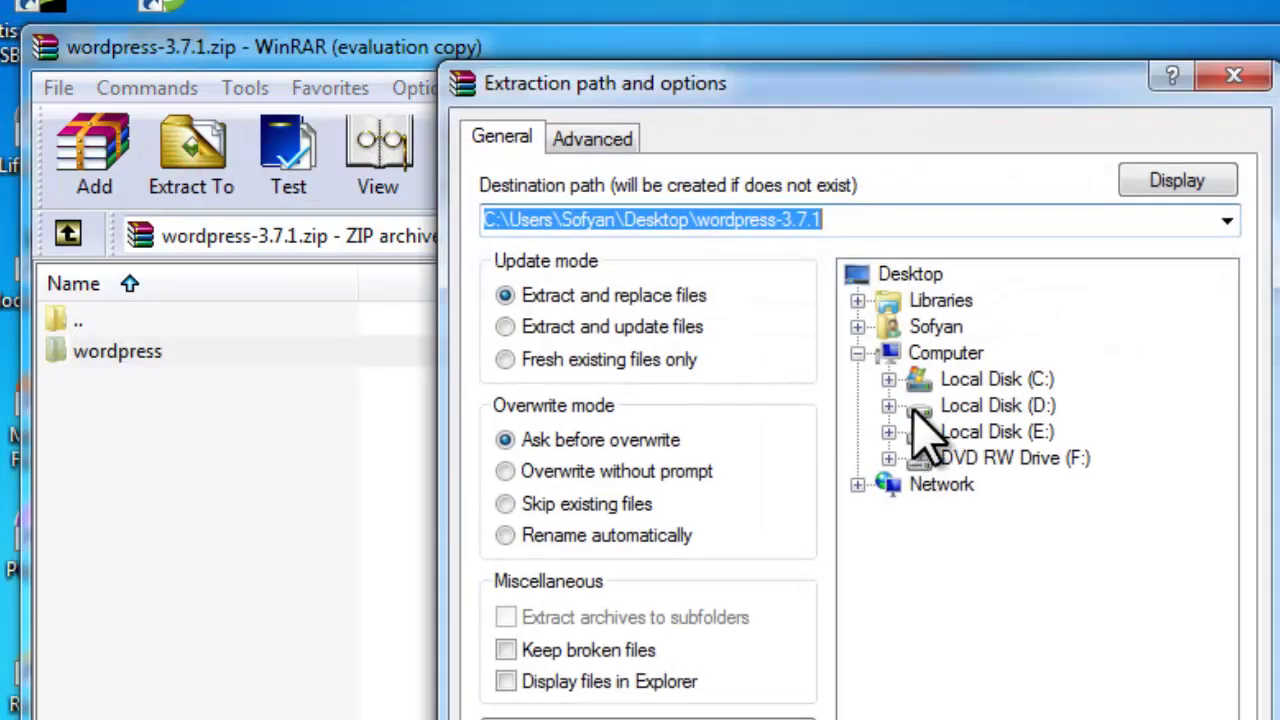
{"action": "left_click", "coordinate": [888, 379]}
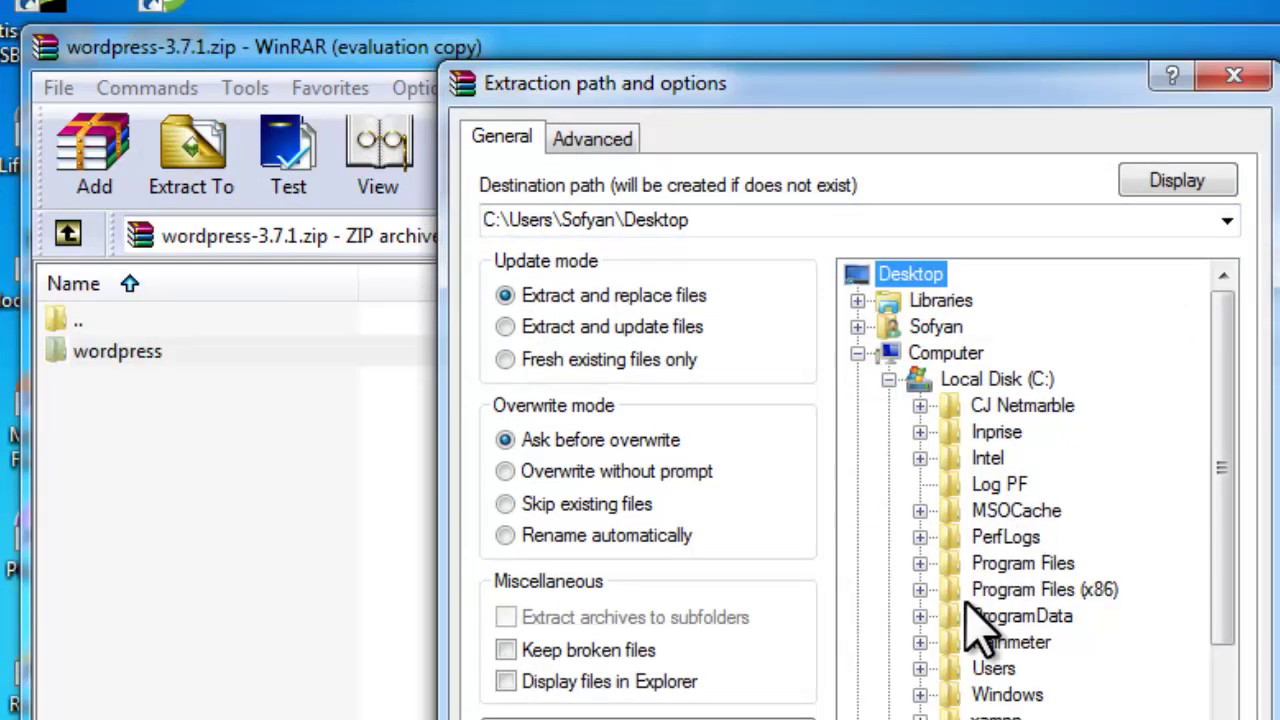
{"action": "left_click", "coordinate": [920, 716]}
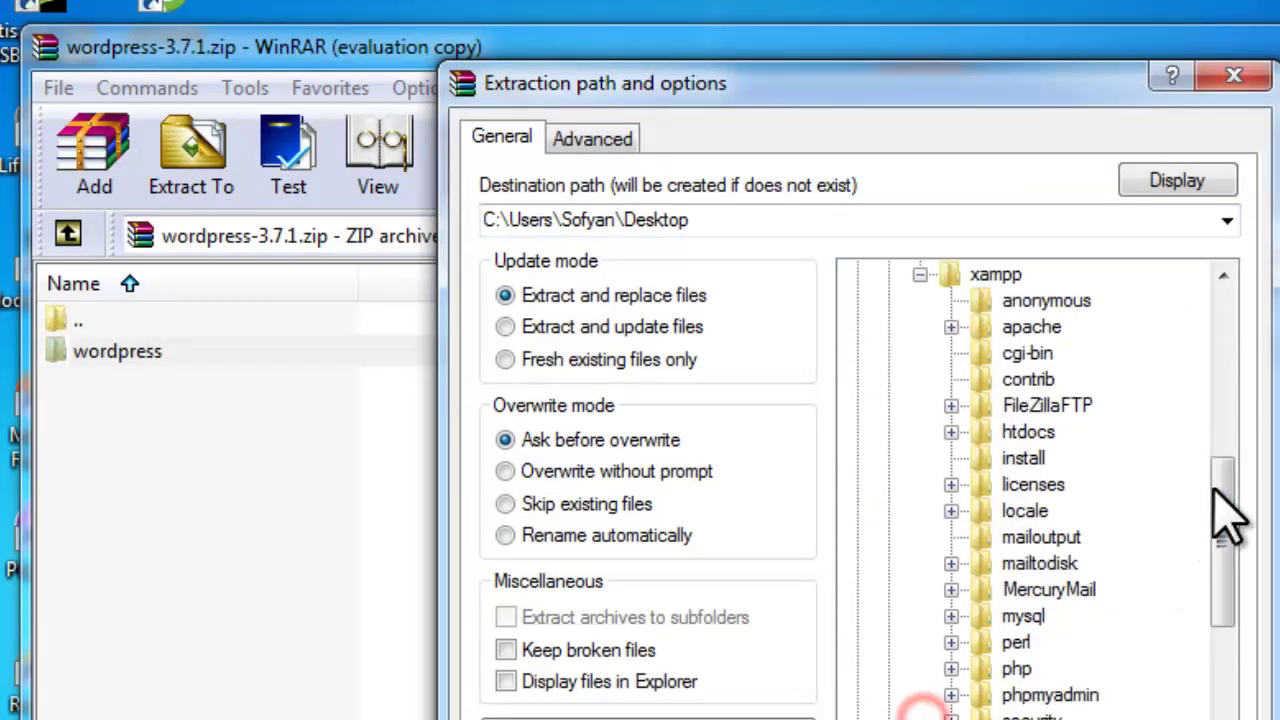
{"action": "left_click_drag", "start_coordinate": [1222, 478], "coordinate": [1222, 490]}
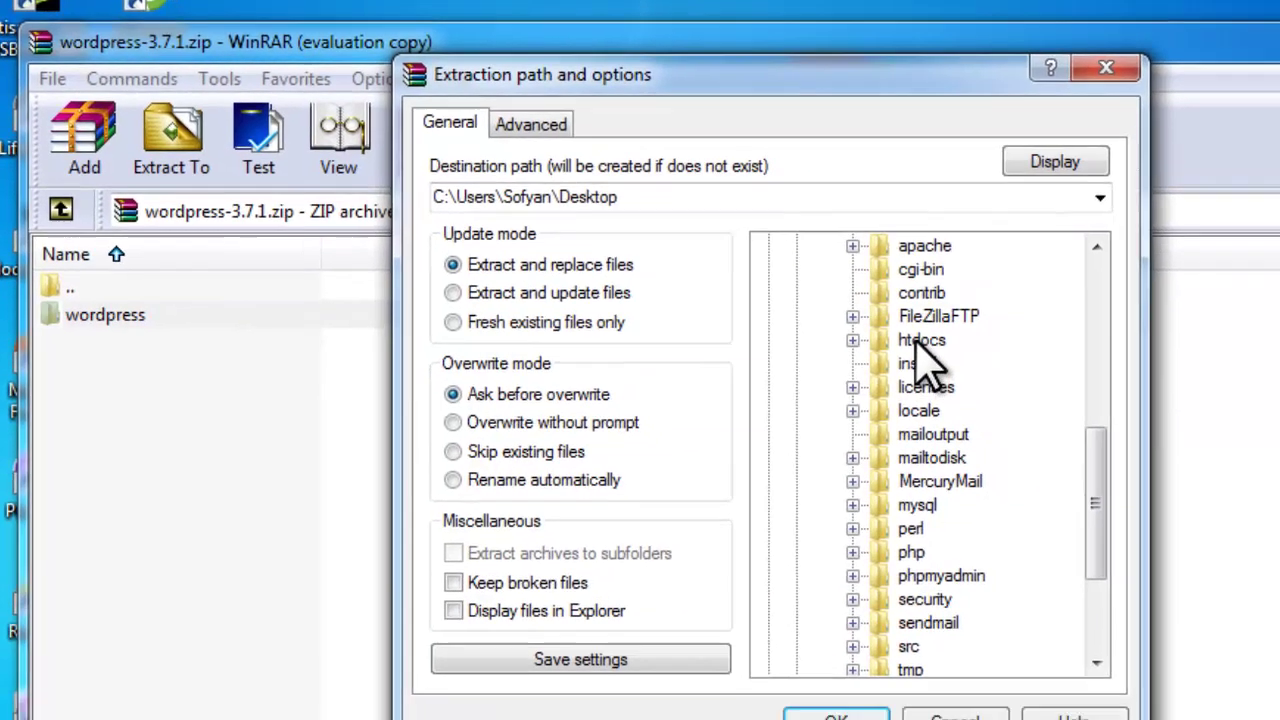
{"action": "left_click", "coordinate": [1026, 379]}
{"action": "left_click", "coordinate": [783, 667]}
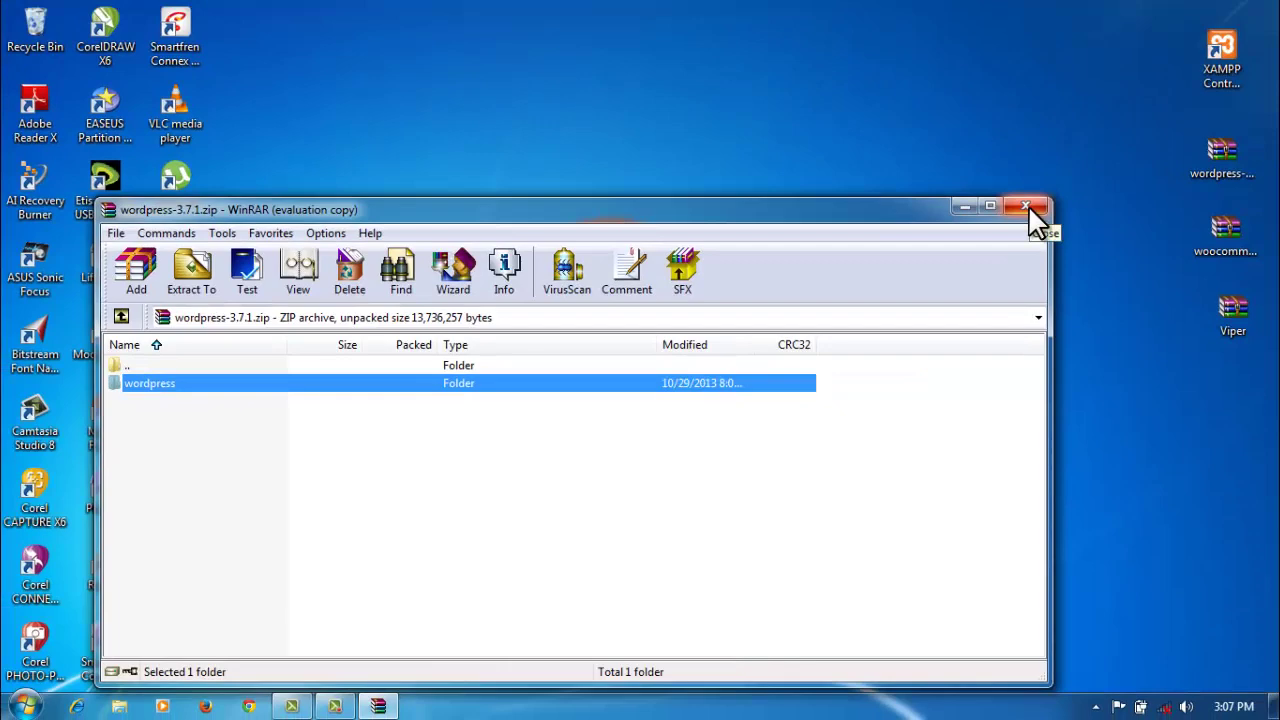
Step: Close WinRAR and load localhost in Chrome to reach the XAMPP welcome page
{"action": "left_click", "coordinate": [1028, 207]}
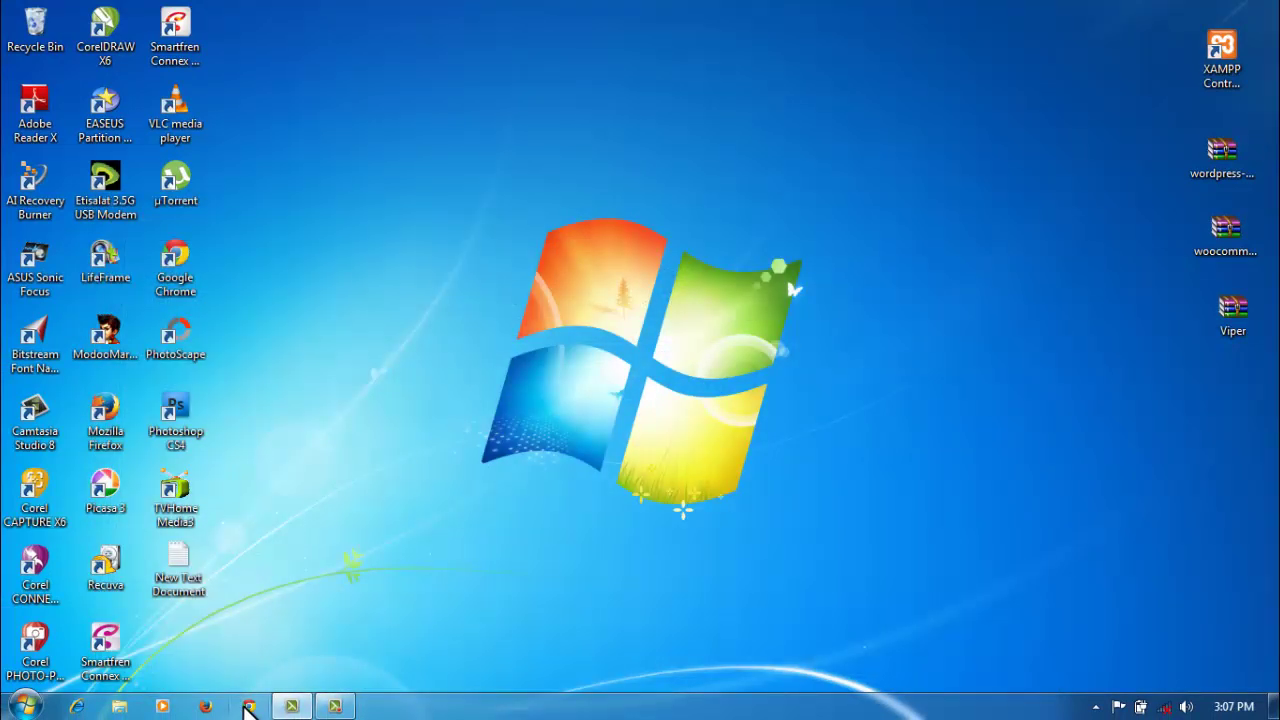
{"action": "left_click", "coordinate": [248, 706]}
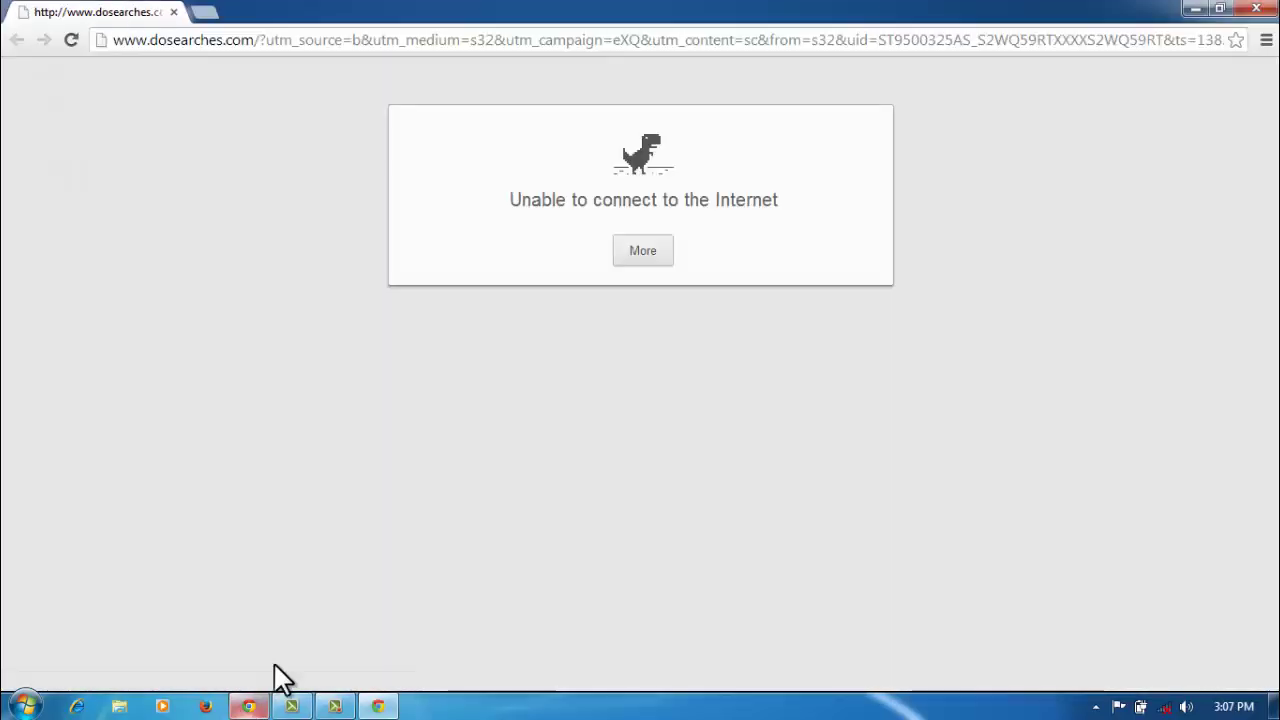
{"action": "left_click", "coordinate": [400, 40]}
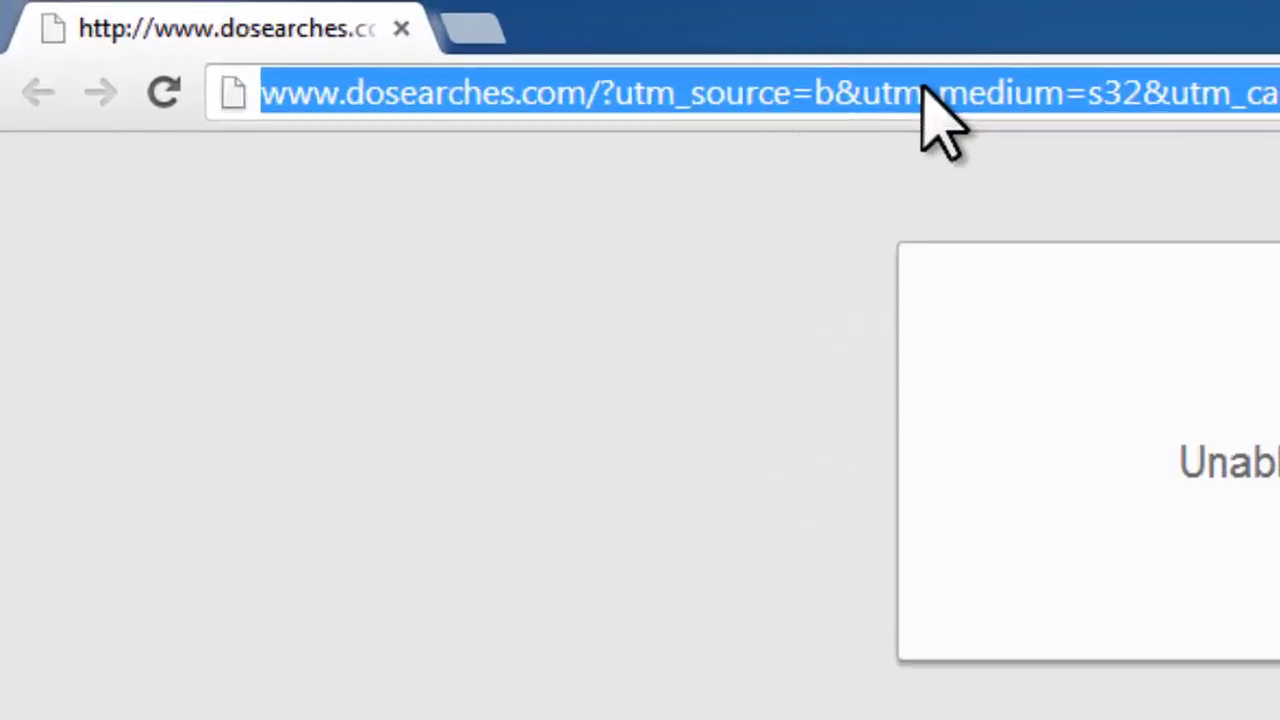
{"action": "type", "text": "lo"}
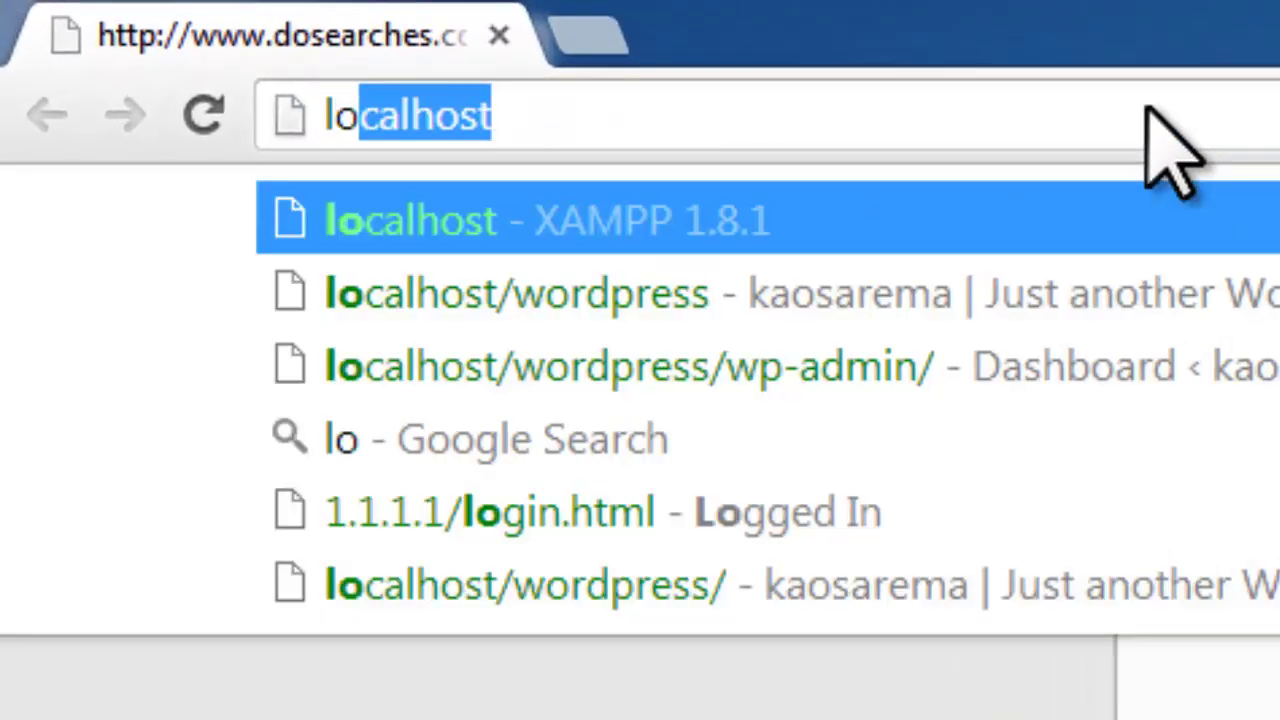
{"action": "key", "text": "Return"}
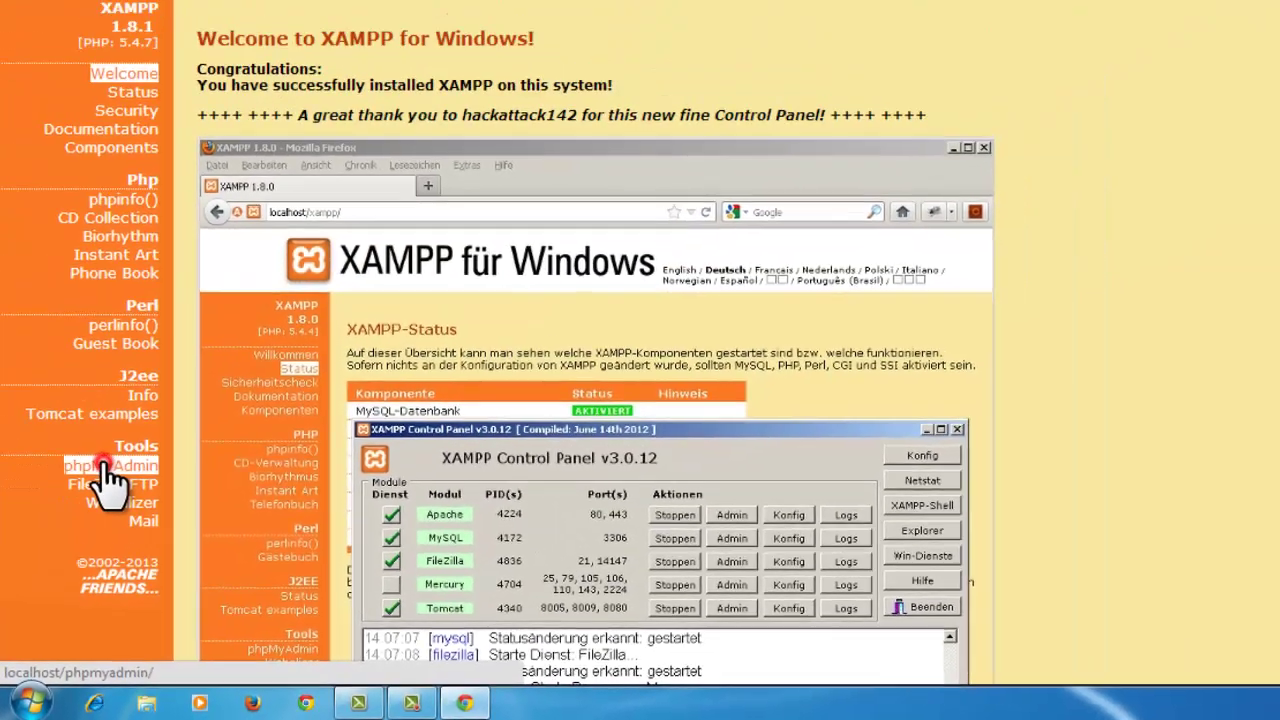
Step: Create a database named kaosaremania from phpMyAdmin's Databases page
{"action": "left_click", "coordinate": [170, 310]}
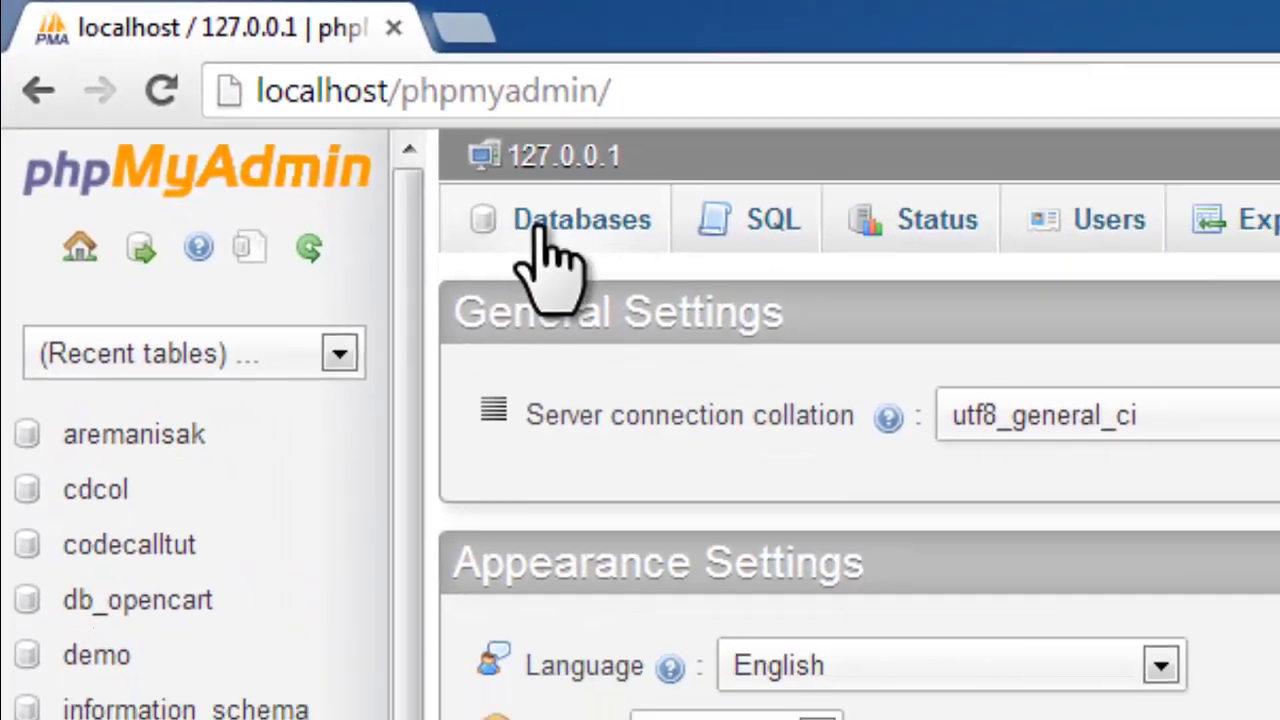
{"action": "left_click", "coordinate": [541, 232]}
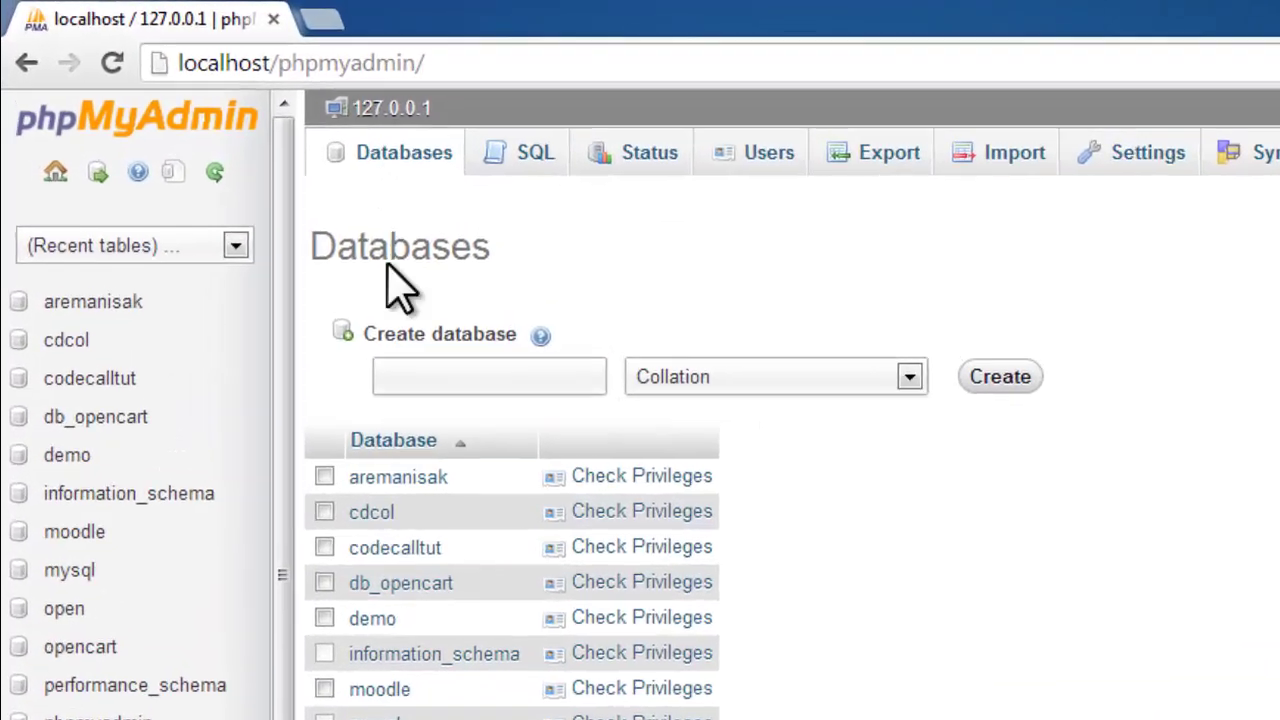
{"action": "left_click", "coordinate": [445, 376]}
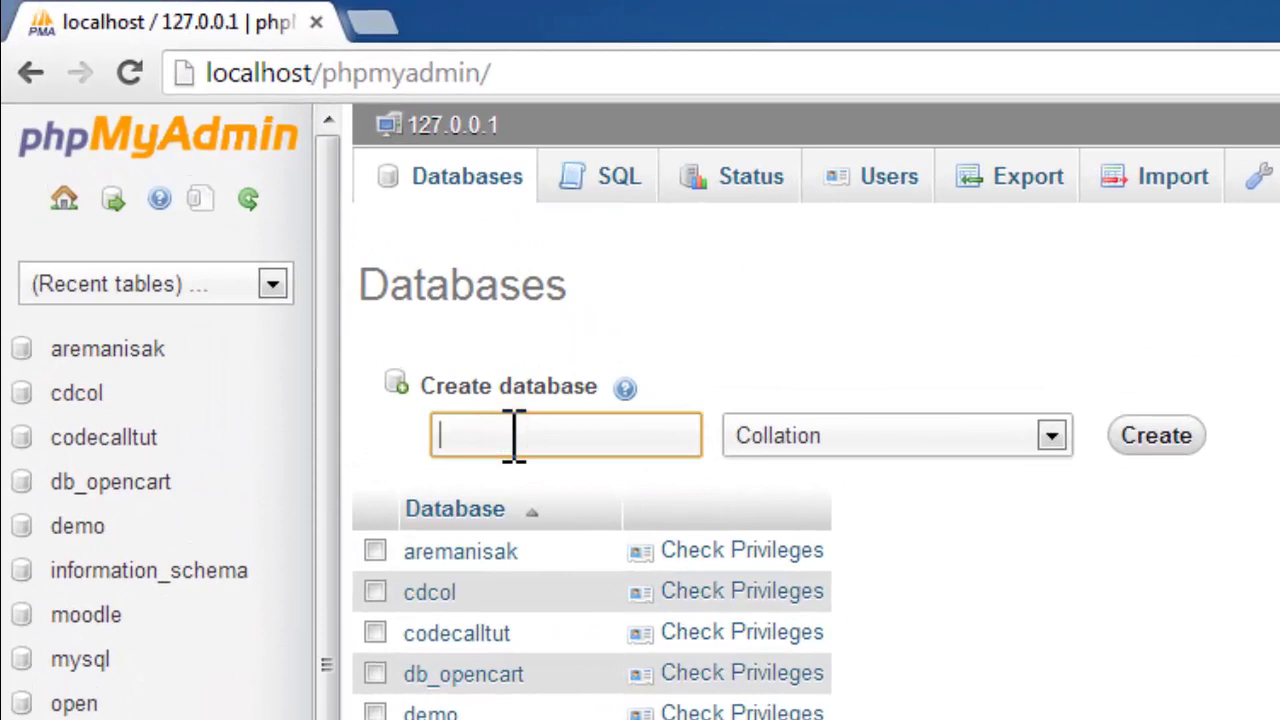
{"action": "type", "text": "kaosareman"}
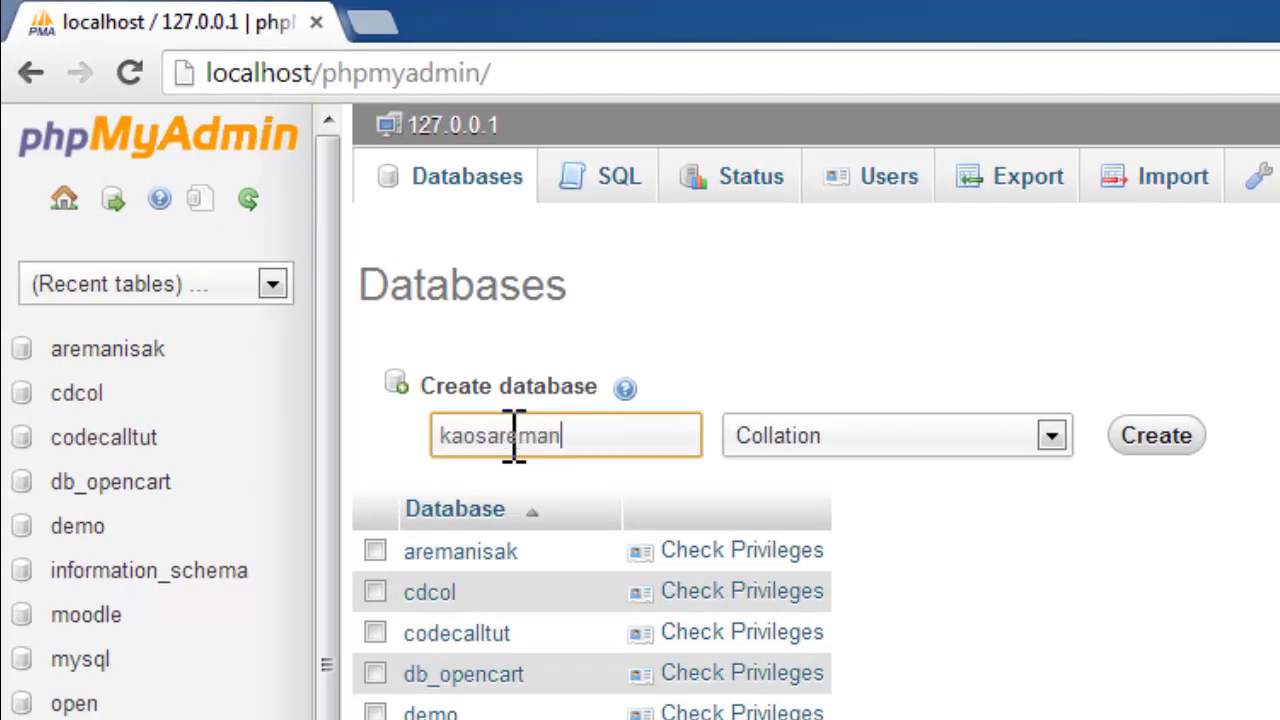
{"action": "type", "text": "ia"}
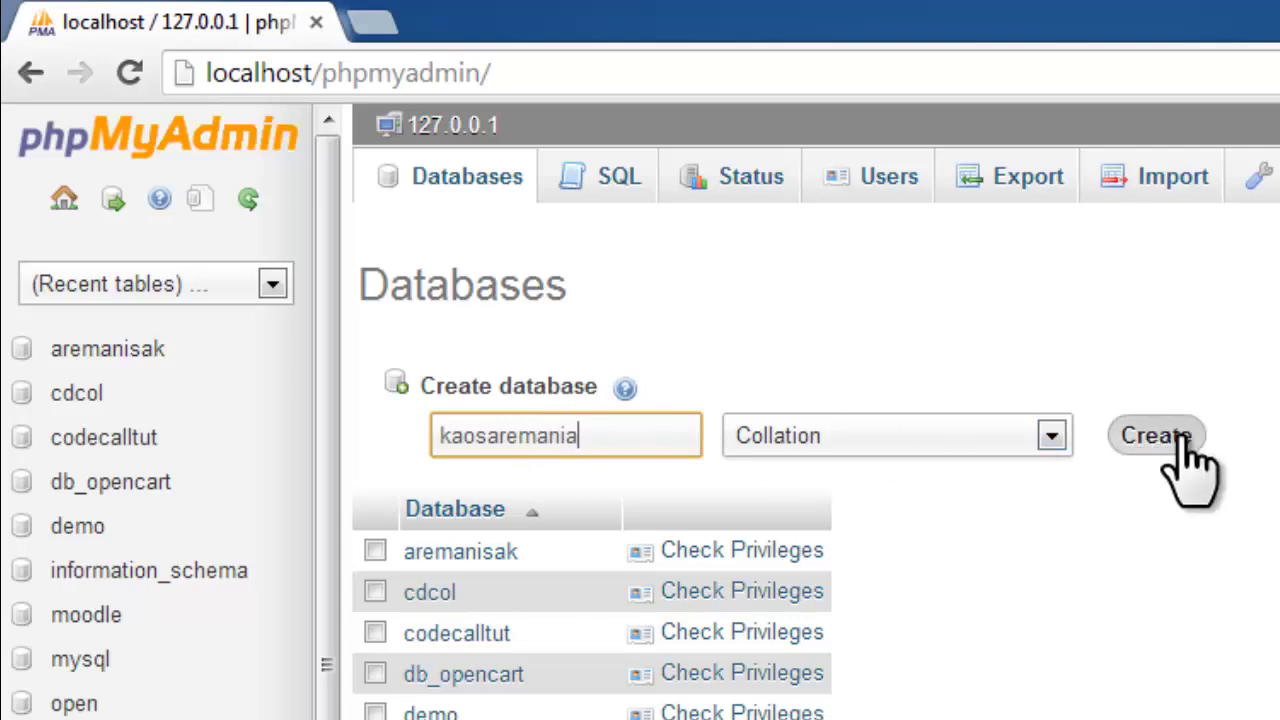
{"action": "left_click", "coordinate": [1183, 440]}
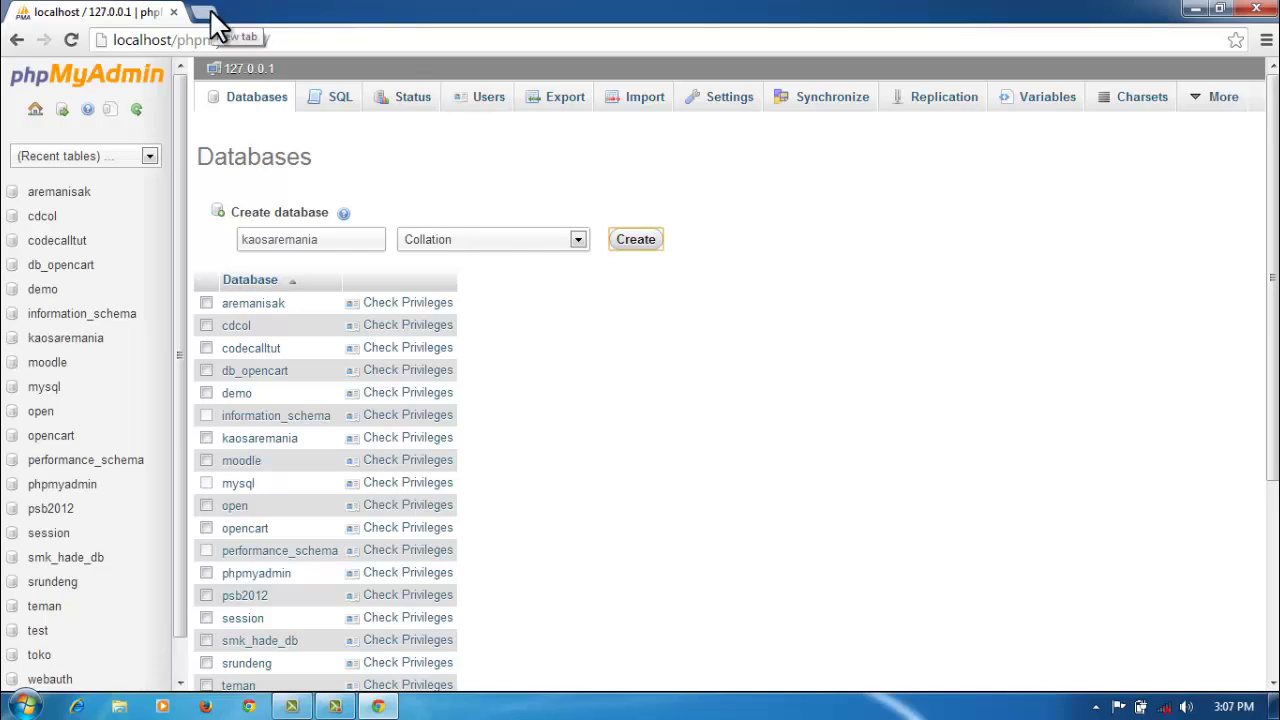
Step: Browse to C:\xampp\htdocs in Windows Explorer
{"action": "left_click", "coordinate": [118, 707]}
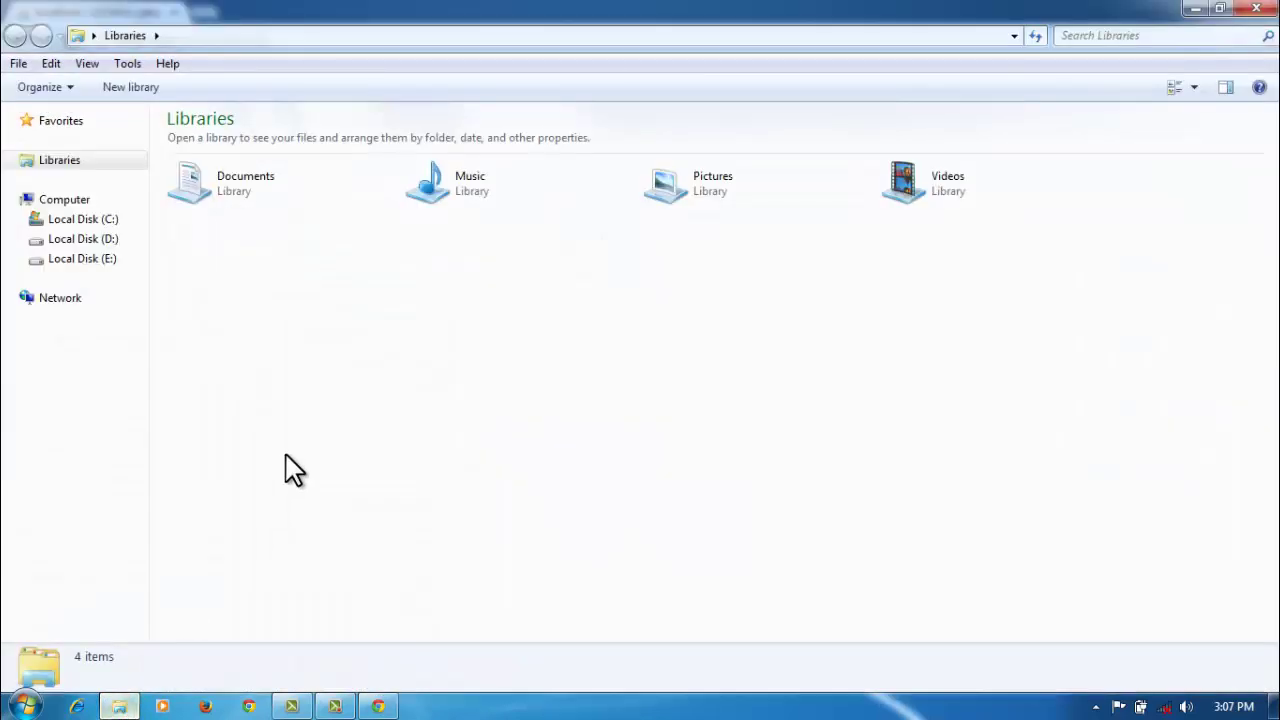
{"action": "left_click", "coordinate": [118, 222]}
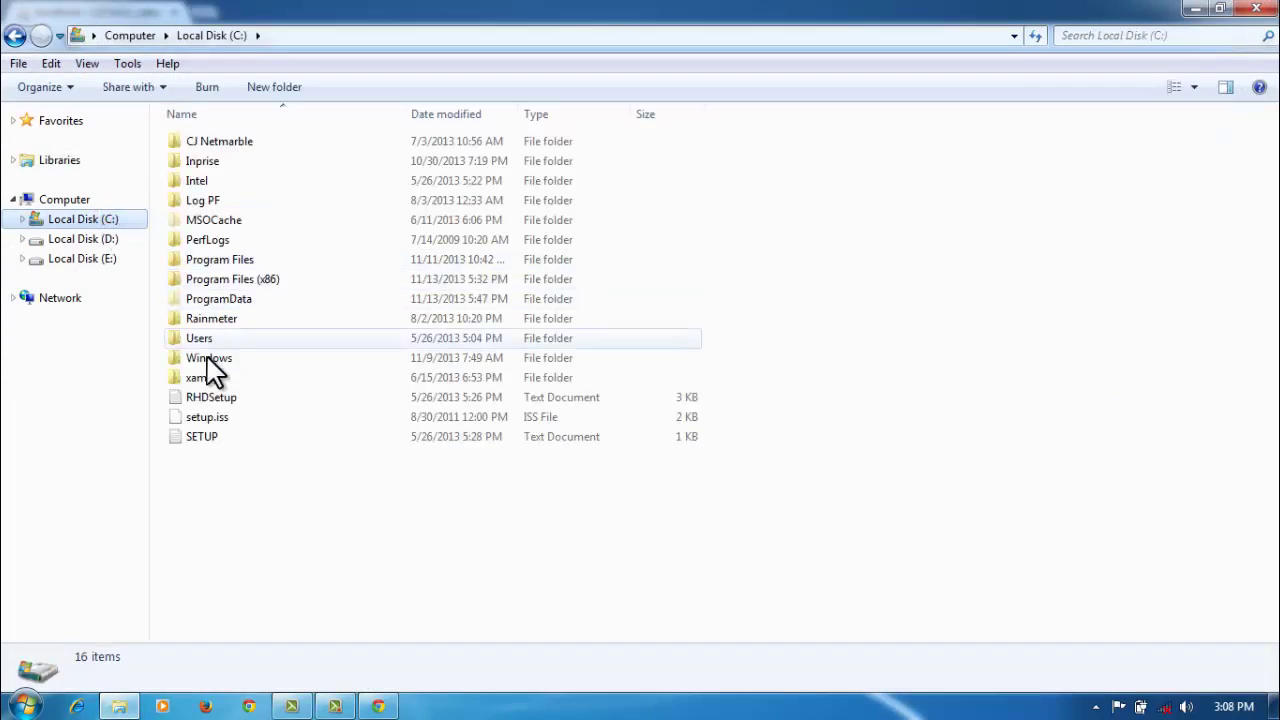
{"action": "double_click", "coordinate": [201, 380]}
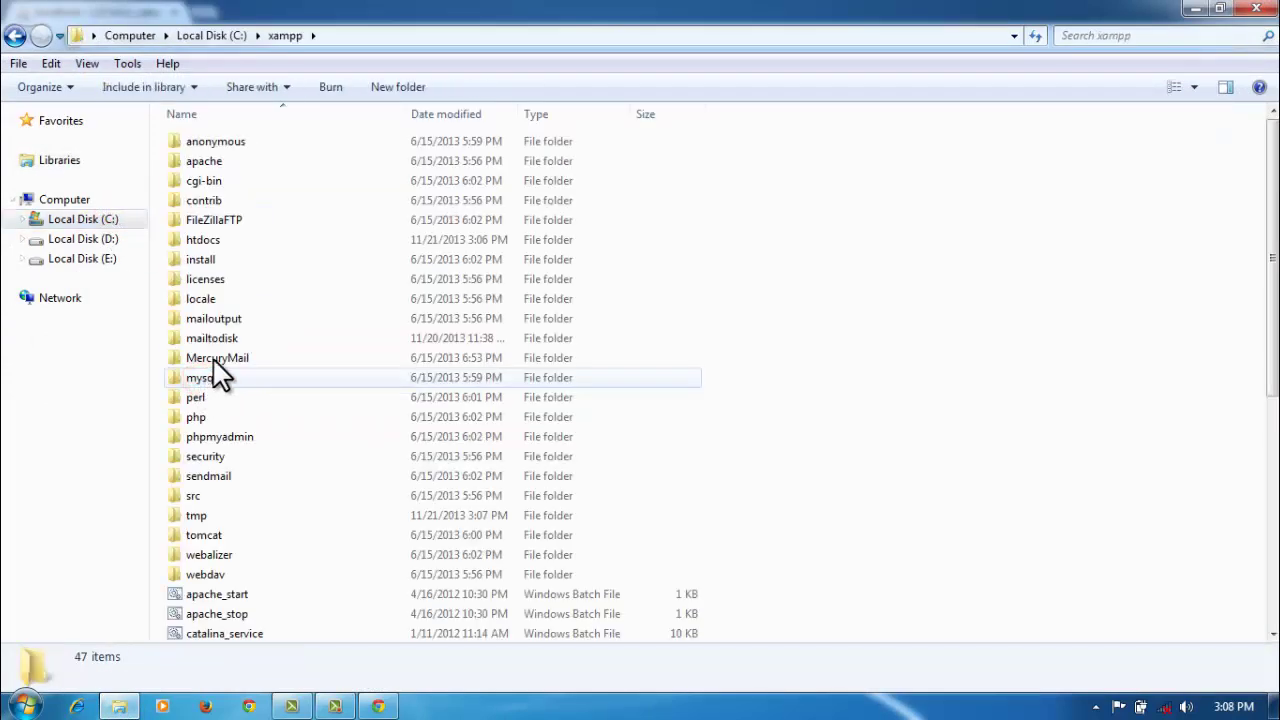
{"action": "left_click", "coordinate": [247, 243]}
{"action": "double_click", "coordinate": [250, 246]}
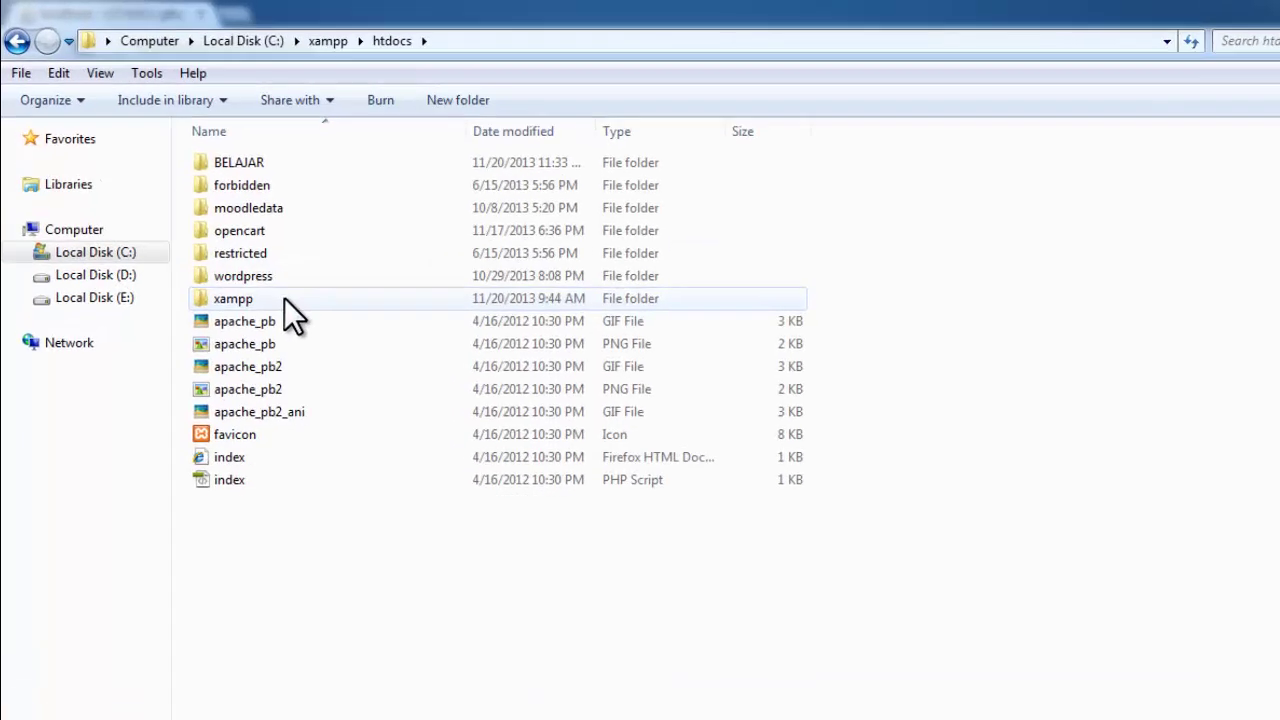
Step: Rename the wordpress folder to kaosaremania
{"action": "left_click", "coordinate": [240, 242]}
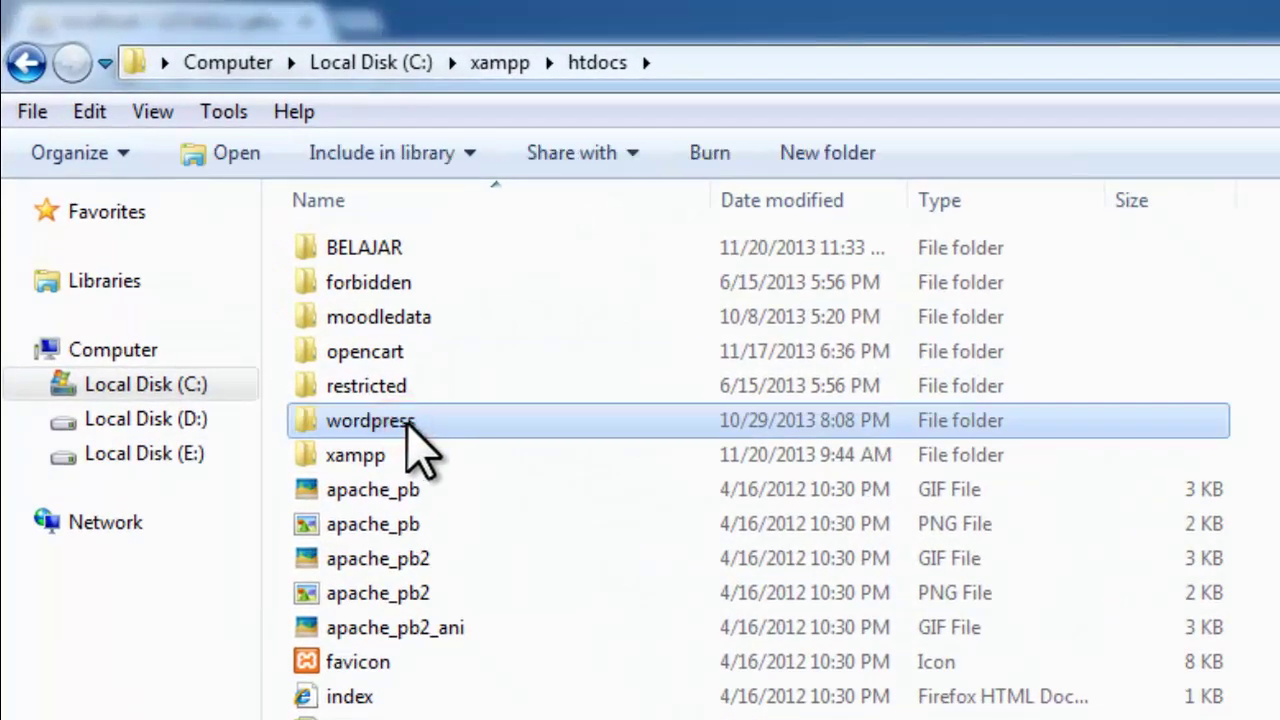
{"action": "left_click", "coordinate": [412, 420]}
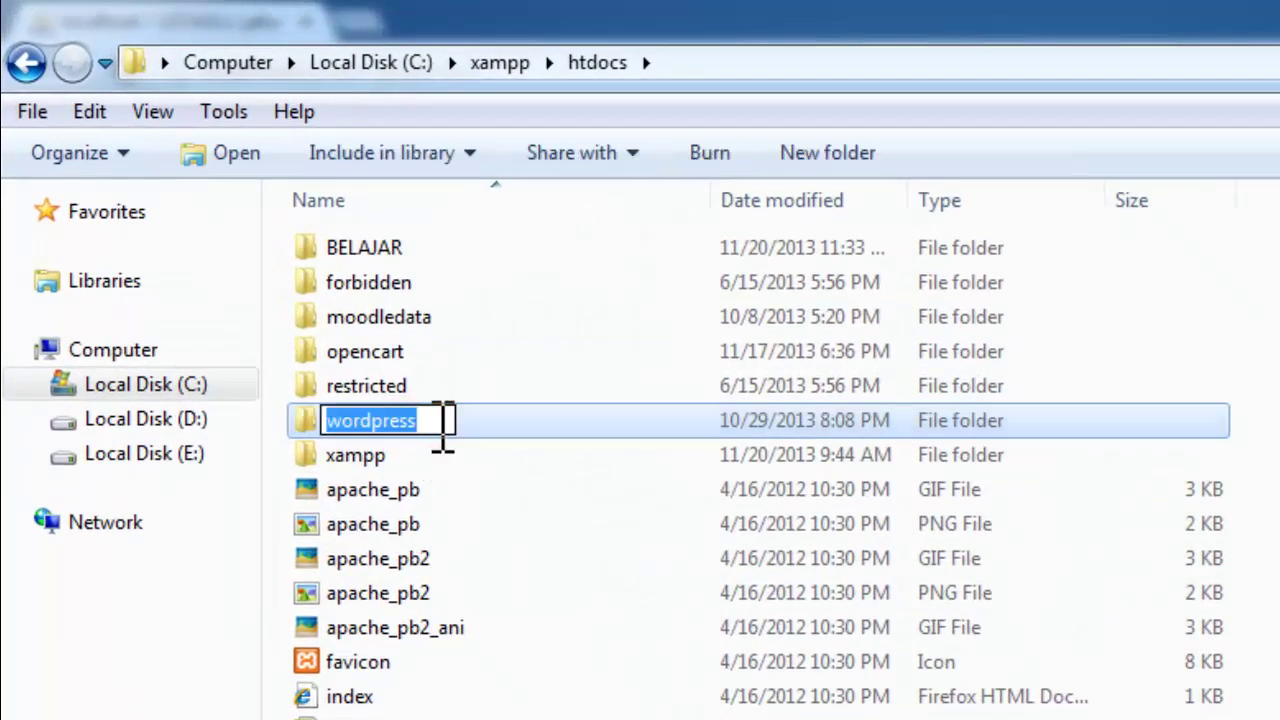
{"action": "type", "text": "kaos"}
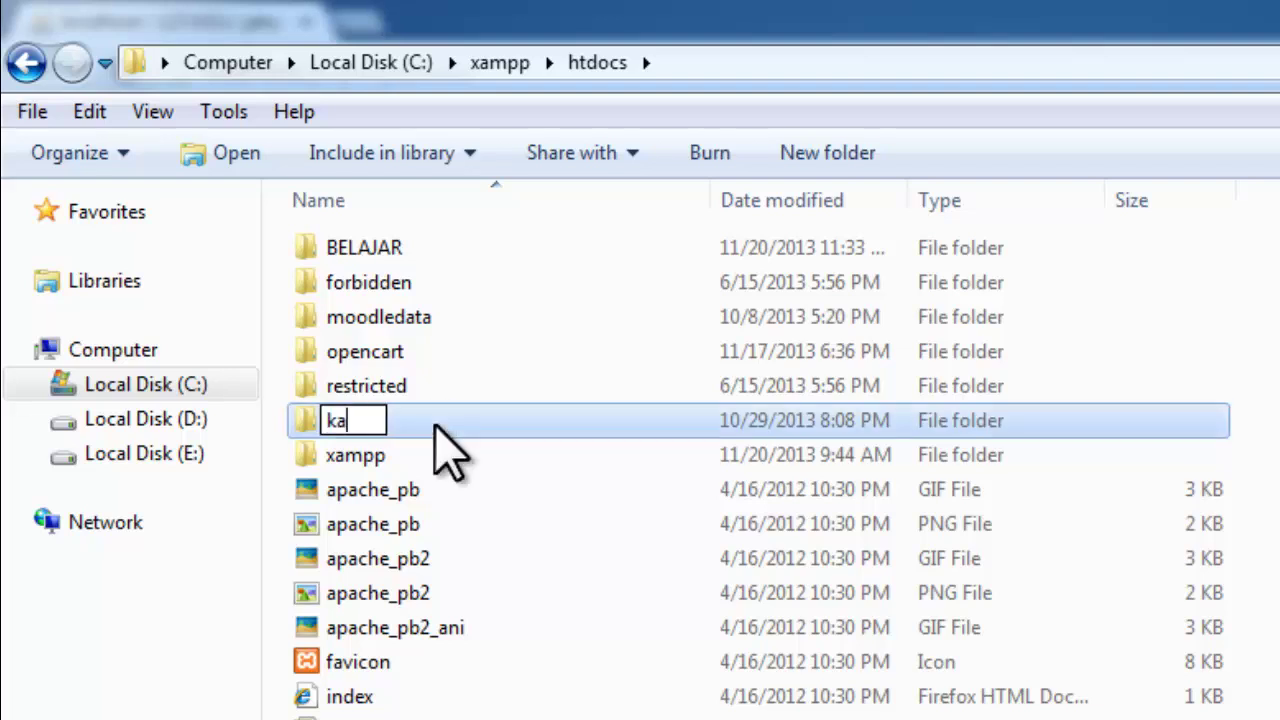
{"action": "type", "text": "re"}
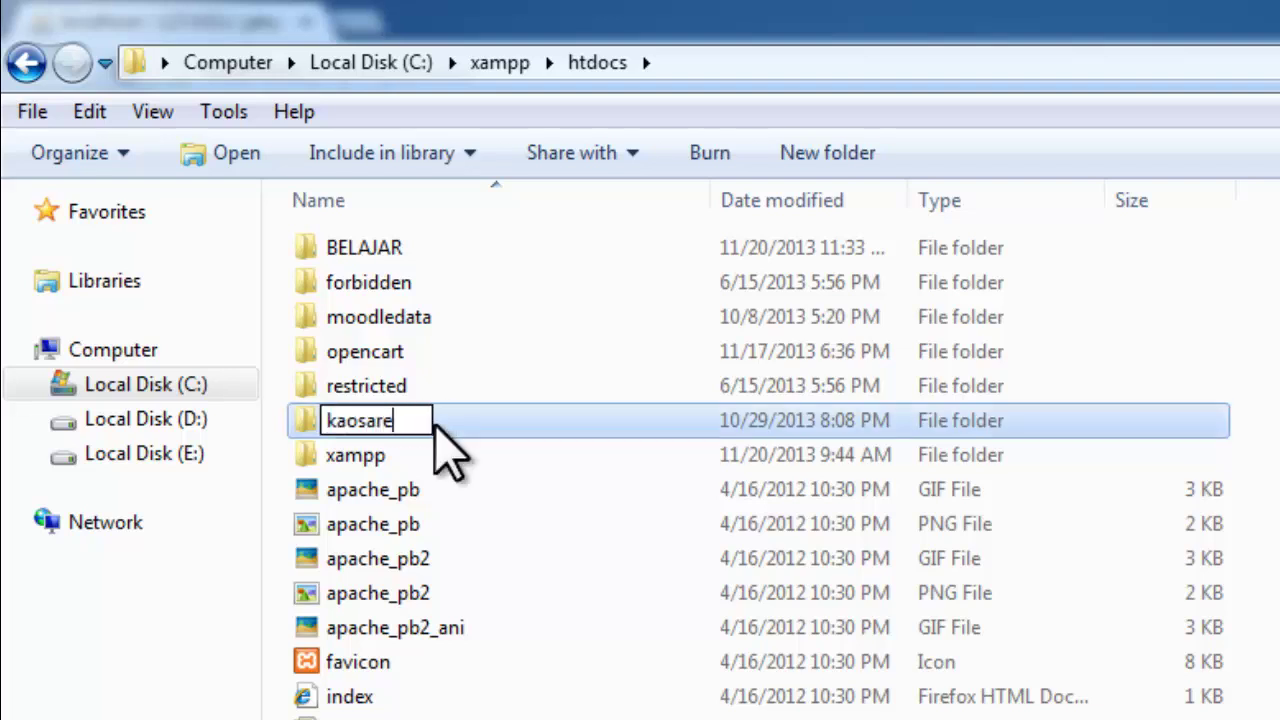
{"action": "type", "text": "mania"}
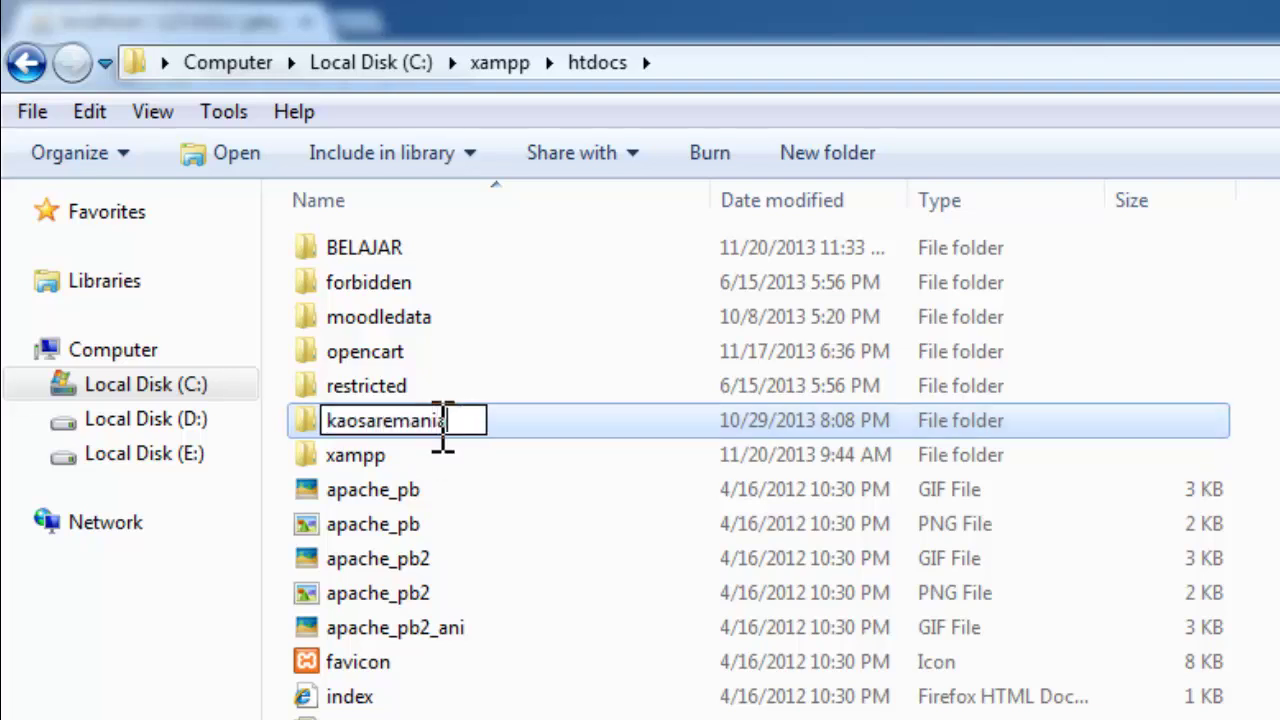
{"action": "key", "text": "Return"}
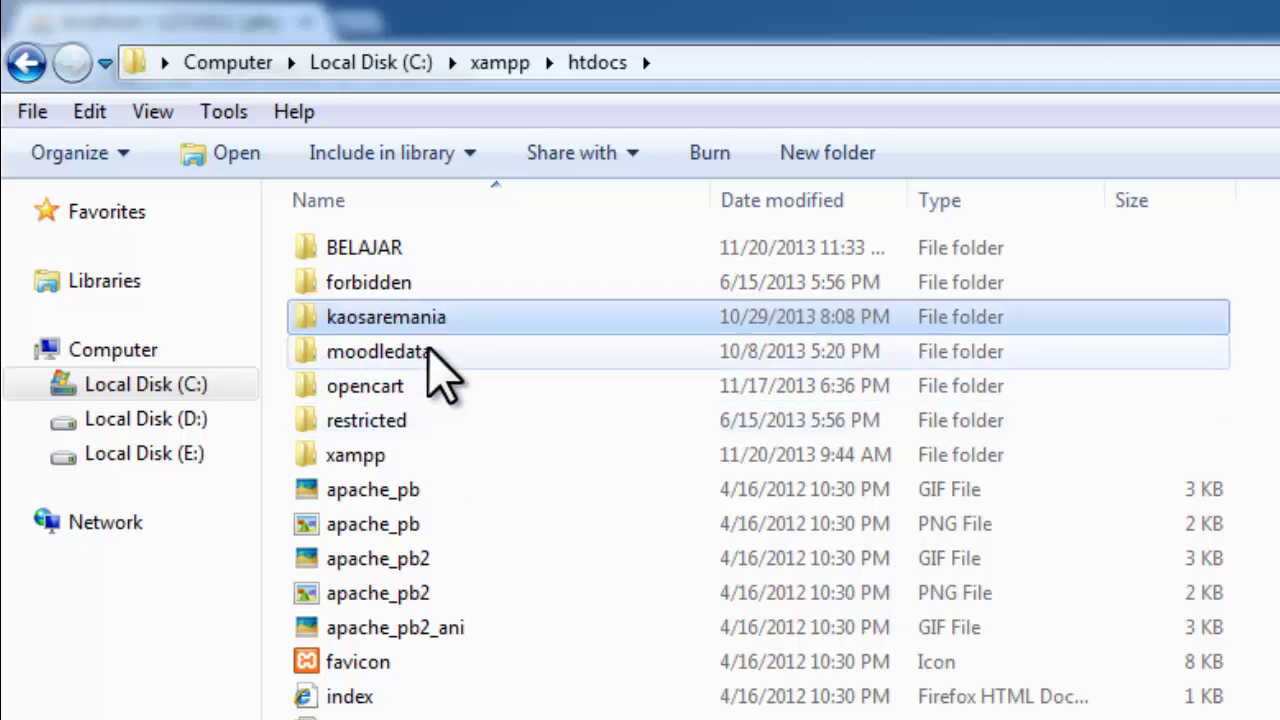
{"action": "mouse_move", "coordinate": [457, 318]}
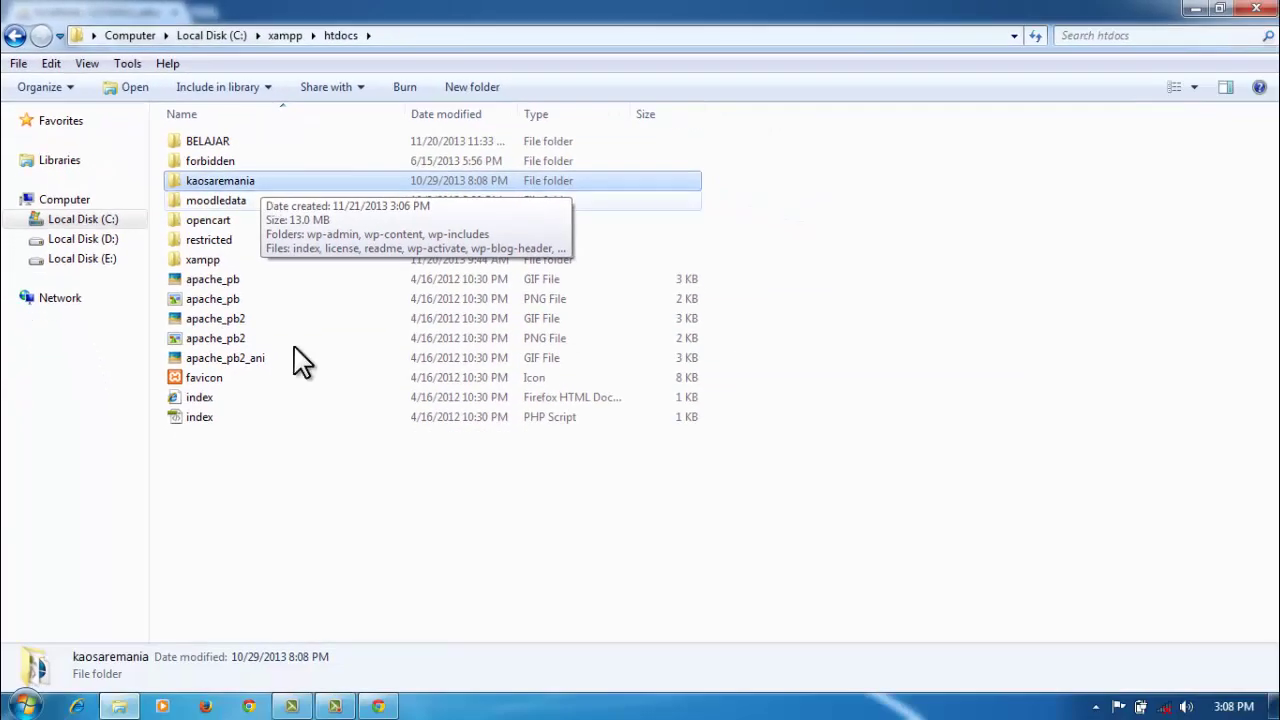
Step: Load localhost/kaosaremania/ in a new Chrome tab
{"action": "left_click", "coordinate": [386, 706]}
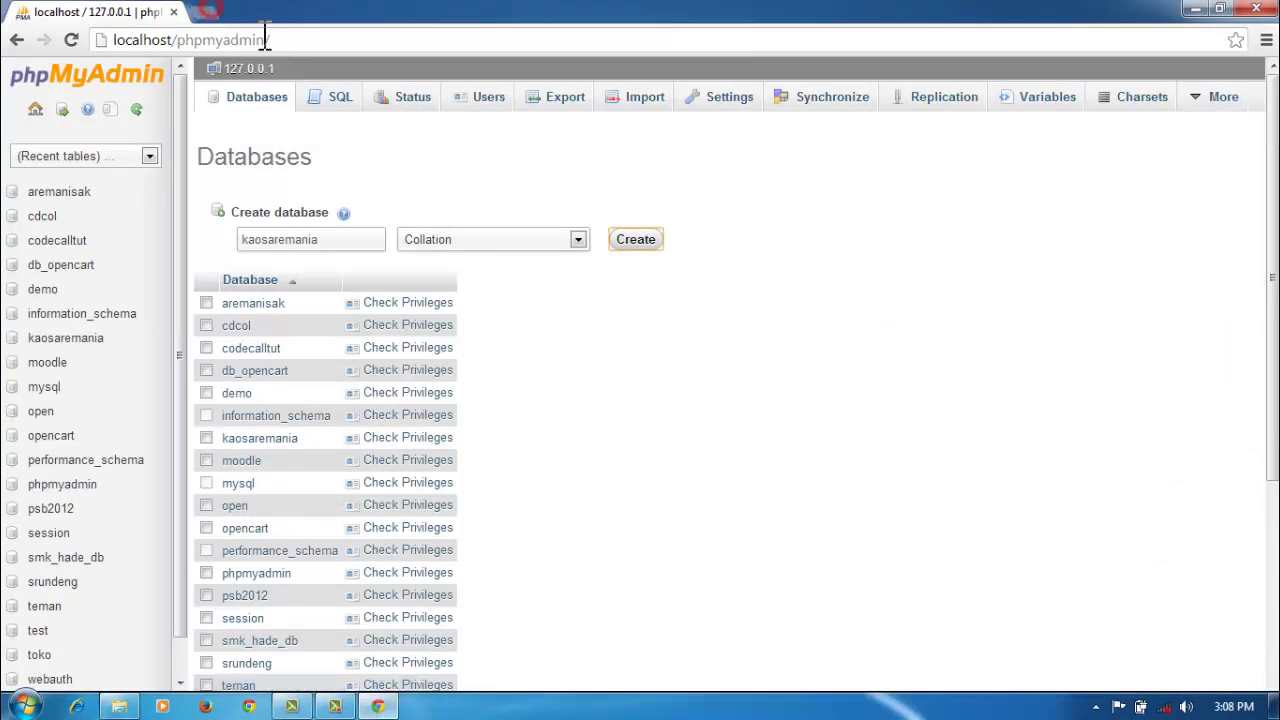
{"action": "key", "text": "ctrl+t"}
{"action": "left_click", "coordinate": [314, 43]}
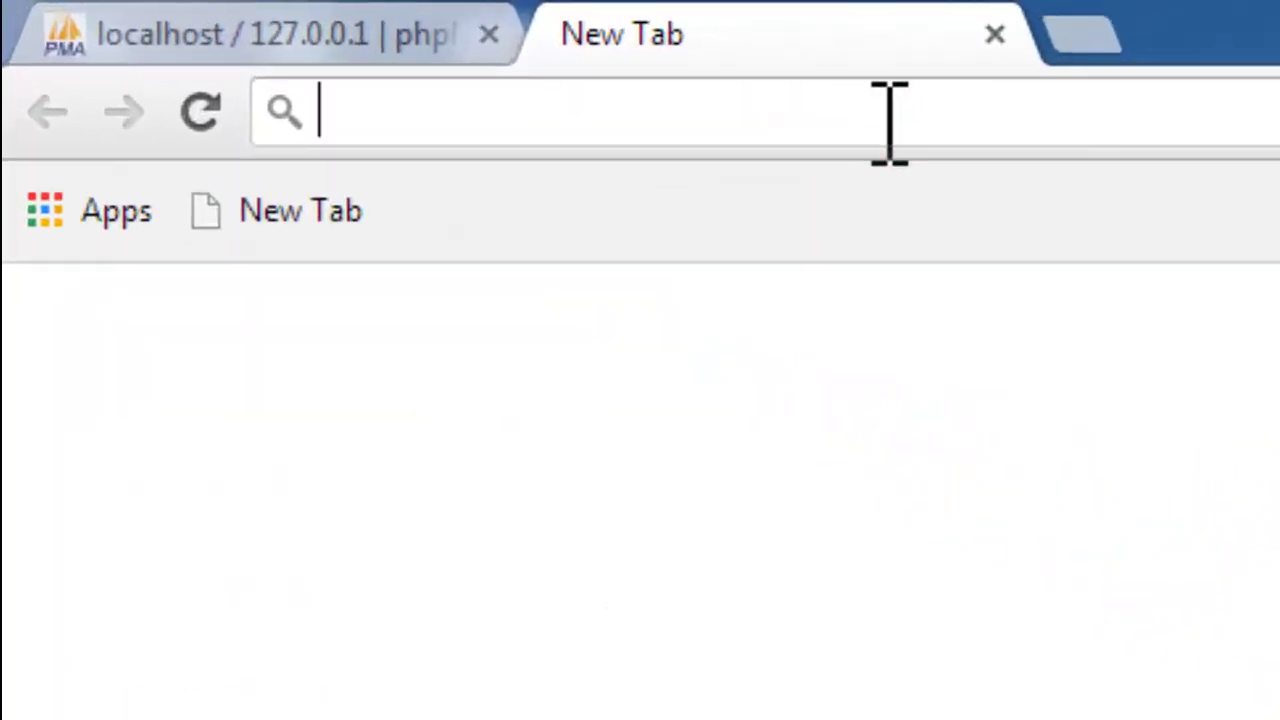
{"action": "type", "text": "localh"}
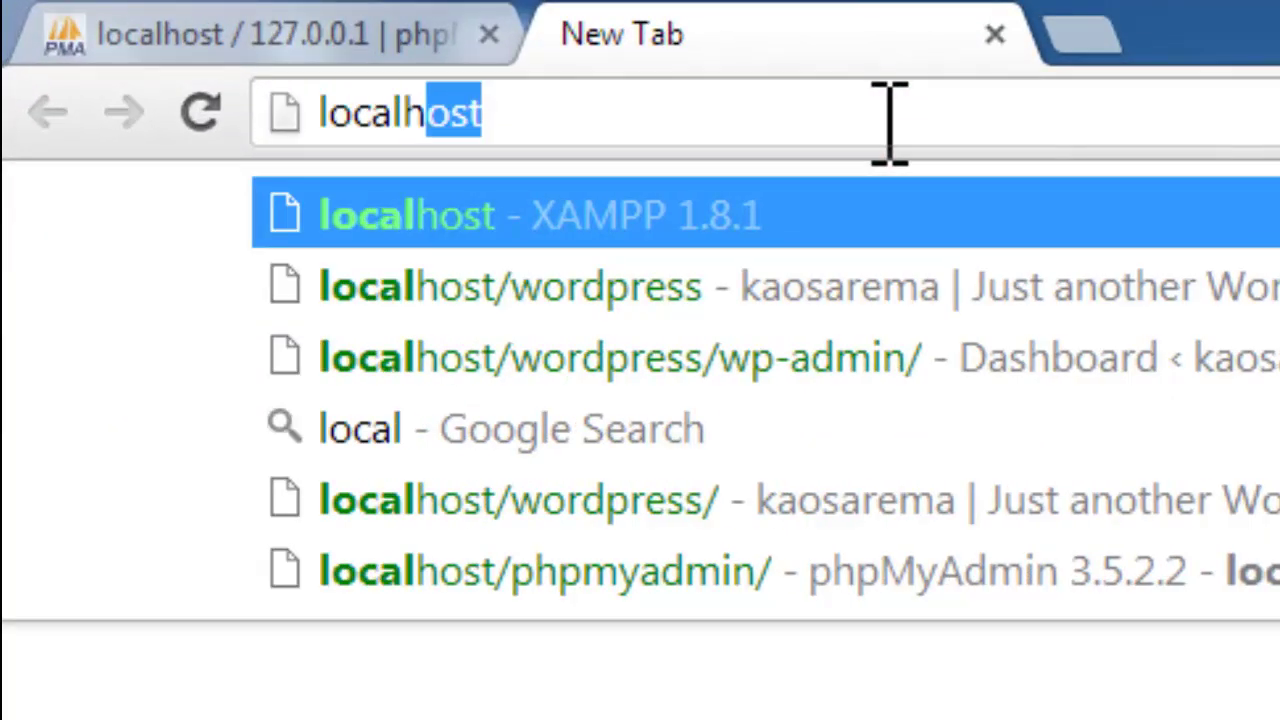
{"action": "type", "text": "ost"}
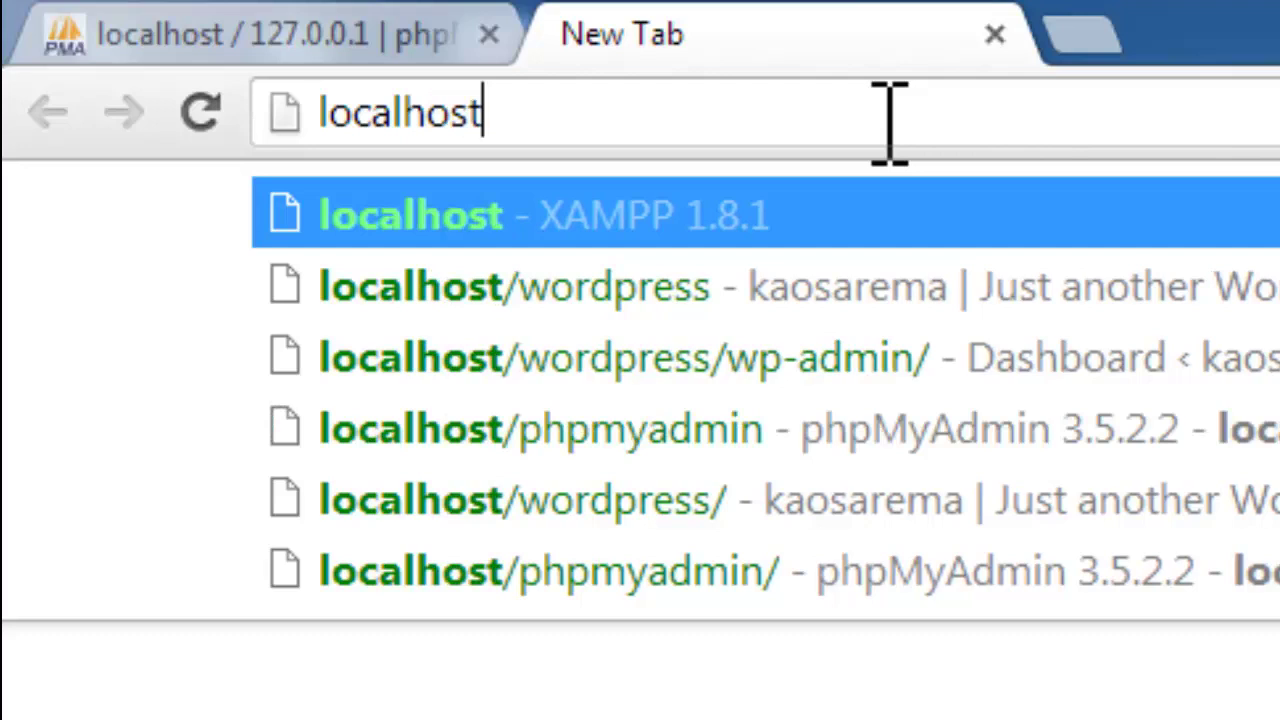
{"action": "type", "text": "/kaos"}
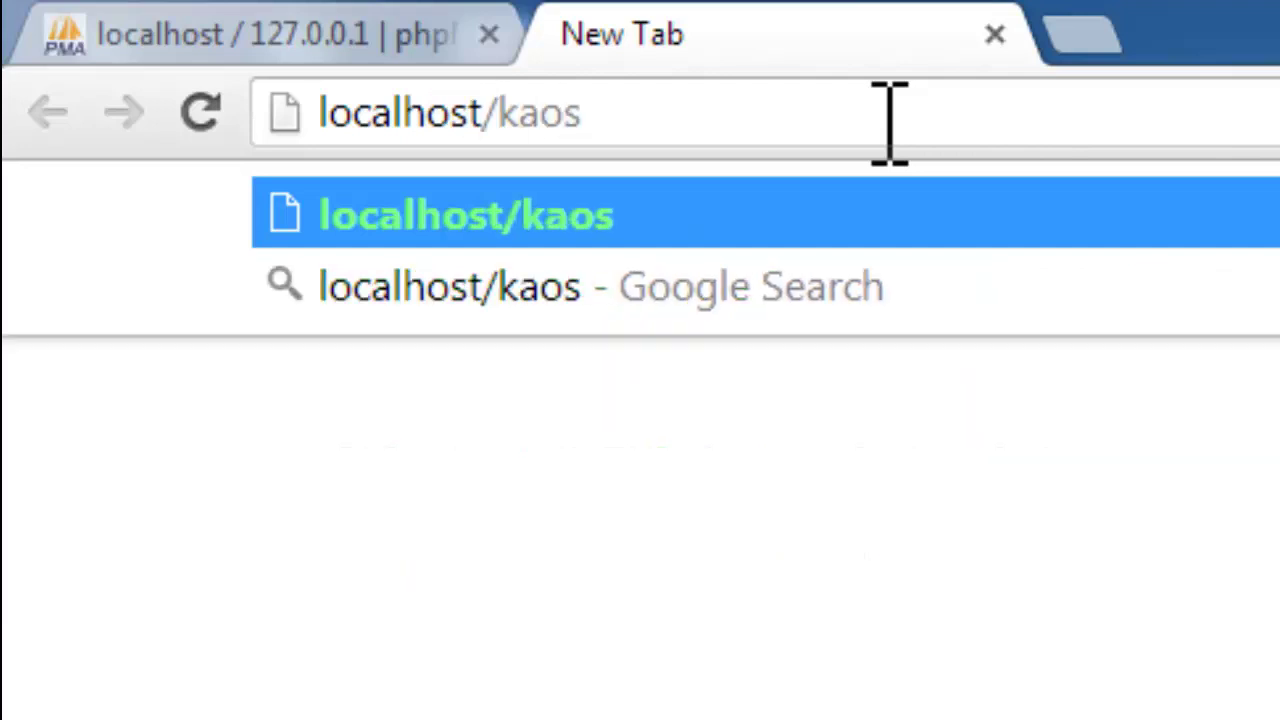
{"action": "type", "text": "arema"}
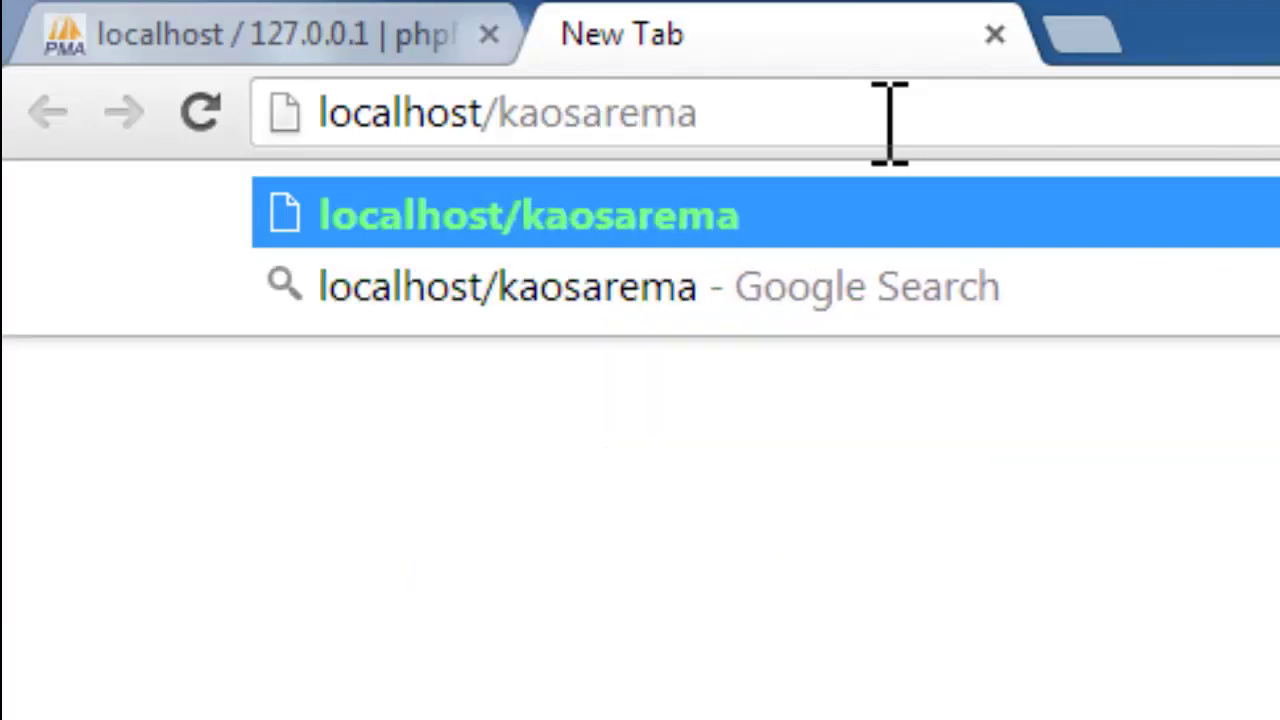
{"action": "type", "text": "nia/"}
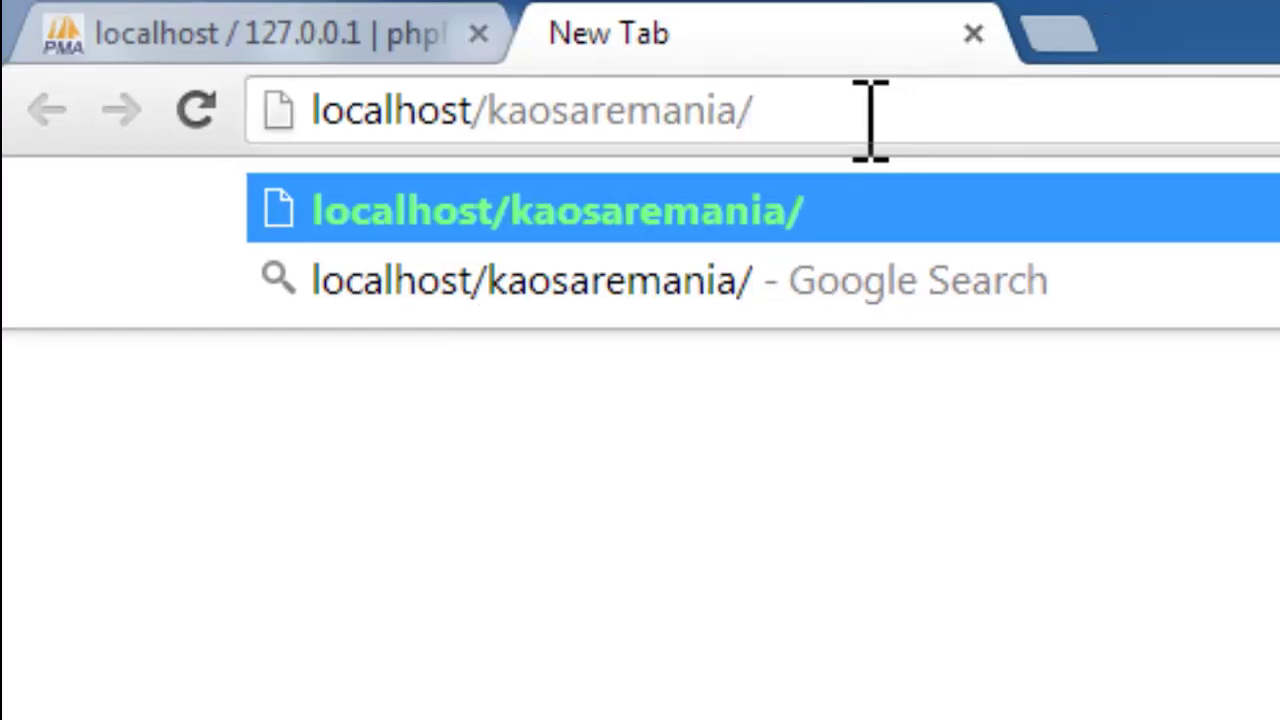
{"action": "key", "text": "Return"}
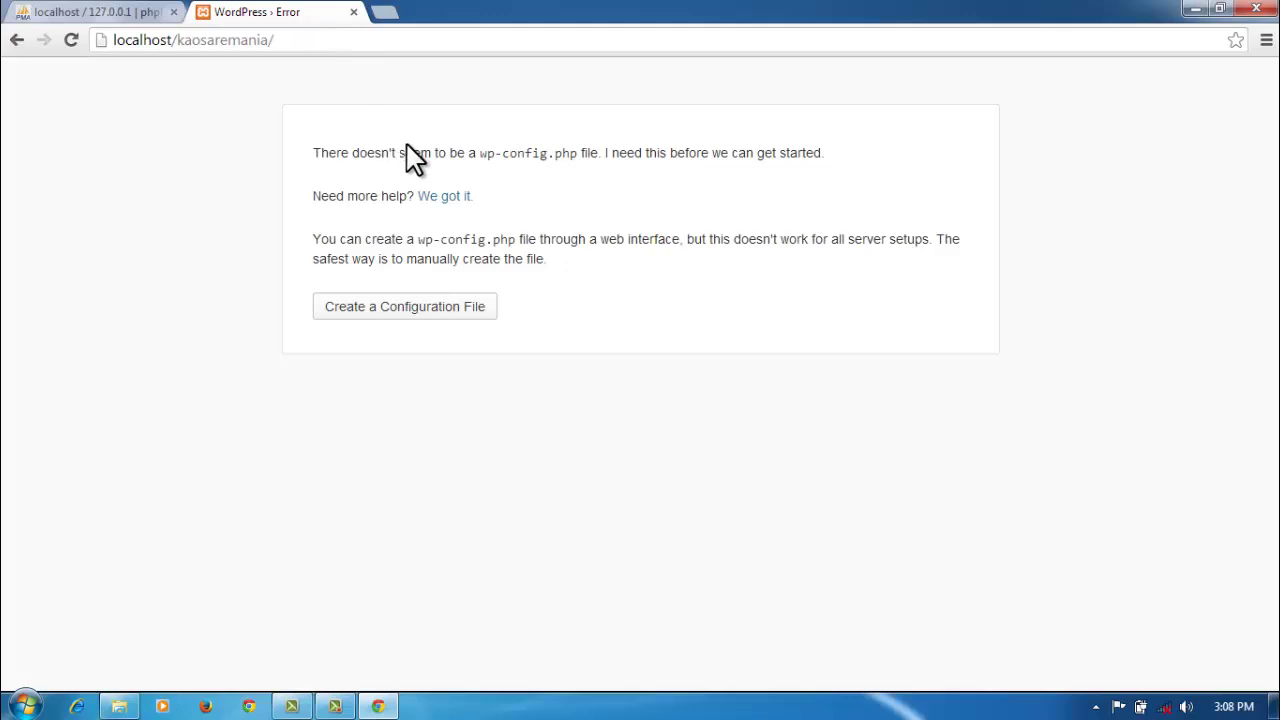
Step: Start creating wp-config.php and set the Database Name to kaosaremania
{"action": "left_click", "coordinate": [408, 316]}
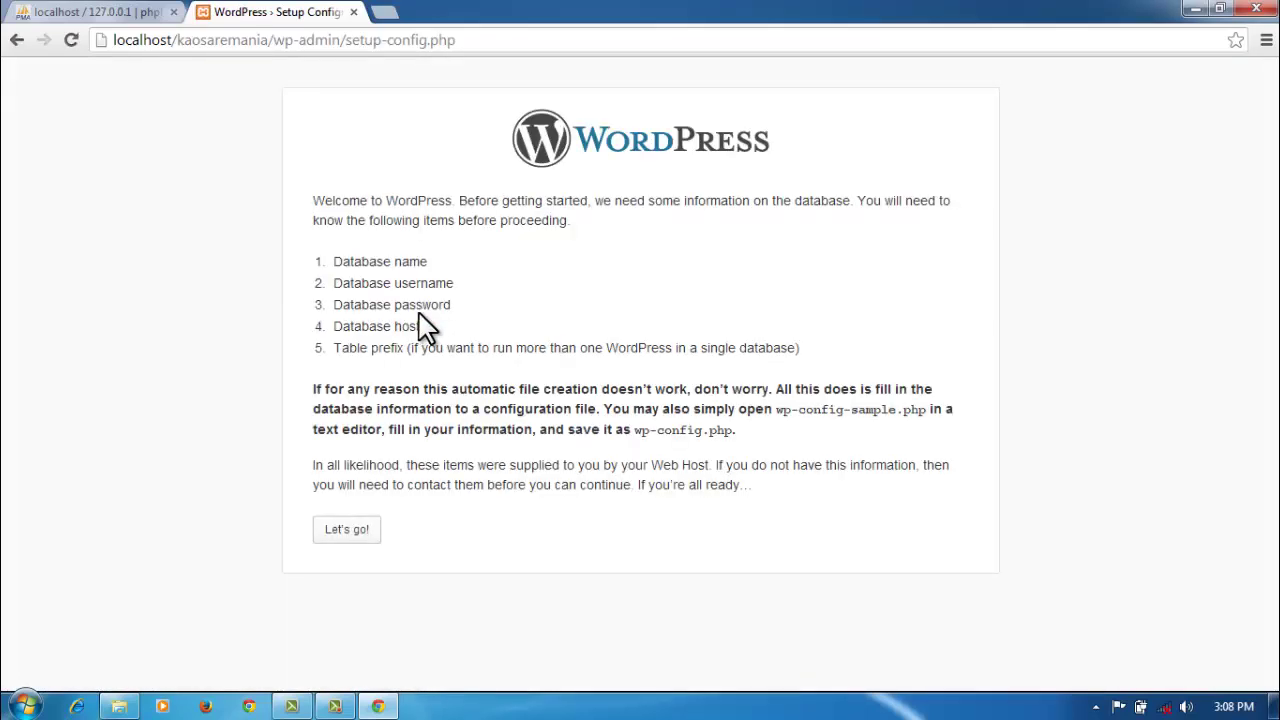
{"action": "left_click", "coordinate": [347, 530]}
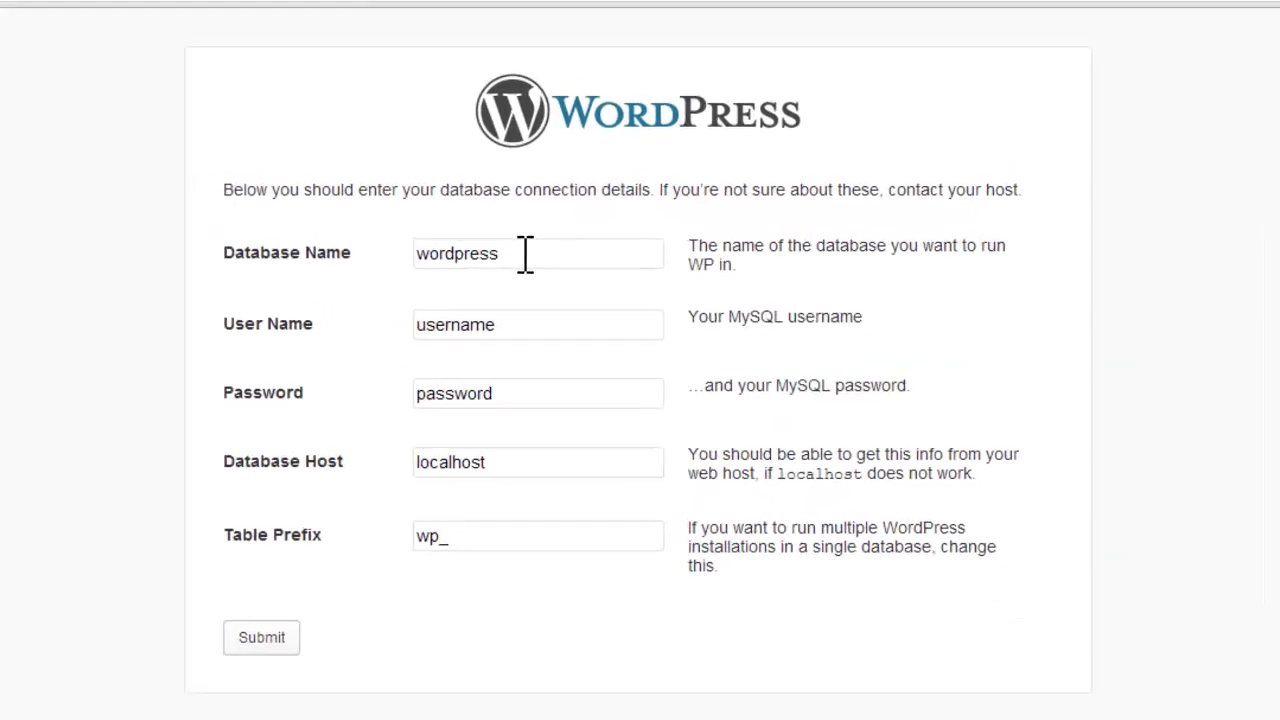
{"action": "left_click", "coordinate": [489, 257]}
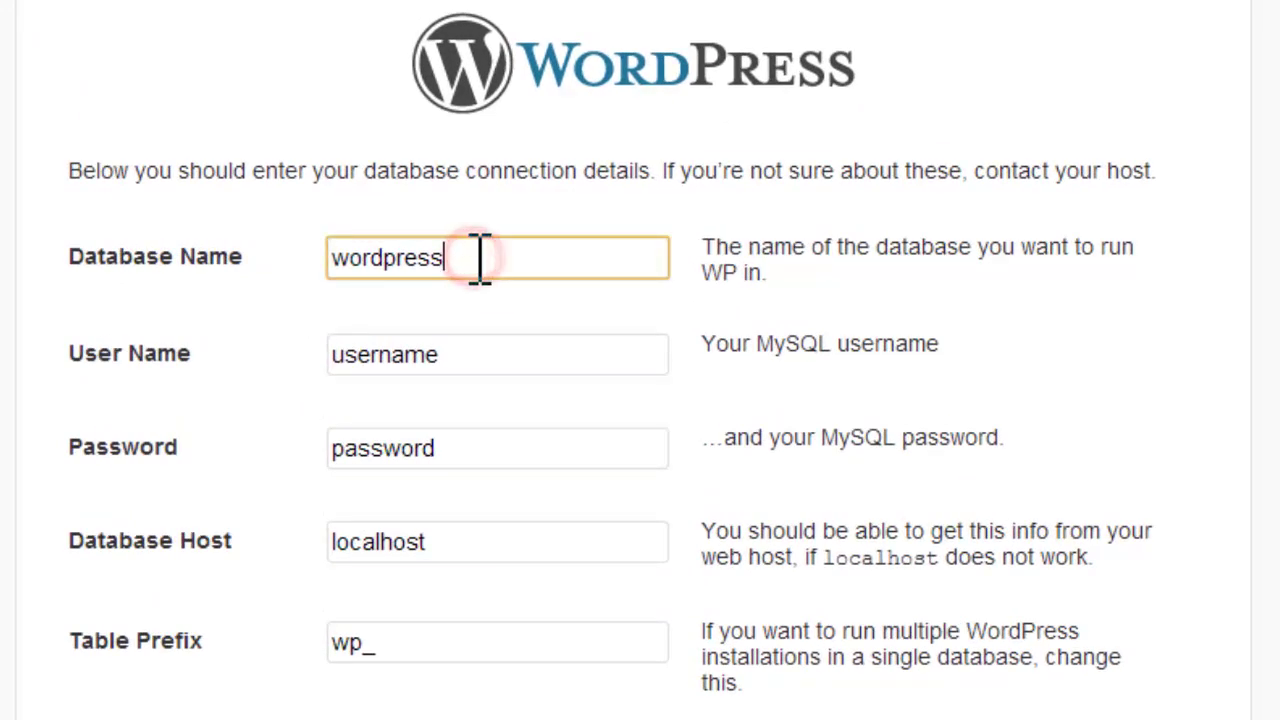
{"action": "left_click_drag", "start_coordinate": [495, 257], "coordinate": [314, 257]}
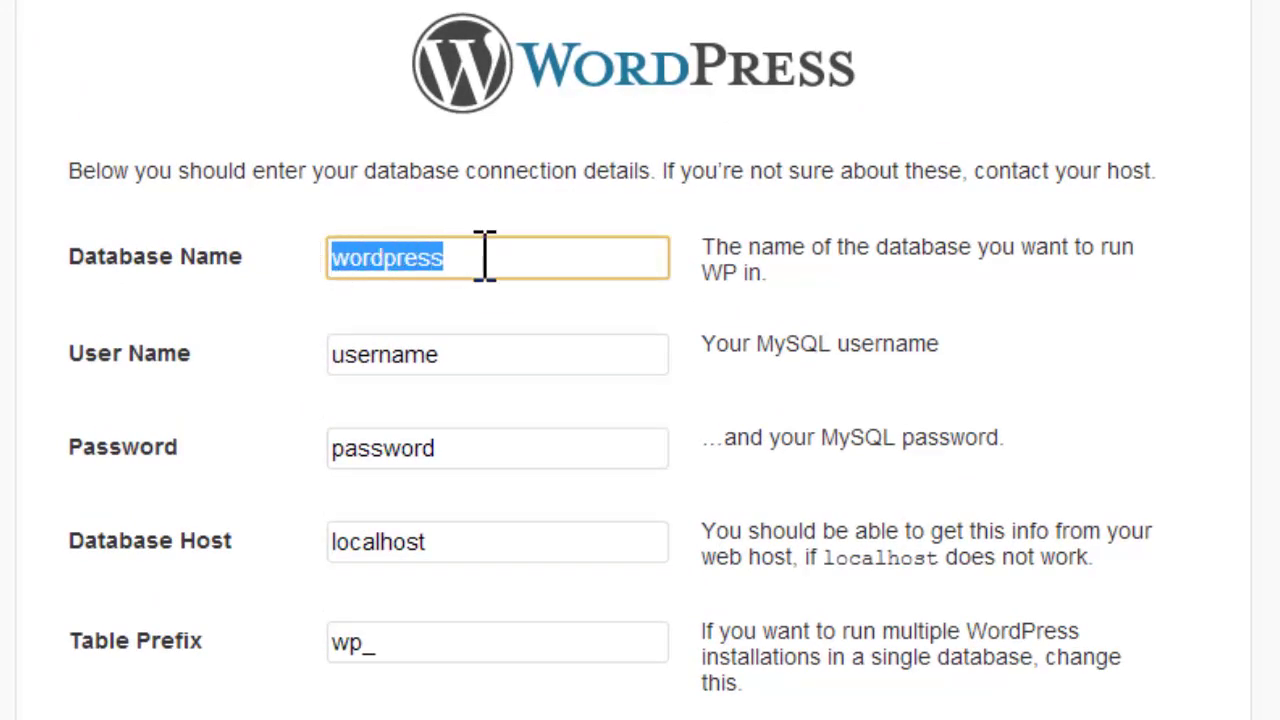
{"action": "type", "text": "k"}
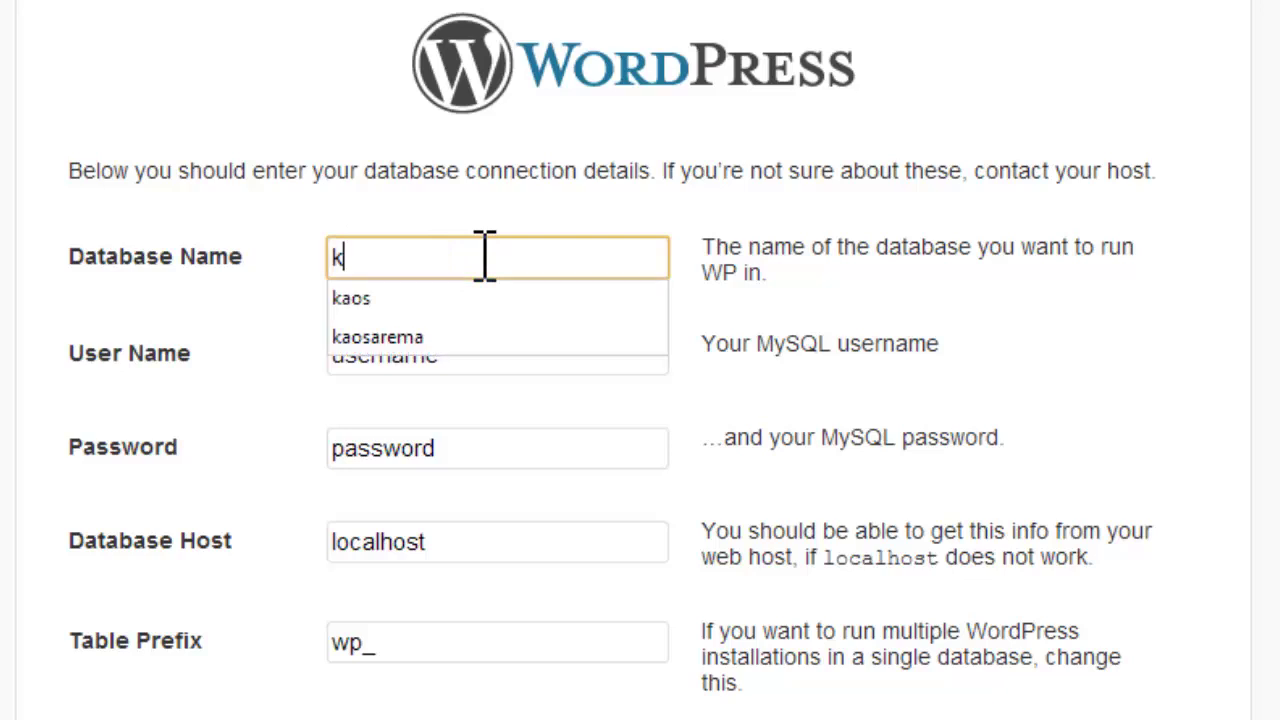
{"action": "type", "text": "aosareman"}
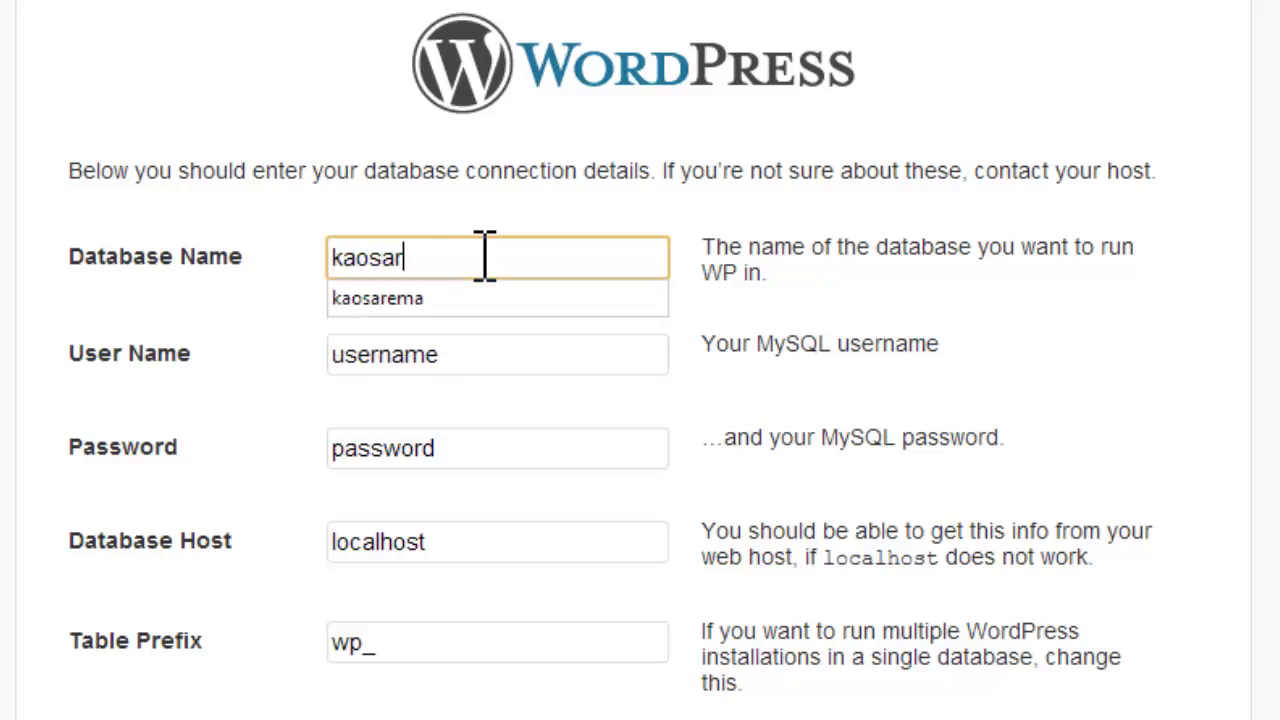
{"action": "type", "text": "ia"}
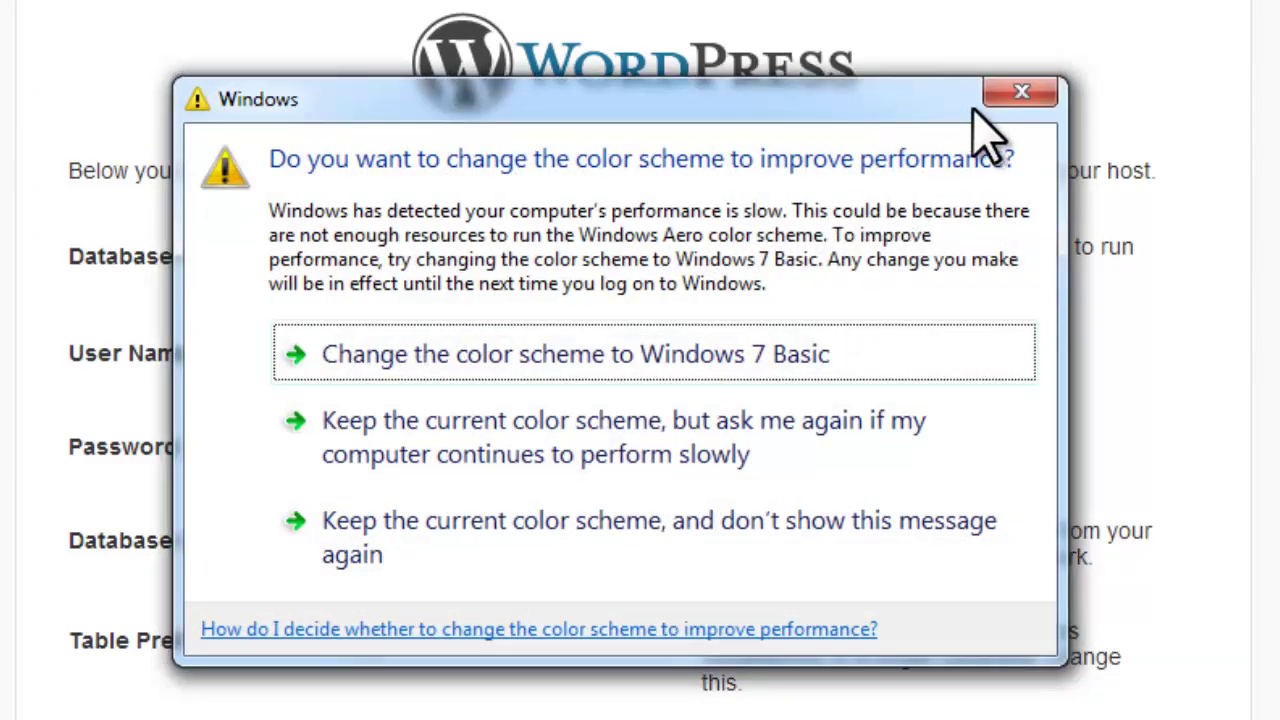
Step: Set the database user to root with an empty password and submit the connection details
{"action": "left_click", "coordinate": [985, 95]}
{"action": "left_click_drag", "start_coordinate": [540, 357], "coordinate": [286, 352]}
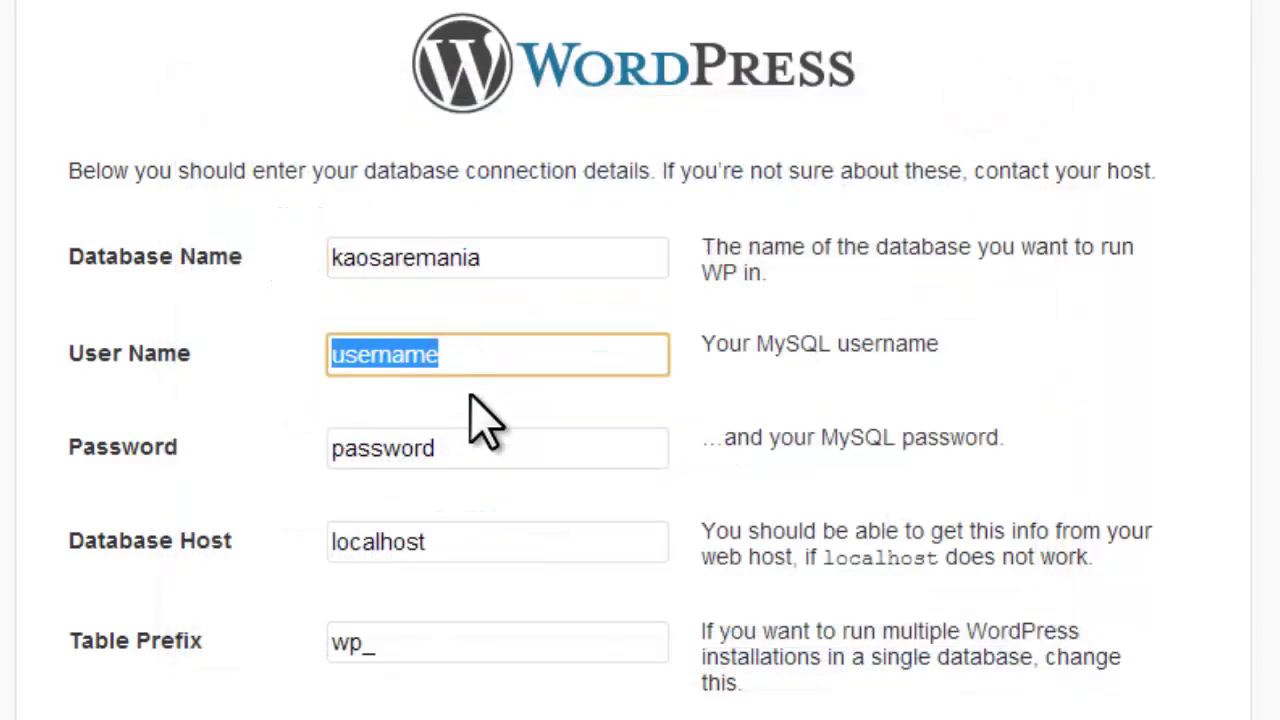
{"action": "type", "text": "root"}
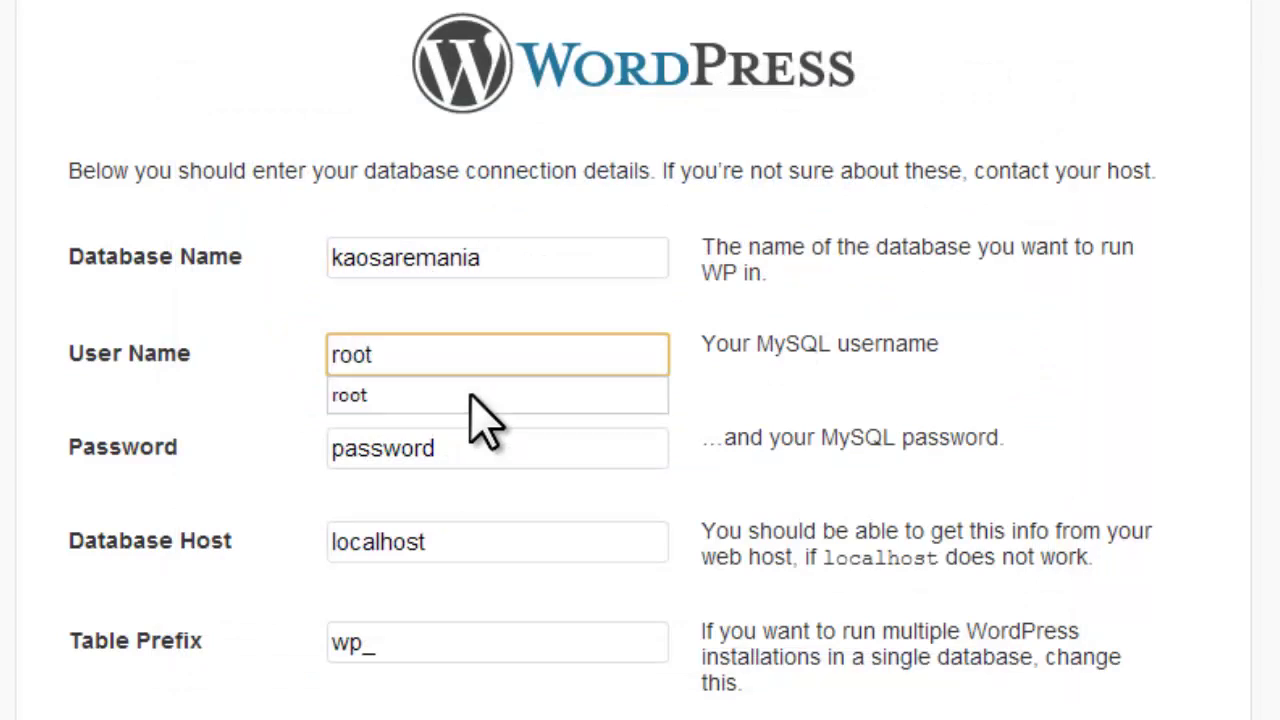
{"action": "left_click", "coordinate": [465, 452]}
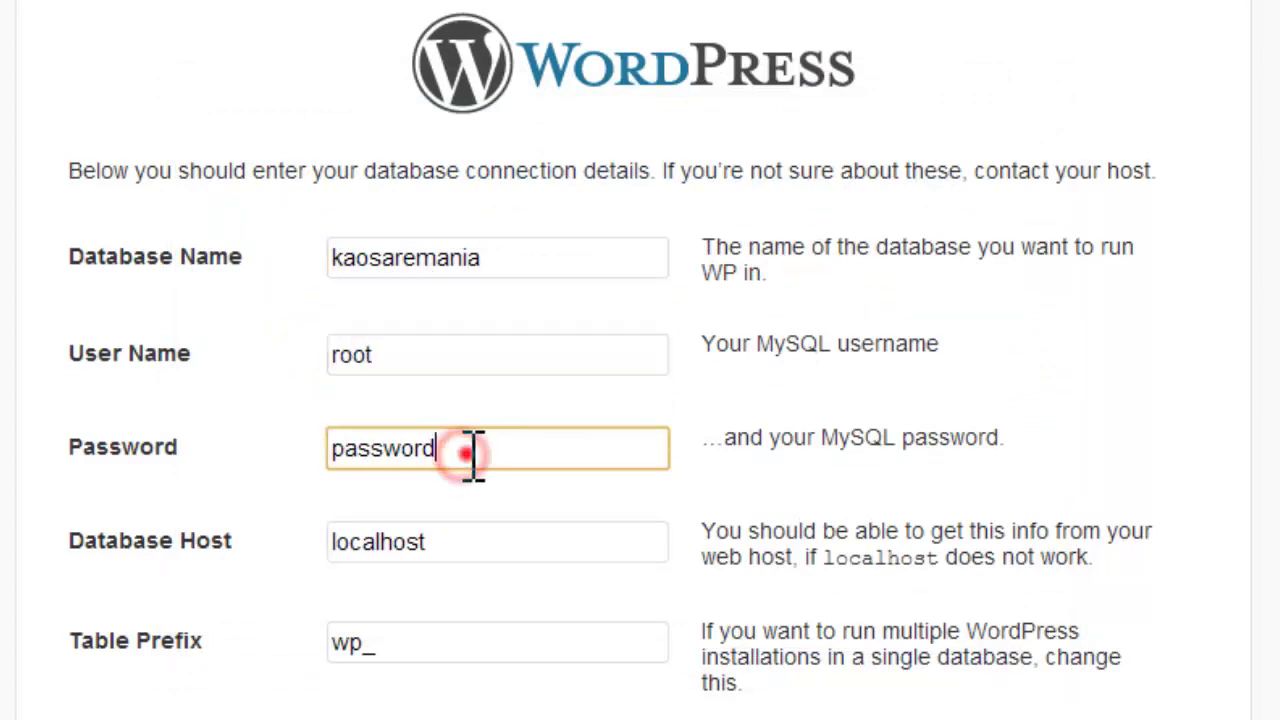
{"action": "left_click_drag", "start_coordinate": [472, 452], "coordinate": [274, 437]}
{"action": "key", "text": "BackSpace"}
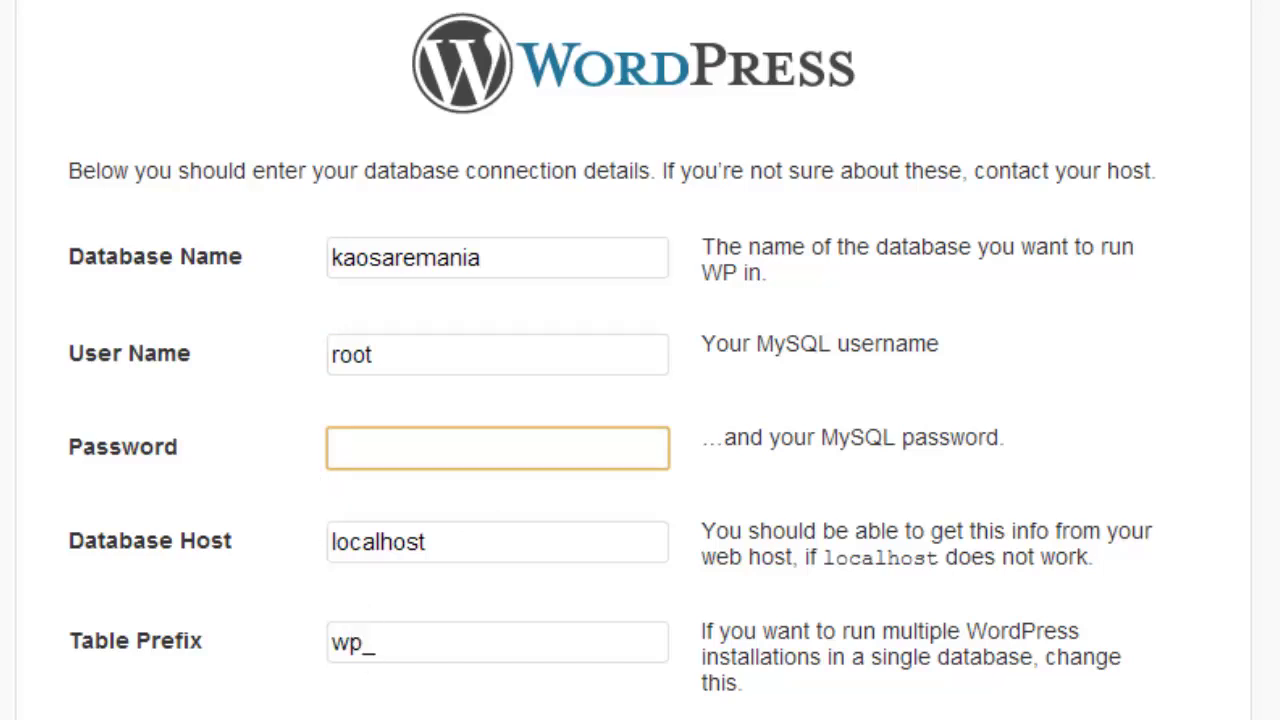
{"action": "left_click", "coordinate": [322, 716]}
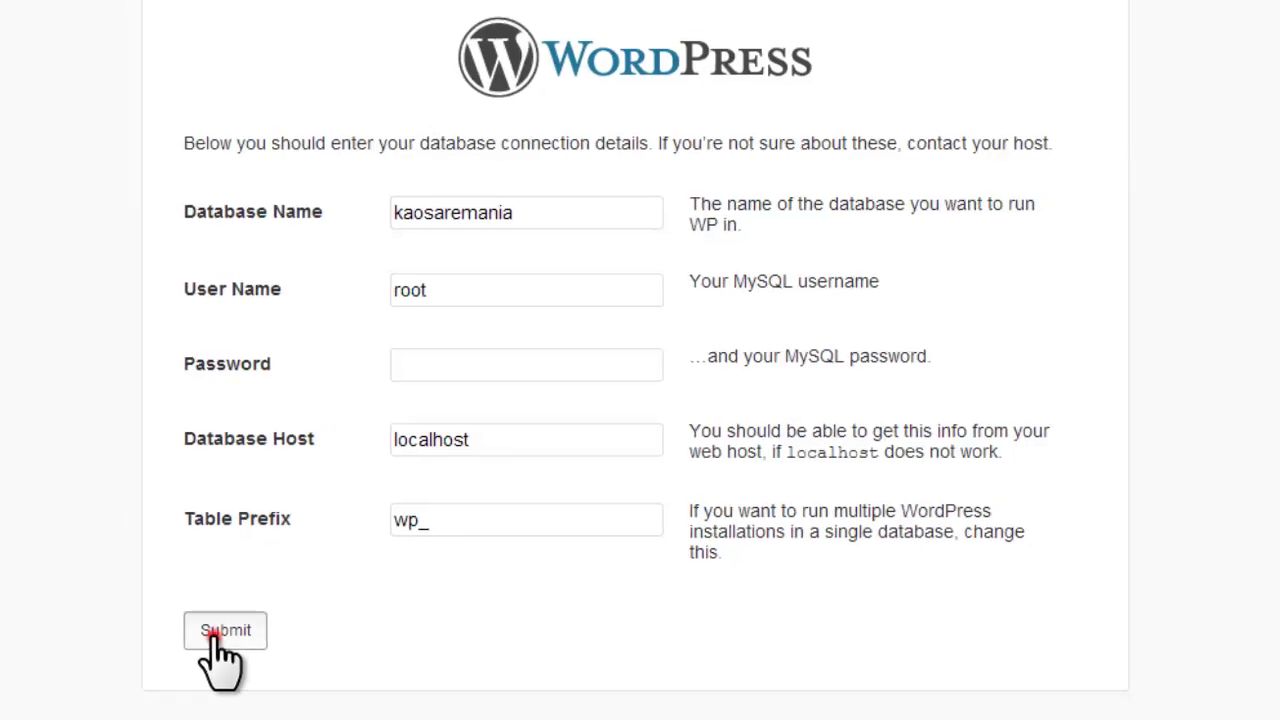
{"action": "left_click", "coordinate": [212, 638]}
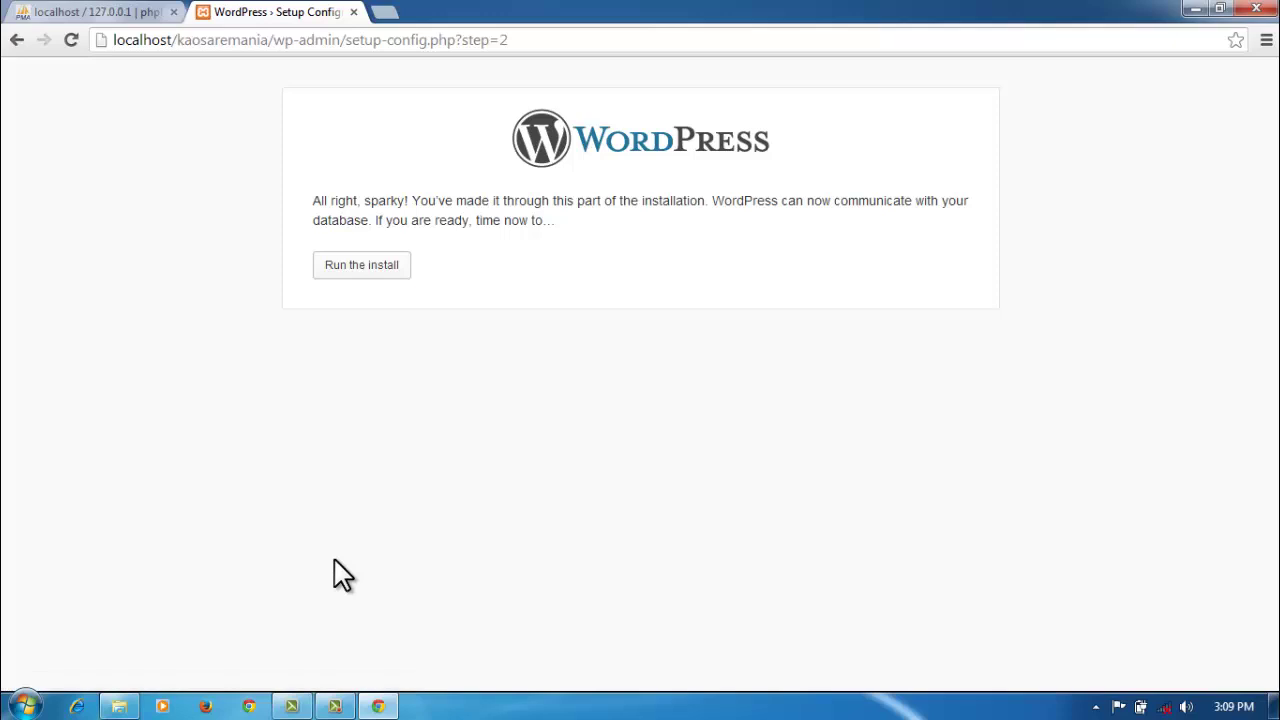
Step: Start the installation and enter 'Kaos Aremania' as the Site Title, capitalising K and A
{"action": "left_click", "coordinate": [362, 266]}
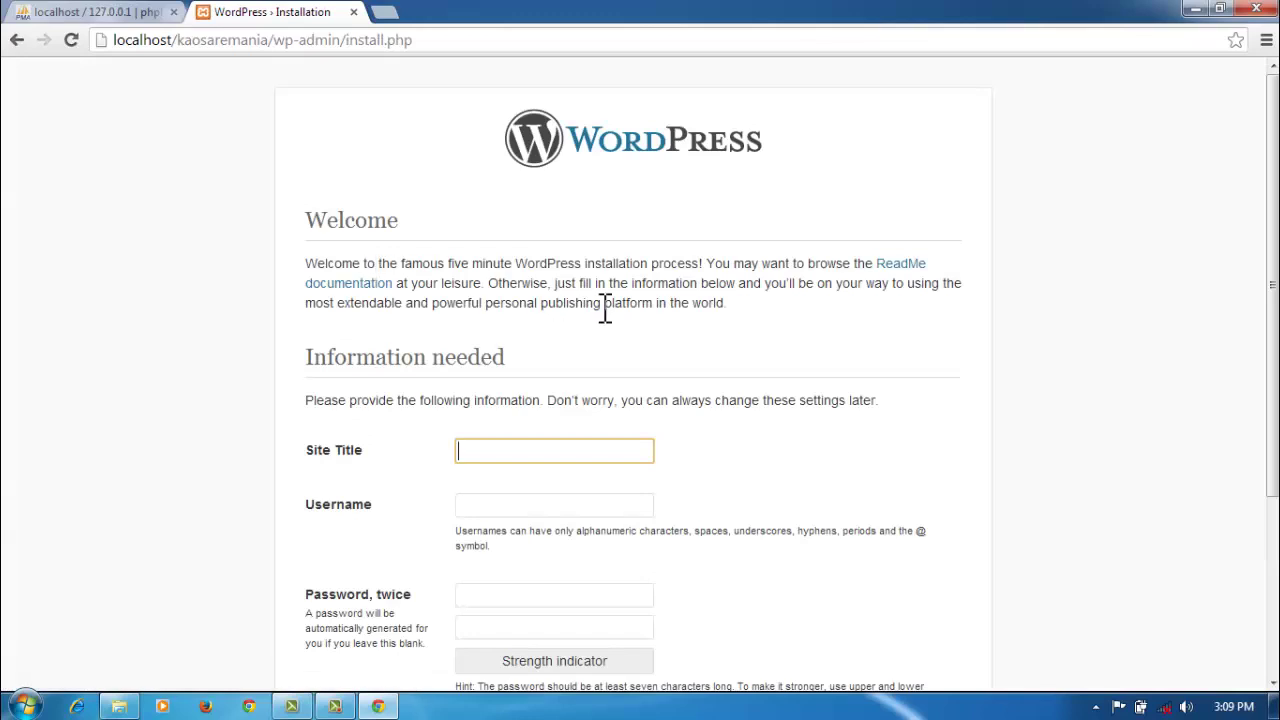
{"action": "scroll", "coordinate": [690, 348], "scroll_direction": "down", "scroll_amount": 1}
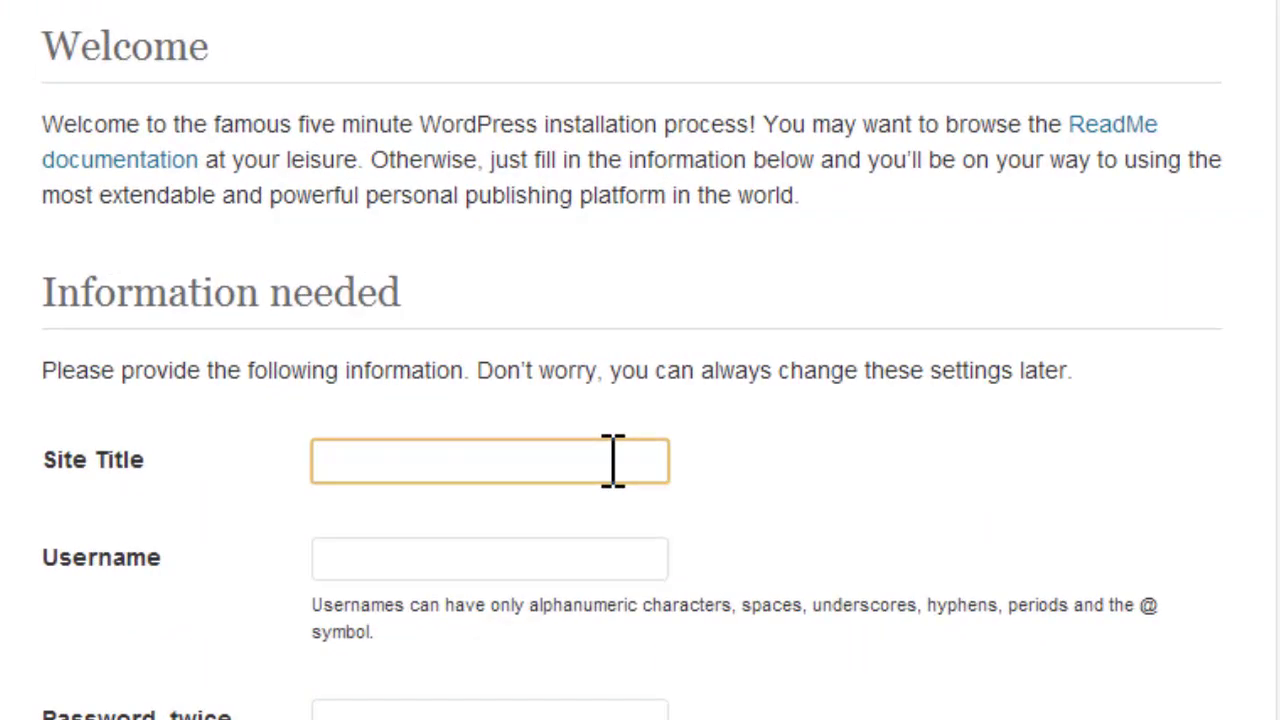
{"action": "type", "text": "kao"}
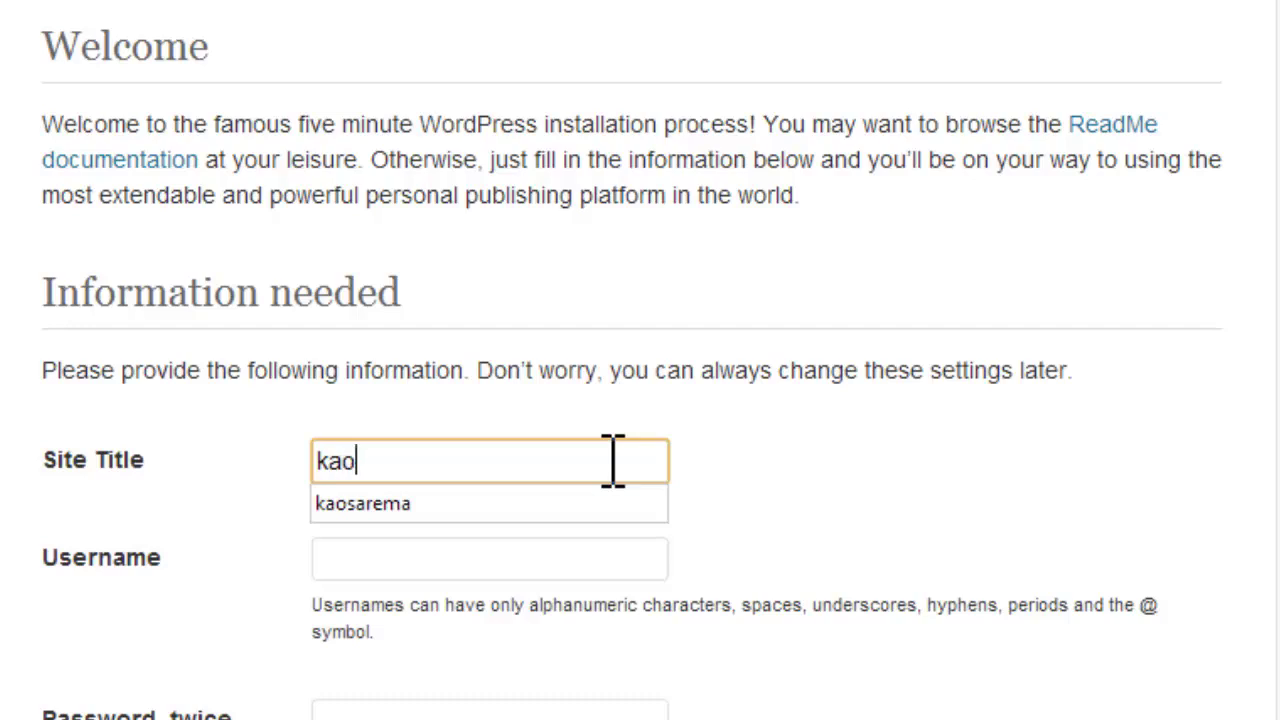
{"action": "type", "text": "s are"}
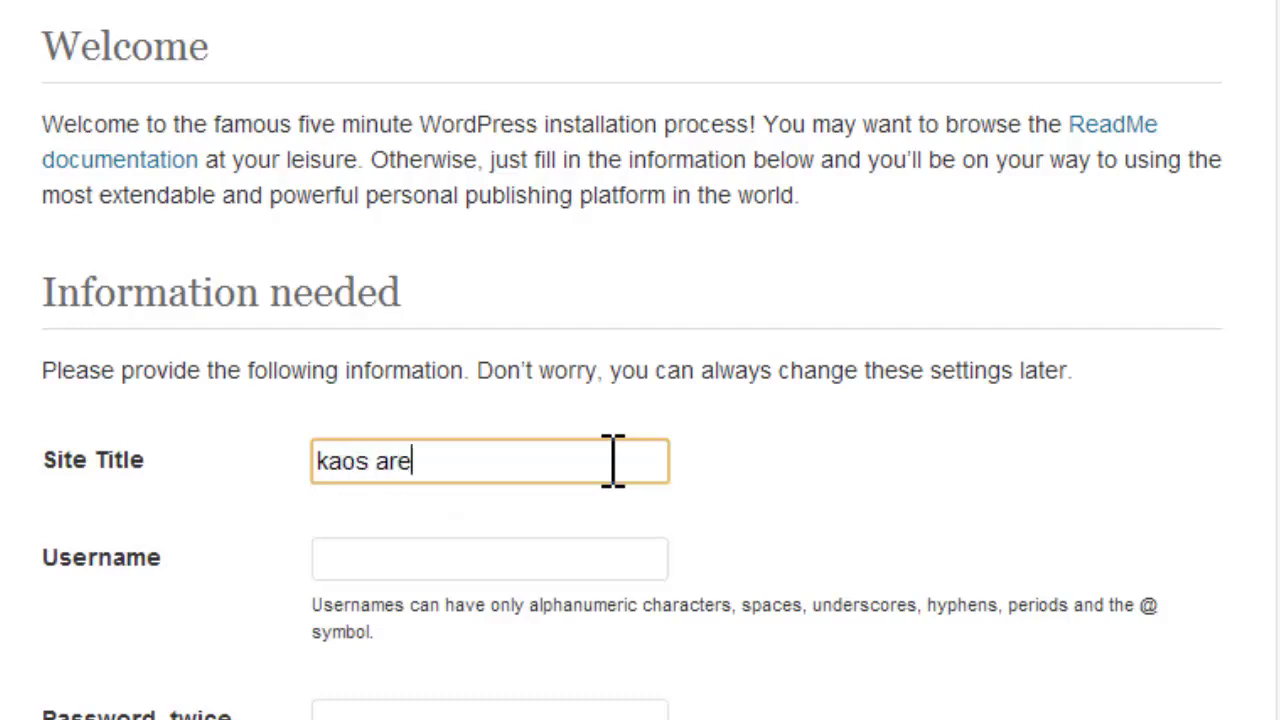
{"action": "type", "text": "mania"}
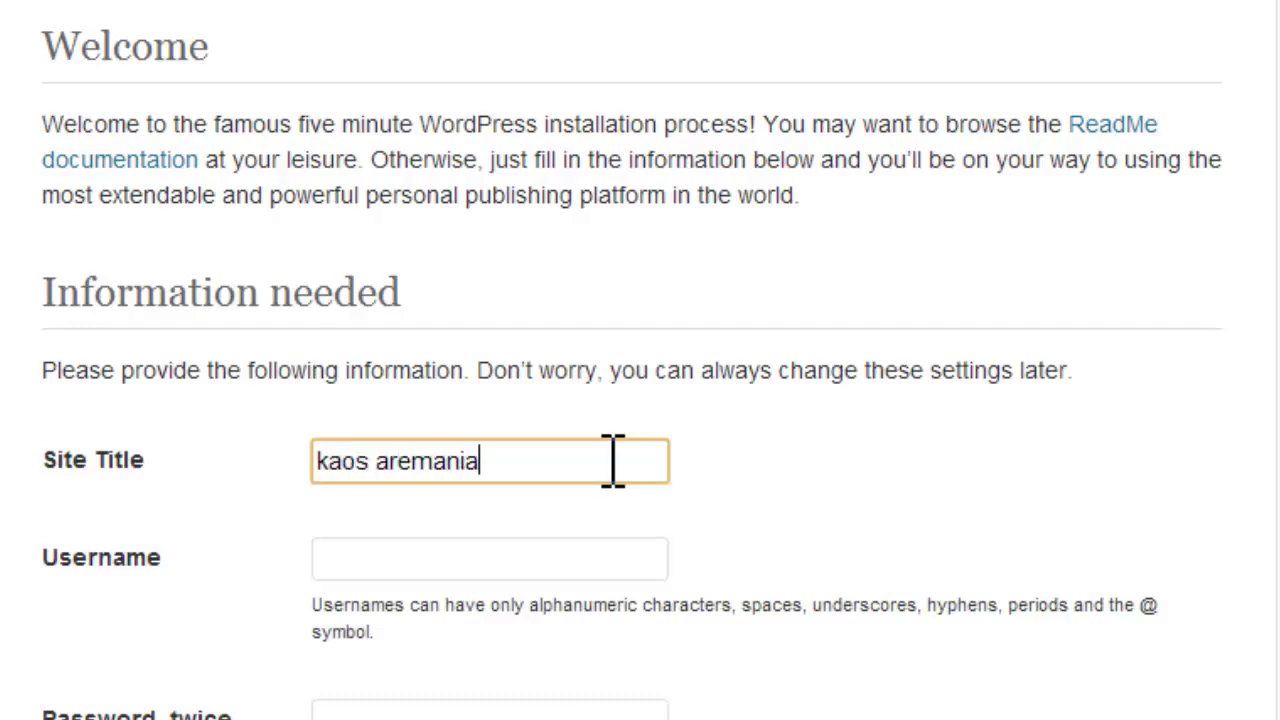
{"action": "key", "text": "Left"}
{"action": "key", "text": "Left"}
{"action": "key", "text": "Left"}
{"action": "key", "text": "Left"}
{"action": "key", "text": "Left"}
{"action": "key", "text": "Left"}
{"action": "key", "text": "Left"}
{"action": "key", "text": "BackSpace"}
{"action": "type", "text": "A"}
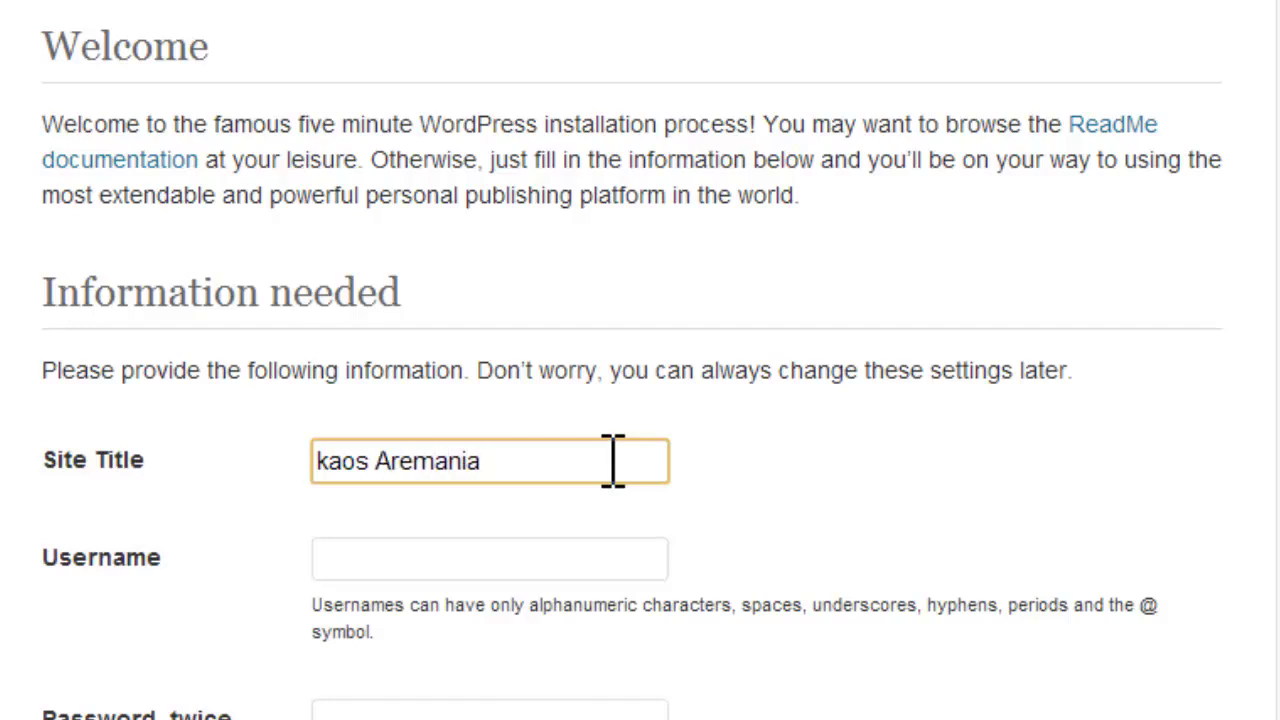
{"action": "key", "text": "Left"}
{"action": "key", "text": "Home"}
{"action": "key", "text": "Right"}
{"action": "key", "text": "BackSpace"}
{"action": "type", "text": "K"}
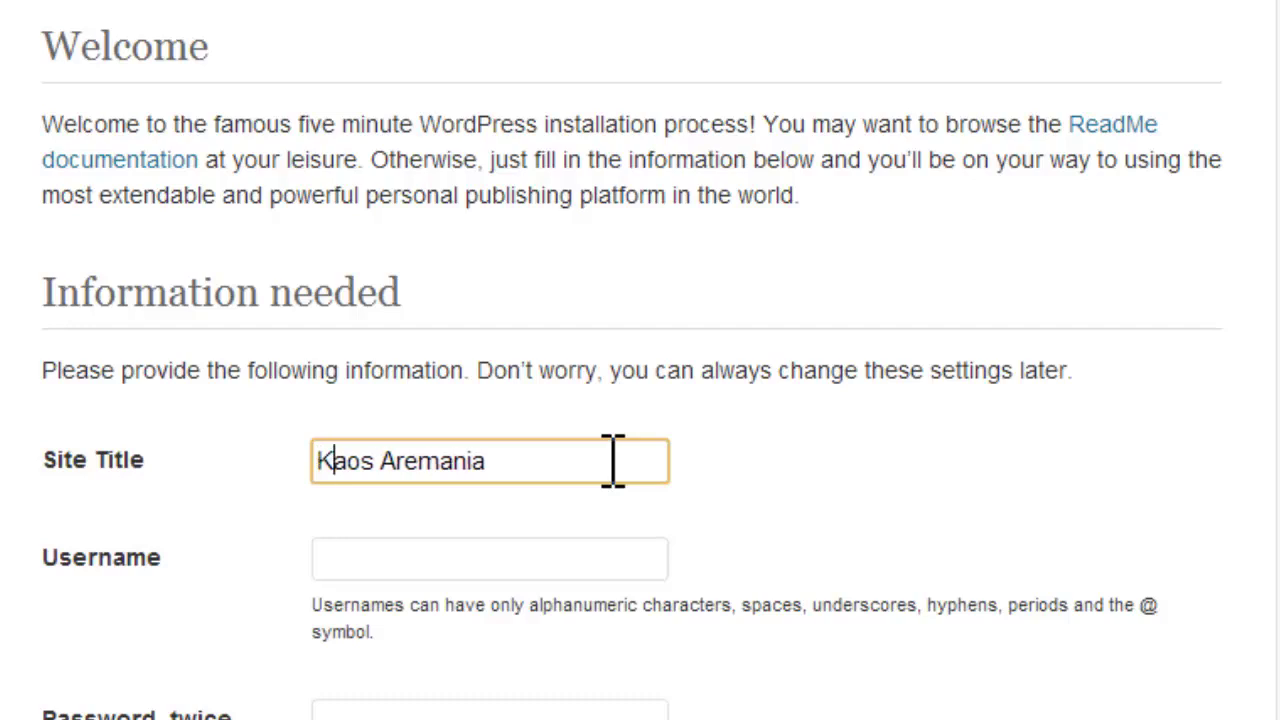
{"action": "left_click", "coordinate": [545, 560]}
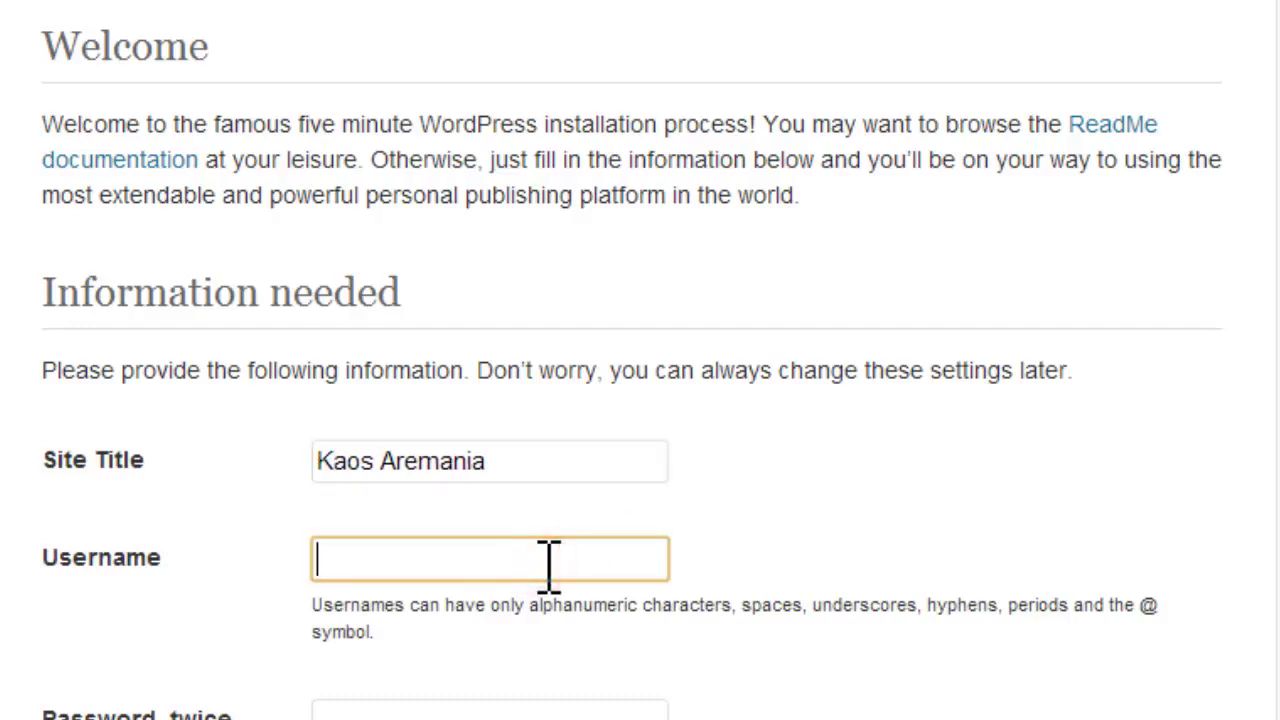
{"action": "type", "text": "kaos"}
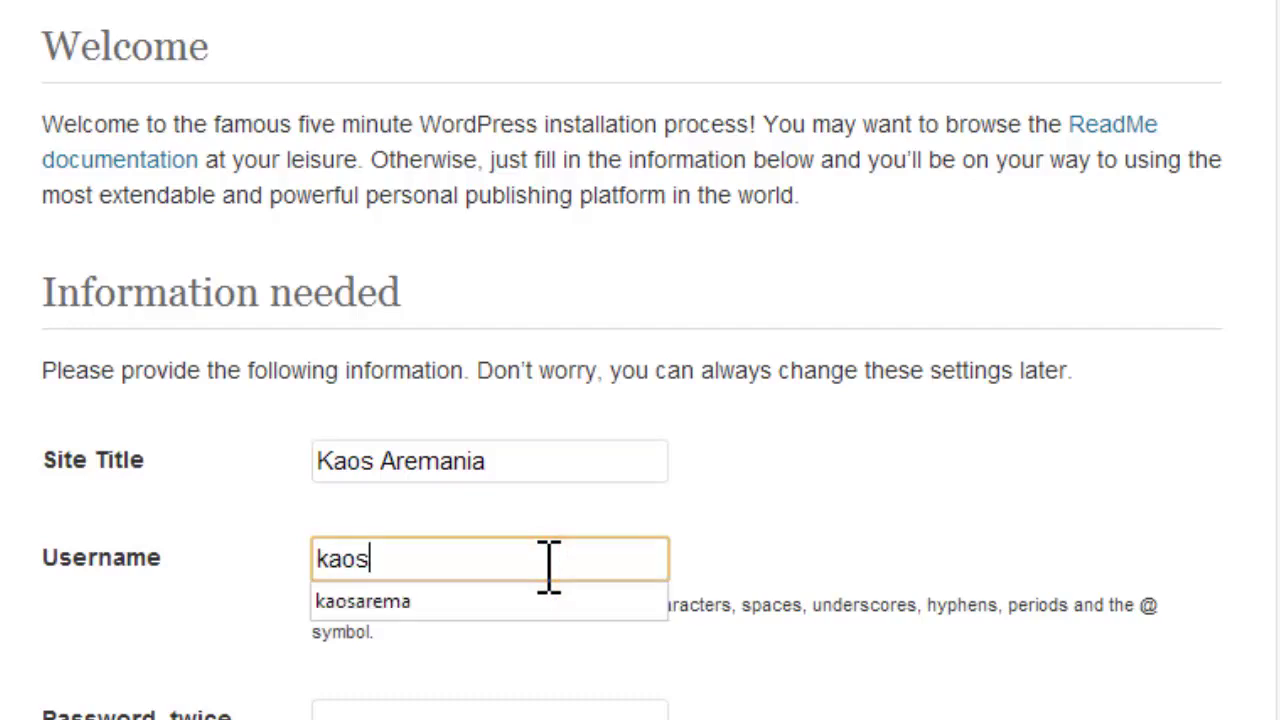
{"action": "type", "text": "aremania"}
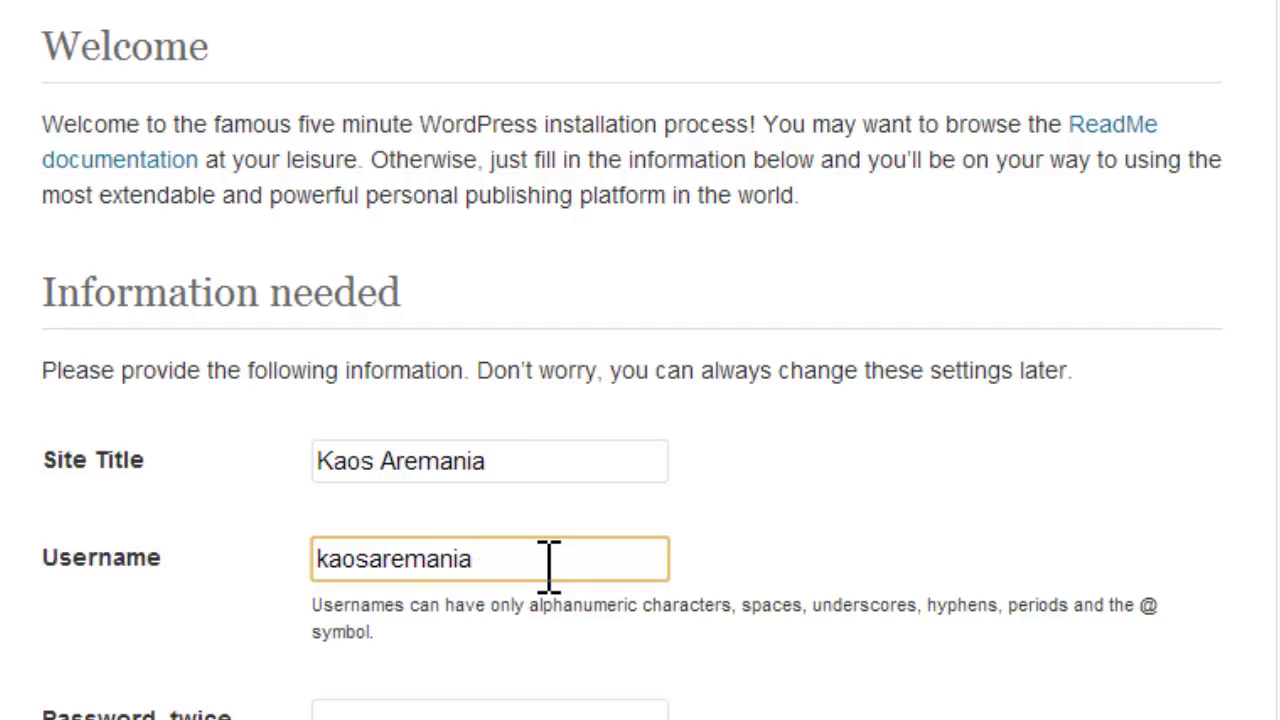
{"action": "left_click", "coordinate": [570, 716]}
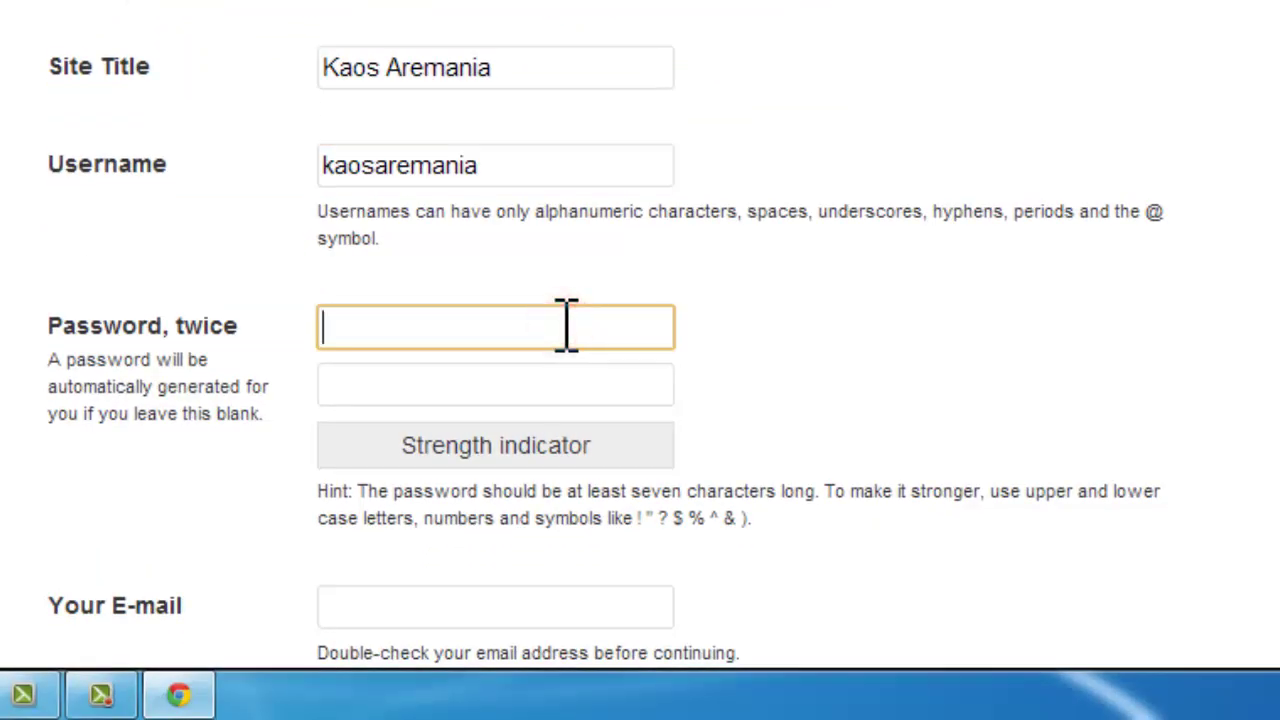
{"action": "type", "text": "kaosar"}
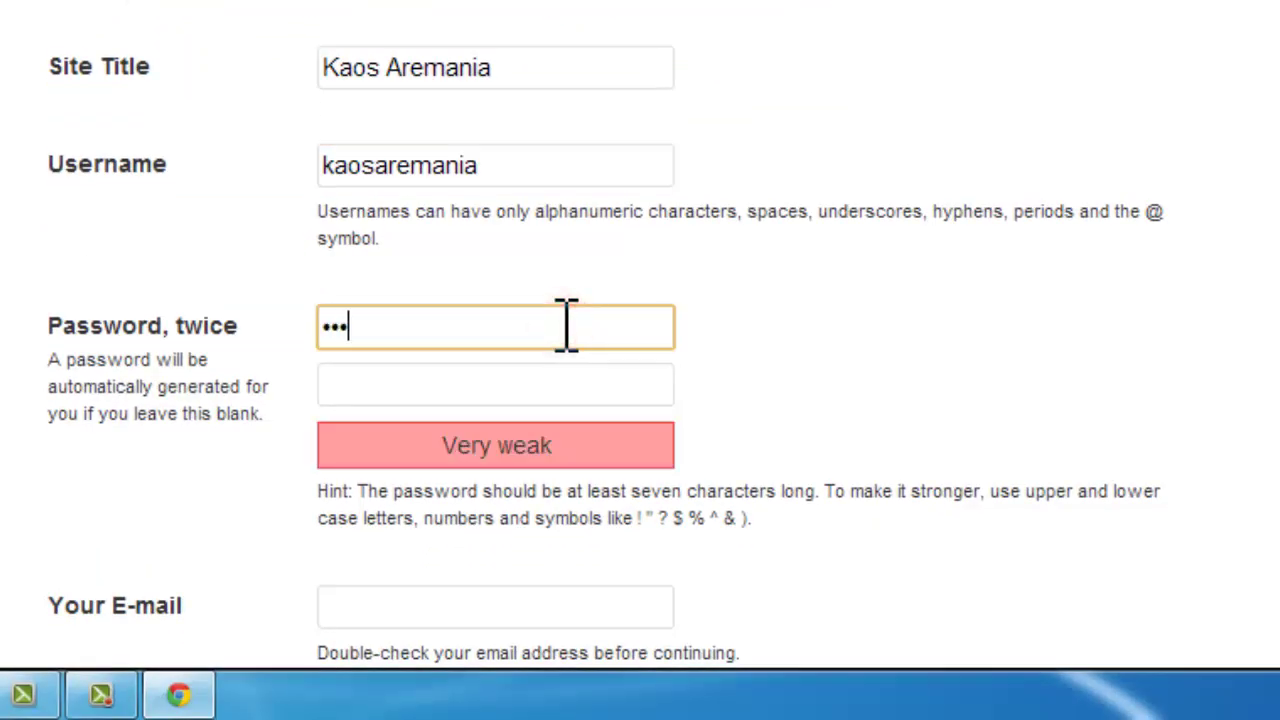
{"action": "type", "text": "em"}
{"action": "left_click", "coordinate": [551, 380]}
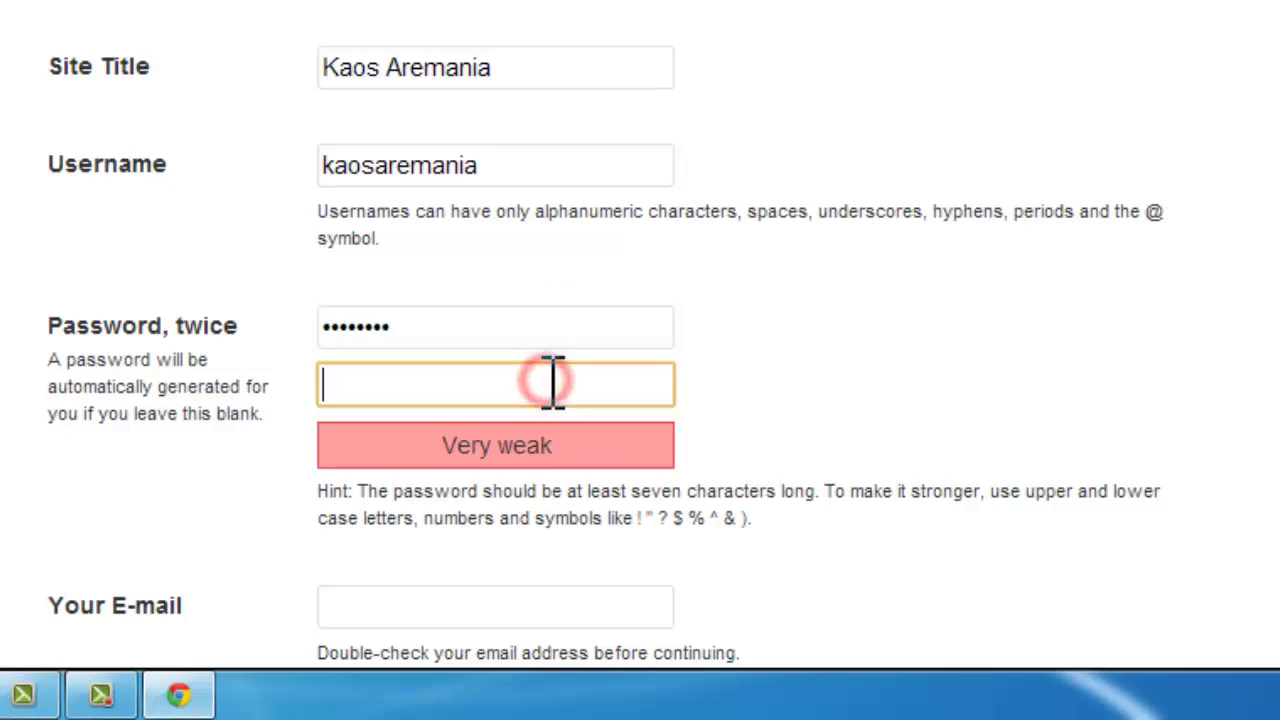
{"action": "type", "text": "kaosa"}
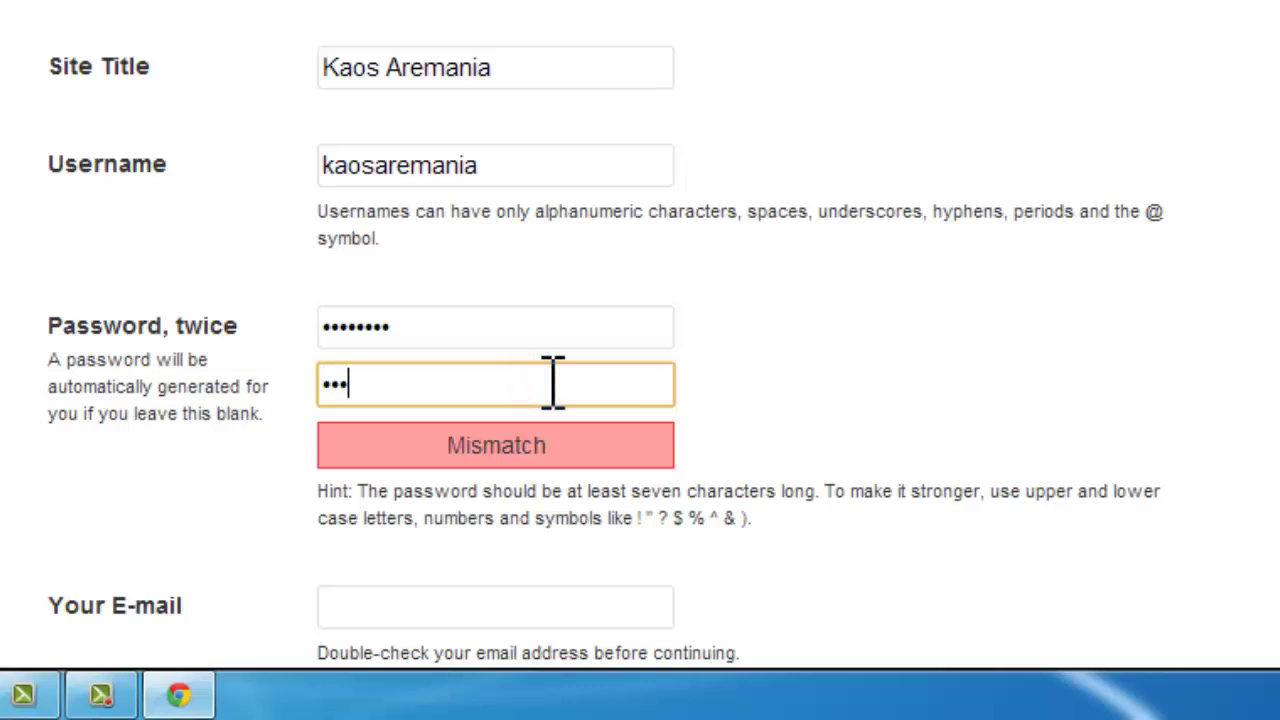
{"action": "type", "text": "rem"}
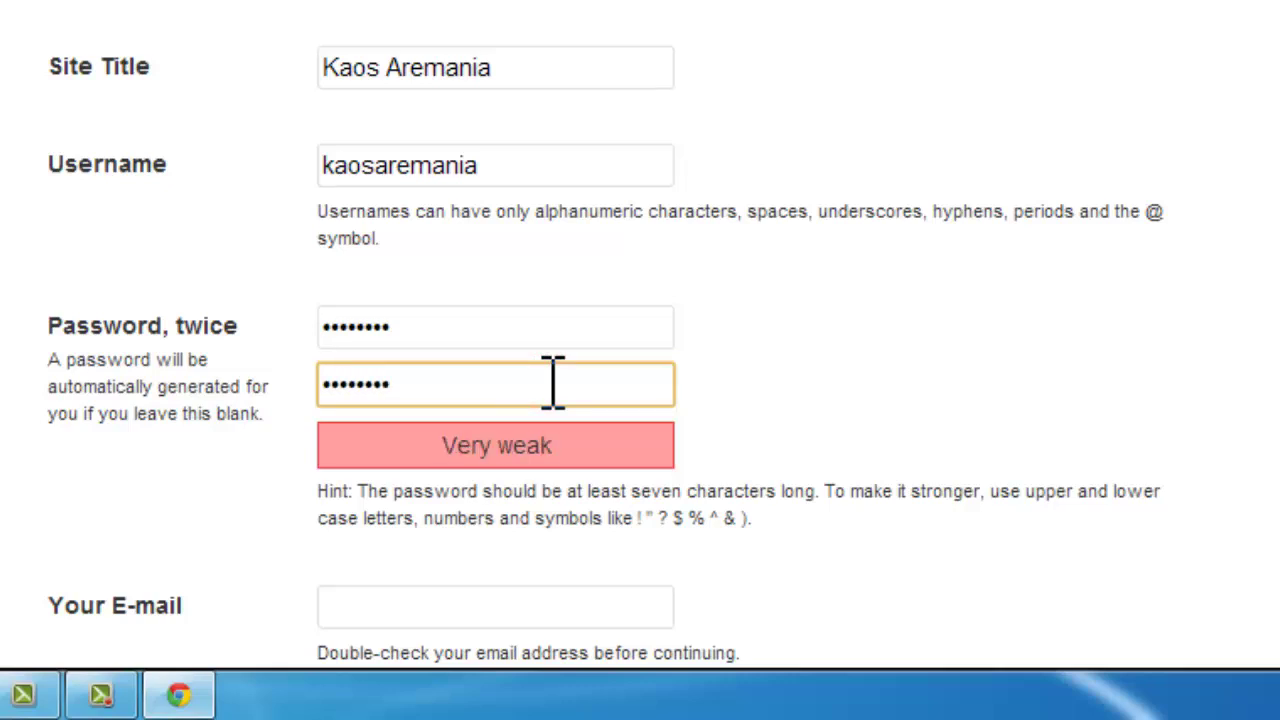
Step: Enter the admin e-mail address and run the WordPress installation
{"action": "scroll", "coordinate": [790, 435], "scroll_direction": "down", "scroll_amount": 3}
{"action": "left_click", "coordinate": [571, 304]}
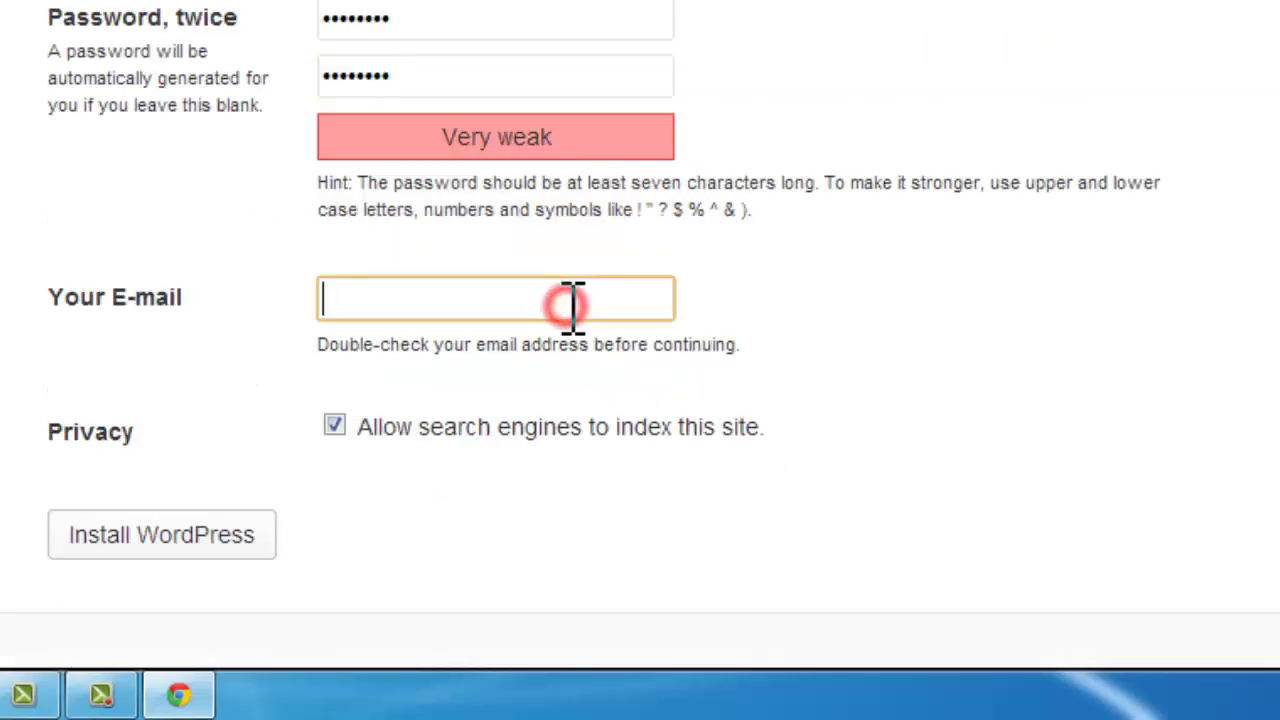
{"action": "type", "text": "s"}
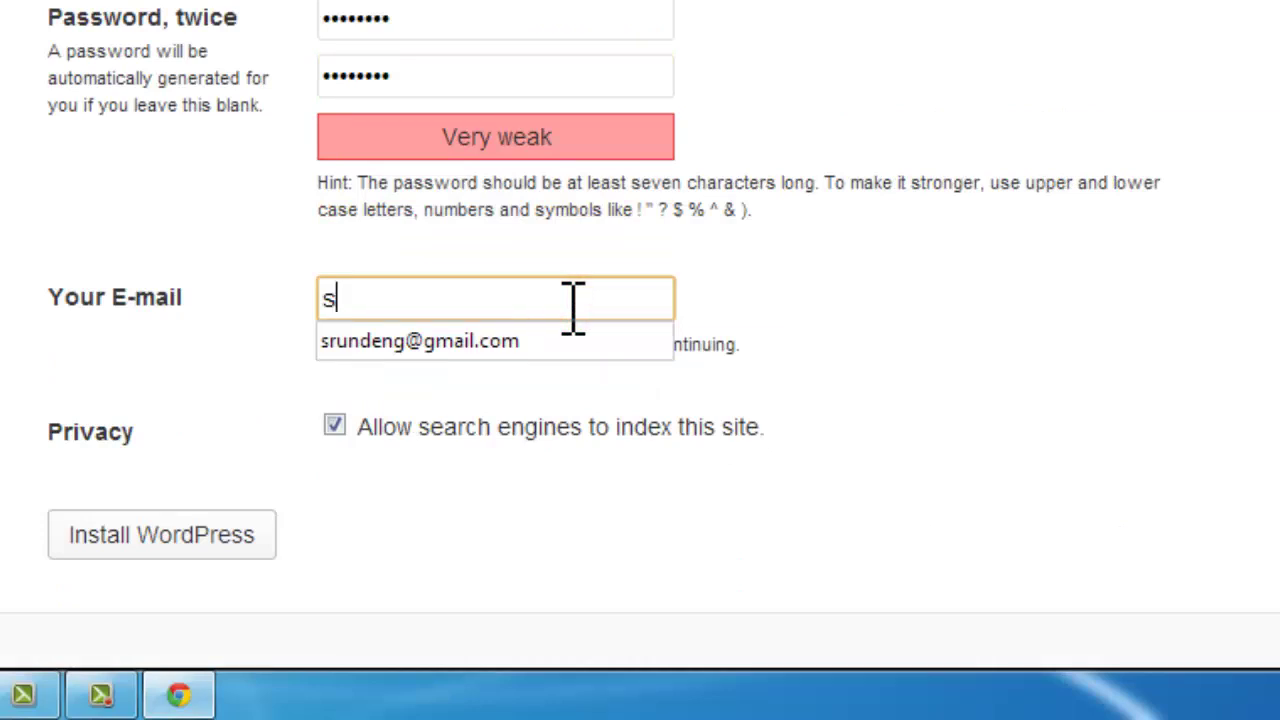
{"action": "key", "text": "BackSpace"}
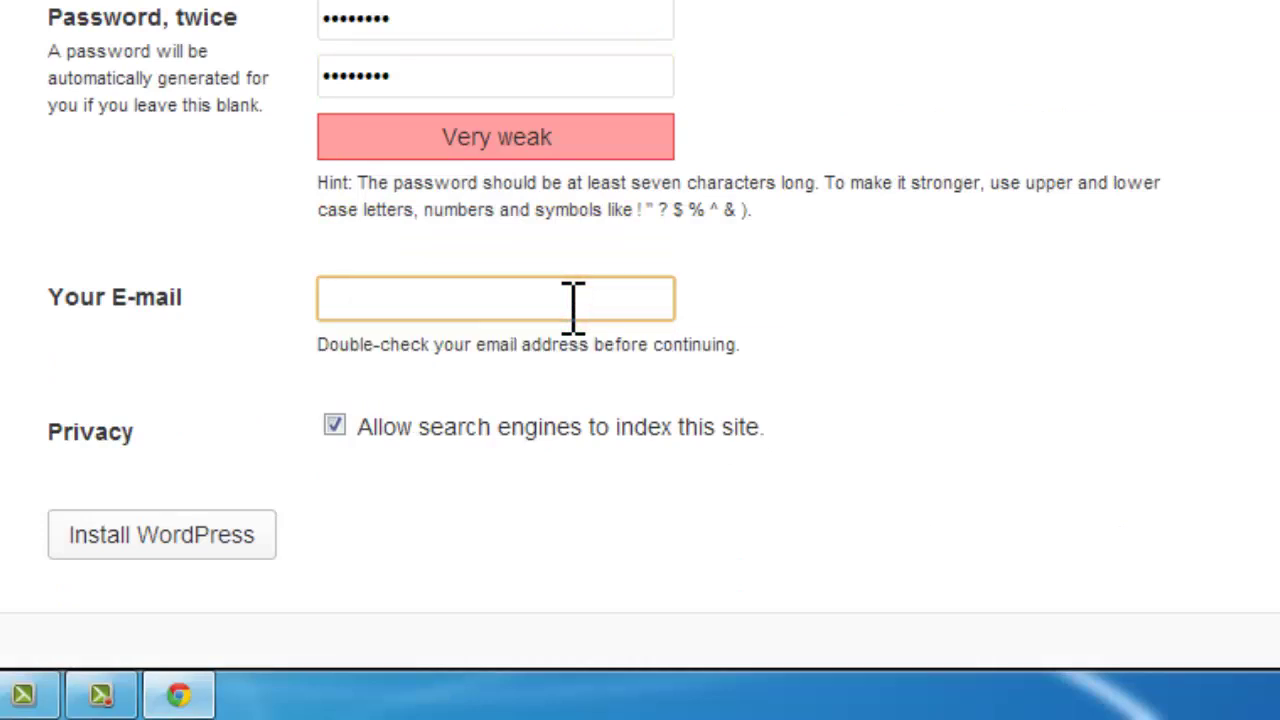
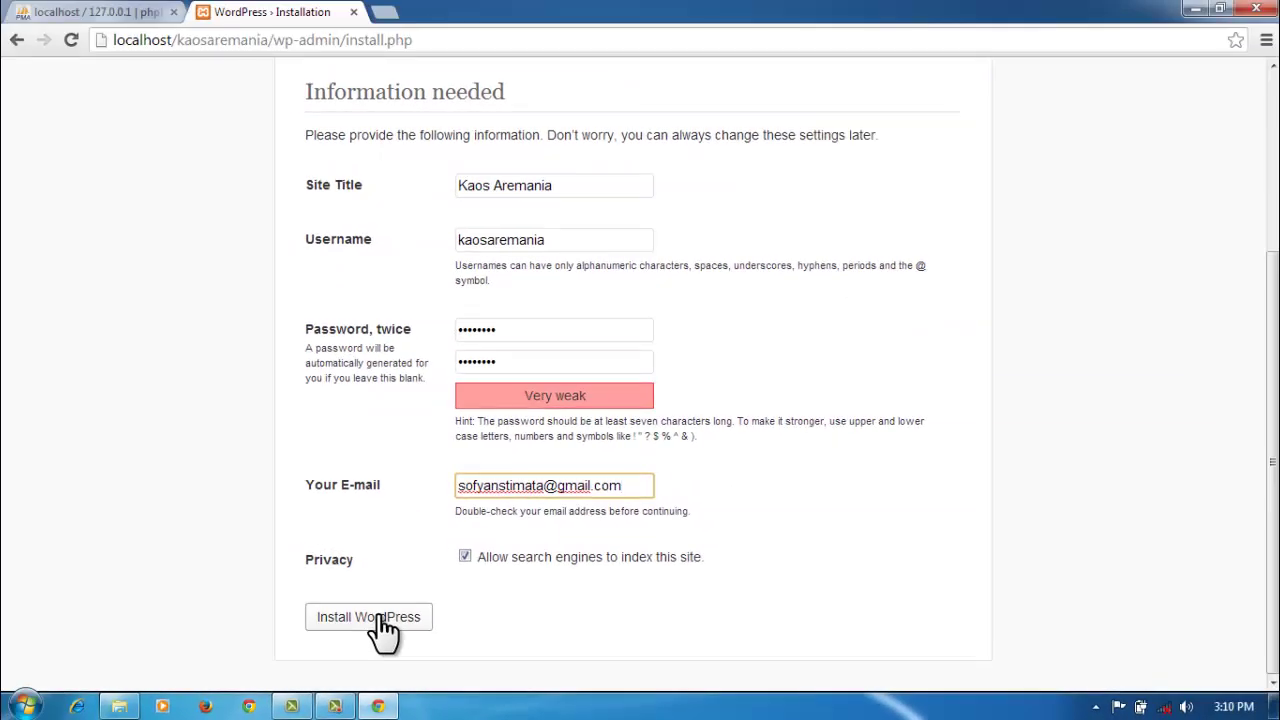
{"action": "left_click", "coordinate": [385, 628]}
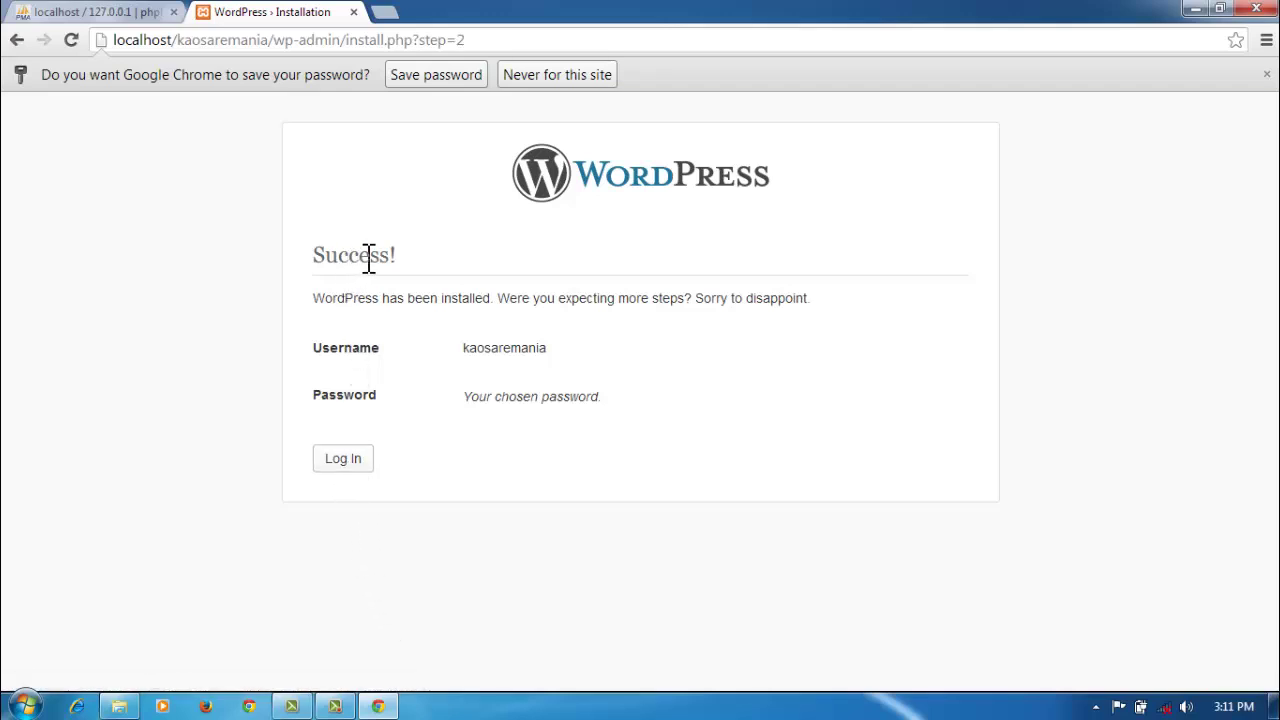
Step: Go from the Success! page to the Kaos Aremania login page
{"action": "left_click", "coordinate": [336, 456]}
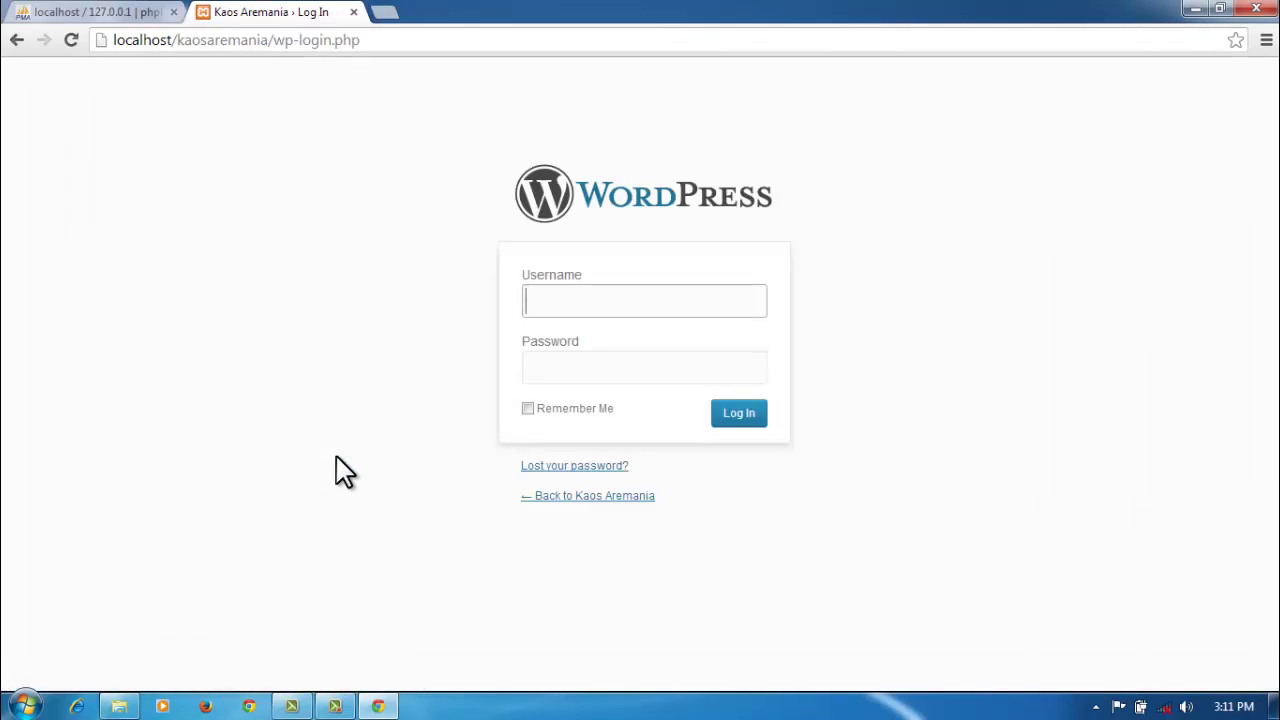
Step: Sign in with the admin username and password, Remember Me ticked, after dismissing the colour-scheme popup
{"action": "type", "text": "ka"}
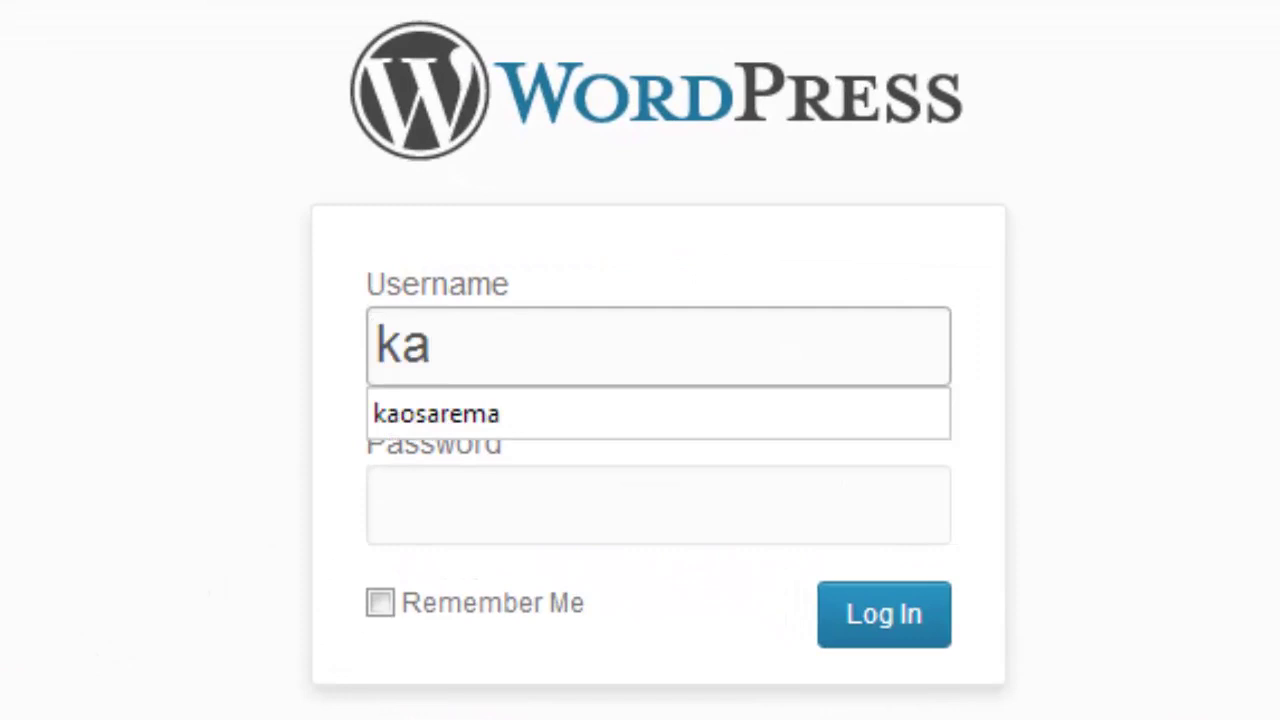
{"action": "type", "text": "o"}
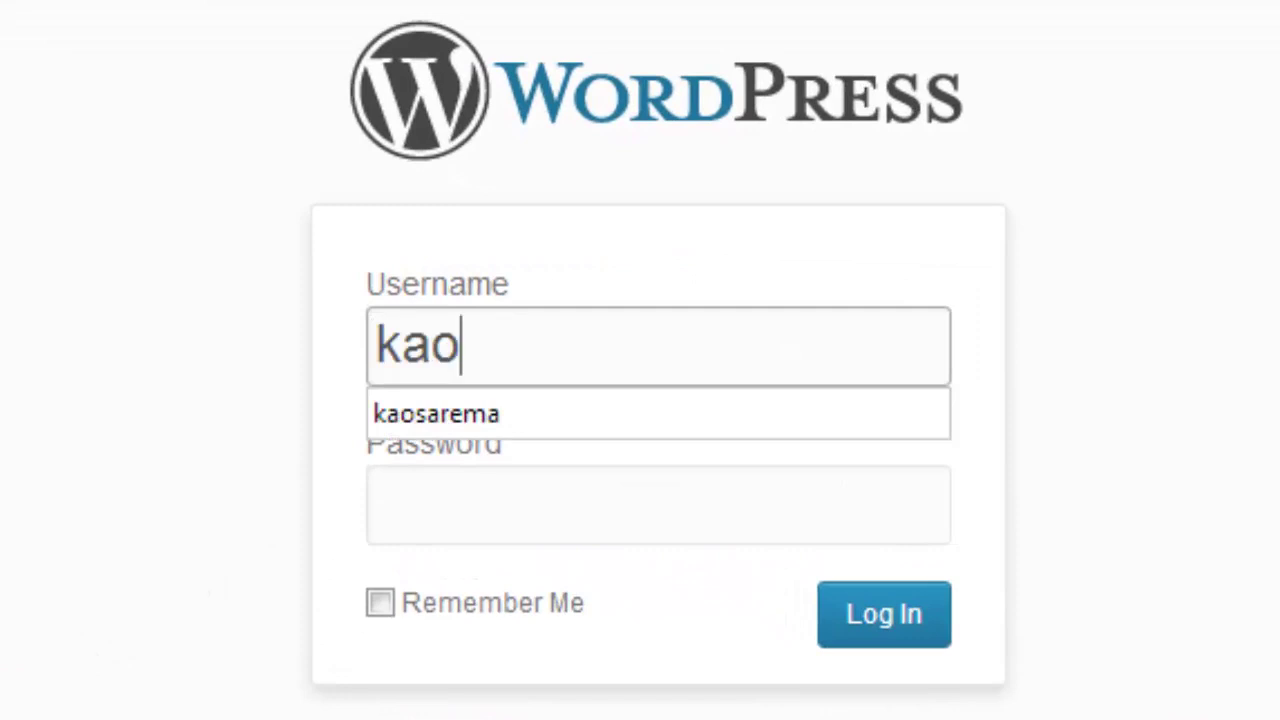
{"action": "type", "text": "saremania"}
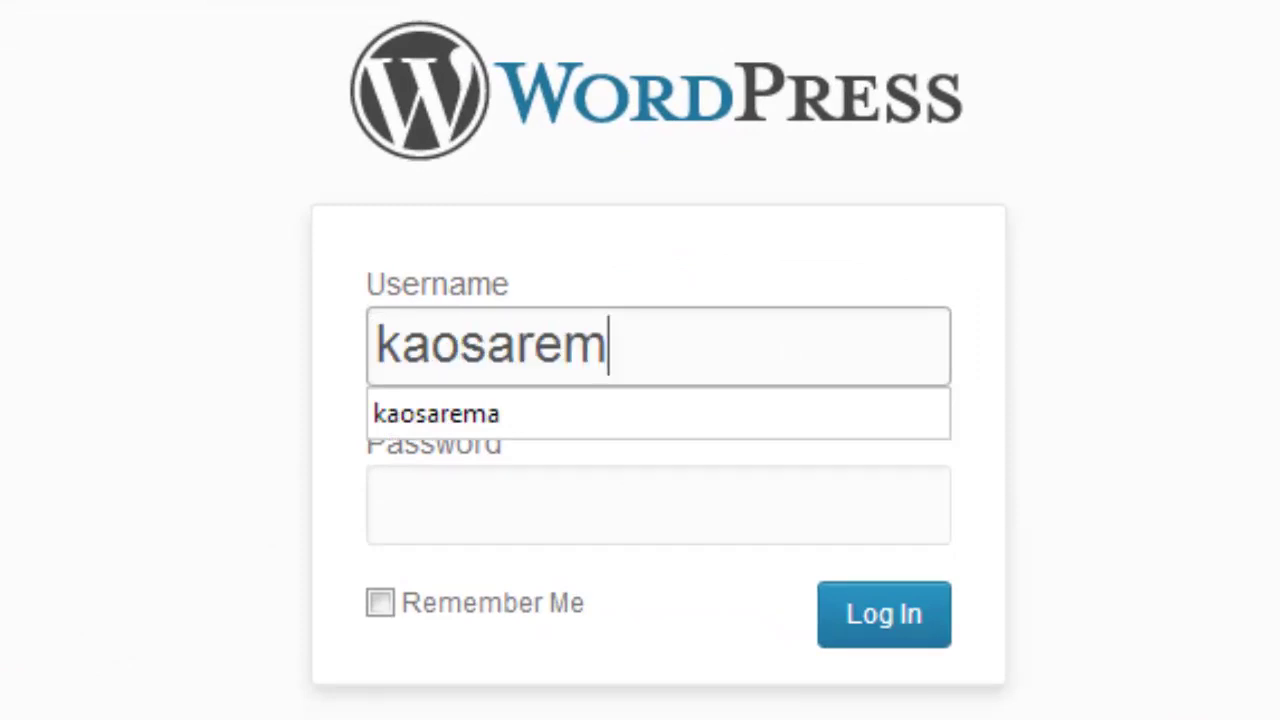
{"action": "left_click", "coordinate": [400, 505]}
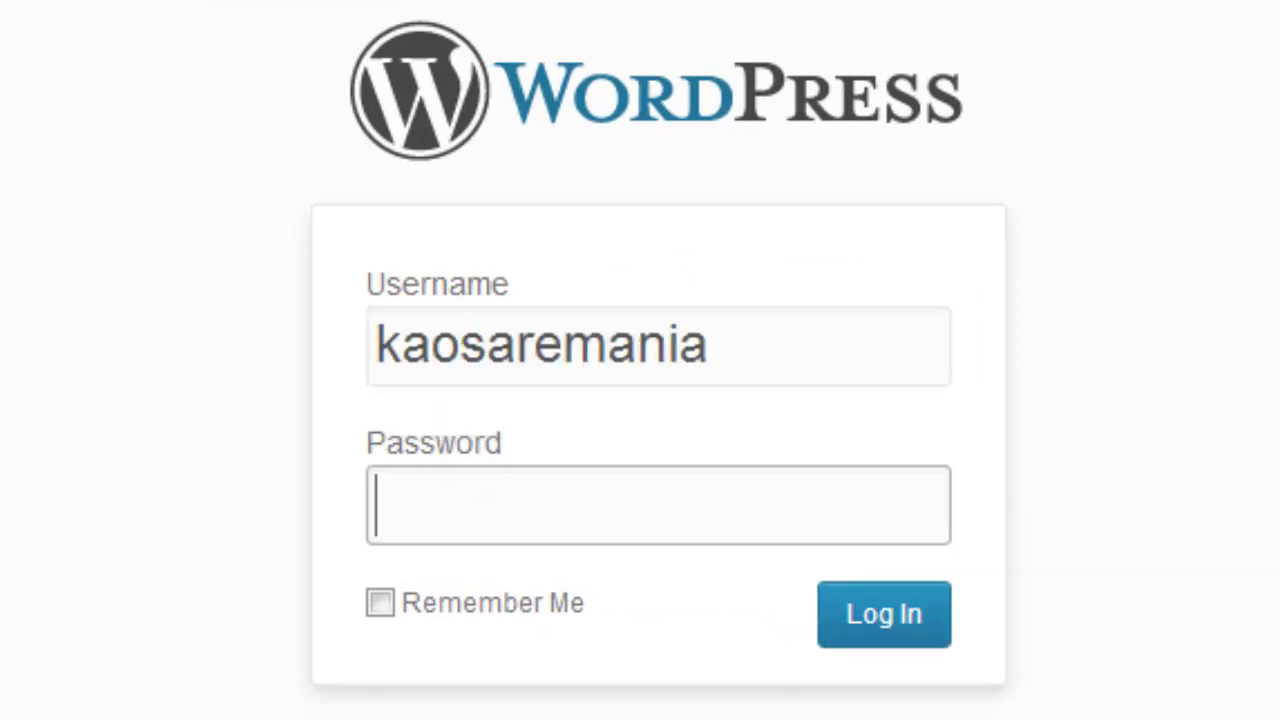
{"action": "type", "text": "********"}
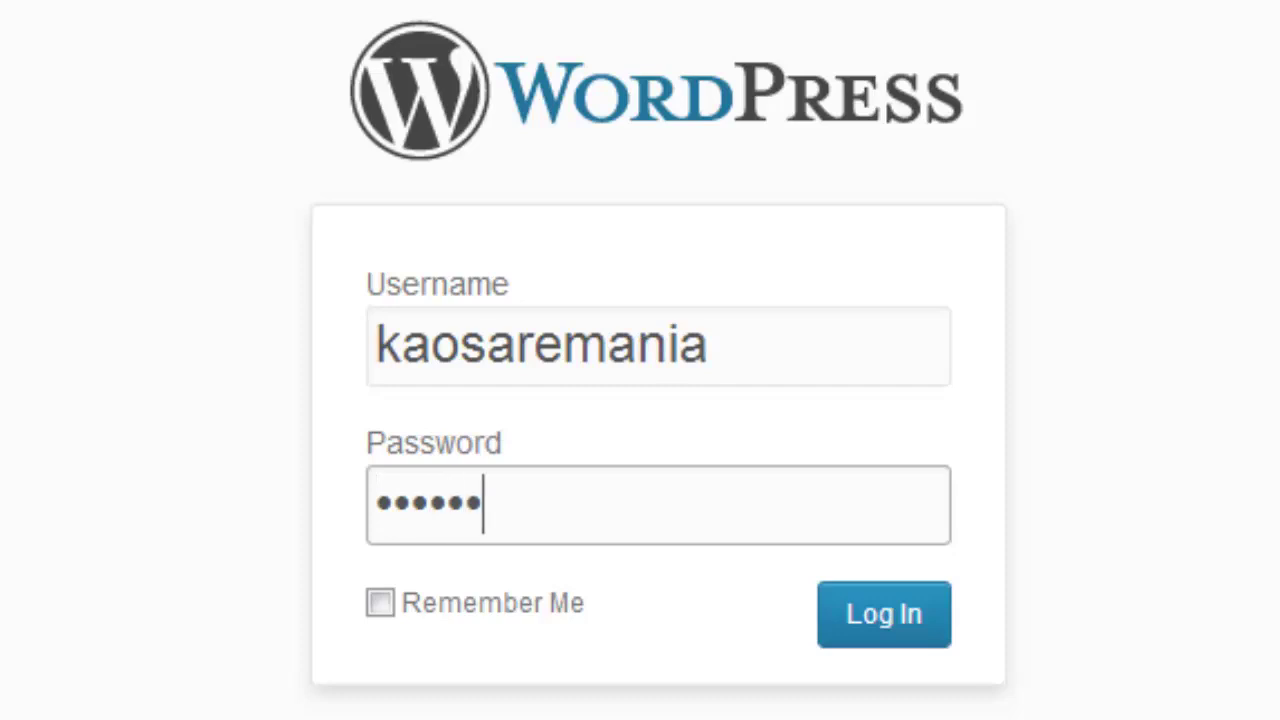
{"action": "left_click", "coordinate": [380, 602]}
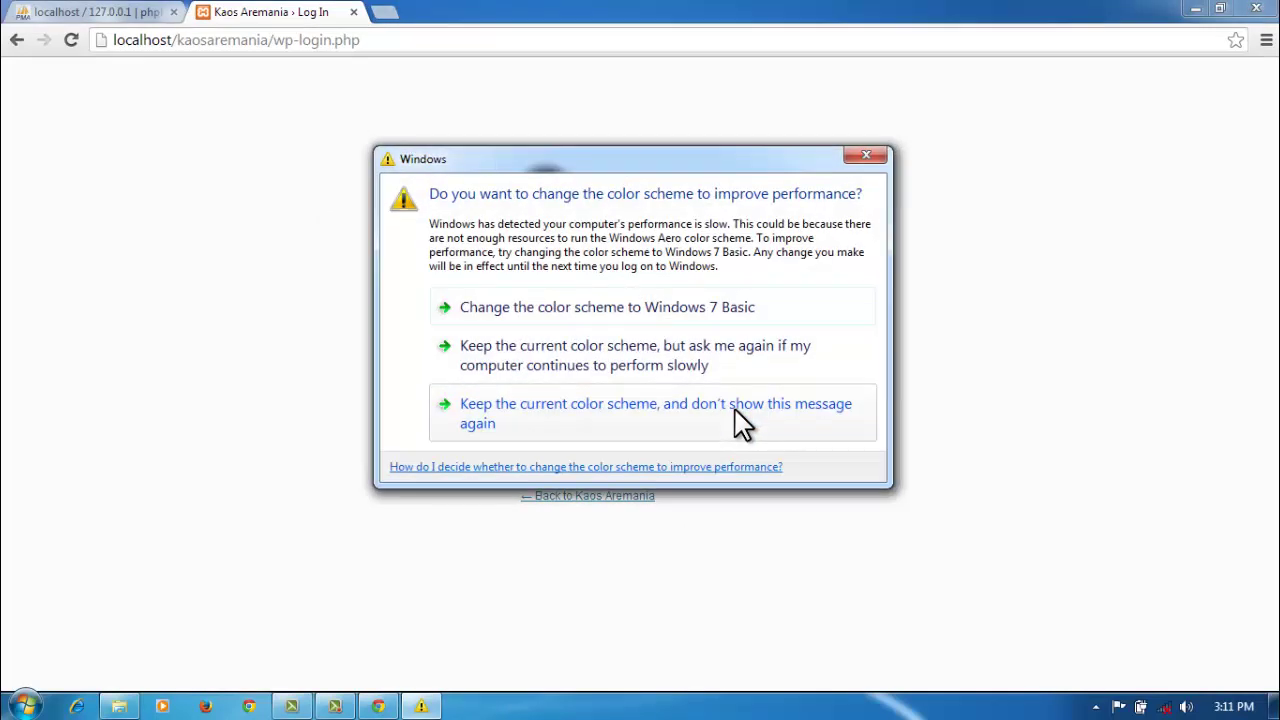
{"action": "left_click", "coordinate": [872, 156]}
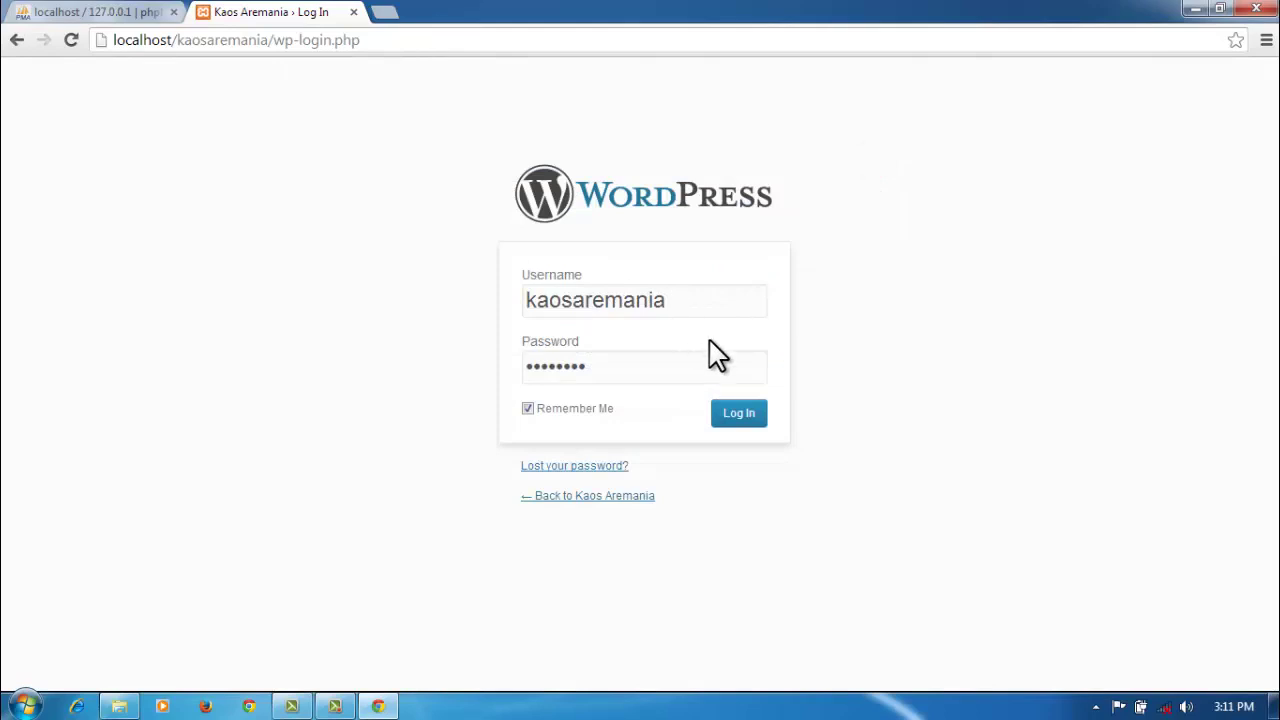
{"action": "left_click", "coordinate": [738, 420]}
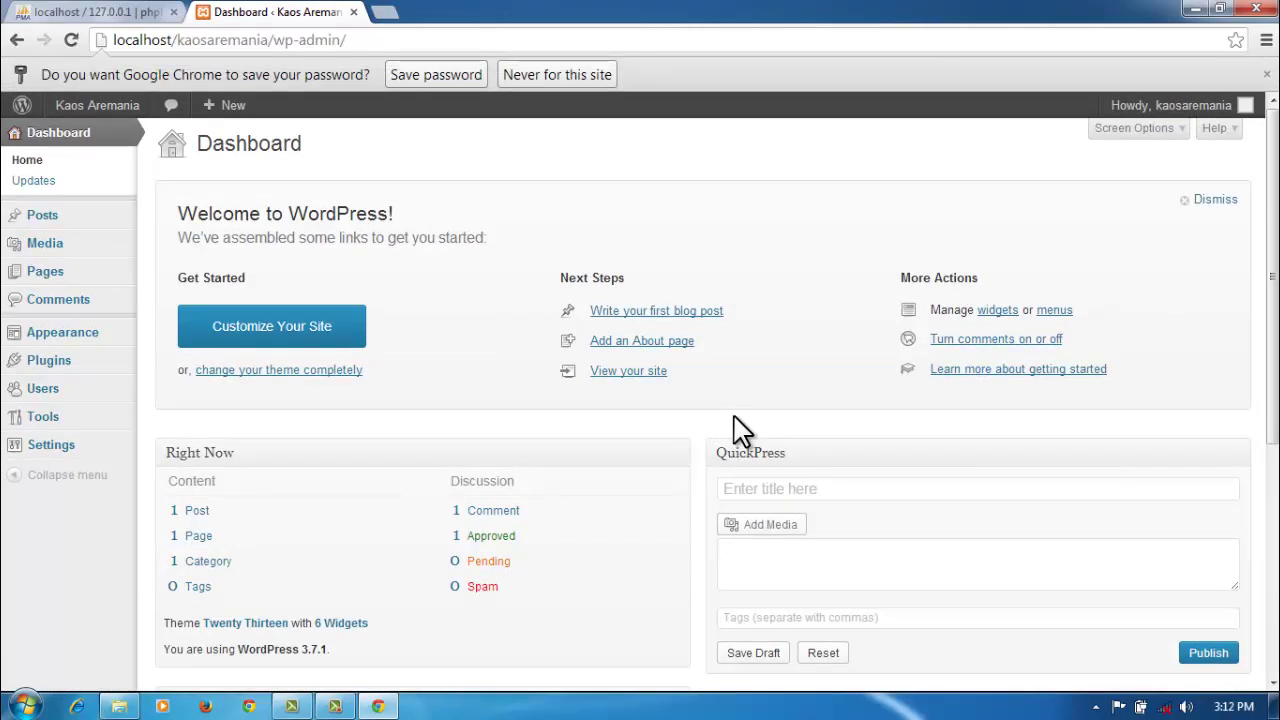
Step: Dismiss Chrome's save-password bar and look over the admin menu and the site-name Visit Site link
{"action": "left_click", "coordinate": [1266, 75]}
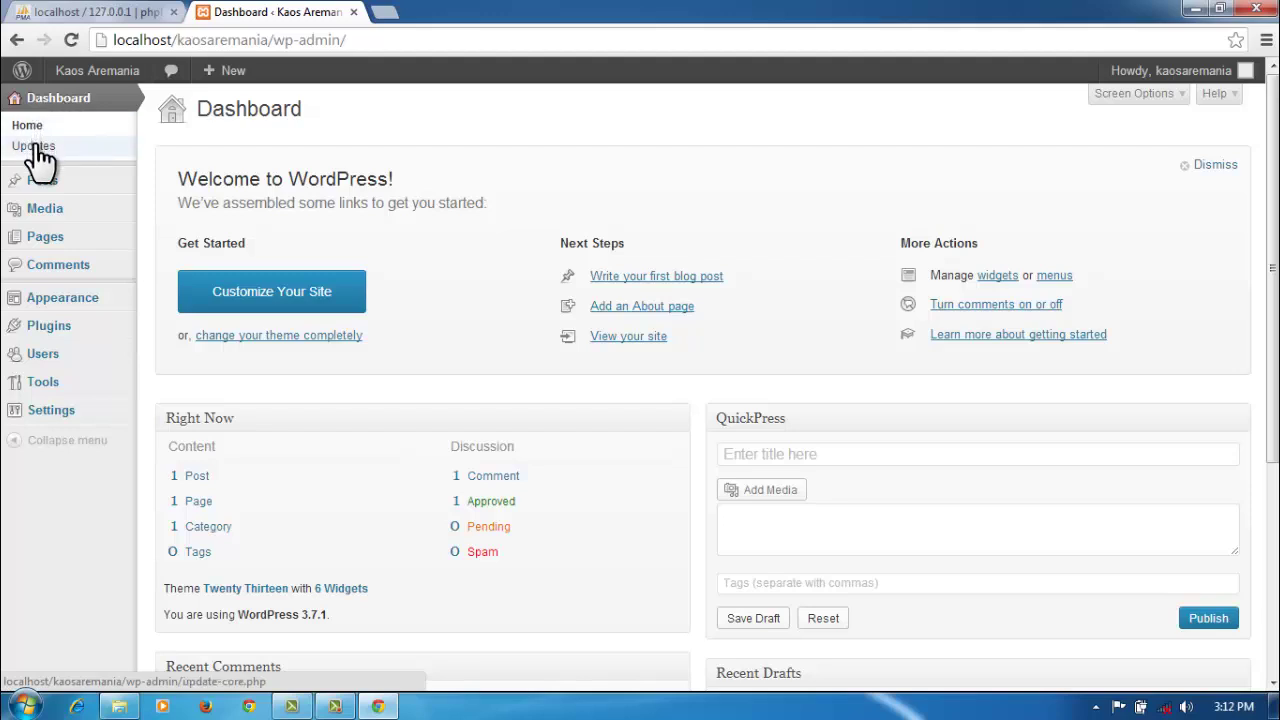
{"action": "mouse_move", "coordinate": [42, 193]}
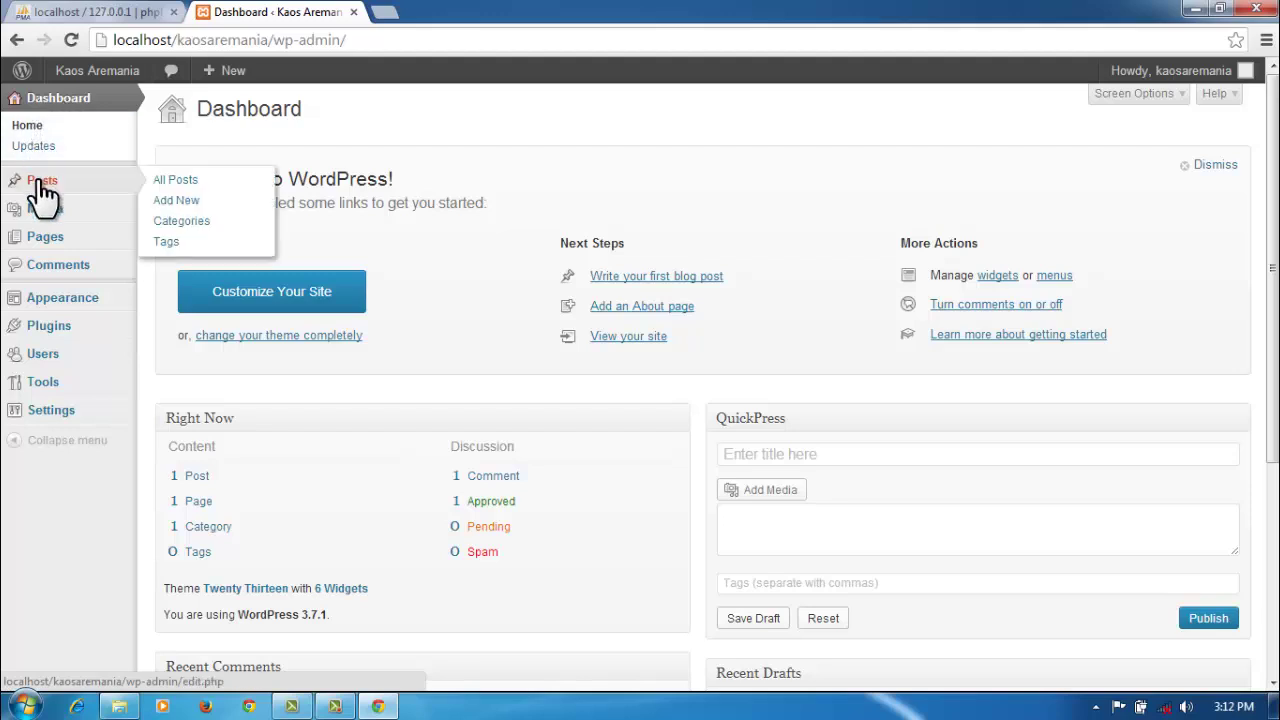
{"action": "mouse_move", "coordinate": [42, 222]}
{"action": "mouse_move", "coordinate": [42, 250]}
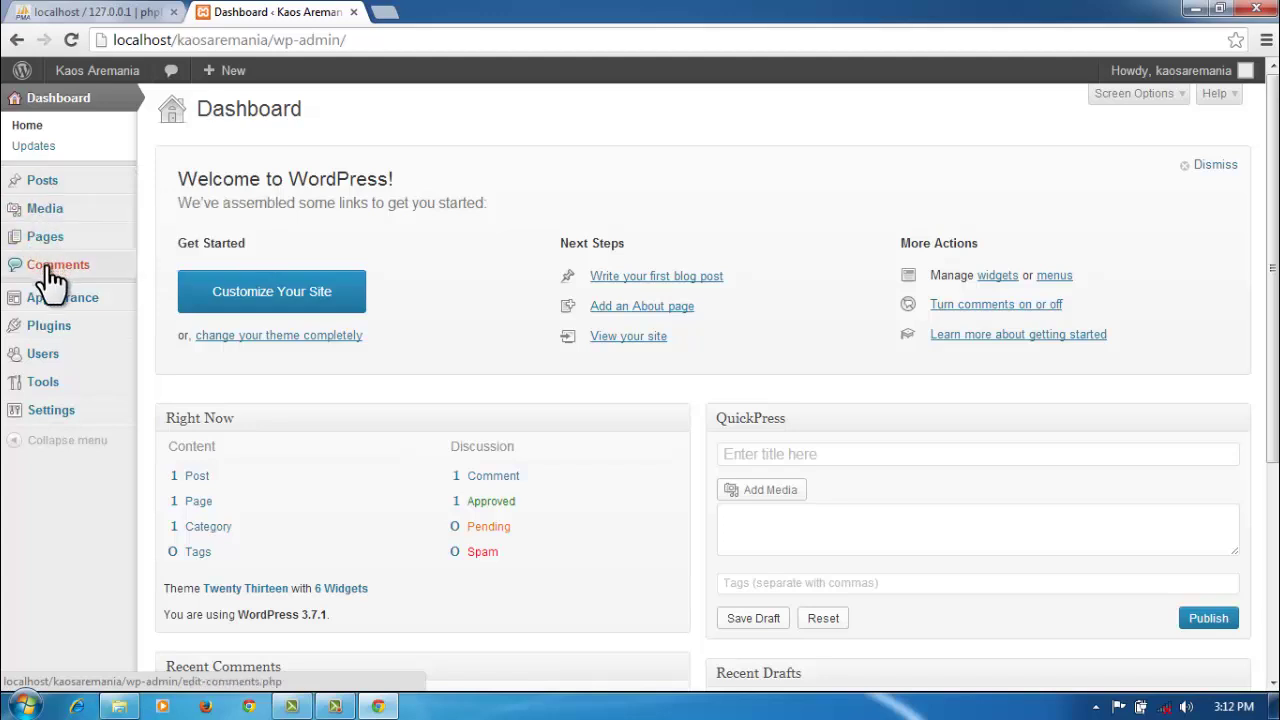
{"action": "mouse_move", "coordinate": [50, 303]}
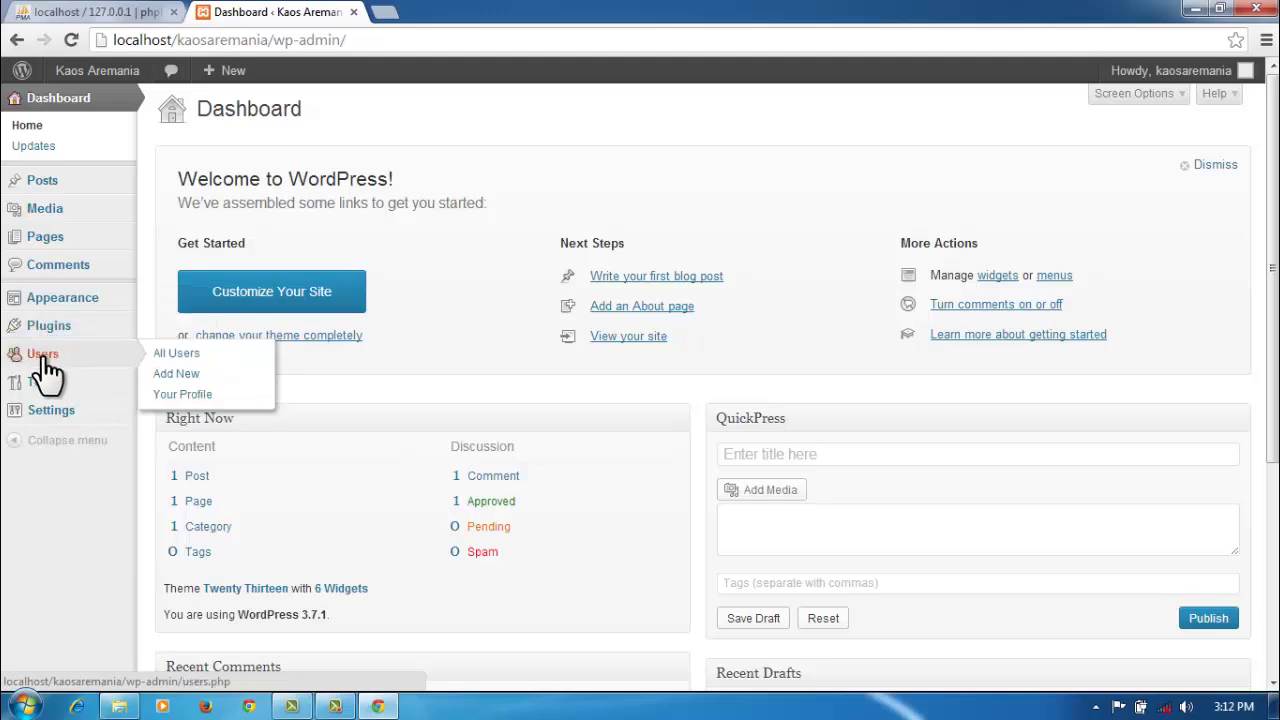
{"action": "mouse_move", "coordinate": [48, 383]}
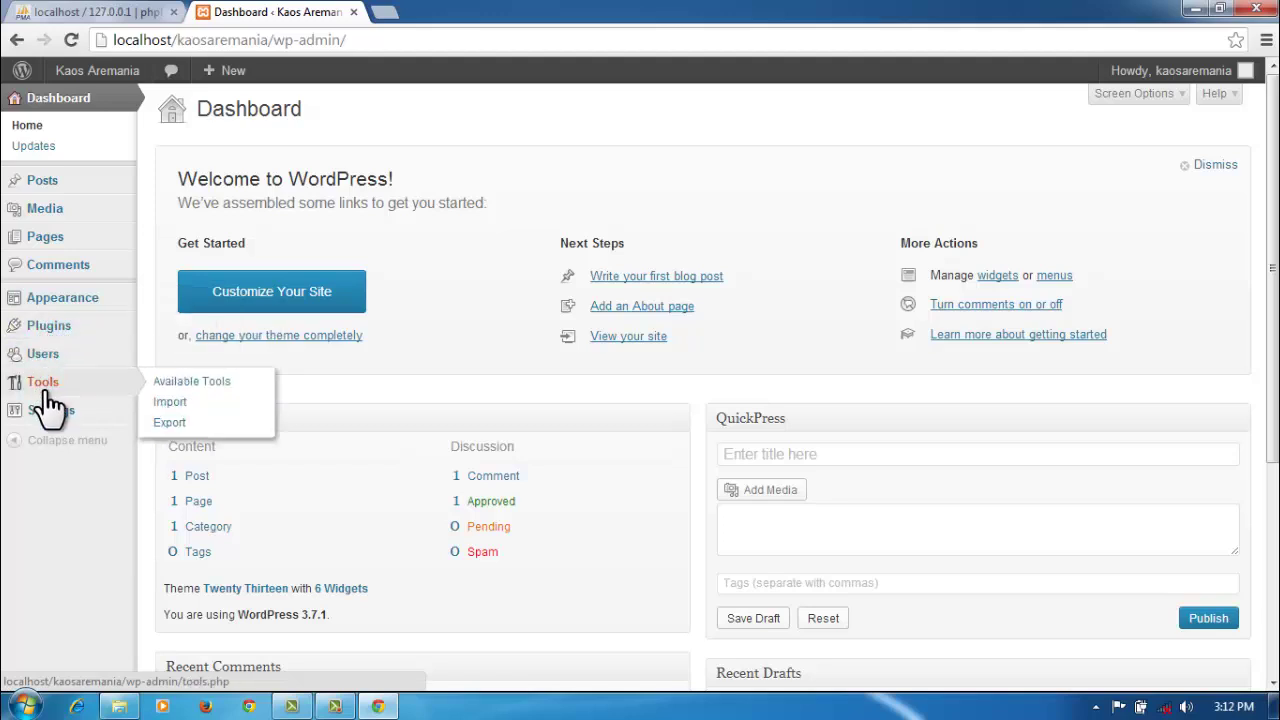
{"action": "mouse_move", "coordinate": [48, 420]}
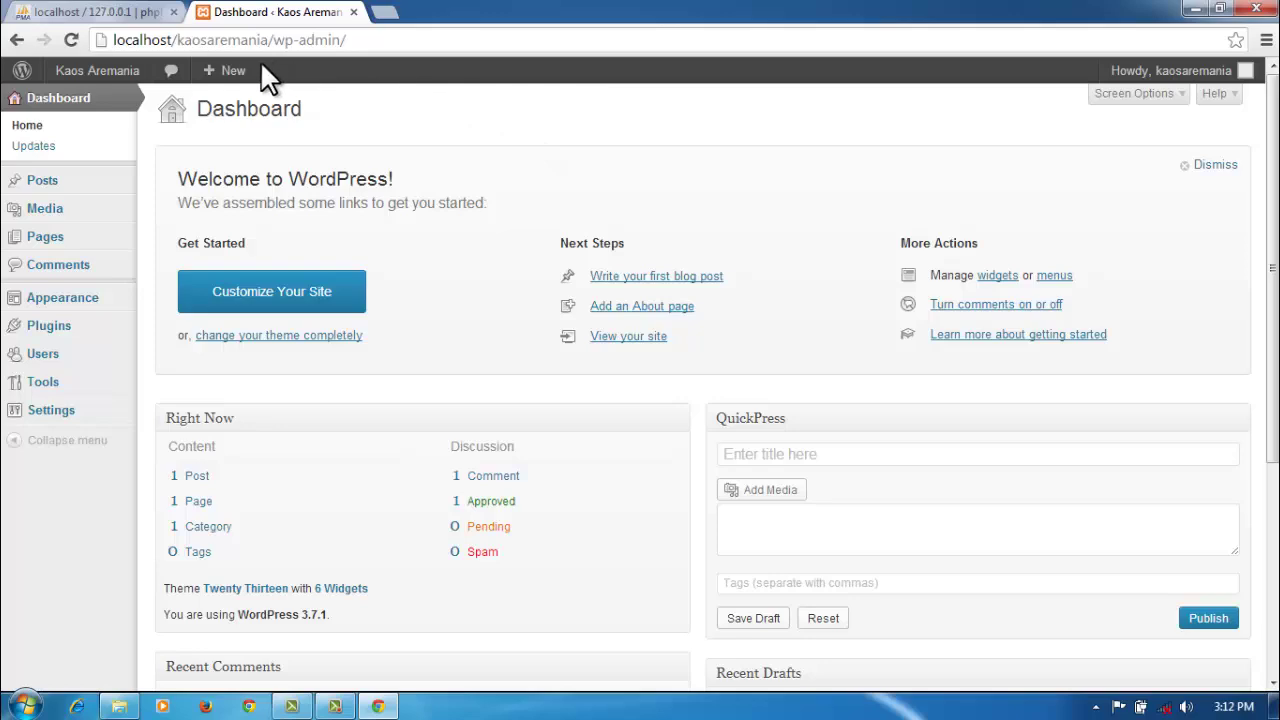
{"action": "mouse_move", "coordinate": [118, 75]}
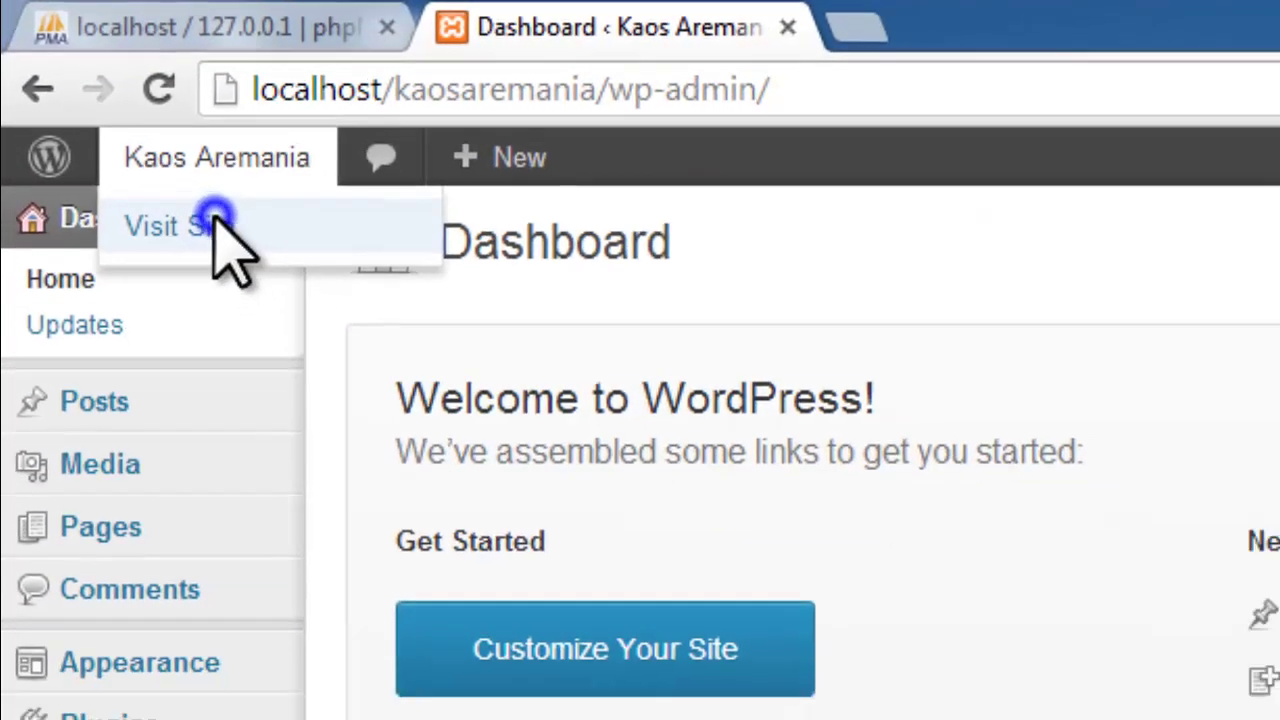
Step: Open the Kaos Aremania front page in a new tab, view it, then return to the Dashboard
{"action": "right_click", "coordinate": [283, 251]}
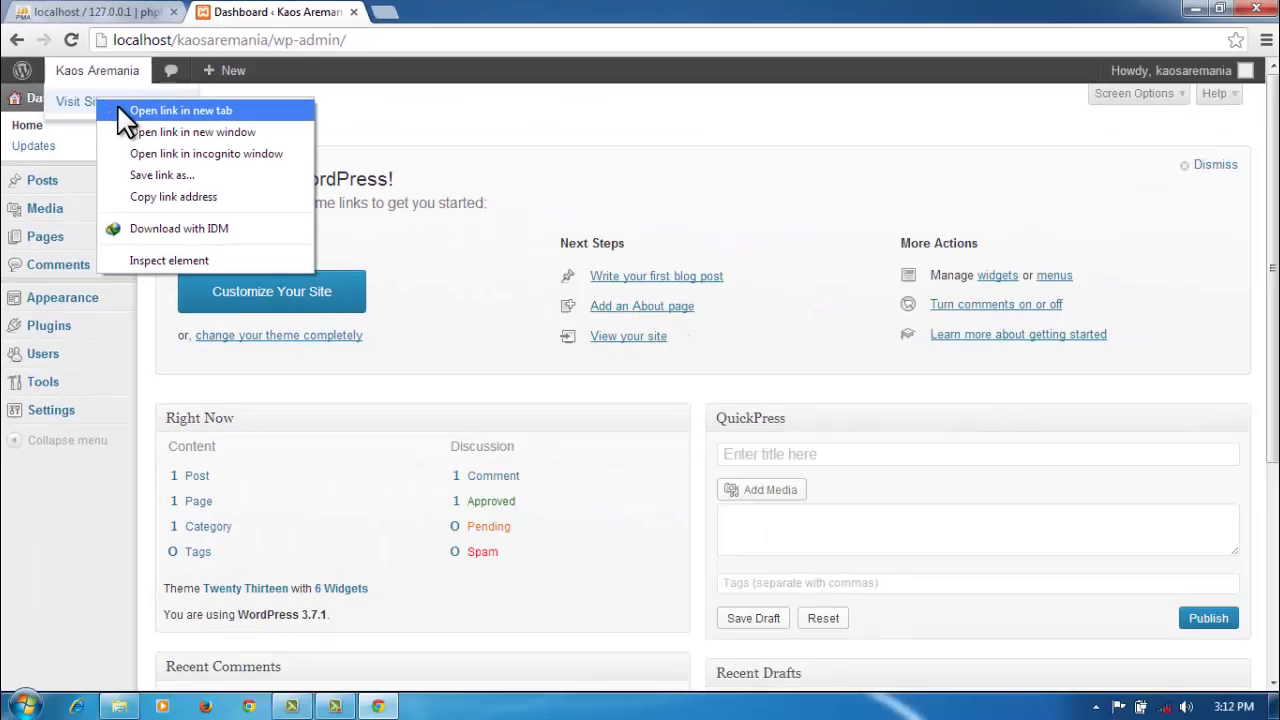
{"action": "left_click", "coordinate": [120, 110]}
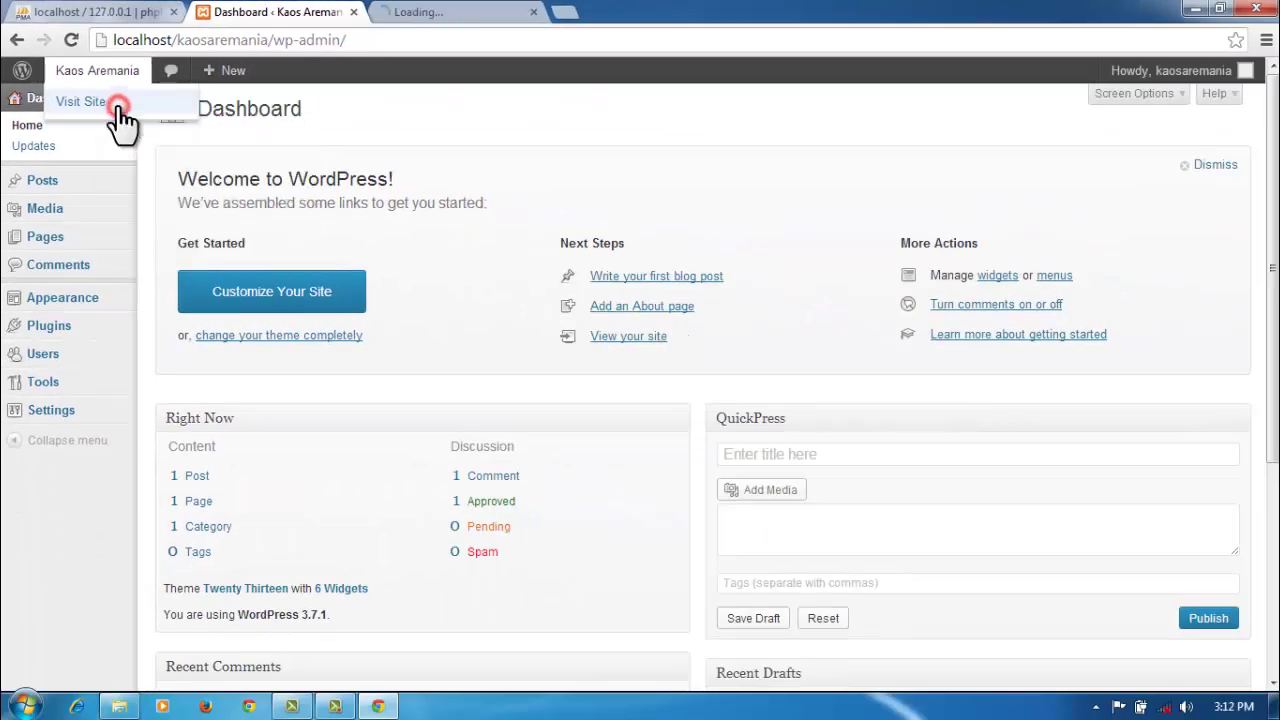
{"action": "left_click", "coordinate": [466, 15]}
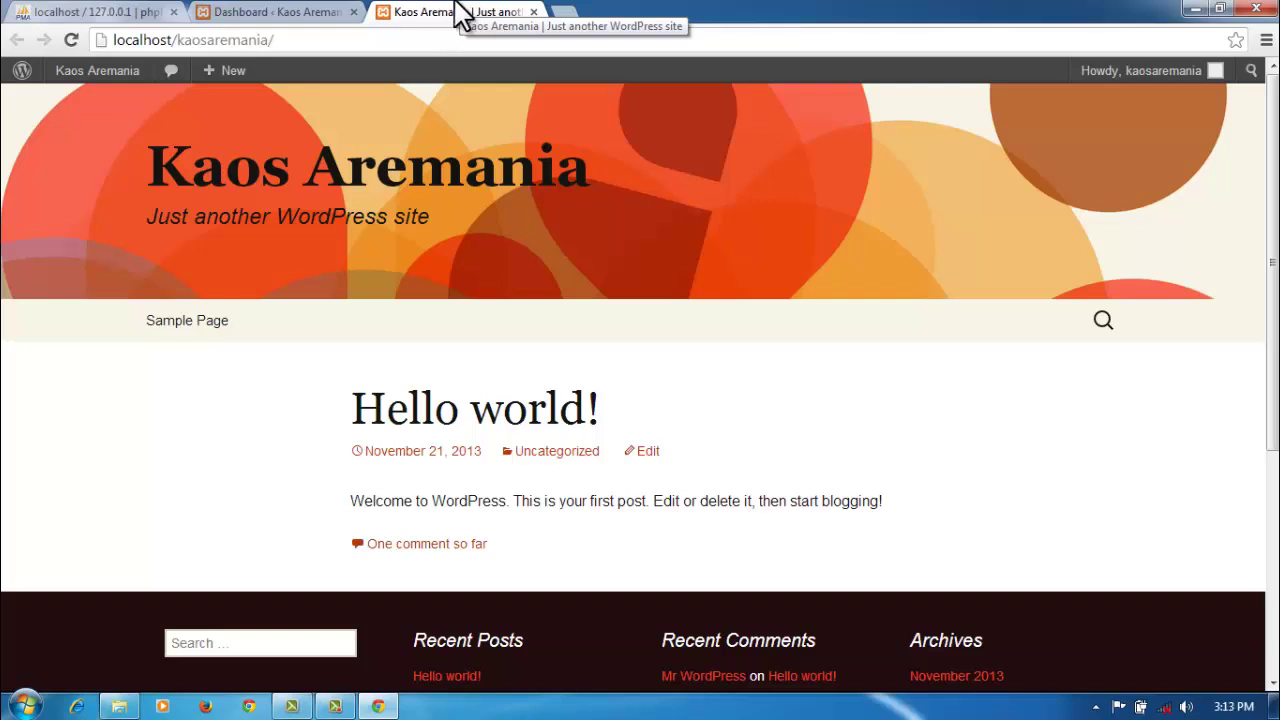
{"action": "left_click", "coordinate": [318, 14]}
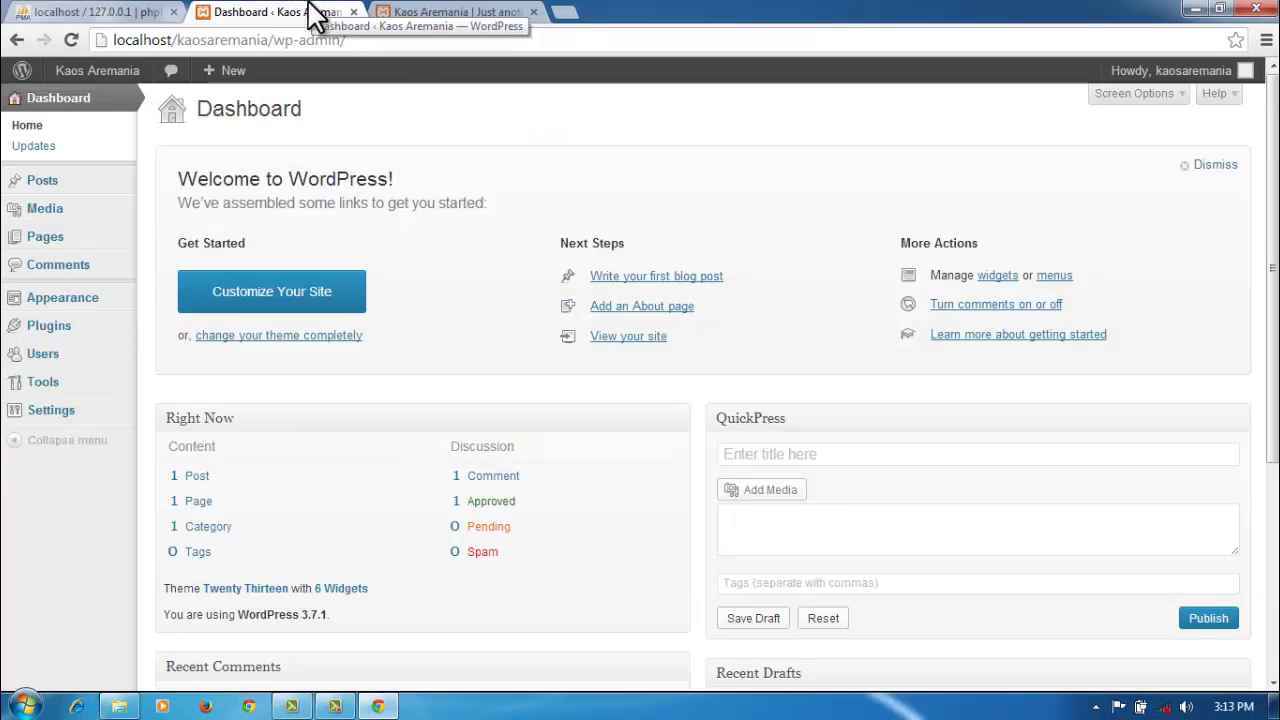
Step: Open the Plugins page listing Akismet and Hello Dolly, then minimize the browser
{"action": "mouse_move", "coordinate": [68, 328]}
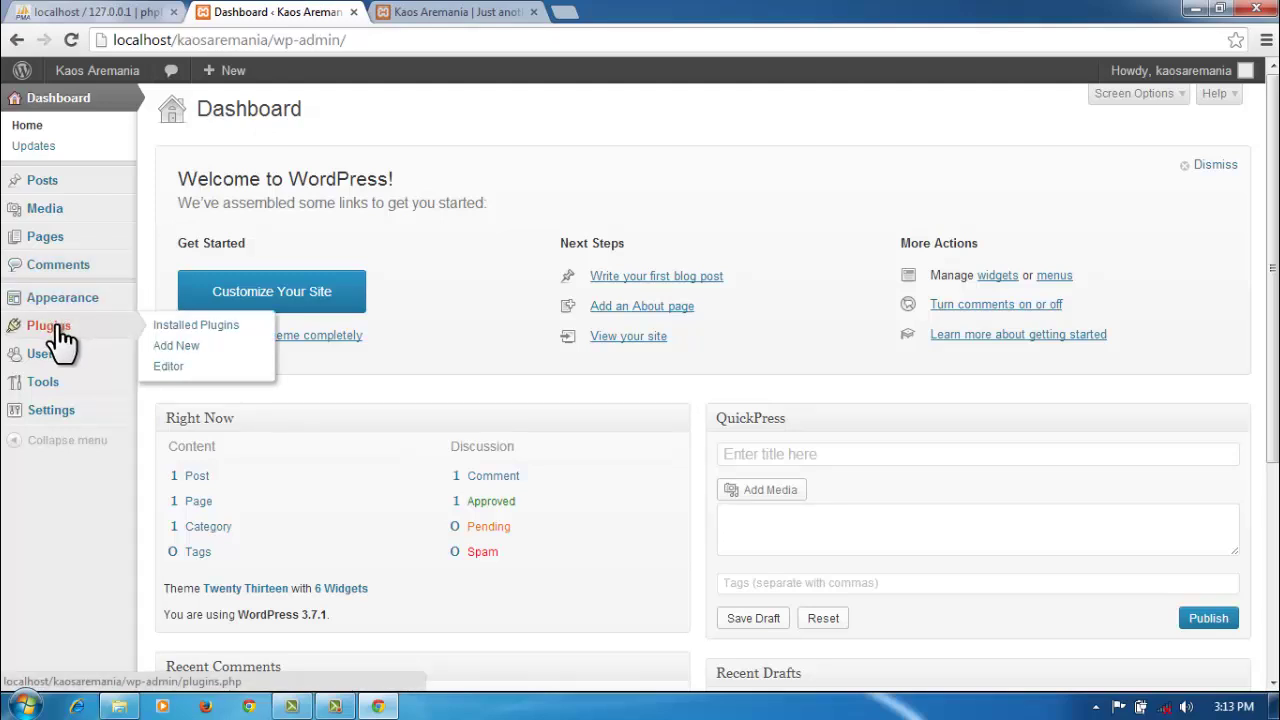
{"action": "left_click", "coordinate": [60, 330]}
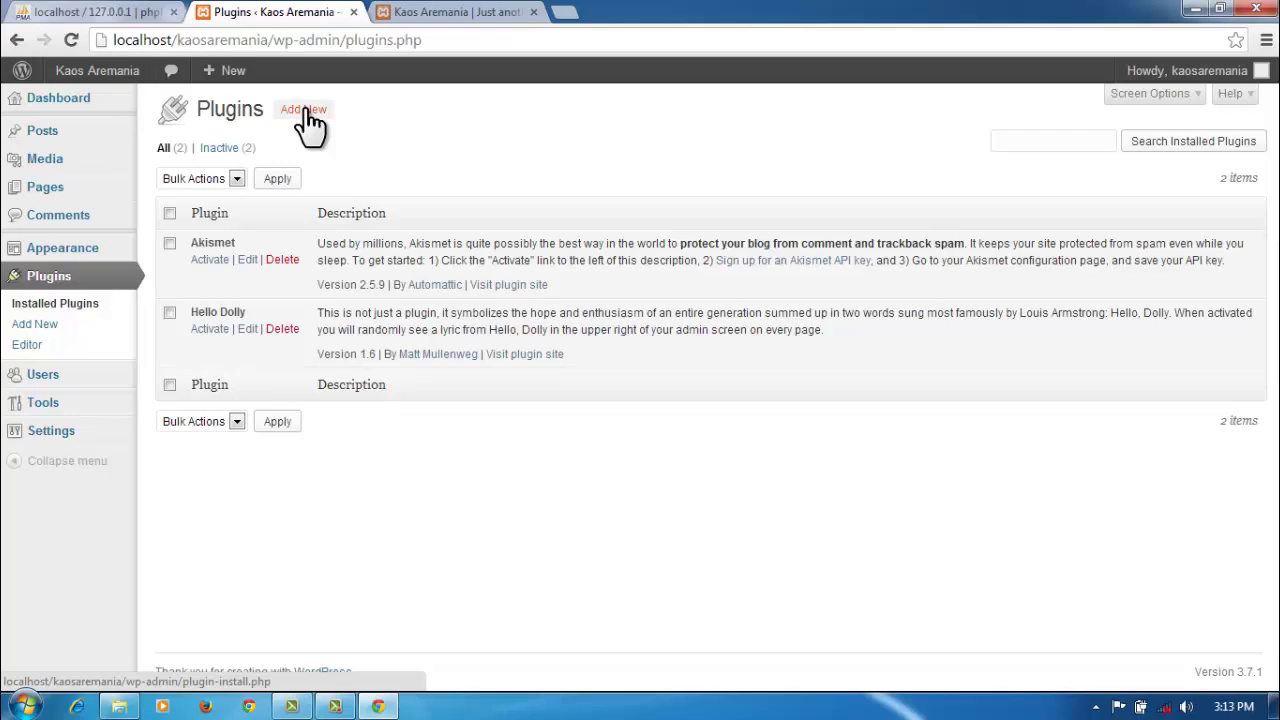
{"action": "left_click", "coordinate": [1195, 9]}
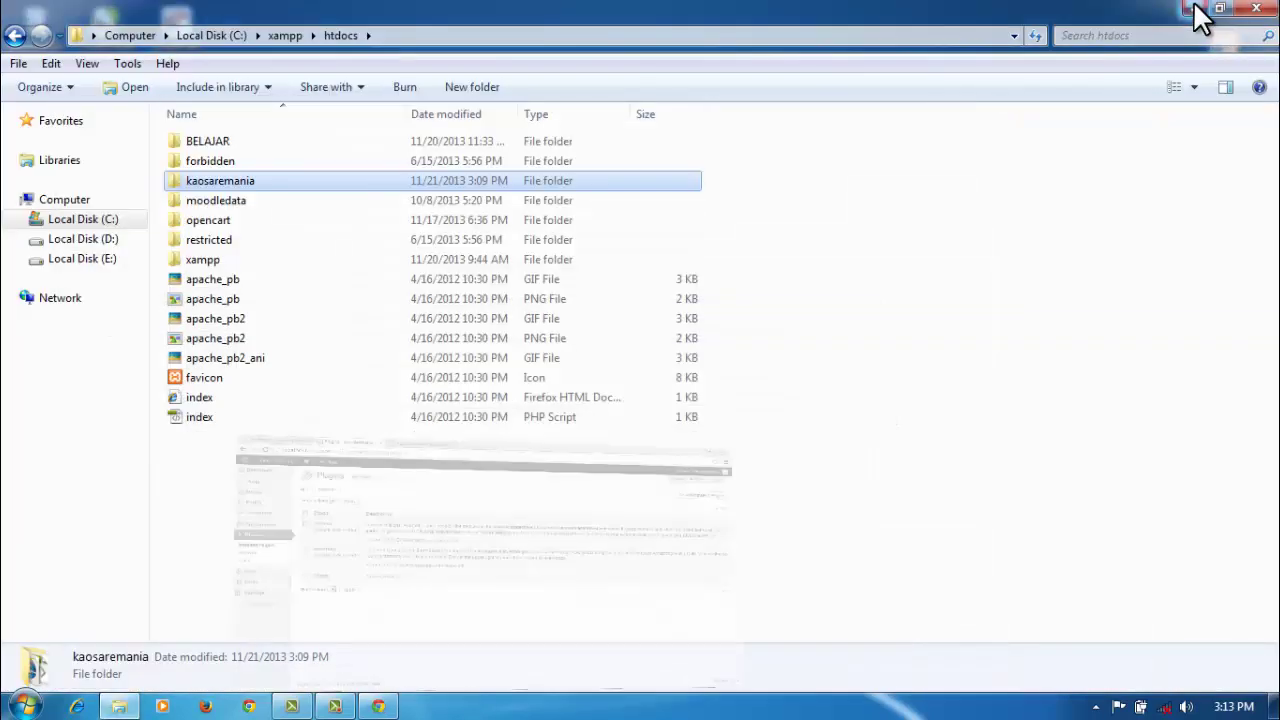
Step: Open woocommerce.2.0.19.zip from the desktop in WinRAR, skip the licence nag, and select the woocommerce folder
{"action": "left_click", "coordinate": [1195, 8]}
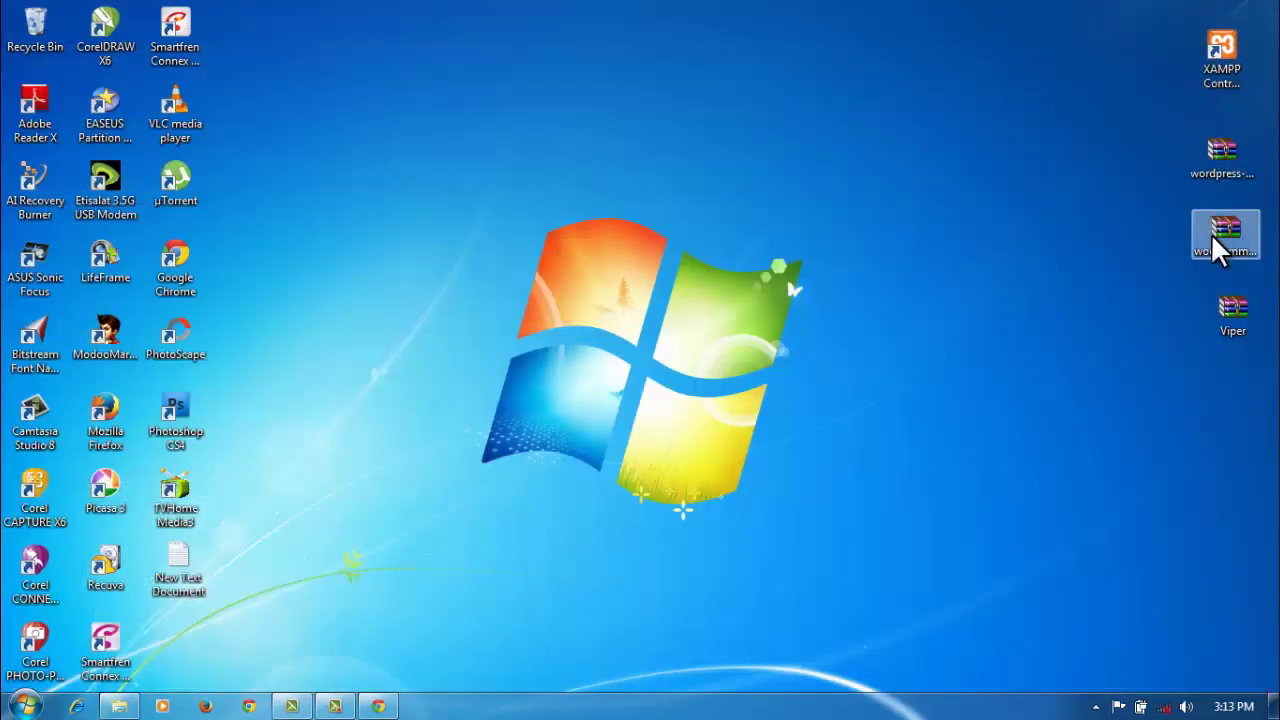
{"action": "left_click", "coordinate": [1213, 239]}
{"action": "double_click", "coordinate": [1213, 238]}
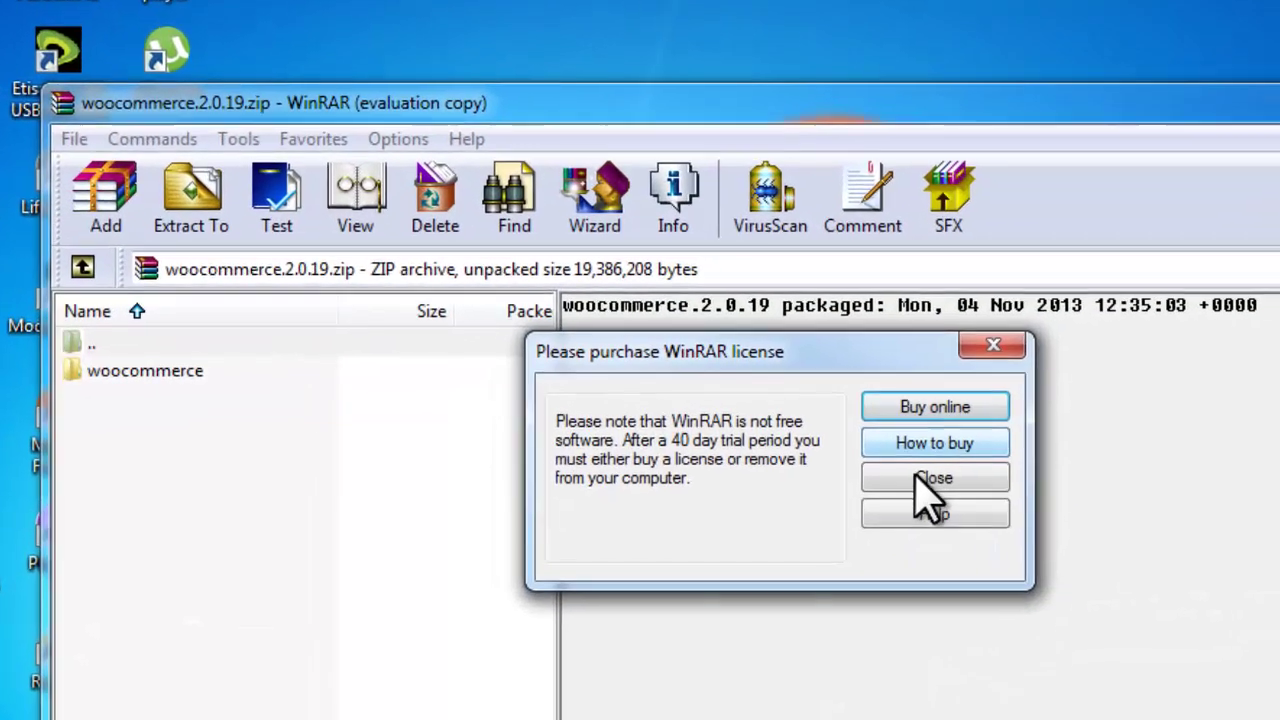
{"action": "left_click", "coordinate": [930, 478]}
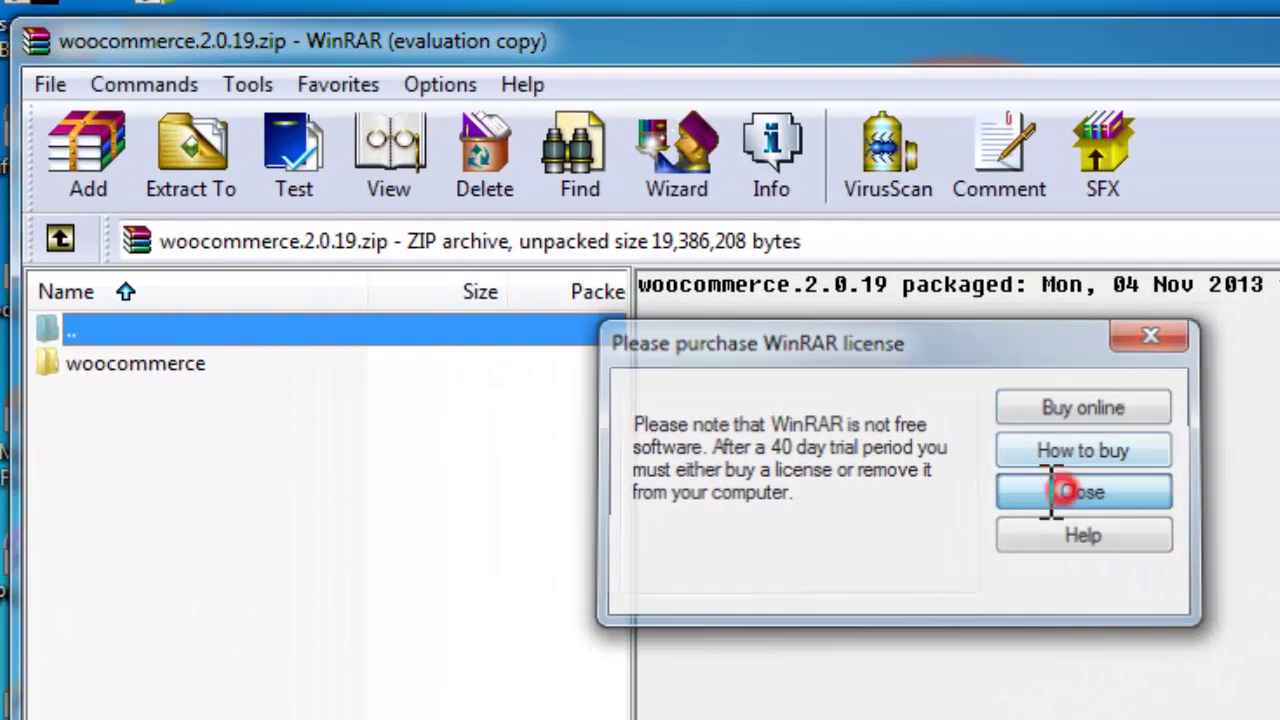
{"action": "left_click", "coordinate": [133, 371]}
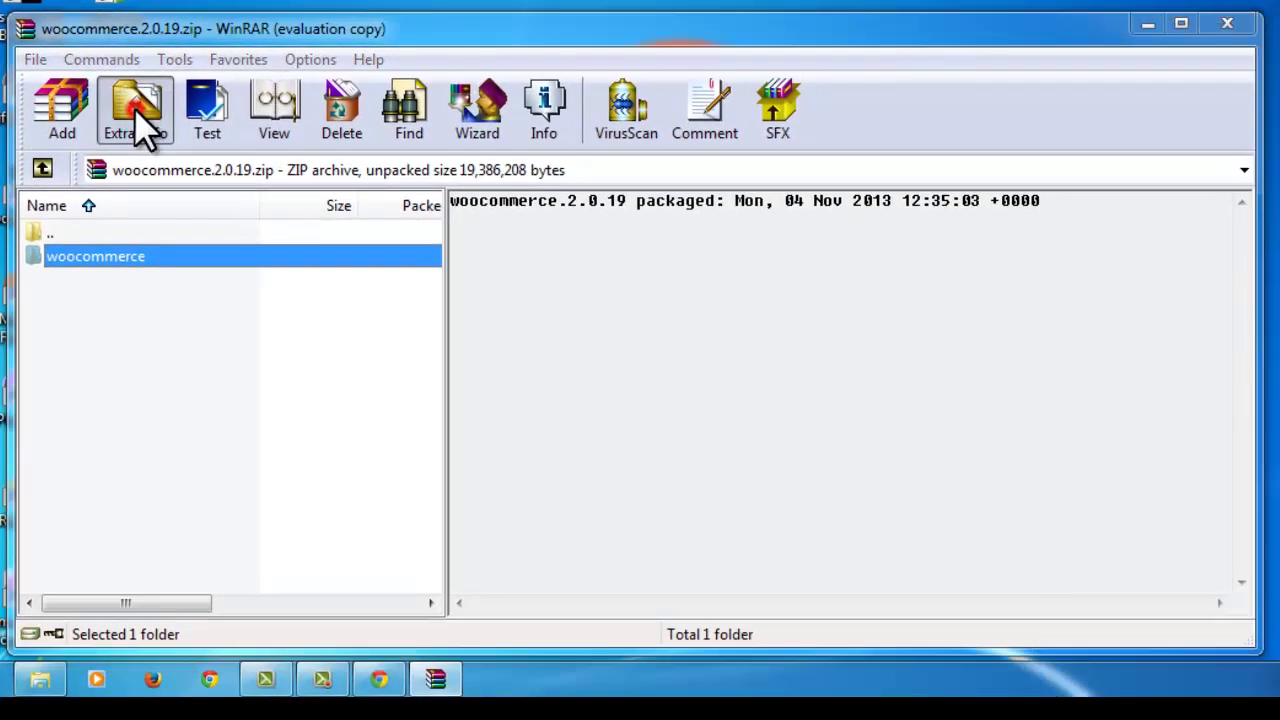
Step: Extract the woocommerce folder into C:\xampp\htdocs\kaosaremania\wp-content\plugins and close WinRAR
{"action": "left_click", "coordinate": [194, 156]}
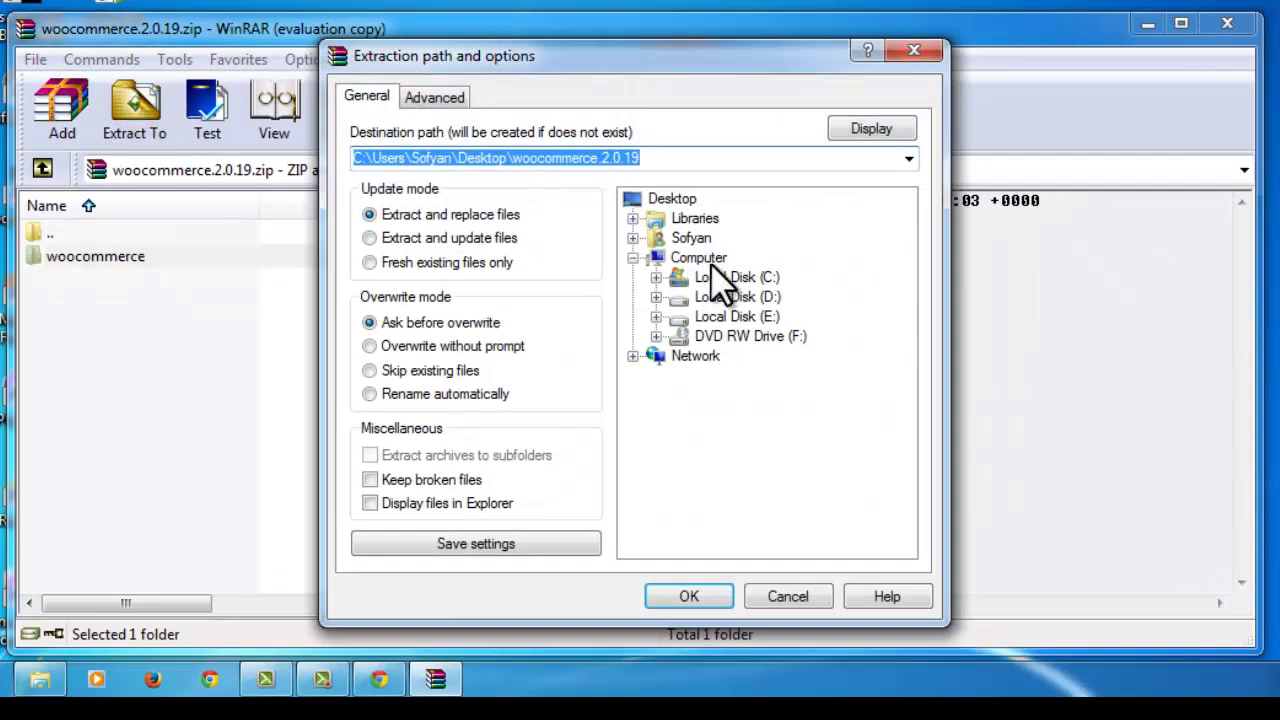
{"action": "left_click", "coordinate": [655, 277]}
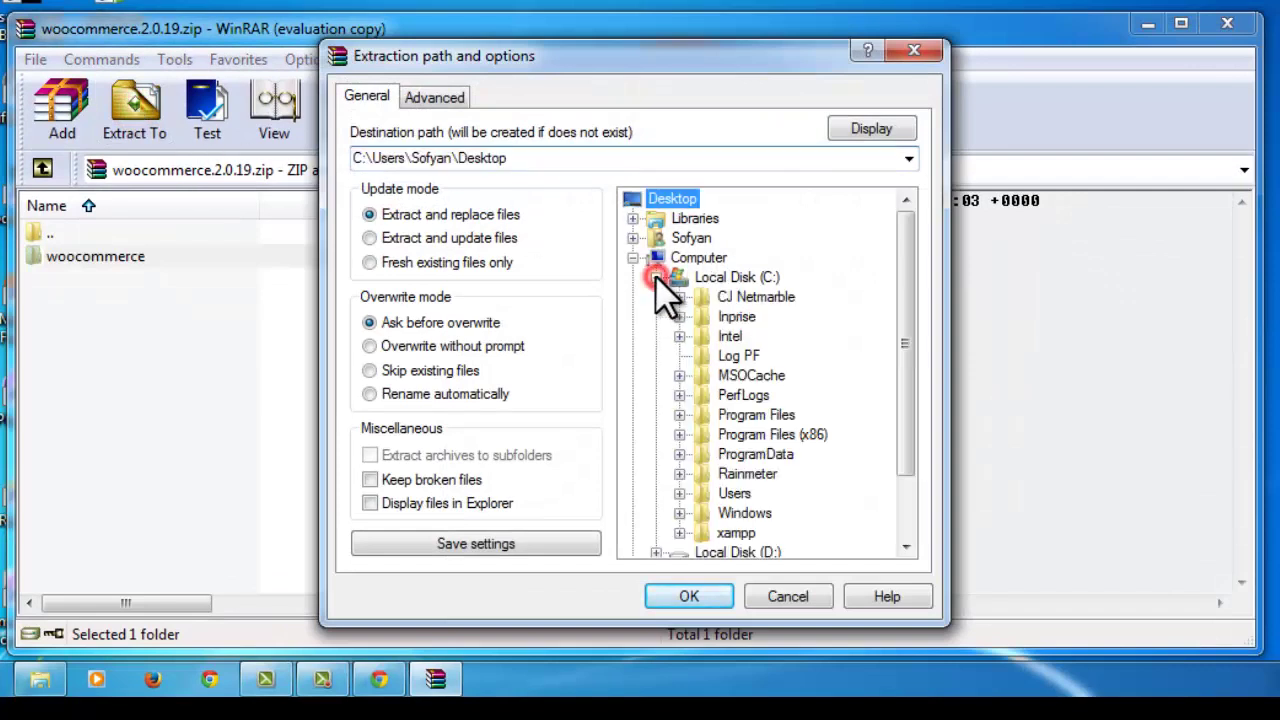
{"action": "left_click", "coordinate": [679, 533]}
{"action": "scroll", "coordinate": [790, 436], "scroll_direction": "down", "scroll_amount": 6}
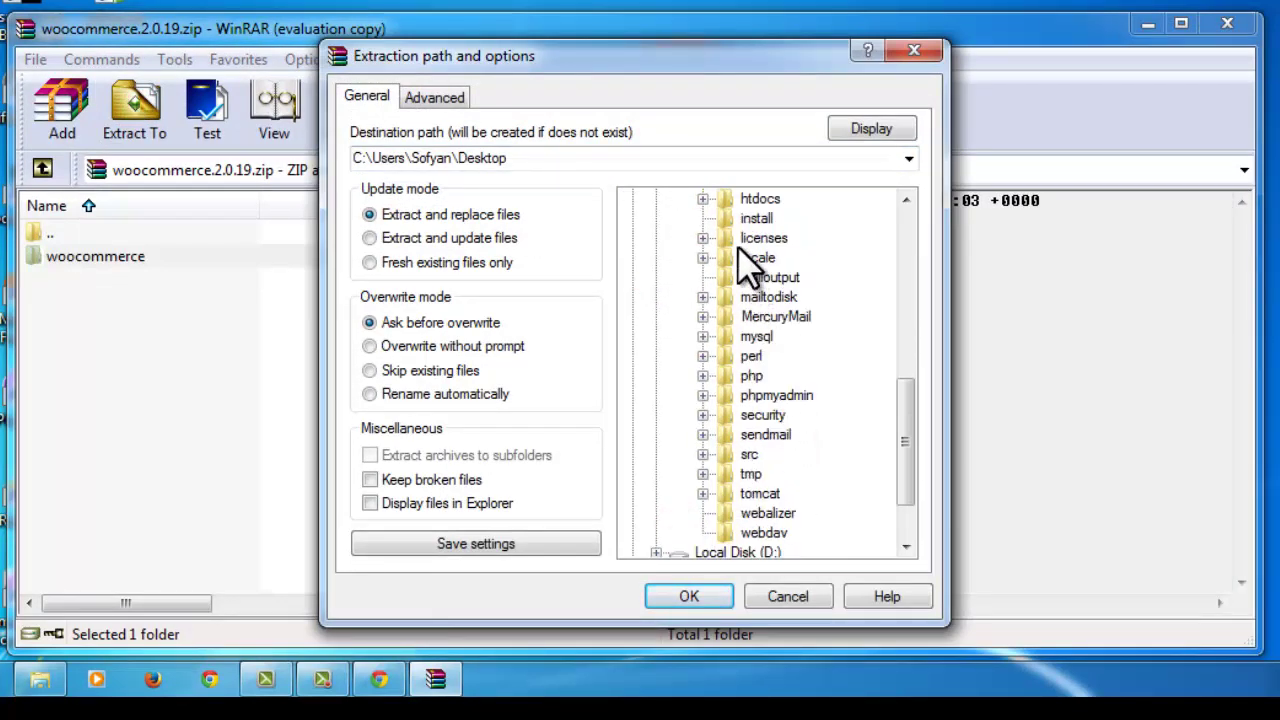
{"action": "left_click", "coordinate": [702, 198]}
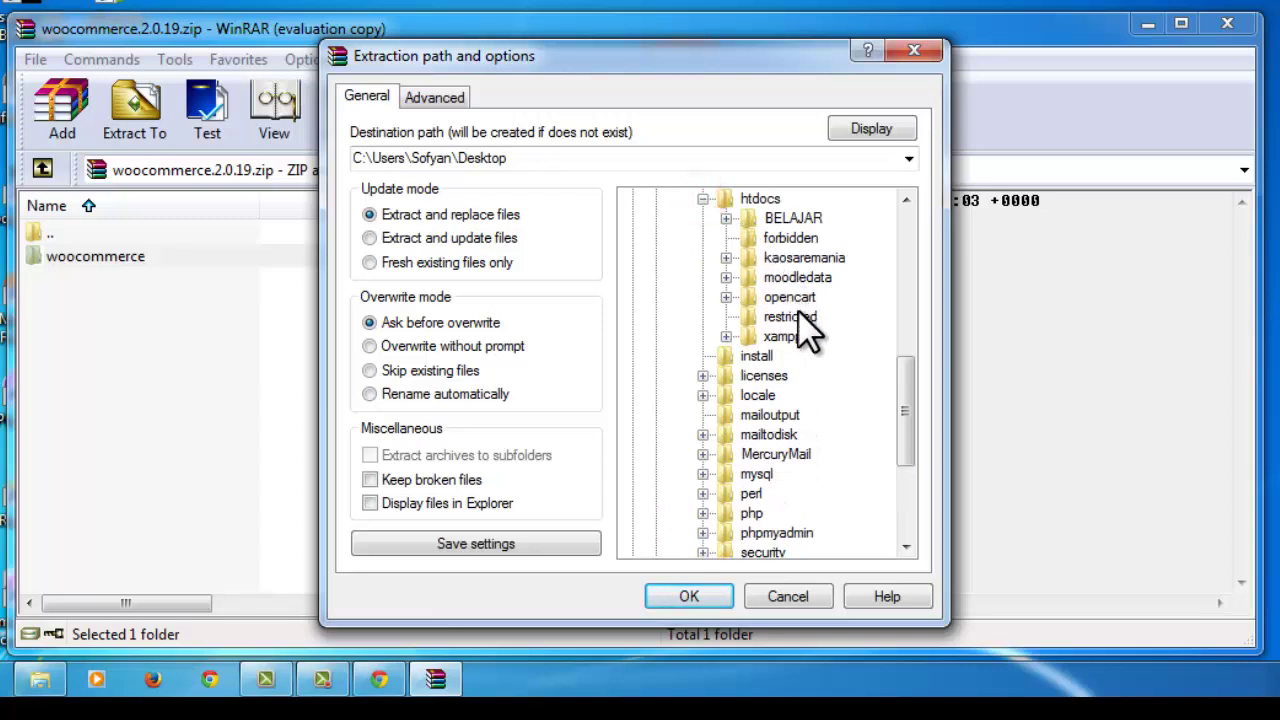
{"action": "left_click", "coordinate": [727, 258]}
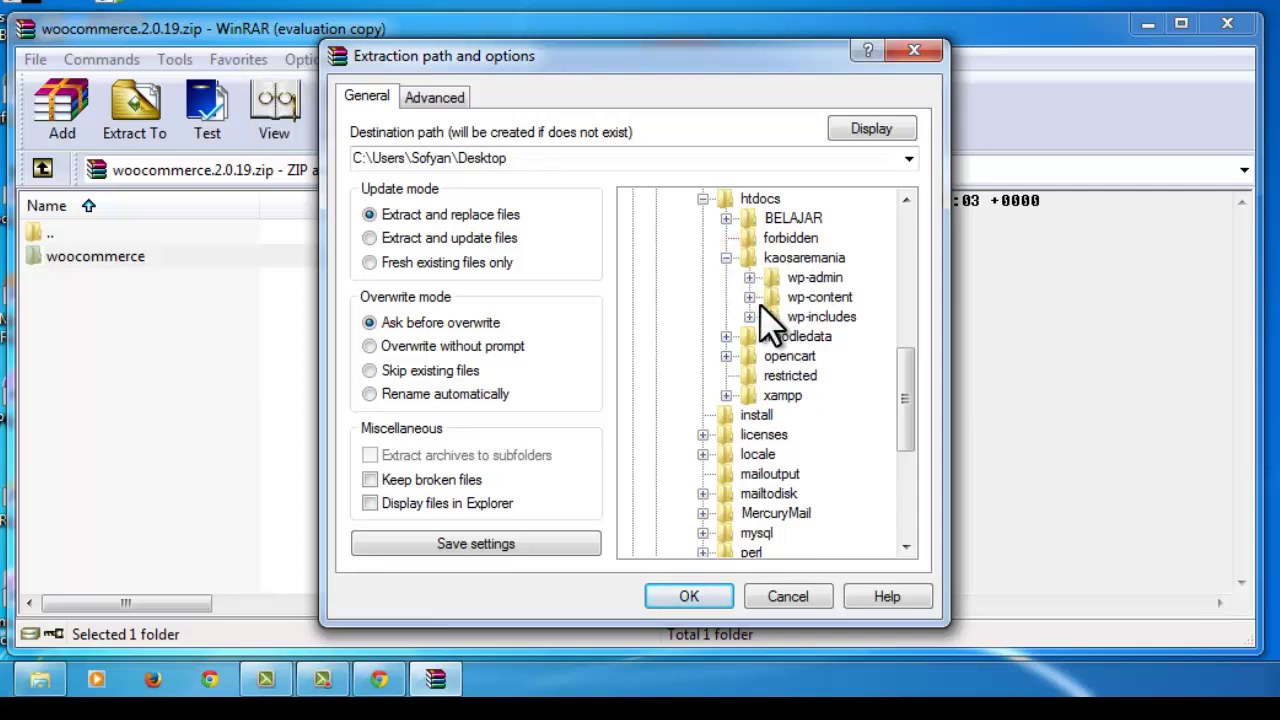
{"action": "left_click", "coordinate": [750, 297]}
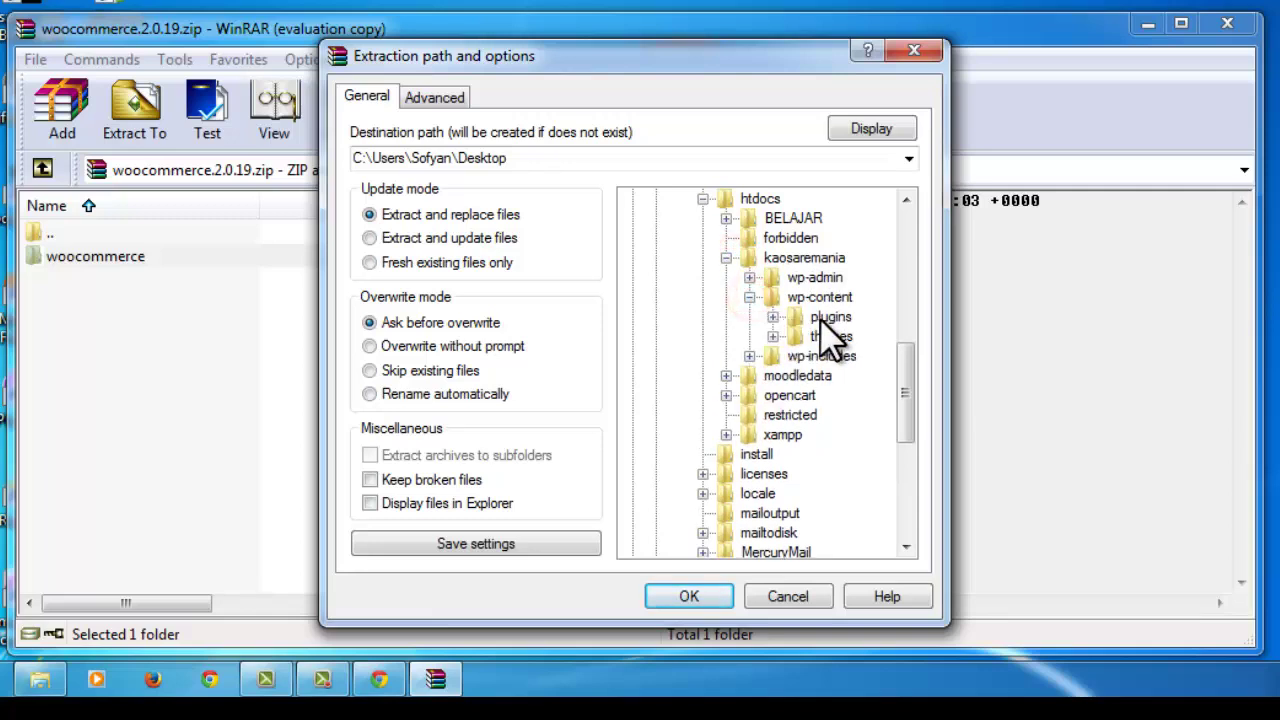
{"action": "left_click", "coordinate": [828, 317]}
{"action": "left_click", "coordinate": [773, 316]}
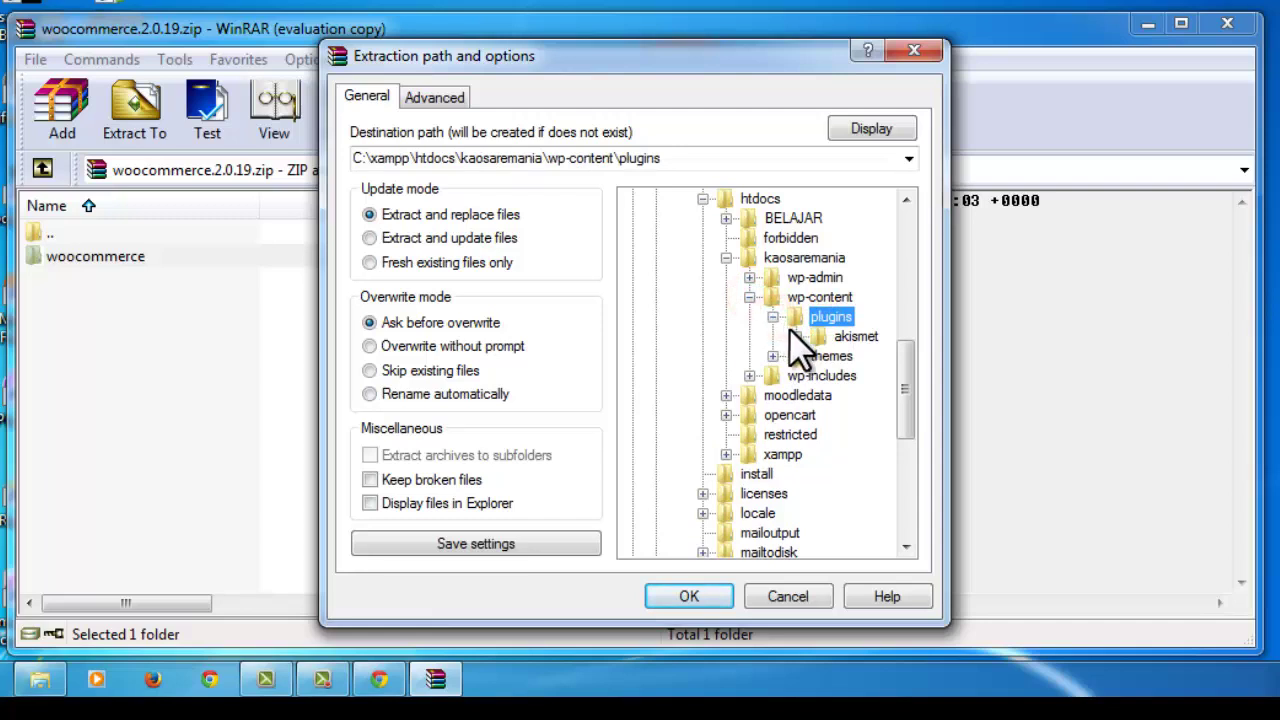
{"action": "left_click", "coordinate": [773, 317]}
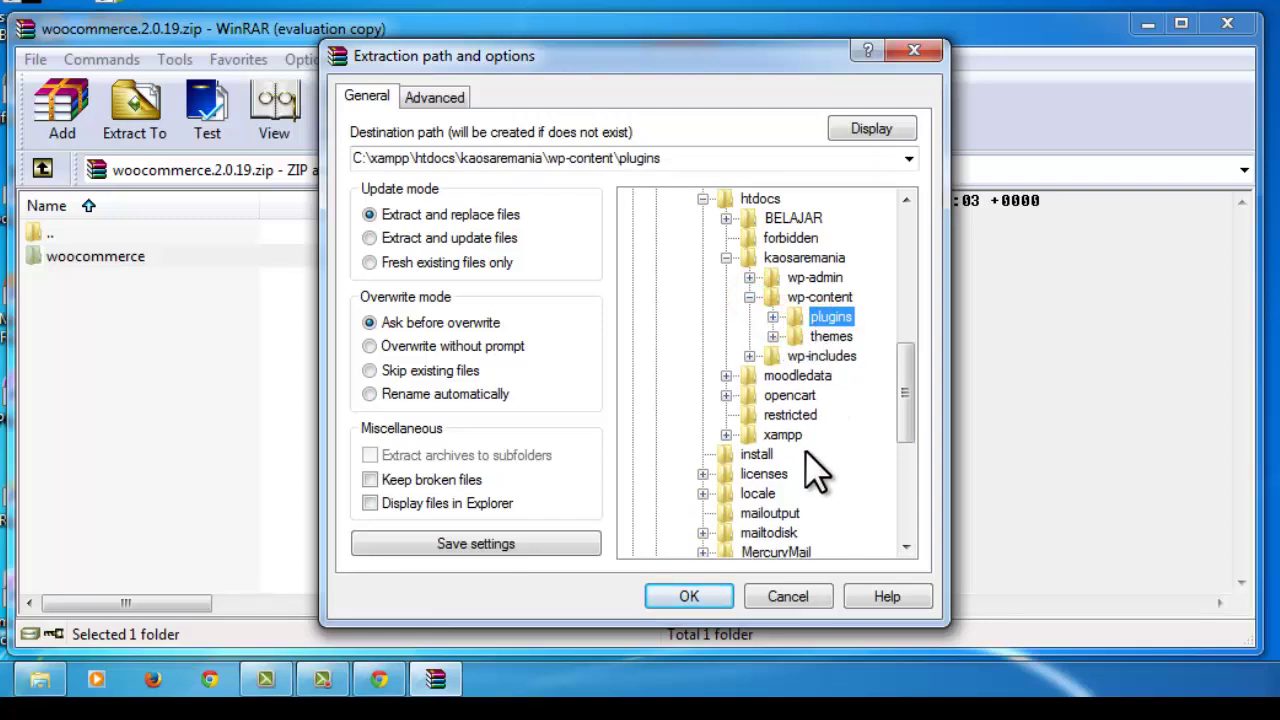
{"action": "left_click", "coordinate": [690, 596]}
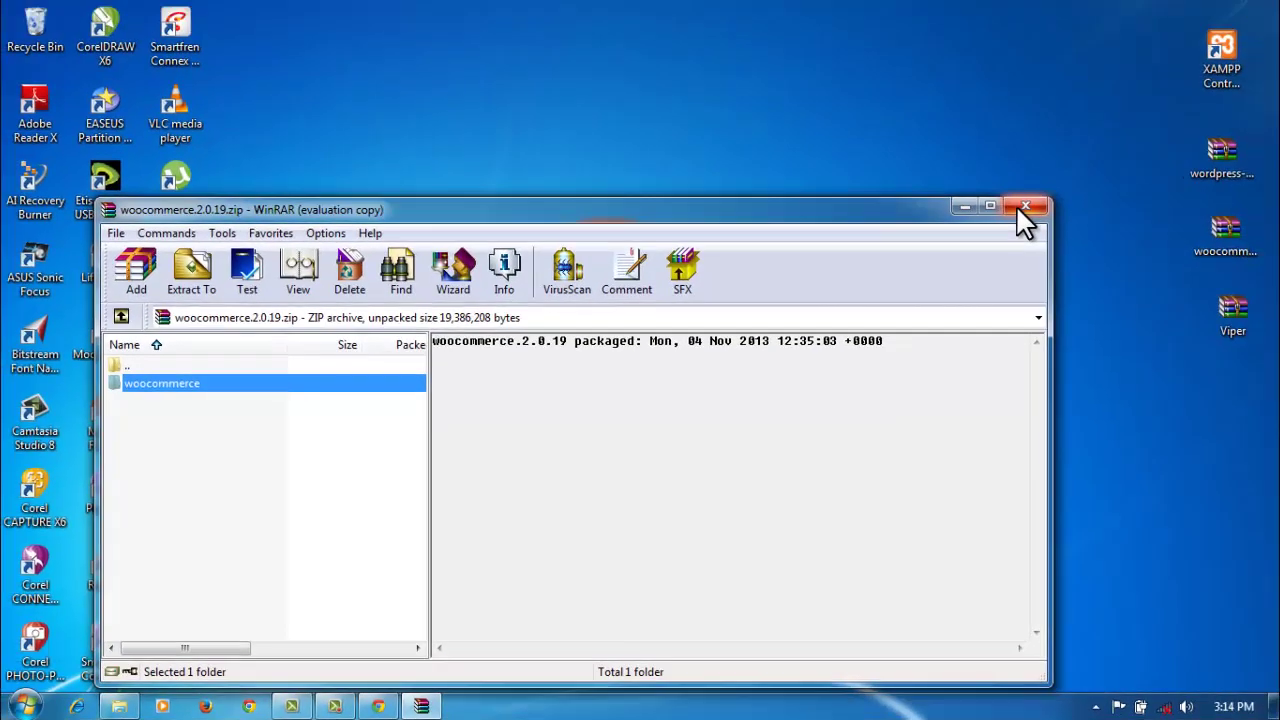
{"action": "left_click", "coordinate": [1133, 108]}
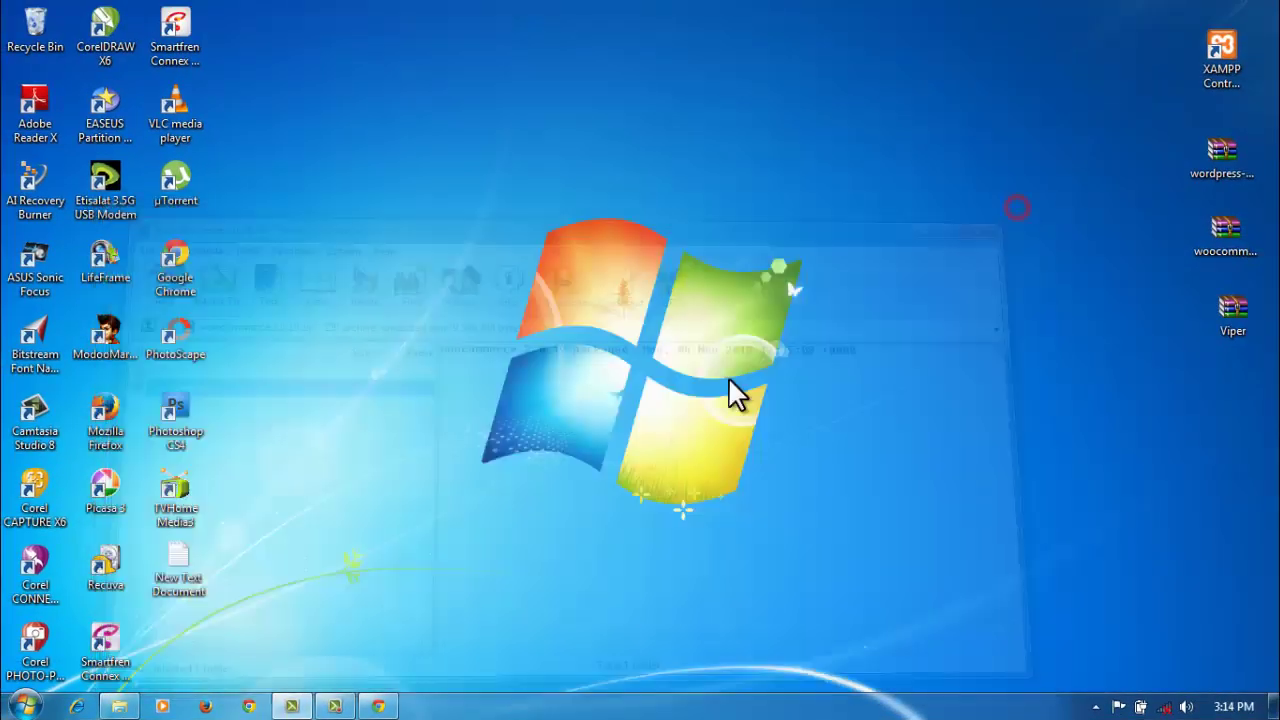
Step: Reload the Kaos Aremania front page in Chrome, then bring the htdocs Explorer window forward
{"action": "left_click", "coordinate": [379, 706]}
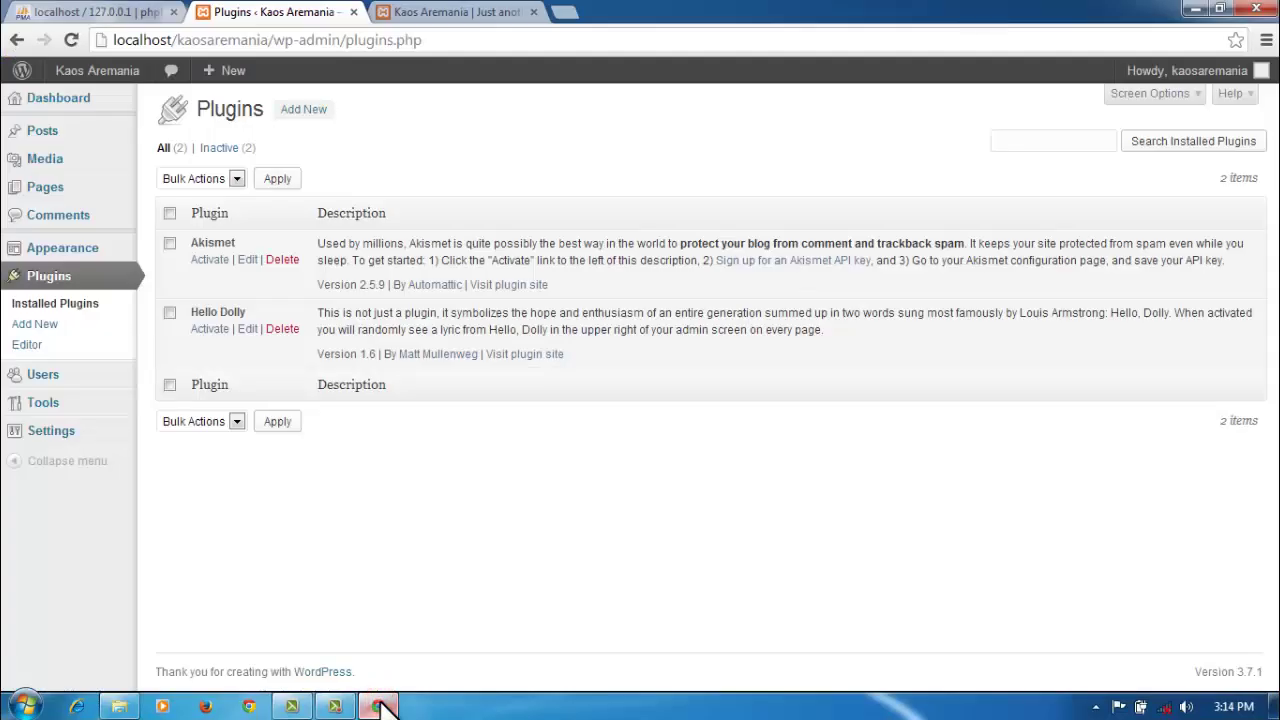
{"action": "left_click", "coordinate": [500, 11]}
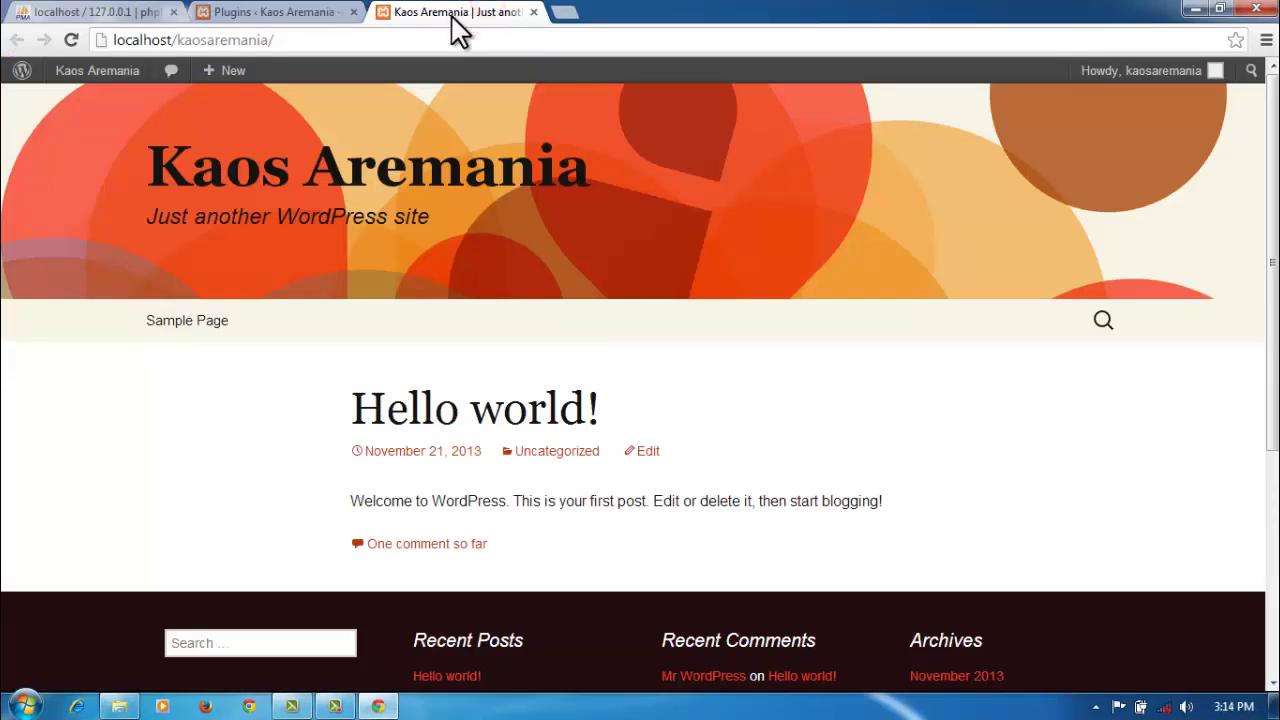
{"action": "left_click", "coordinate": [416, 38]}
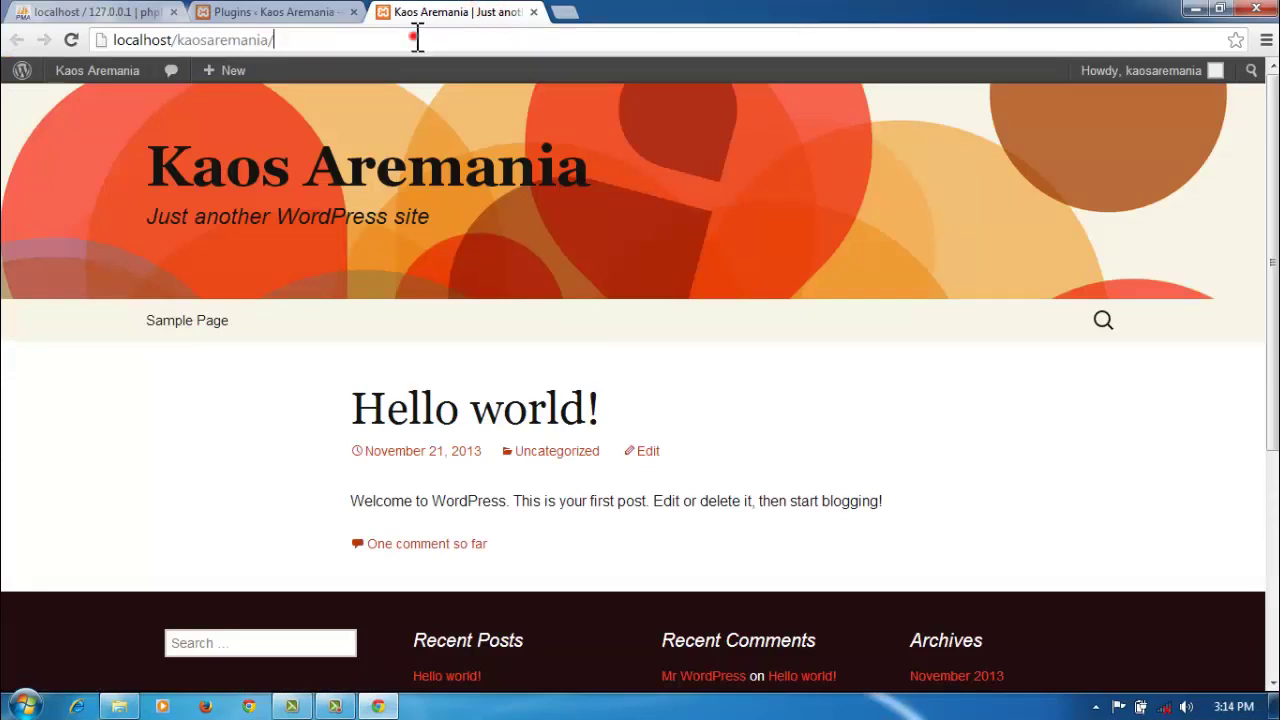
{"action": "left_click", "coordinate": [68, 34]}
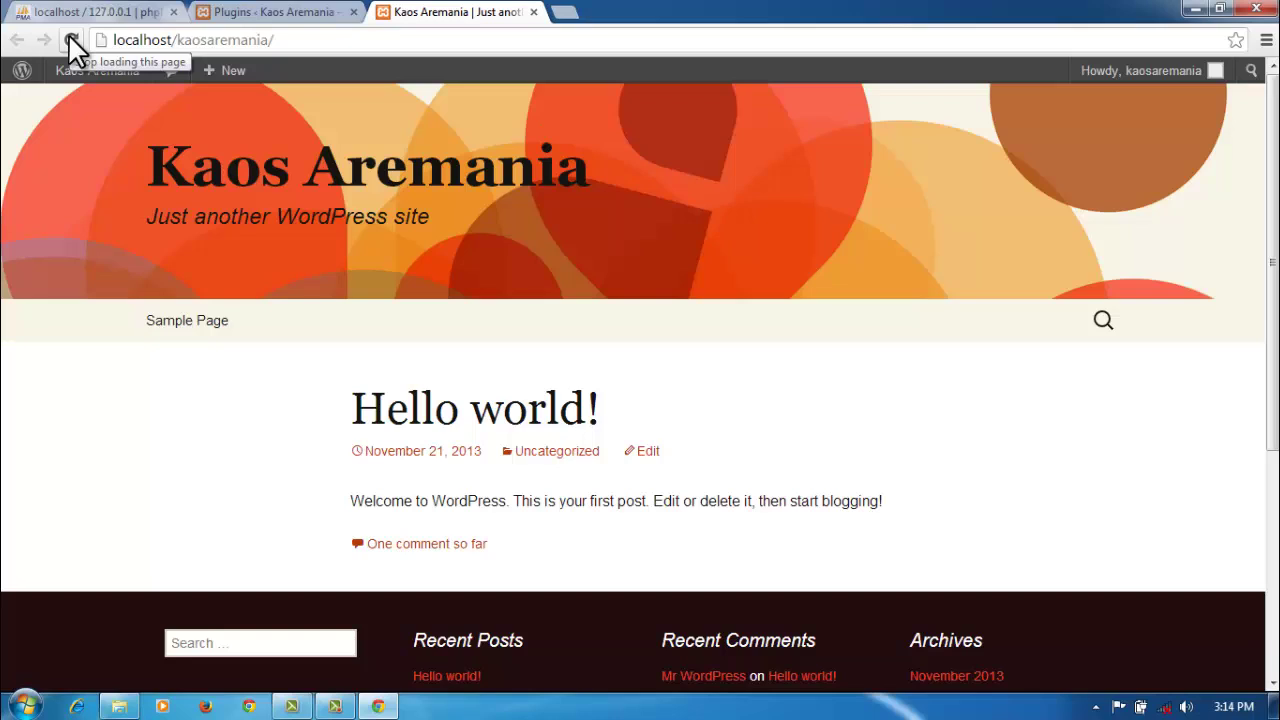
{"action": "left_click", "coordinate": [119, 706]}
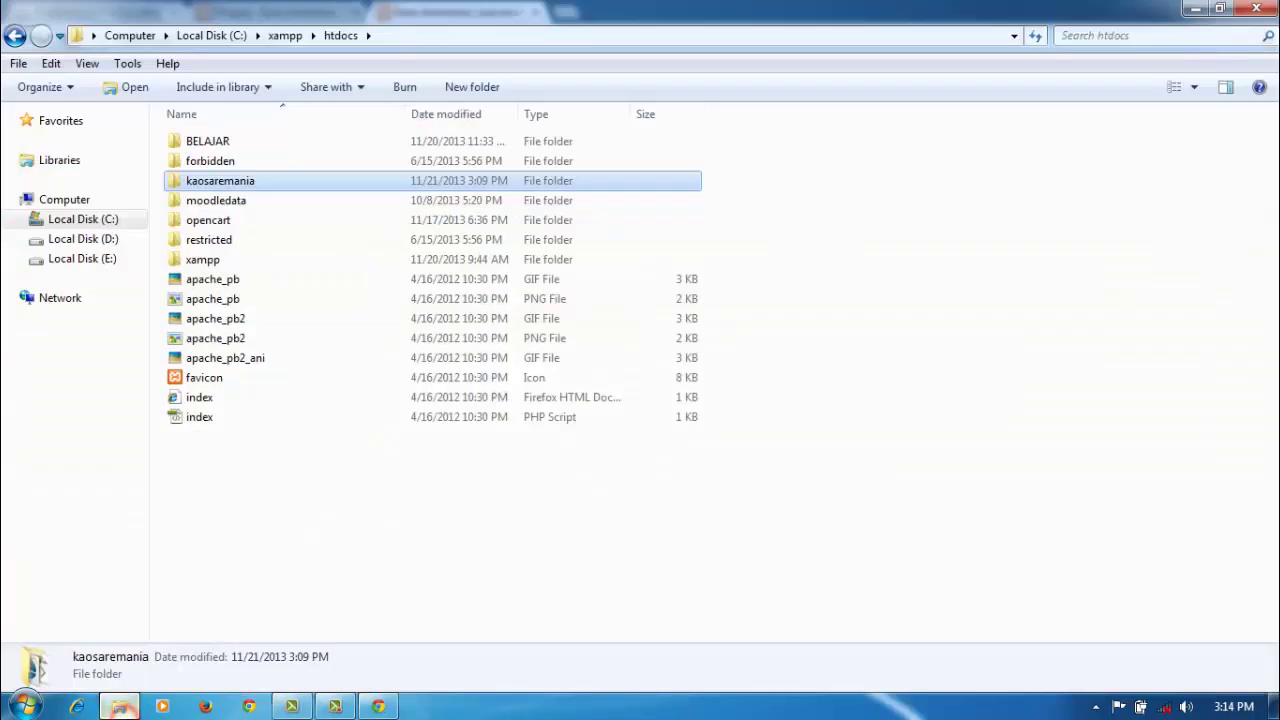
Step: Check that woocommerce now sits in kaosaremania\wp-content\plugins, then close Explorer and return to Plugins
{"action": "double_click", "coordinate": [248, 183]}
{"action": "left_click", "coordinate": [248, 146]}
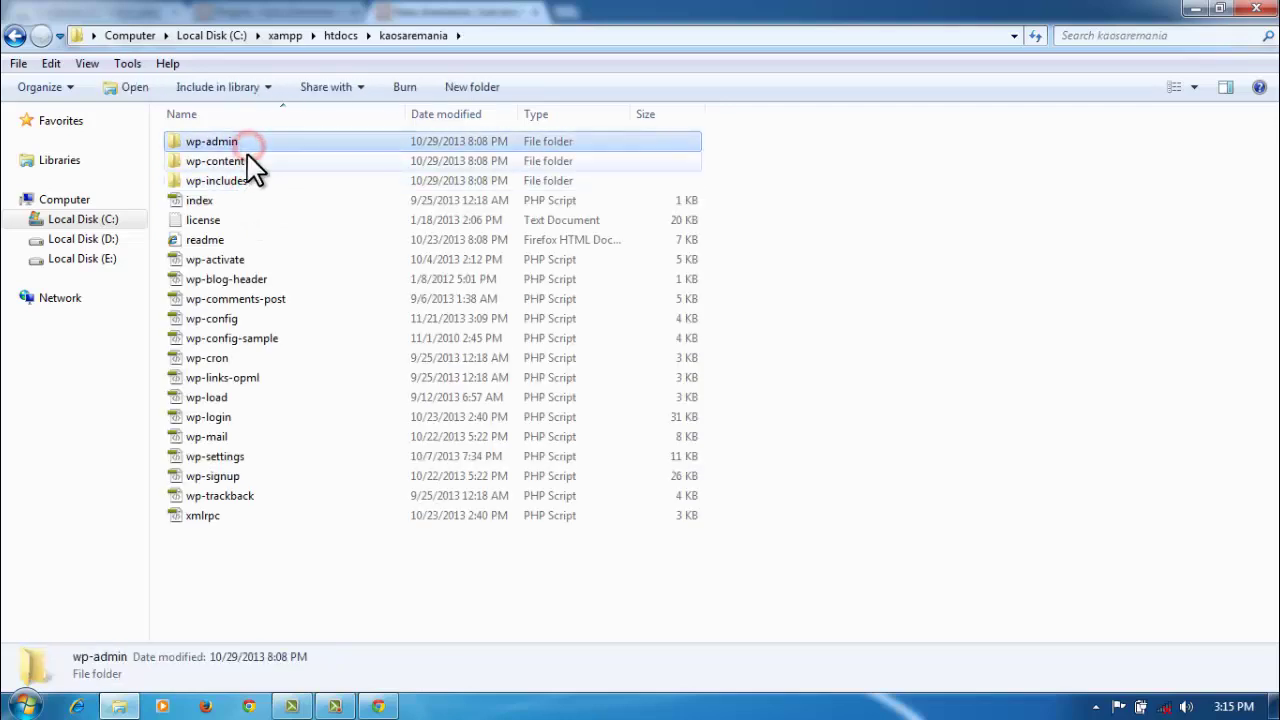
{"action": "double_click", "coordinate": [250, 161]}
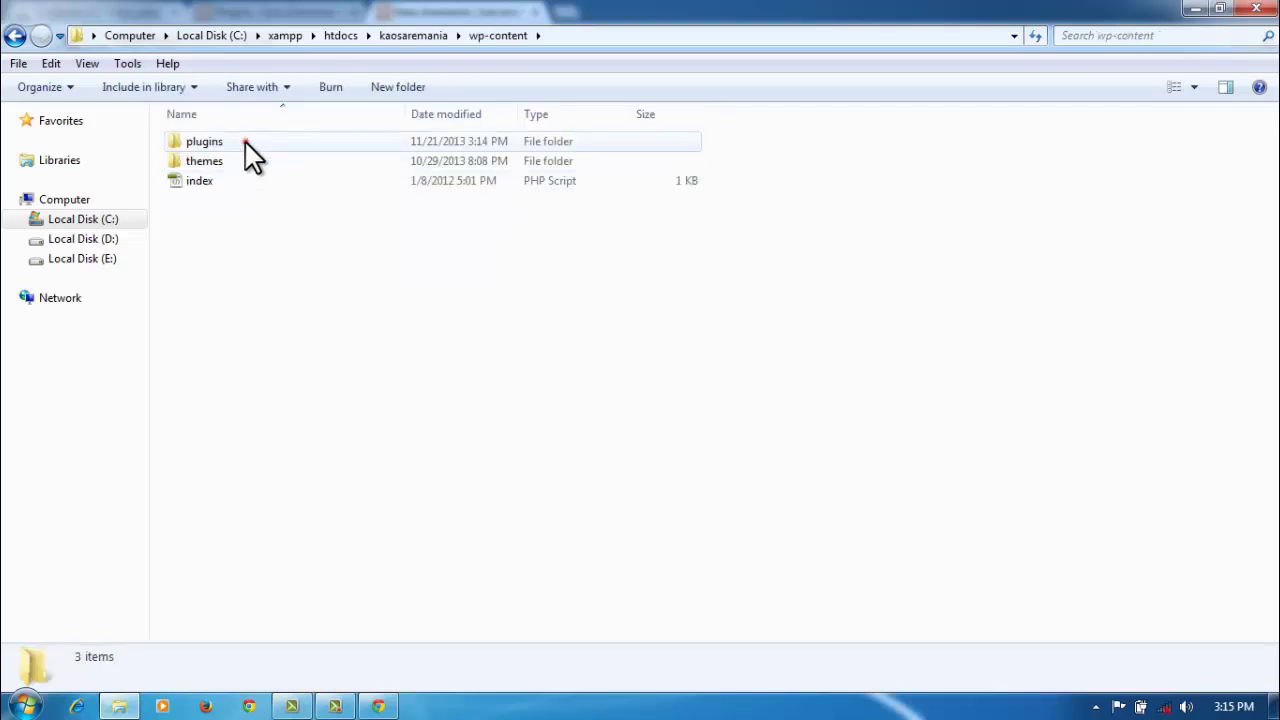
{"action": "double_click", "coordinate": [245, 143]}
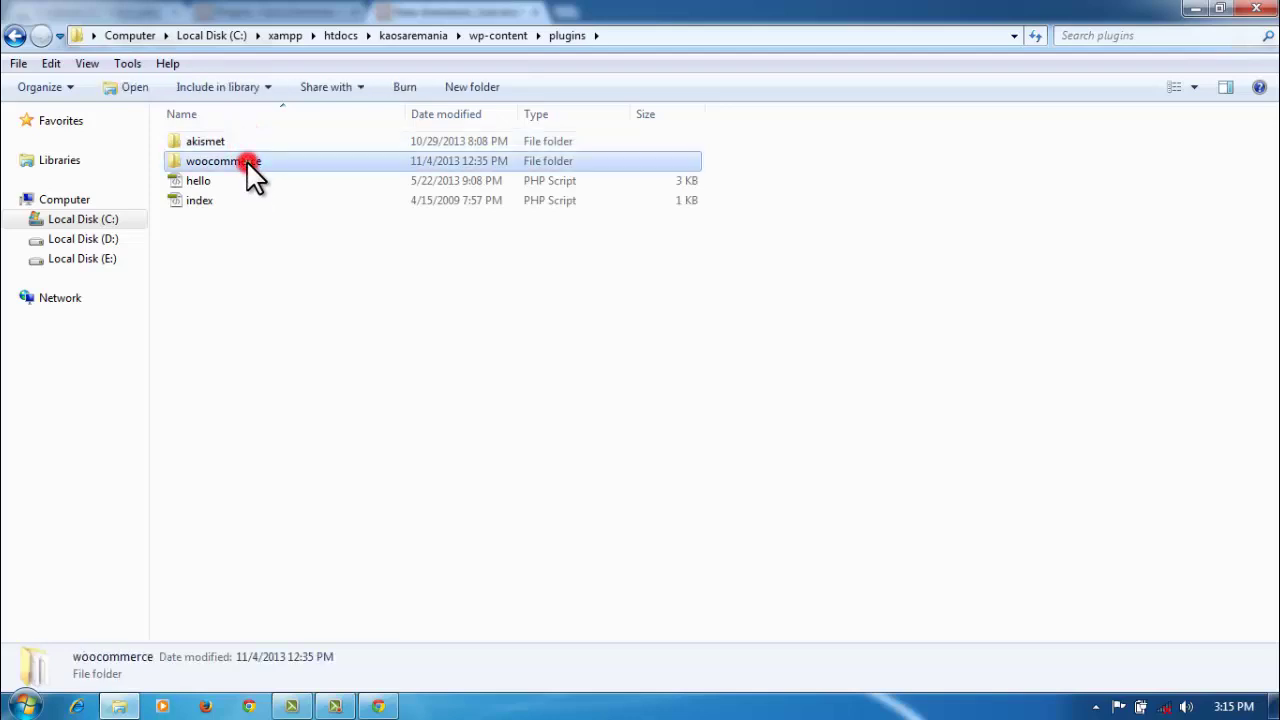
{"action": "double_click", "coordinate": [248, 167]}
{"action": "left_click", "coordinate": [14, 37]}
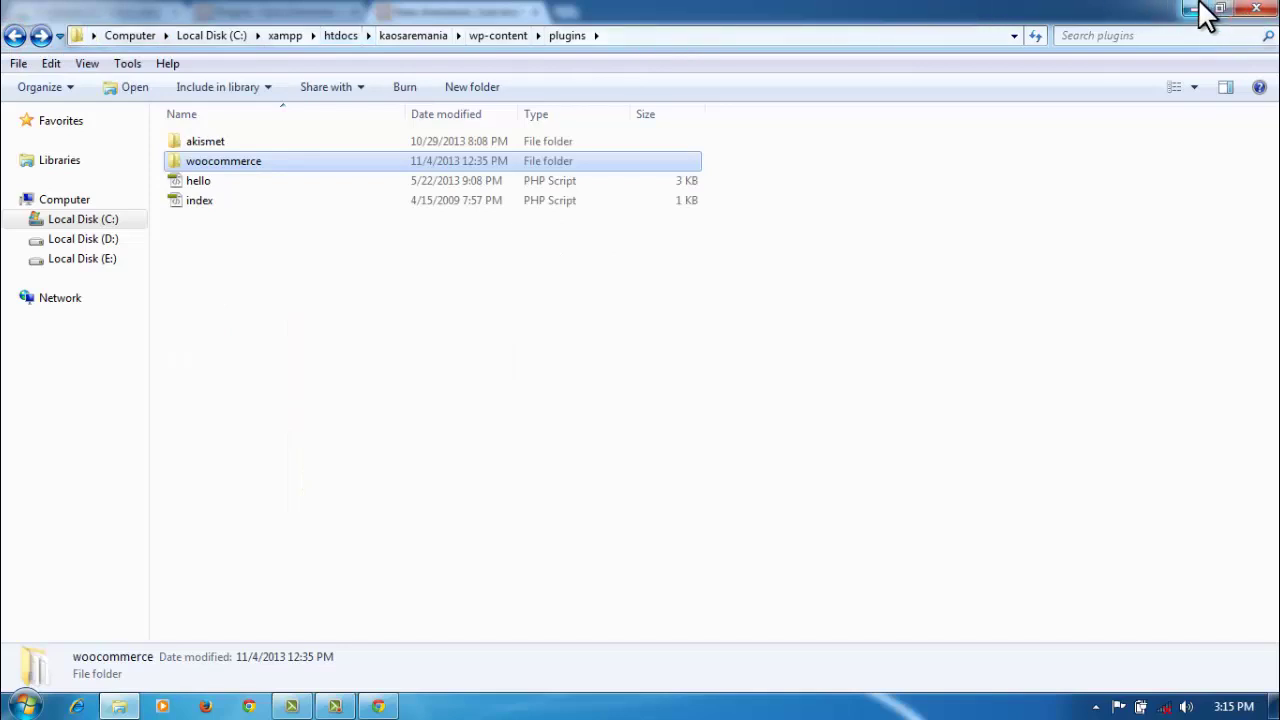
{"action": "left_click", "coordinate": [1255, 9]}
{"action": "left_click", "coordinate": [303, 14]}
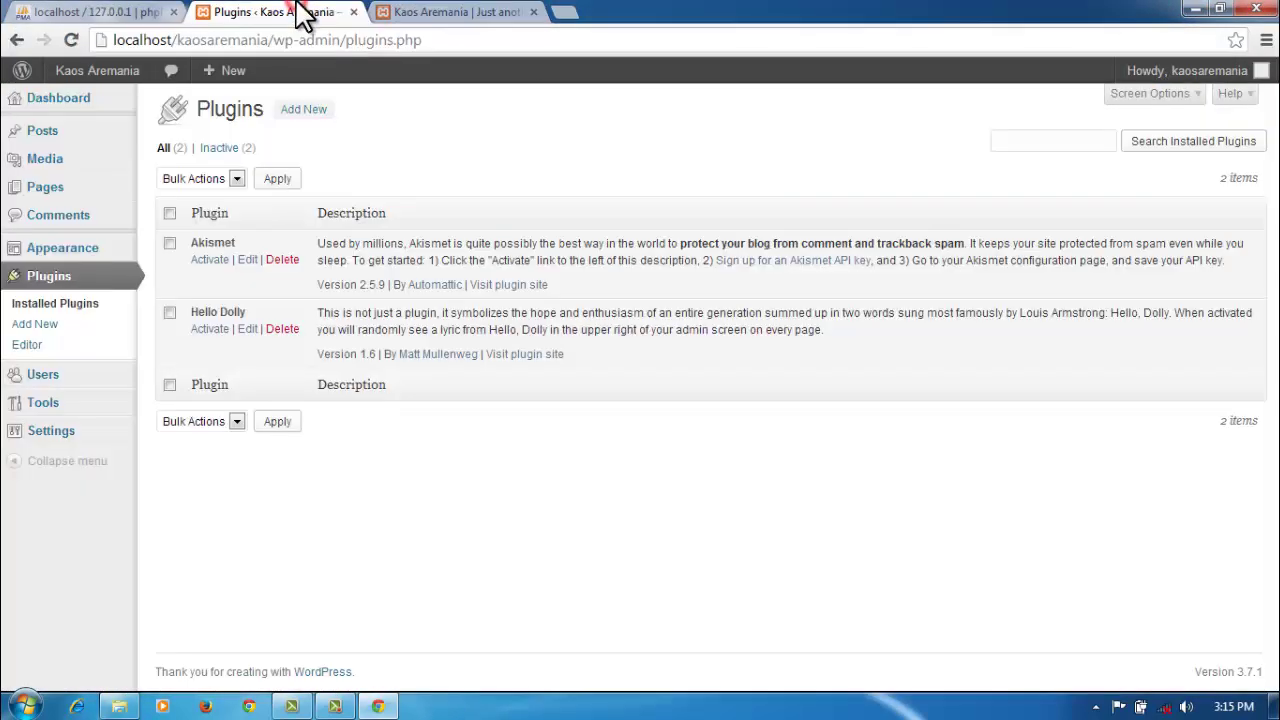
Step: Reload the Plugins list and activate the newly listed WooCommerce 2.0.19 plugin
{"action": "left_click", "coordinate": [46, 280]}
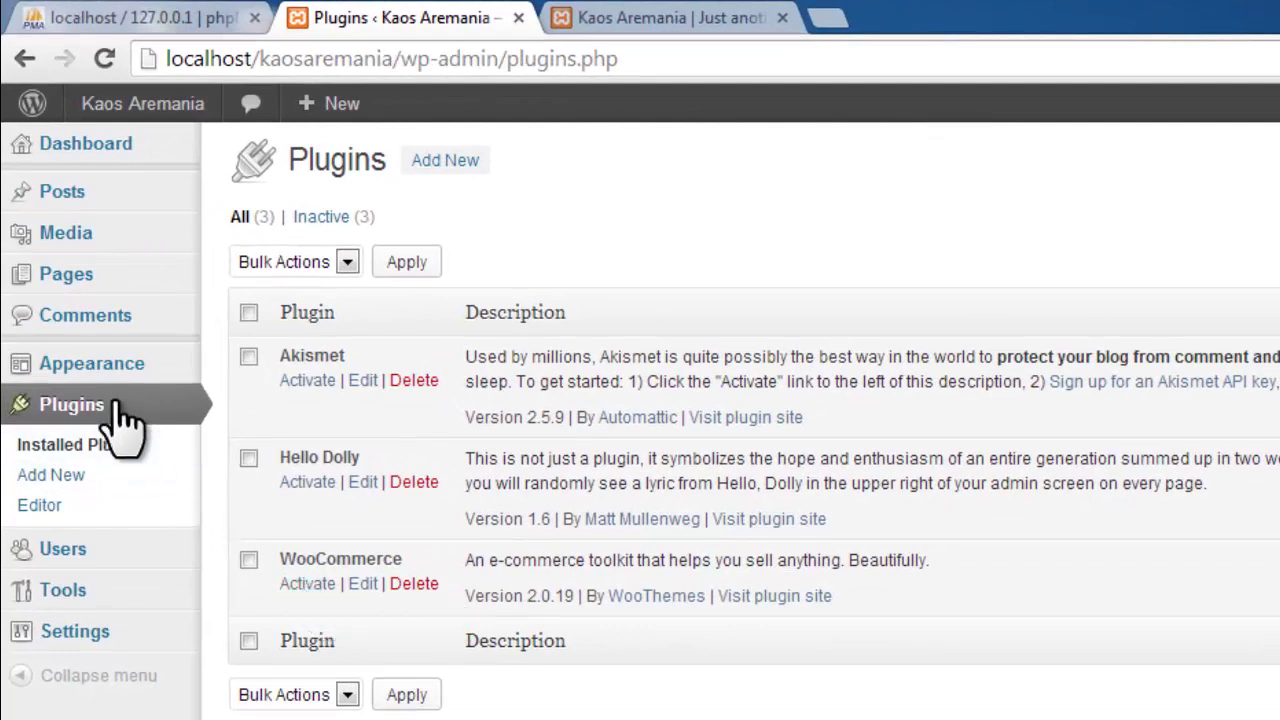
{"action": "left_click", "coordinate": [313, 588]}
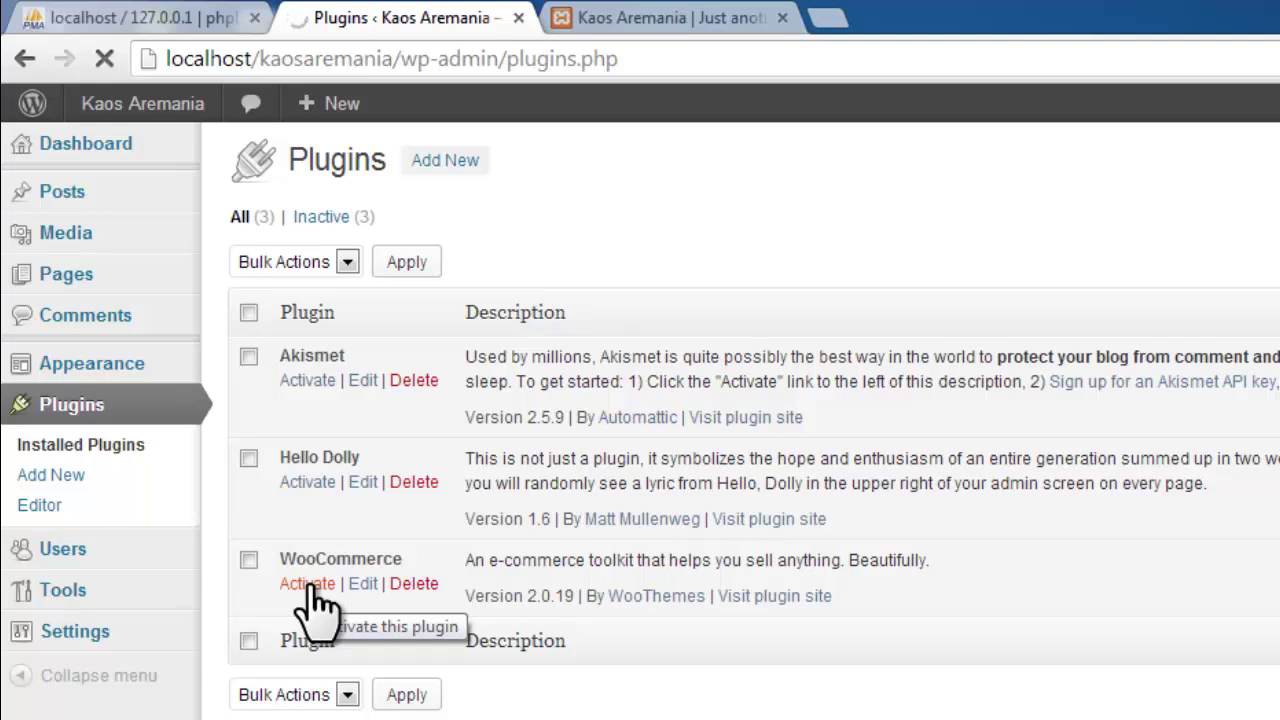
{"action": "left_click", "coordinate": [308, 584]}
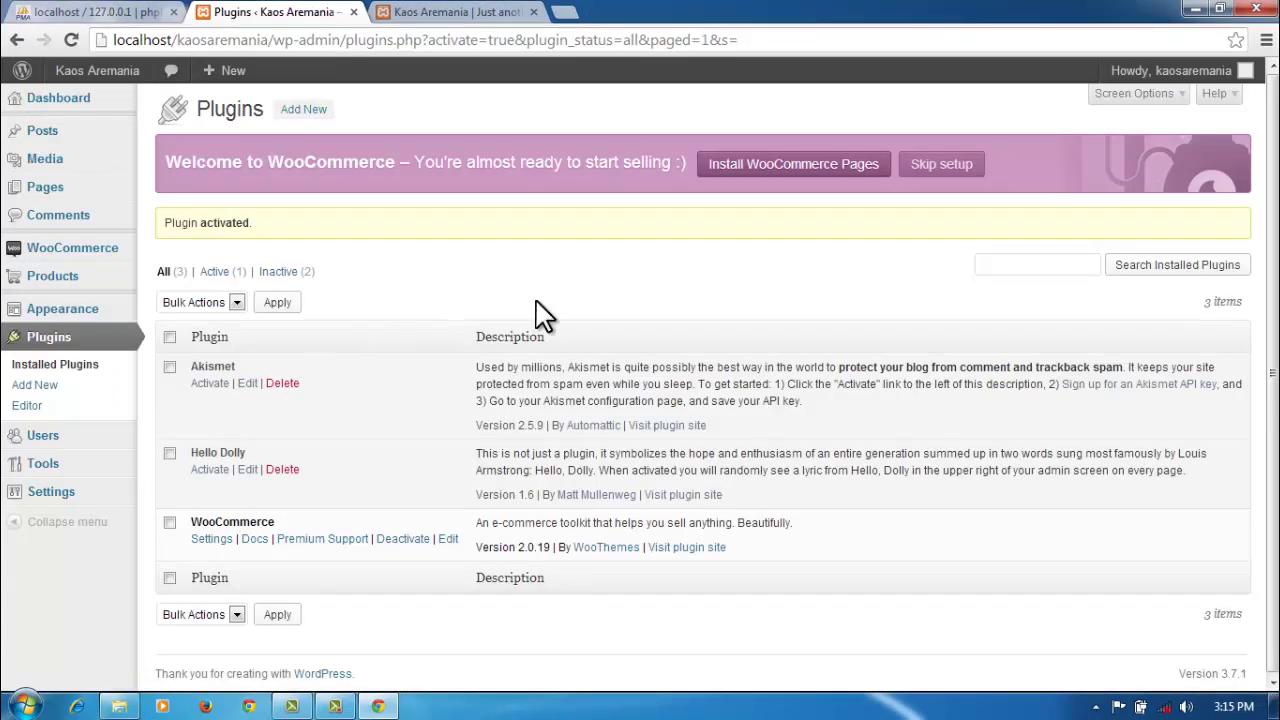
Step: Install the WooCommerce store pages and confirm the 'Thanks, all done!' message for version 2.0.19
{"action": "left_click", "coordinate": [745, 165]}
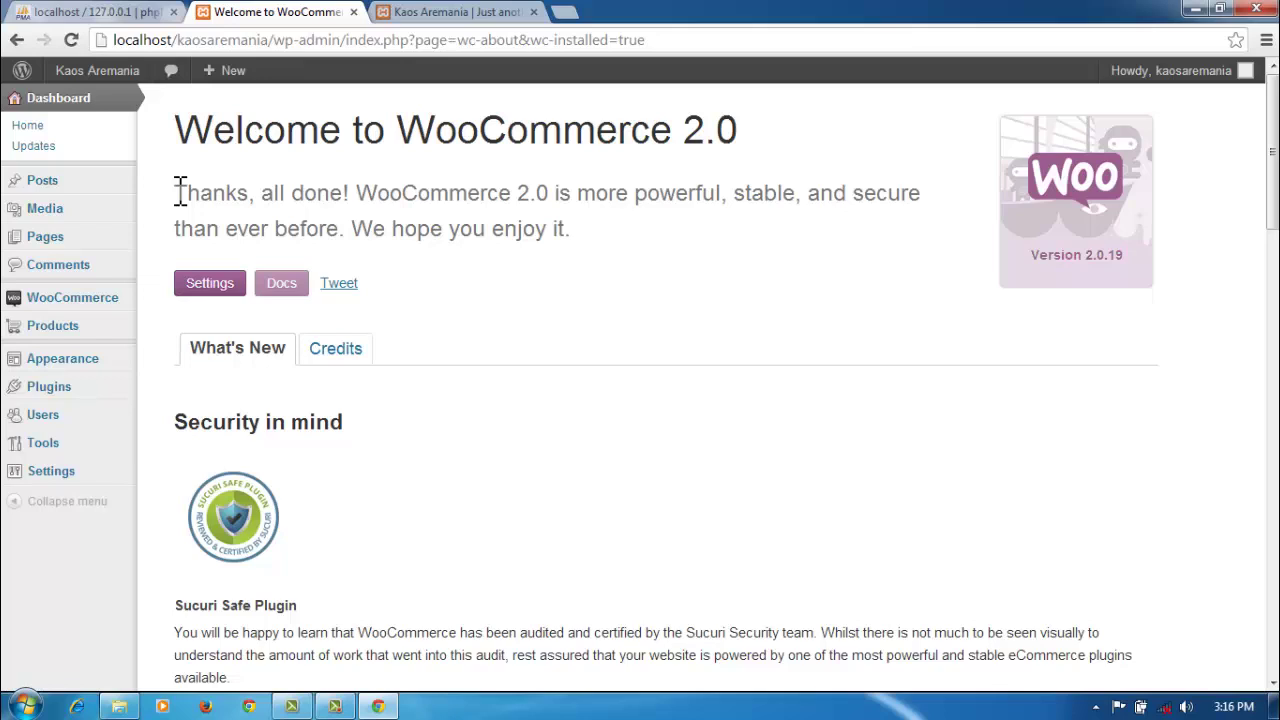
{"action": "left_click_drag", "start_coordinate": [174, 191], "coordinate": [647, 243]}
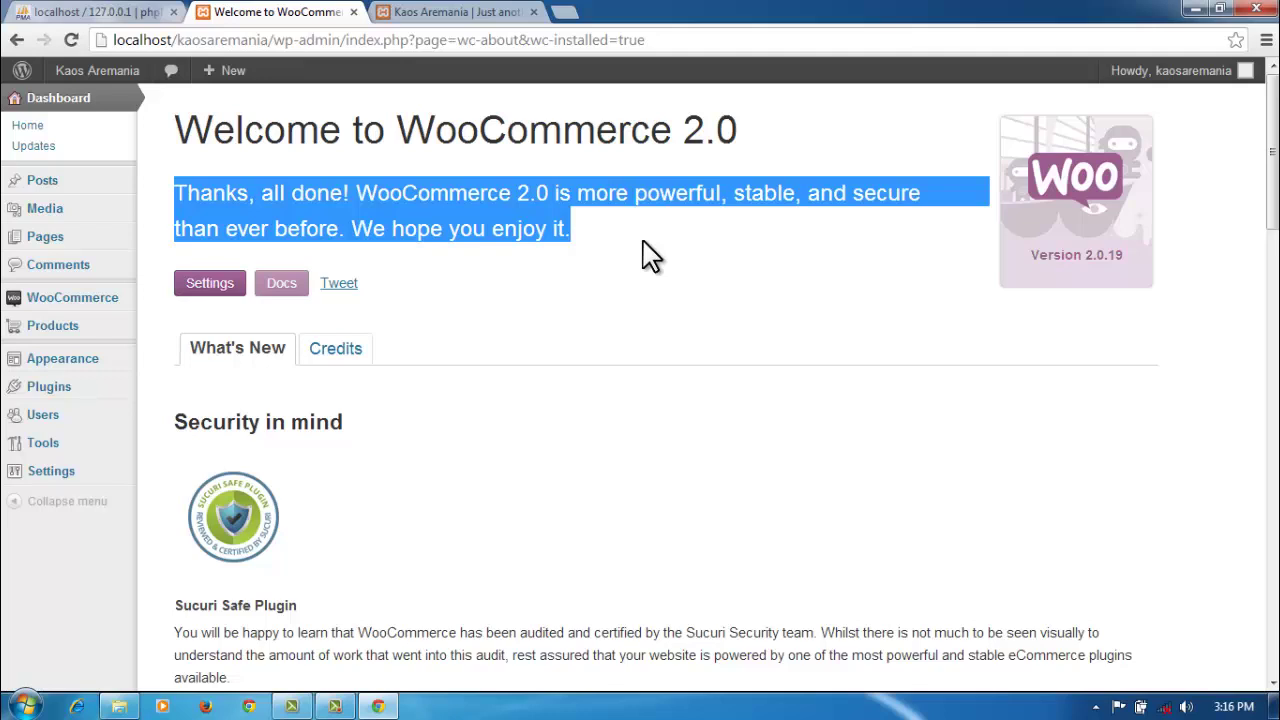
{"action": "left_click", "coordinate": [493, 12]}
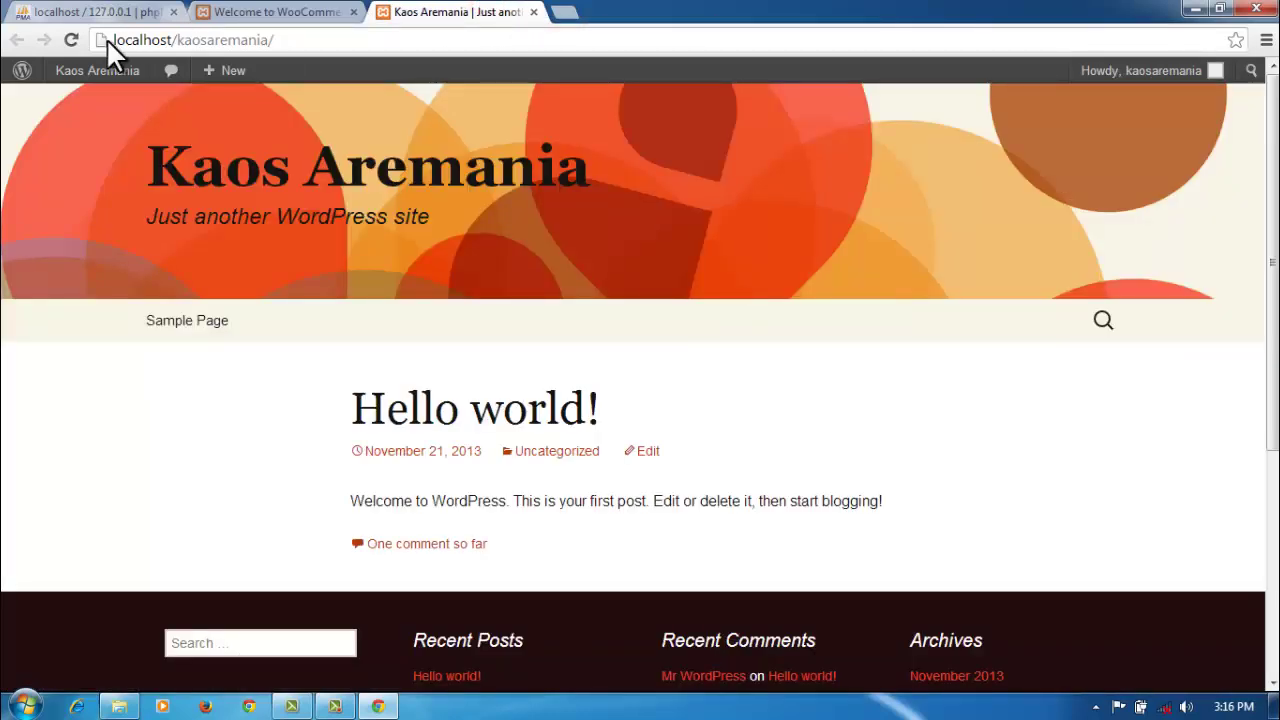
Step: Reload the Kaos Aremania storefront to see the new Cart, Checkout, My Account and Shop pages, then return to Welcome to WooCommerce
{"action": "left_click", "coordinate": [71, 38]}
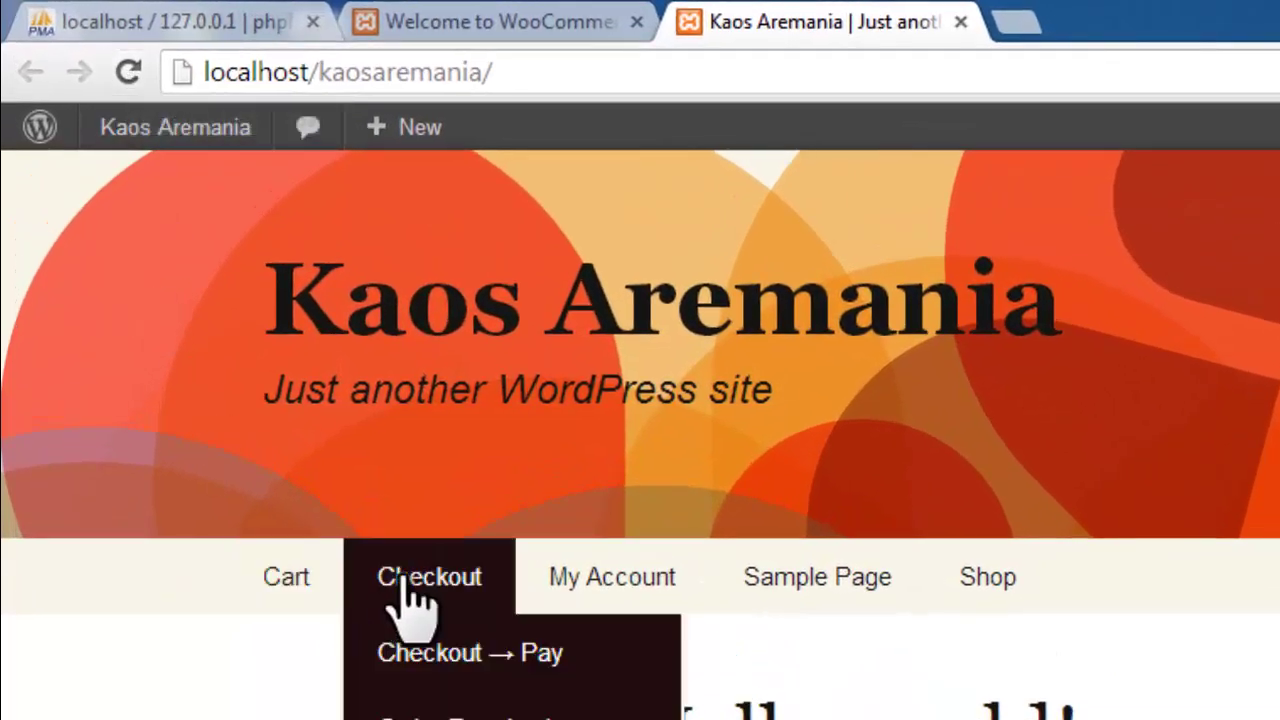
{"action": "mouse_move", "coordinate": [668, 593]}
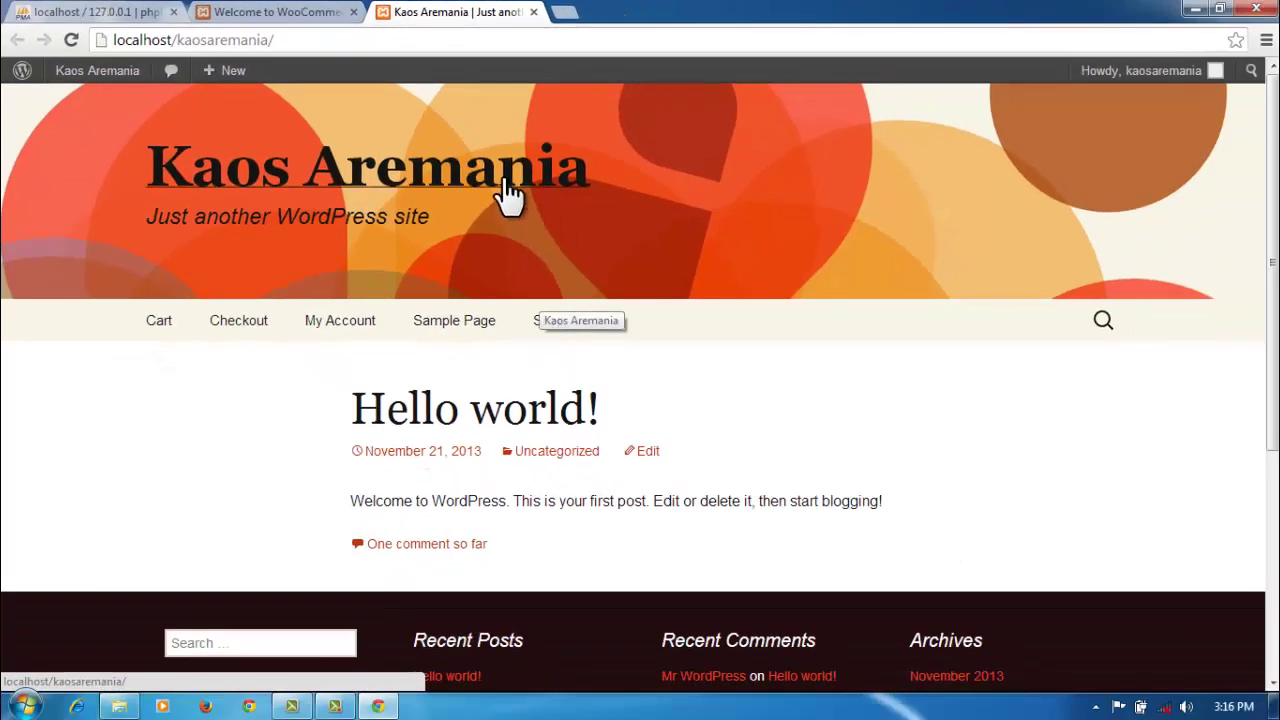
{"action": "left_click", "coordinate": [312, 12]}
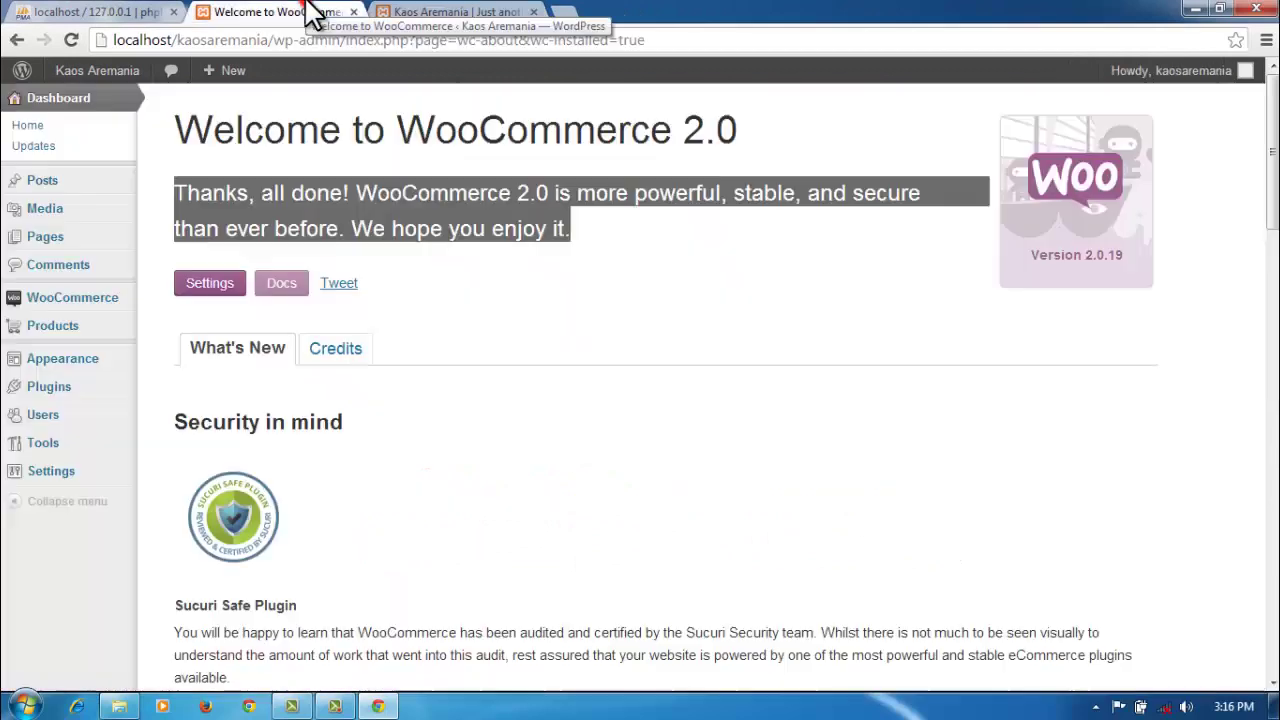
Step: Open the empty Products list and start a blank new product
{"action": "left_click", "coordinate": [495, 275]}
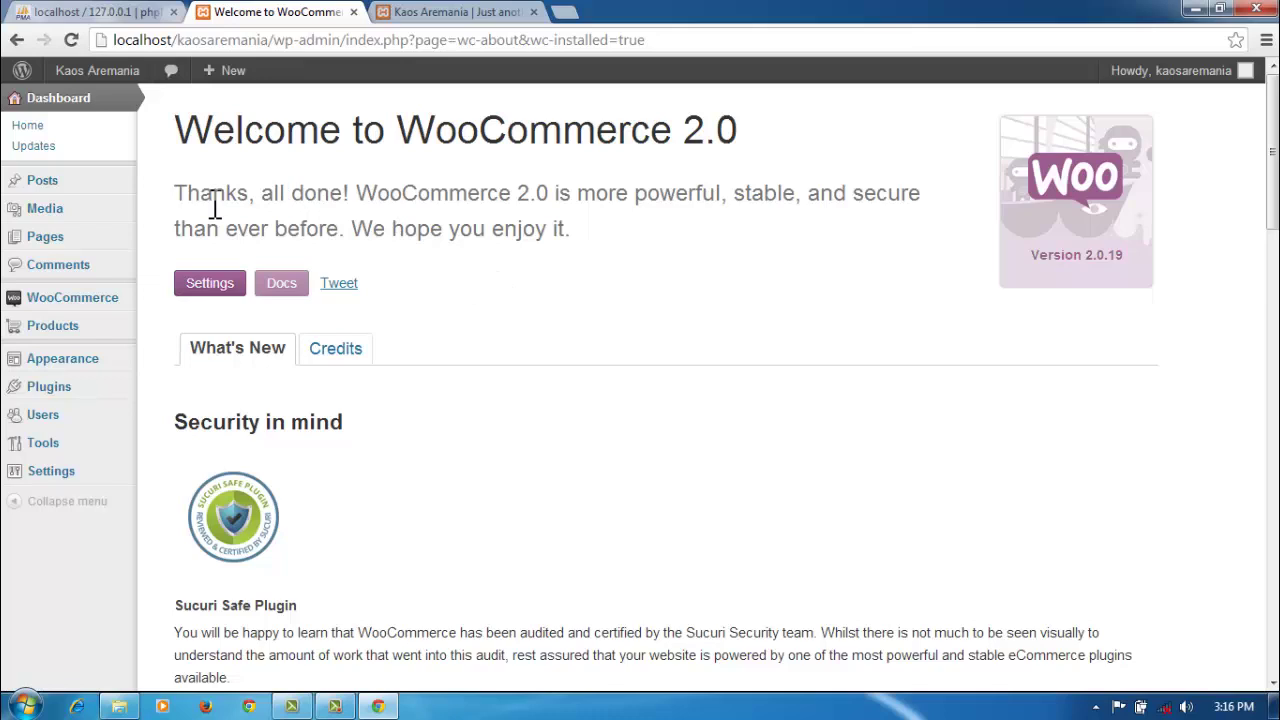
{"action": "left_click", "coordinate": [70, 330]}
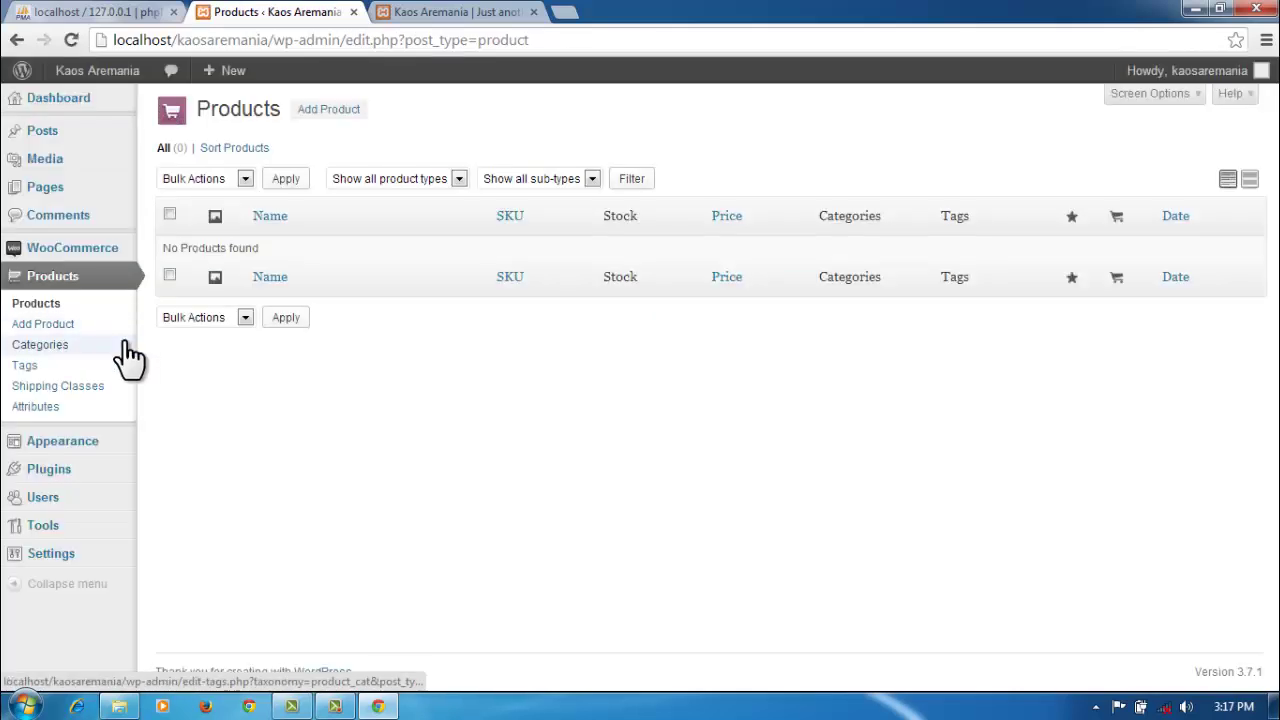
{"action": "left_click", "coordinate": [322, 110]}
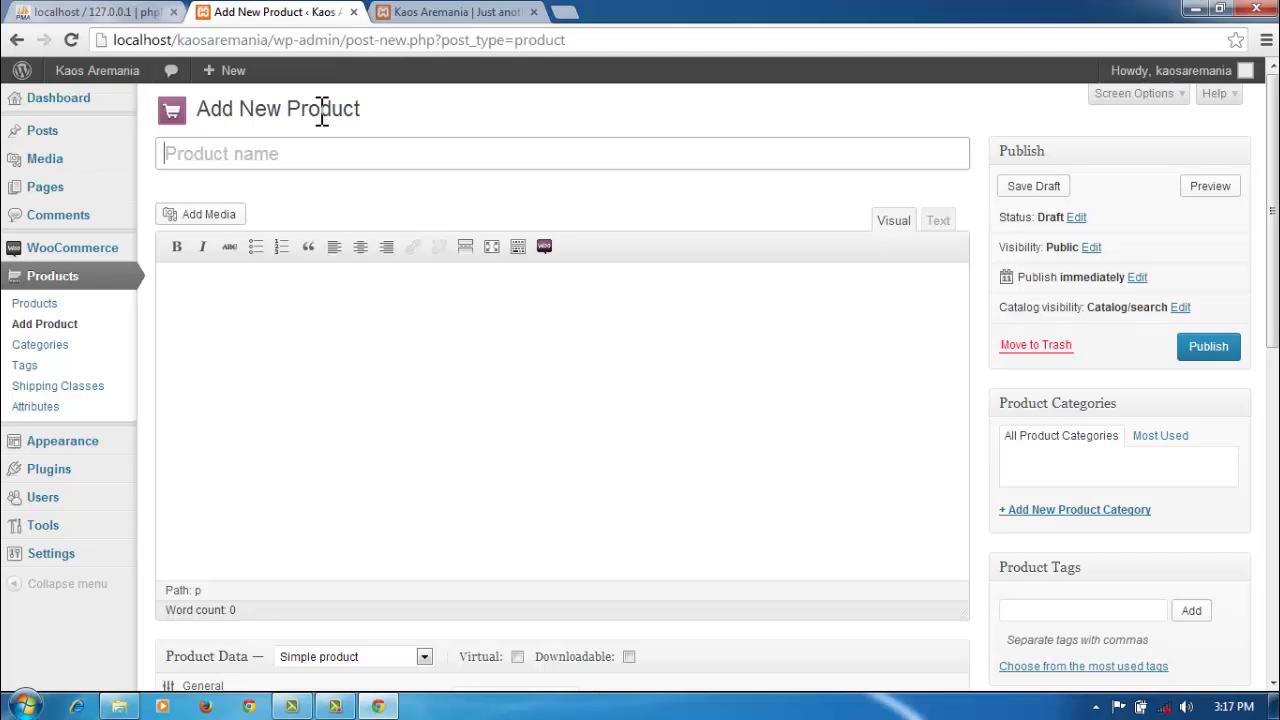
Step: Title the new product 'kaos aremania biru 1' so its draft and permalink are saved
{"action": "type", "text": "k"}
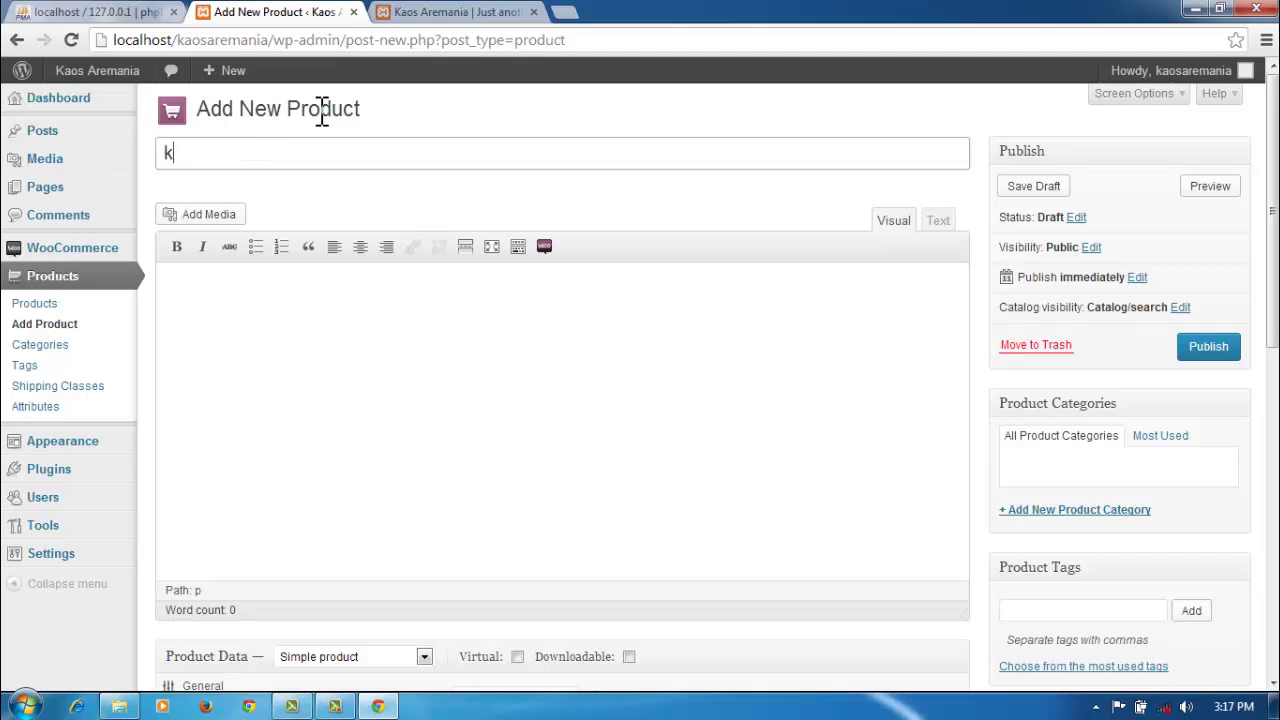
{"action": "type", "text": "aos arema "}
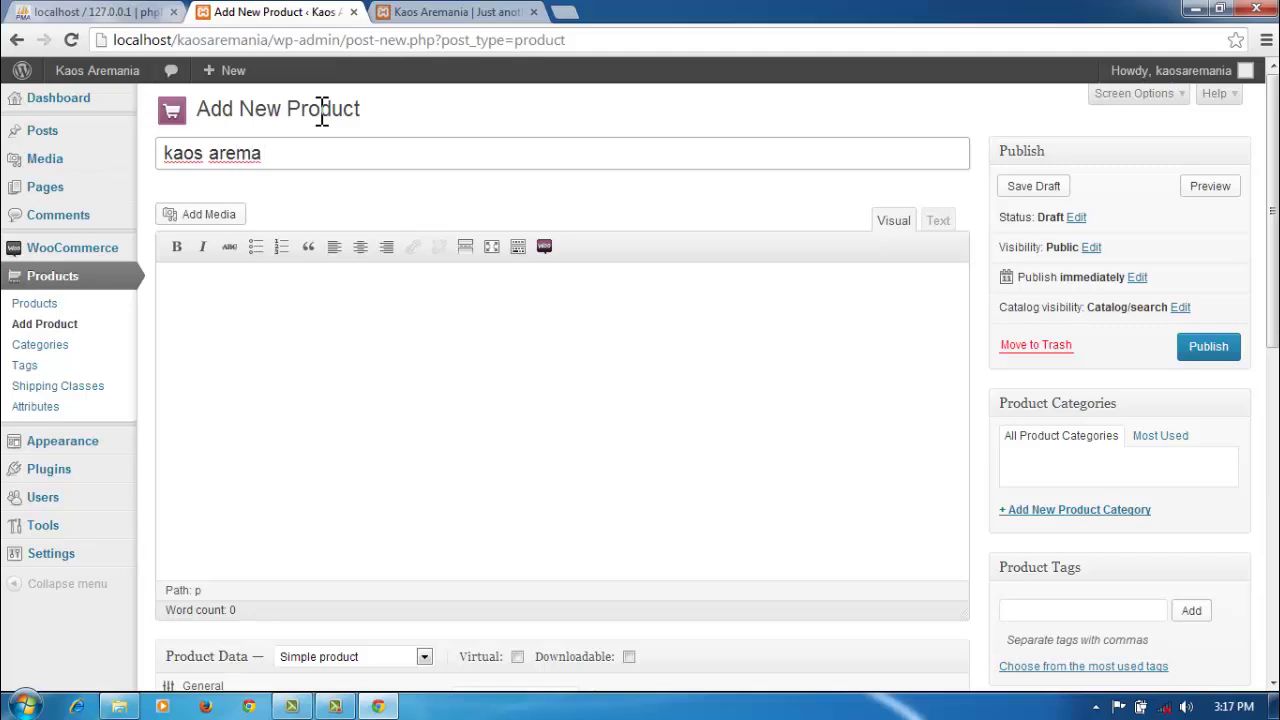
{"action": "type", "text": "nia biru 1"}
{"action": "key", "text": "ctrl+a"}
{"action": "key", "text": "ctrl+c"}
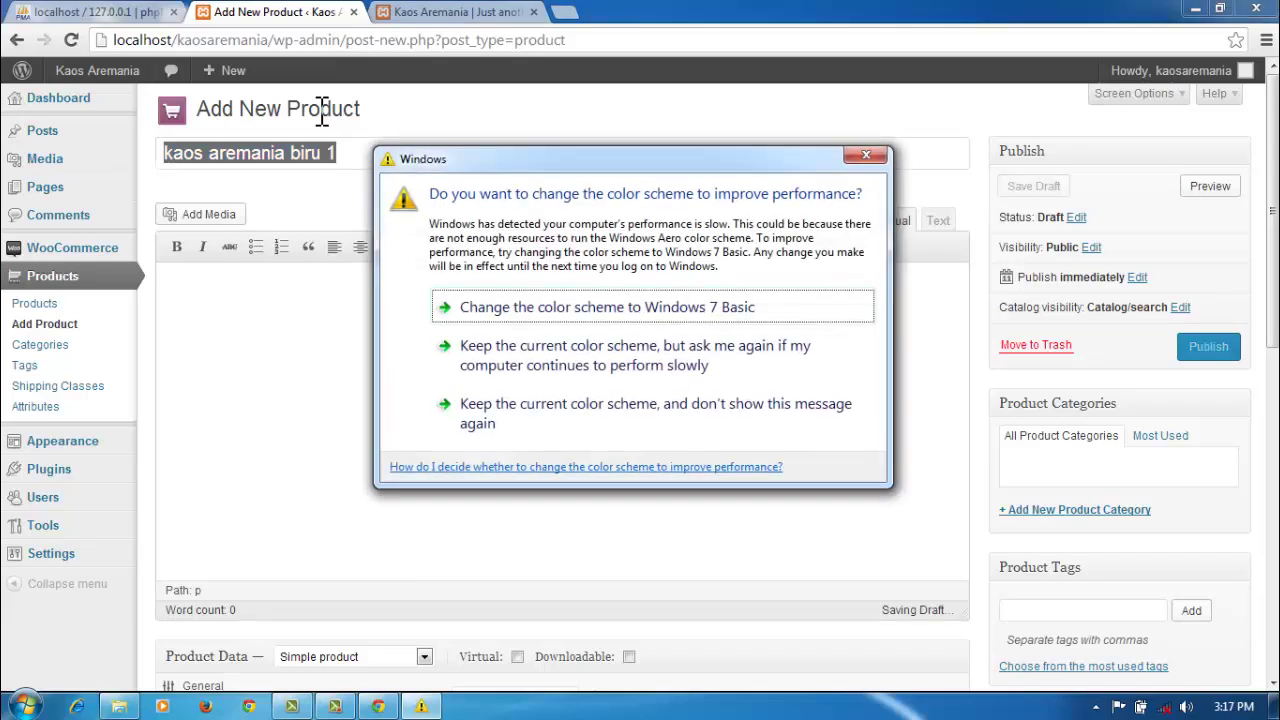
{"action": "left_click", "coordinate": [866, 155]}
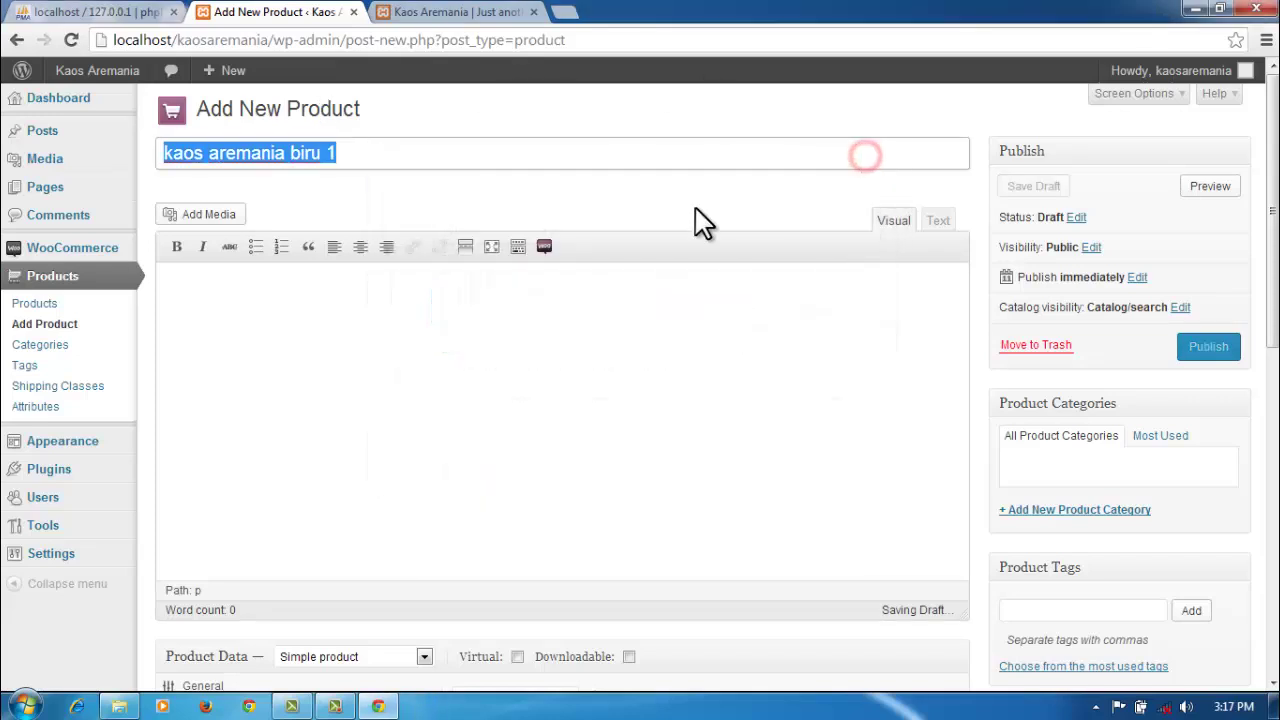
{"action": "left_click", "coordinate": [290, 293]}
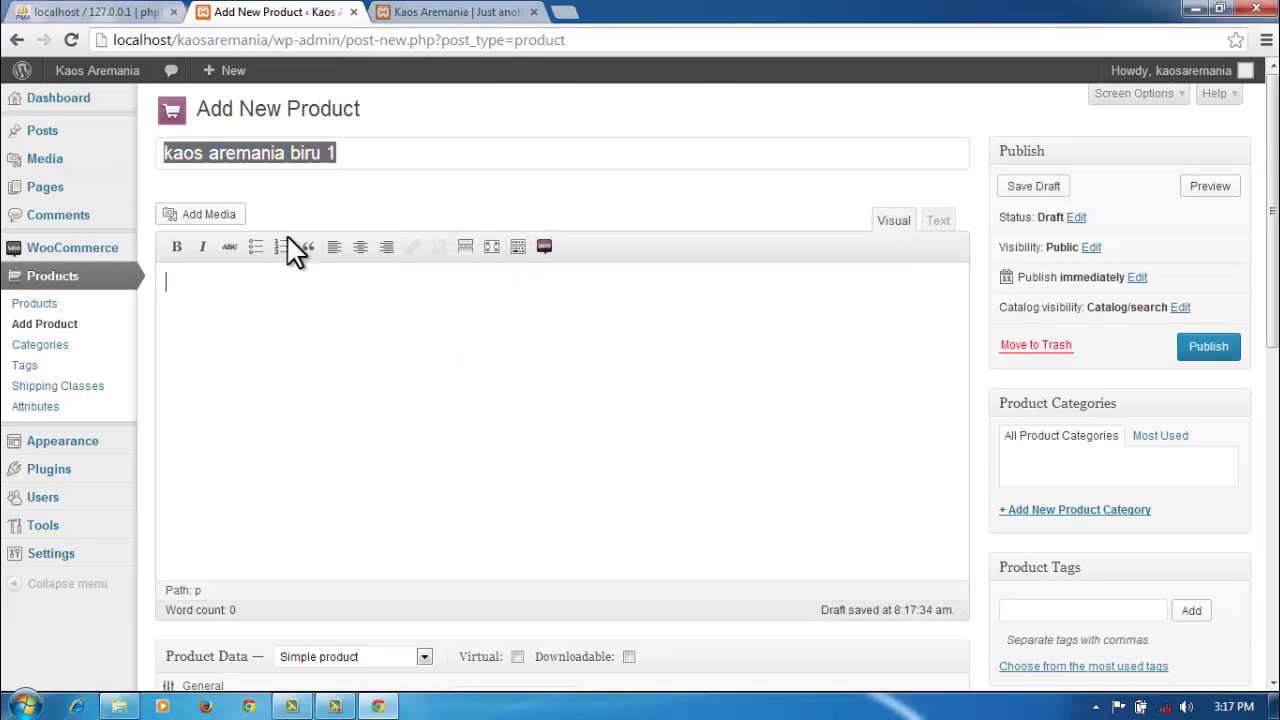
{"action": "left_click", "coordinate": [297, 140]}
{"action": "left_click", "coordinate": [270, 353]}
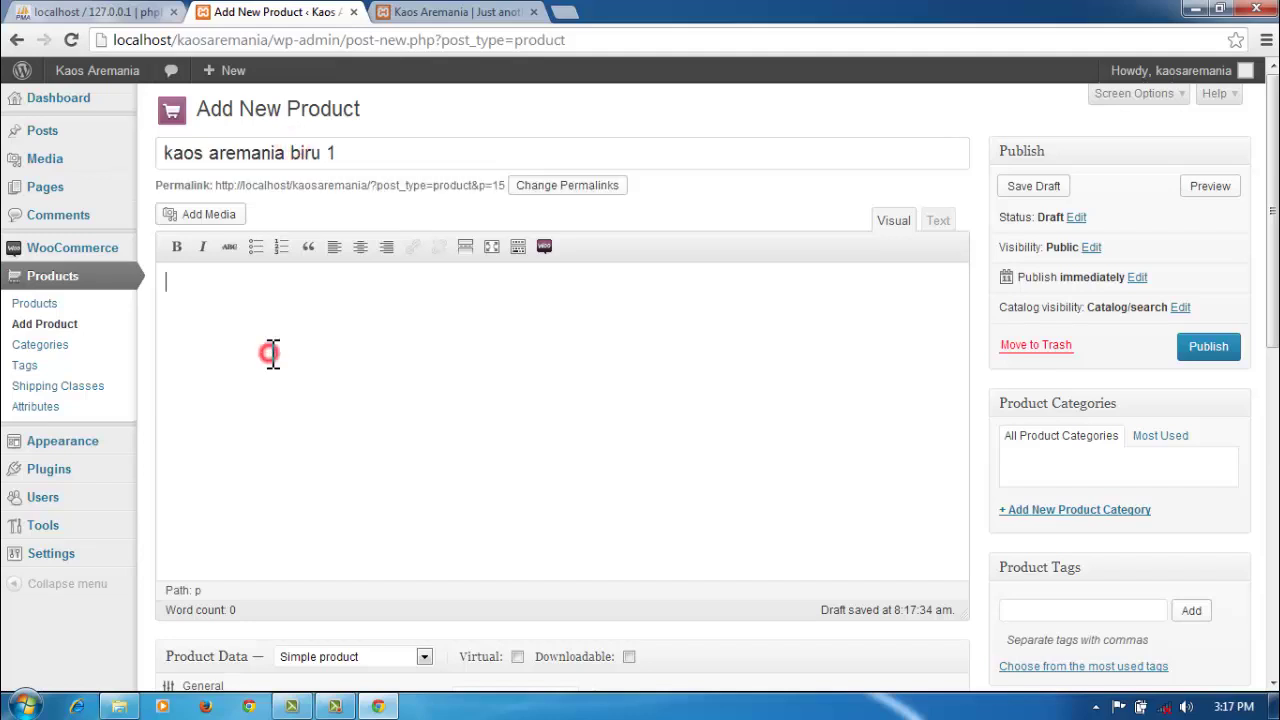
{"action": "scroll", "coordinate": [509, 409], "scroll_direction": "down", "scroll_amount": 3}
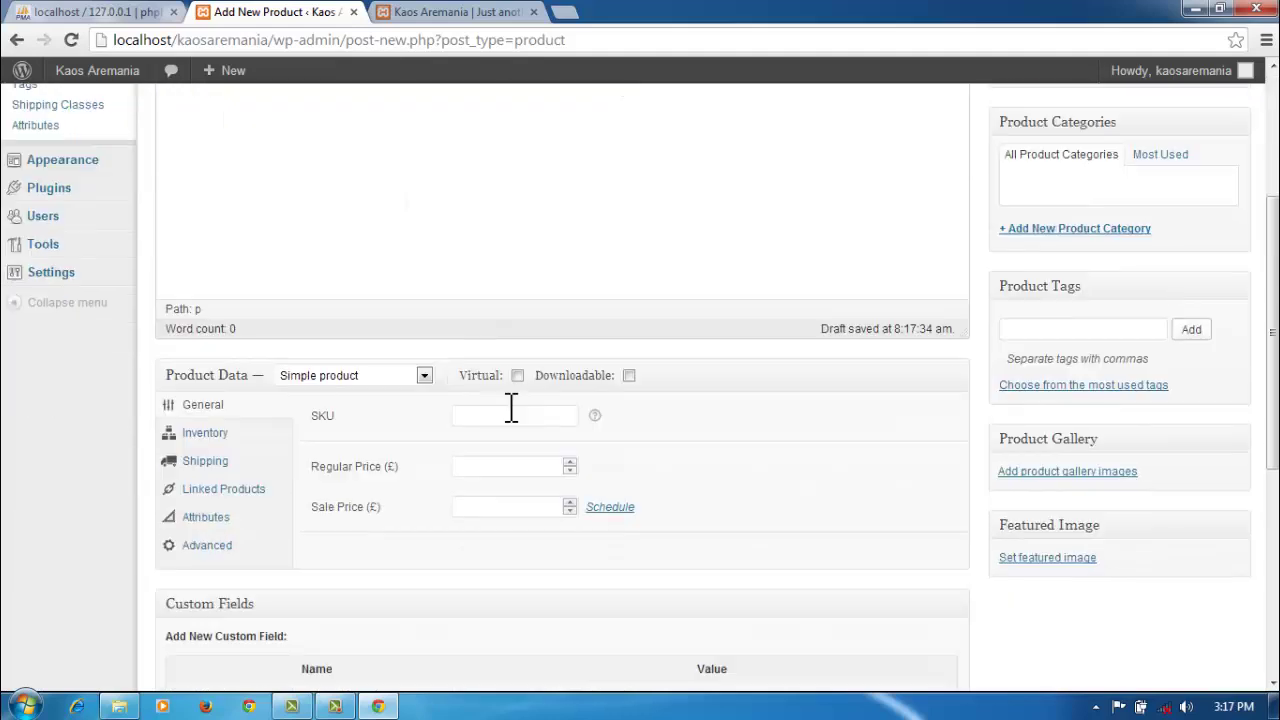
{"action": "scroll", "coordinate": [706, 466], "scroll_direction": "down", "scroll_amount": 3}
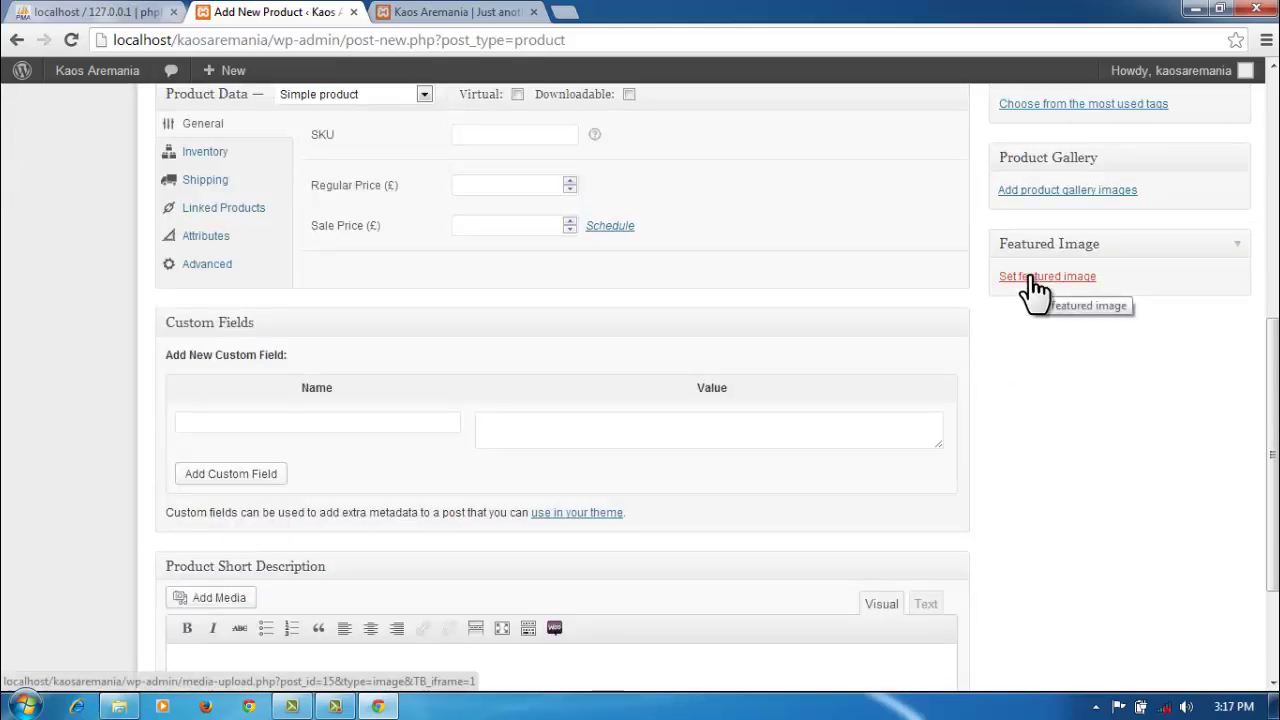
Step: Upload depan4.jpg as the product's featured image candidate
{"action": "left_click", "coordinate": [1035, 288]}
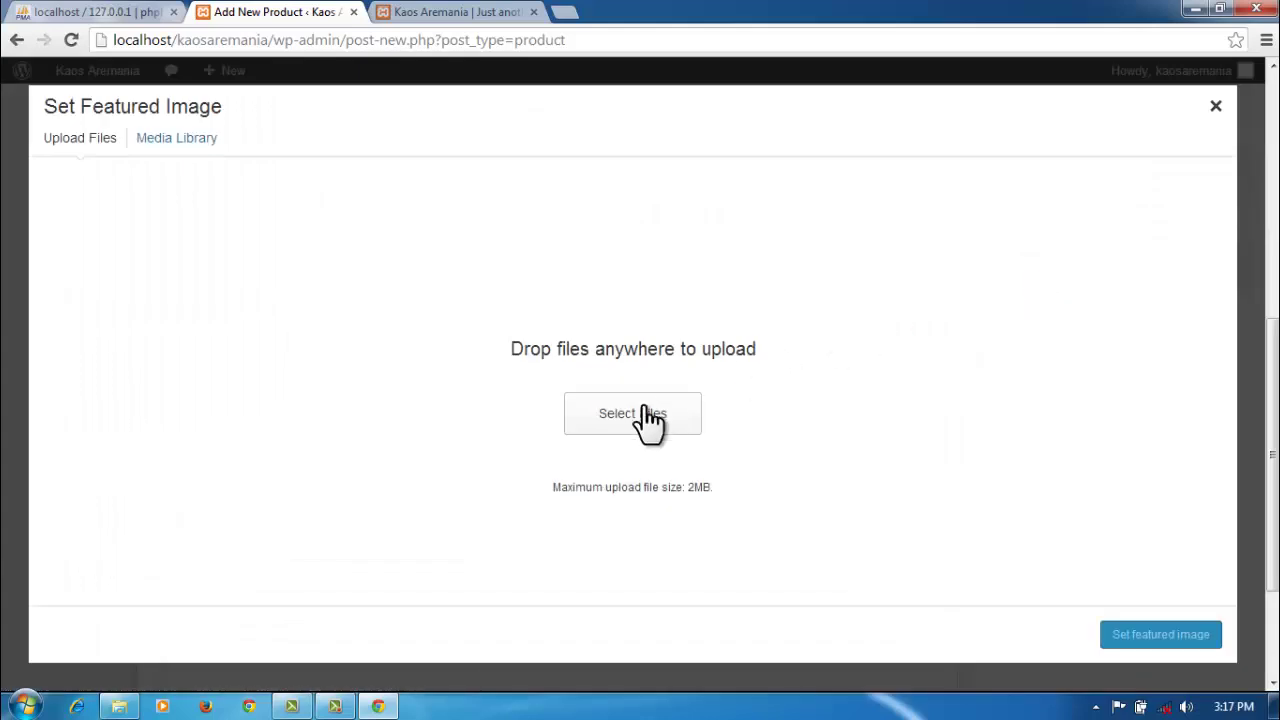
{"action": "left_click", "coordinate": [633, 414]}
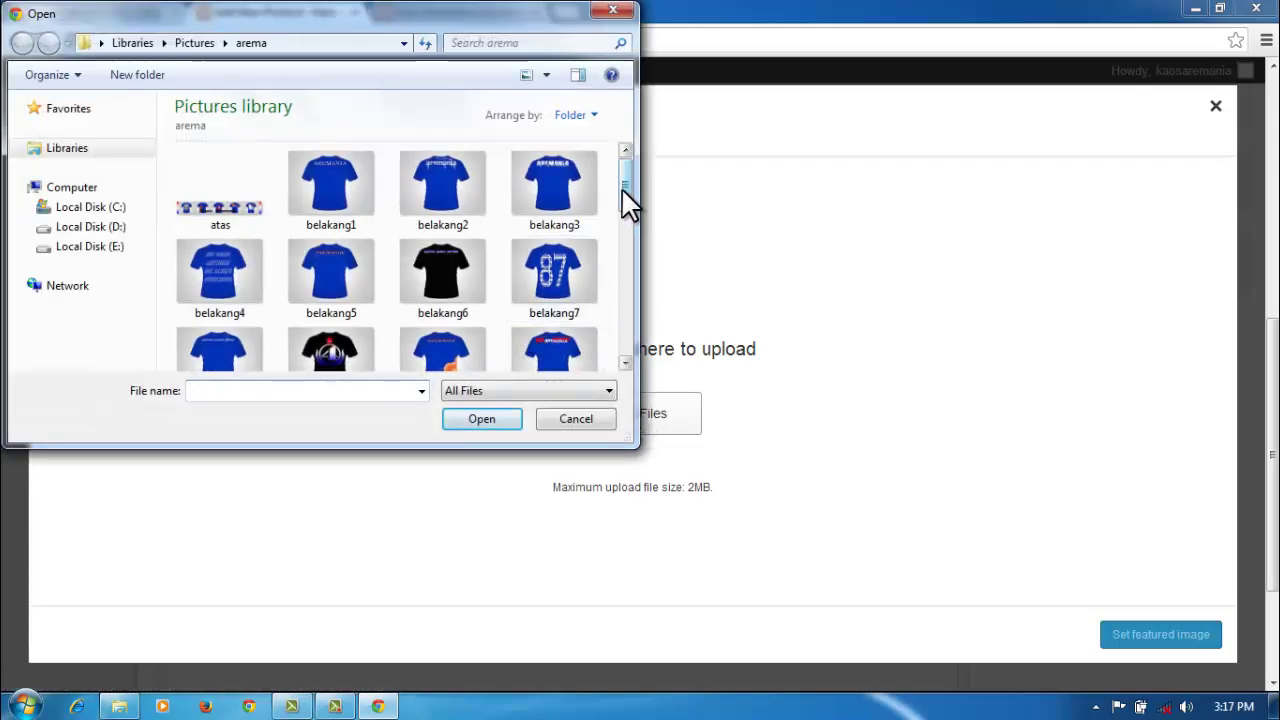
{"action": "left_click_drag", "start_coordinate": [621, 187], "coordinate": [622, 254]}
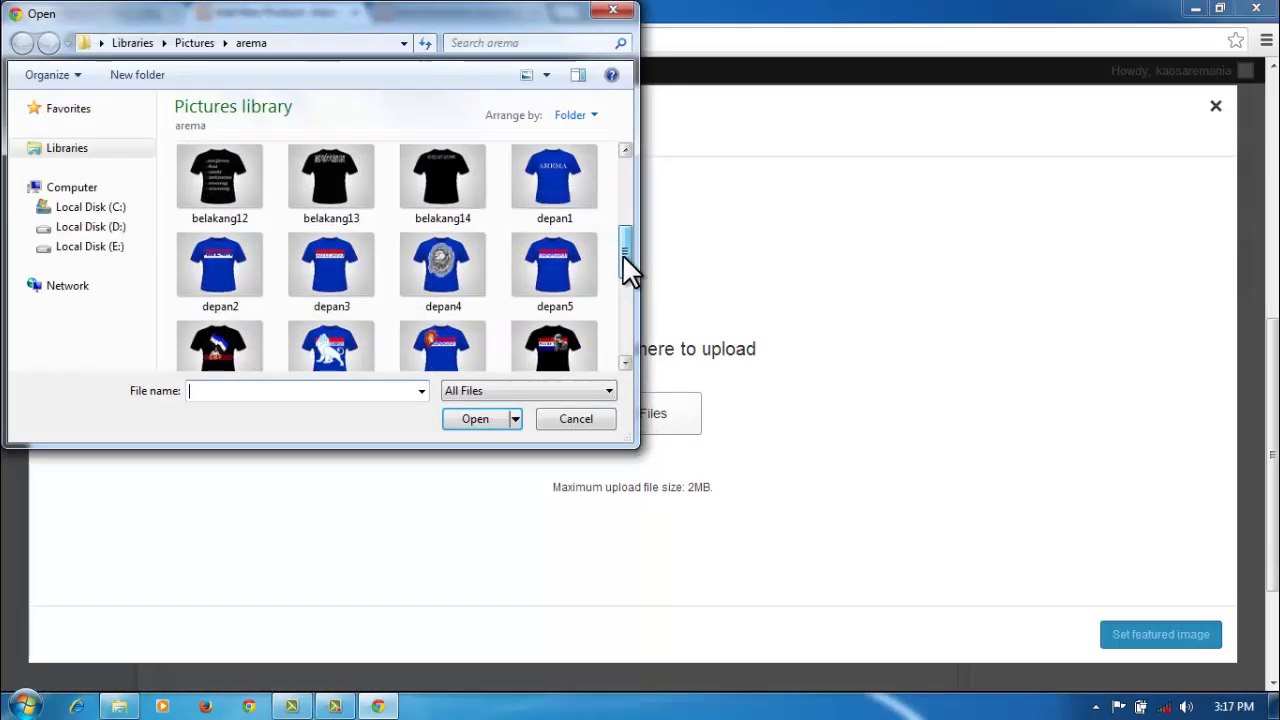
{"action": "left_click", "coordinate": [443, 268]}
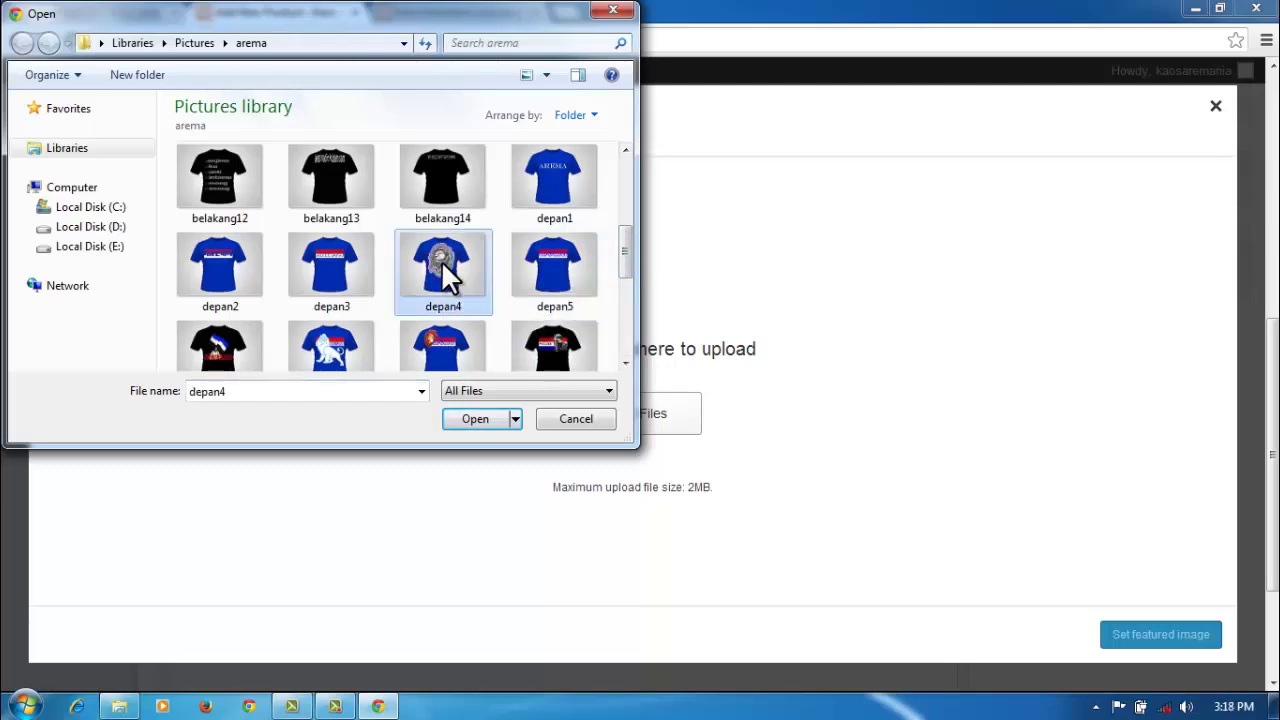
{"action": "left_click", "coordinate": [477, 420]}
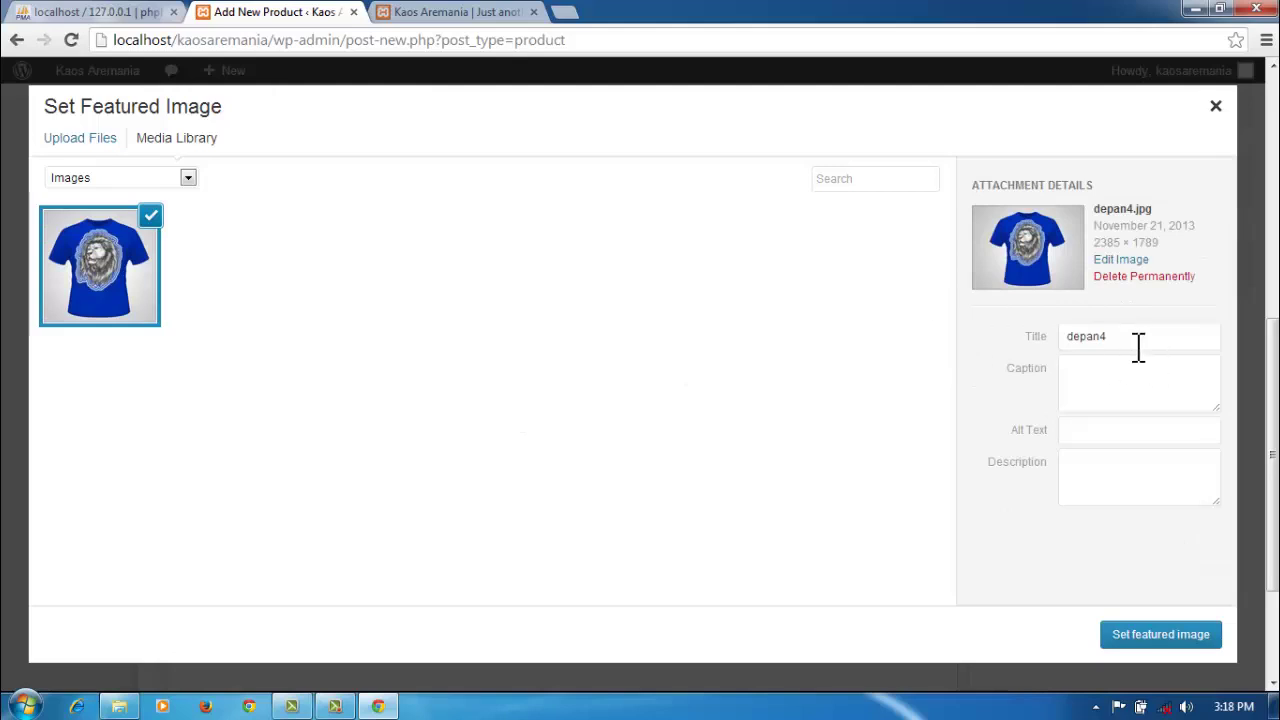
Step: Set the image title, caption, alt text and description to 'kaos aremania biru 1'
{"action": "double_click", "coordinate": [1123, 338]}
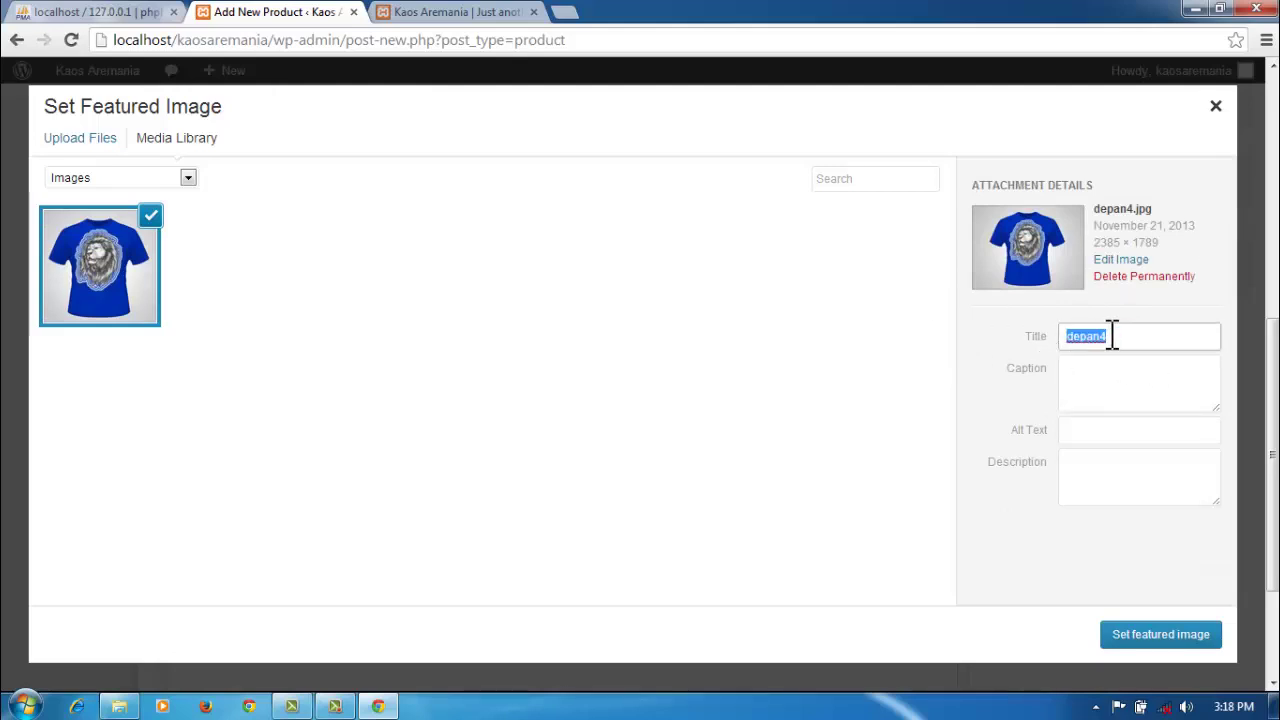
{"action": "type", "text": "kaos aremania biru 1"}
{"action": "left_click", "coordinate": [1090, 368]}
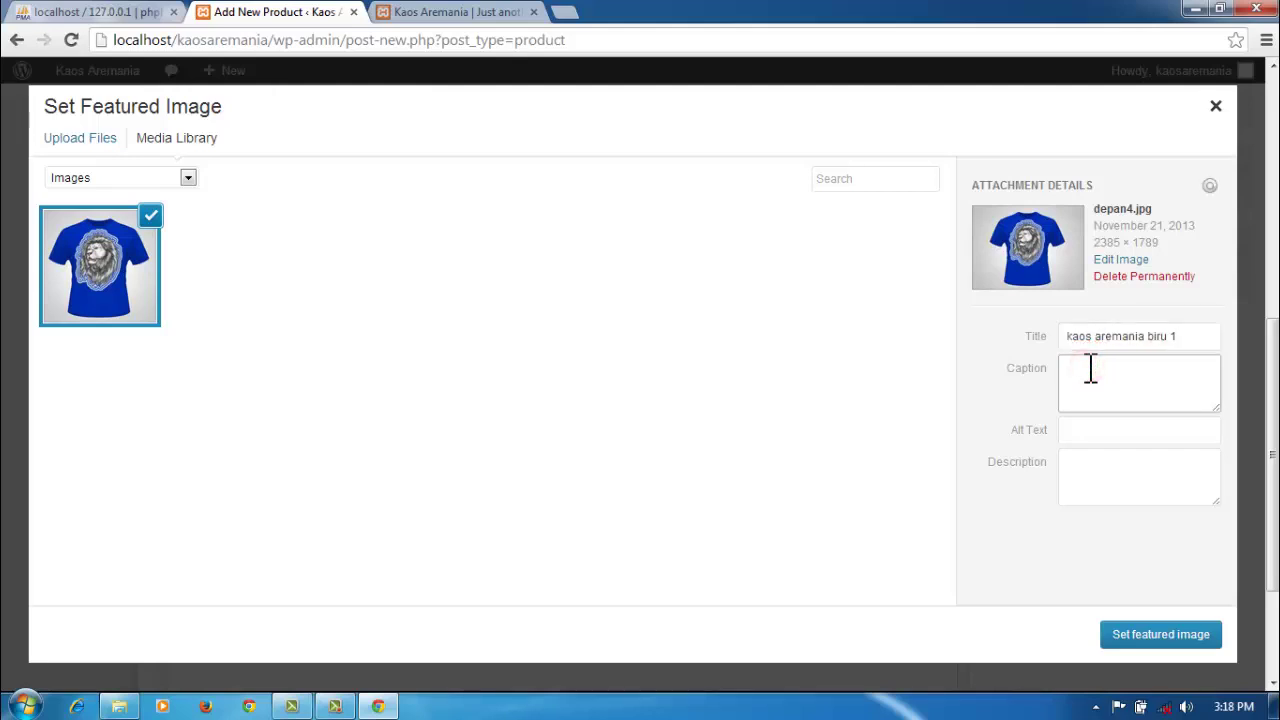
{"action": "key", "text": "ctrl+v"}
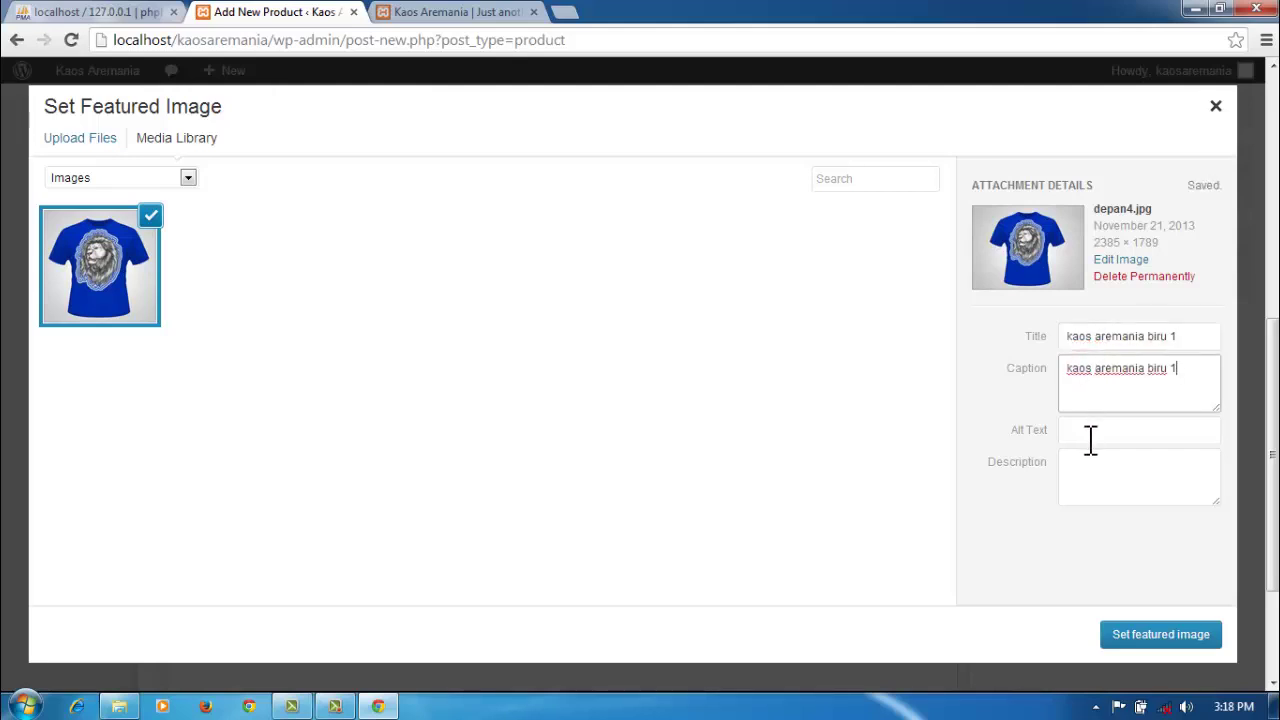
{"action": "left_click", "coordinate": [1088, 432]}
{"action": "key", "text": "ctrl+v"}
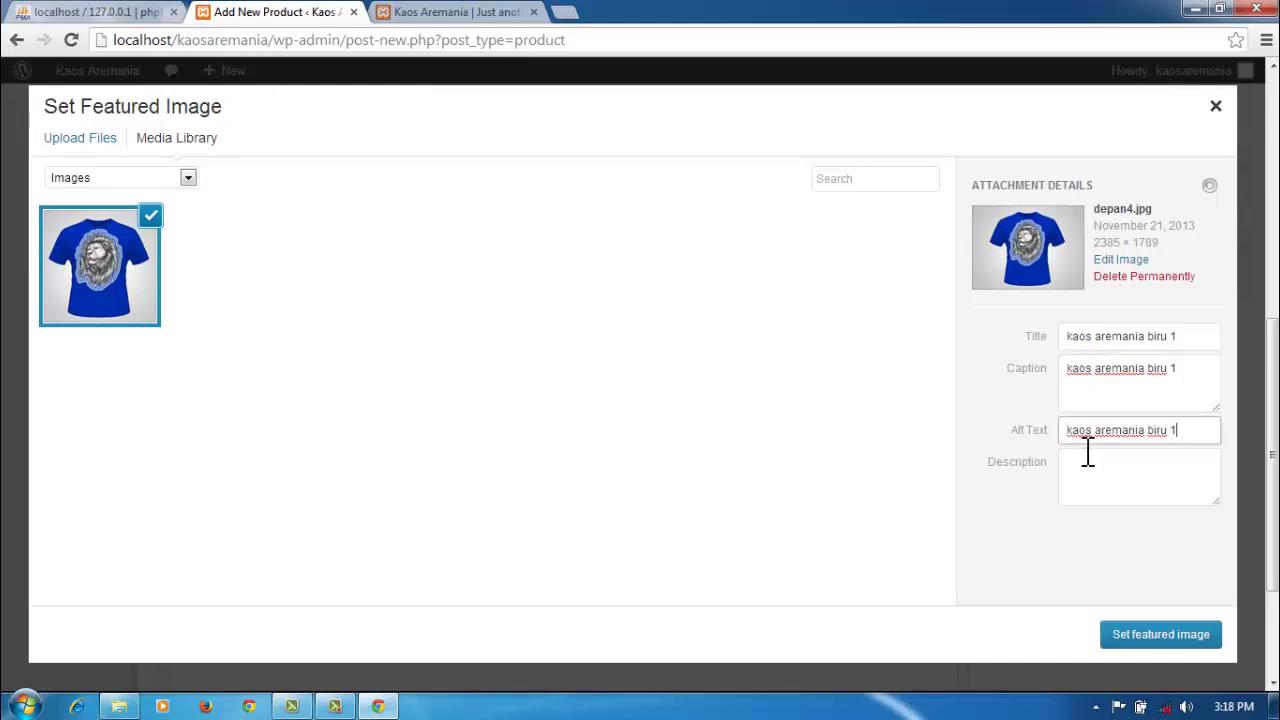
{"action": "left_click", "coordinate": [1086, 463]}
{"action": "key", "text": "ctrl+v"}
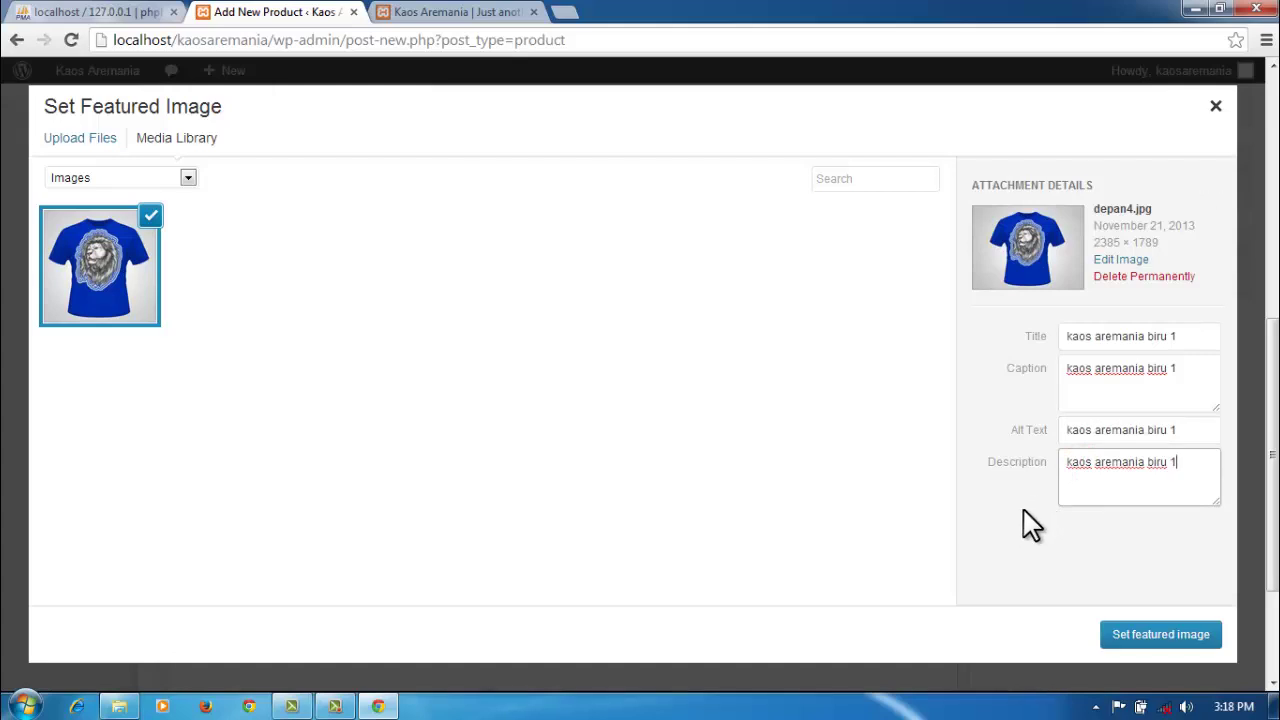
Step: Make depan4.jpg the featured image and enter 70000 as regular and sale price
{"action": "left_click", "coordinate": [1145, 636]}
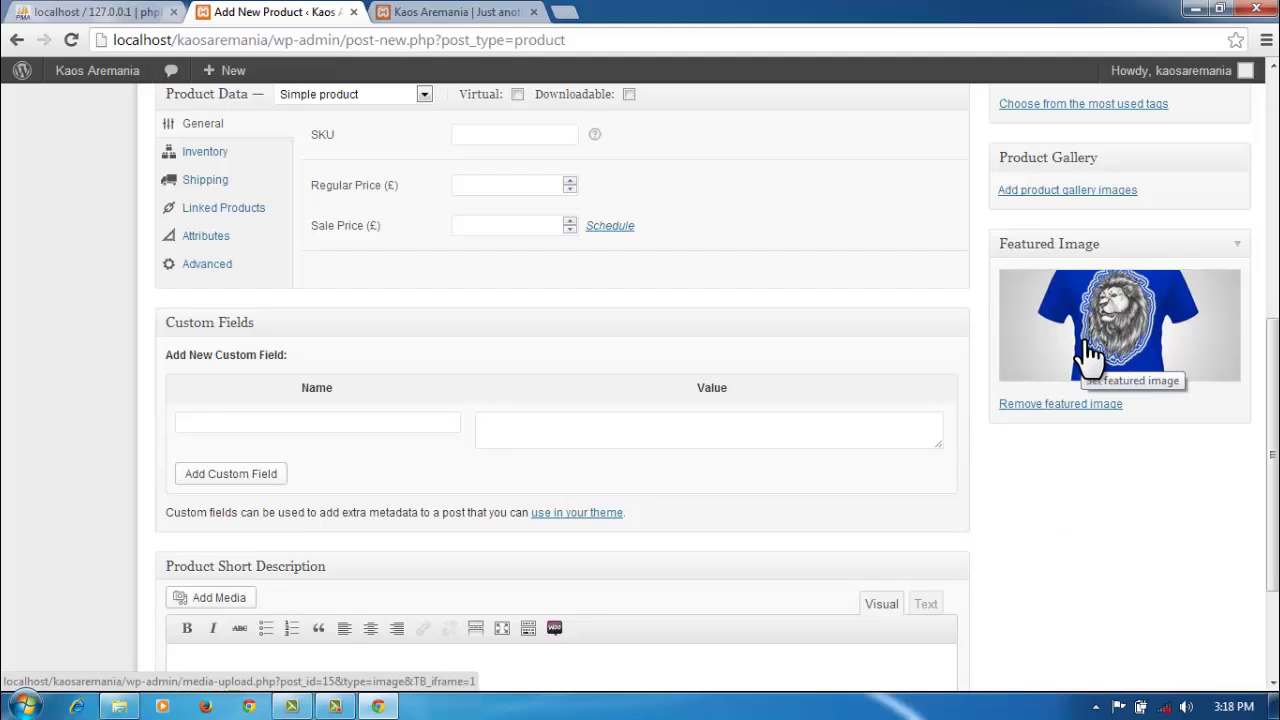
{"action": "left_click", "coordinate": [539, 187]}
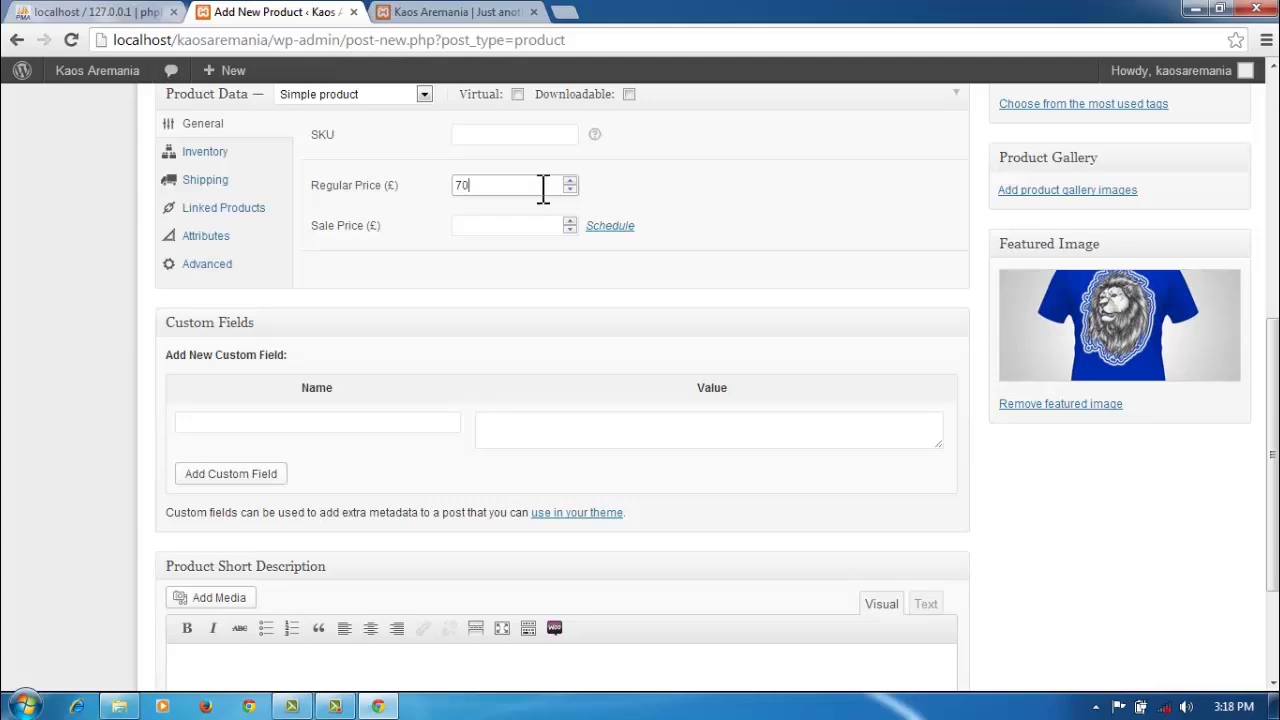
{"action": "type", "text": "70000"}
{"action": "left_click", "coordinate": [521, 225]}
{"action": "type", "text": "7"}
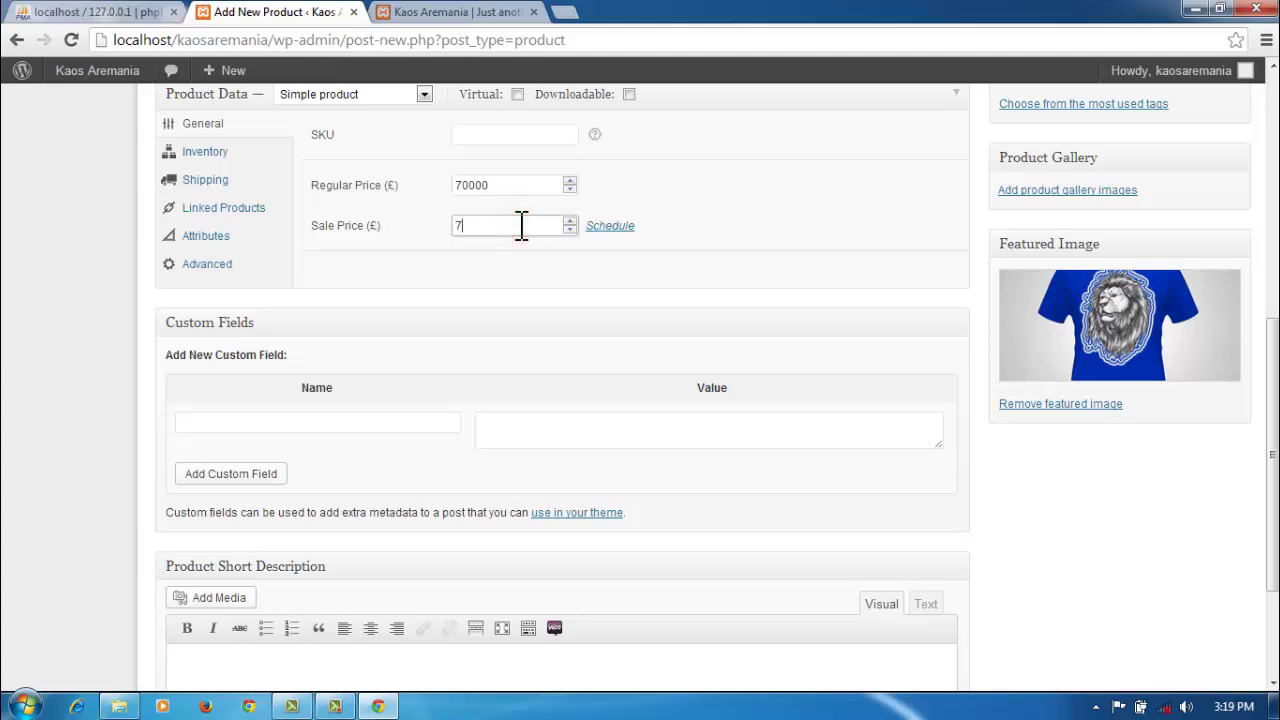
{"action": "type", "text": "0000"}
Step: Change the sale price from 70000 to 70007
{"action": "scroll", "coordinate": [558, 401], "scroll_direction": "up", "scroll_amount": 6}
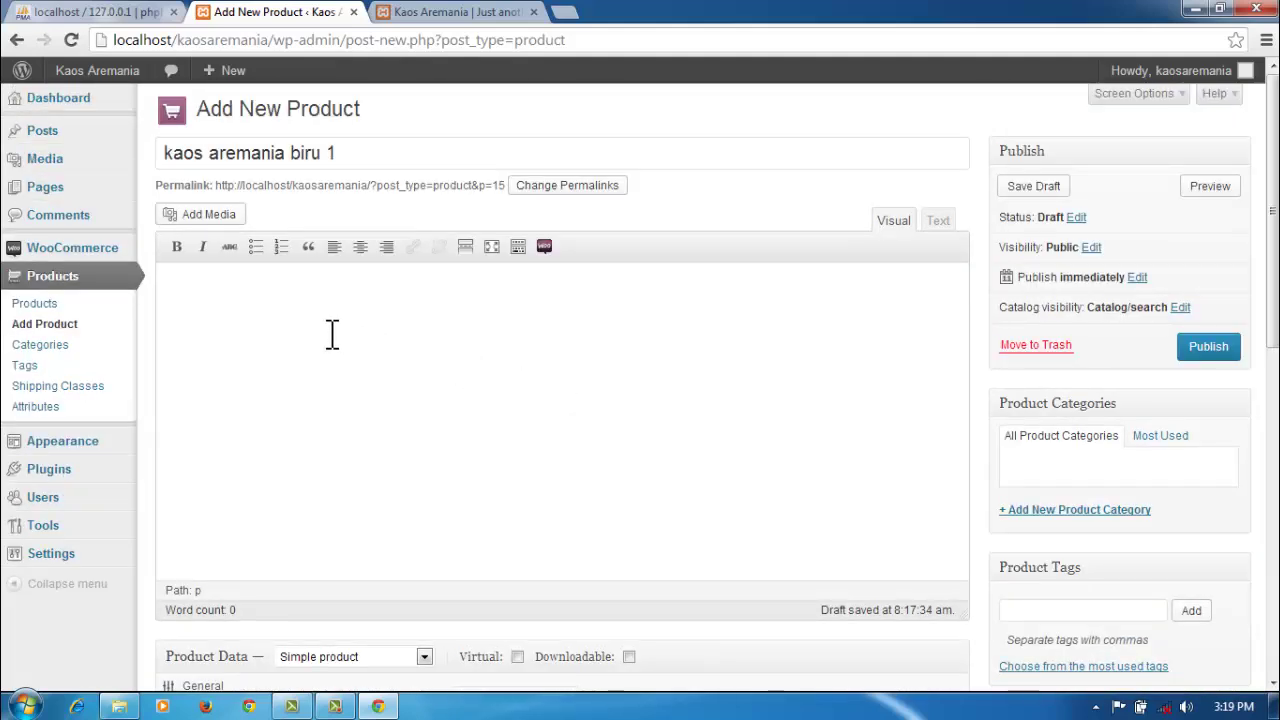
{"action": "scroll", "coordinate": [334, 340], "scroll_direction": "down", "scroll_amount": 5}
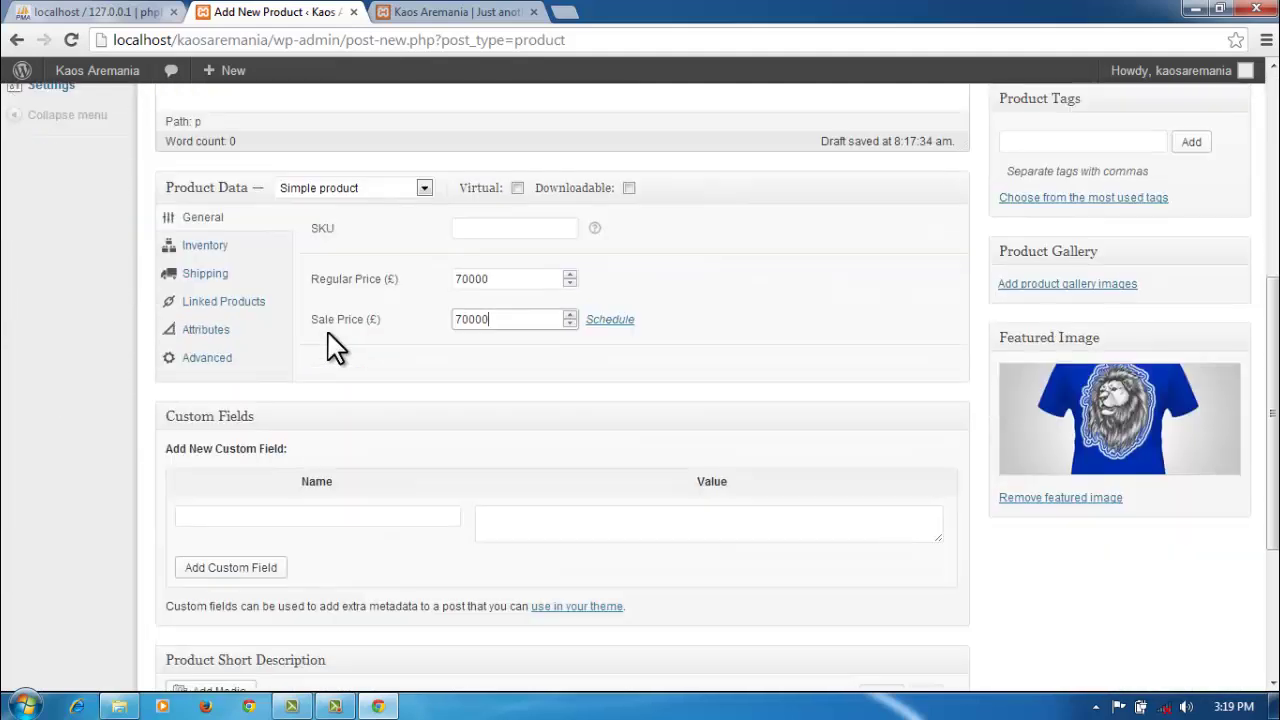
{"action": "scroll", "coordinate": [334, 347], "scroll_direction": "down", "scroll_amount": 2}
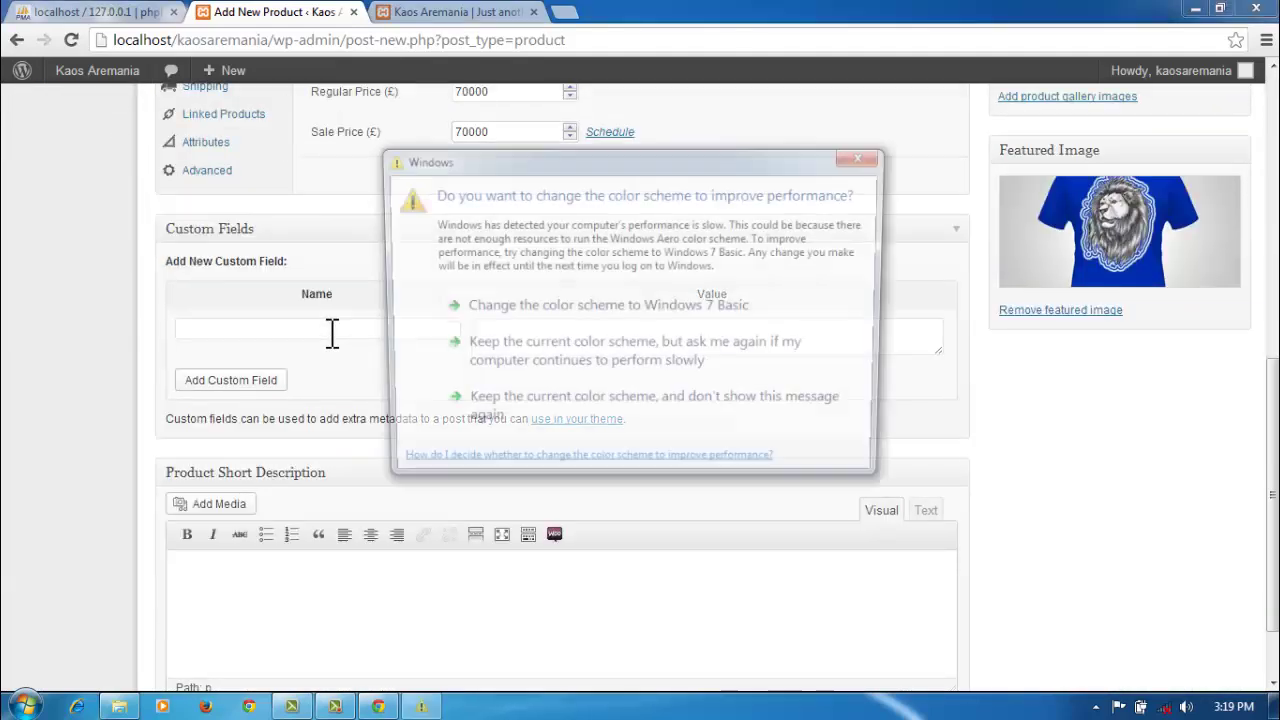
{"action": "left_click", "coordinate": [873, 153]}
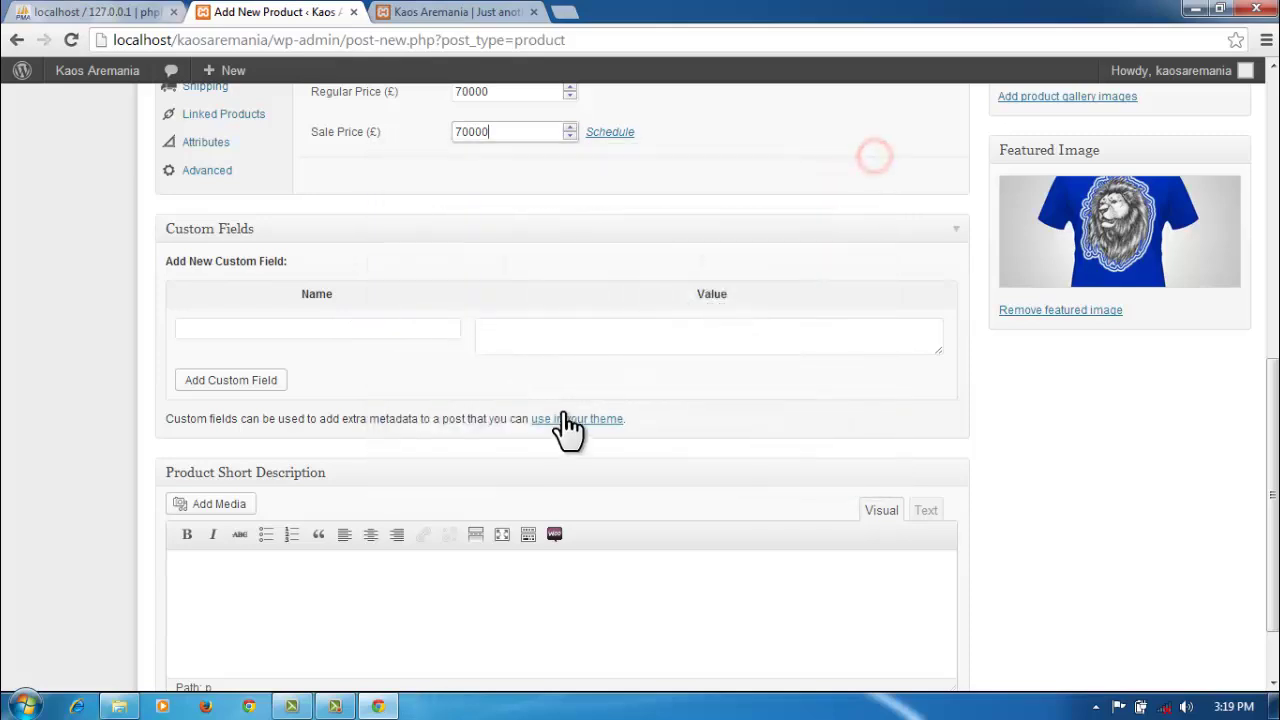
{"action": "scroll", "coordinate": [563, 429], "scroll_direction": "down", "scroll_amount": 2}
{"action": "scroll", "coordinate": [565, 430], "scroll_direction": "up", "scroll_amount": 4}
{"action": "key", "text": "BackSpace"}
{"action": "type", "text": "7"}
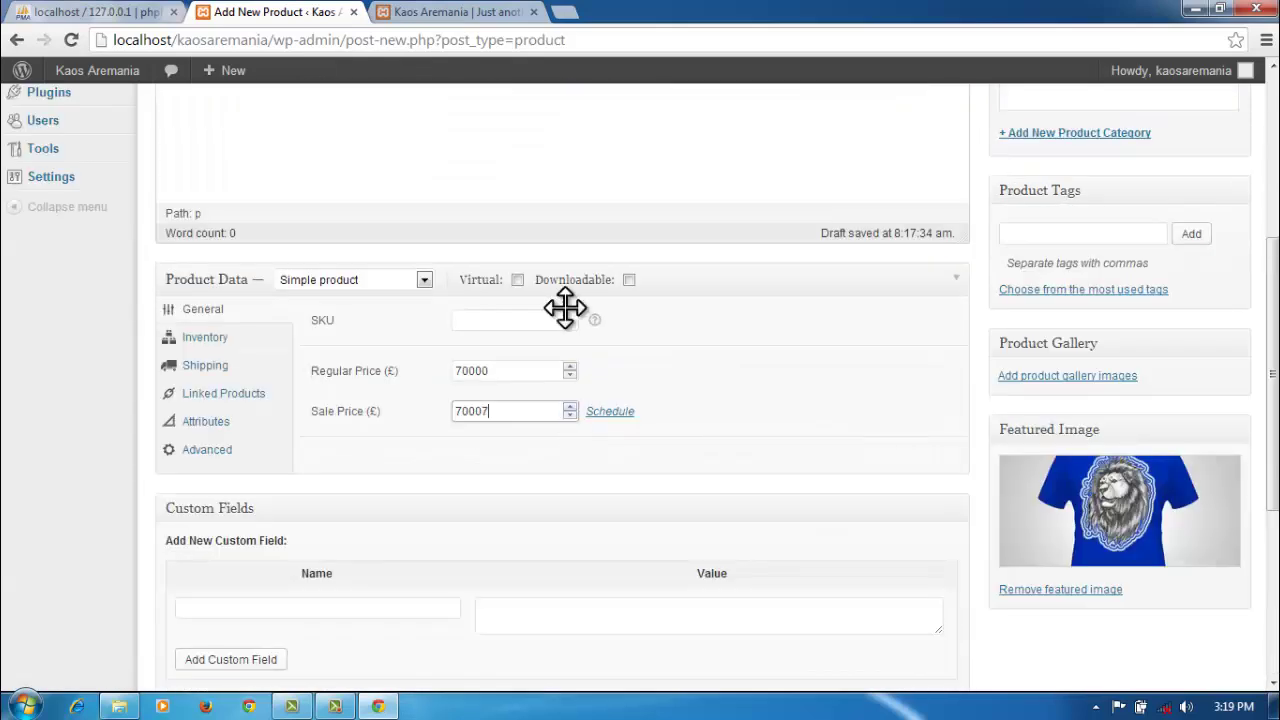
{"action": "scroll", "coordinate": [541, 206], "scroll_direction": "up", "scroll_amount": 2}
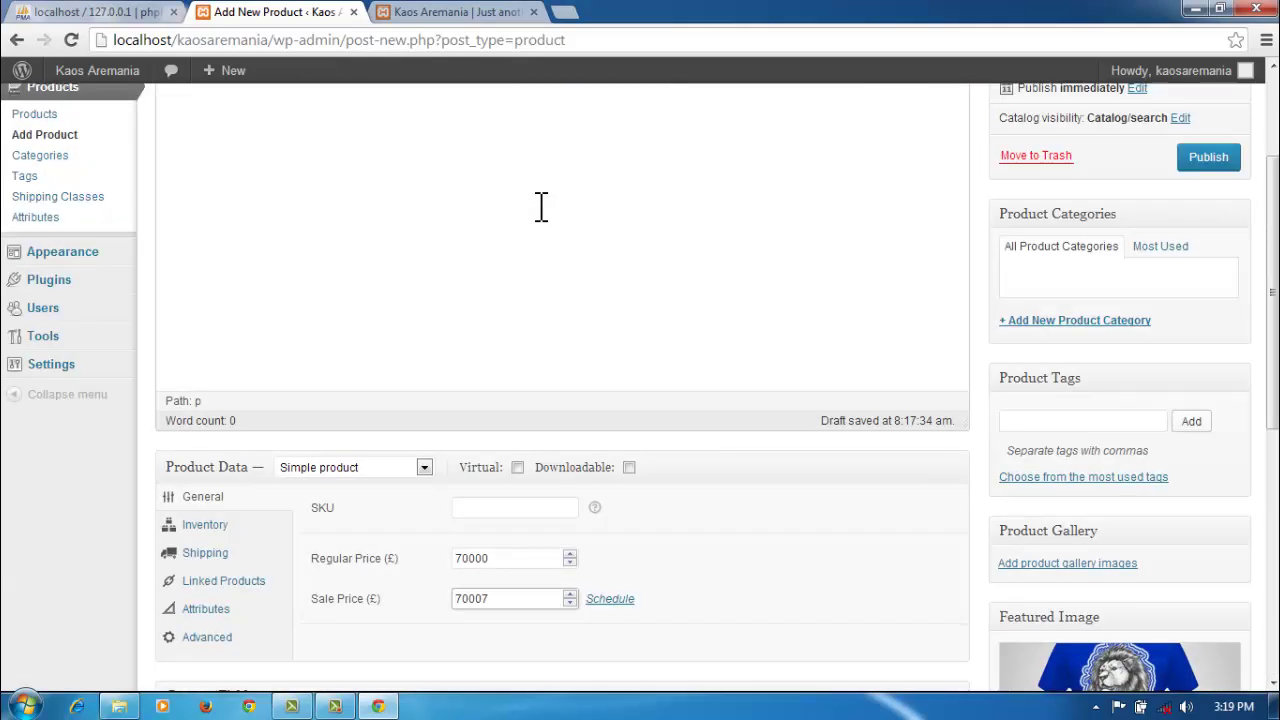
{"action": "scroll", "coordinate": [541, 206], "scroll_direction": "up", "scroll_amount": 1}
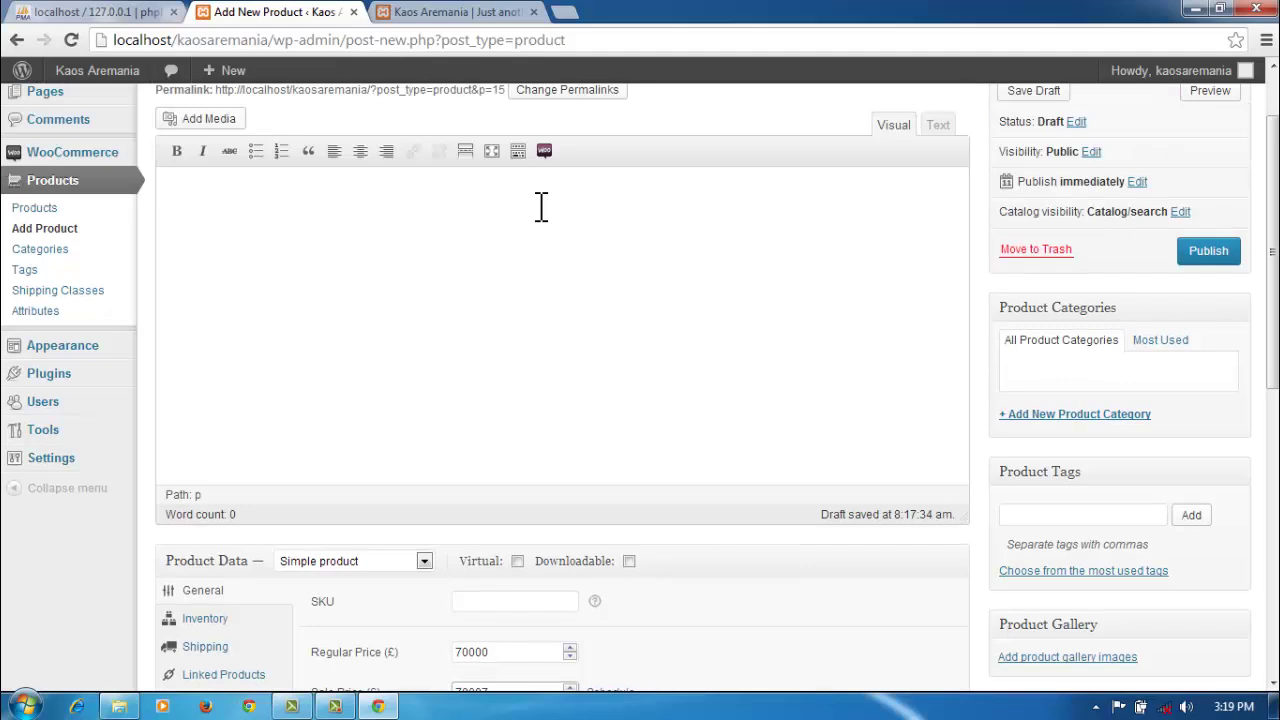
{"action": "scroll", "coordinate": [860, 360], "scroll_direction": "up", "scroll_amount": 1}
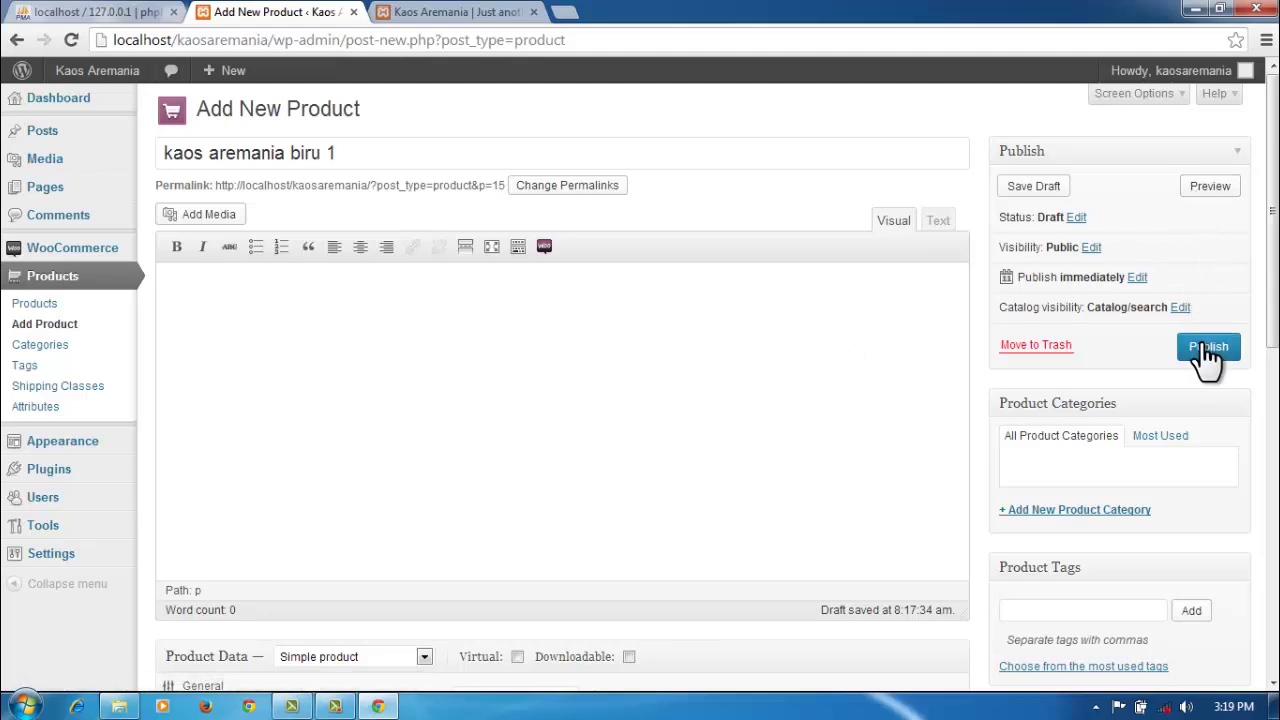
Step: Preview the kaos aremania biru 1 product page in a new tab
{"action": "right_click", "coordinate": [1205, 199]}
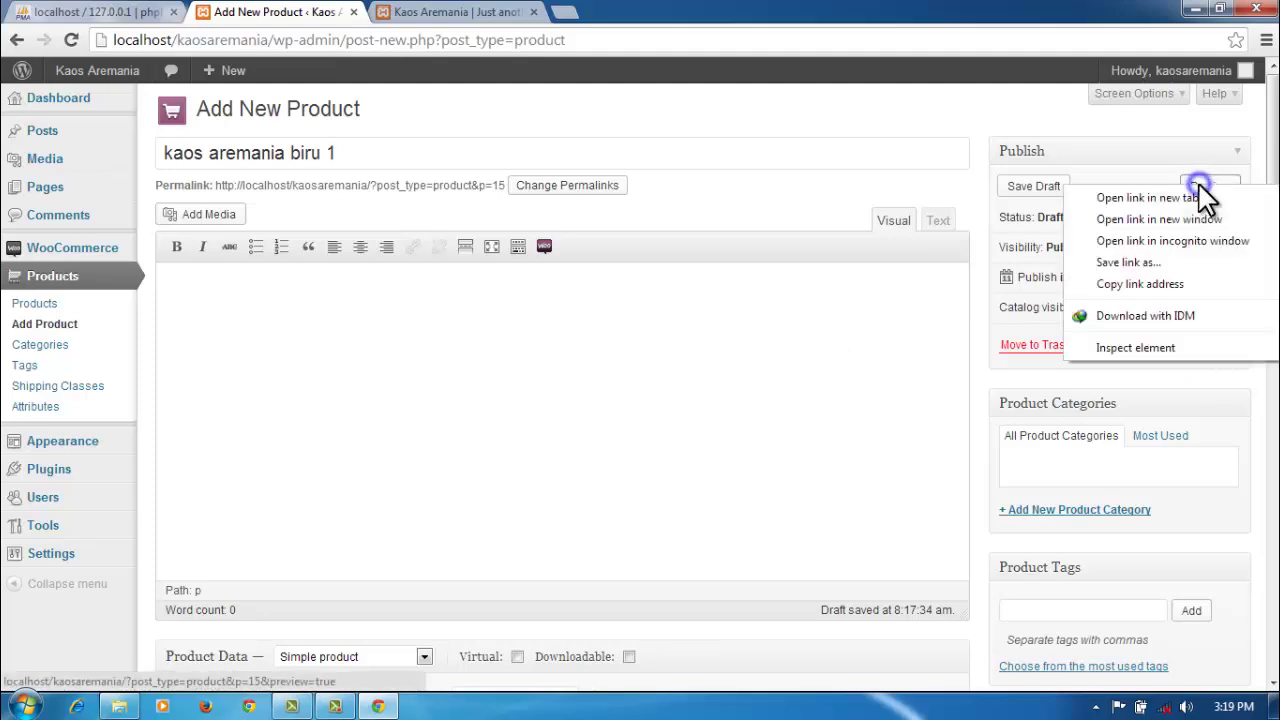
{"action": "left_click", "coordinate": [1205, 199]}
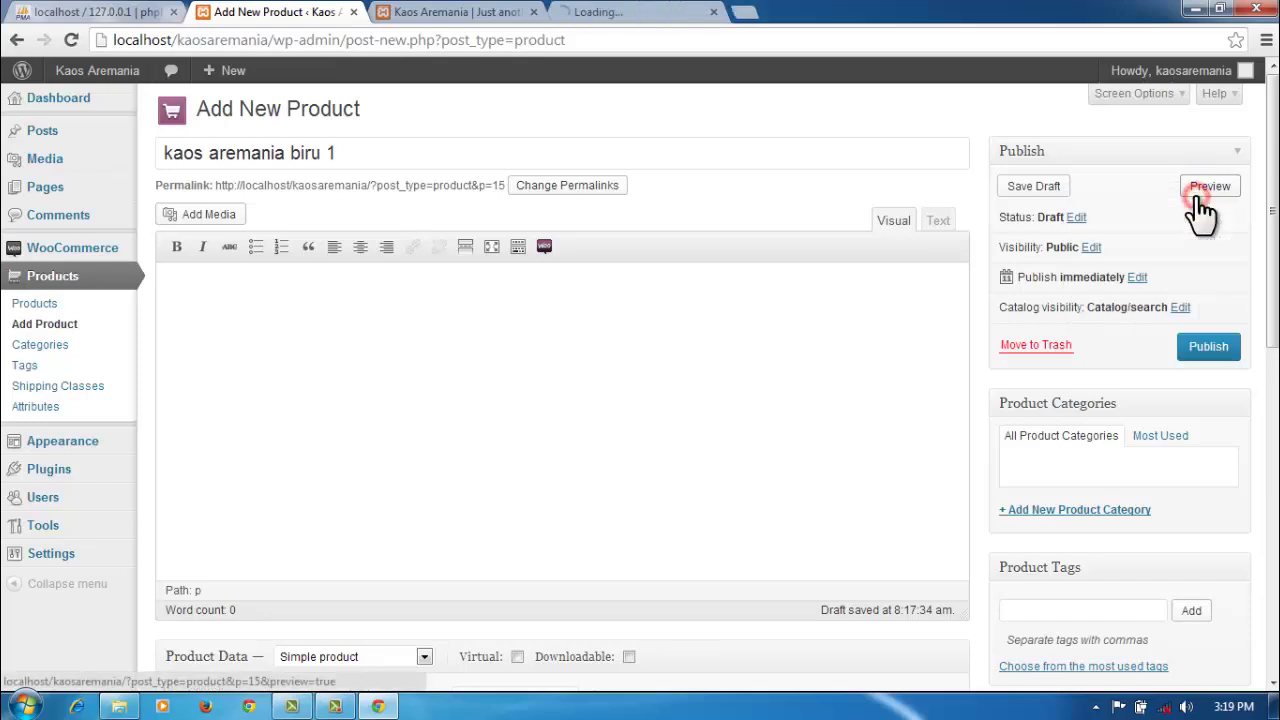
{"action": "left_click", "coordinate": [652, 14]}
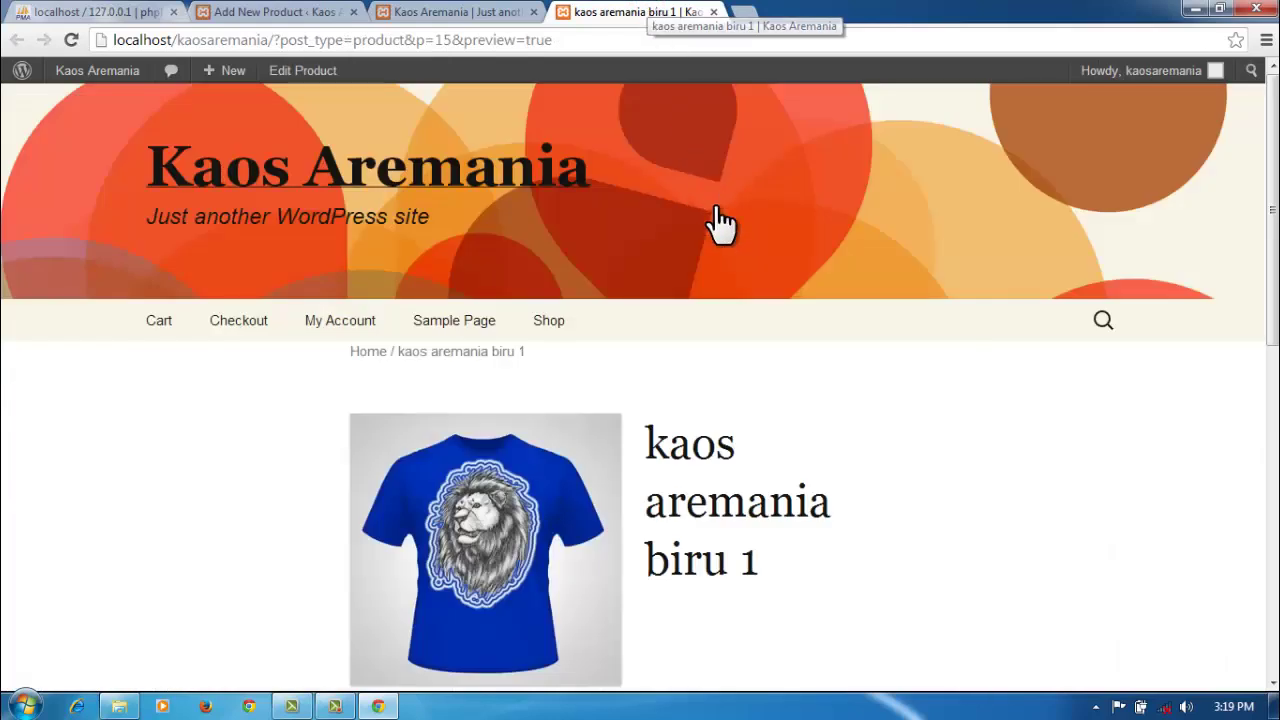
{"action": "scroll", "coordinate": [753, 455], "scroll_direction": "down", "scroll_amount": 1}
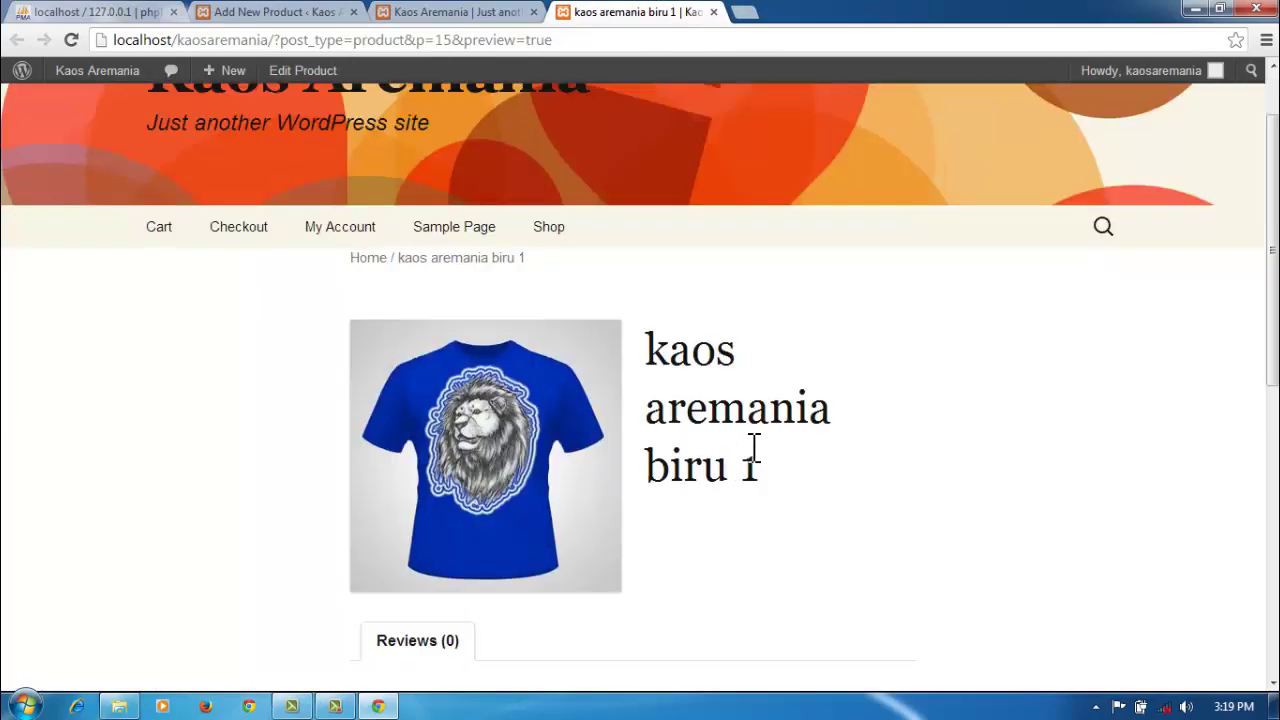
{"action": "scroll", "coordinate": [752, 455], "scroll_direction": "down", "scroll_amount": 2}
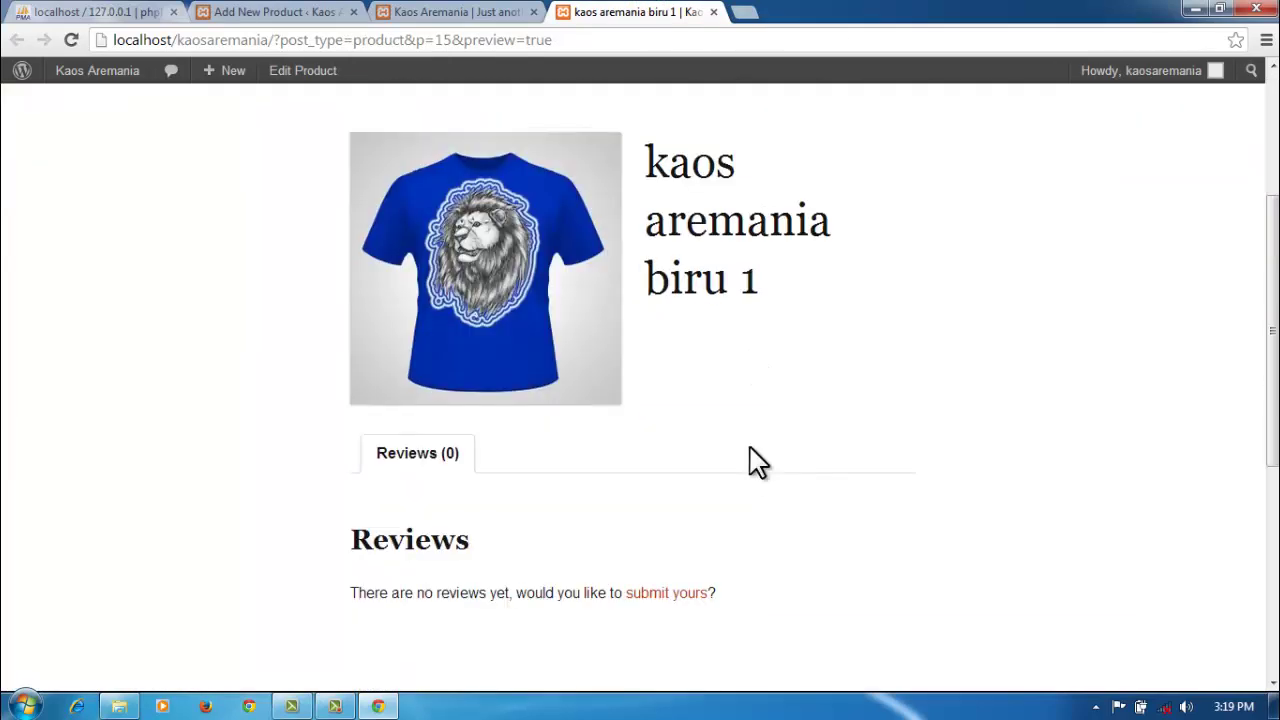
{"action": "scroll", "coordinate": [752, 455], "scroll_direction": "up", "scroll_amount": 3}
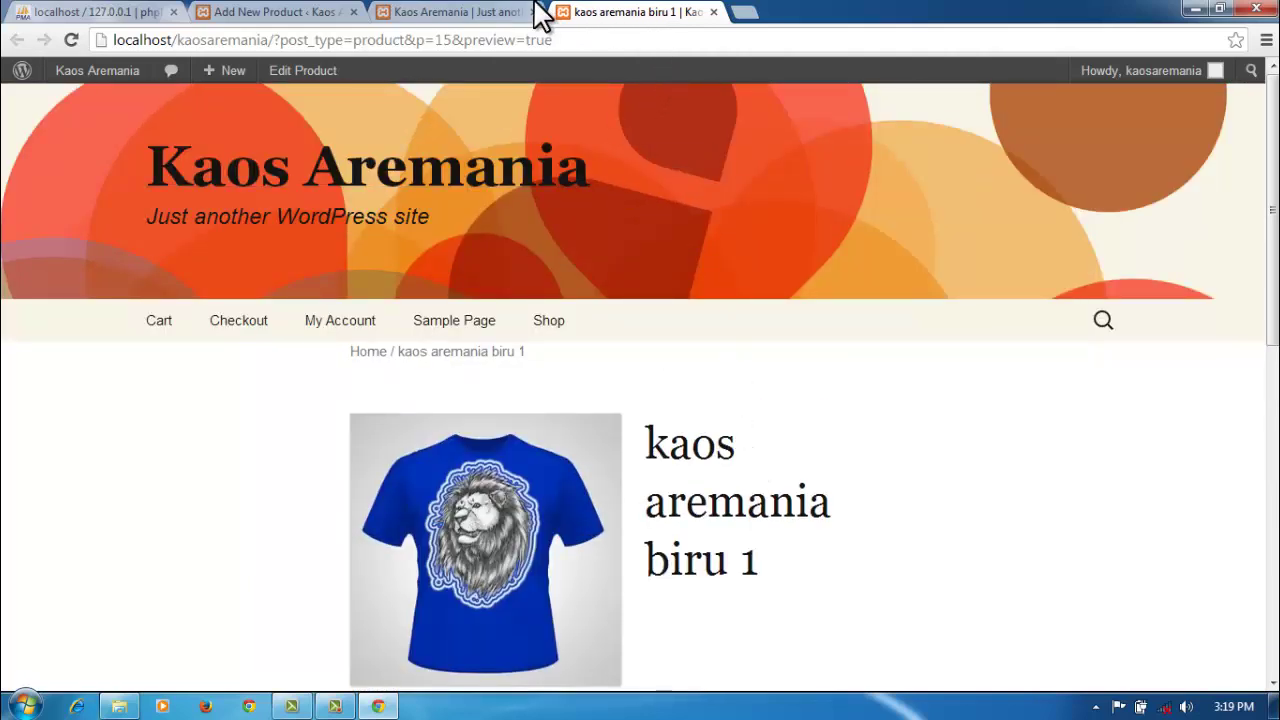
Step: Close the preview and publish kaos aremania biru 1
{"action": "left_click", "coordinate": [713, 12]}
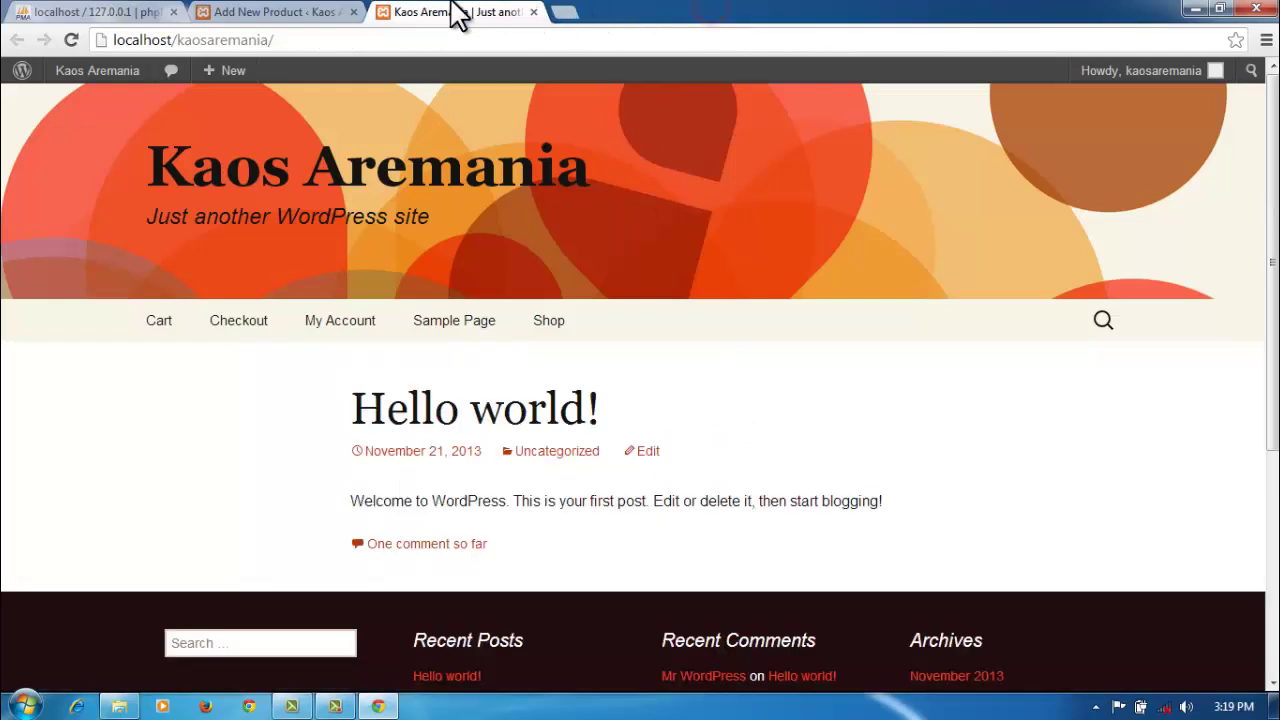
{"action": "left_click", "coordinate": [338, 14]}
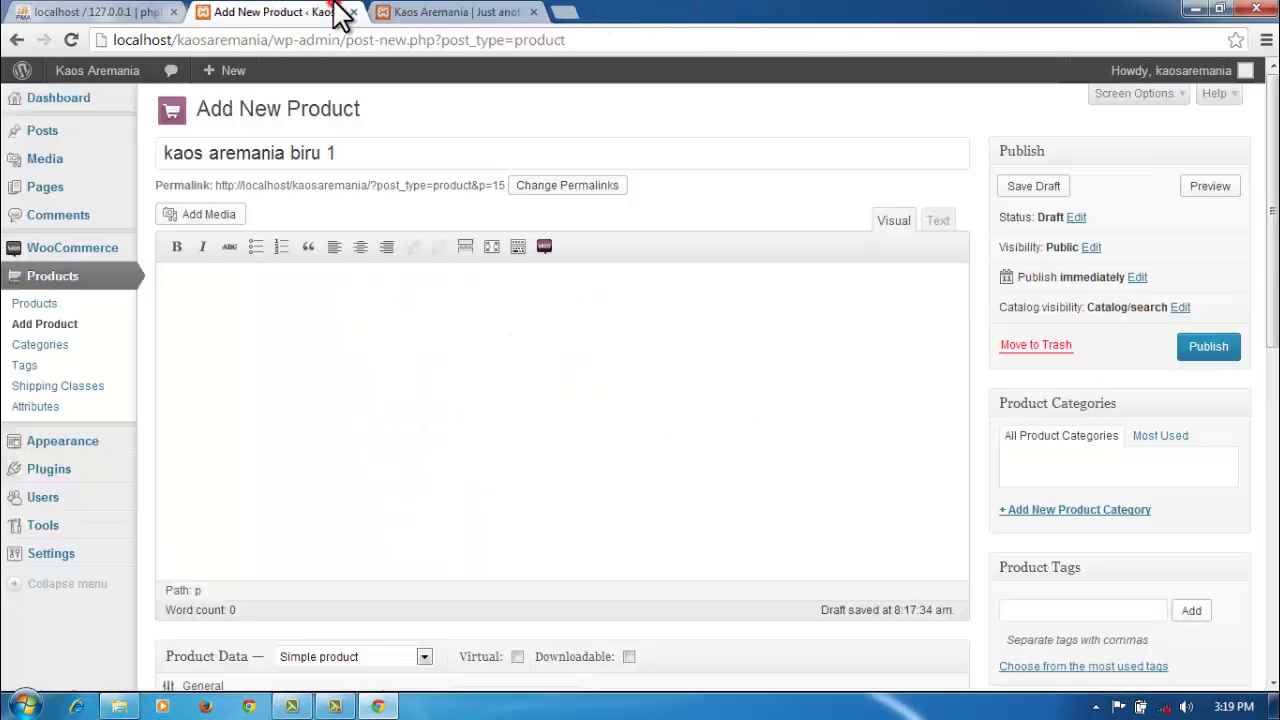
{"action": "left_click", "coordinate": [1208, 348]}
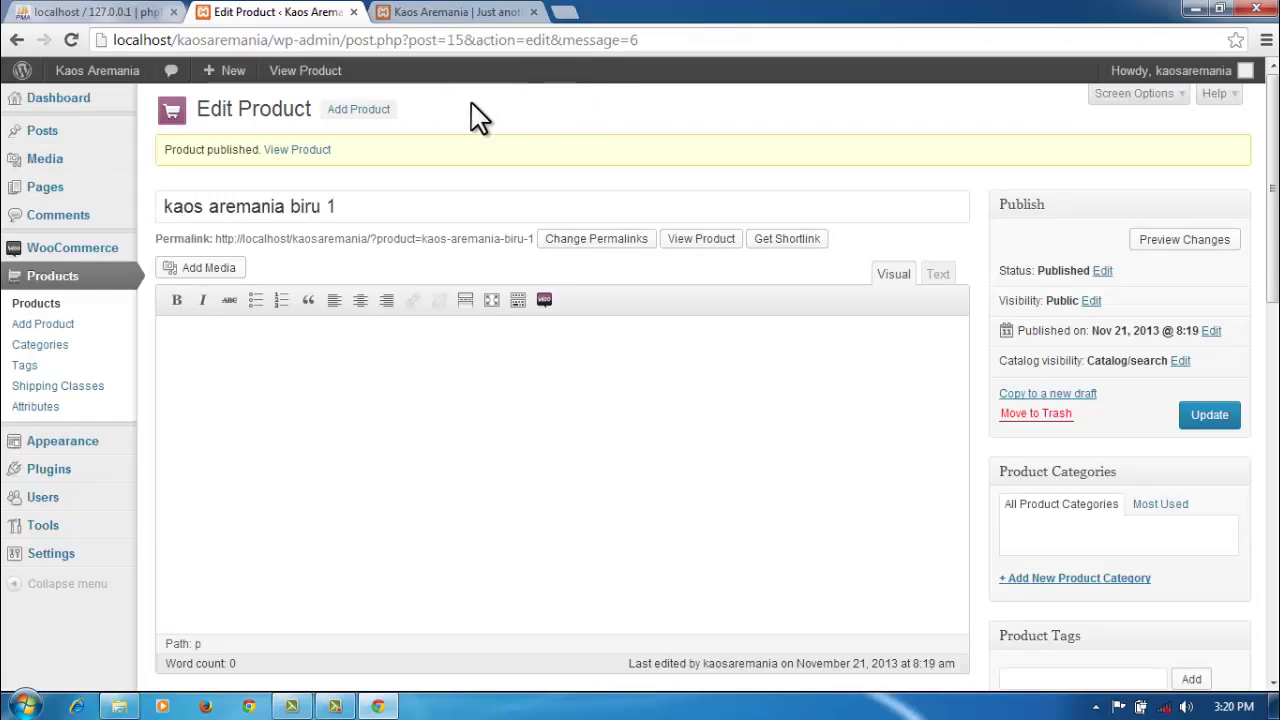
Step: Start a second product titled 'kaos aremania biru 2'
{"action": "left_click", "coordinate": [362, 112]}
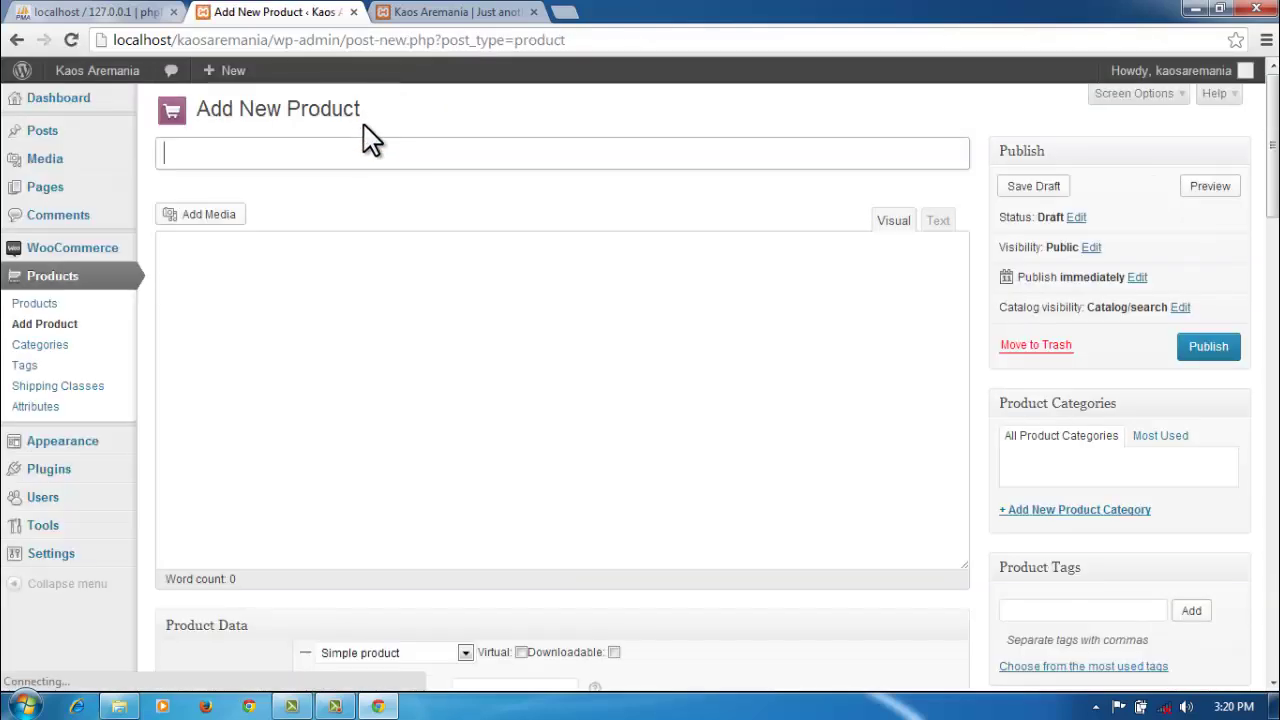
{"action": "left_click", "coordinate": [368, 153]}
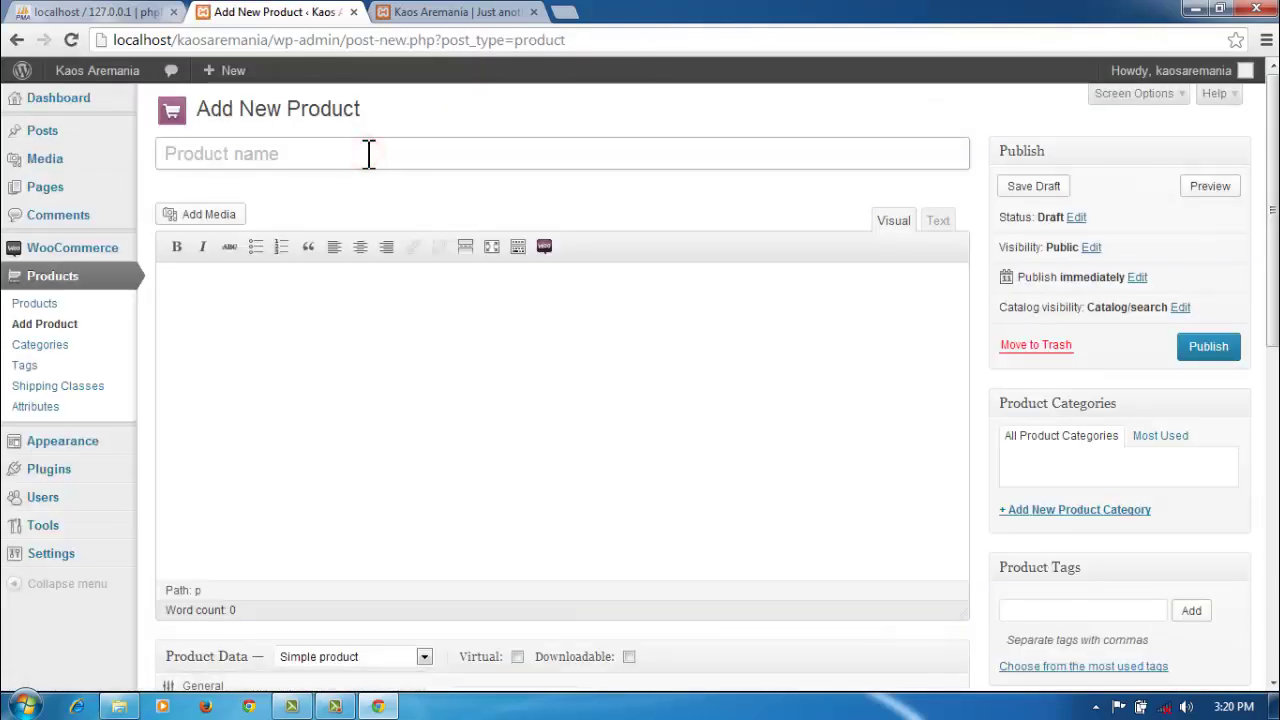
{"action": "type", "text": "kaos are"}
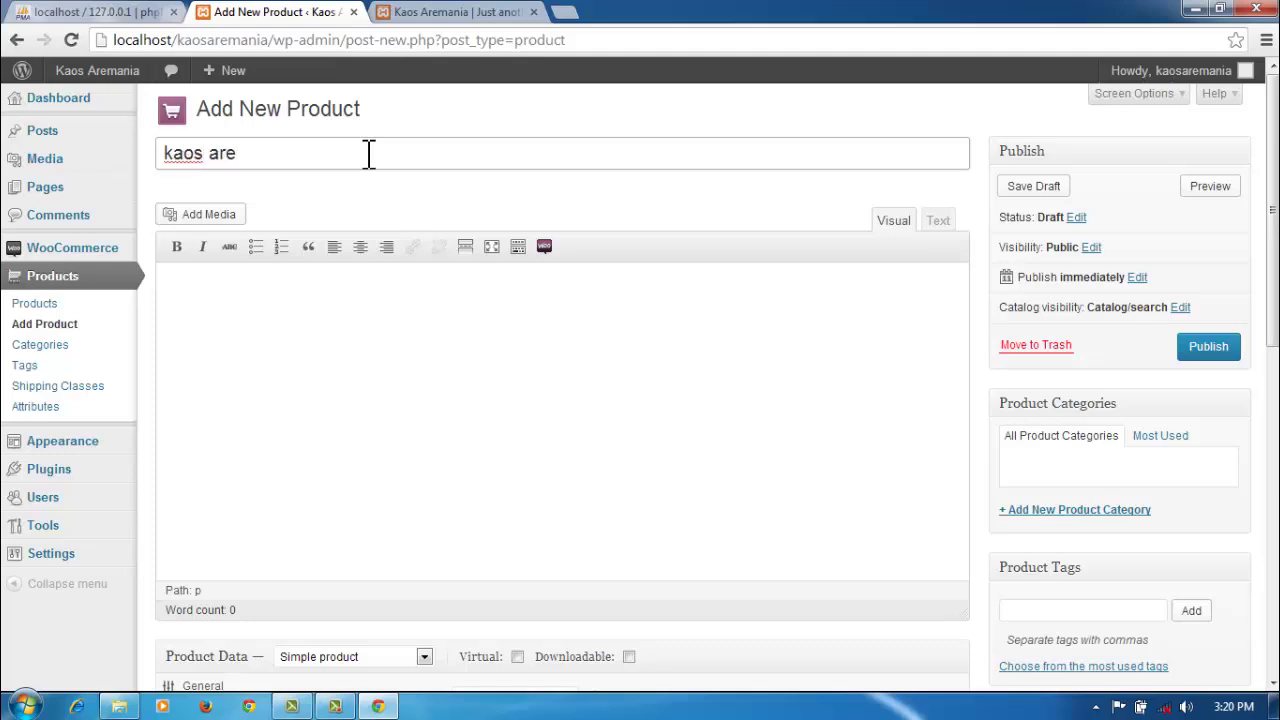
{"action": "type", "text": "mania b"}
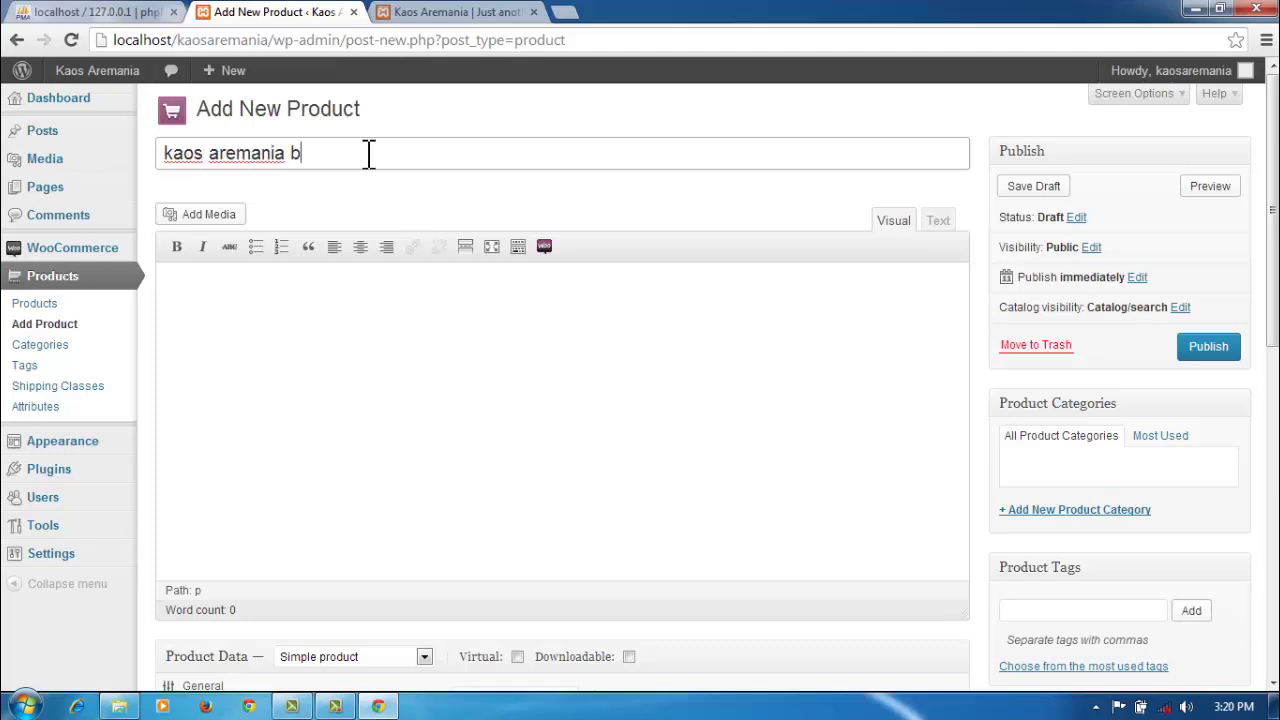
{"action": "type", "text": "iru 2"}
{"action": "left_click_drag", "start_coordinate": [1272, 200], "coordinate": [1274, 430]}
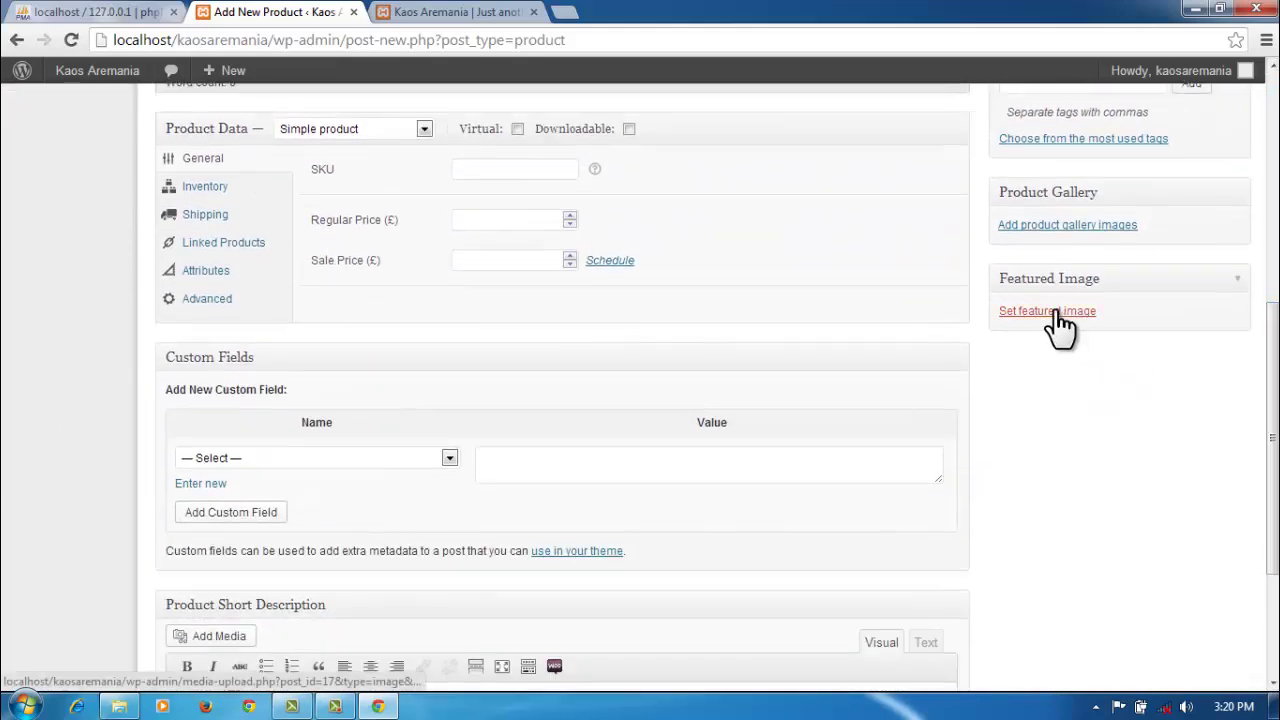
Step: Upload depan7.jpg in the Set Featured Image dialog
{"action": "left_click", "coordinate": [1050, 316]}
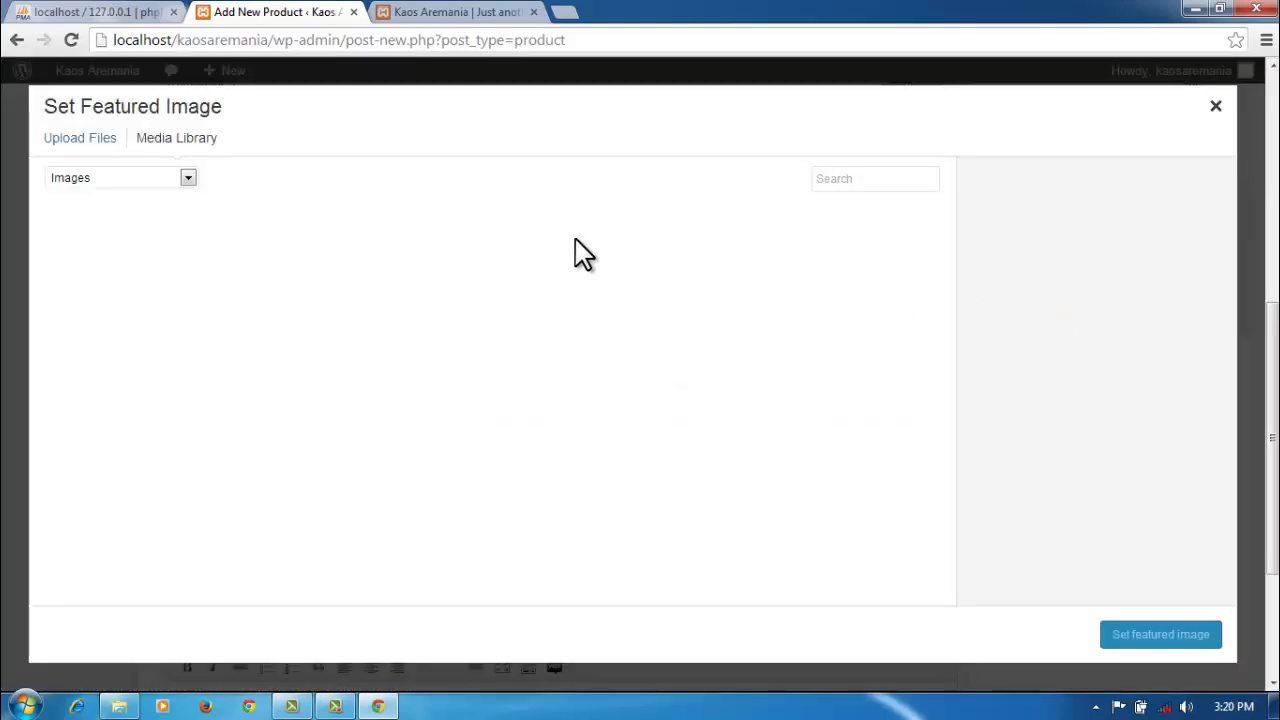
{"action": "left_click", "coordinate": [80, 140]}
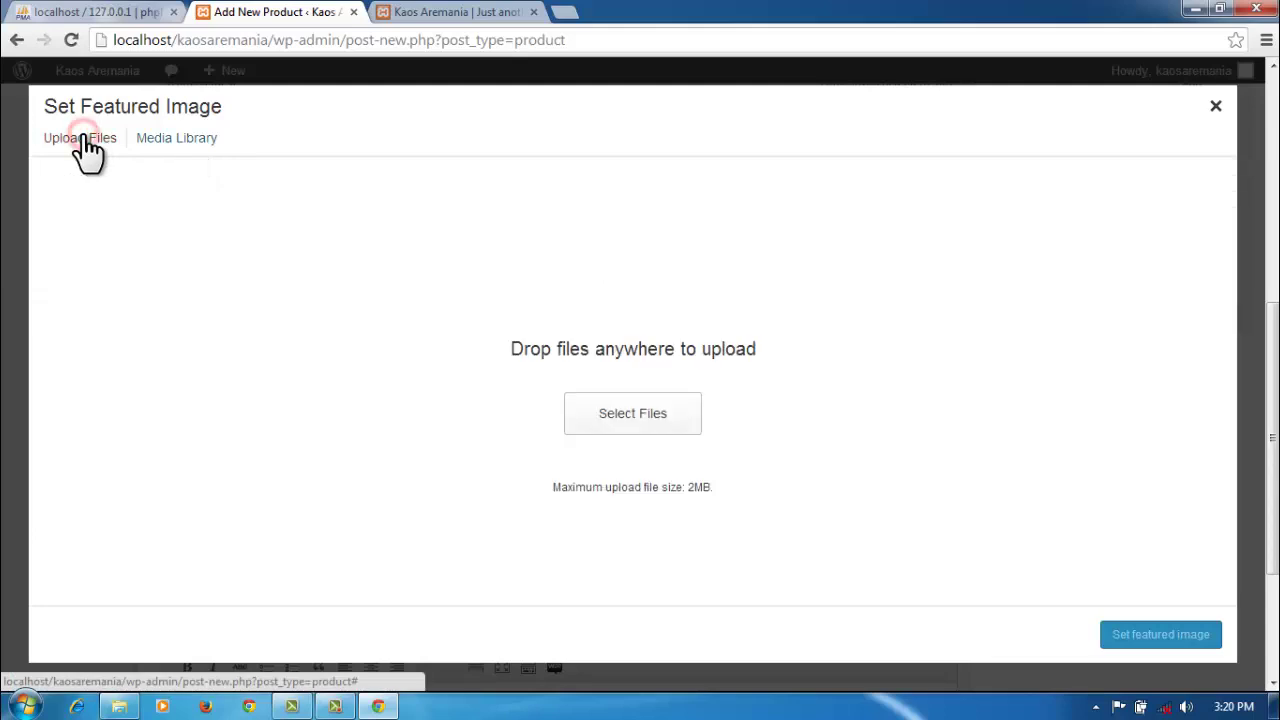
{"action": "left_click", "coordinate": [626, 416]}
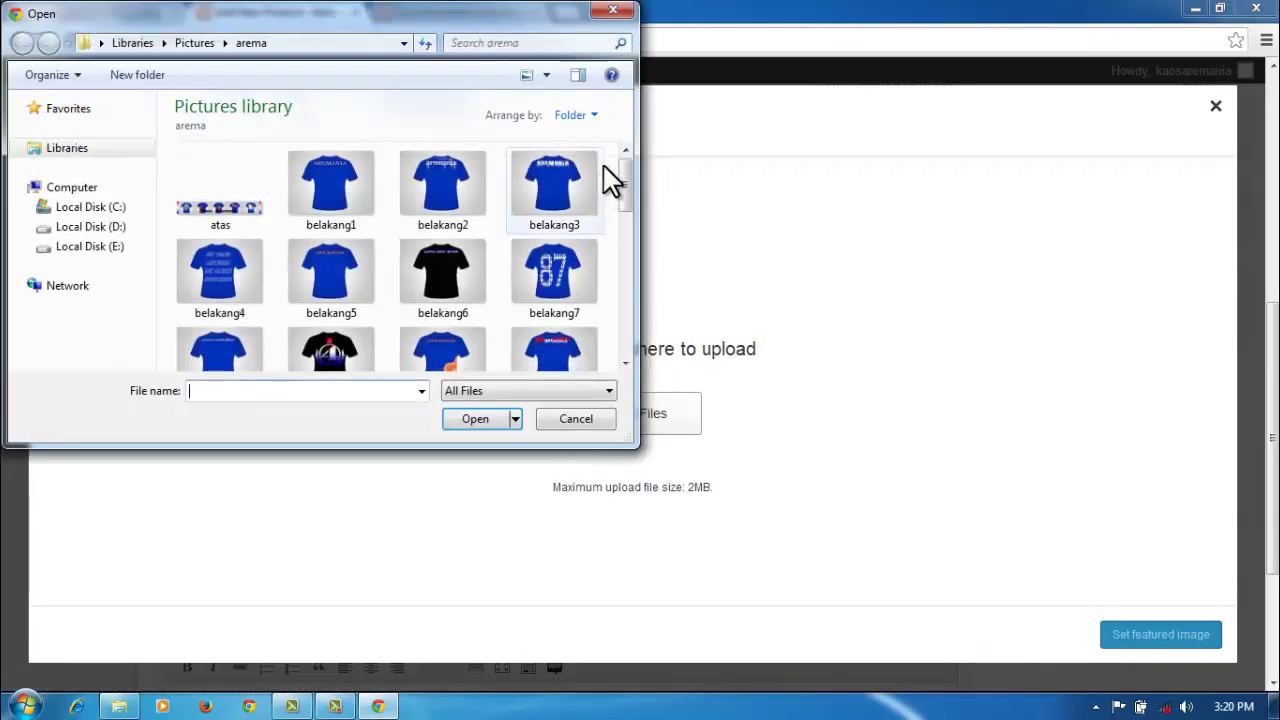
{"action": "left_click", "coordinate": [625, 170]}
{"action": "left_click_drag", "start_coordinate": [625, 167], "coordinate": [618, 266]}
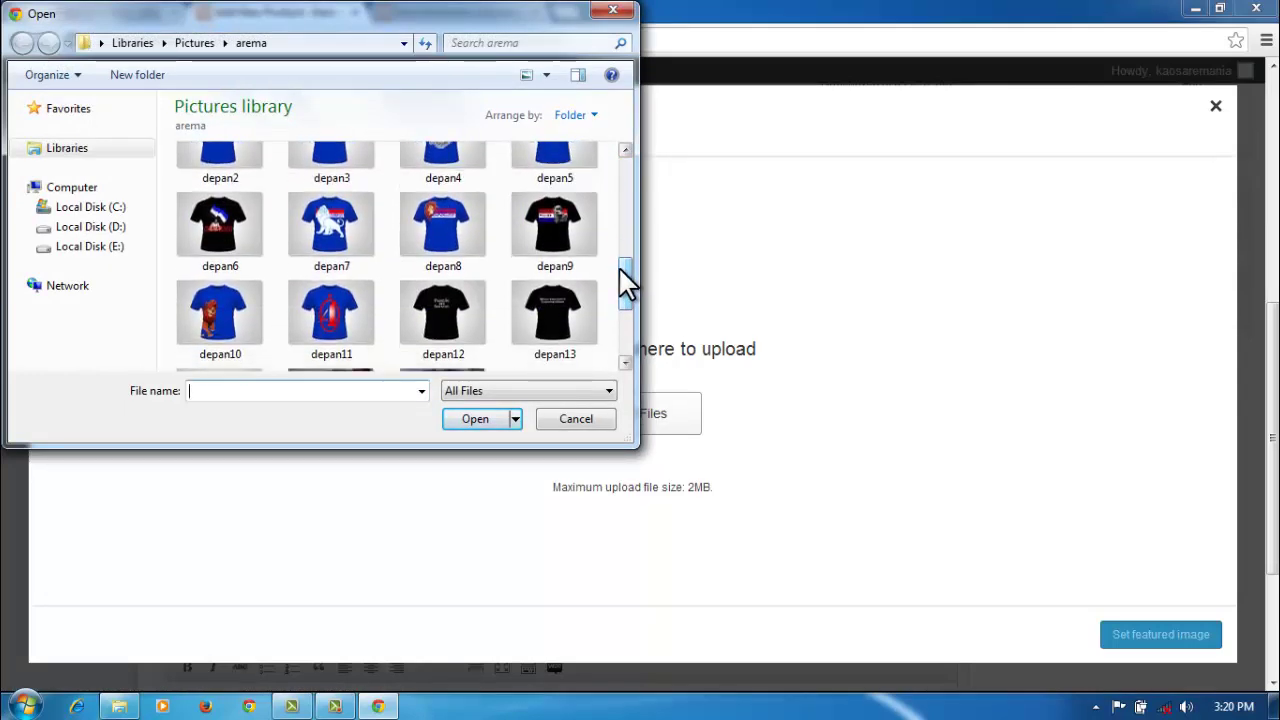
{"action": "left_click", "coordinate": [325, 235]}
{"action": "left_click", "coordinate": [494, 419]}
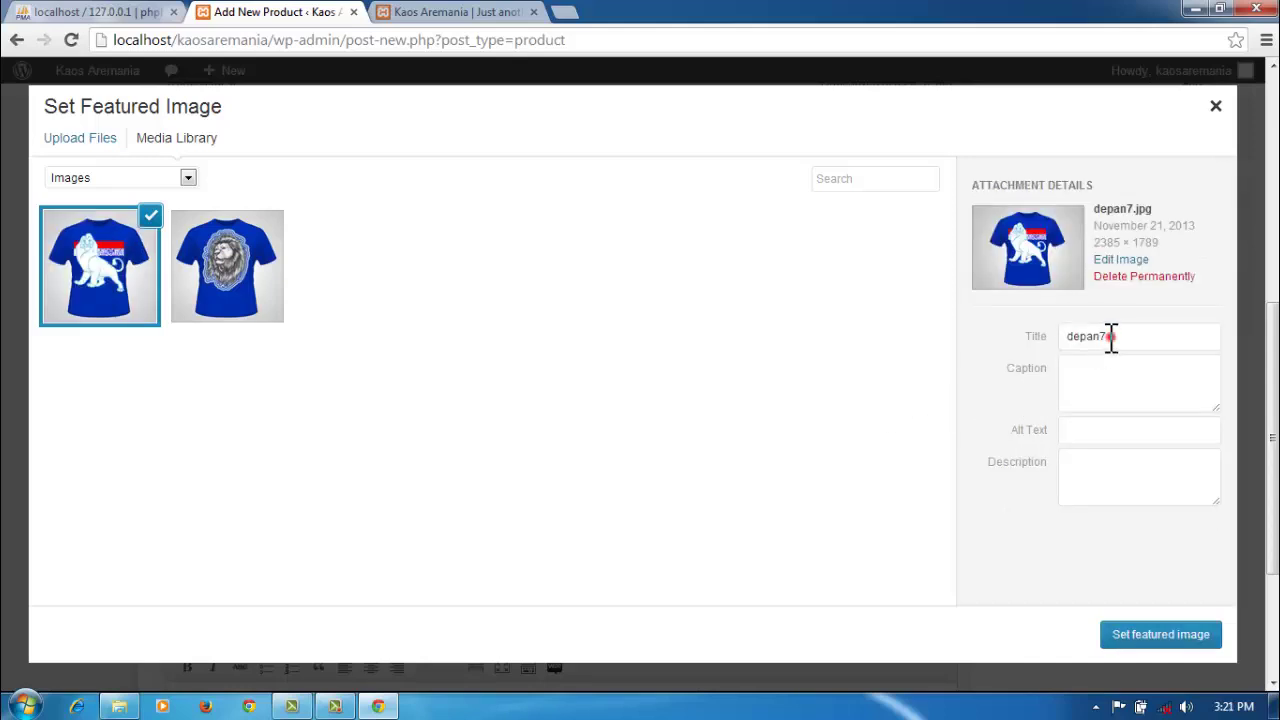
Step: Set depan7.jpg's title, caption, alt text and description to 'kaos aremania biru 2'
{"action": "left_click_drag", "start_coordinate": [1108, 337], "coordinate": [1060, 345]}
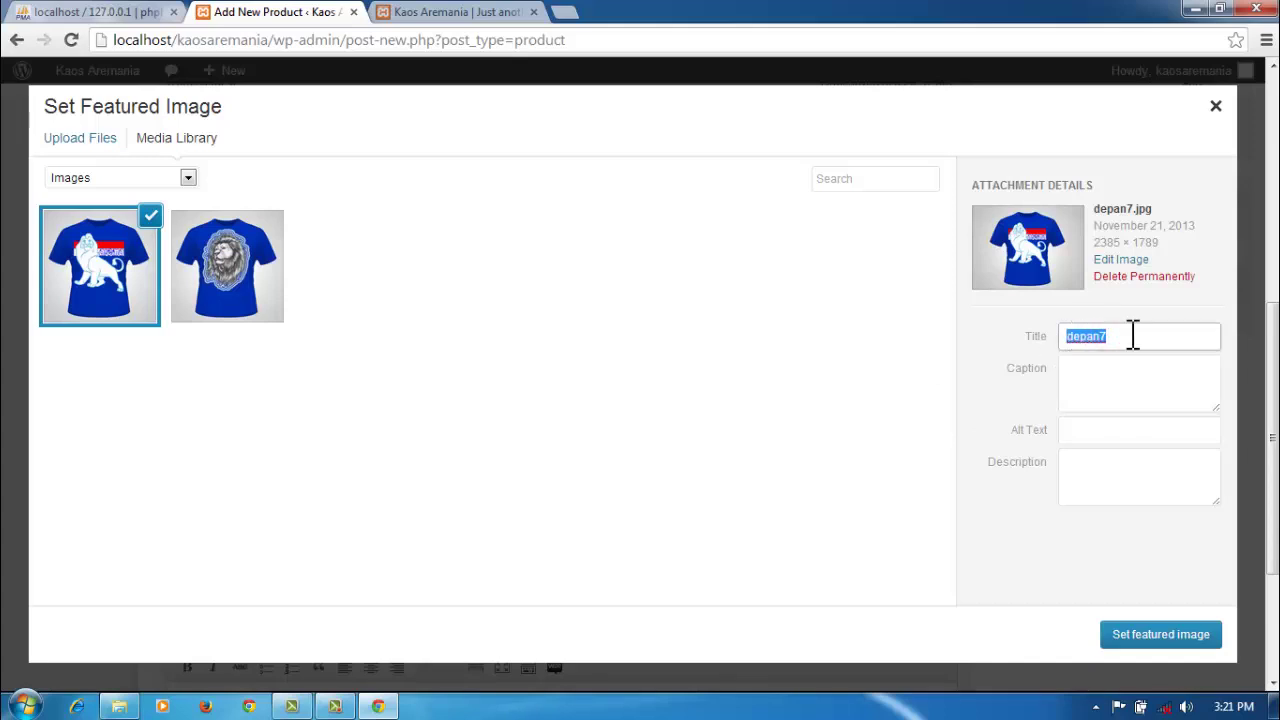
{"action": "type", "text": "kaos aremania biru 1"}
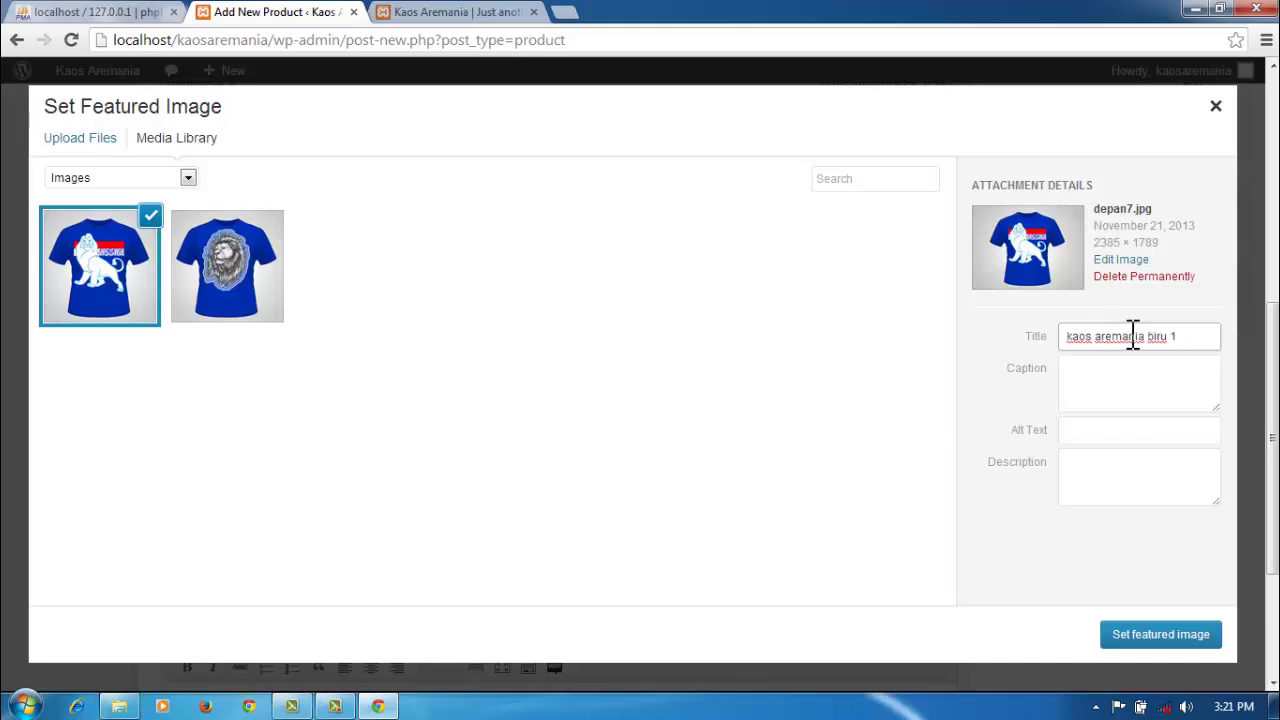
{"action": "key", "text": "BackSpace"}
{"action": "type", "text": "2"}
{"action": "left_click", "coordinate": [1103, 367]}
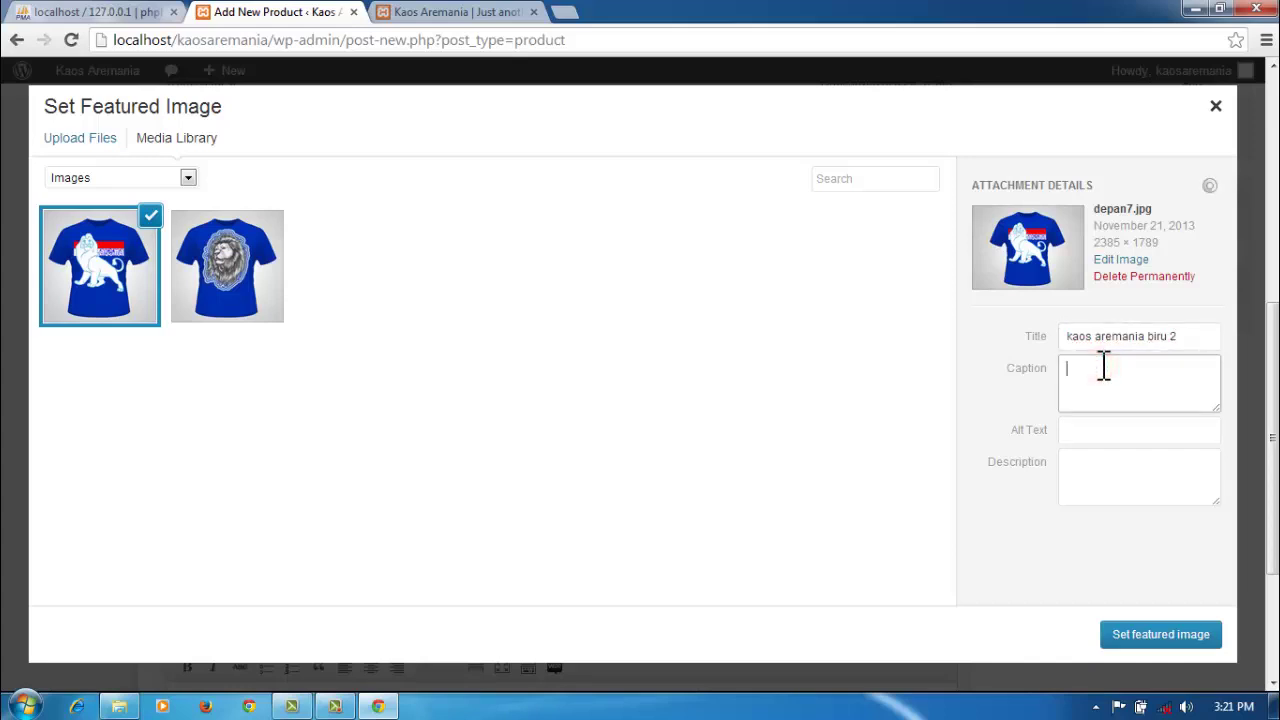
{"action": "type", "text": "kaos aremania biru 1"}
{"action": "key", "text": "BackSpace"}
{"action": "type", "text": "2"}
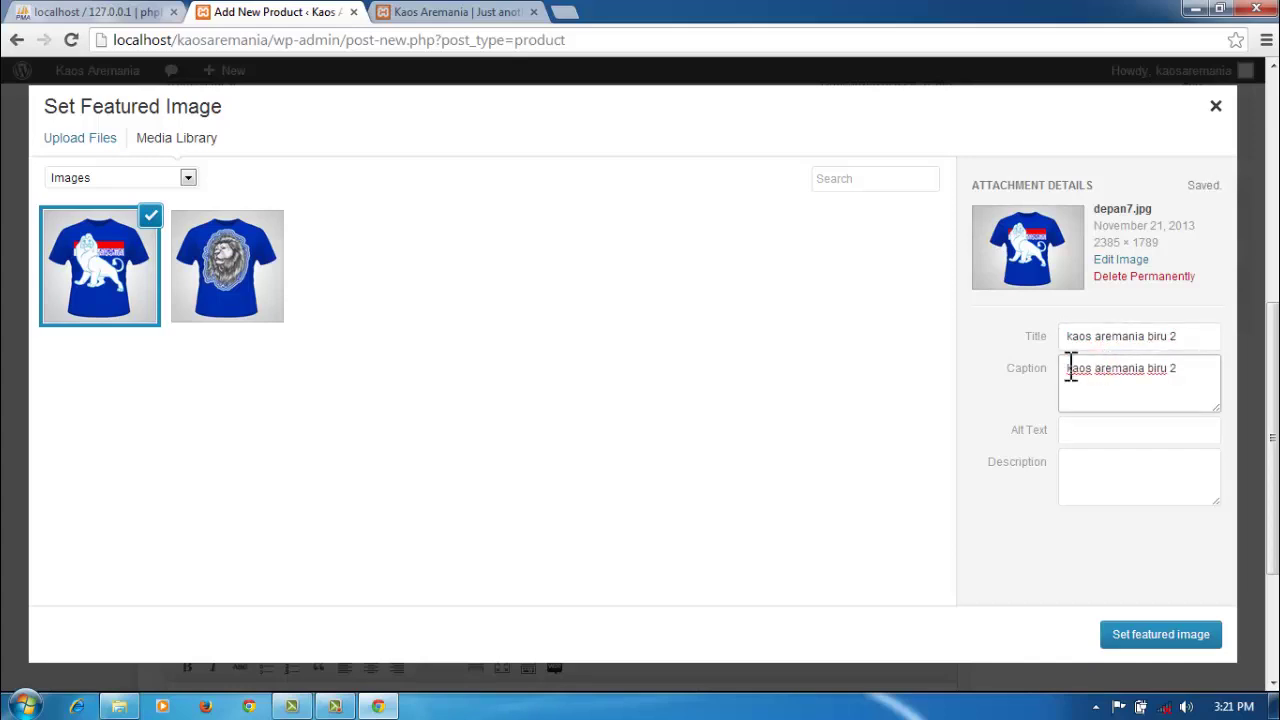
{"action": "left_click", "coordinate": [1101, 431]}
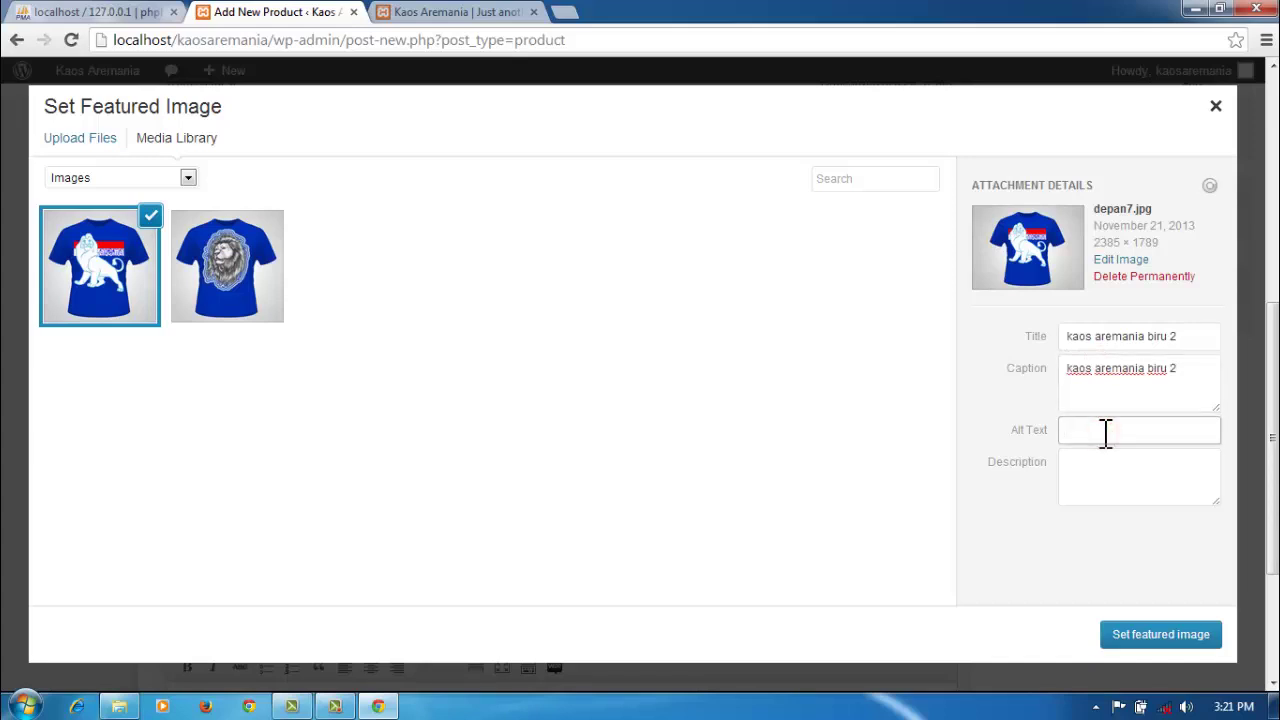
{"action": "type", "text": "kaos aremania biru 1"}
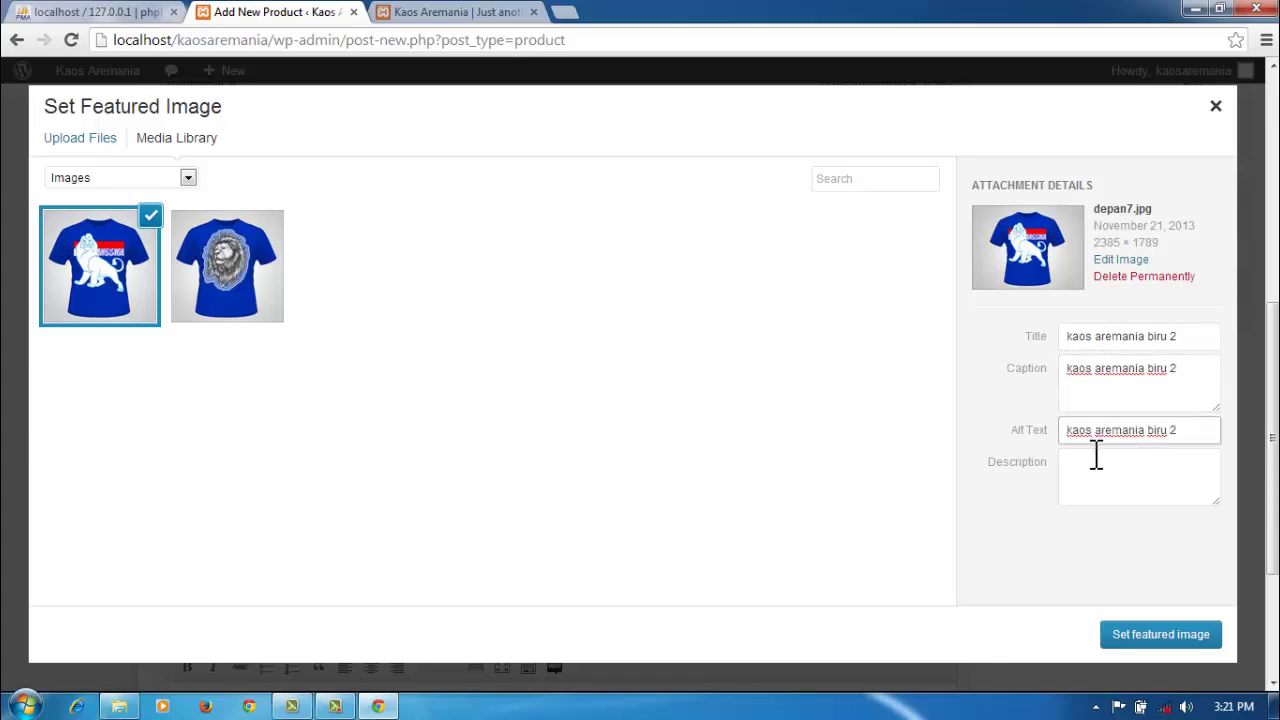
{"action": "left_click", "coordinate": [1090, 455]}
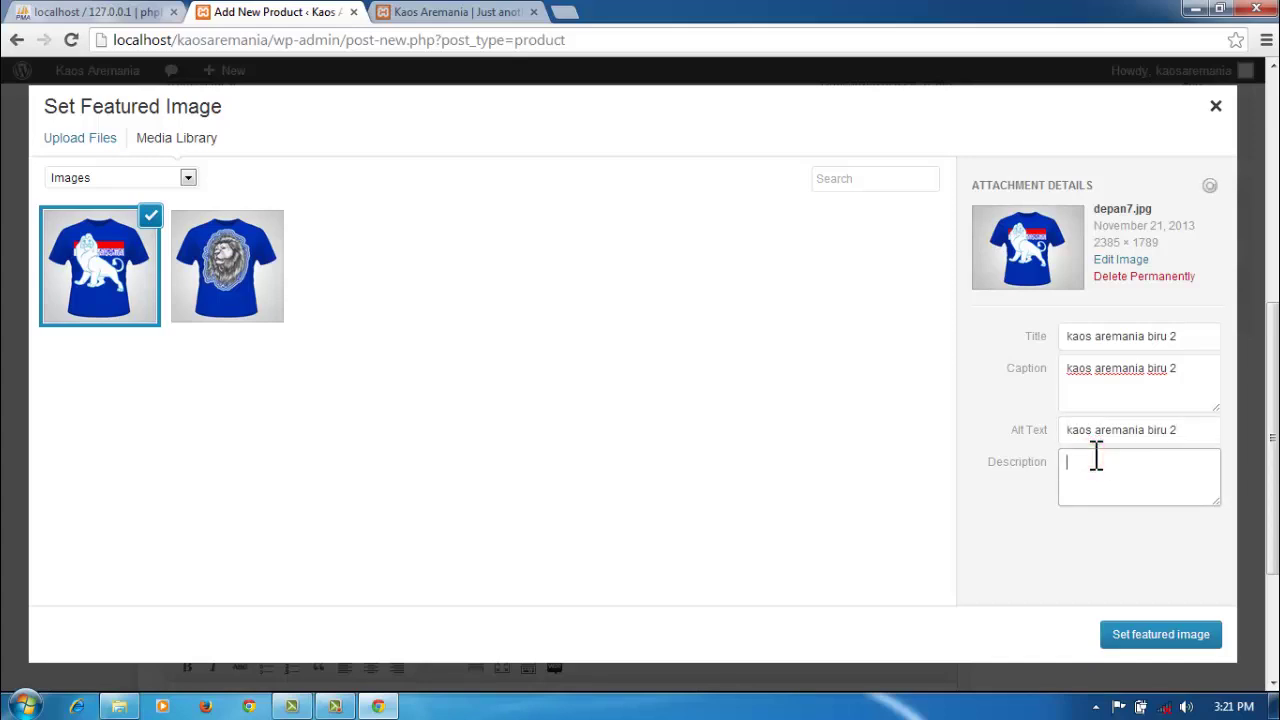
{"action": "type", "text": "kaos aremania biru 1"}
Step: Make depan7.jpg featured, set regular and sale prices to 70000, and publish kaos aremania biru 2
{"action": "left_click", "coordinate": [1130, 638]}
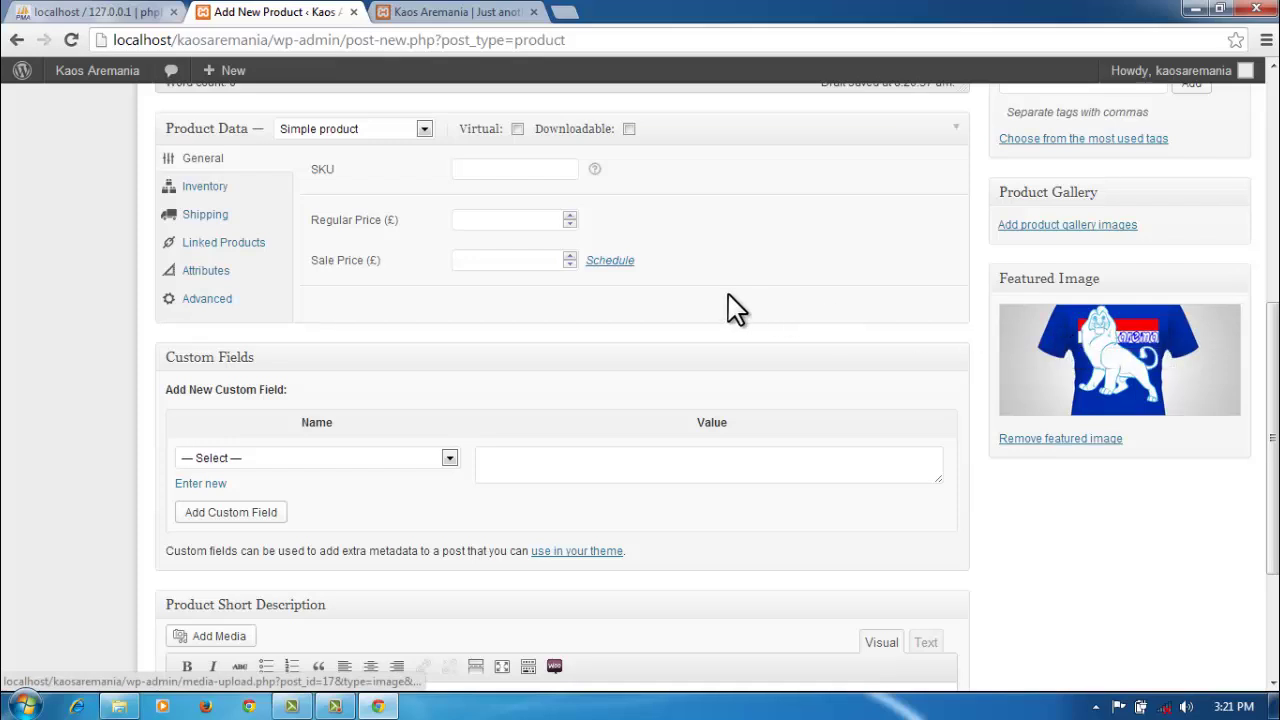
{"action": "left_click", "coordinate": [534, 220]}
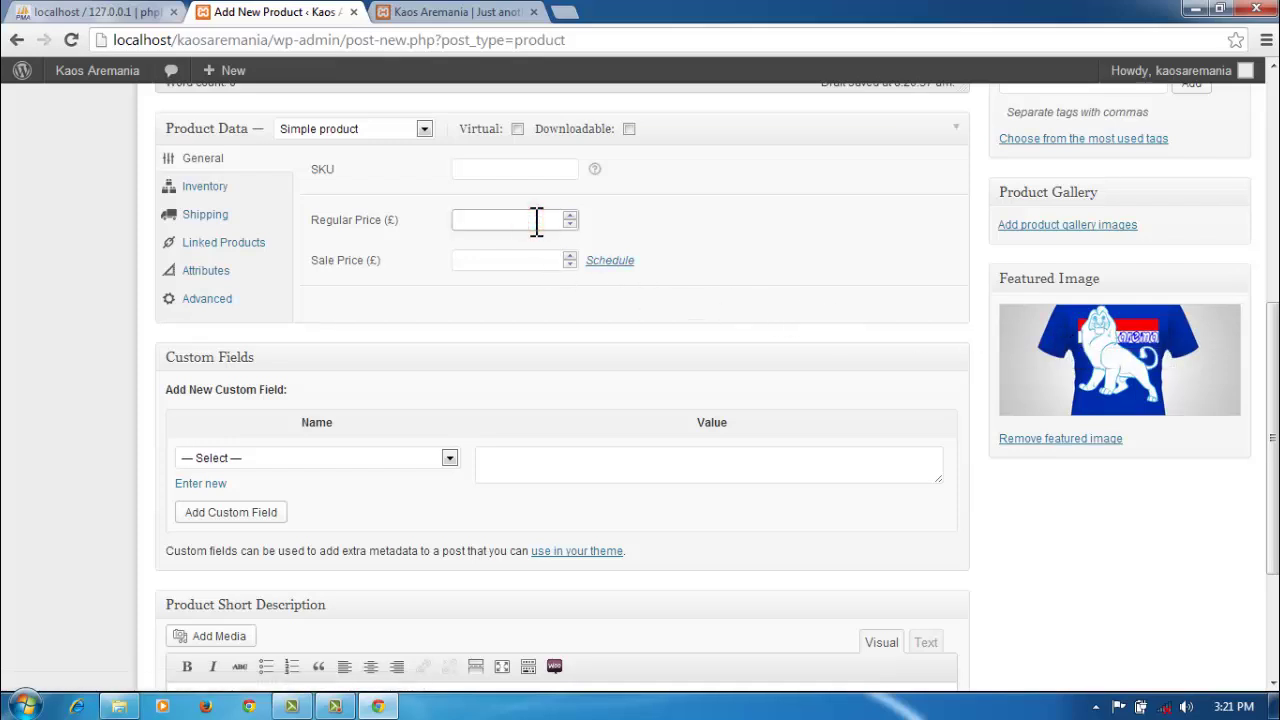
{"action": "type", "text": "0000"}
{"action": "left_click", "coordinate": [491, 262]}
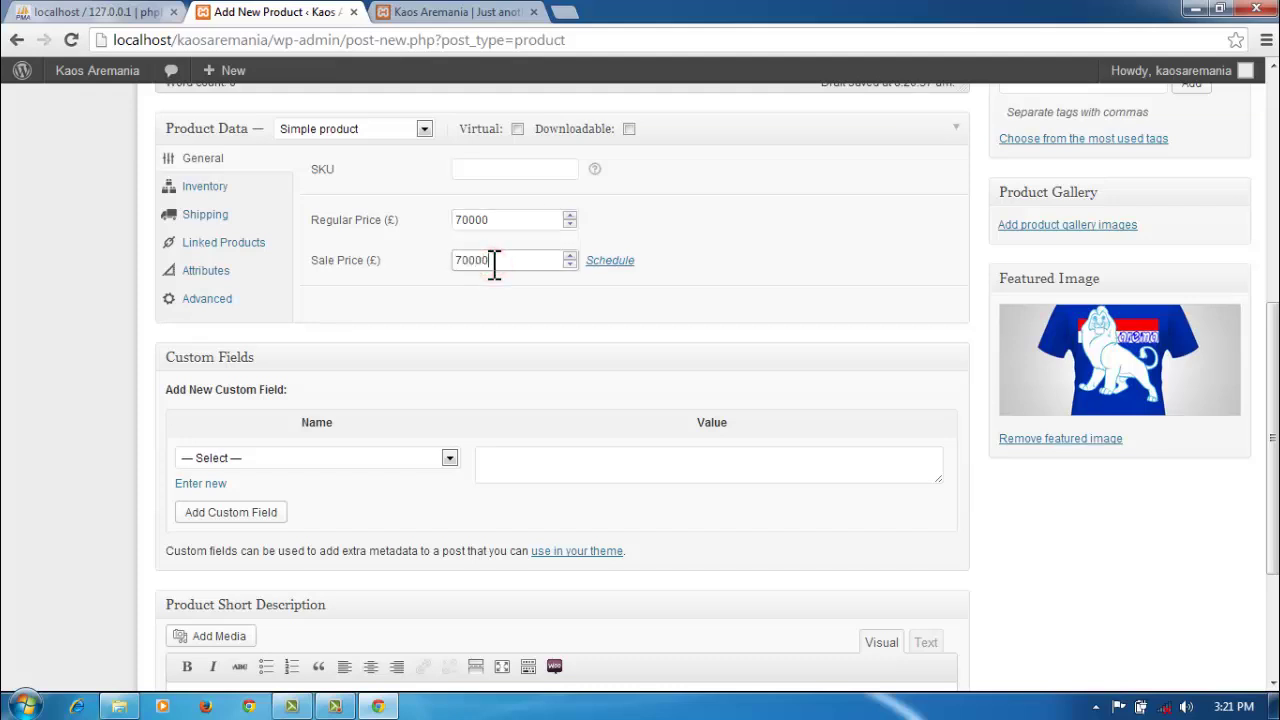
{"action": "scroll", "coordinate": [1143, 566], "scroll_direction": "up", "scroll_amount": 5}
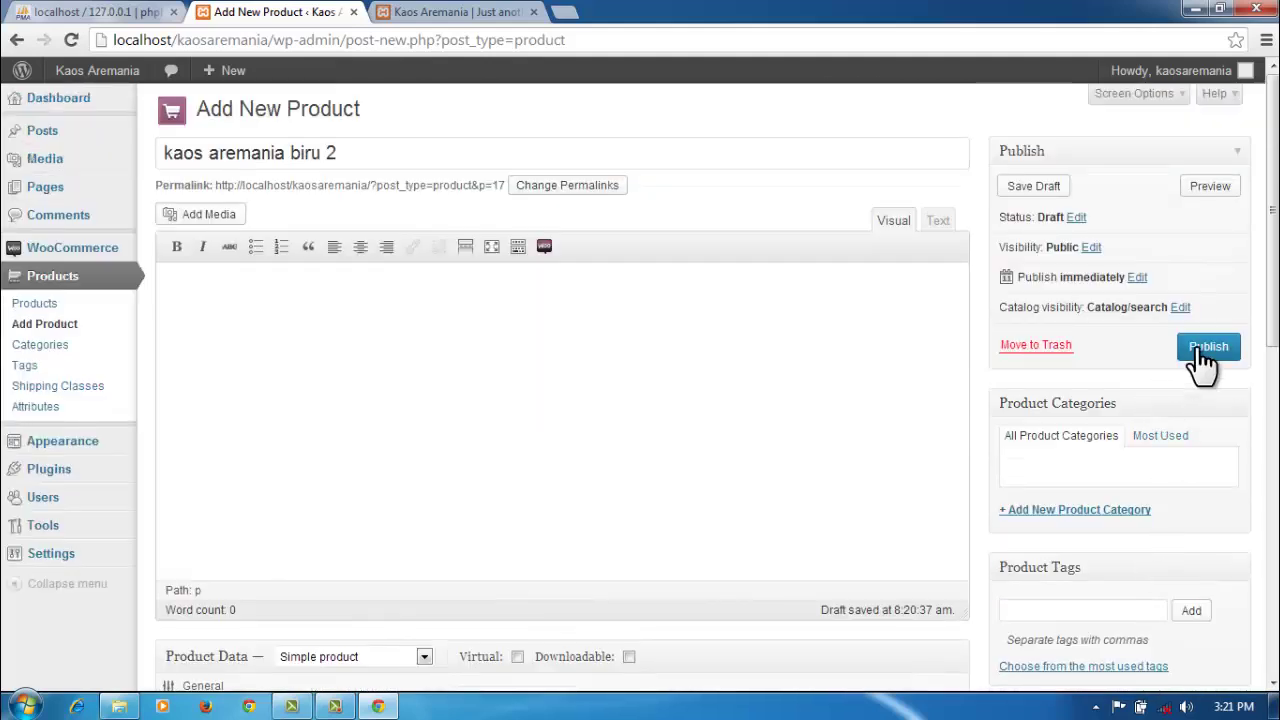
{"action": "left_click", "coordinate": [1206, 350]}
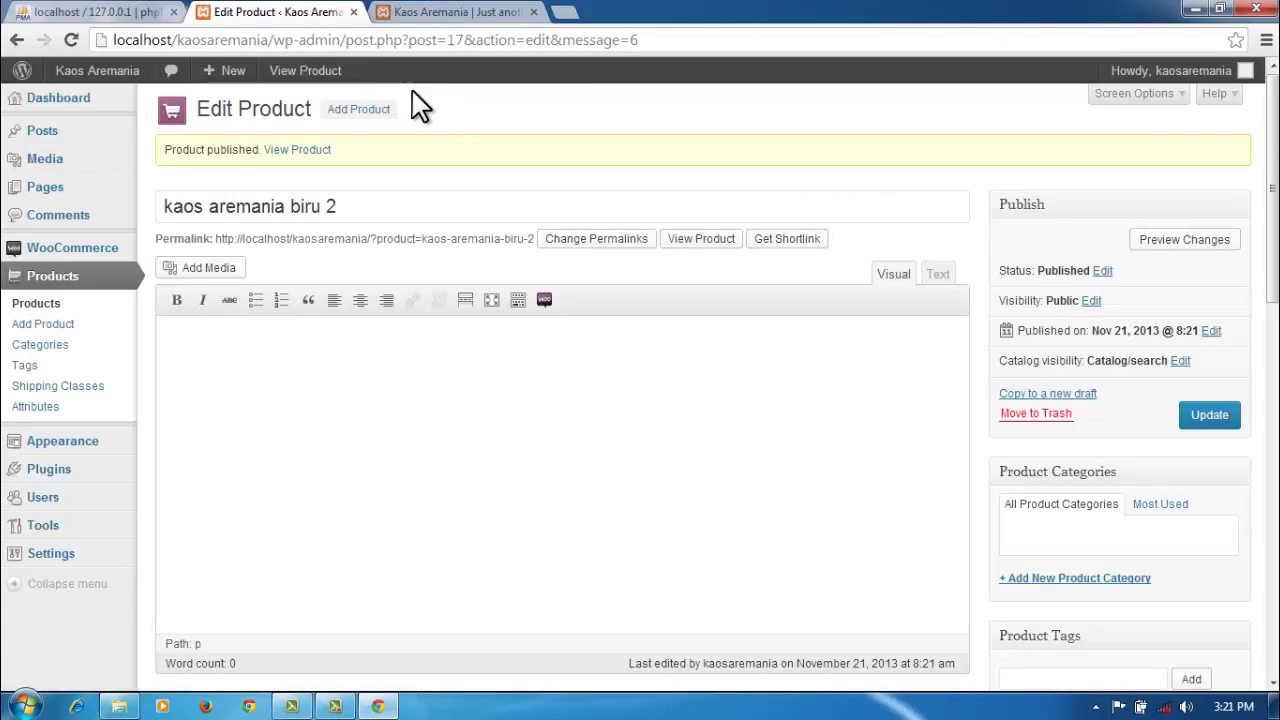
Step: Start a third product titled 'kaos aremania biru 3'
{"action": "left_click", "coordinate": [368, 112]}
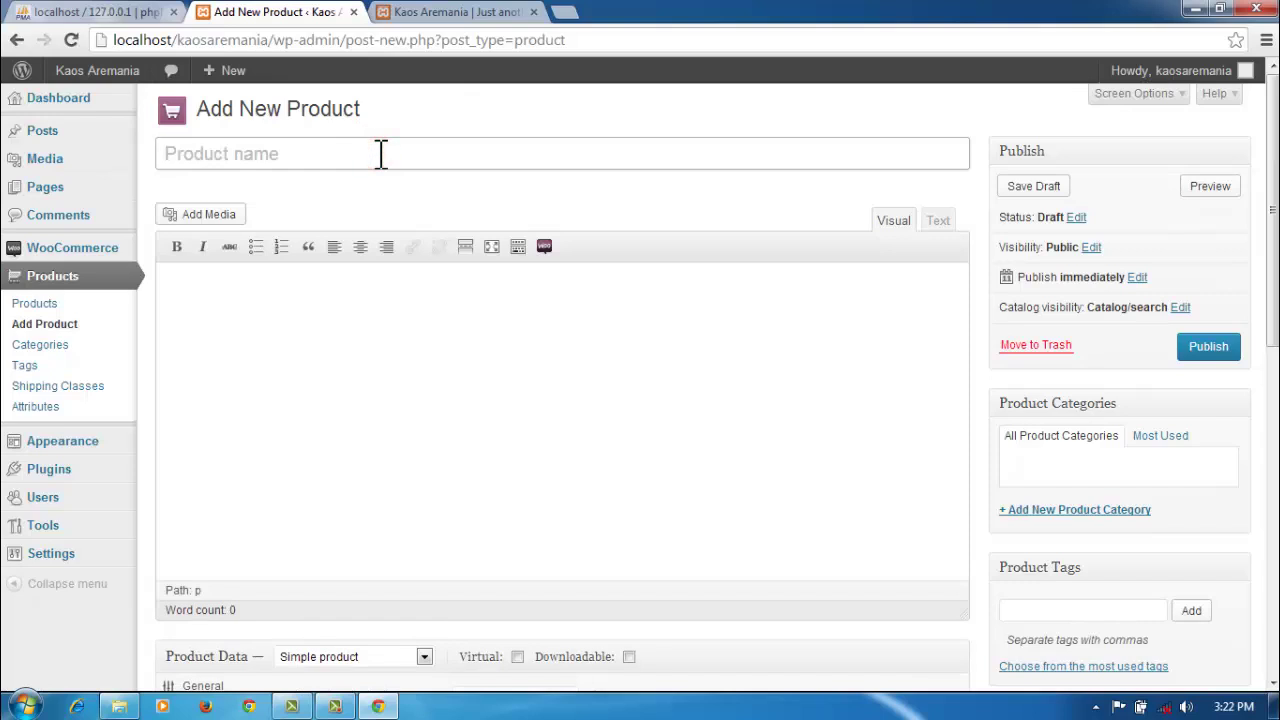
{"action": "type", "text": "kaos ar"}
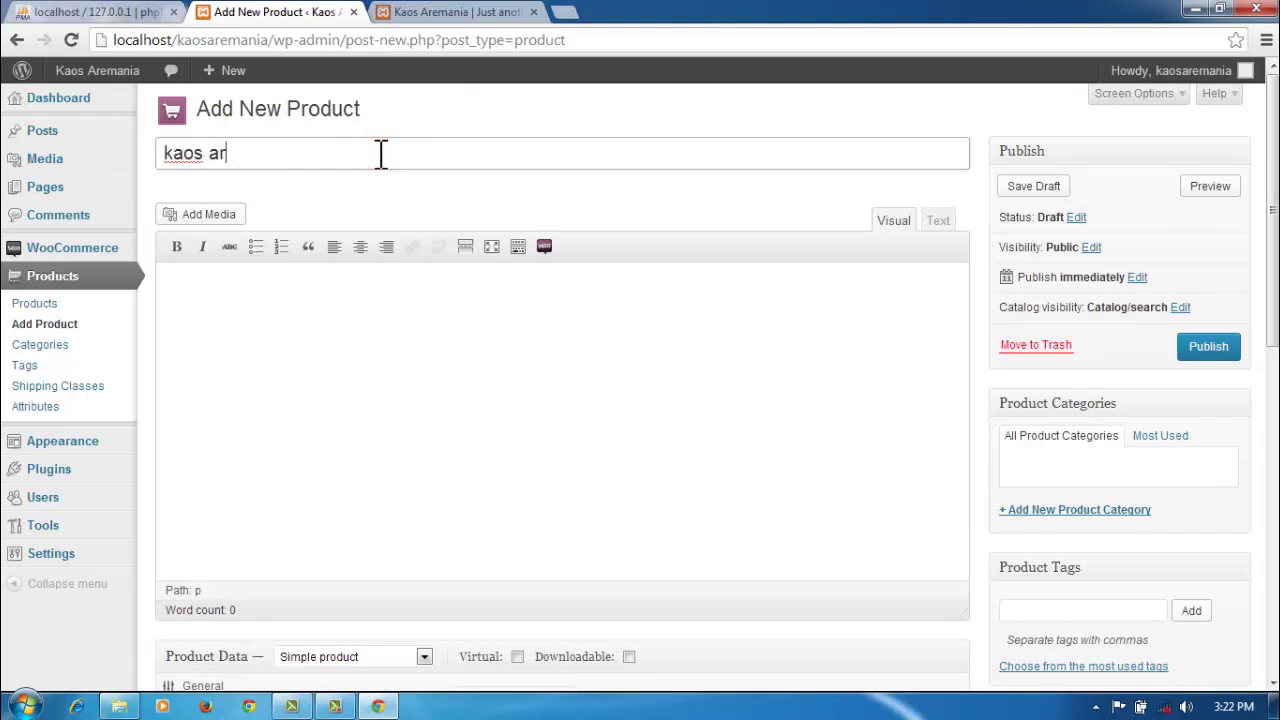
{"action": "type", "text": "emania"}
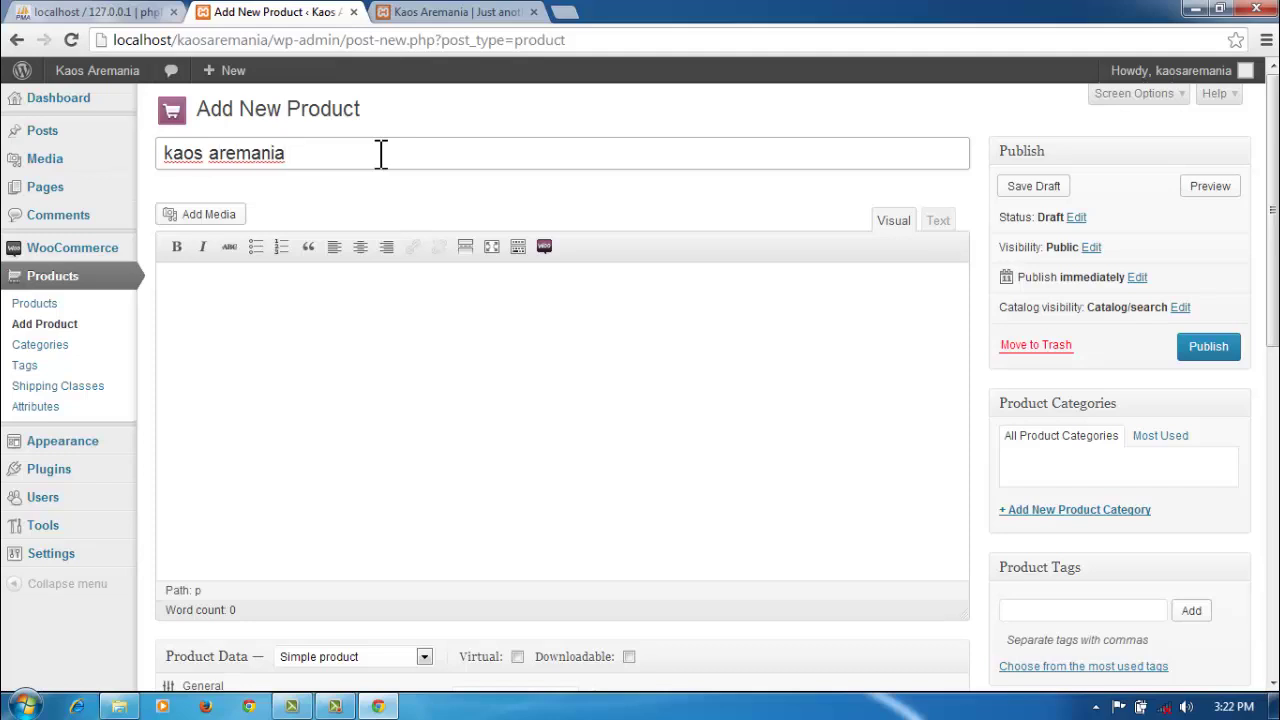
{"action": "type", "text": " biru 3"}
{"action": "left_click_drag", "start_coordinate": [1274, 234], "coordinate": [1270, 410]}
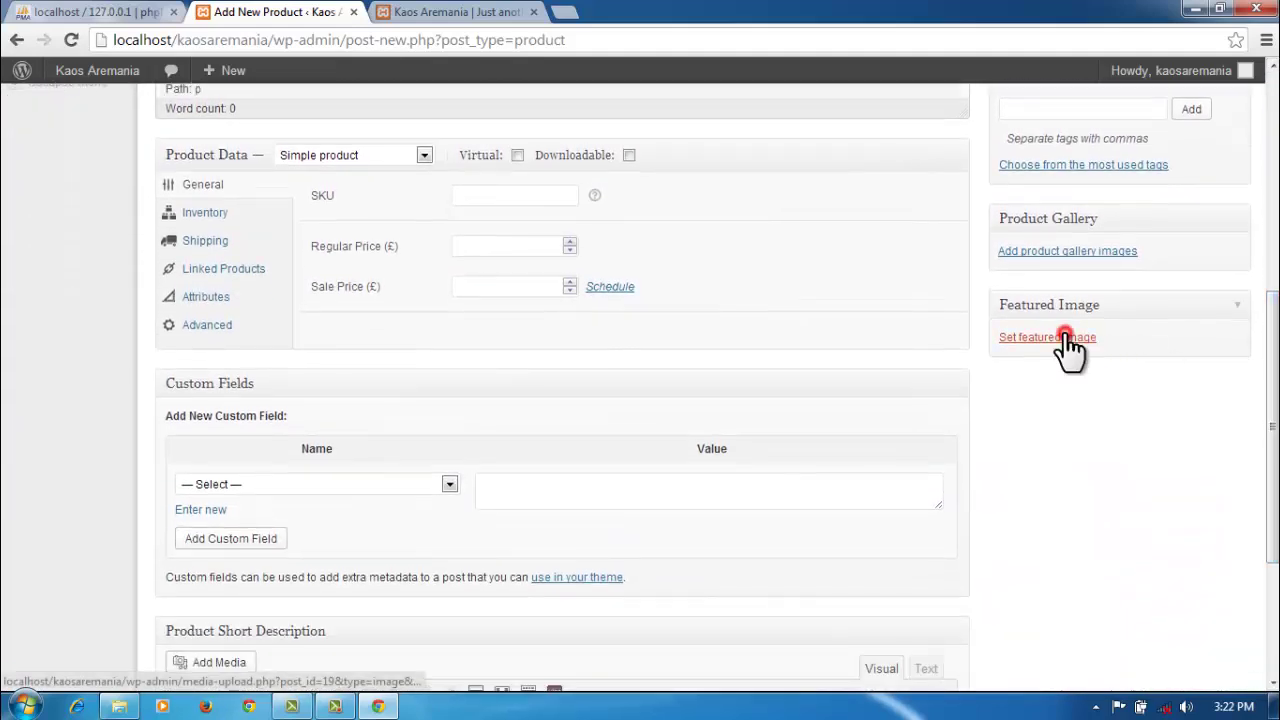
Step: Upload depan8.jpg from the computer as the product's featured image candidate
{"action": "left_click", "coordinate": [1062, 337]}
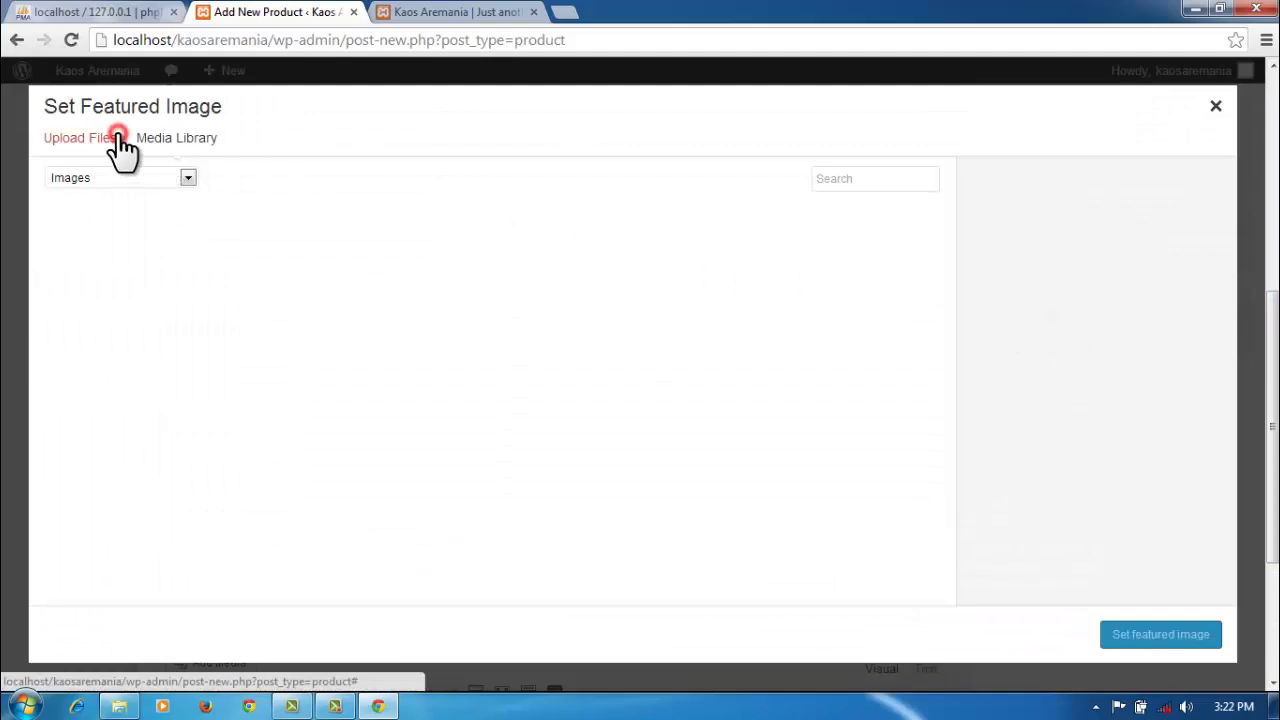
{"action": "left_click", "coordinate": [113, 140]}
{"action": "left_click", "coordinate": [652, 415]}
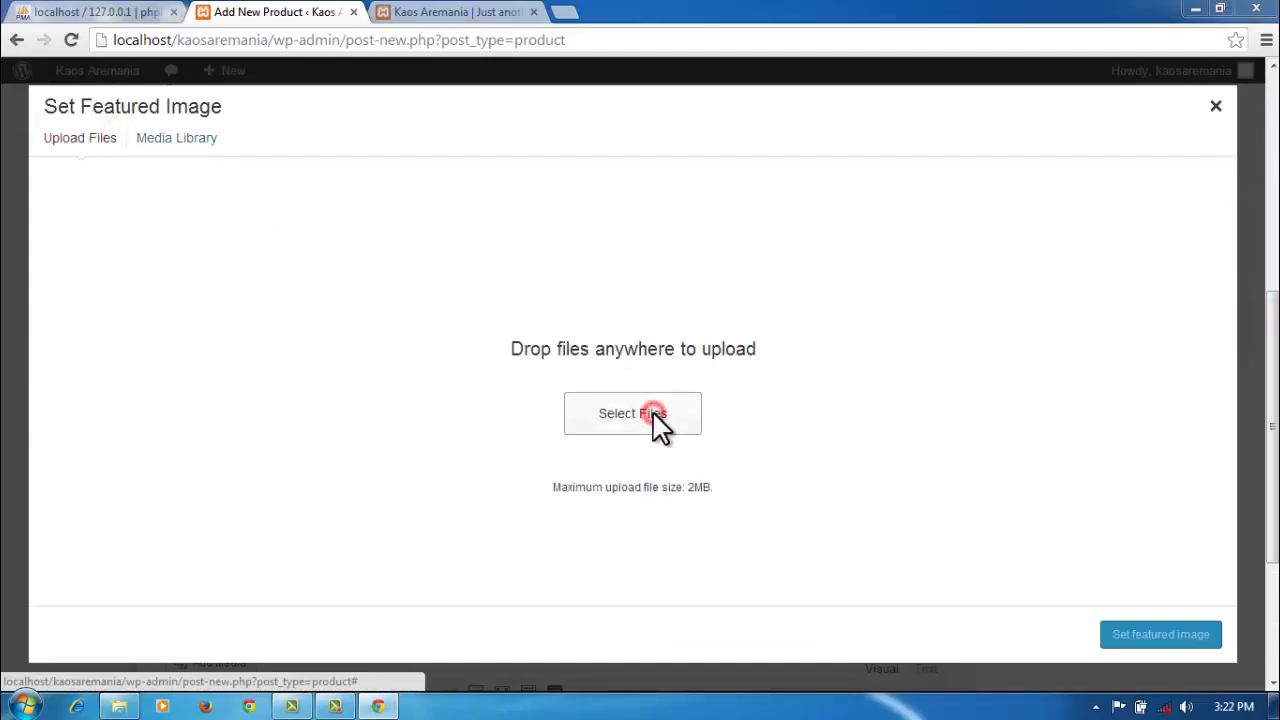
{"action": "left_click_drag", "start_coordinate": [623, 178], "coordinate": [618, 278]}
{"action": "left_click", "coordinate": [424, 249]}
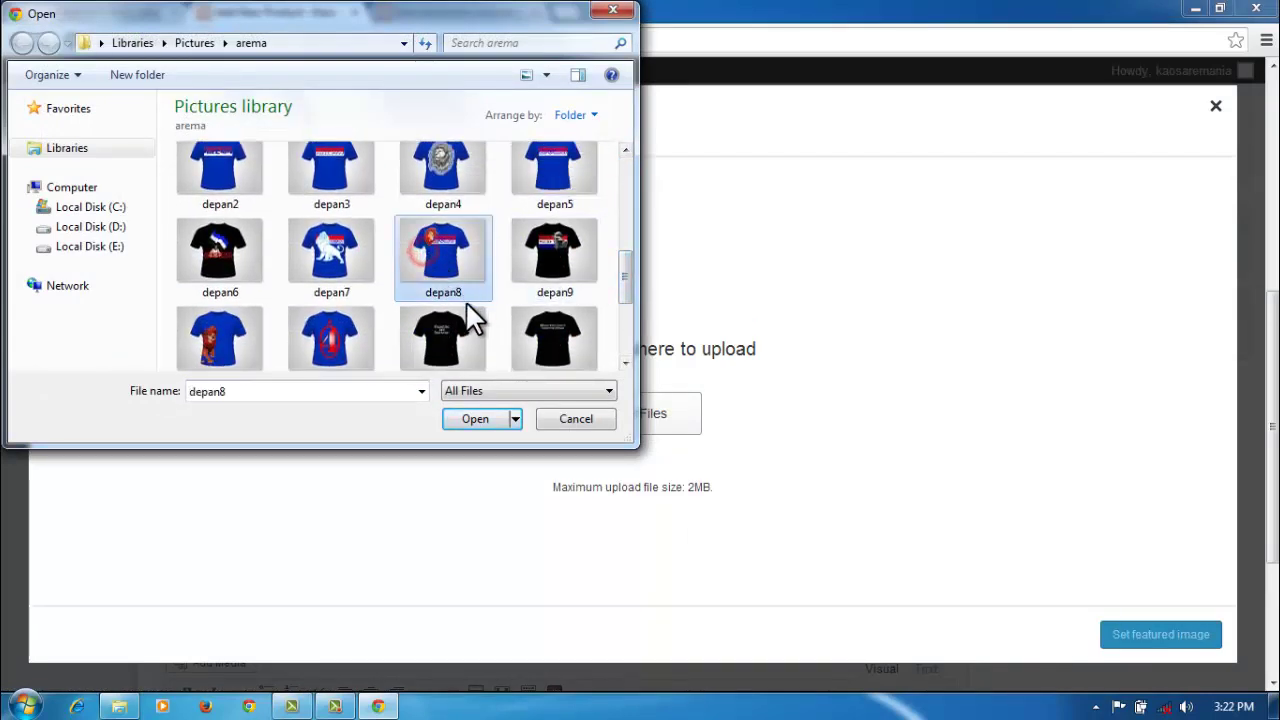
{"action": "left_click", "coordinate": [470, 422]}
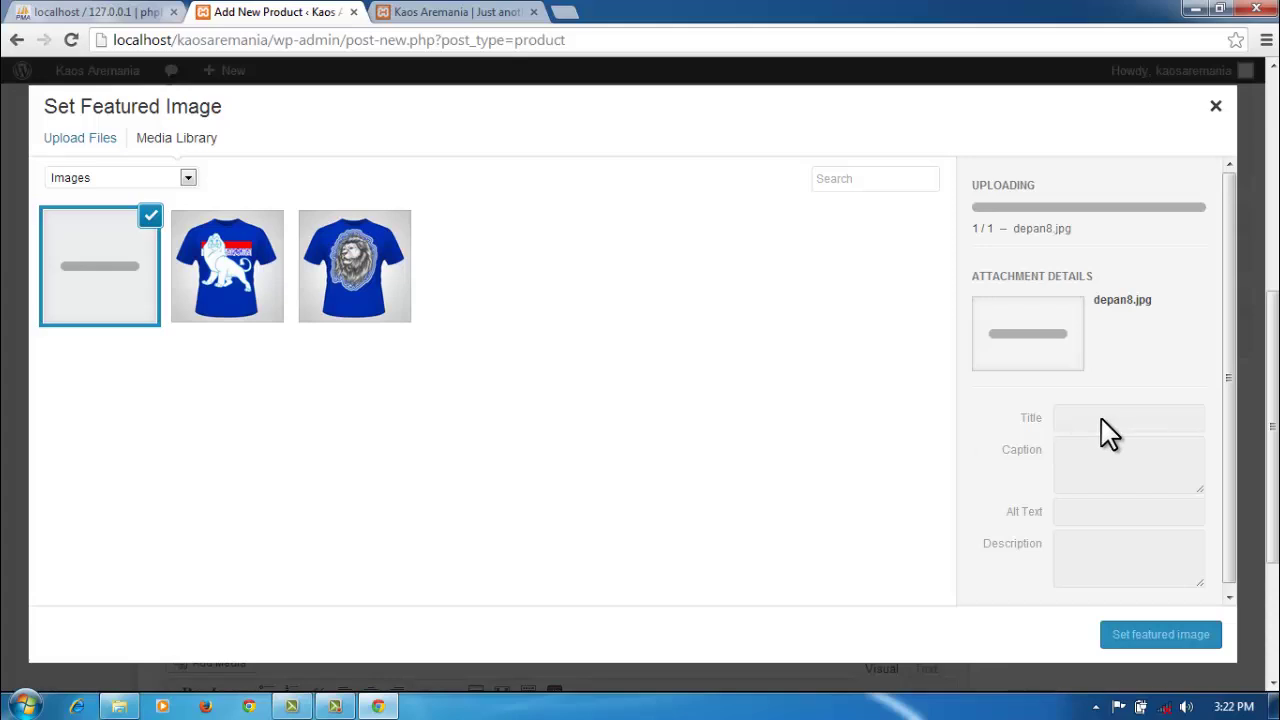
Step: Title the image 'kaos aremania biru 1' and set its caption to 'kaos aremania biru 3'
{"action": "left_click_drag", "start_coordinate": [1126, 340], "coordinate": [1100, 340]}
{"action": "type", "text": "kaos aremania biru 1"}
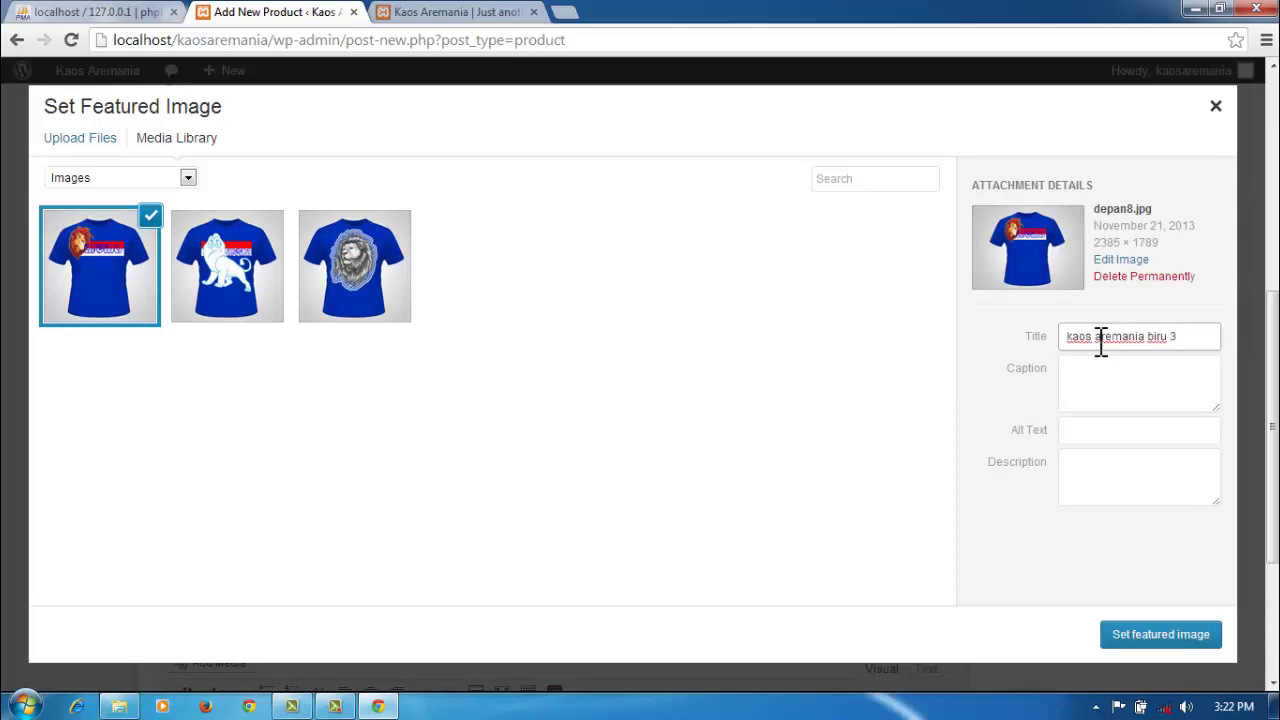
{"action": "left_click", "coordinate": [1111, 386]}
{"action": "type", "text": "kaos aremania biru 1"}
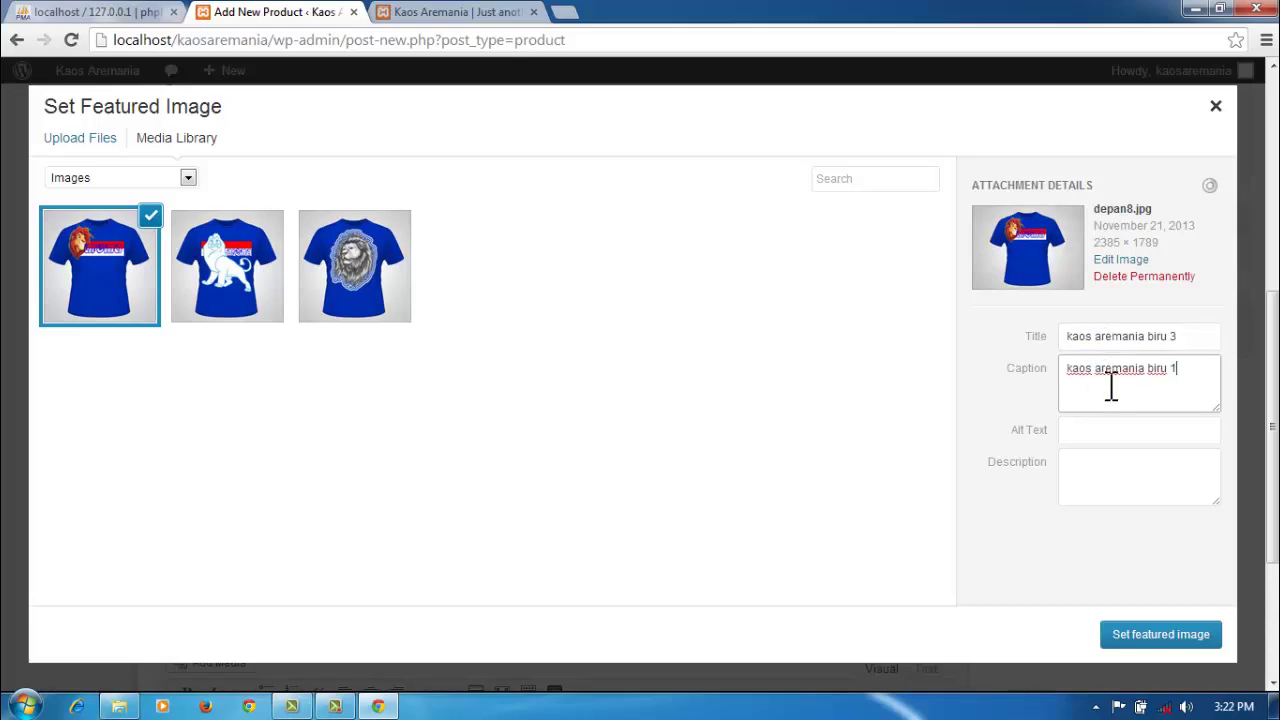
{"action": "key", "text": "BackSpace"}
{"action": "type", "text": "3"}
Step: Set alt text and description to 'kaos aremania biru 3' and confirm as featured image
{"action": "left_click", "coordinate": [1101, 432]}
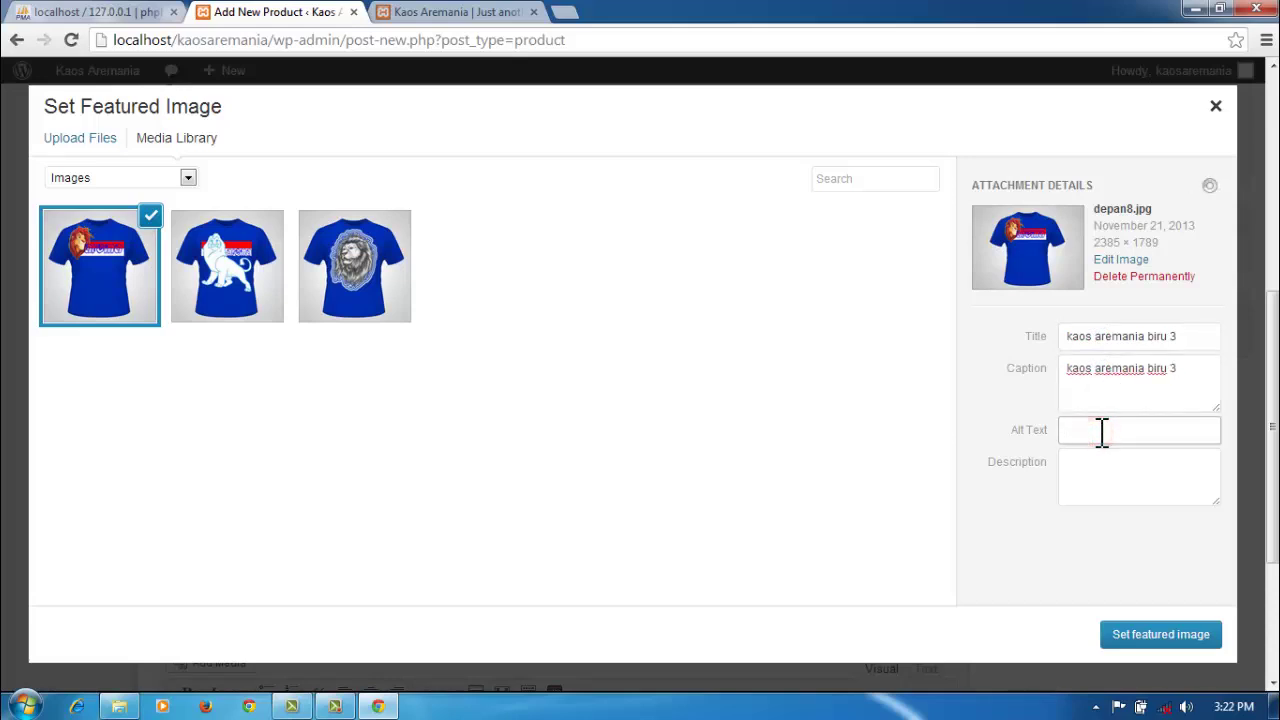
{"action": "type", "text": "kaos aremania biru 1"}
{"action": "key", "text": "BackSpace"}
{"action": "type", "text": "3"}
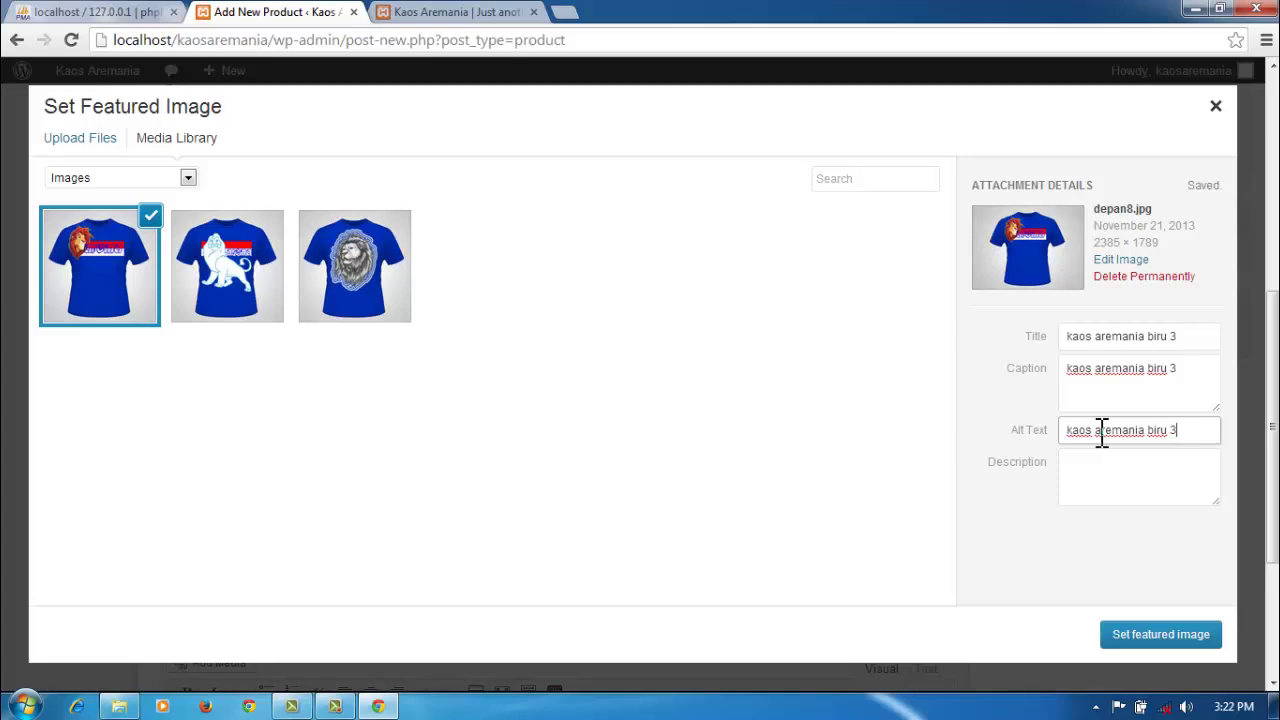
{"action": "left_click", "coordinate": [1094, 478]}
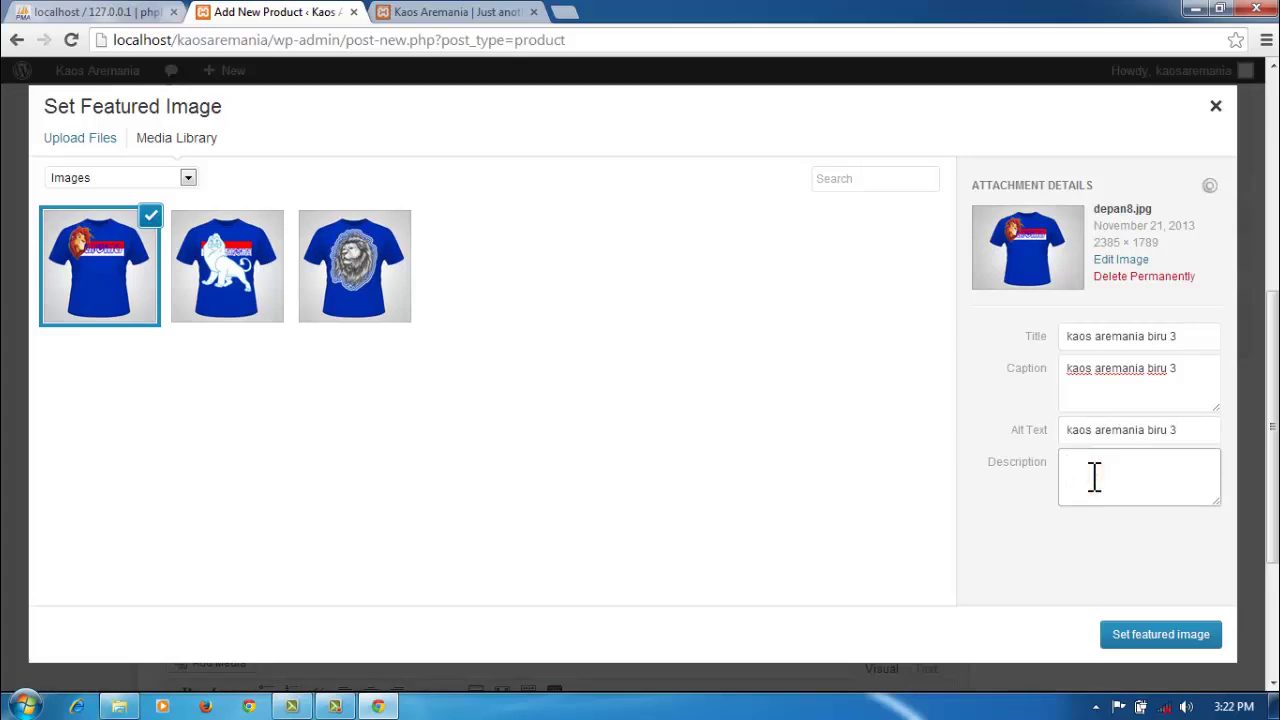
{"action": "type", "text": "kaos aremania biru 1"}
{"action": "key", "text": "BackSpace"}
{"action": "type", "text": "3"}
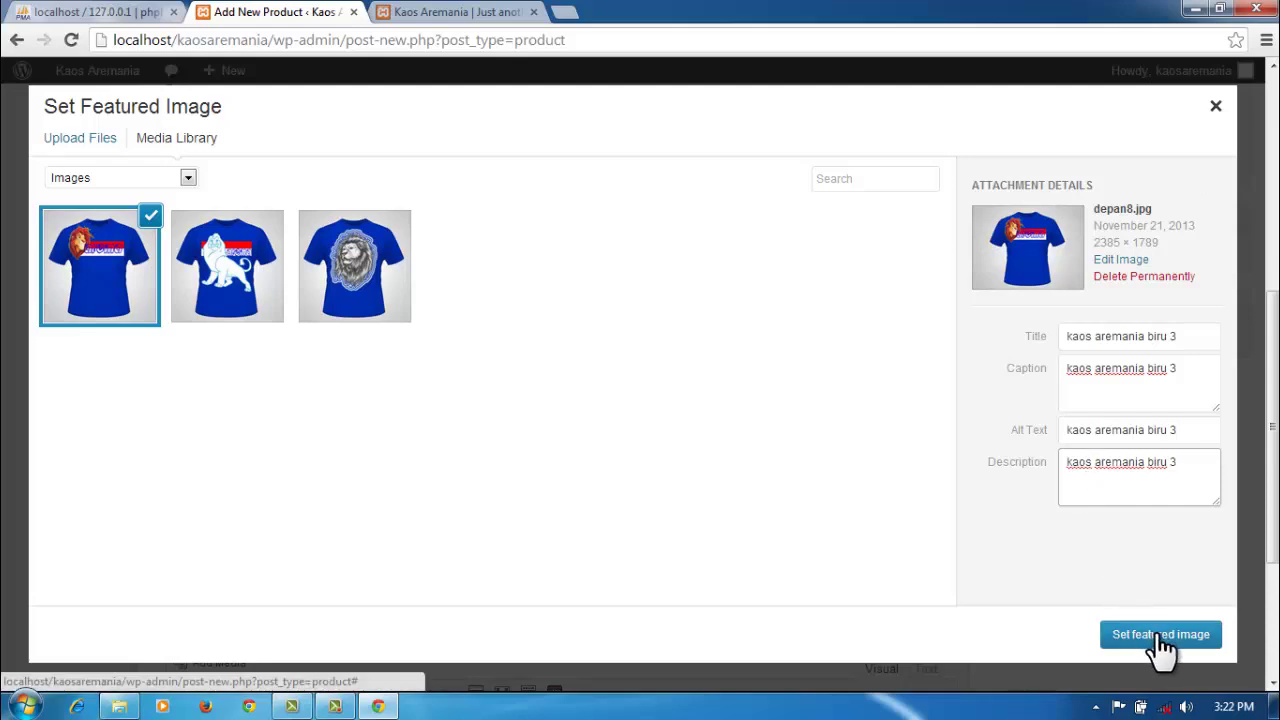
{"action": "left_click", "coordinate": [1160, 636]}
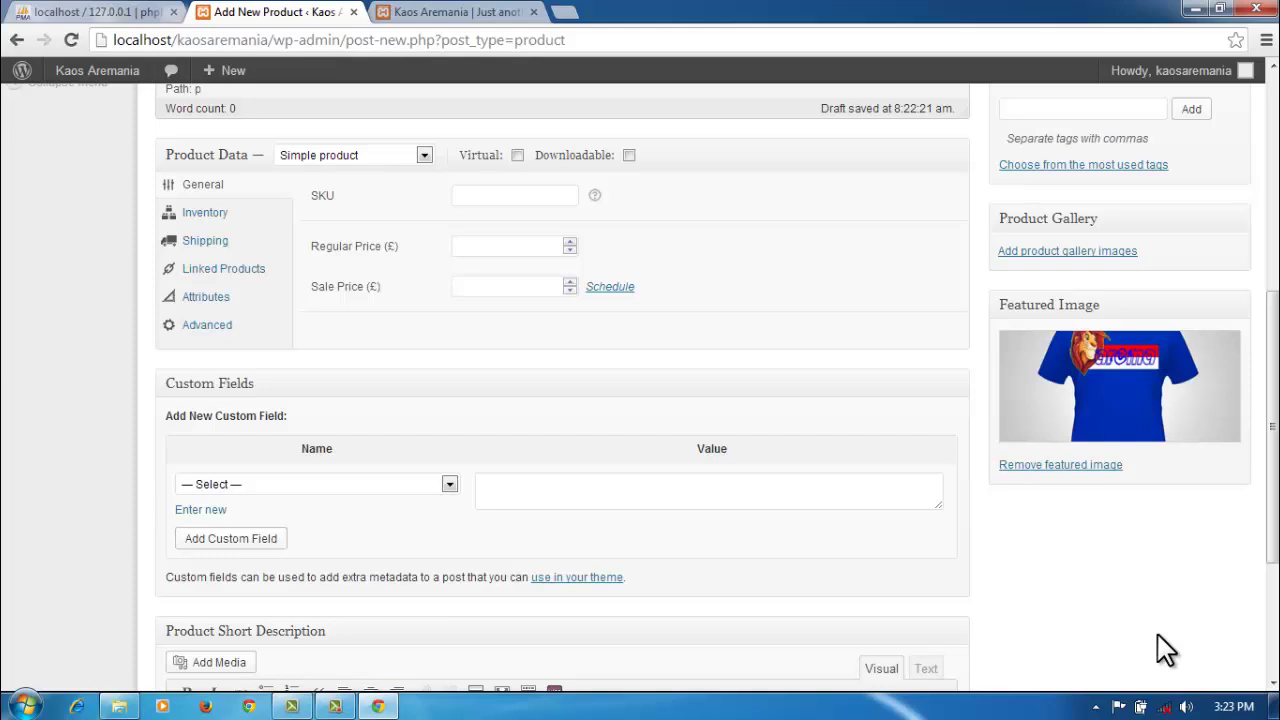
Step: Enter 70000 as the regular and sale price, then publish 'kaos aremania biru 3'
{"action": "left_click_drag", "start_coordinate": [1273, 466], "coordinate": [1274, 200]}
{"action": "scroll", "coordinate": [628, 230], "scroll_direction": "down", "scroll_amount": 5}
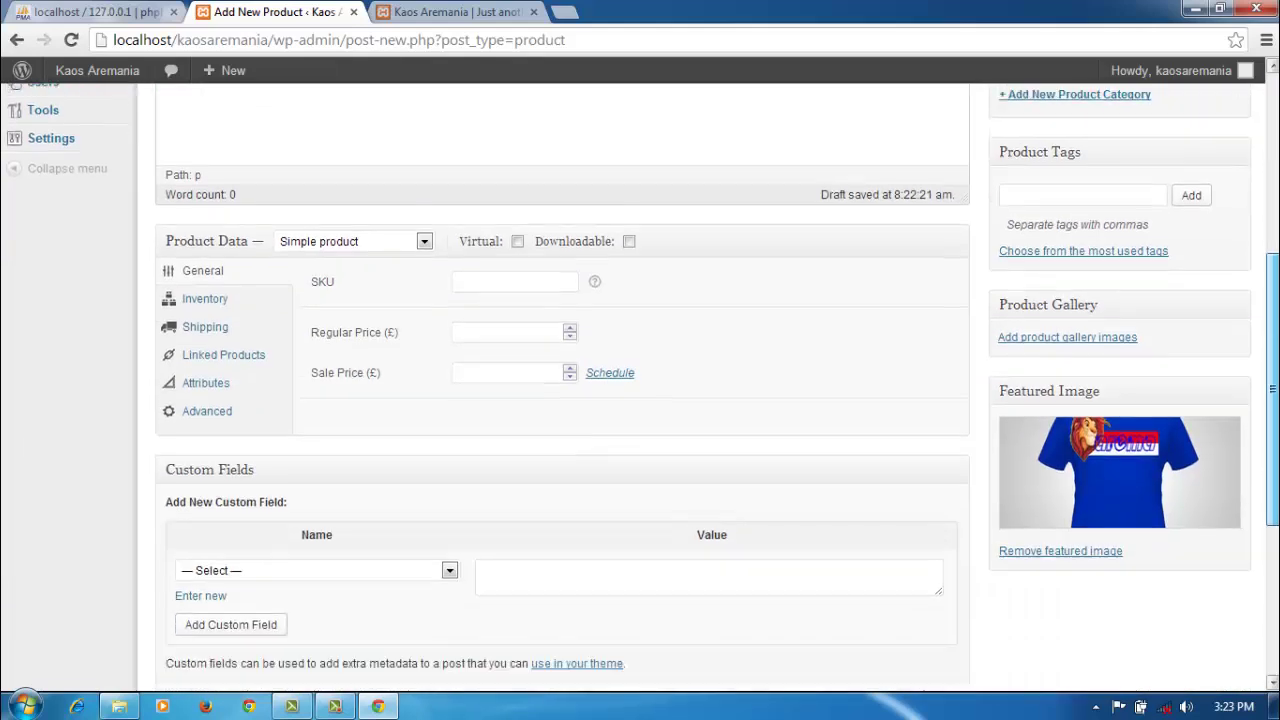
{"action": "left_click", "coordinate": [502, 241]}
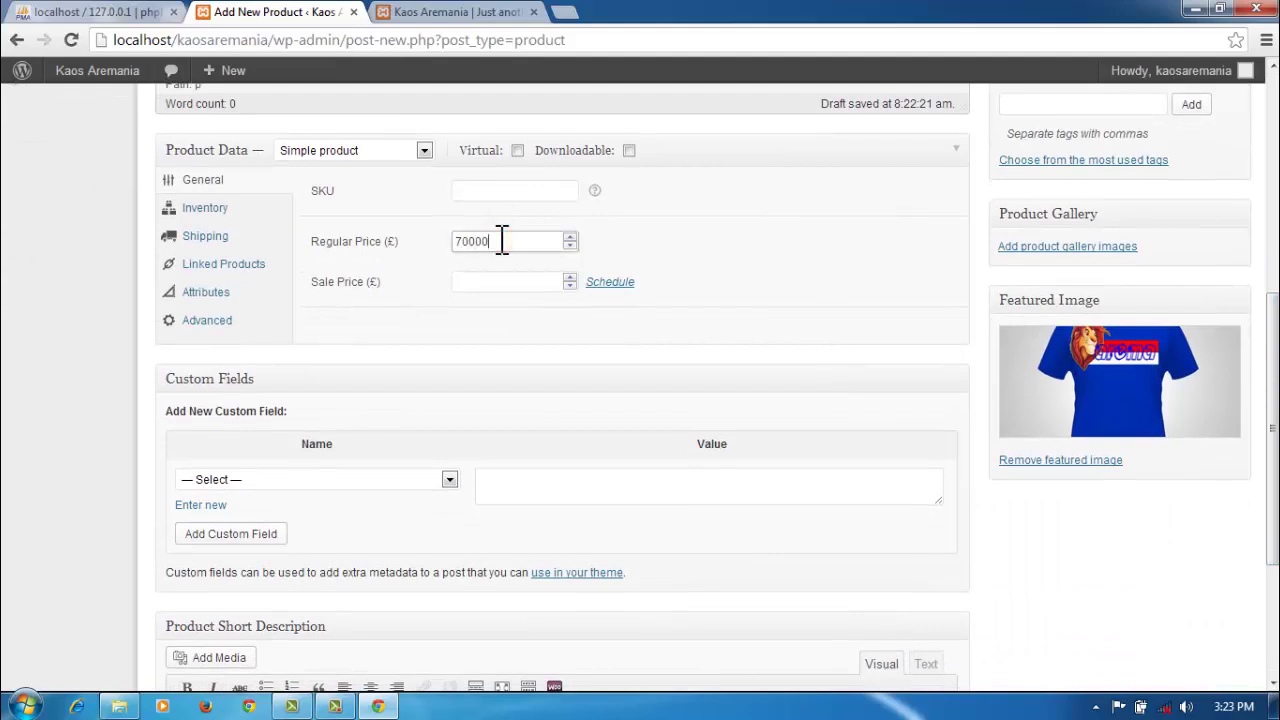
{"action": "left_click", "coordinate": [492, 281]}
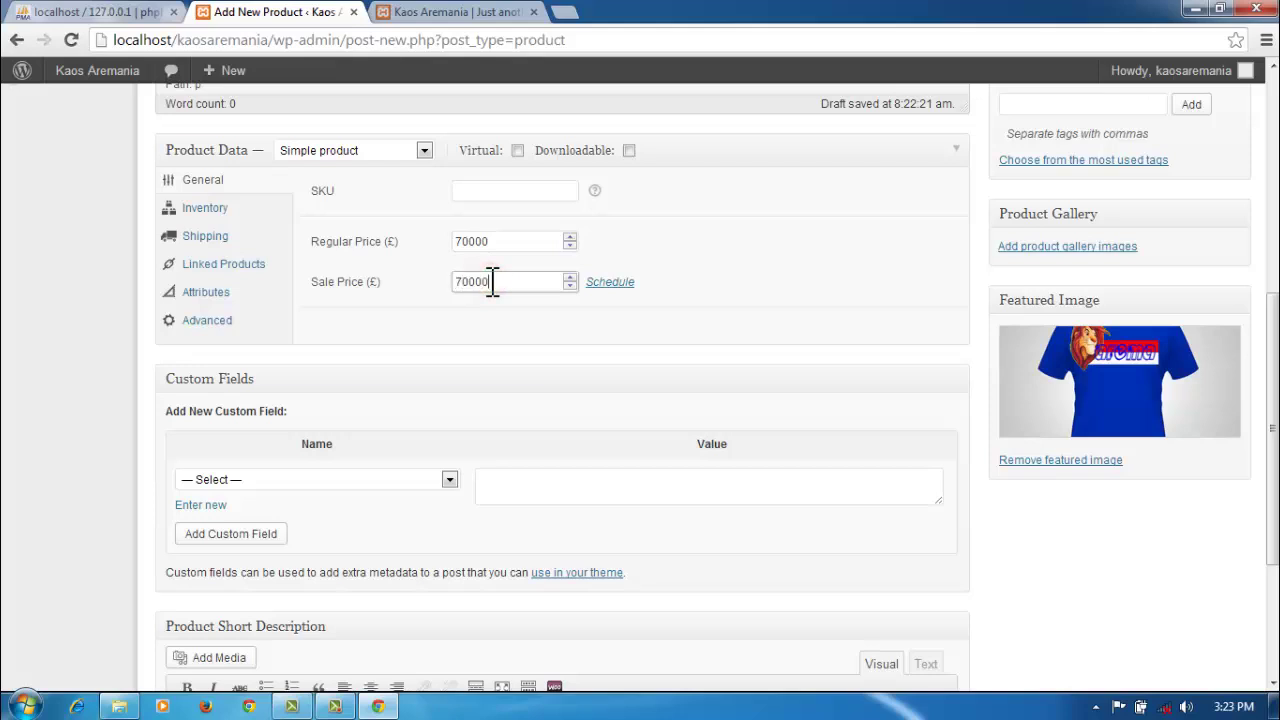
{"action": "type", "text": "70000"}
{"action": "scroll", "coordinate": [986, 549], "scroll_direction": "up", "scroll_amount": 5}
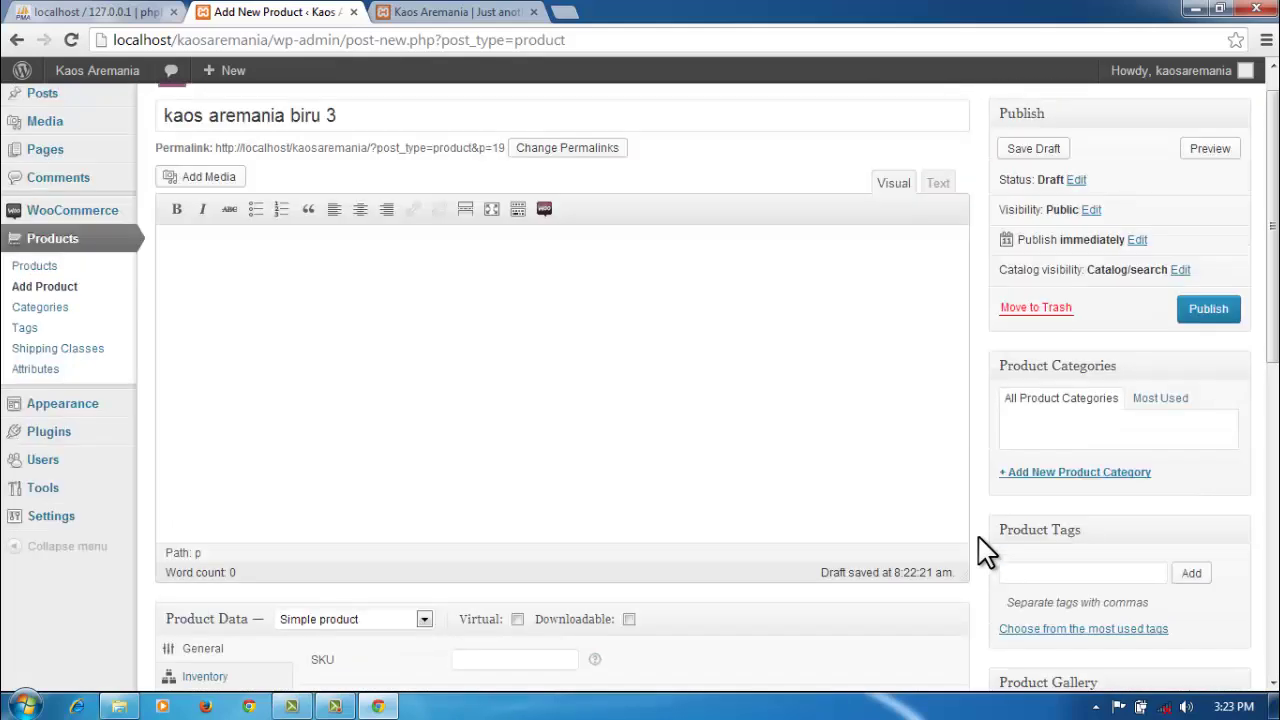
{"action": "left_click", "coordinate": [1206, 312]}
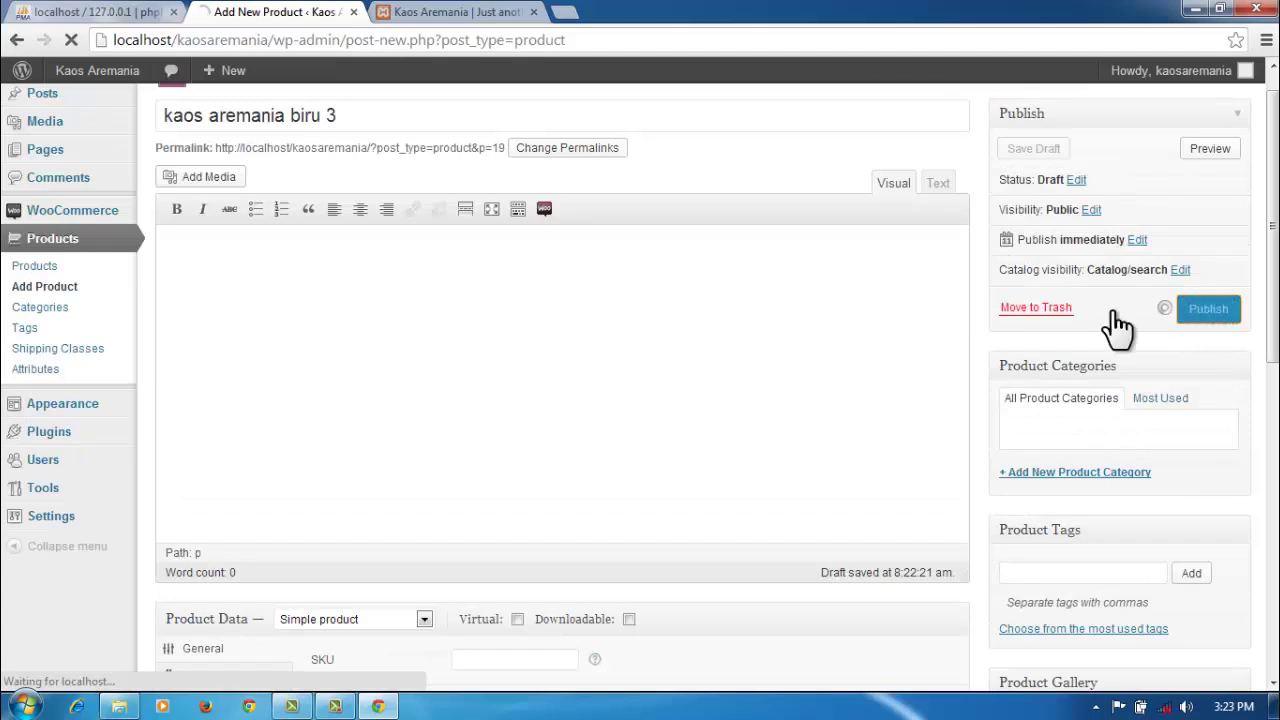
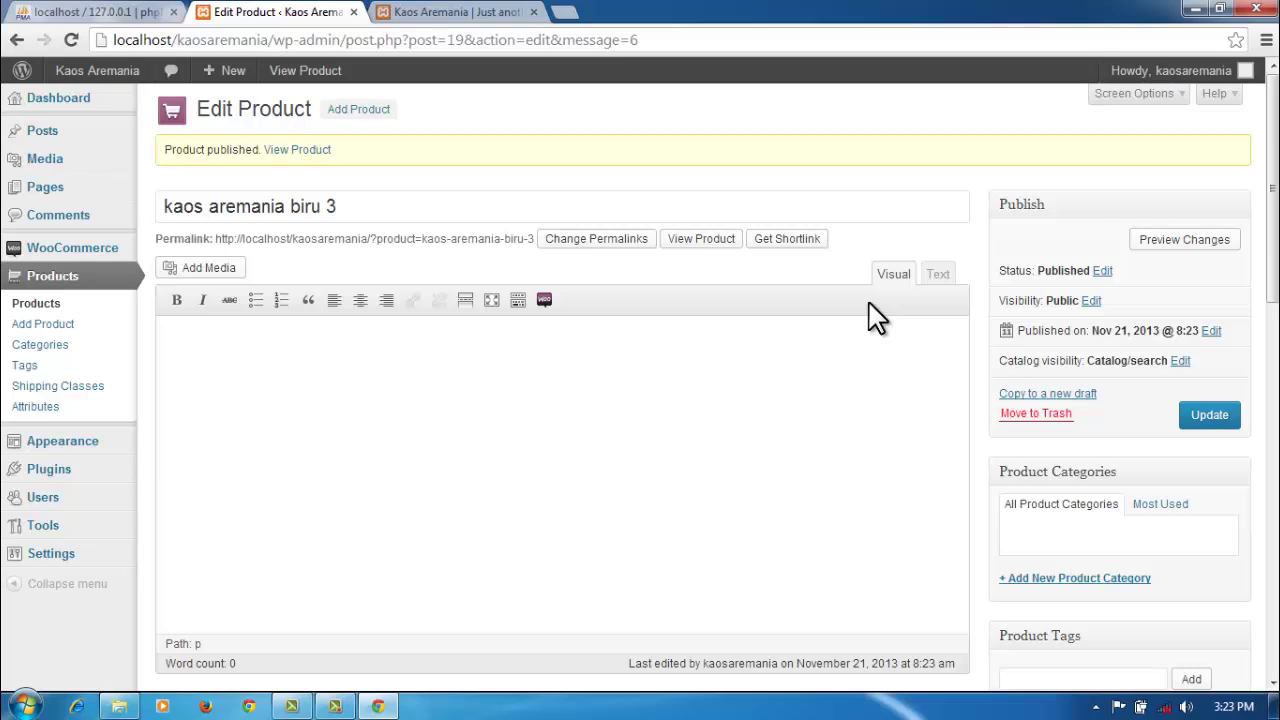
Step: Start a new blank product named 'kaos aremania biru 4'
{"action": "left_click", "coordinate": [358, 110]}
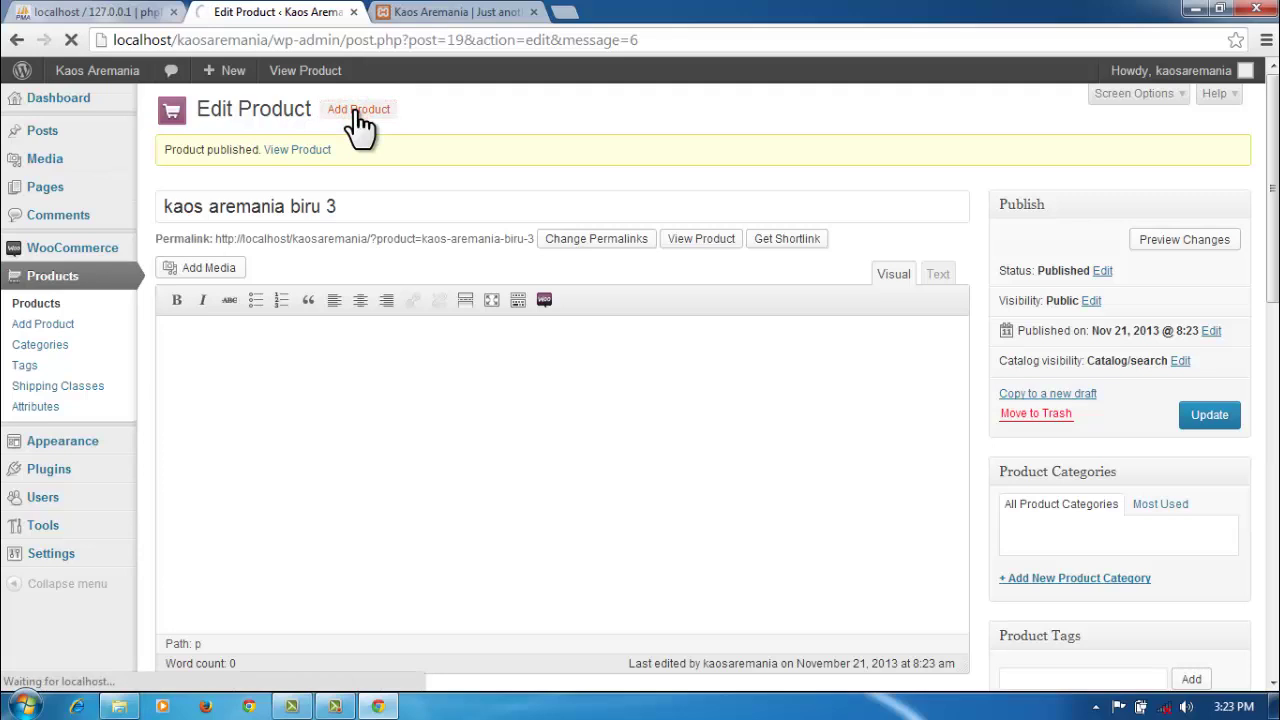
{"action": "left_click", "coordinate": [340, 157]}
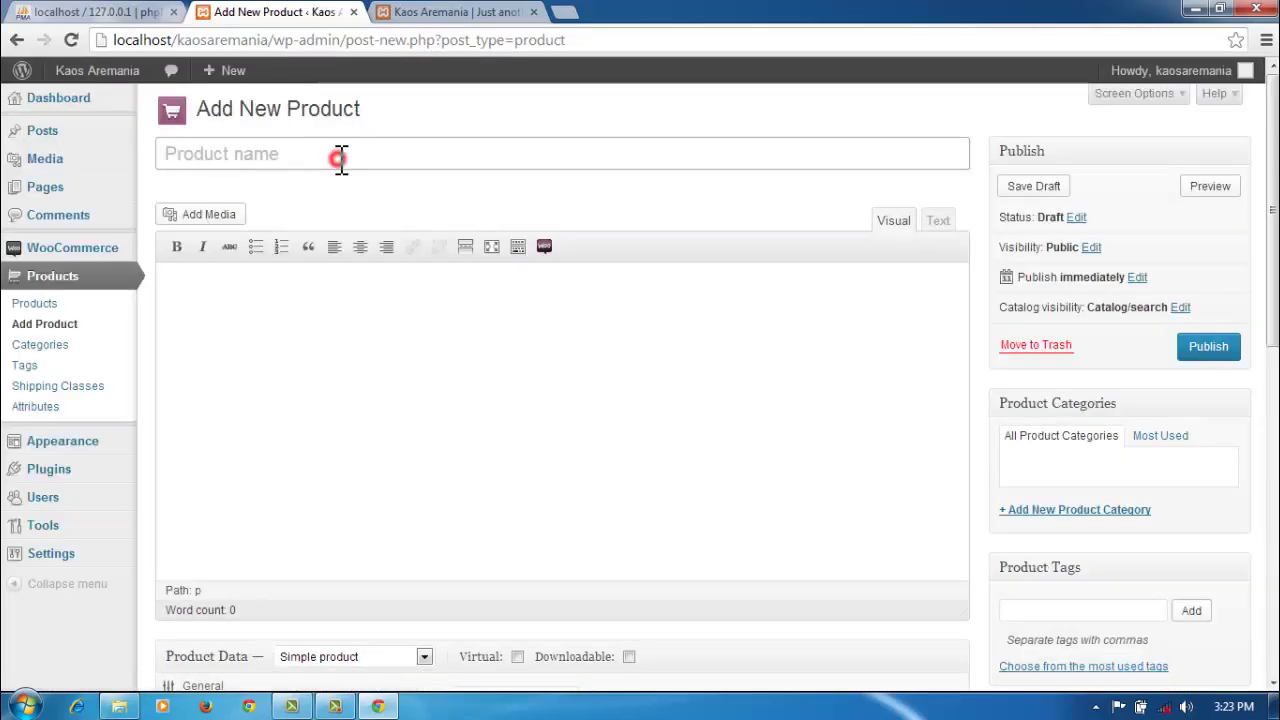
{"action": "type", "text": "kaos "}
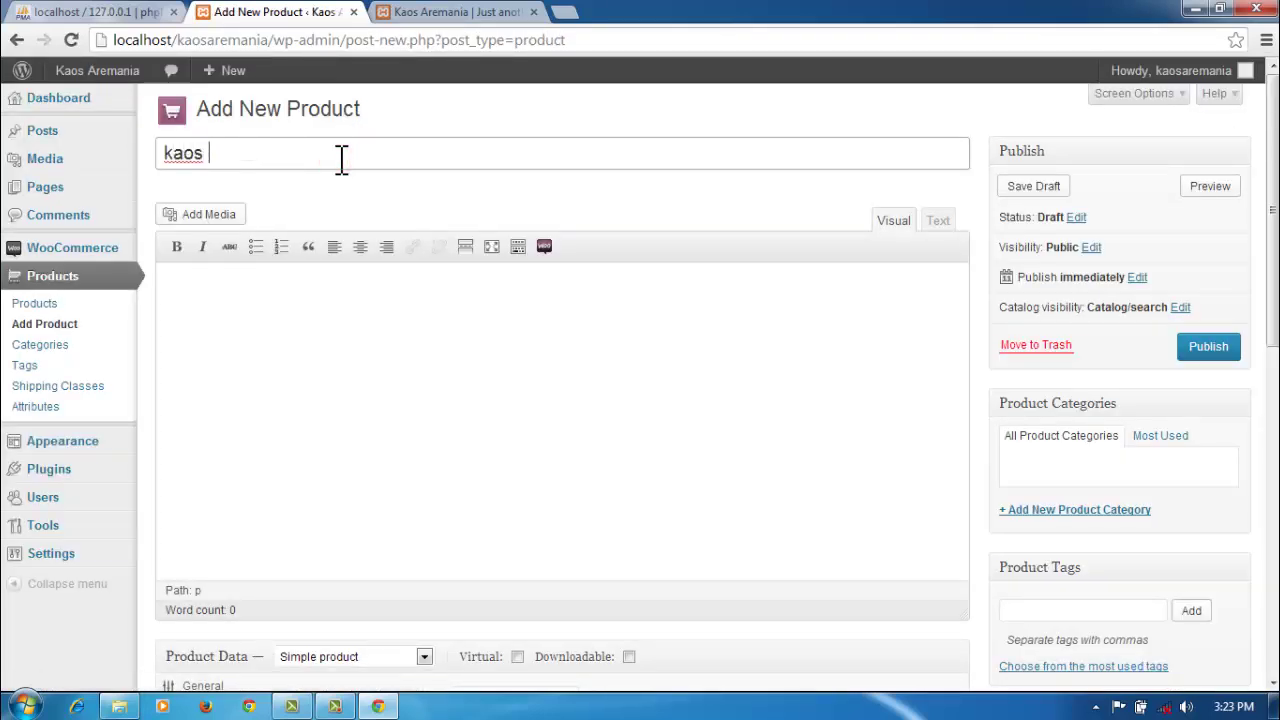
{"action": "type", "text": "aremania "}
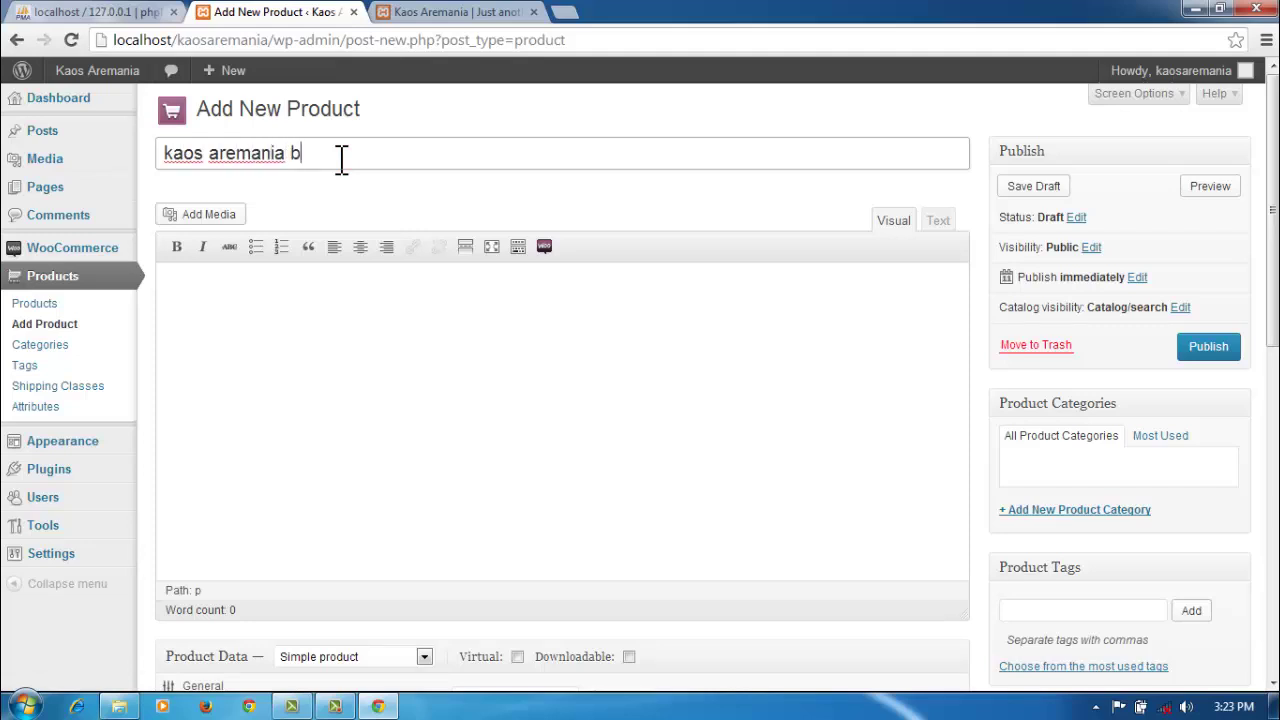
{"action": "type", "text": "biru 4"}
{"action": "scroll", "coordinate": [806, 391], "scroll_direction": "down", "scroll_amount": 5}
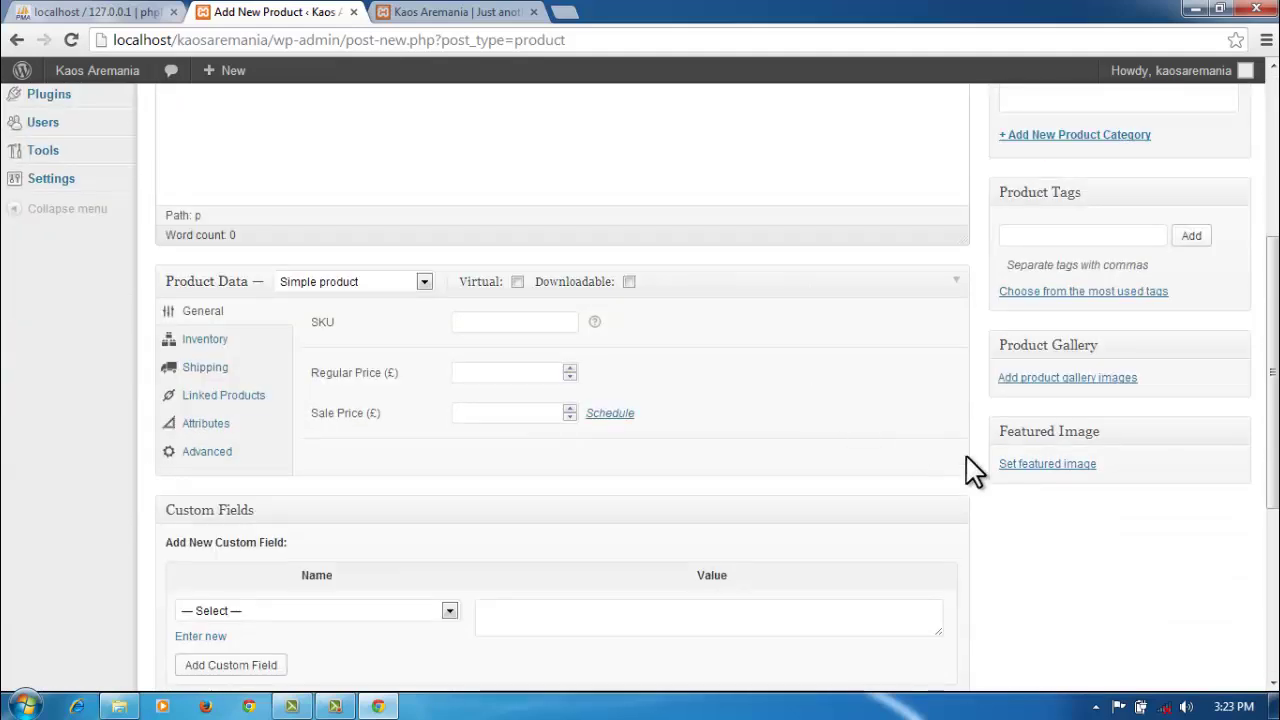
Step: Upload depan10.jpg as the product's featured image
{"action": "left_click", "coordinate": [1054, 466]}
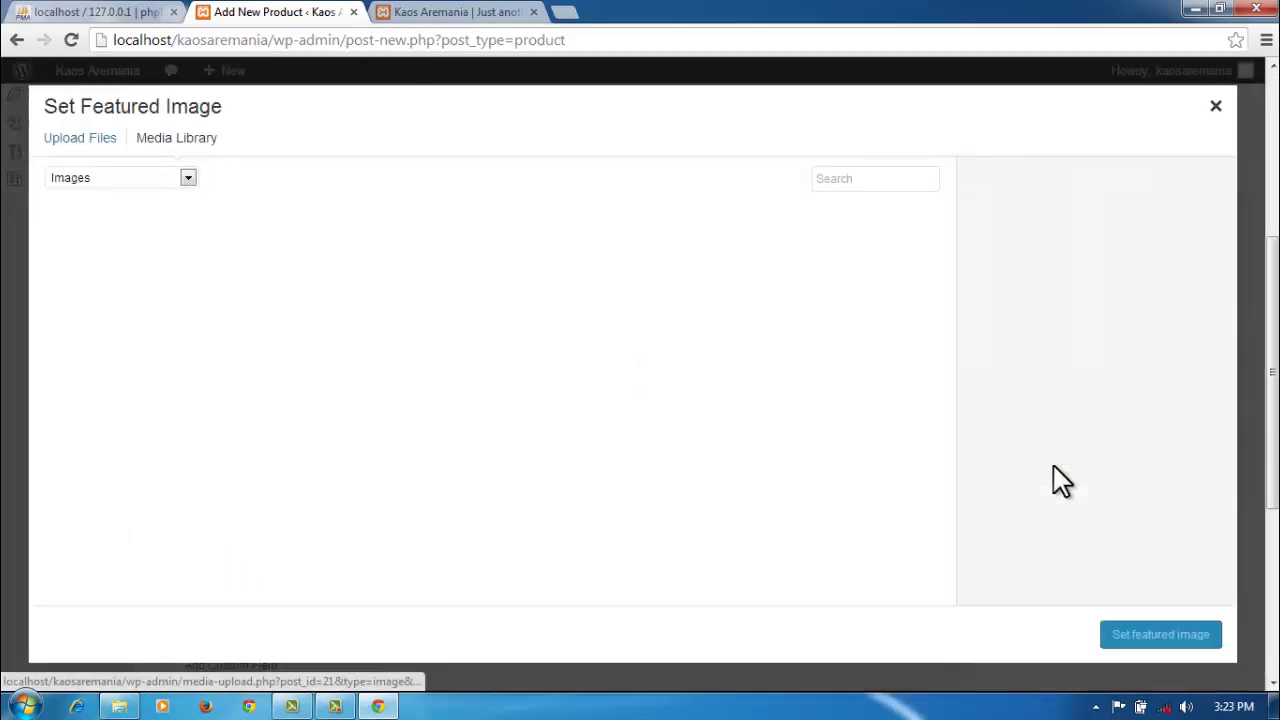
{"action": "left_click", "coordinate": [88, 140]}
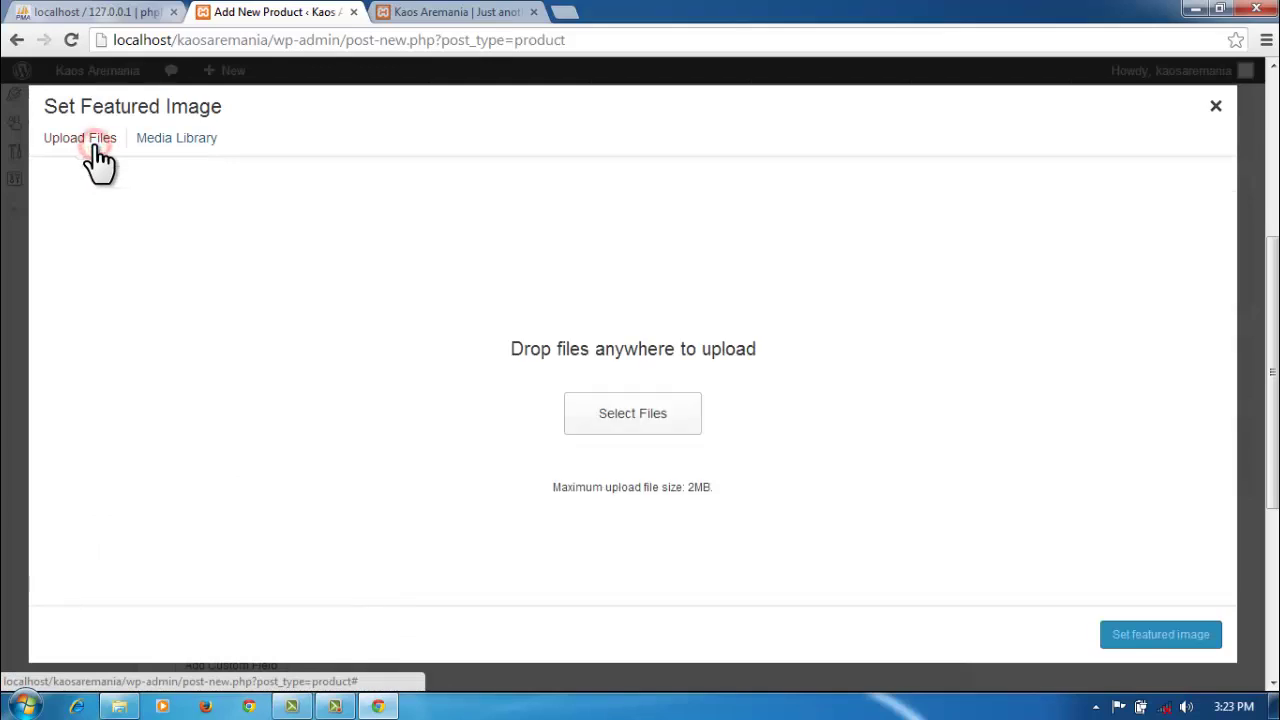
{"action": "left_click", "coordinate": [604, 424]}
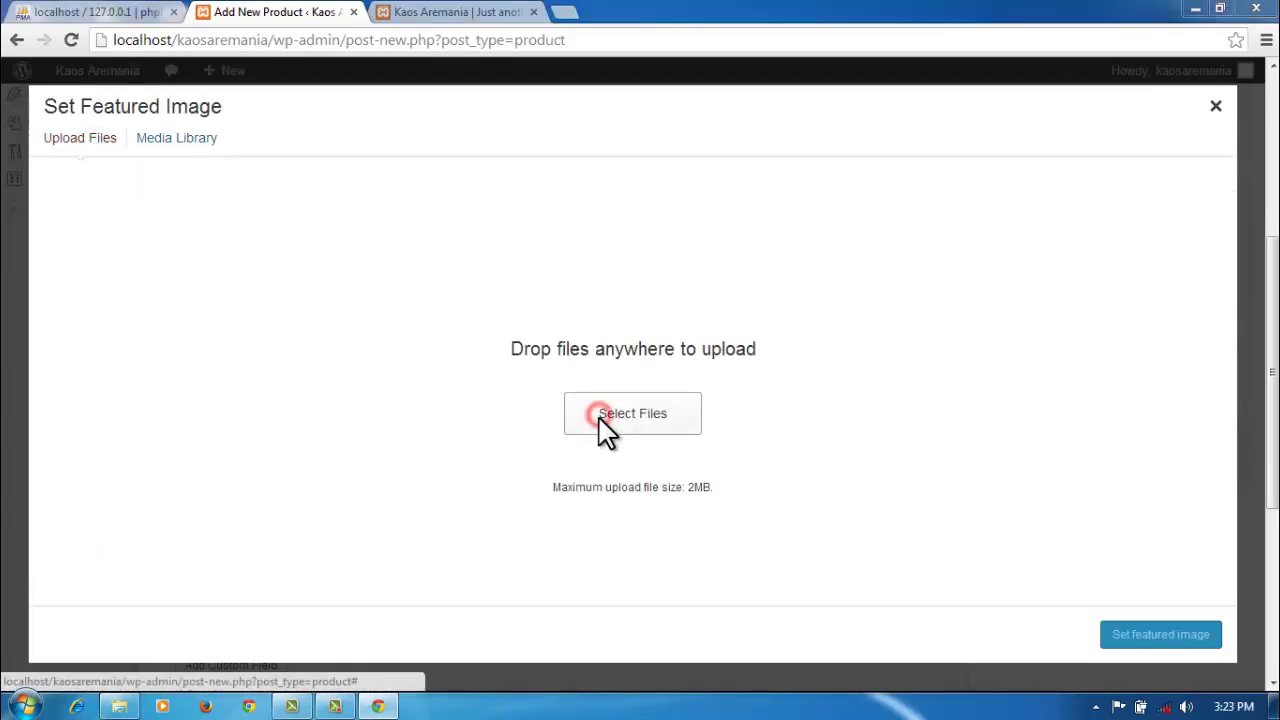
{"action": "left_click_drag", "start_coordinate": [623, 178], "coordinate": [622, 287]}
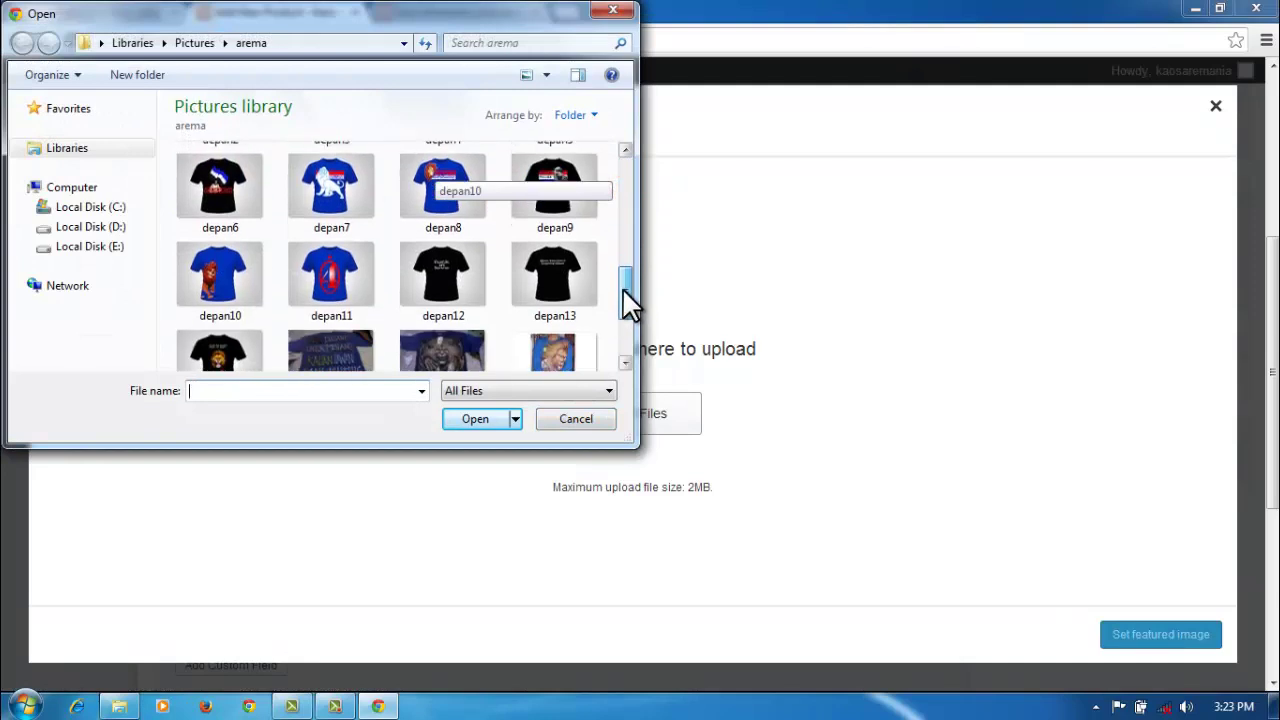
{"action": "left_click", "coordinate": [200, 274]}
{"action": "left_click", "coordinate": [462, 416]}
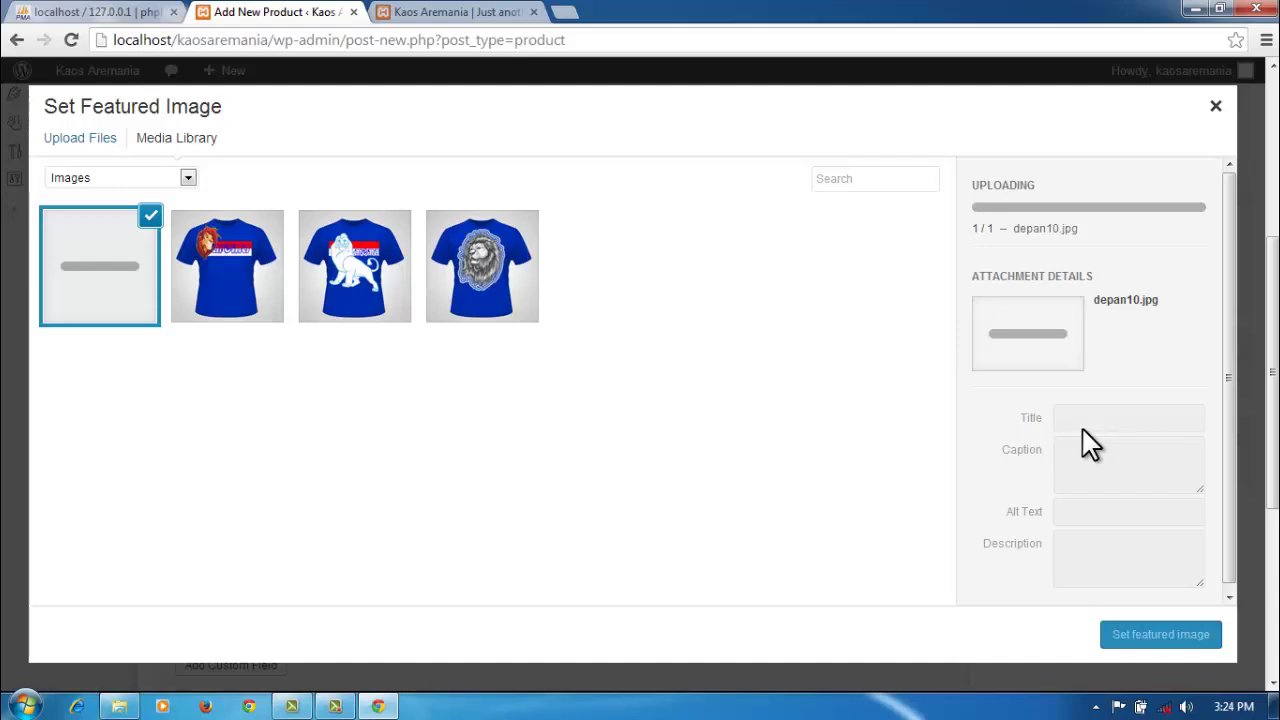
Step: Set the image title and caption to 'kaos aremania biru 4'
{"action": "double_click", "coordinate": [1141, 336]}
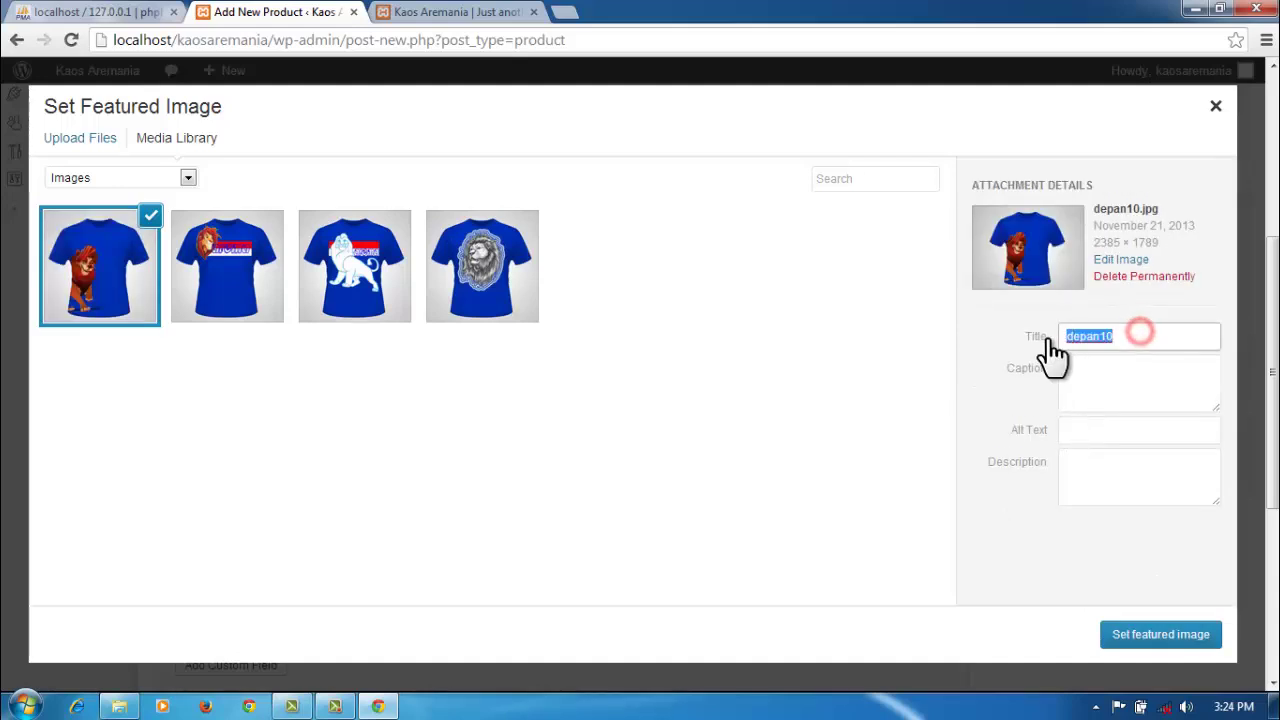
{"action": "type", "text": "kaos aremania biru 1"}
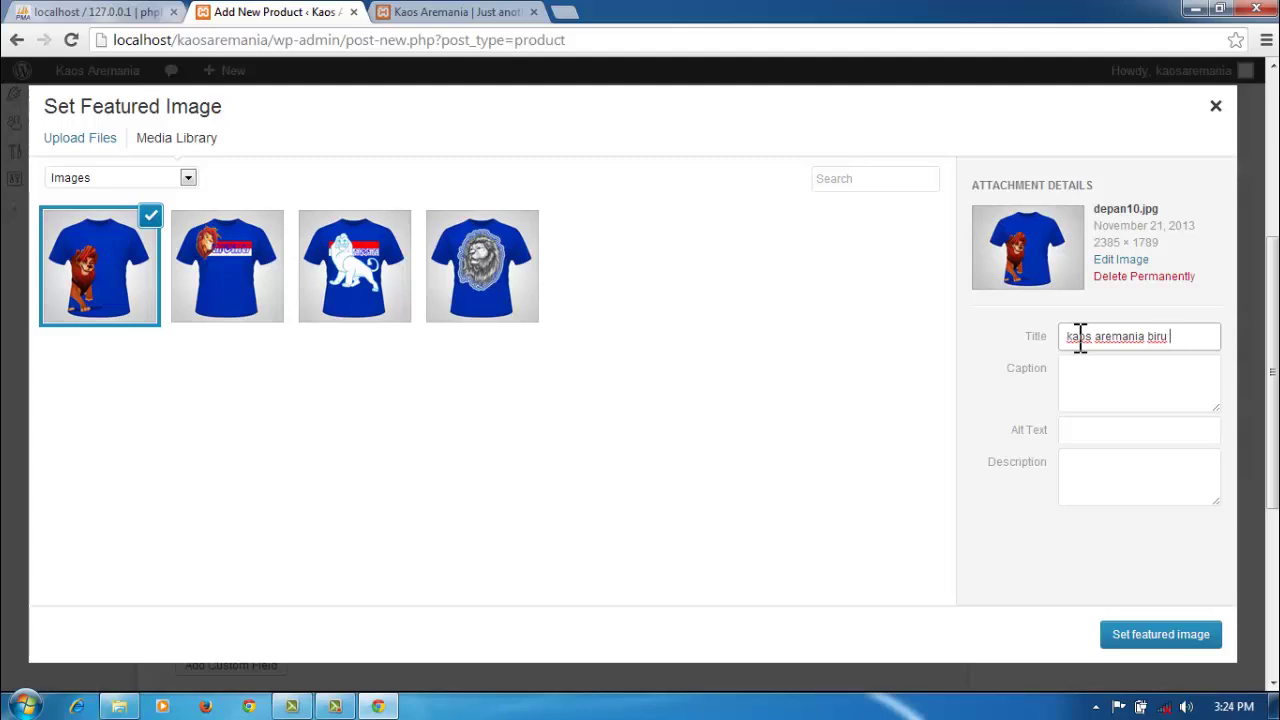
{"action": "type", "text": "4"}
{"action": "left_click", "coordinate": [1141, 388]}
{"action": "type", "text": "kaos aremania biru 1"}
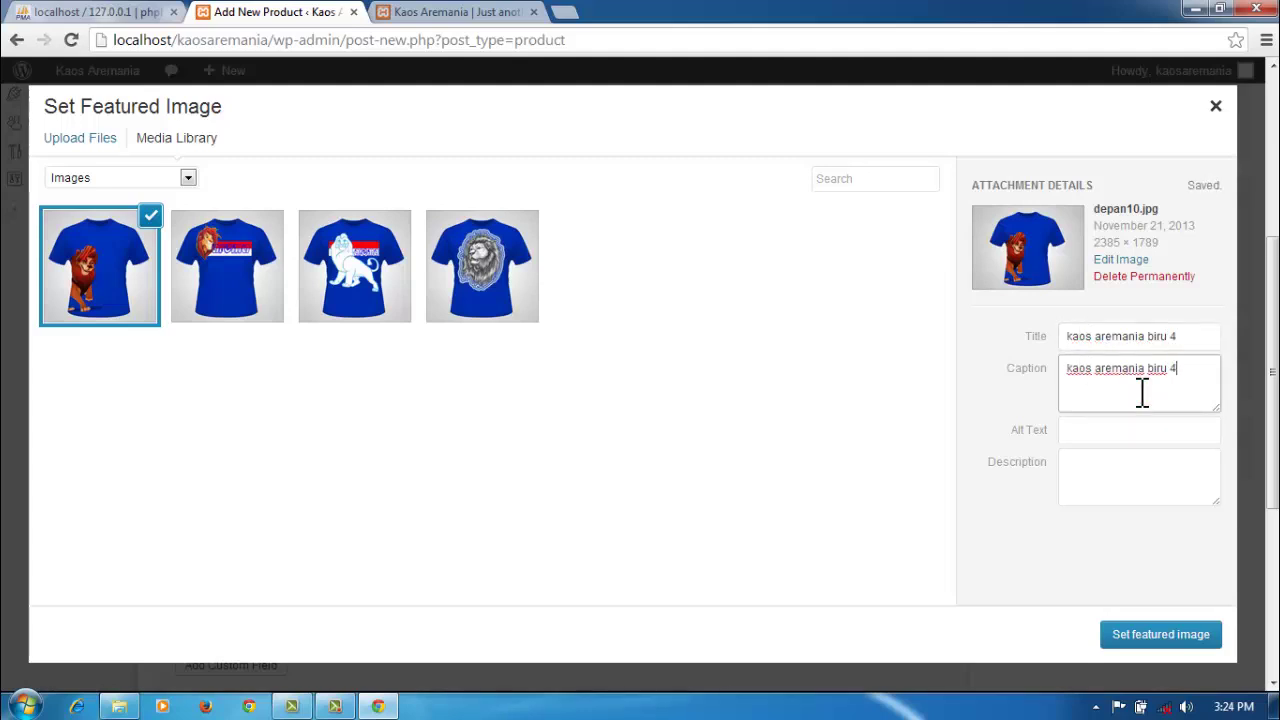
Step: Give the image alt text and description 'kaos aremania biru 4' and set it as featured image
{"action": "left_click", "coordinate": [1128, 434]}
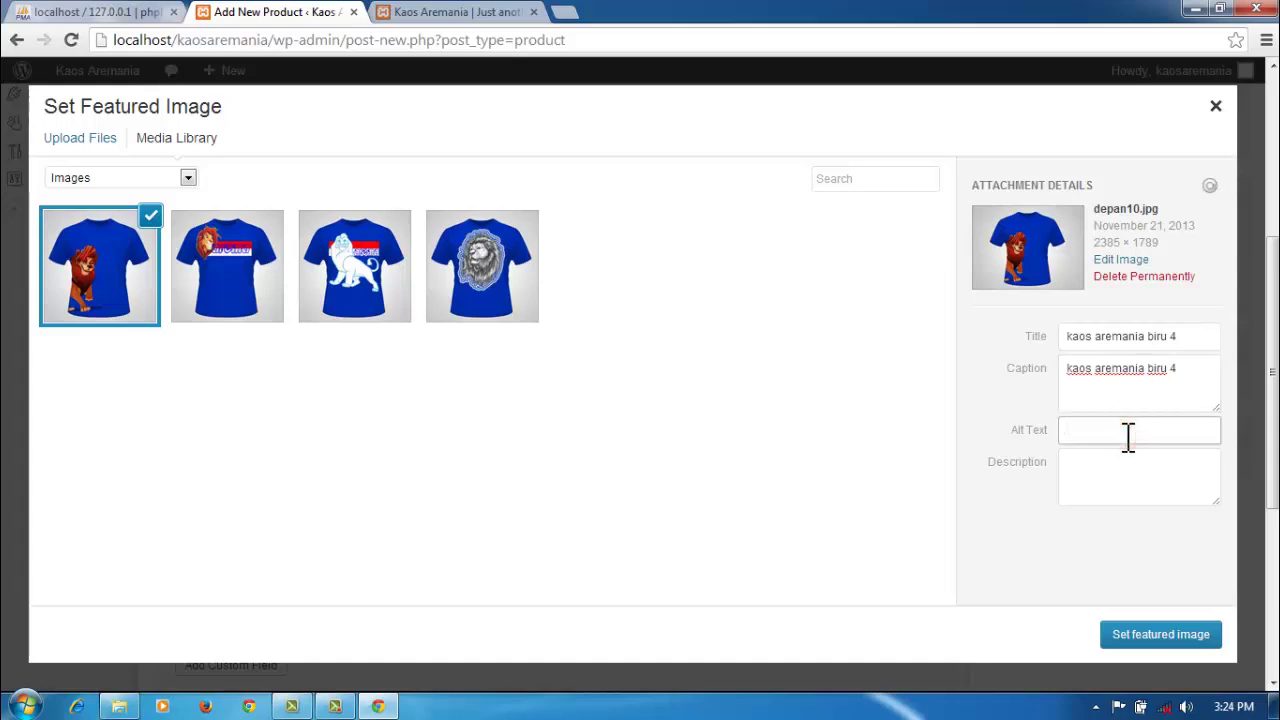
{"action": "type", "text": "kaos aremania biru 1"}
{"action": "key", "text": "BackSpace"}
{"action": "type", "text": "4"}
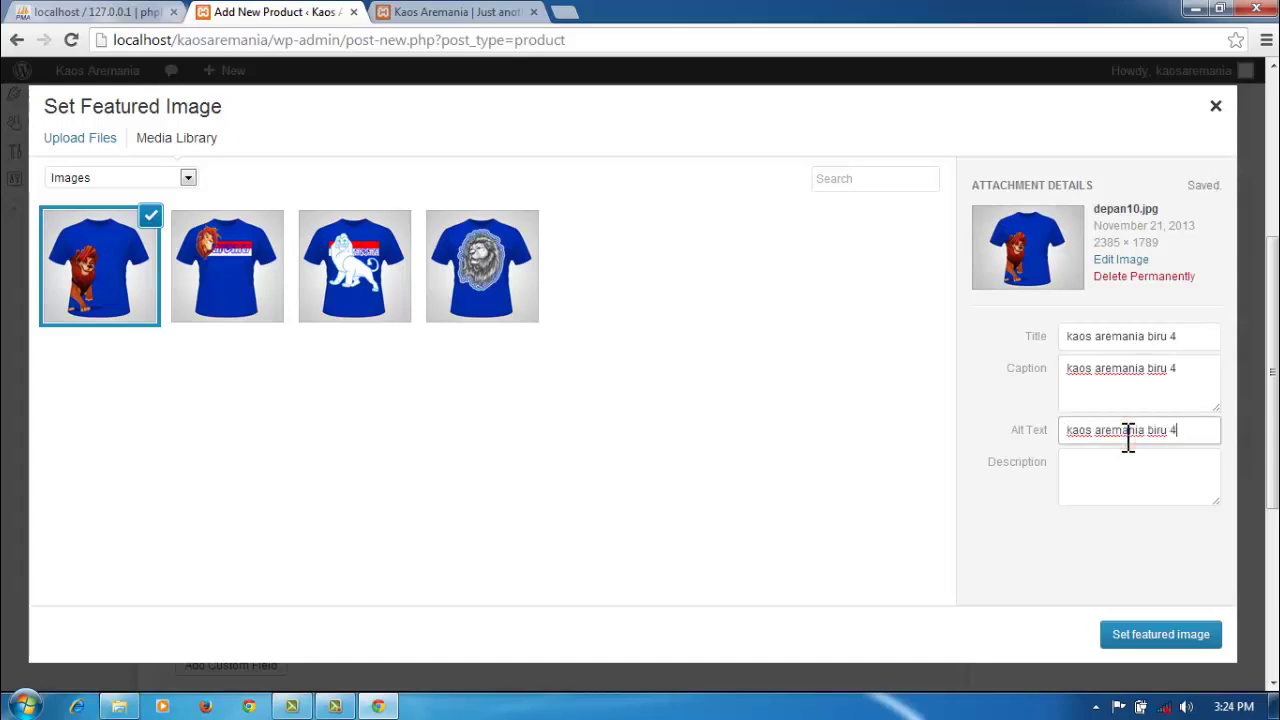
{"action": "left_click", "coordinate": [1115, 460]}
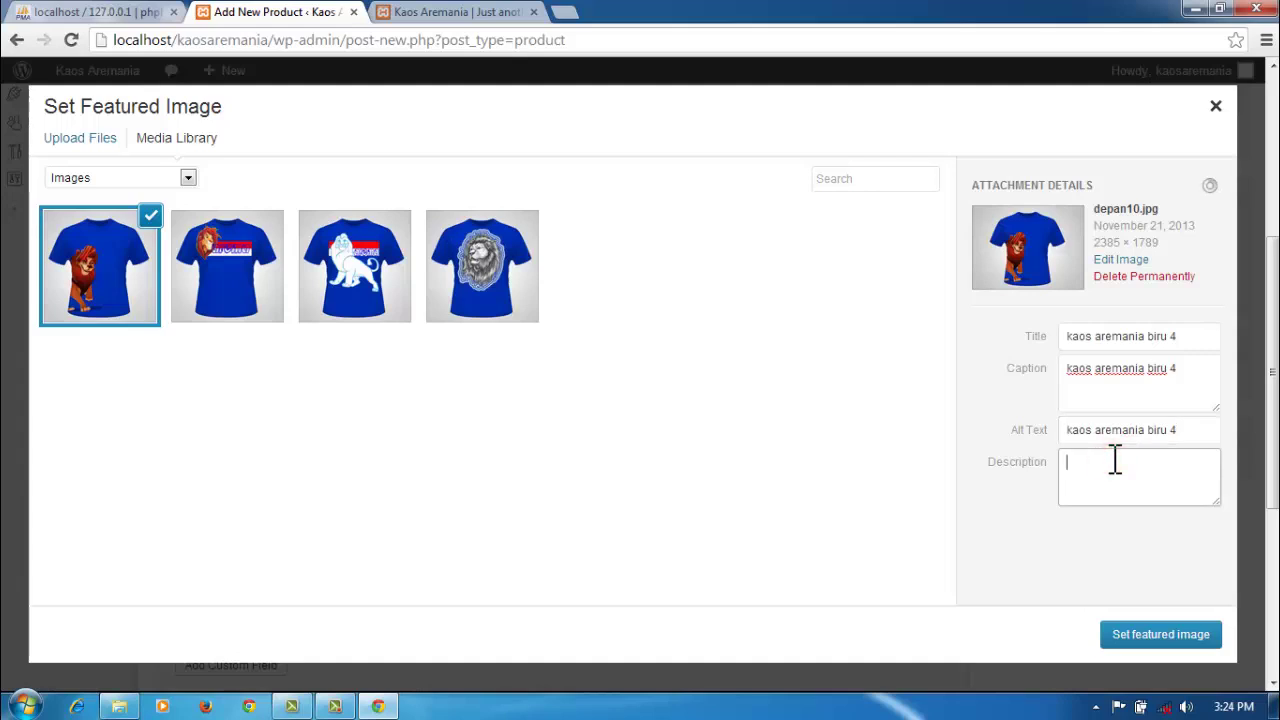
{"action": "type", "text": "kaos aremania biru 1"}
{"action": "key", "text": "BackSpace"}
{"action": "type", "text": "4"}
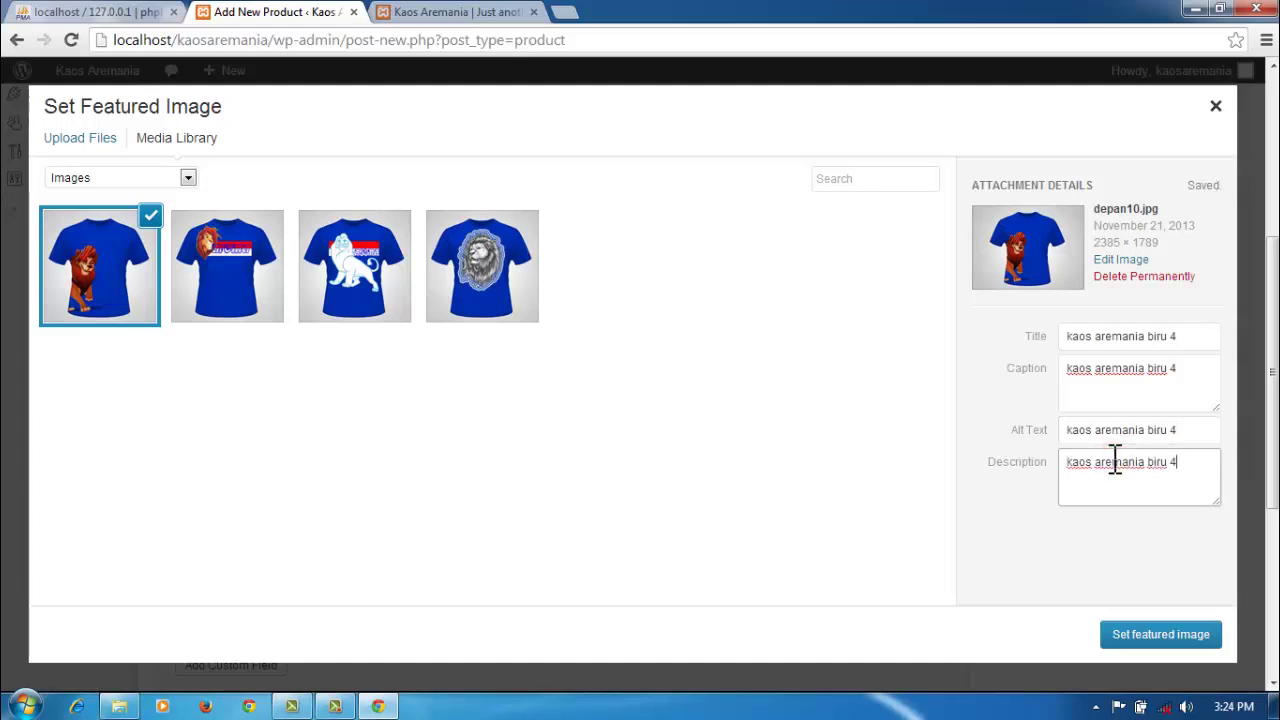
{"action": "left_click", "coordinate": [1124, 638]}
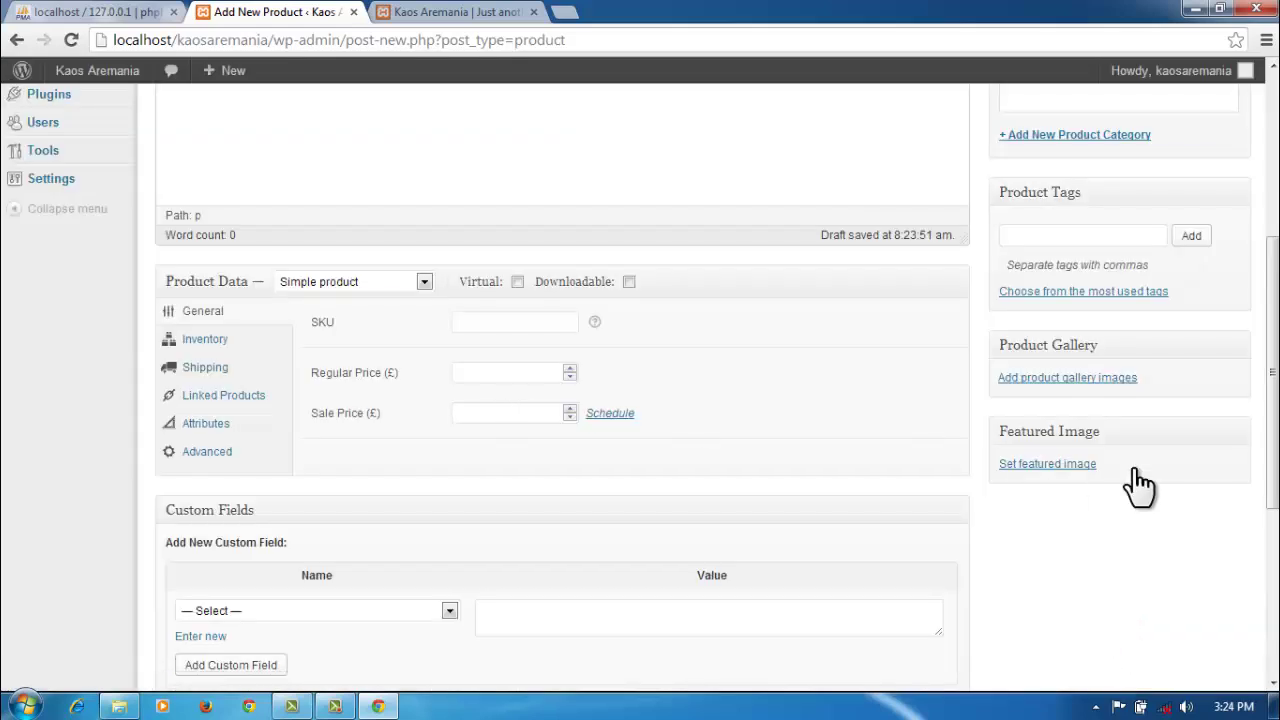
Step: Publish kaos aremania biru 4 with regular and sale prices of 70000
{"action": "left_click", "coordinate": [480, 373]}
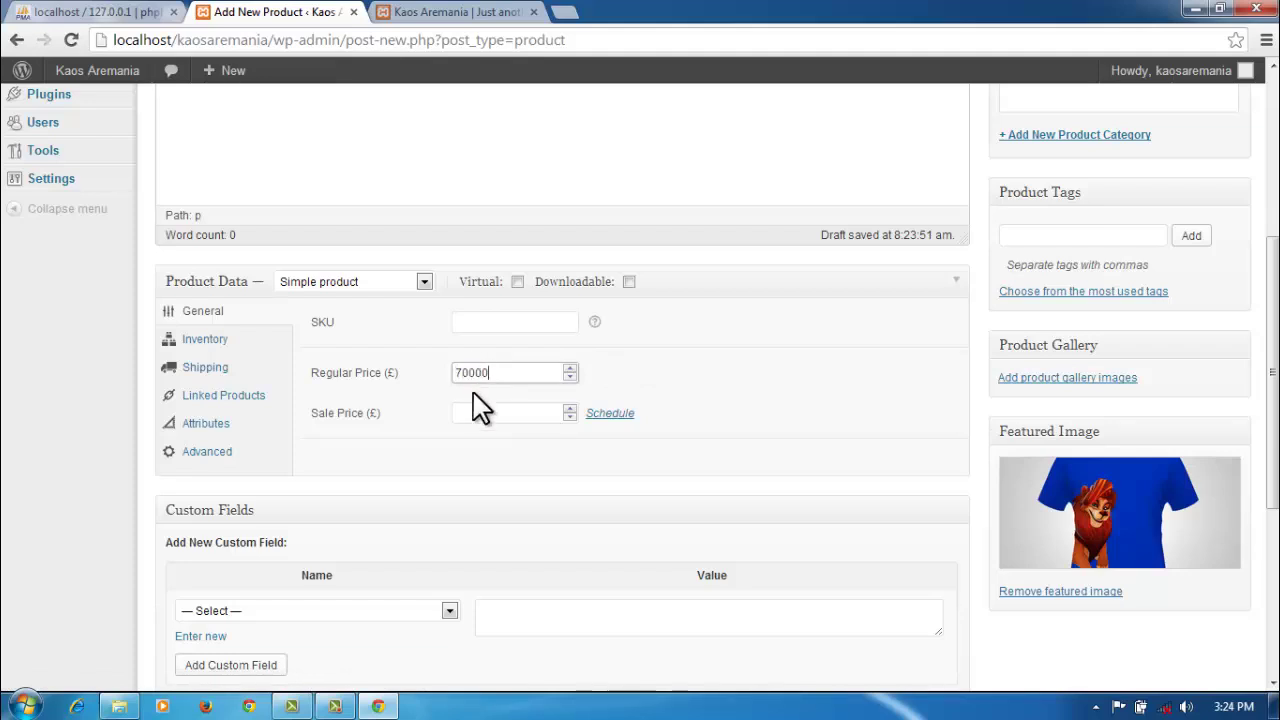
{"action": "left_click", "coordinate": [480, 412]}
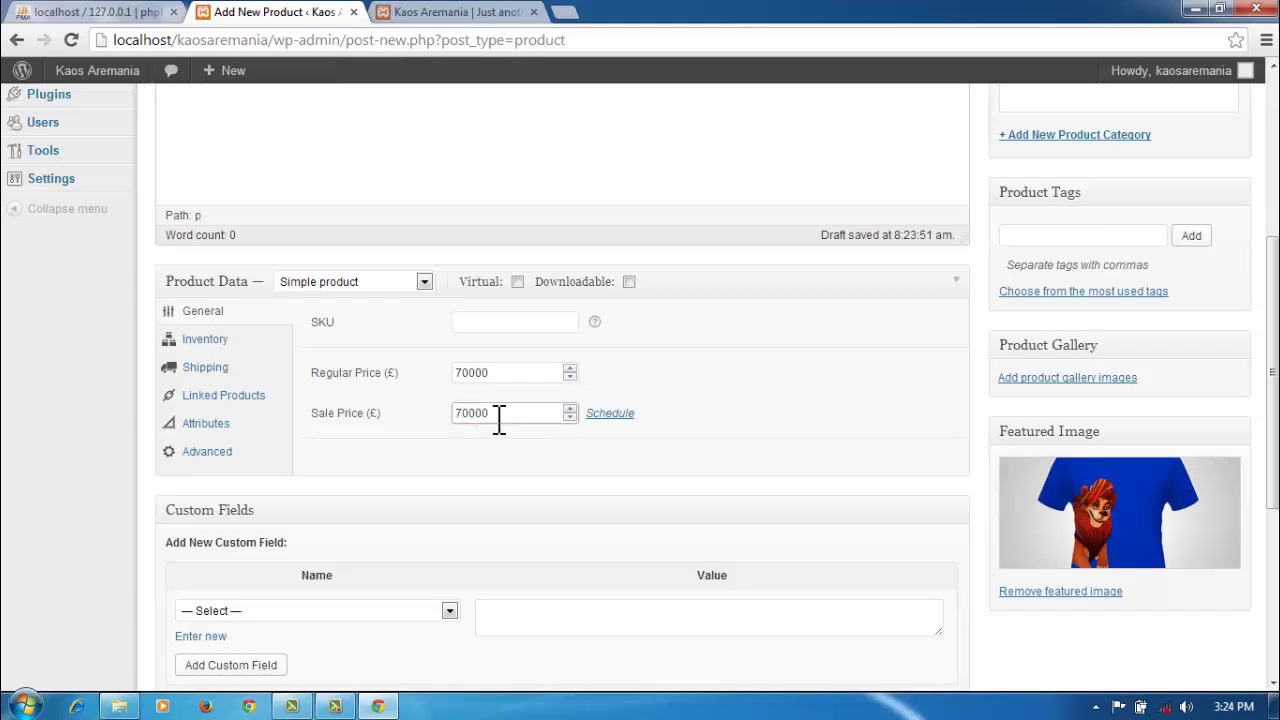
{"action": "scroll", "coordinate": [1097, 667], "scroll_direction": "up", "scroll_amount": 4}
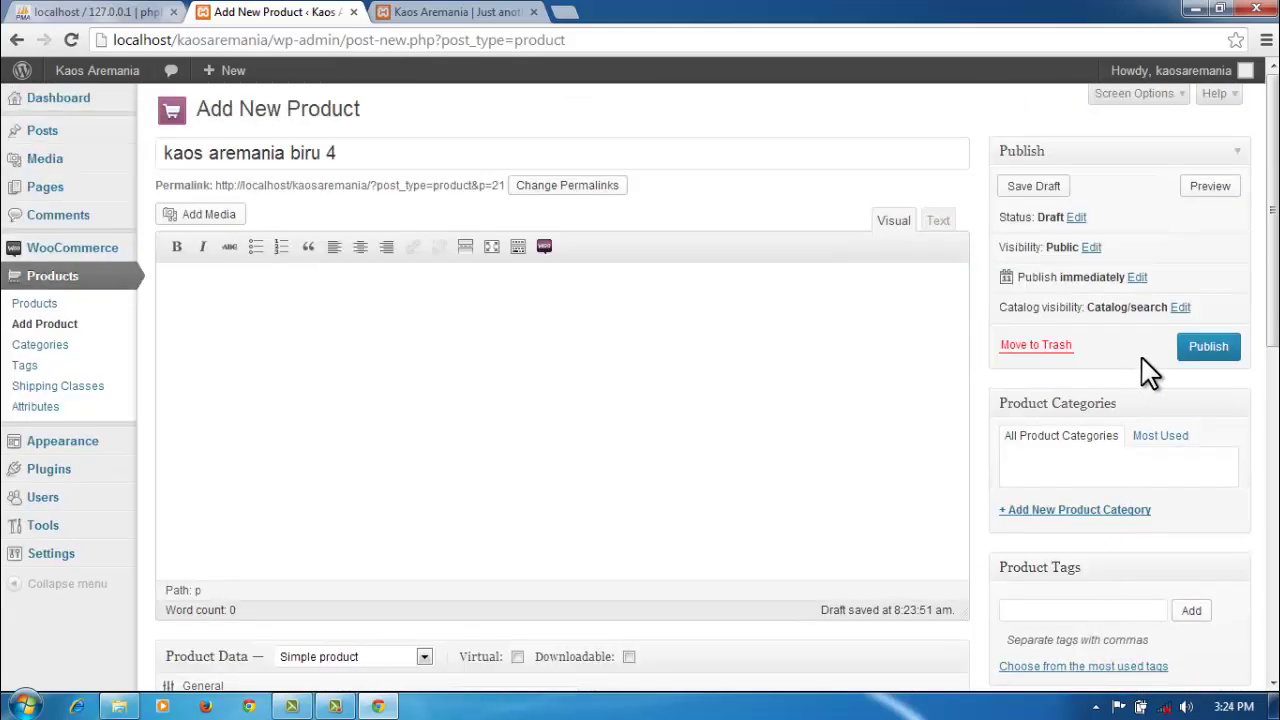
{"action": "left_click", "coordinate": [1205, 348]}
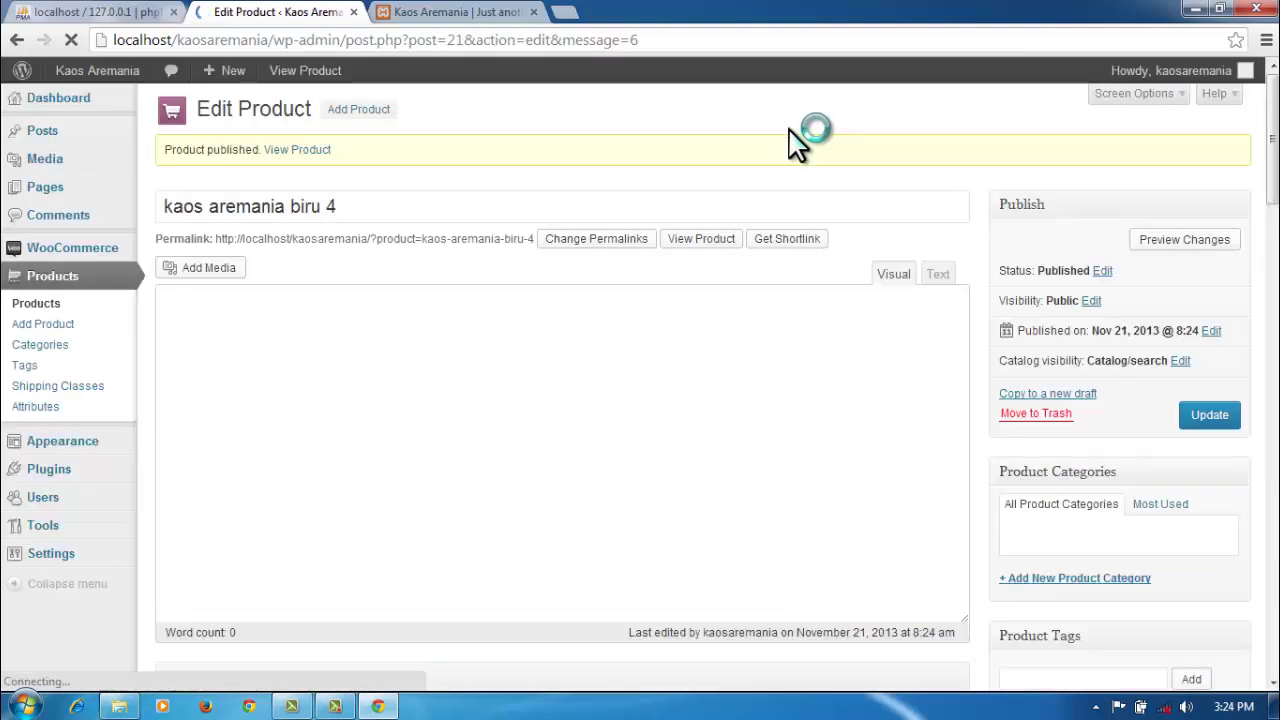
Step: Start another new product named 'kaos aremania 5' and begin choosing its featured image
{"action": "left_click", "coordinate": [368, 110]}
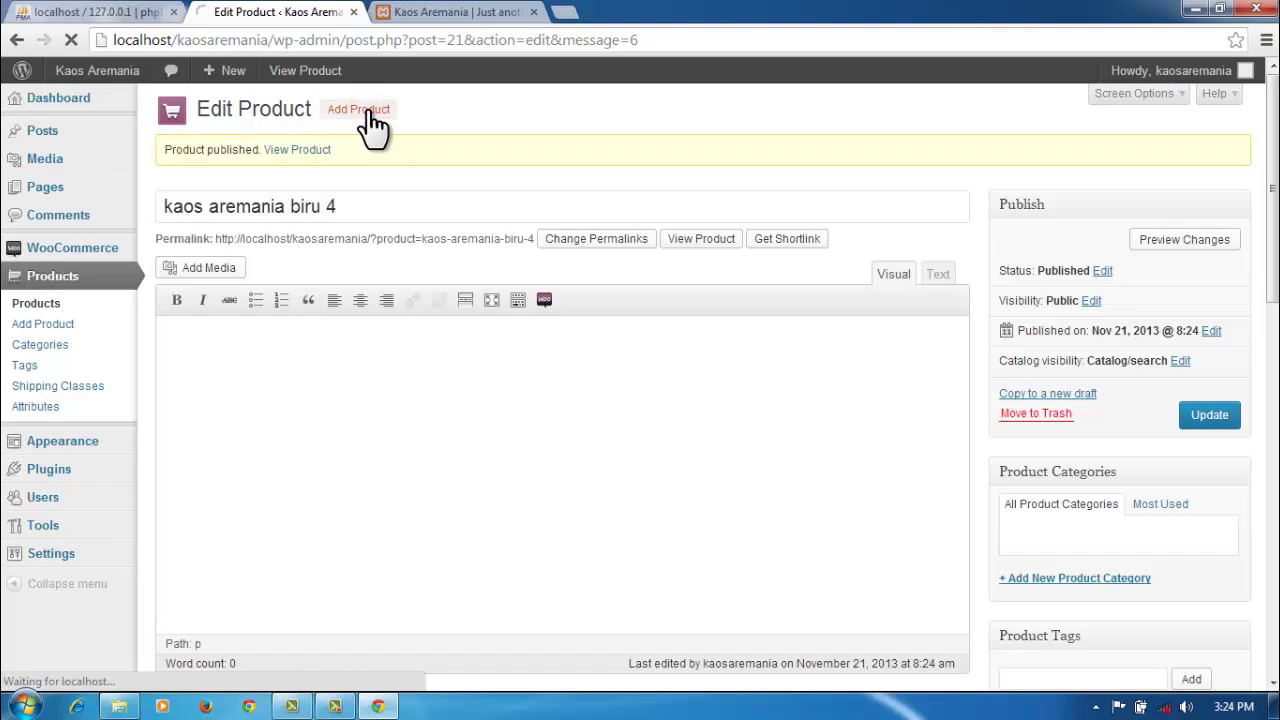
{"action": "left_click", "coordinate": [358, 109]}
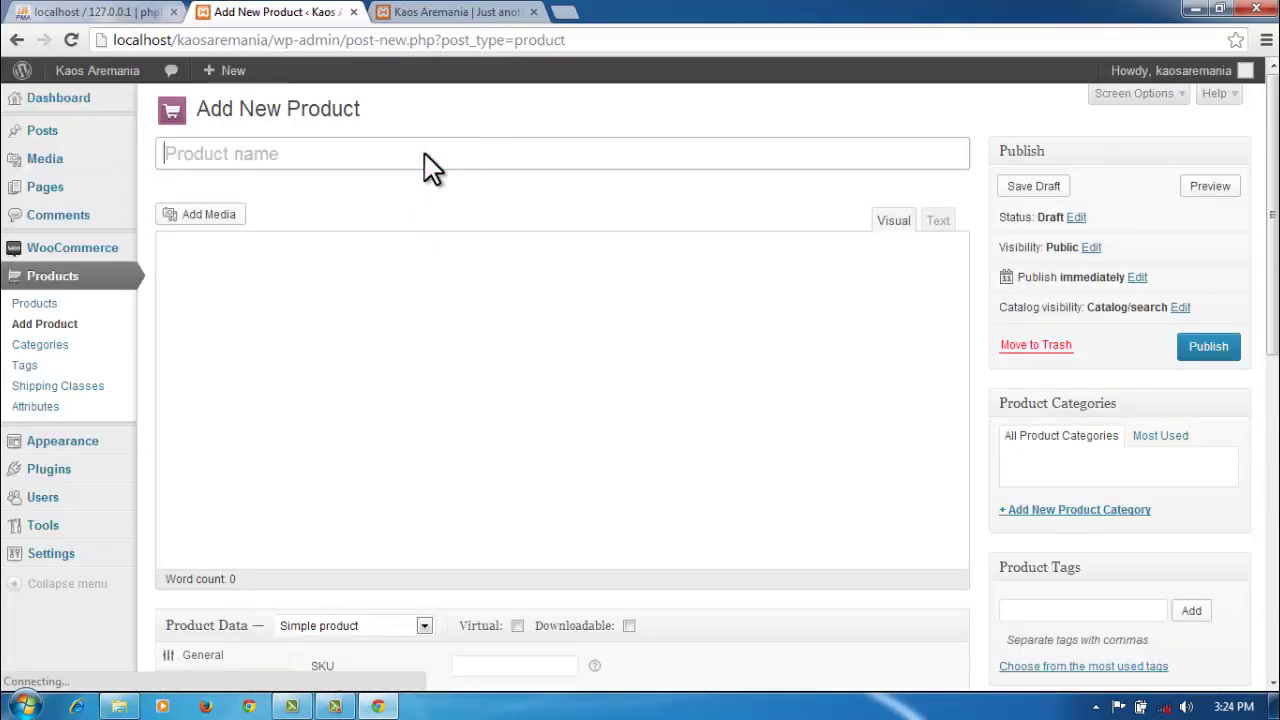
{"action": "type", "text": "ka"}
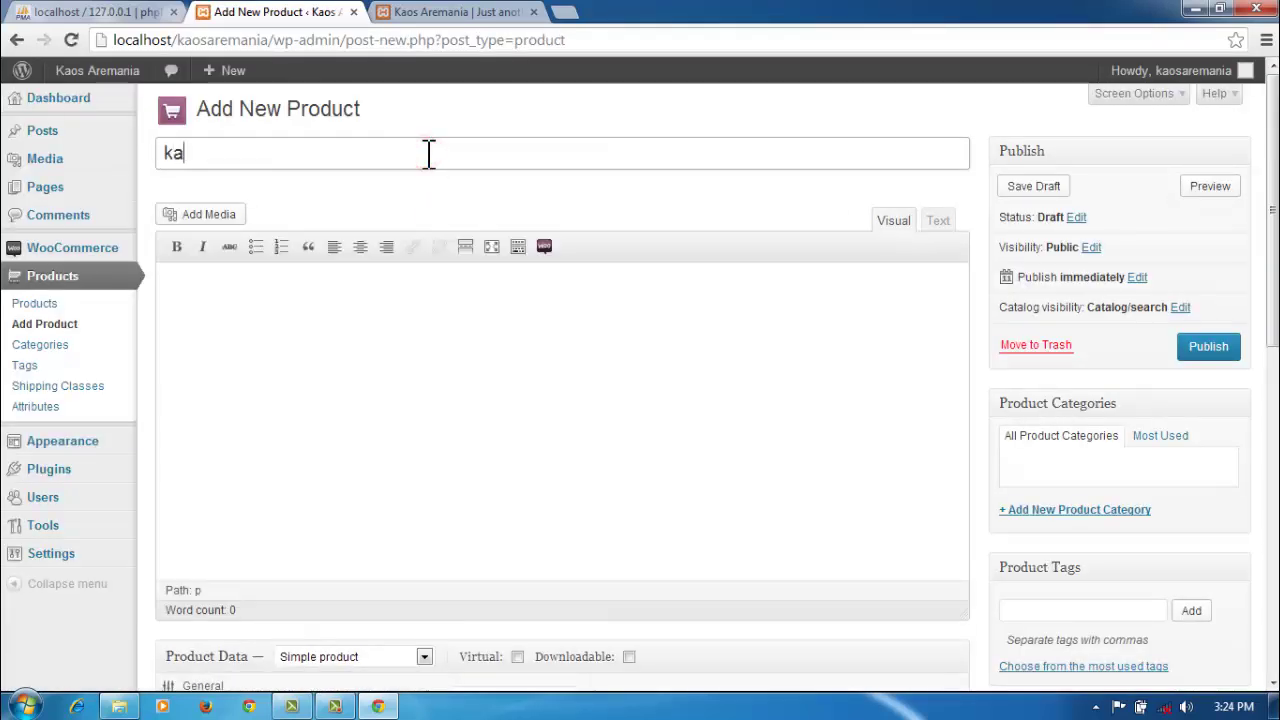
{"action": "type", "text": "os ar"}
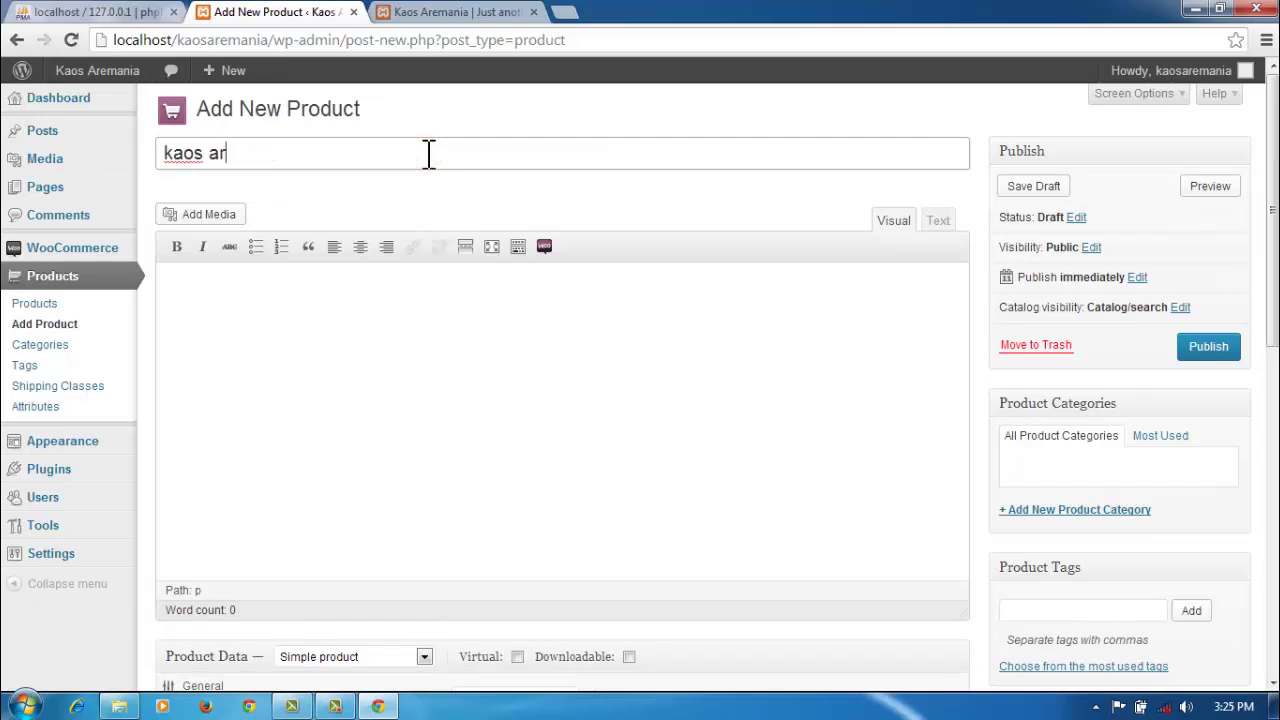
{"action": "type", "text": "emania 5"}
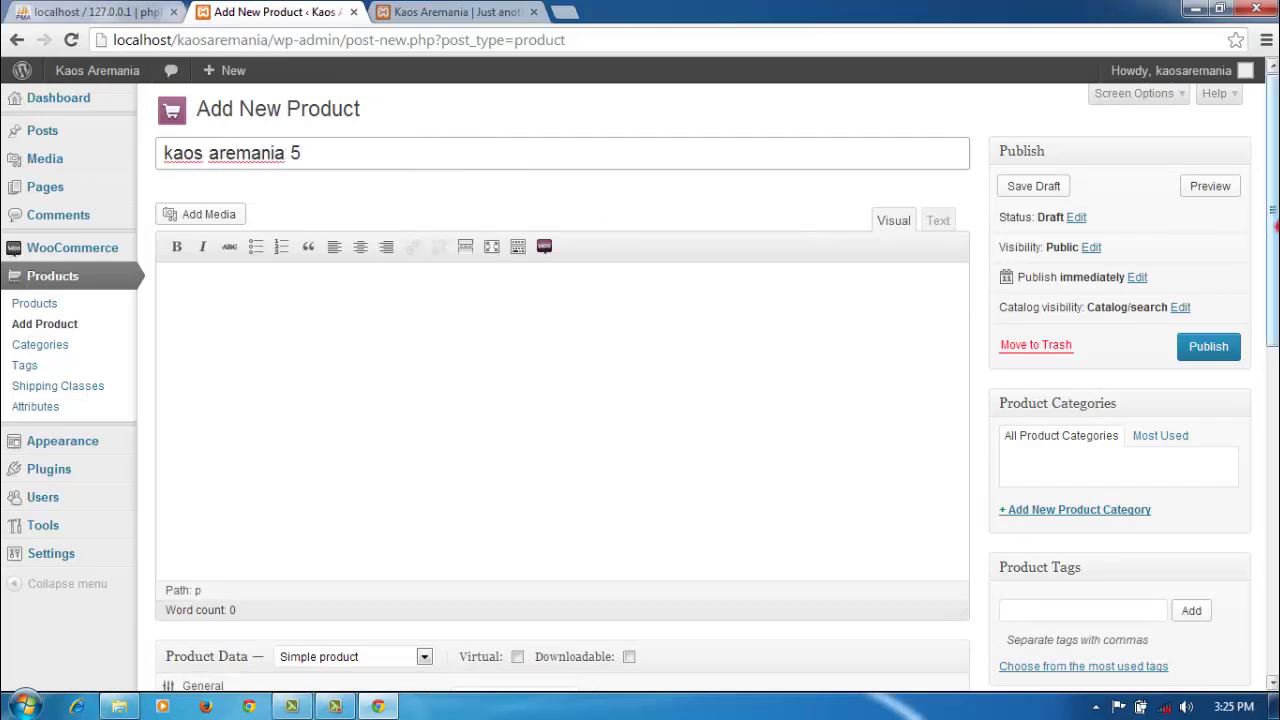
{"action": "scroll", "coordinate": [1100, 380], "scroll_direction": "down", "scroll_amount": 5}
{"action": "left_click", "coordinate": [1071, 332]}
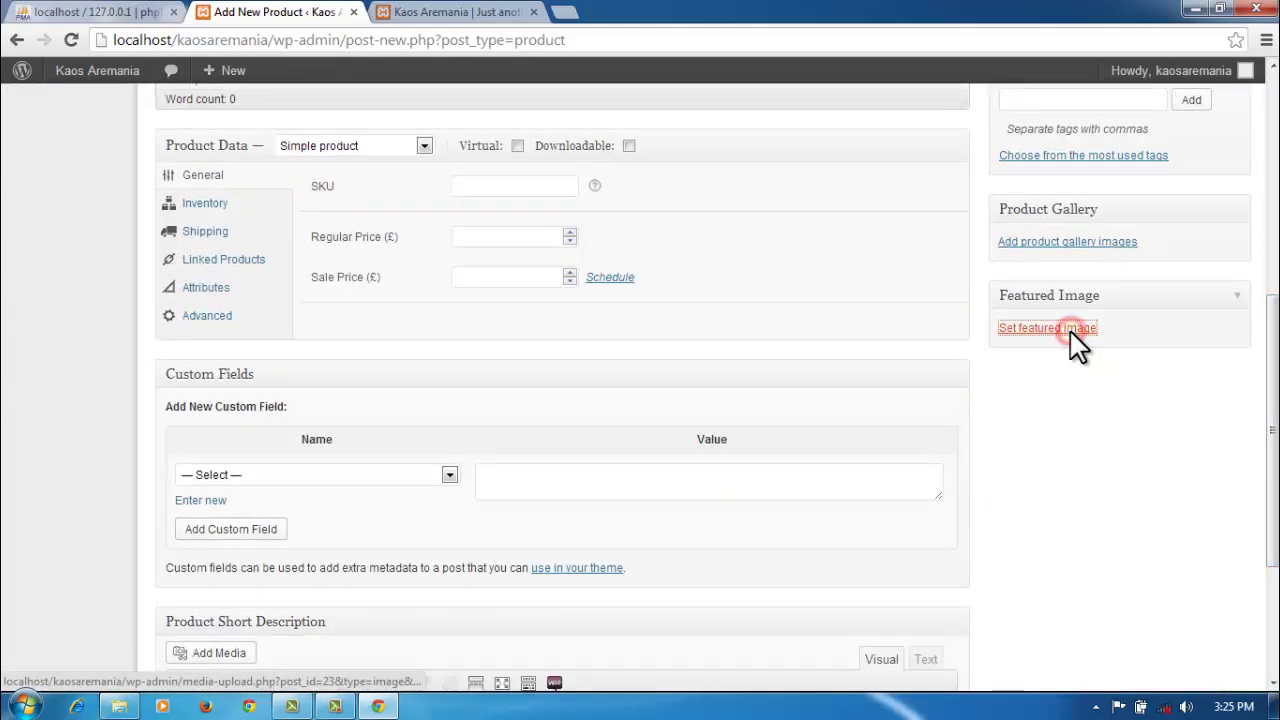
Step: Upload depan11.jpg for the new product's featured image
{"action": "left_click", "coordinate": [92, 140]}
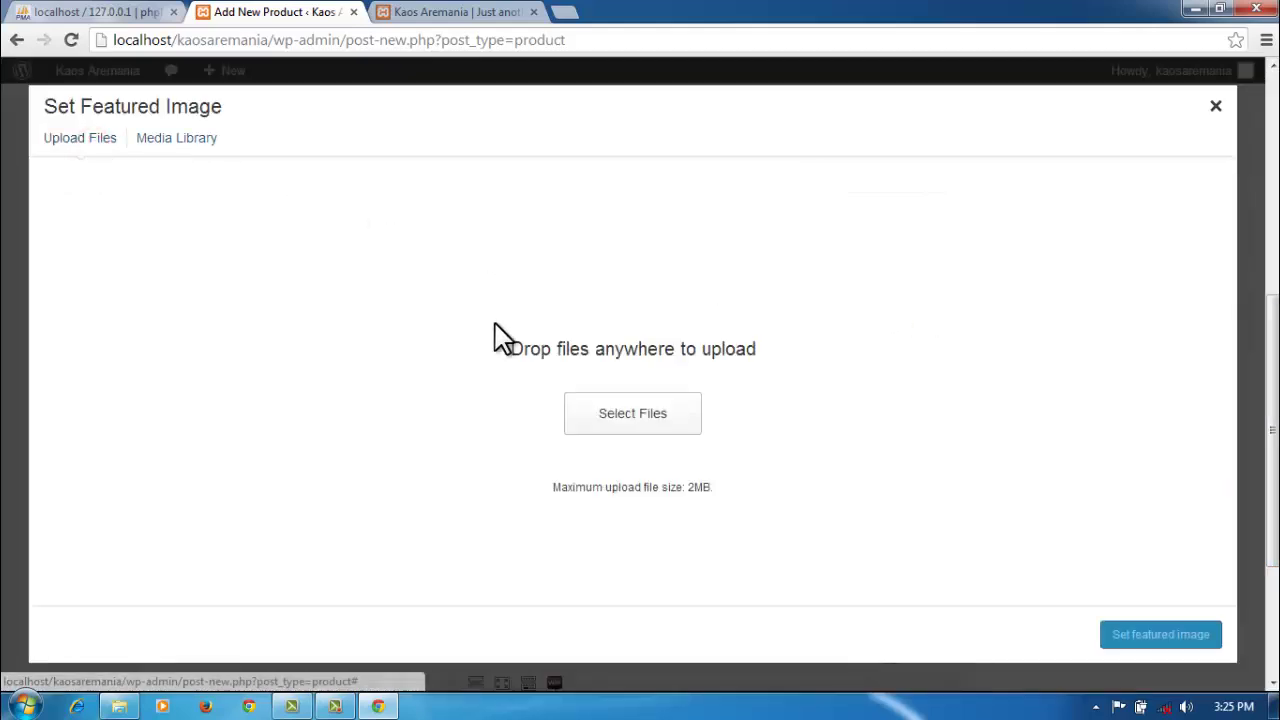
{"action": "left_click", "coordinate": [617, 417]}
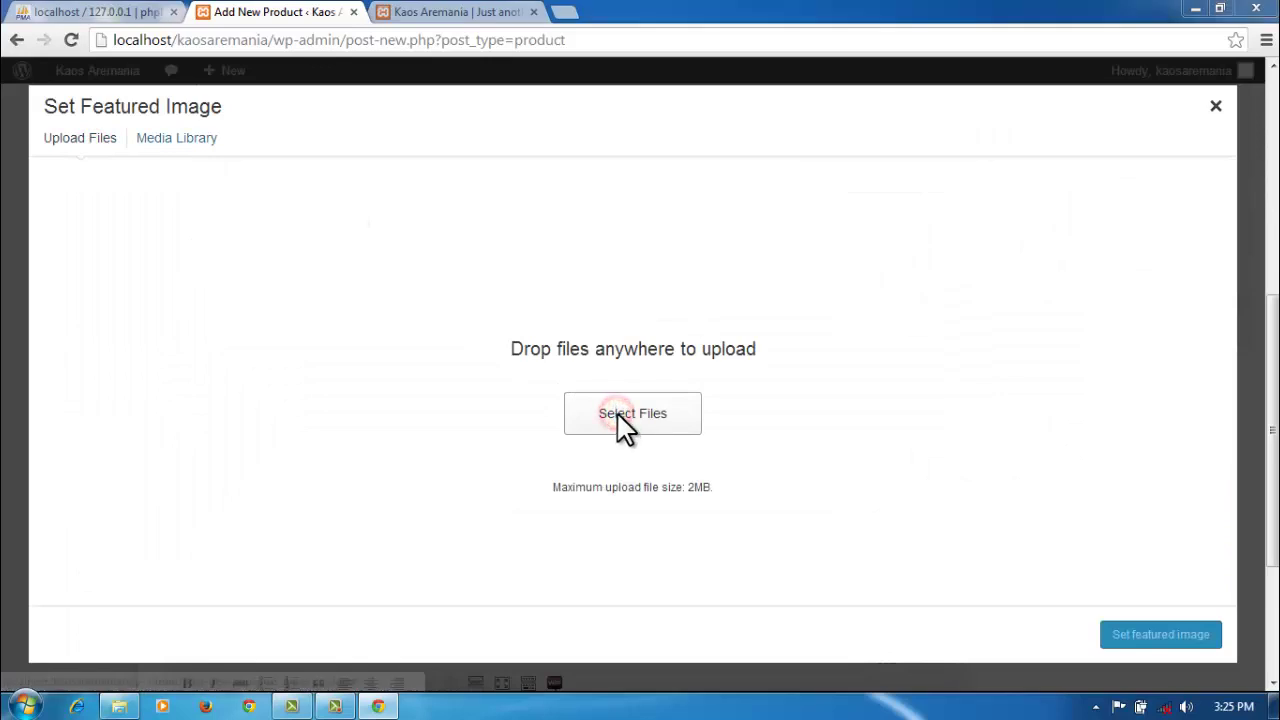
{"action": "left_click_drag", "start_coordinate": [620, 185], "coordinate": [621, 292]}
{"action": "left_click", "coordinate": [320, 290]}
{"action": "left_click", "coordinate": [480, 418]}
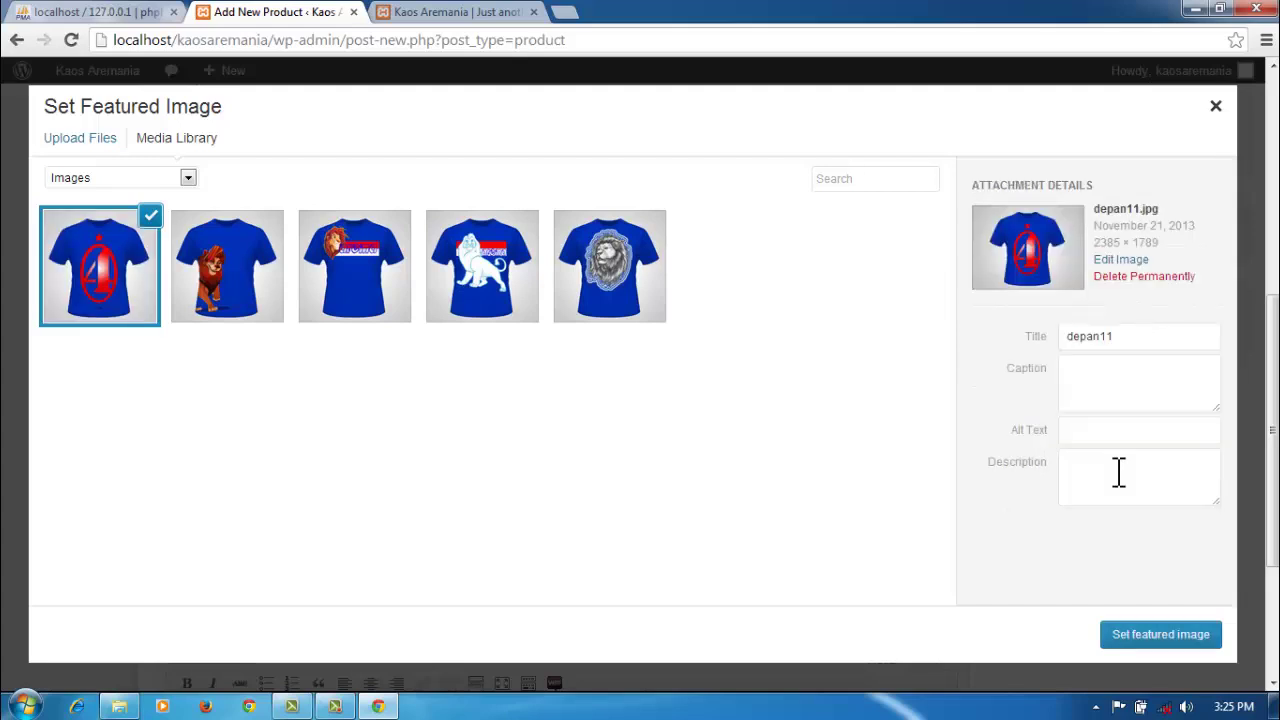
Step: Set the image's title, caption, alt text and description to 'kaos aremania biru 5' and make it featured
{"action": "left_click_drag", "start_coordinate": [1131, 337], "coordinate": [1068, 338]}
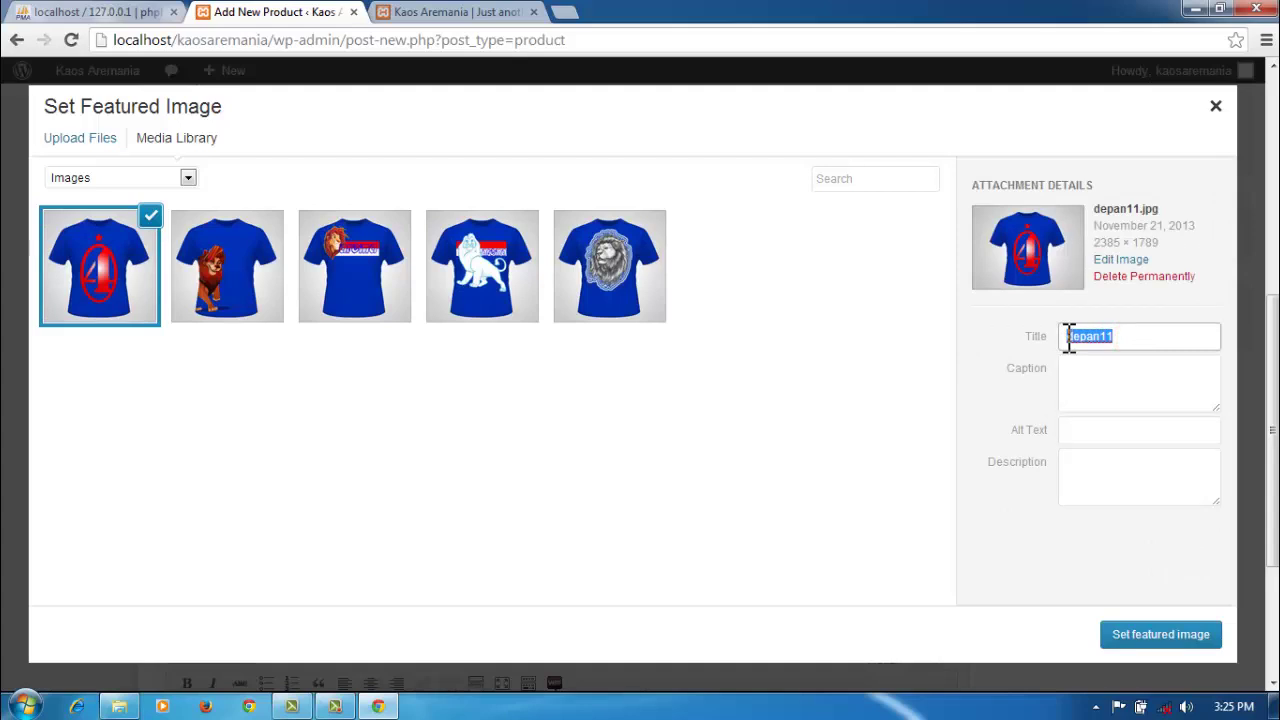
{"action": "type", "text": "kaos aremania biru 1"}
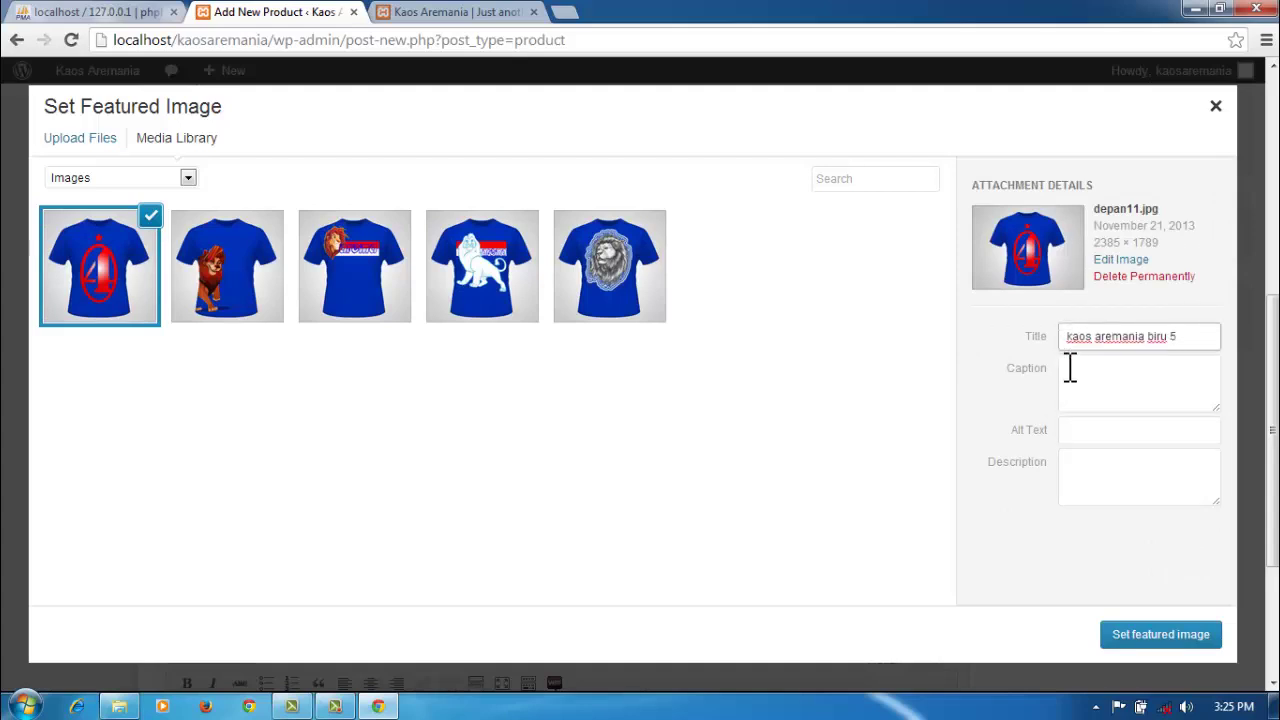
{"action": "left_click", "coordinate": [1094, 376]}
{"action": "type", "text": "kaos aremania biru 1"}
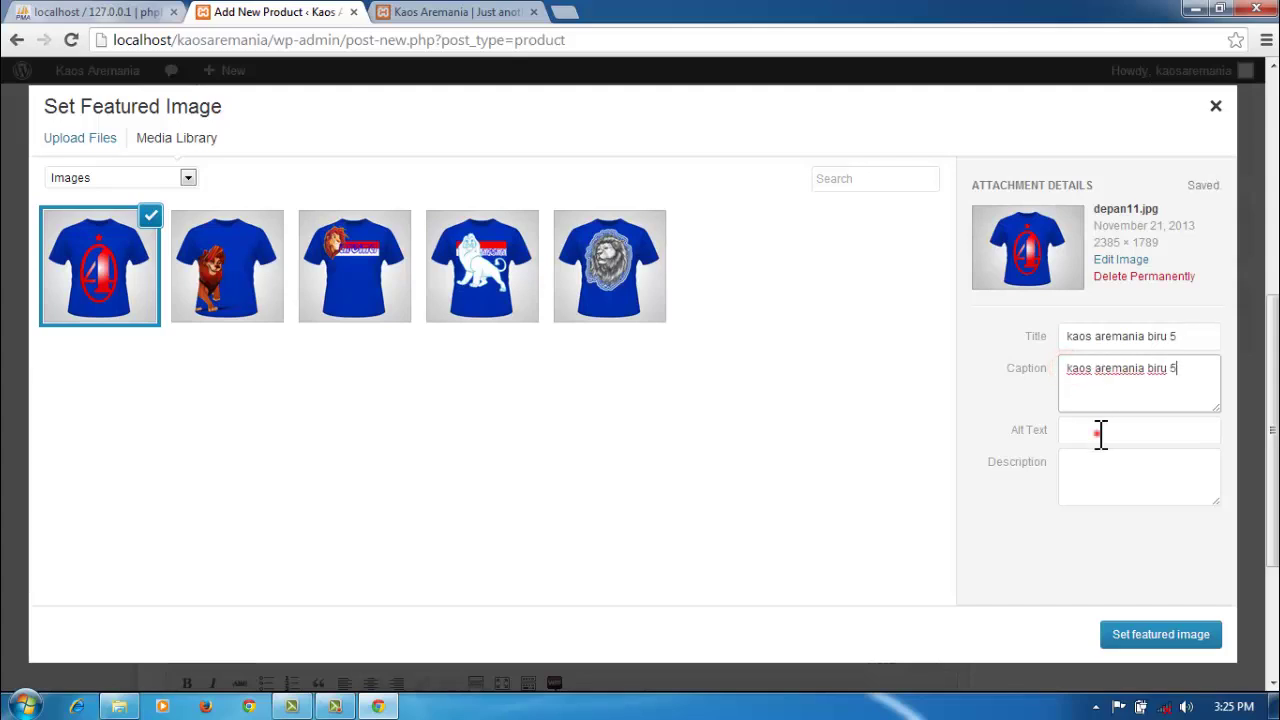
{"action": "left_click", "coordinate": [1100, 432]}
{"action": "type", "text": "kaos aremania biru 1"}
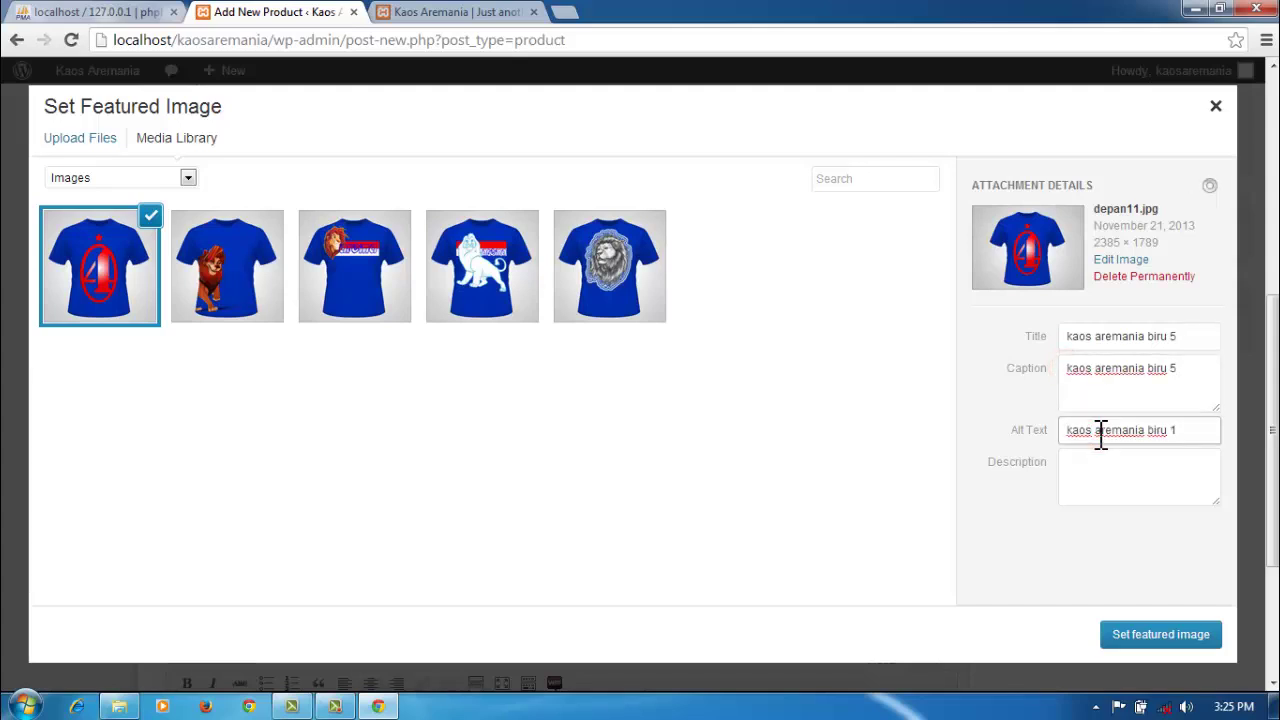
{"action": "type", "text": "5"}
{"action": "left_click", "coordinate": [1107, 462]}
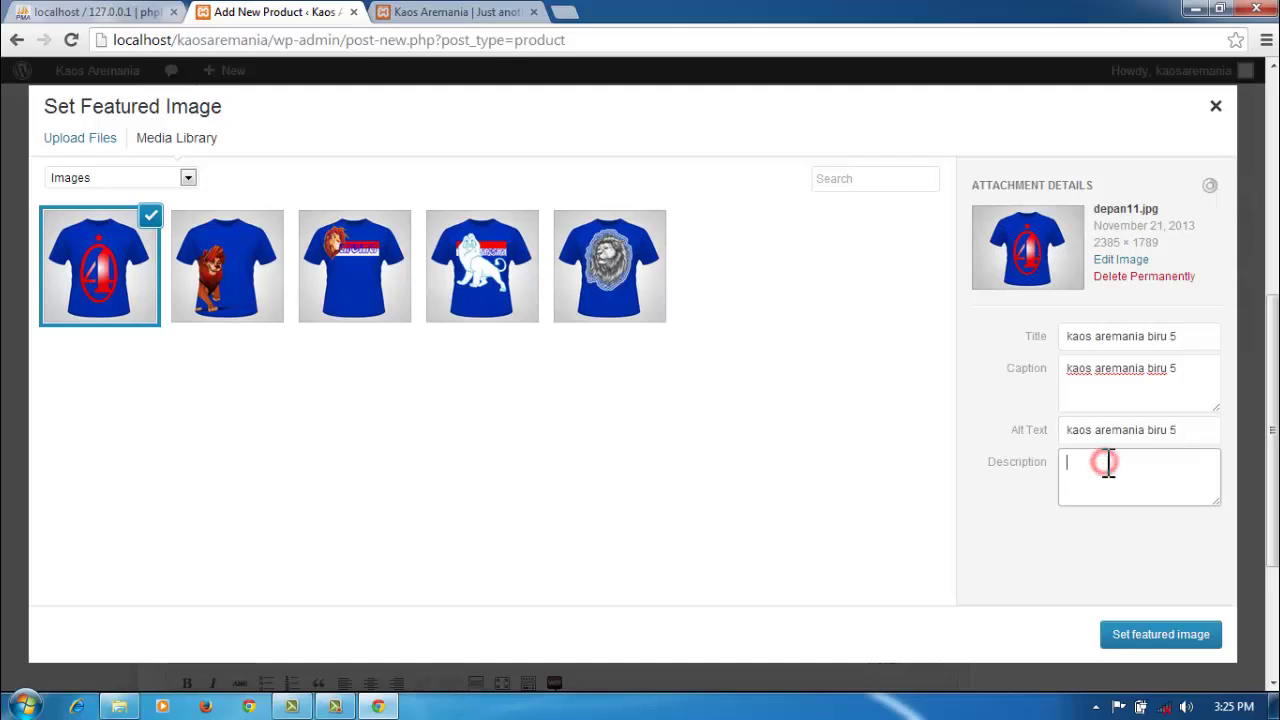
{"action": "type", "text": "kaos aremania biru 1"}
{"action": "key", "text": "BackSpace"}
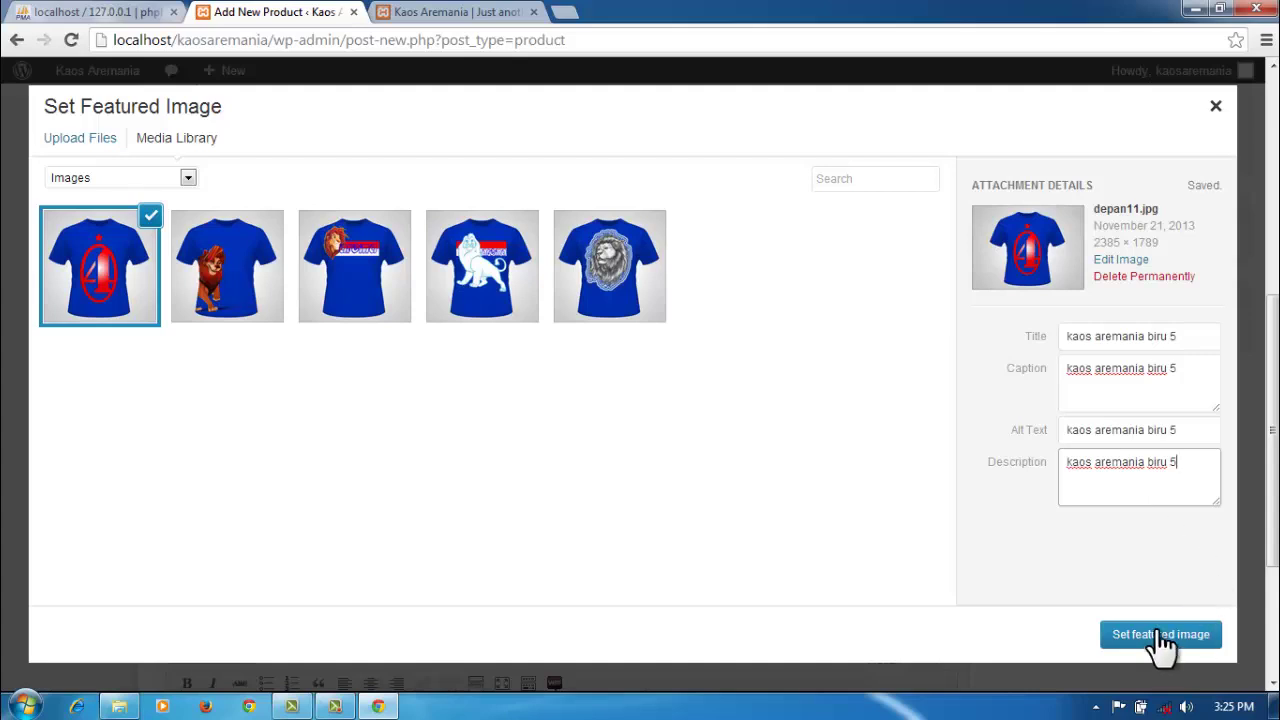
{"action": "left_click", "coordinate": [1145, 636]}
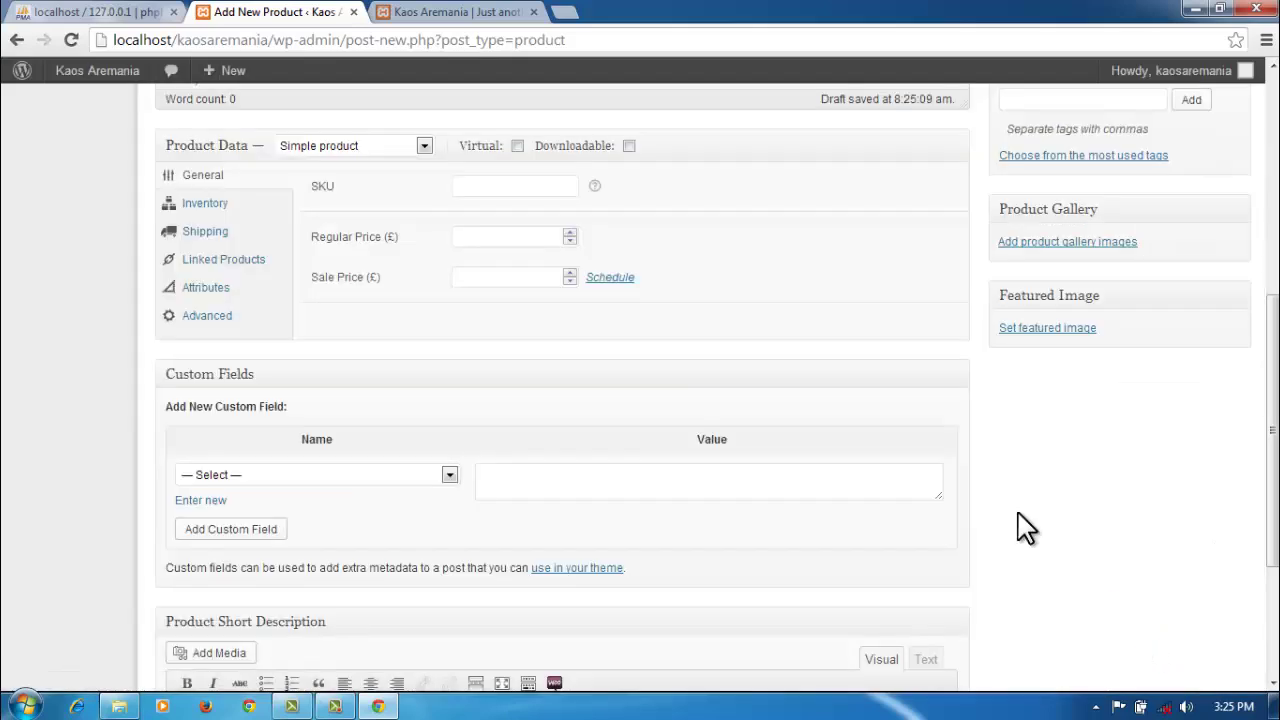
Step: Publish kaos aremania 5 with regular and sale prices of 70000
{"action": "left_click", "coordinate": [518, 239]}
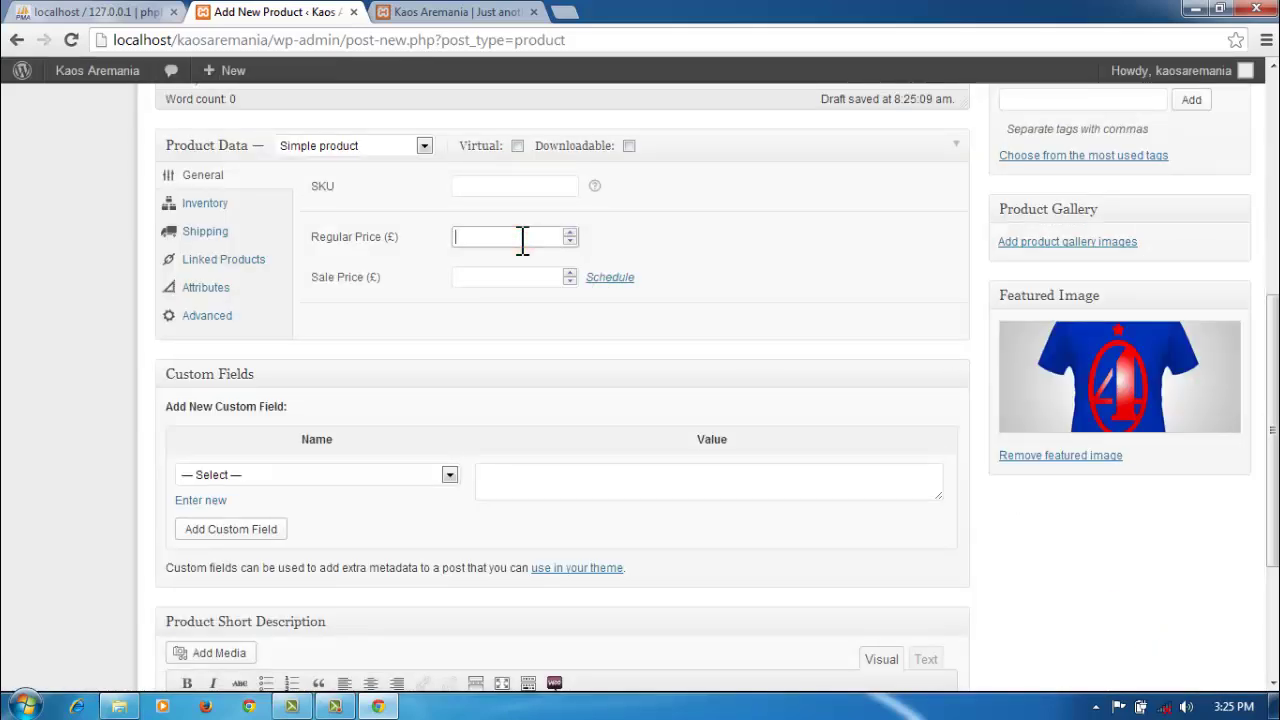
{"action": "type", "text": "70000"}
{"action": "left_click", "coordinate": [528, 277]}
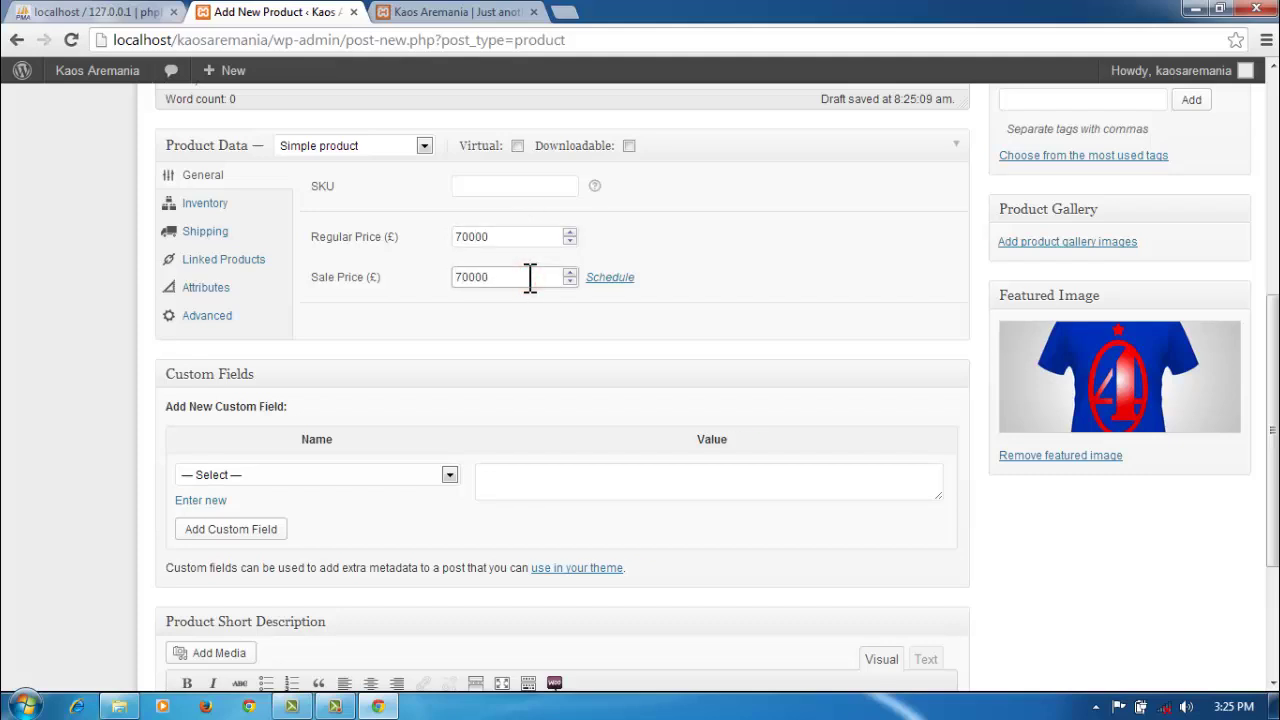
{"action": "left_click_drag", "start_coordinate": [1272, 350], "coordinate": [1276, 135]}
{"action": "left_click", "coordinate": [1206, 346]}
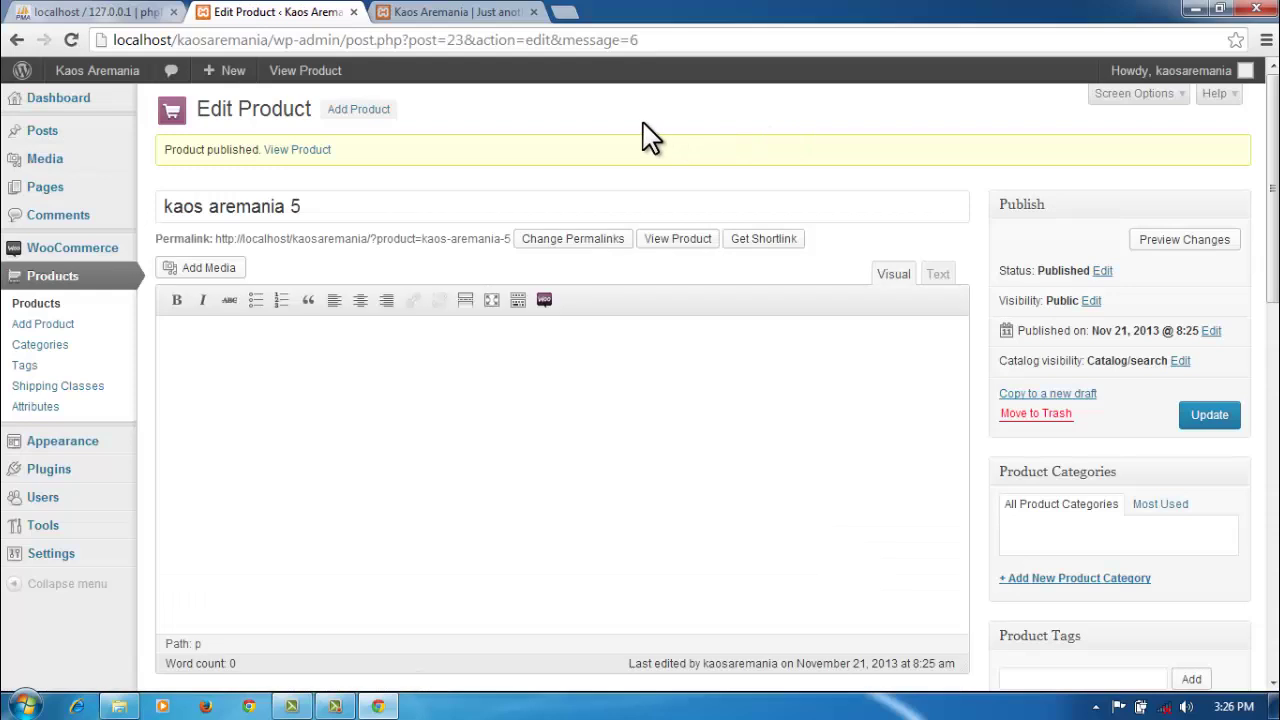
Step: Reload the storefront and browse the Shop grid to check kaos aremania 5 at £70,000
{"action": "left_click", "coordinate": [460, 12]}
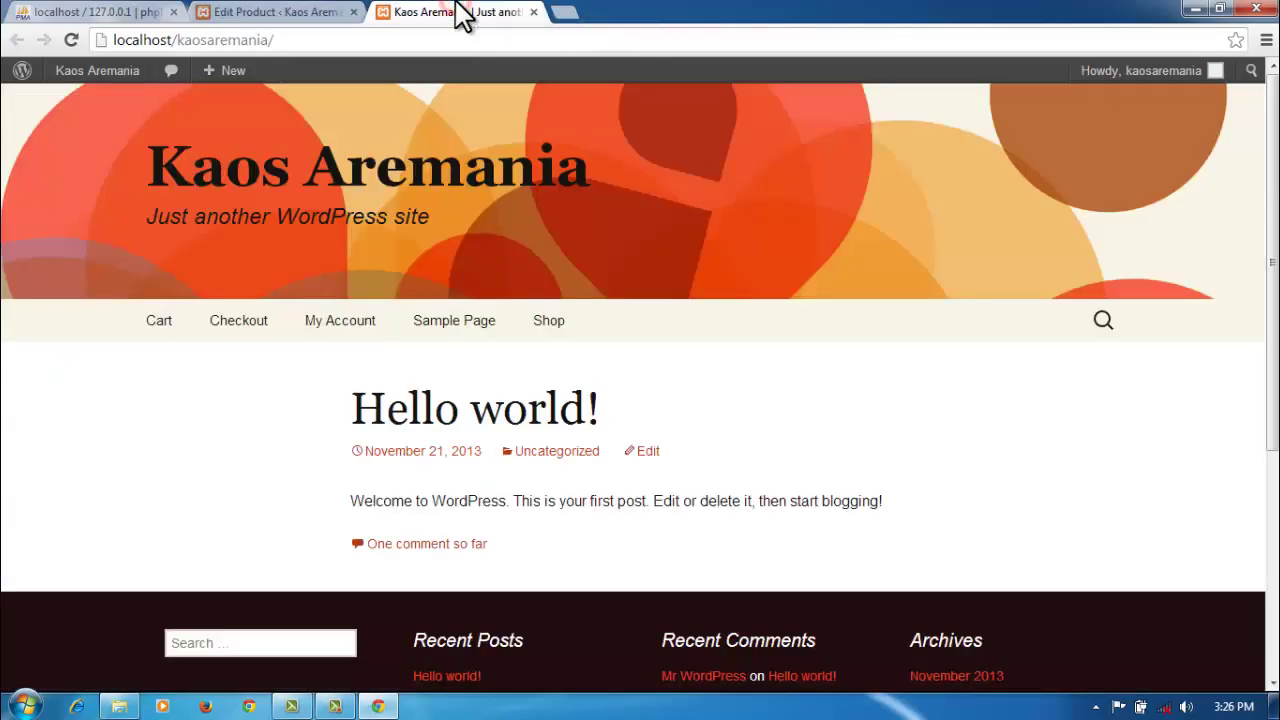
{"action": "left_click", "coordinate": [351, 42]}
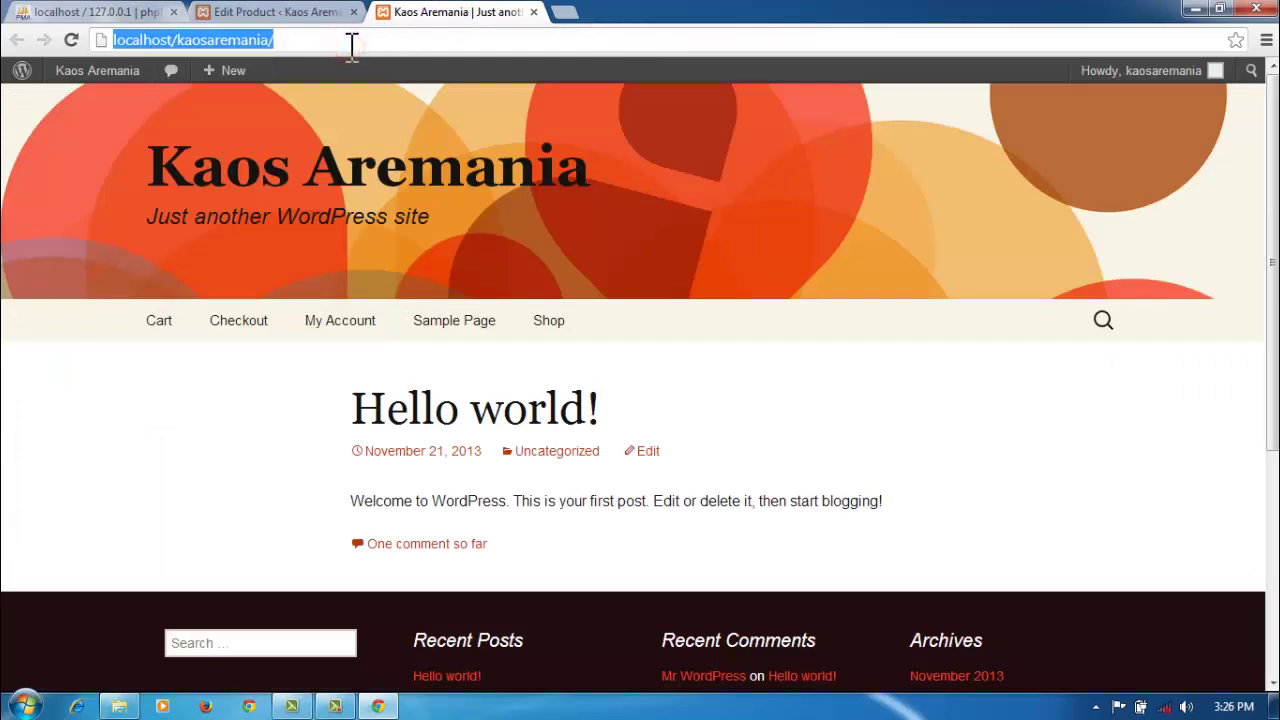
{"action": "key", "text": "Return"}
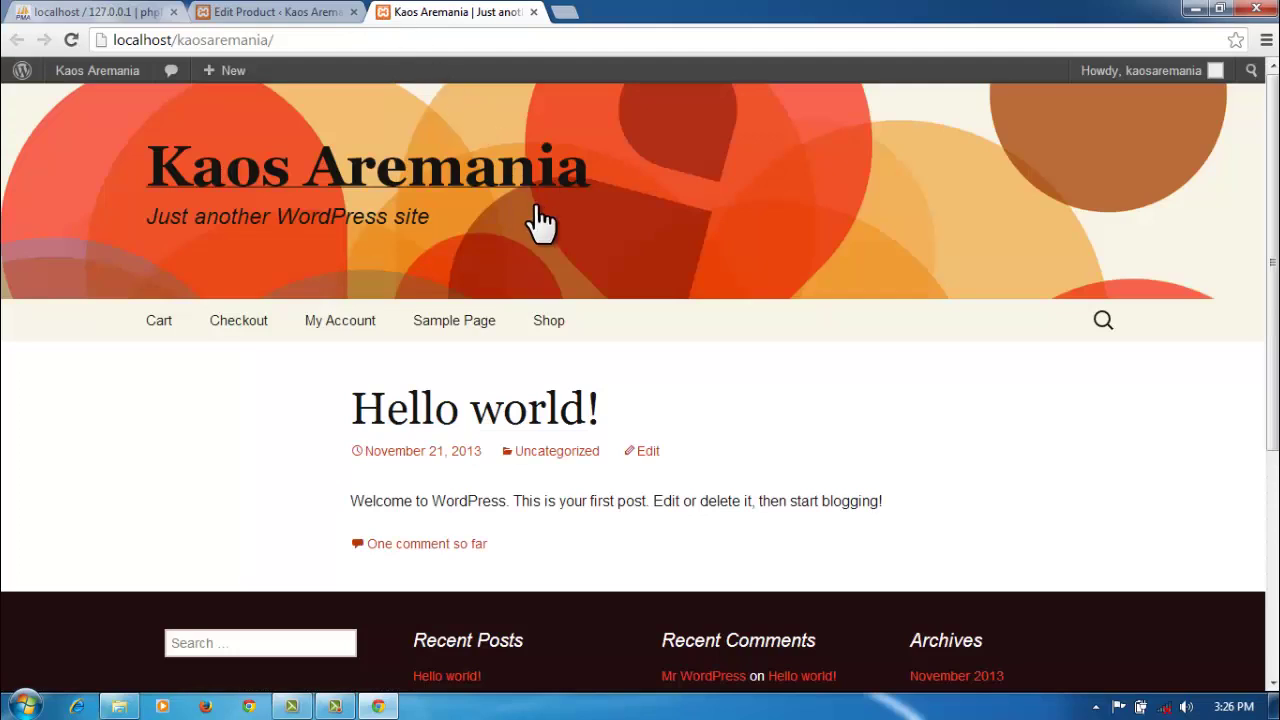
{"action": "left_click", "coordinate": [549, 330]}
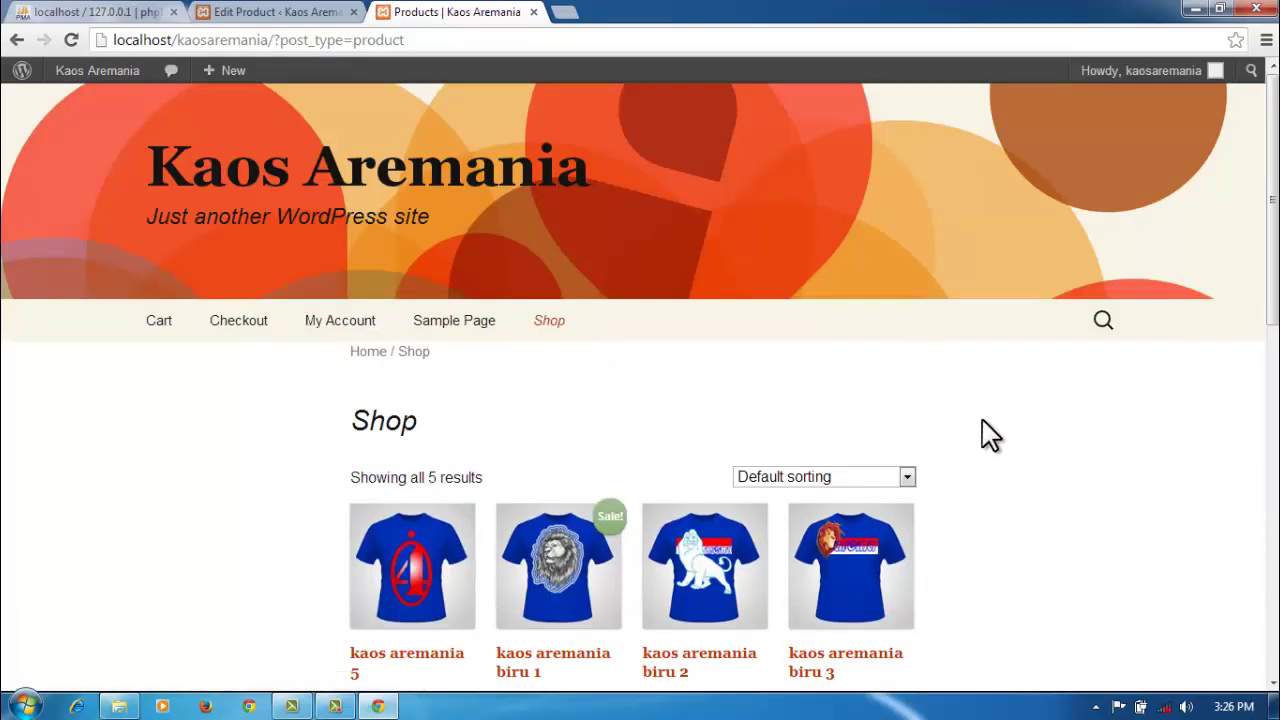
{"action": "scroll", "coordinate": [997, 440], "scroll_direction": "down", "scroll_amount": 1}
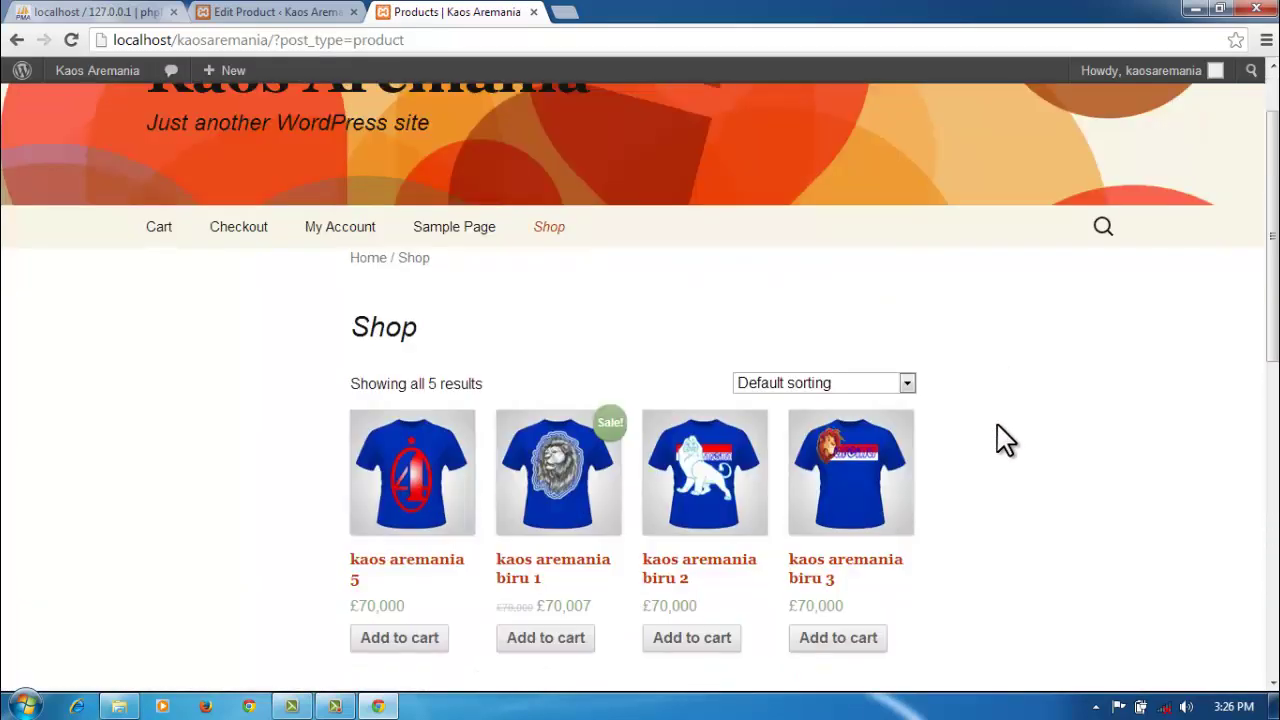
{"action": "scroll", "coordinate": [1007, 440], "scroll_direction": "down", "scroll_amount": 1}
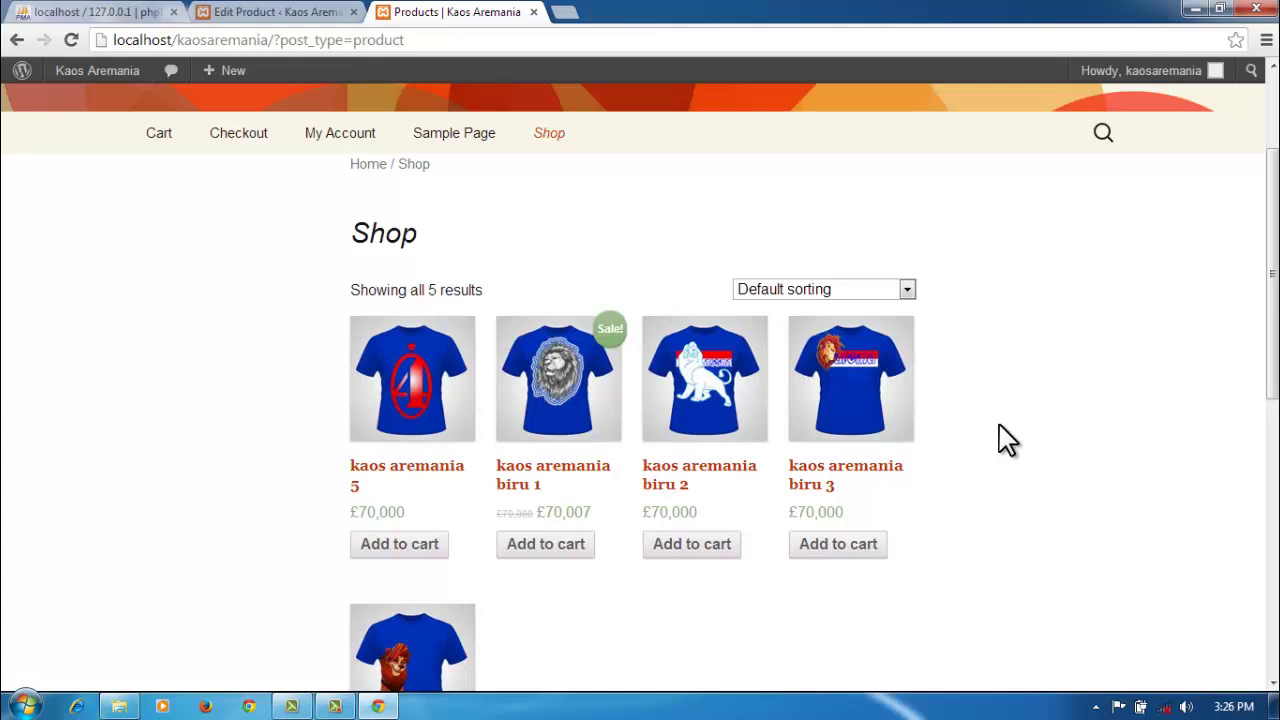
{"action": "scroll", "coordinate": [1007, 440], "scroll_direction": "down", "scroll_amount": 1}
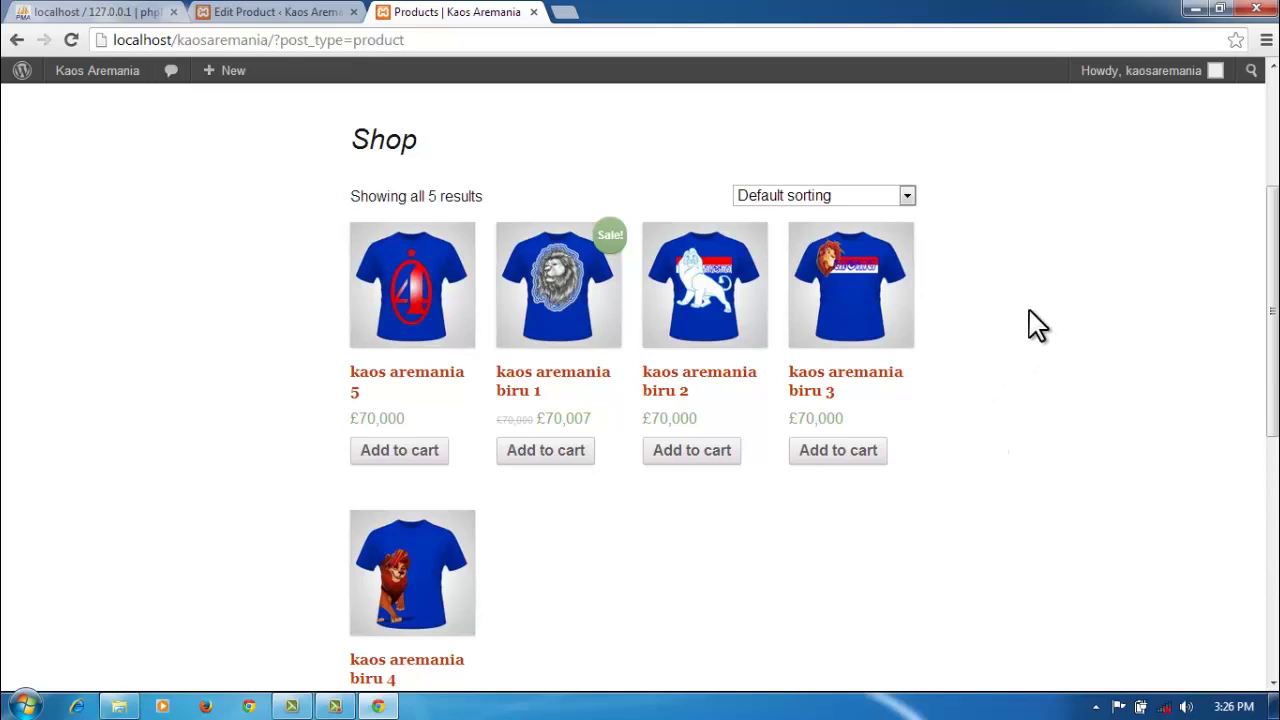
{"action": "scroll", "coordinate": [1036, 322], "scroll_direction": "down", "scroll_amount": 2}
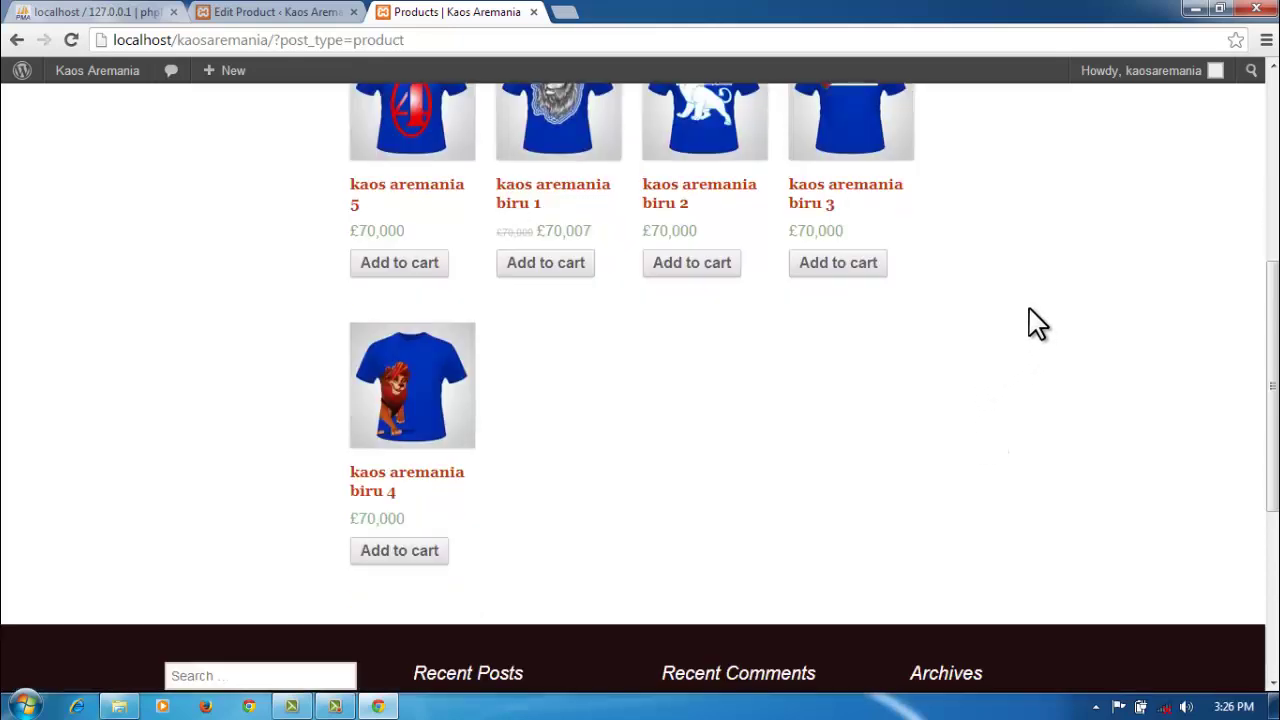
{"action": "scroll", "coordinate": [1036, 322], "scroll_direction": "up", "scroll_amount": 3}
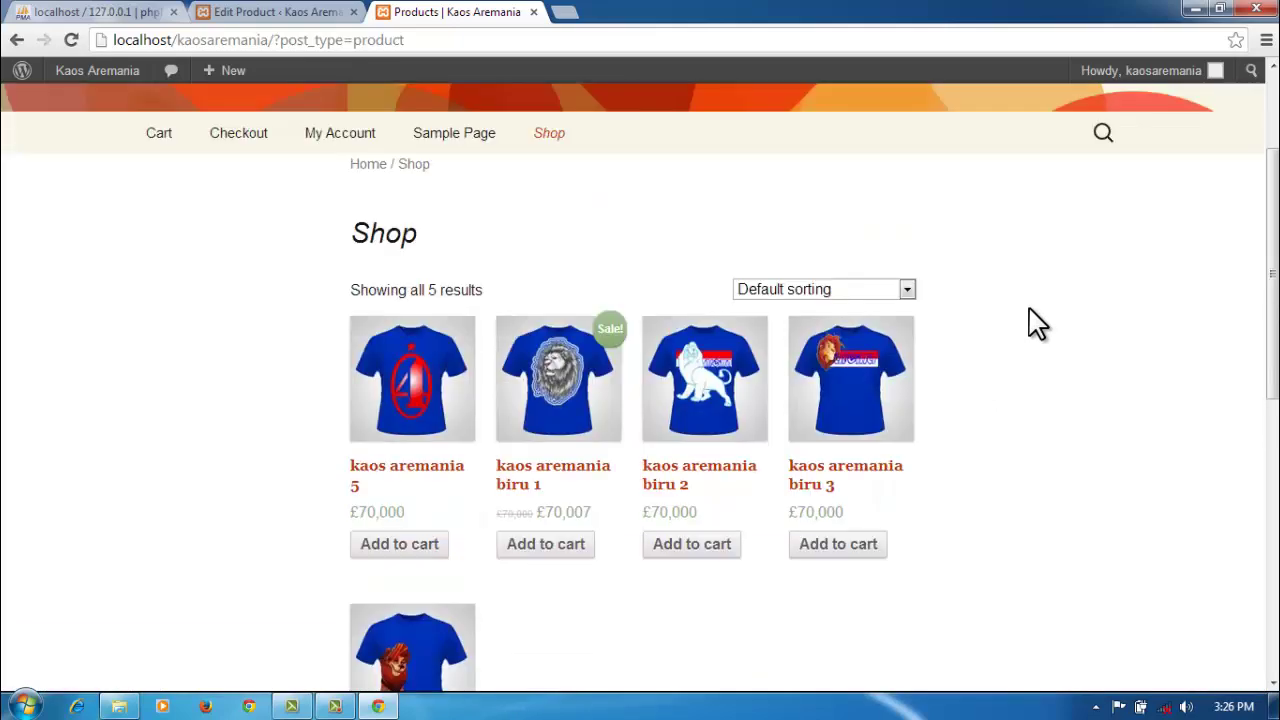
{"action": "scroll", "coordinate": [1036, 322], "scroll_direction": "up", "scroll_amount": 2}
{"action": "scroll", "coordinate": [1034, 334], "scroll_direction": "down", "scroll_amount": 2}
Step: Go to the admin product list and open kaos aremania biru 1 for editing
{"action": "left_click", "coordinate": [340, 13]}
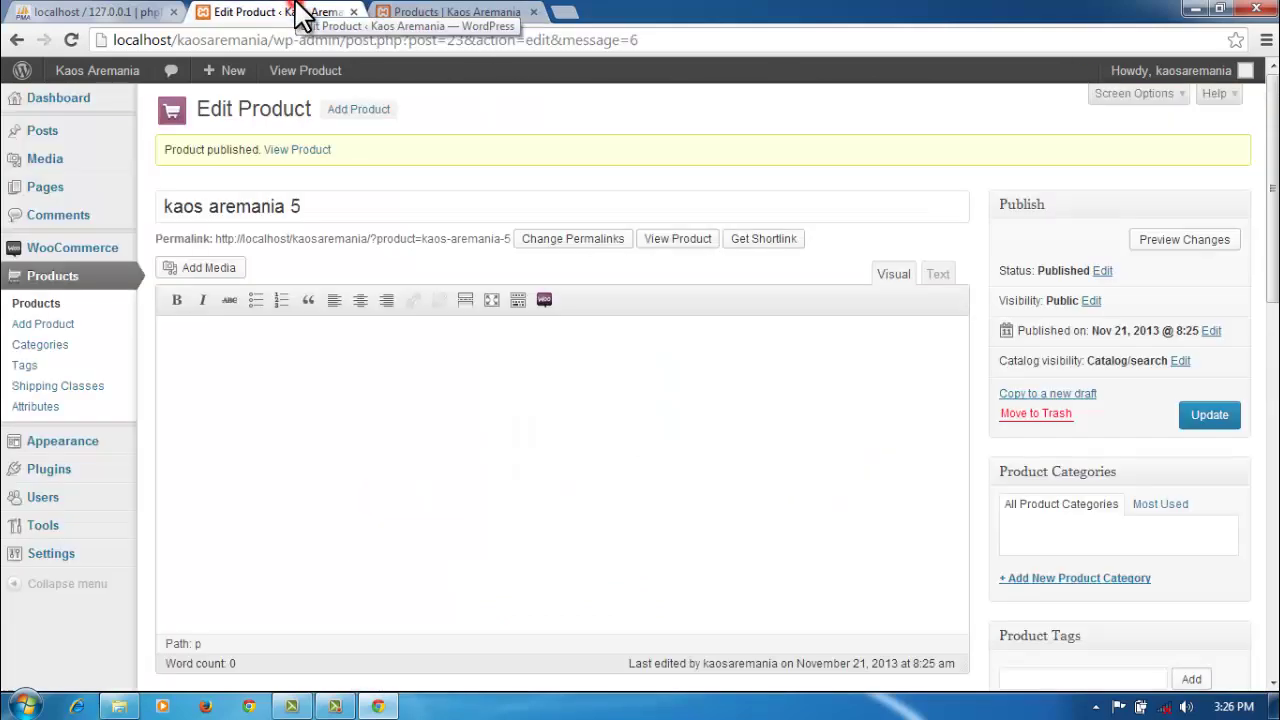
{"action": "left_click", "coordinate": [50, 280]}
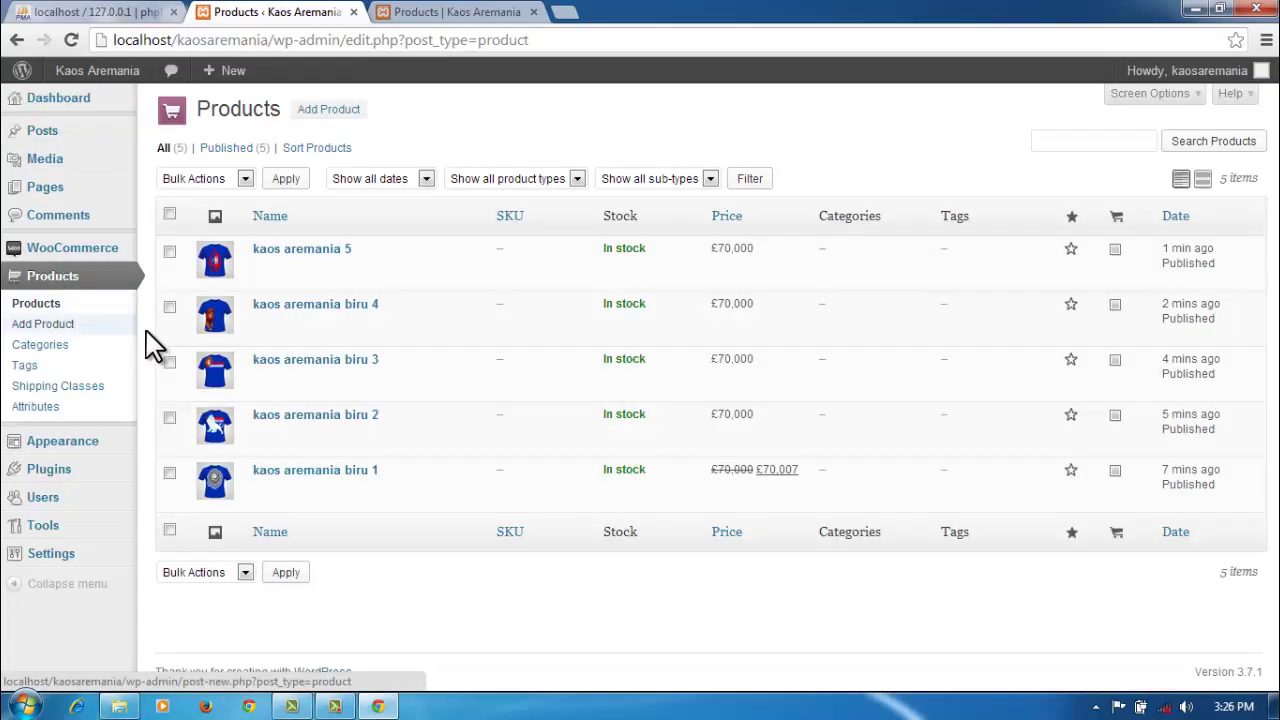
{"action": "left_click", "coordinate": [435, 14]}
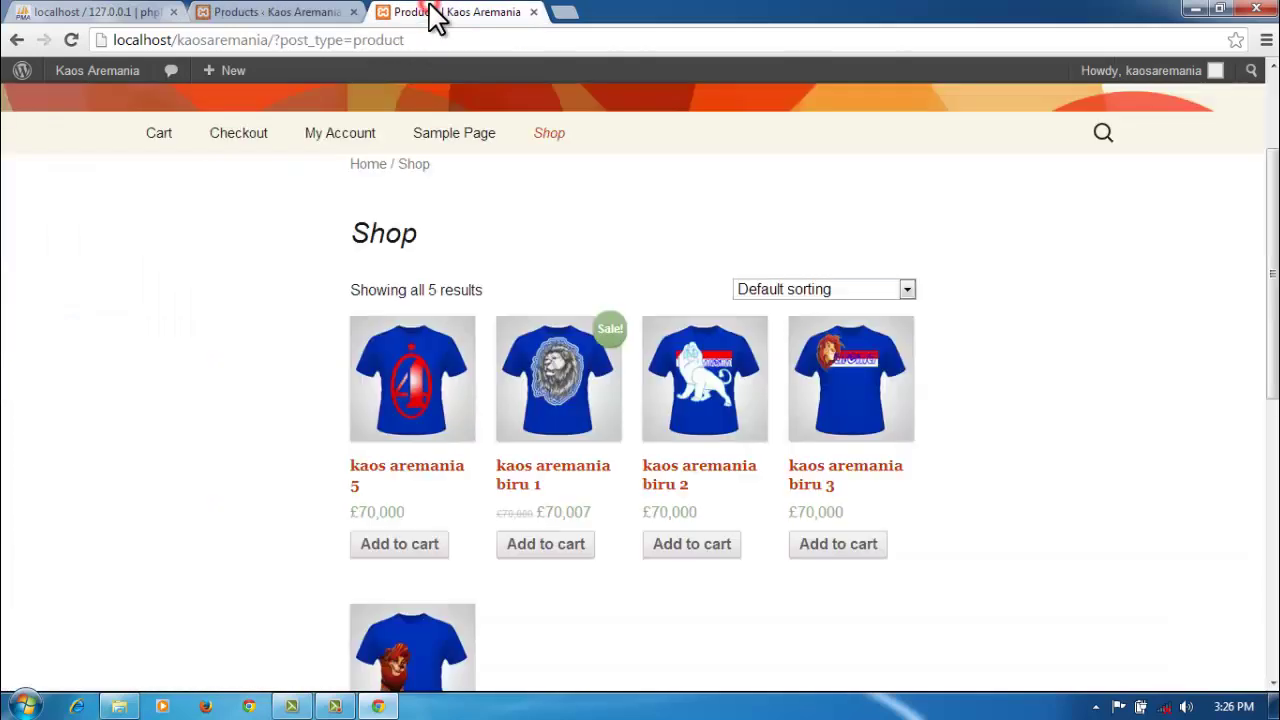
{"action": "left_click", "coordinate": [240, 14]}
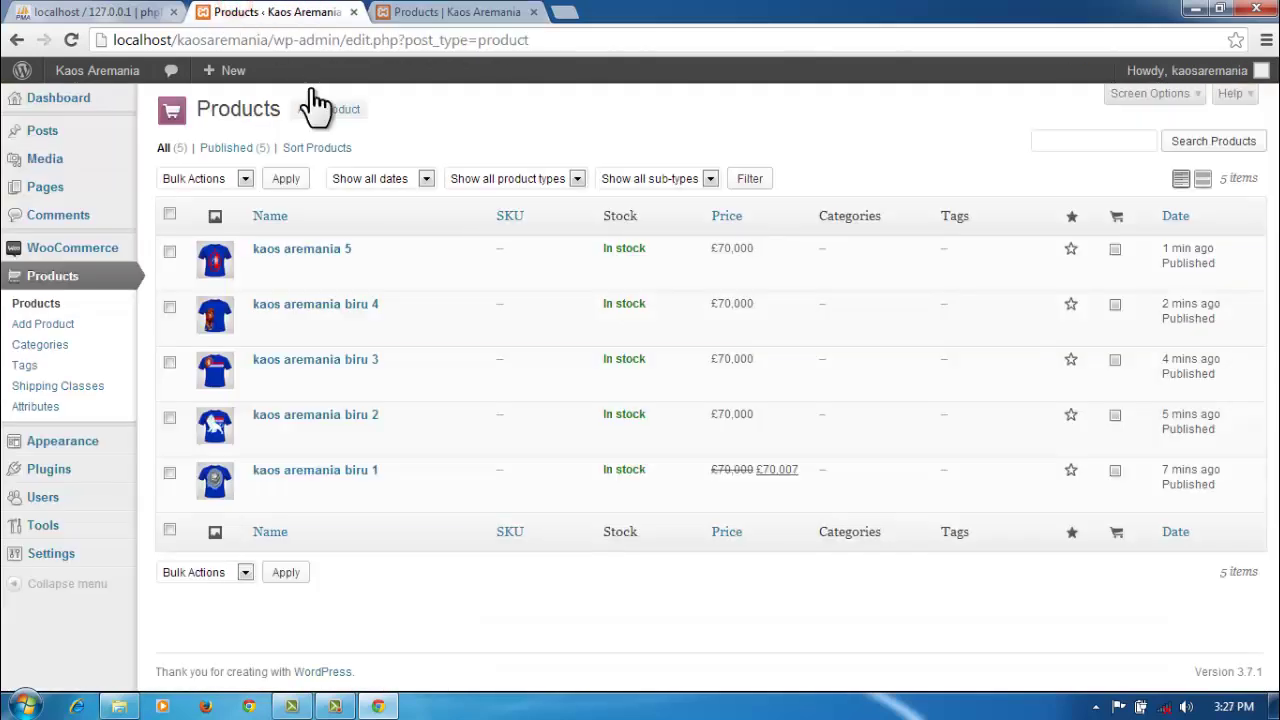
{"action": "left_click", "coordinate": [170, 474]}
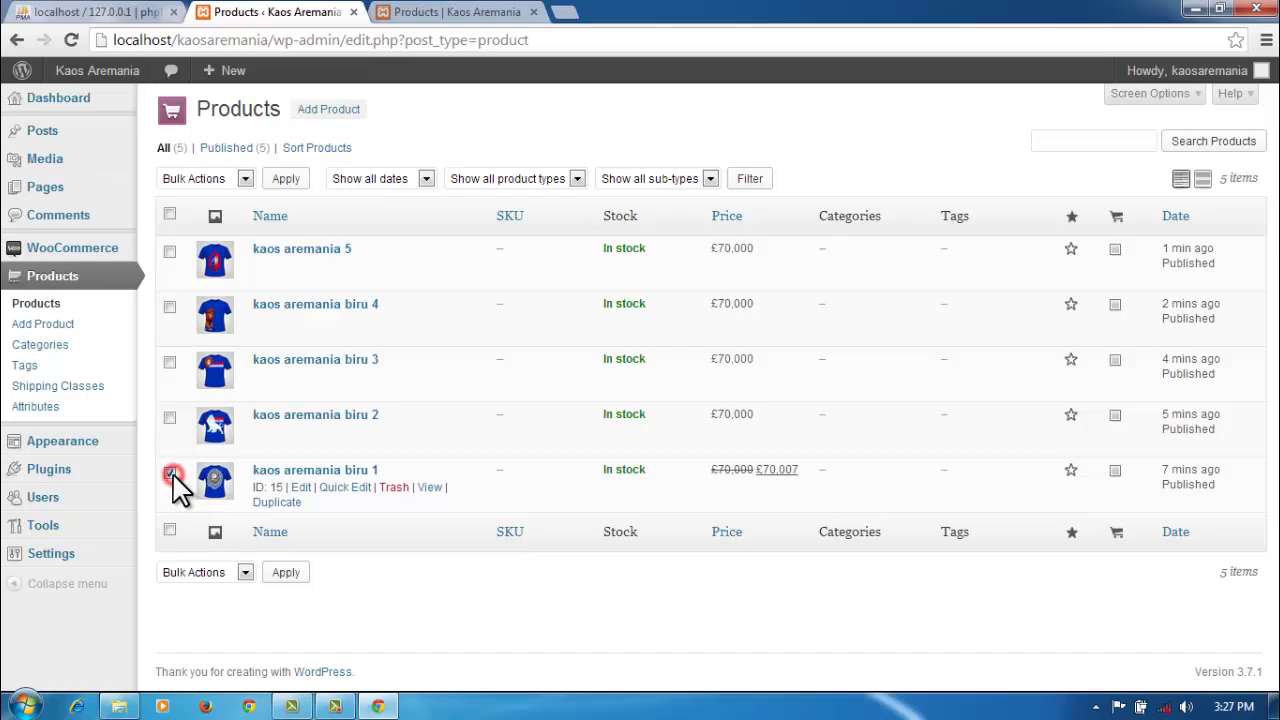
{"action": "left_click", "coordinate": [301, 488]}
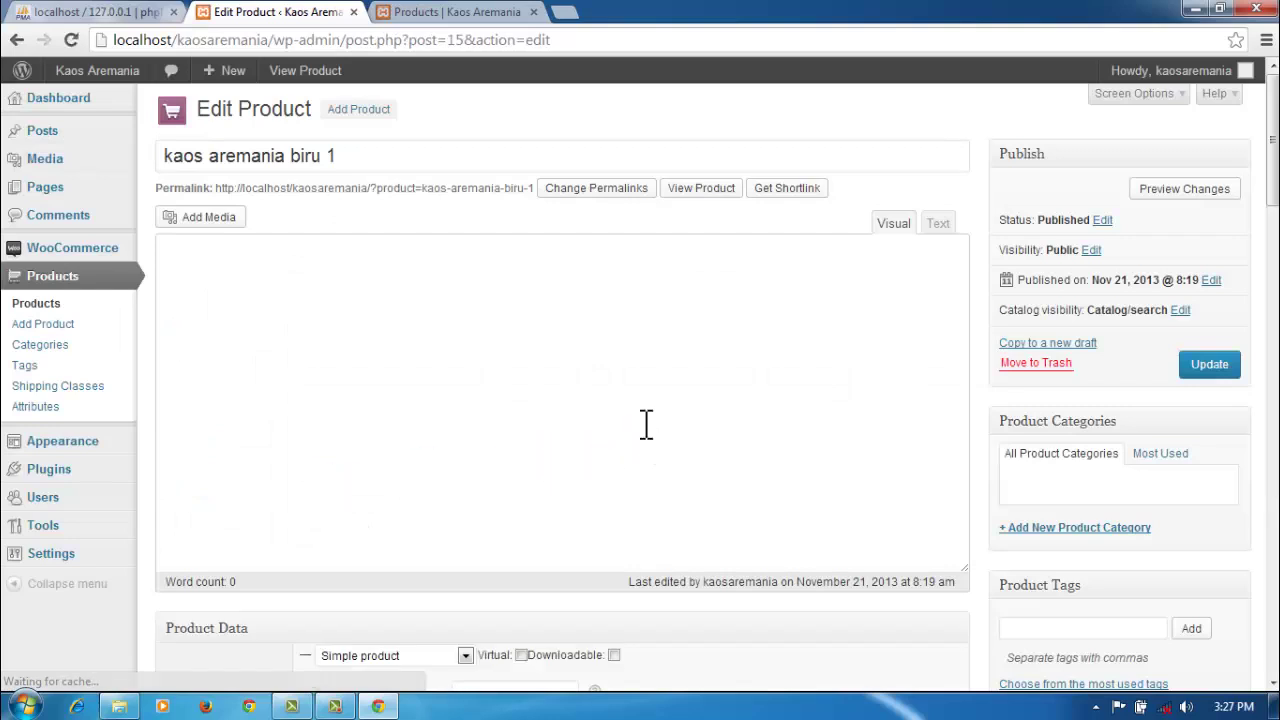
Step: Change kaos aremania biru 1's sale price from 70007 to 60000 and update the product
{"action": "scroll", "coordinate": [646, 424], "scroll_direction": "down", "scroll_amount": 3}
{"action": "scroll", "coordinate": [646, 436], "scroll_direction": "down", "scroll_amount": 1}
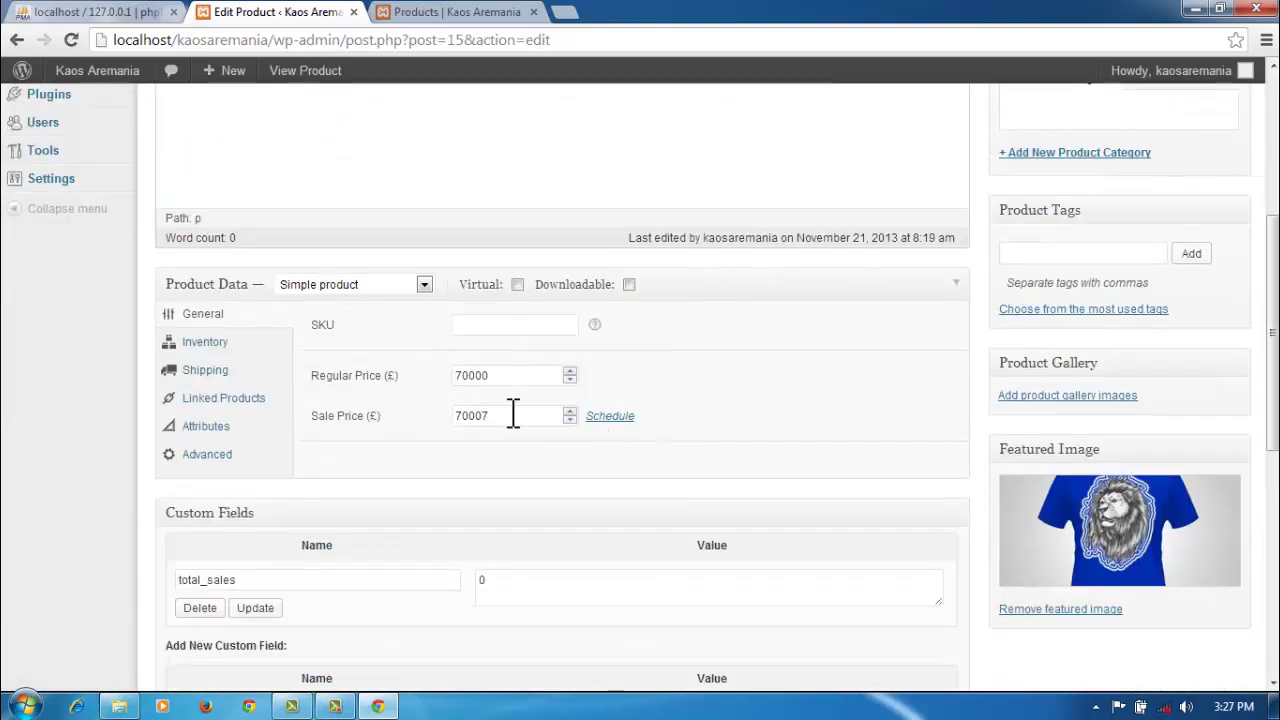
{"action": "double_click", "coordinate": [511, 414]}
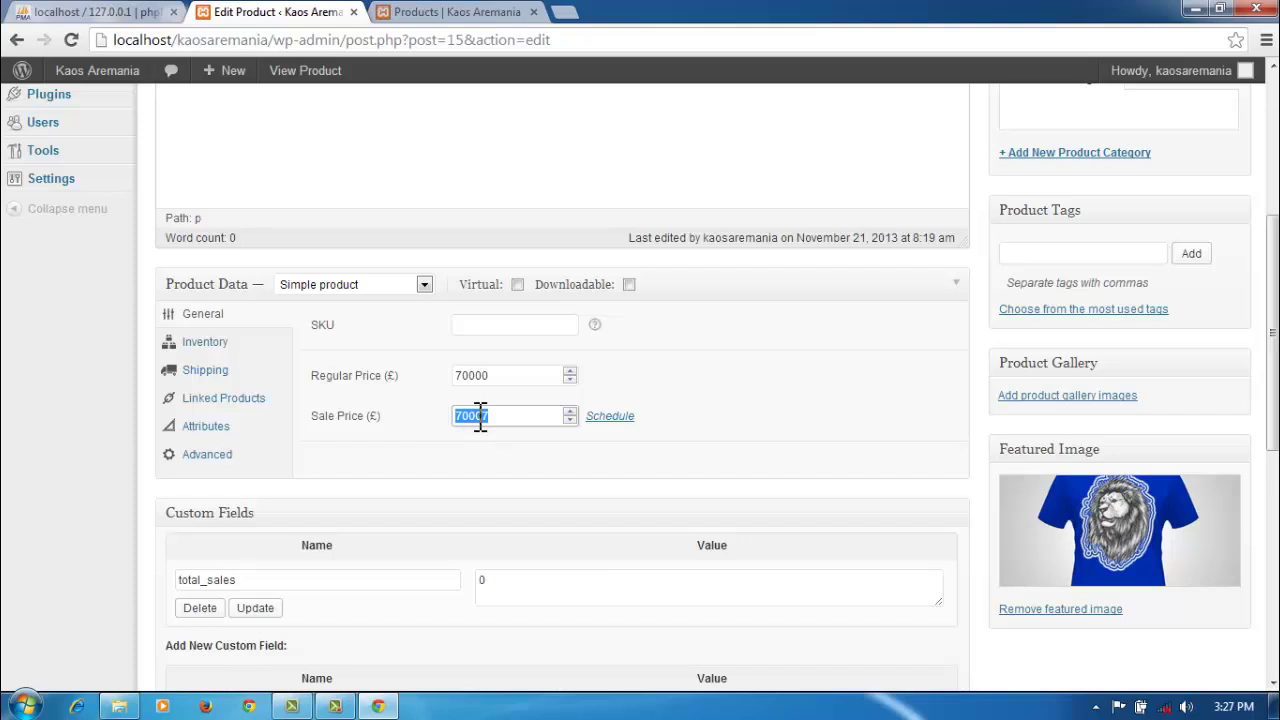
{"action": "type", "text": "6"}
{"action": "scroll", "coordinate": [745, 425], "scroll_direction": "up", "scroll_amount": 4}
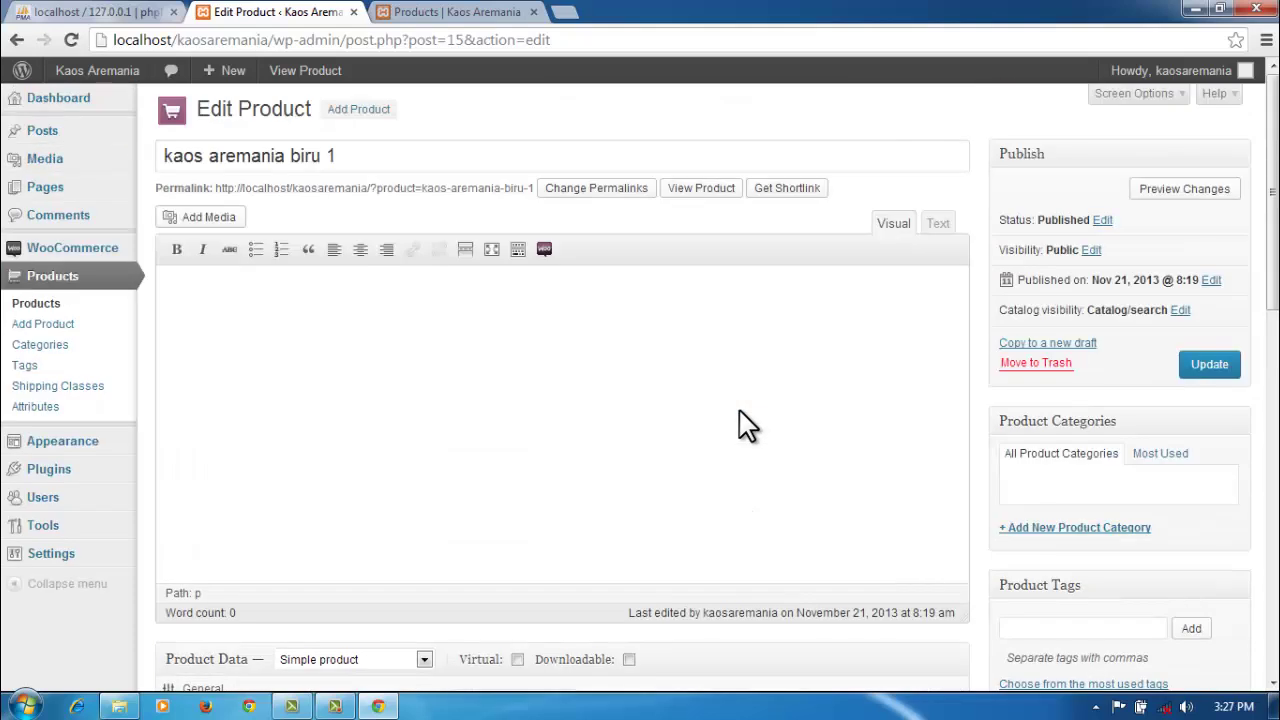
{"action": "left_click", "coordinate": [1210, 368]}
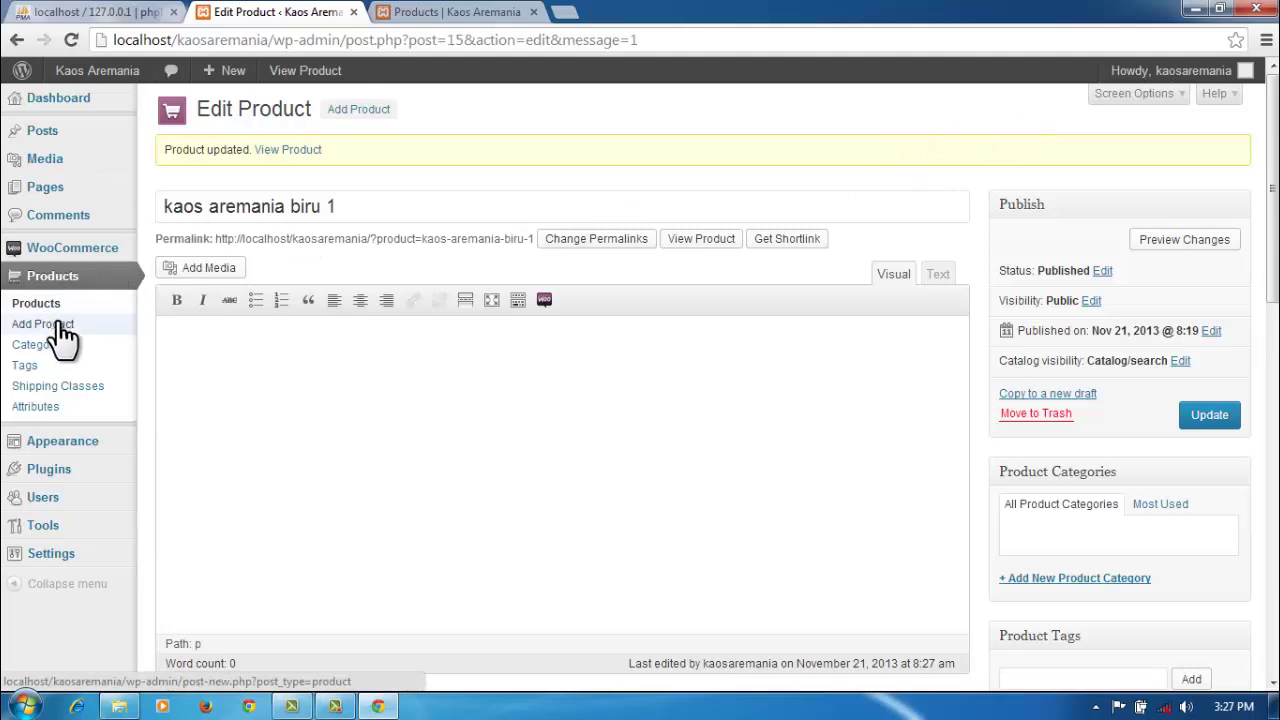
Step: Return to the product list and open kaos aremania biru 2 for editing
{"action": "left_click", "coordinate": [82, 280]}
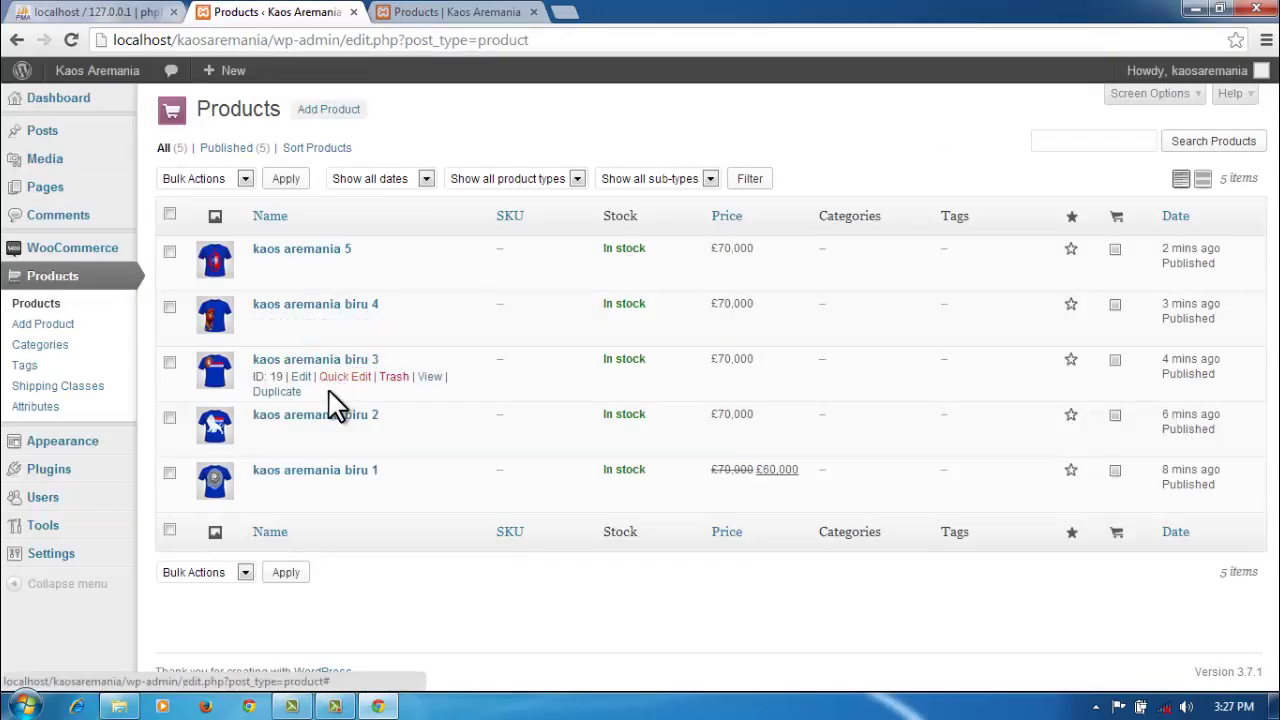
{"action": "left_click", "coordinate": [170, 418]}
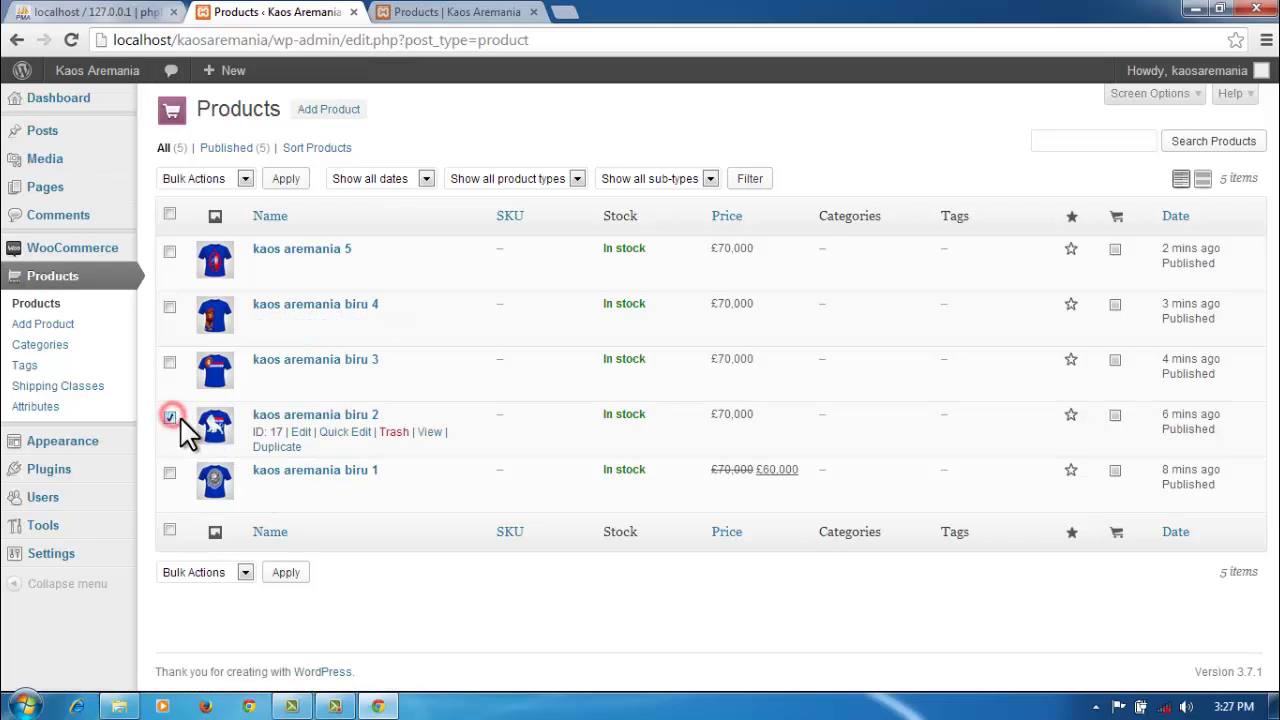
{"action": "left_click", "coordinate": [299, 436]}
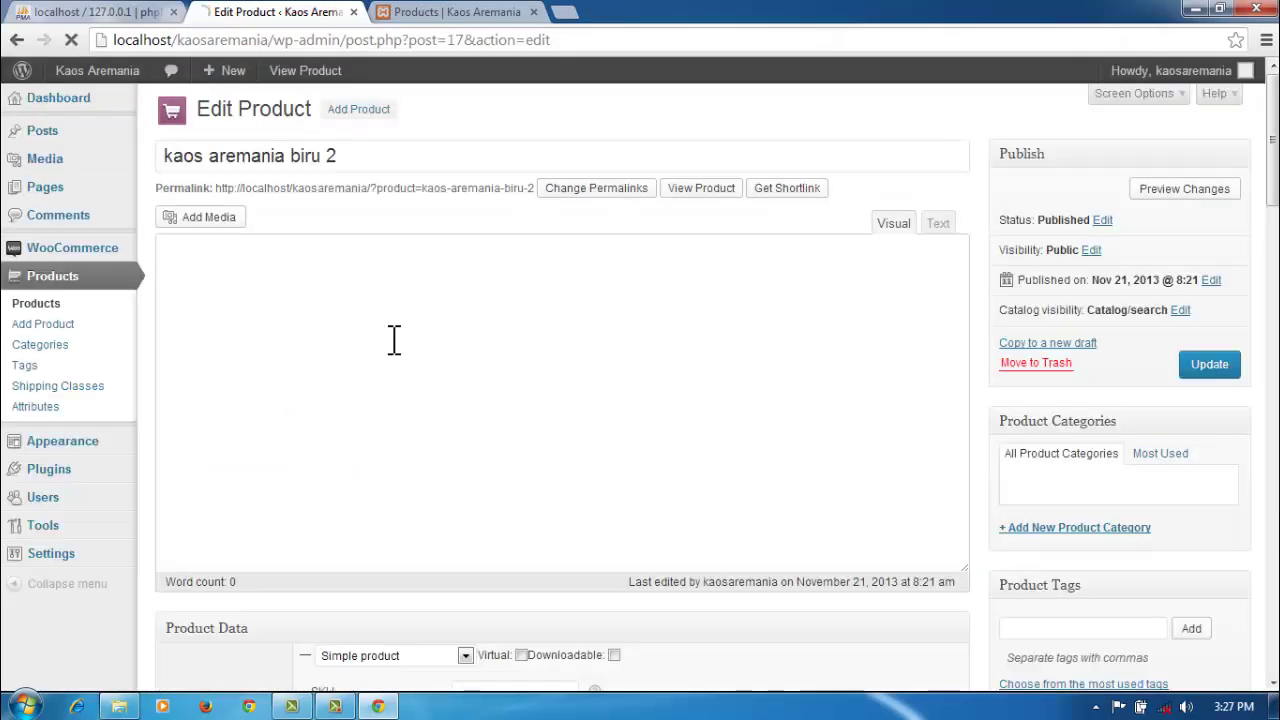
Step: Replace kaos aremania biru 2's 70000 sale price with 60000 and update the product
{"action": "scroll", "coordinate": [777, 374], "scroll_direction": "down", "scroll_amount": 4}
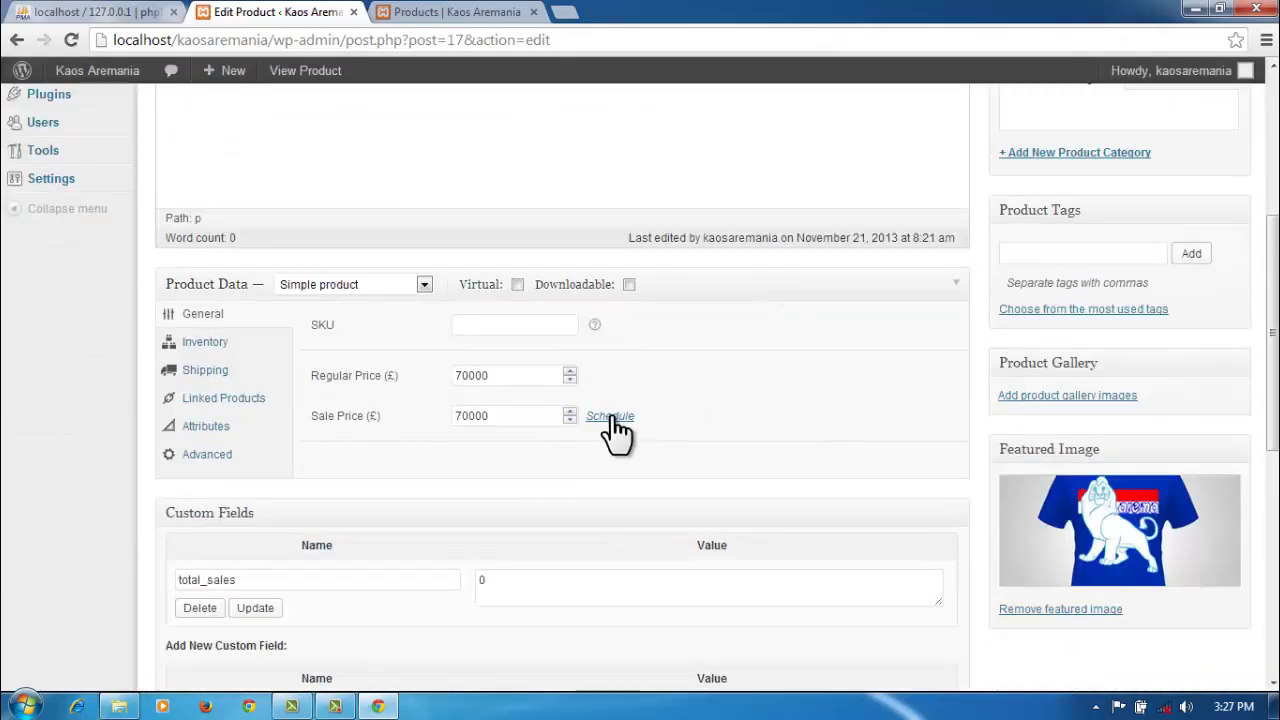
{"action": "left_click_drag", "start_coordinate": [506, 414], "coordinate": [450, 416]}
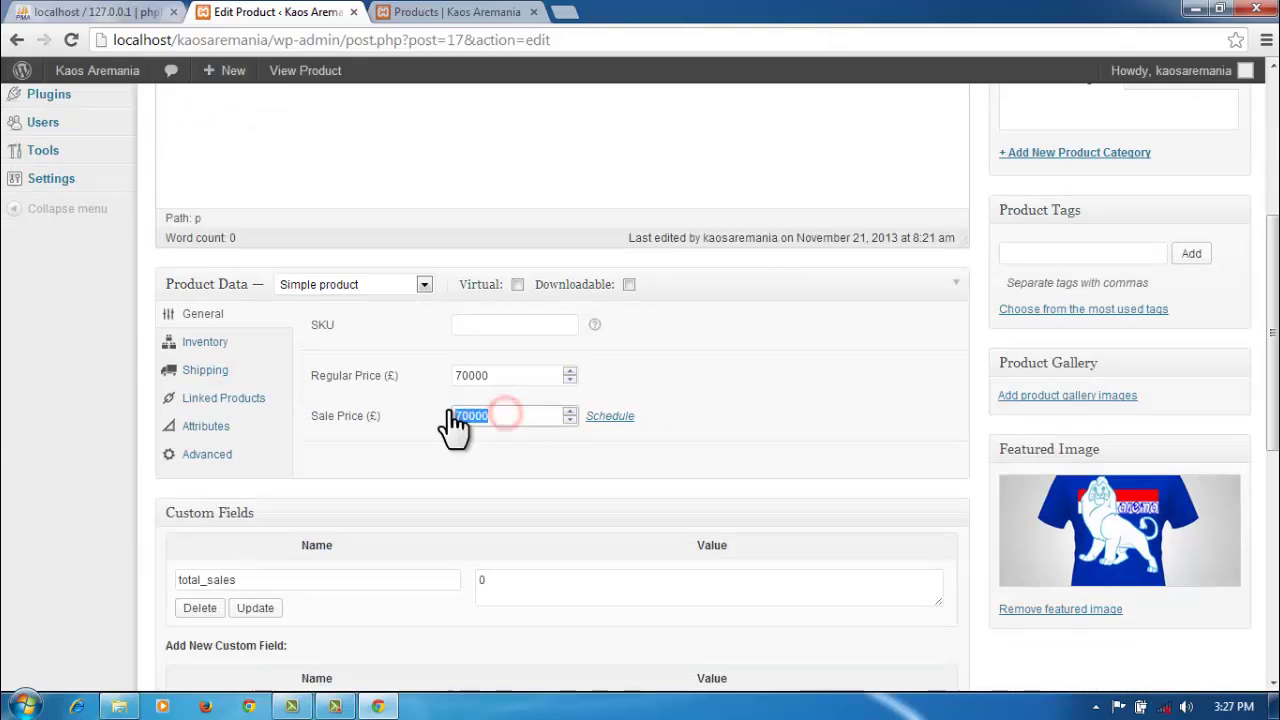
{"action": "type", "text": "60"}
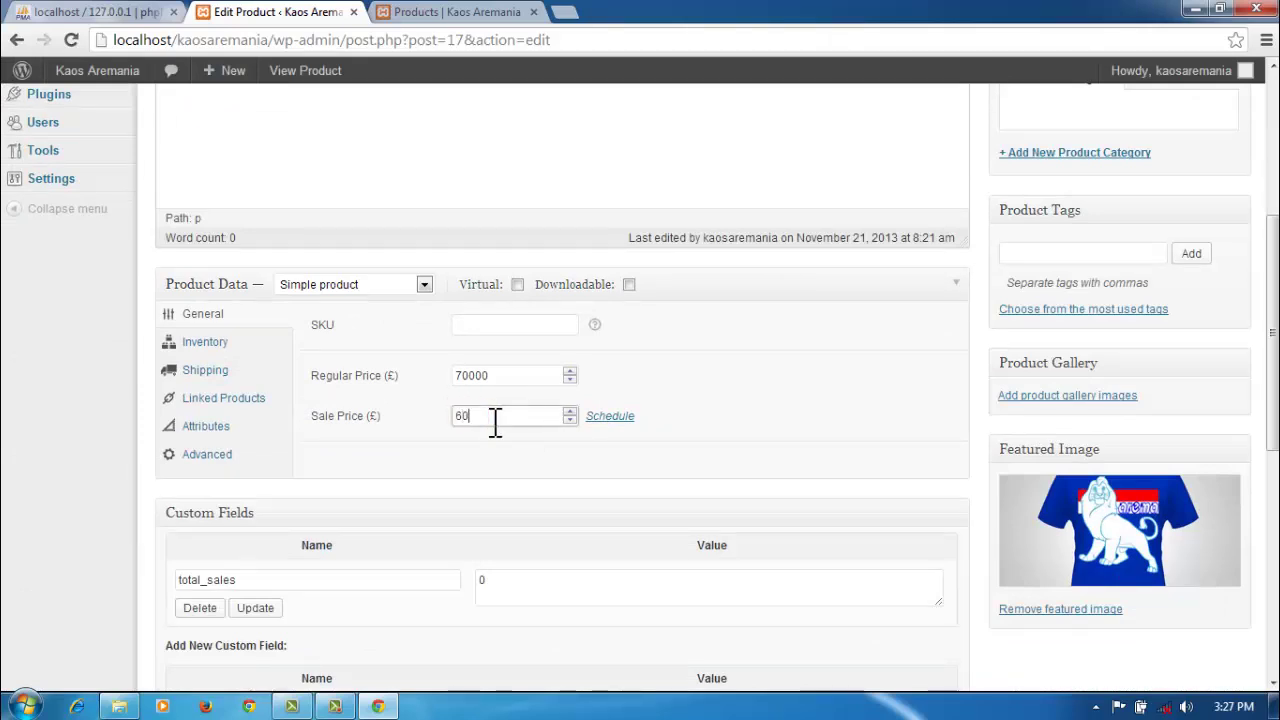
{"action": "type", "text": "000"}
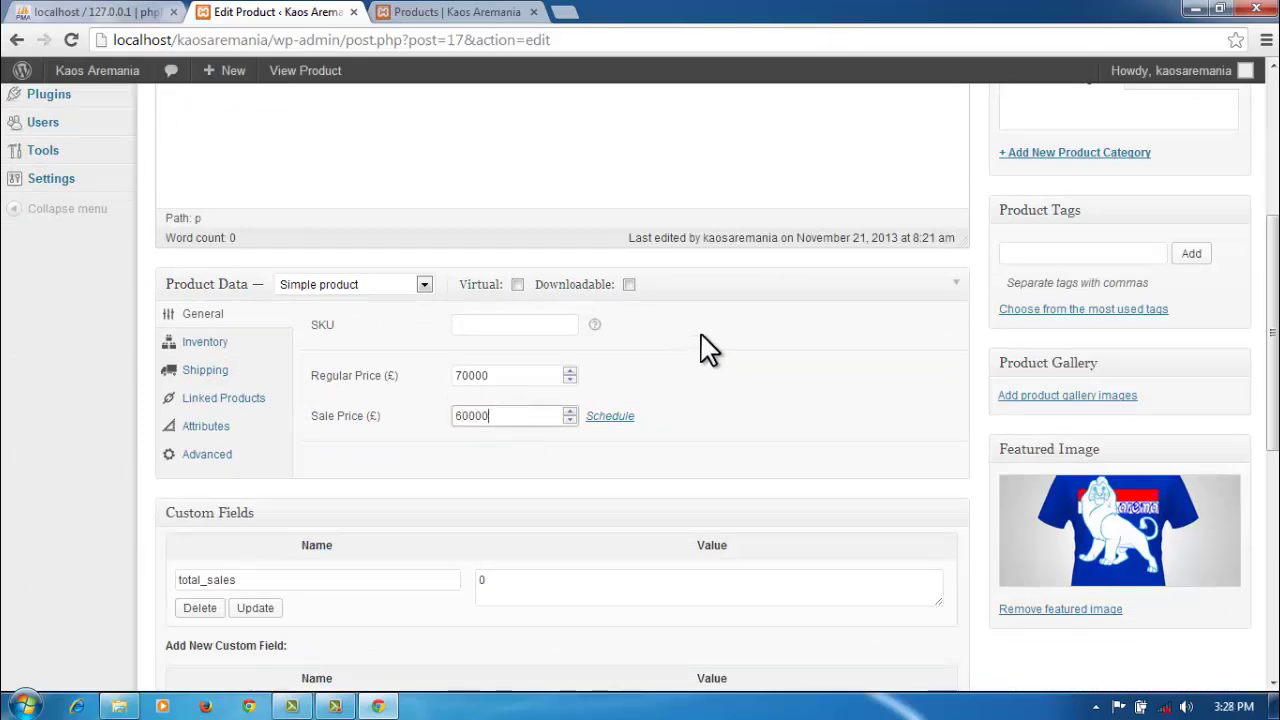
{"action": "scroll", "coordinate": [733, 314], "scroll_direction": "up", "scroll_amount": 4}
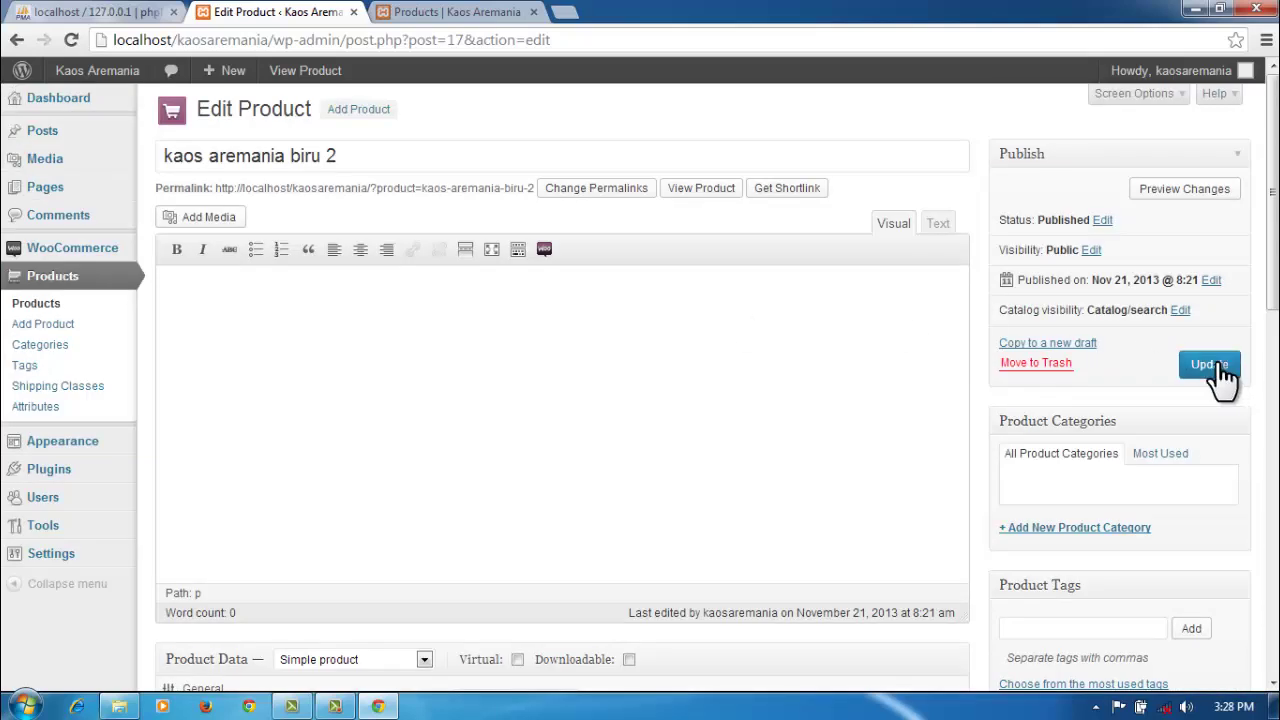
{"action": "left_click", "coordinate": [1215, 362]}
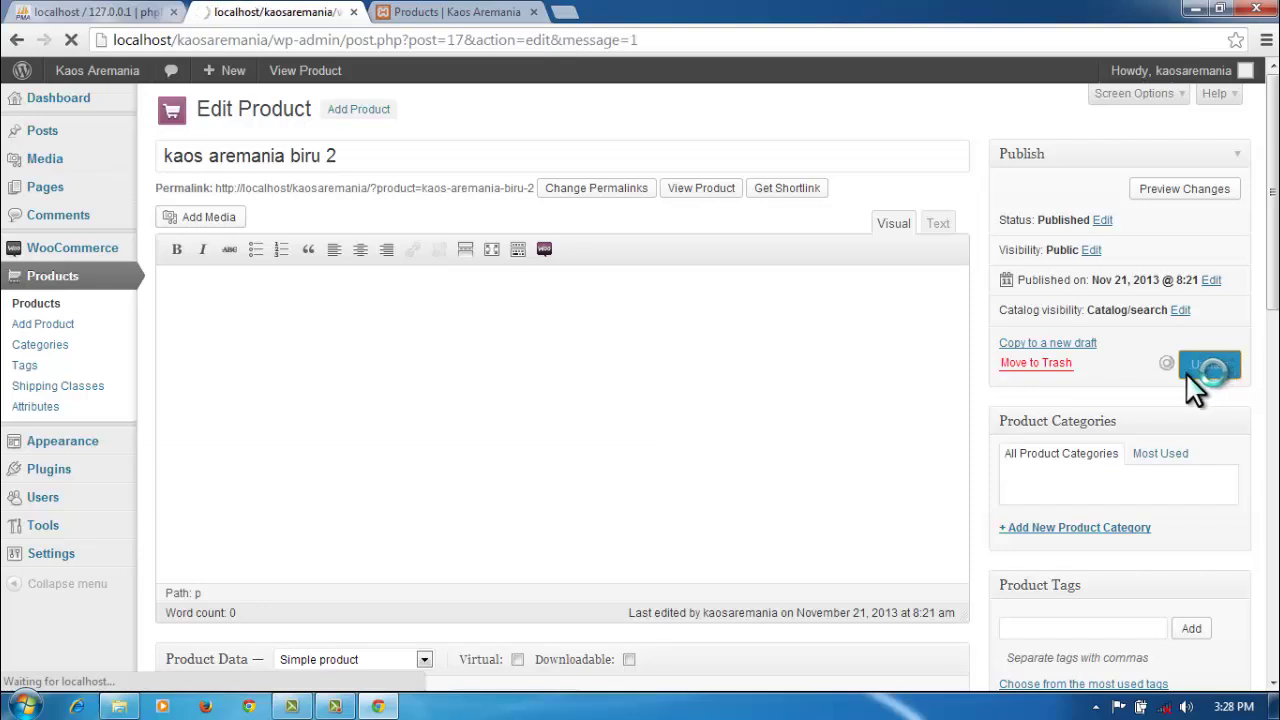
Step: Reload the Shop page and check biru 2 now shows a Sale badge at £60,000
{"action": "left_click", "coordinate": [473, 13]}
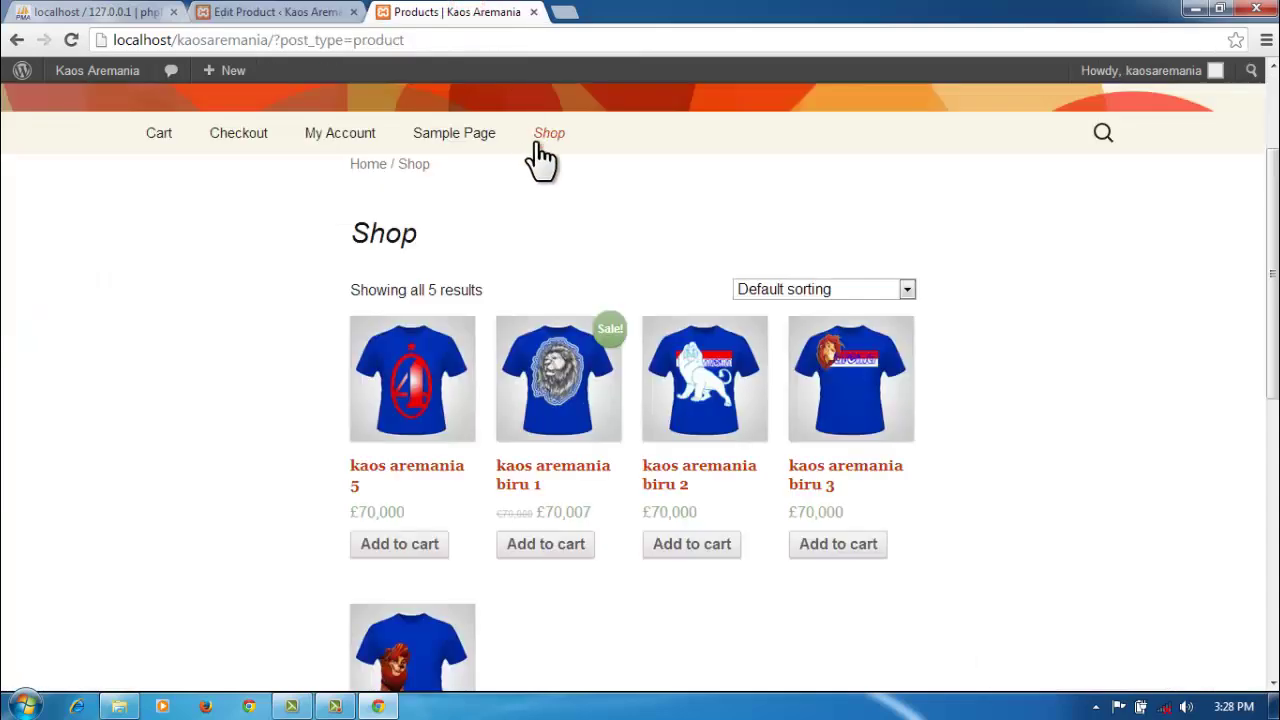
{"action": "scroll", "coordinate": [670, 215], "scroll_direction": "up", "scroll_amount": 1}
{"action": "scroll", "coordinate": [670, 215], "scroll_direction": "up", "scroll_amount": 1}
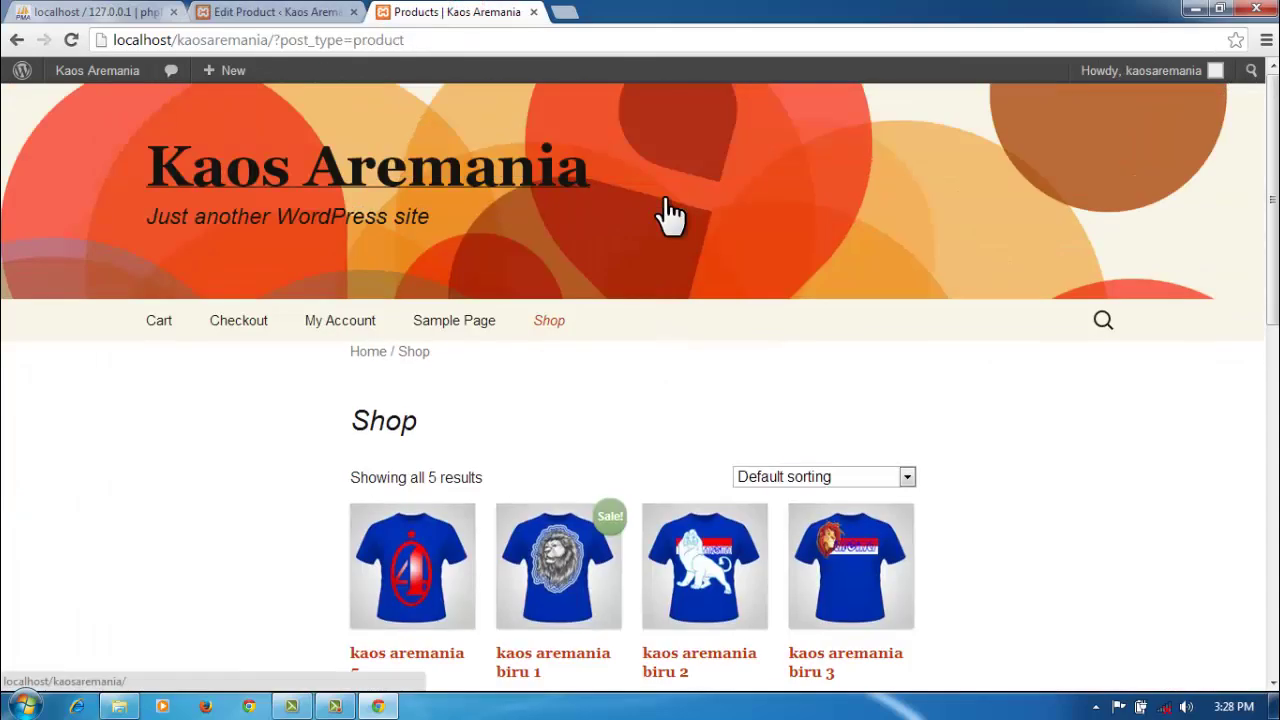
{"action": "left_click", "coordinate": [549, 322]}
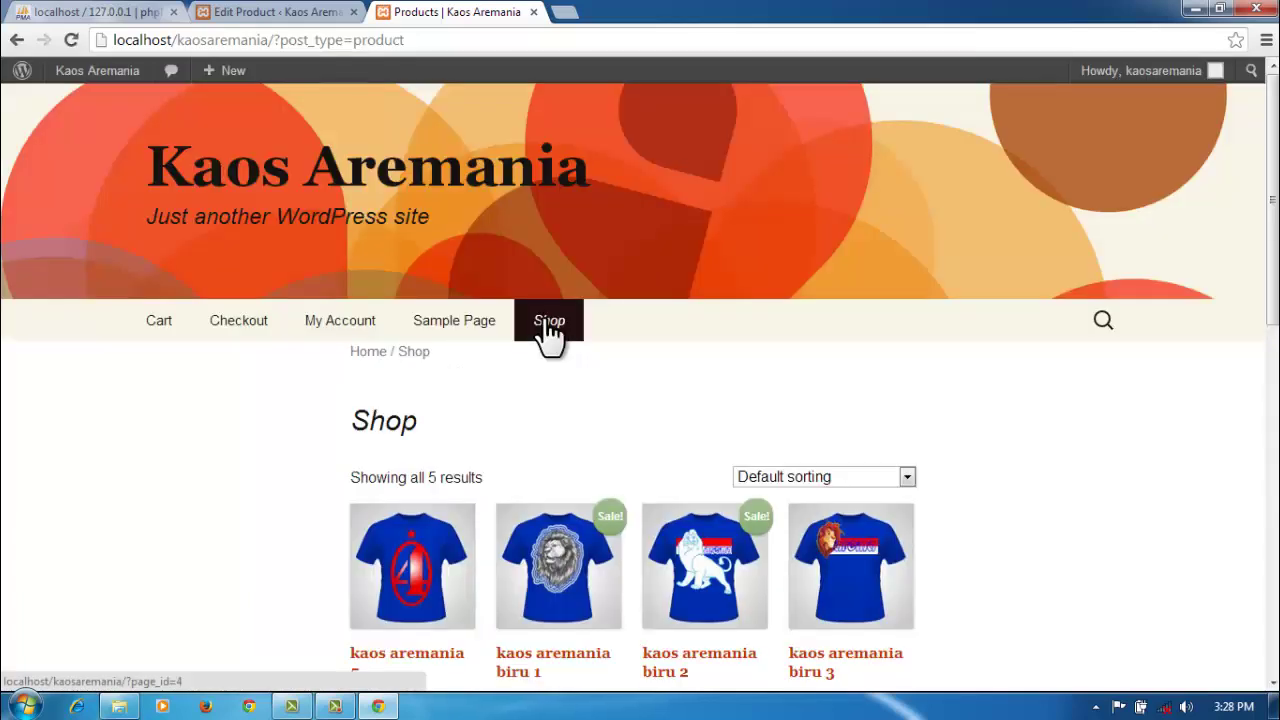
{"action": "scroll", "coordinate": [1160, 428], "scroll_direction": "down", "scroll_amount": 2}
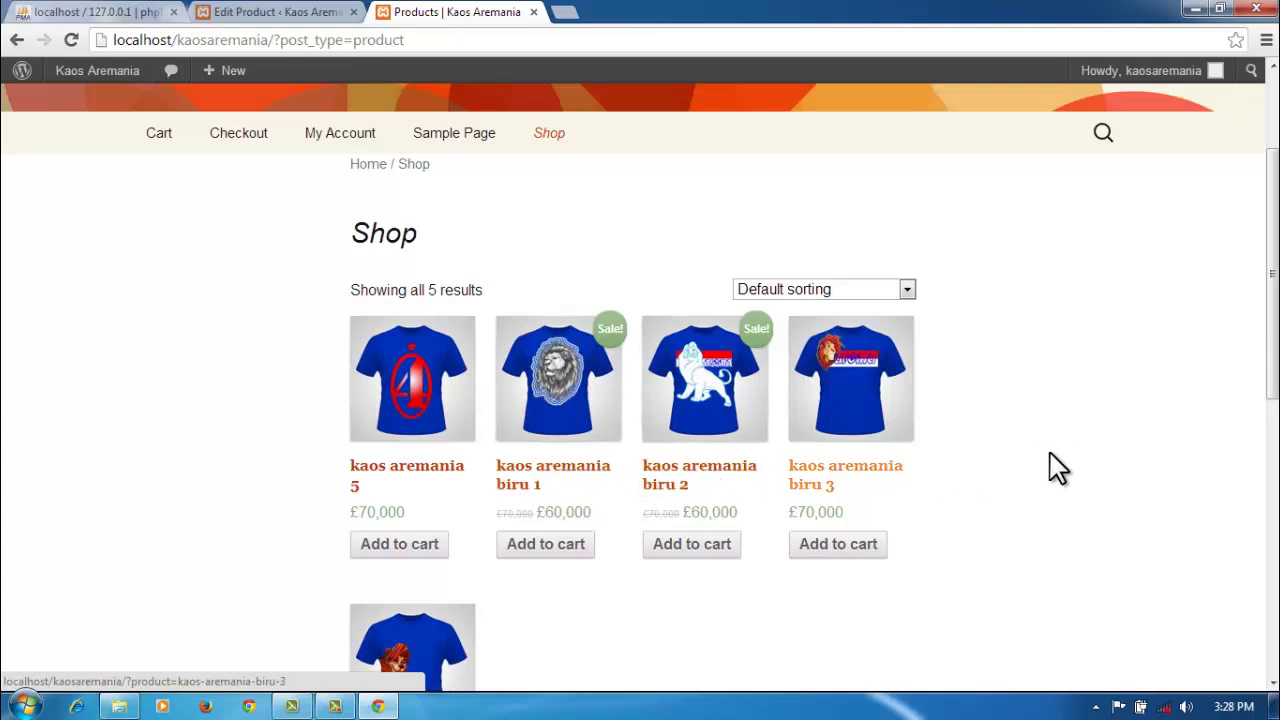
{"action": "scroll", "coordinate": [1088, 467], "scroll_direction": "down", "scroll_amount": 1}
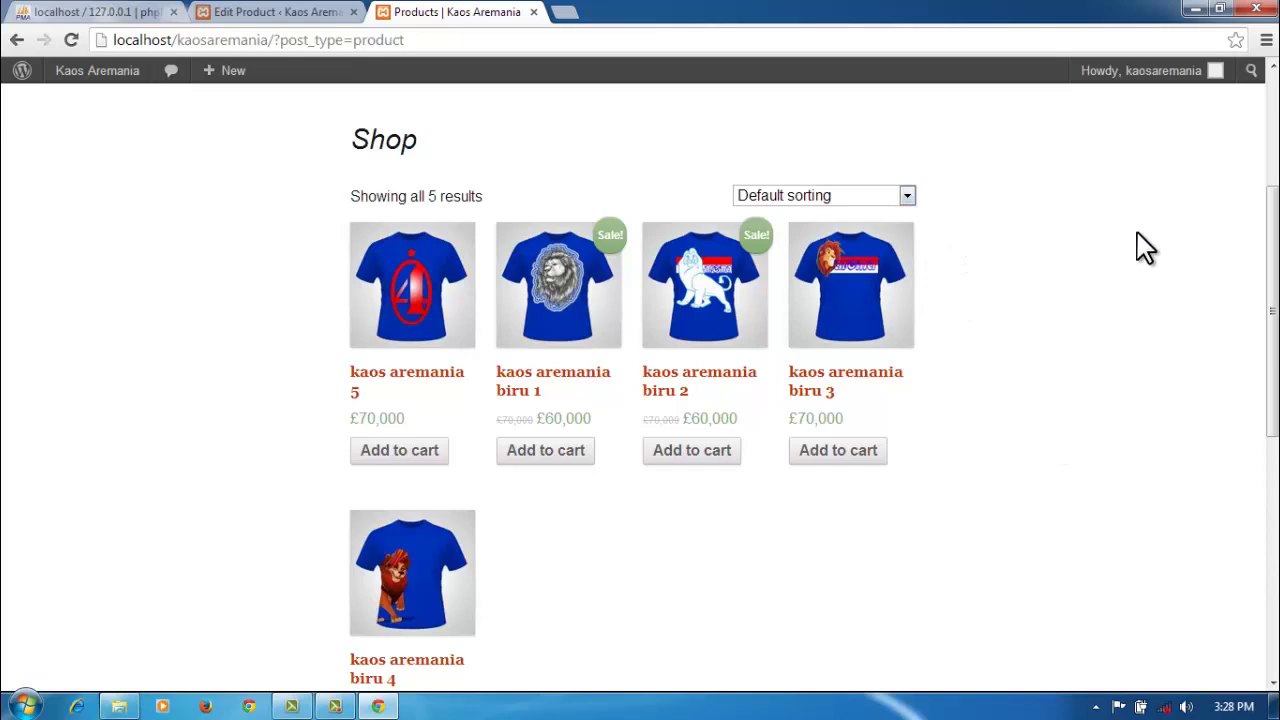
{"action": "scroll", "coordinate": [1145, 248], "scroll_direction": "up", "scroll_amount": 3}
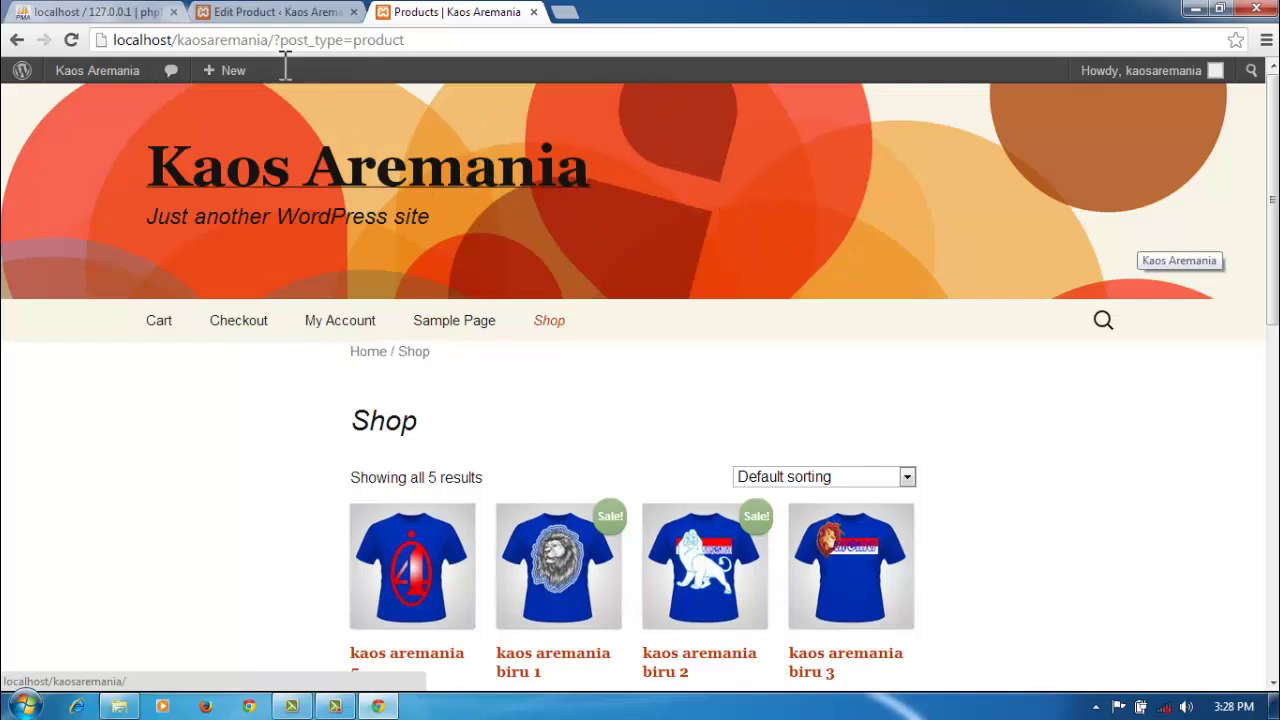
{"action": "left_click", "coordinate": [265, 12]}
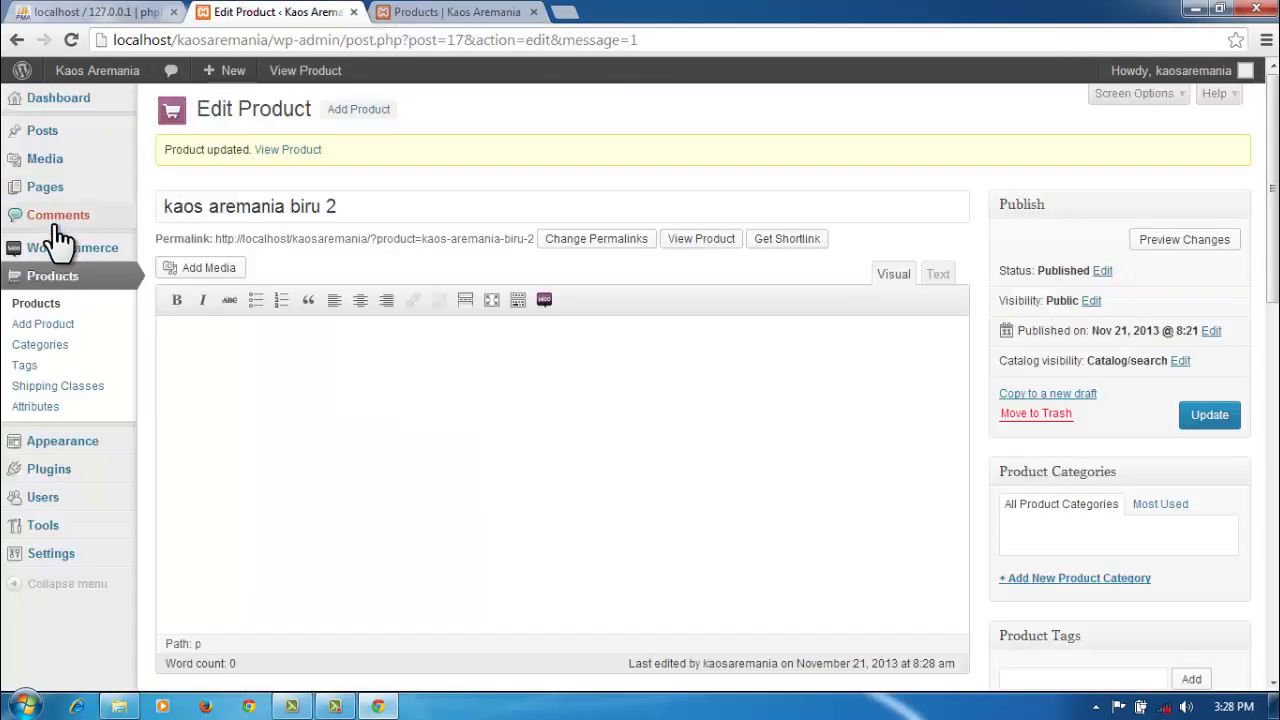
Step: Open the Twenty Thirteen theme customizer from Appearance
{"action": "left_click", "coordinate": [60, 440]}
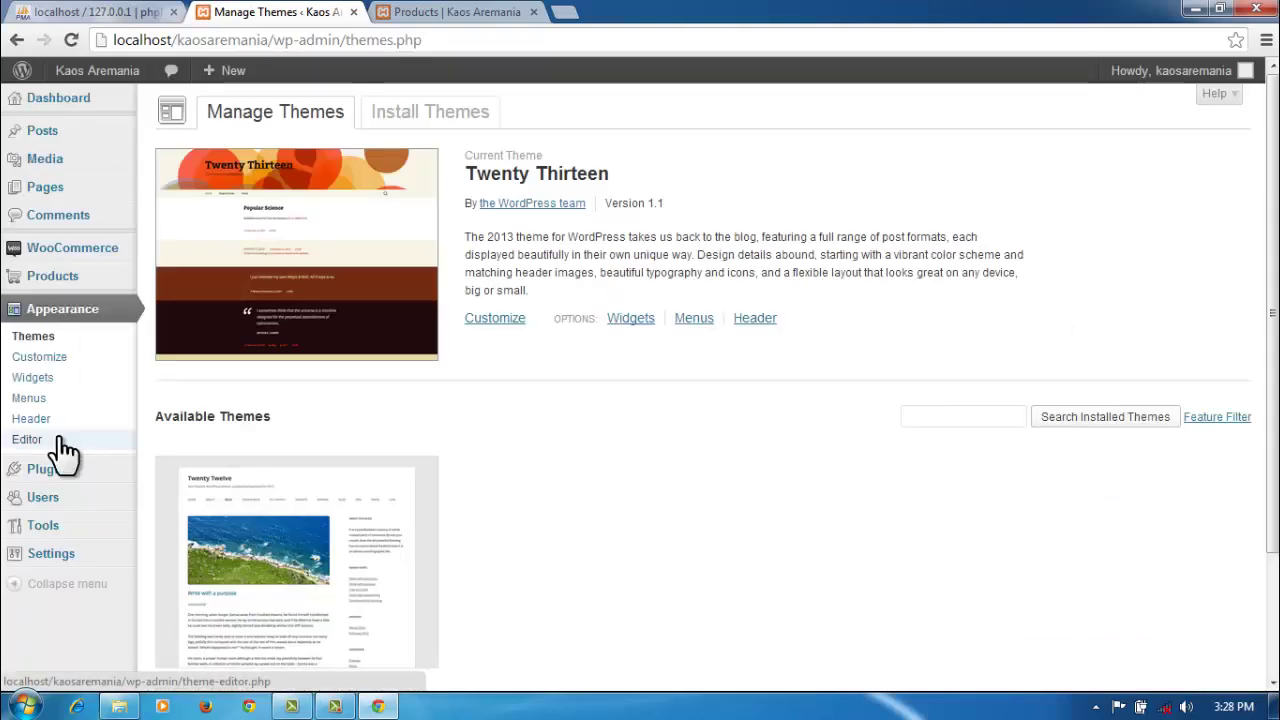
{"action": "left_click", "coordinate": [493, 322]}
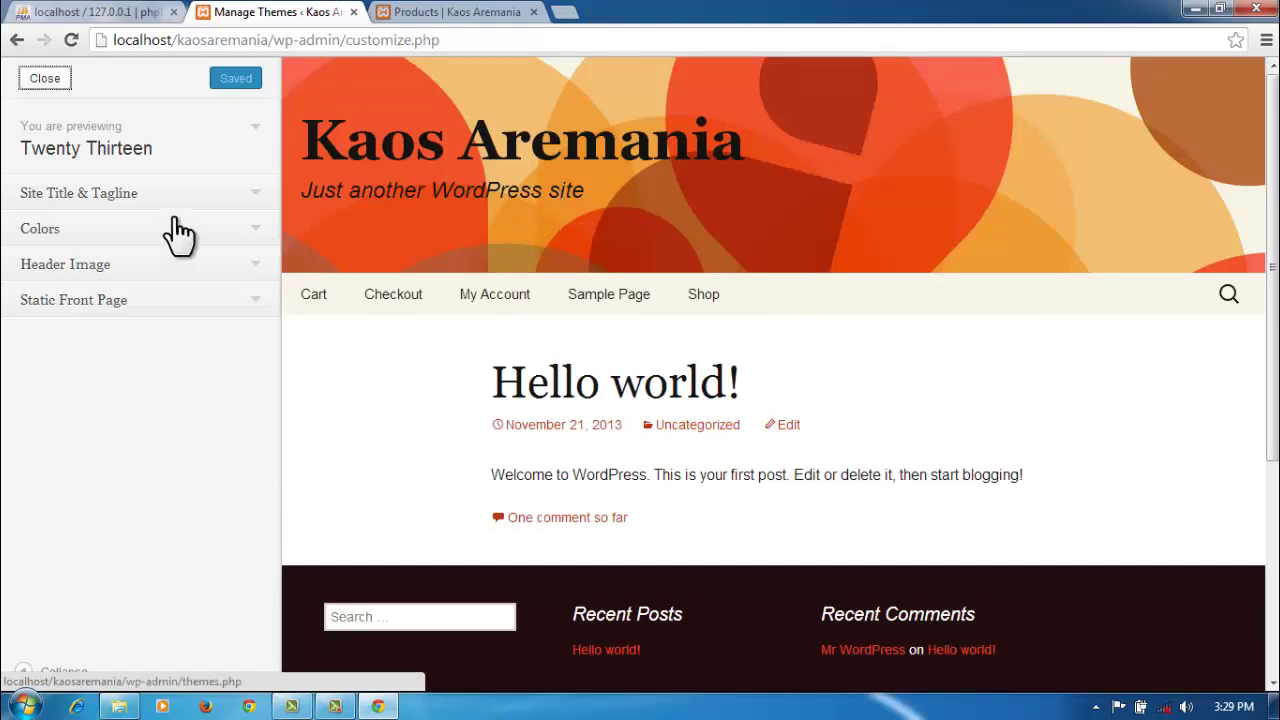
Step: Look through the title and colour sections and show the header image choices
{"action": "left_click", "coordinate": [251, 193]}
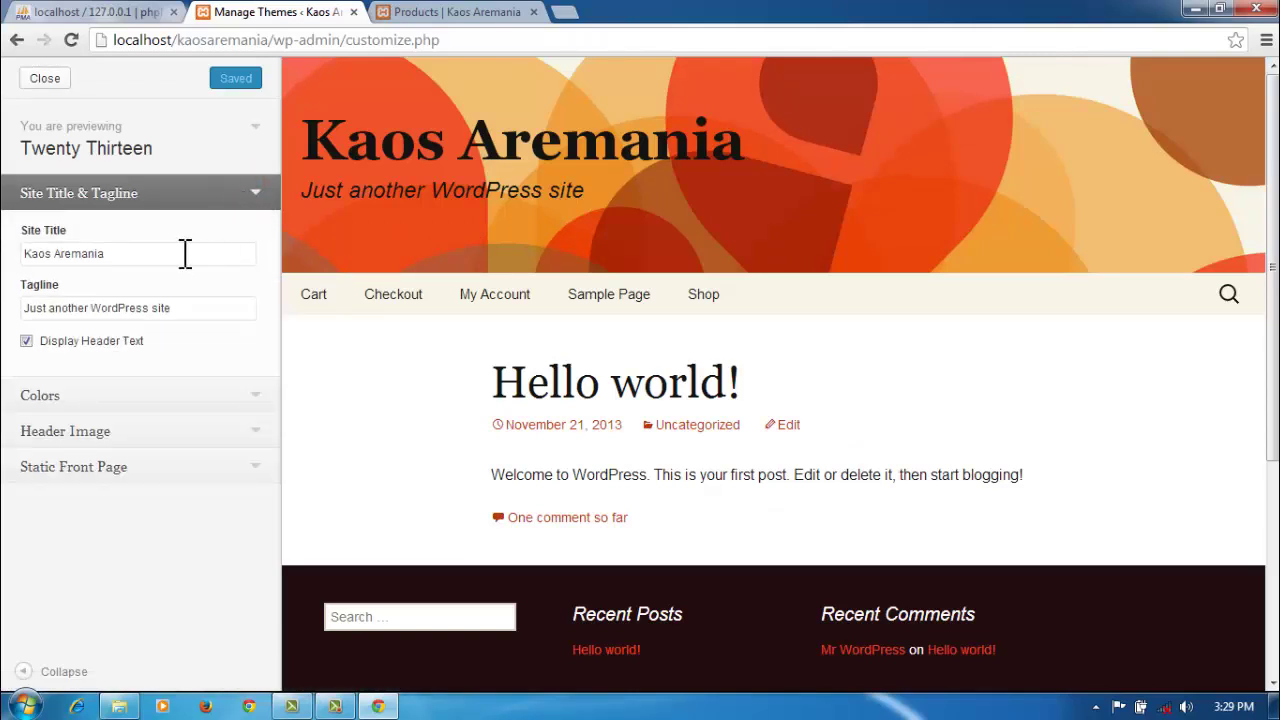
{"action": "left_click", "coordinate": [250, 200]}
{"action": "left_click", "coordinate": [247, 243]}
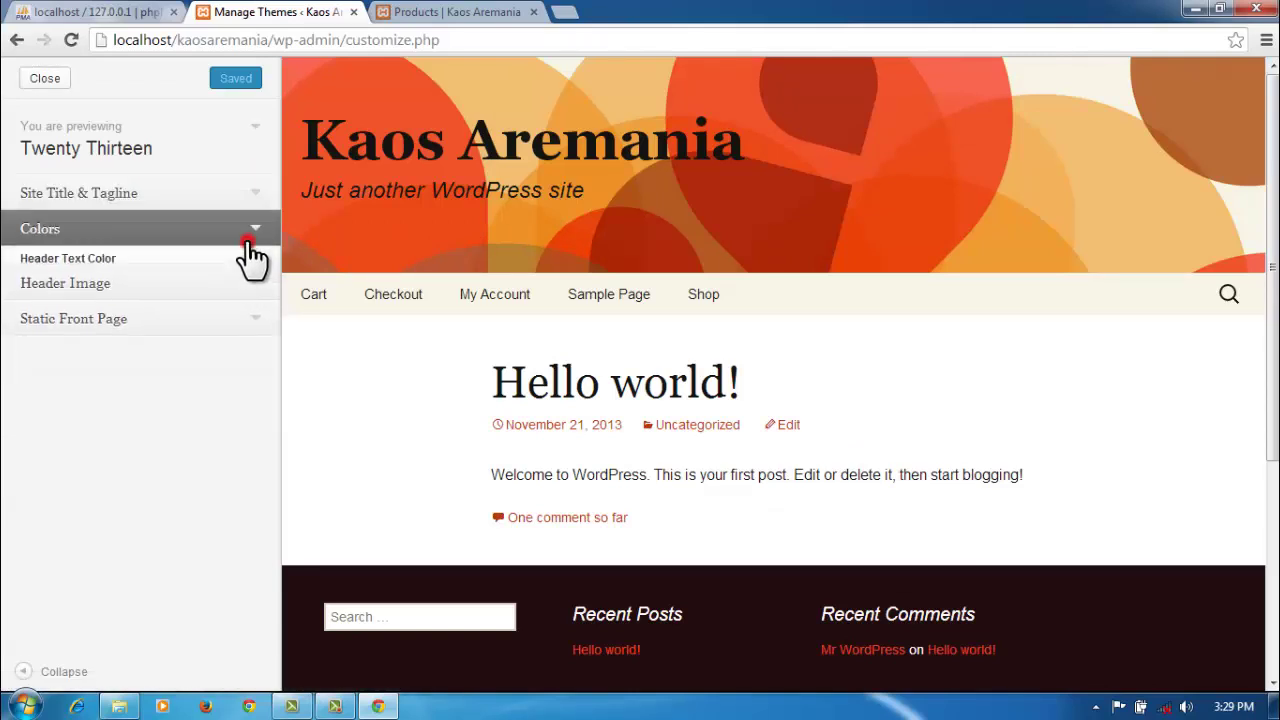
{"action": "left_click", "coordinate": [256, 243]}
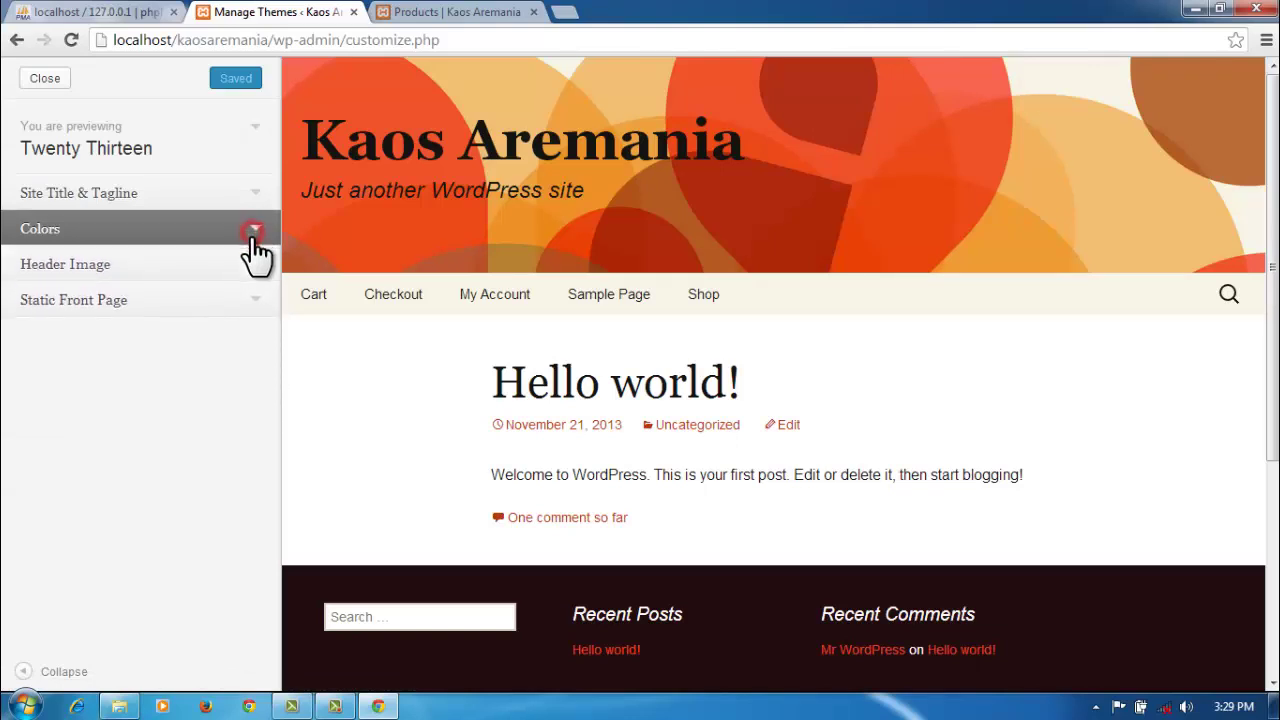
{"action": "left_click", "coordinate": [250, 265]}
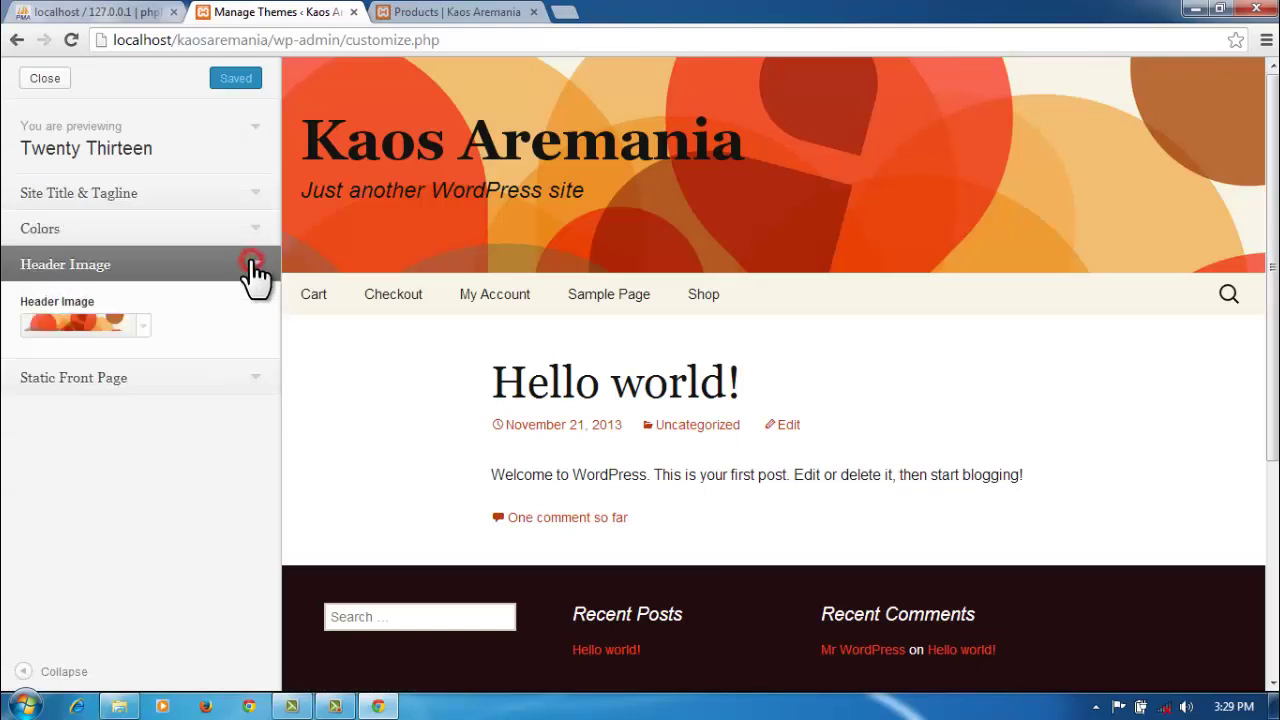
{"action": "left_click", "coordinate": [144, 327]}
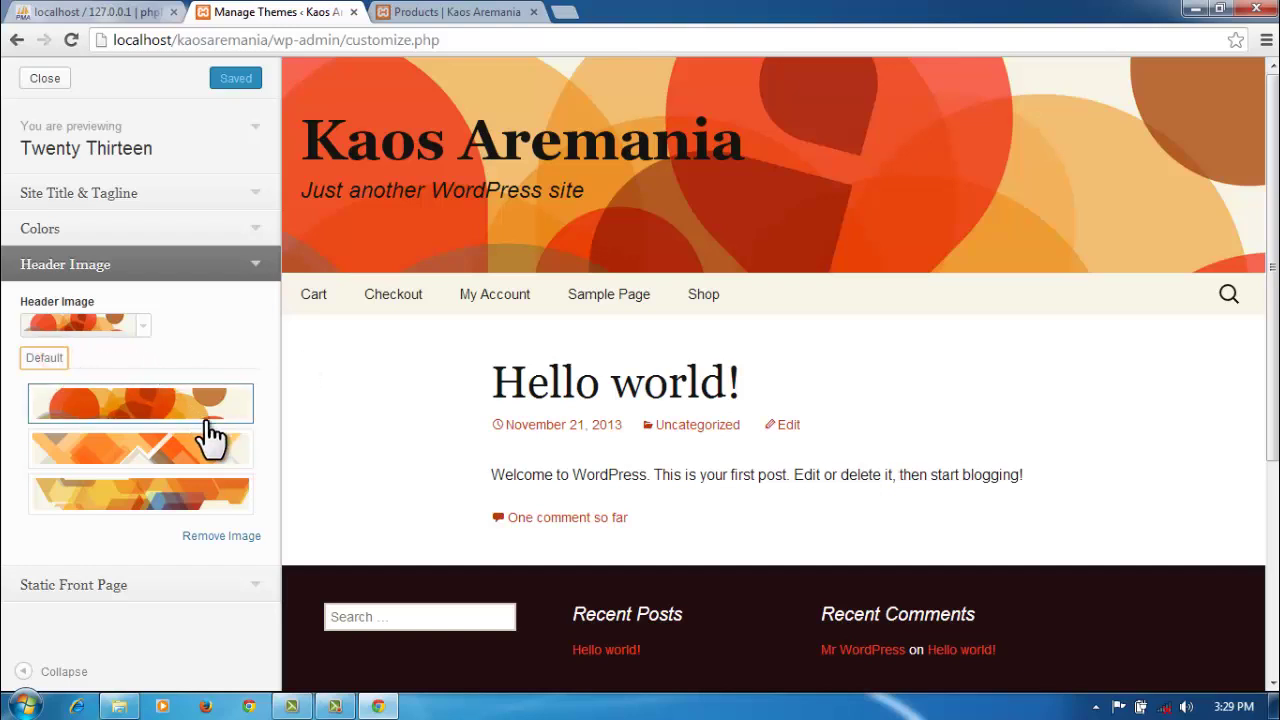
Step: Remove the current header image and pick the third, triangle-patterned one
{"action": "left_click", "coordinate": [222, 537]}
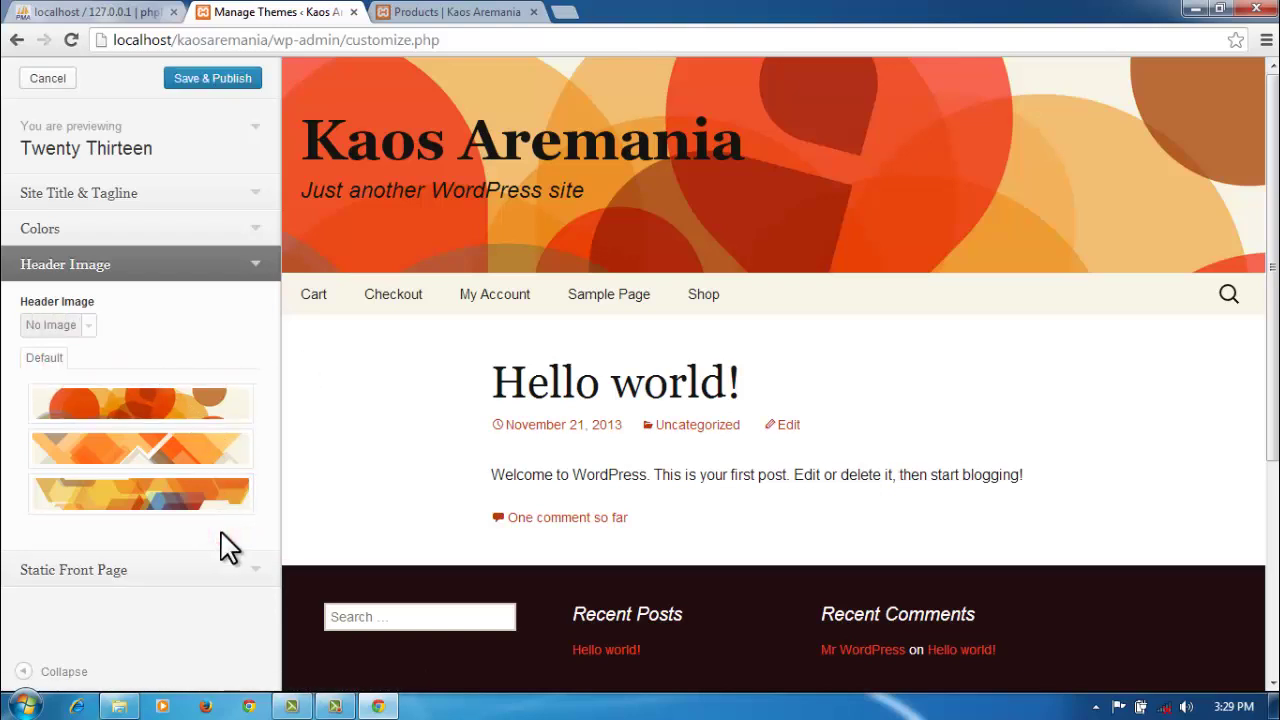
{"action": "left_click", "coordinate": [80, 325]}
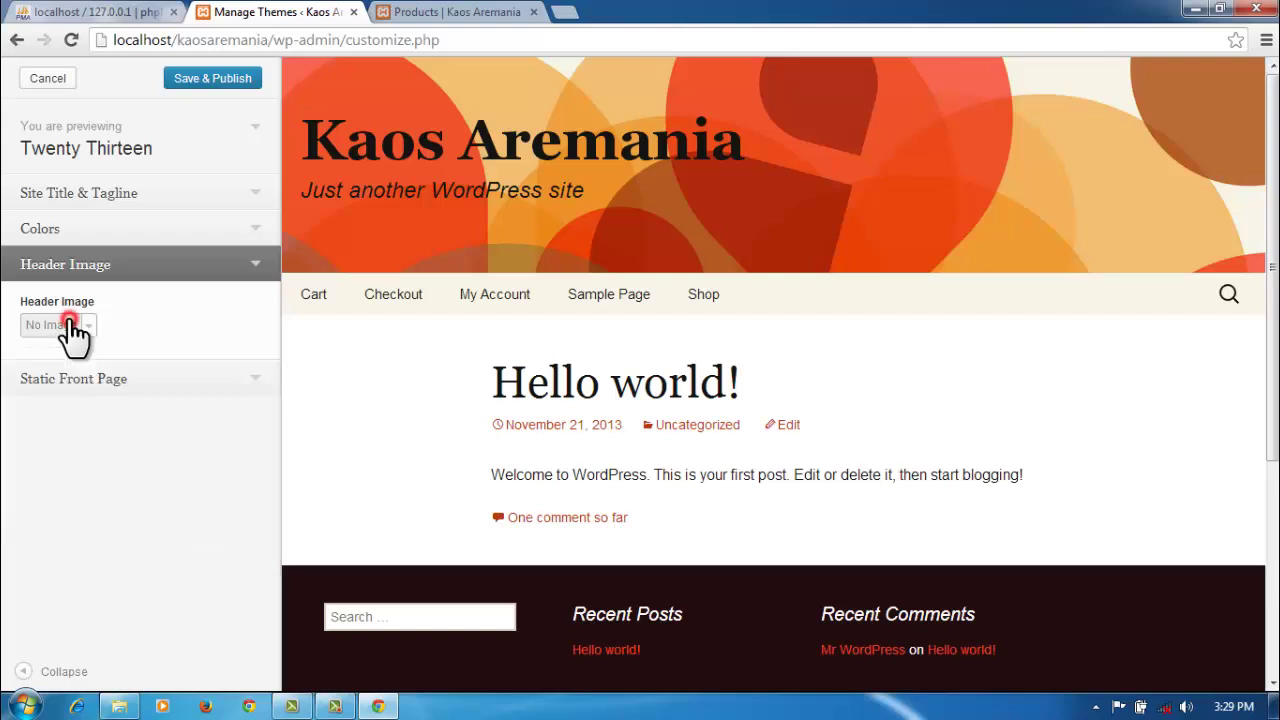
{"action": "left_click", "coordinate": [87, 330]}
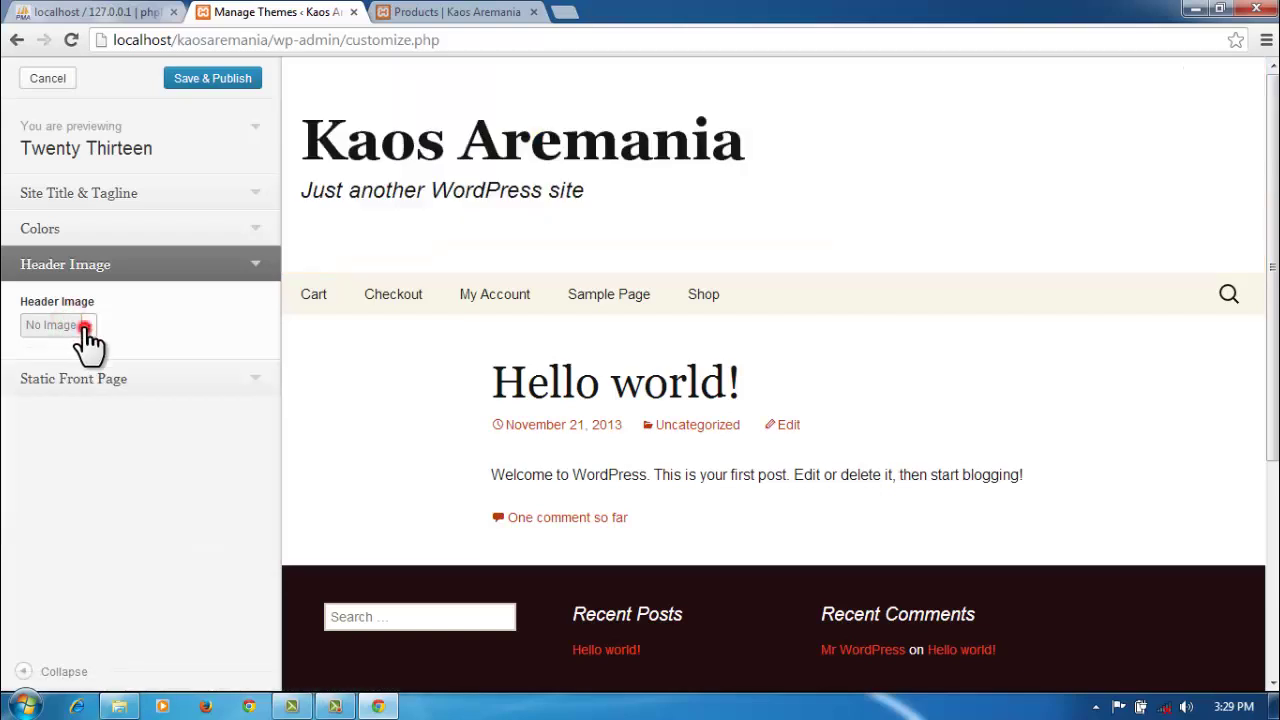
{"action": "left_click", "coordinate": [85, 448]}
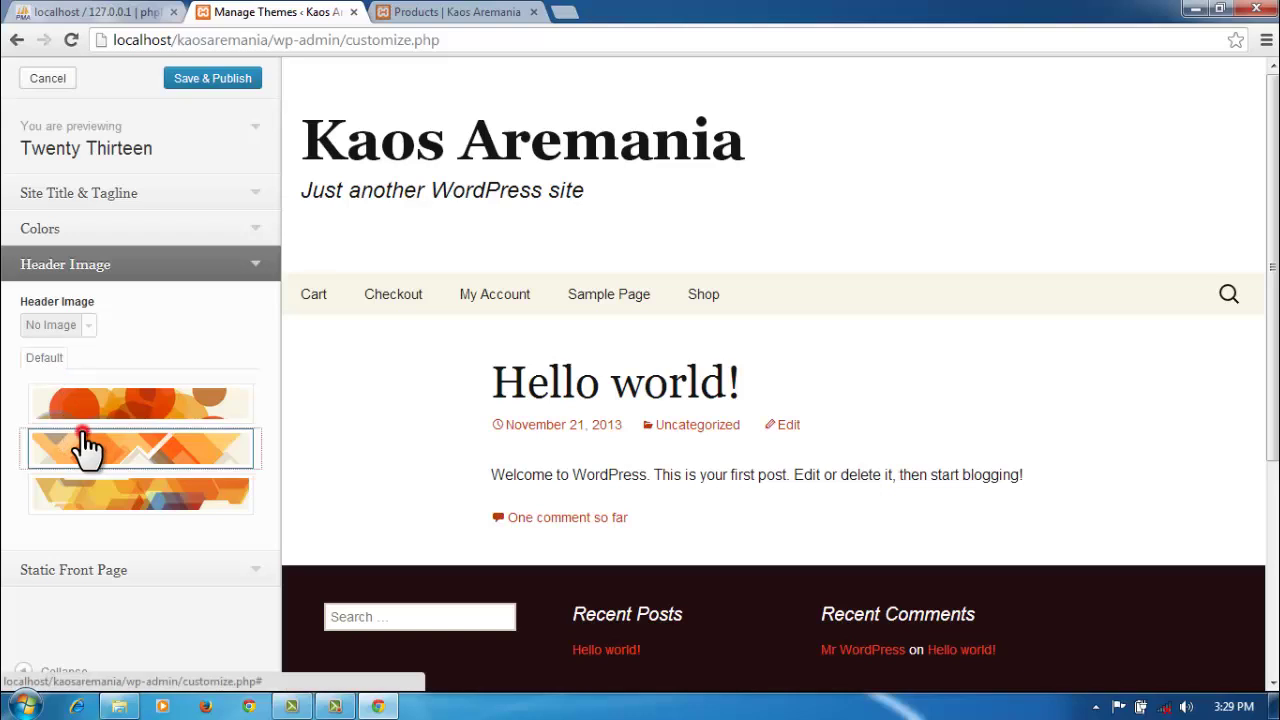
{"action": "left_click", "coordinate": [133, 505]}
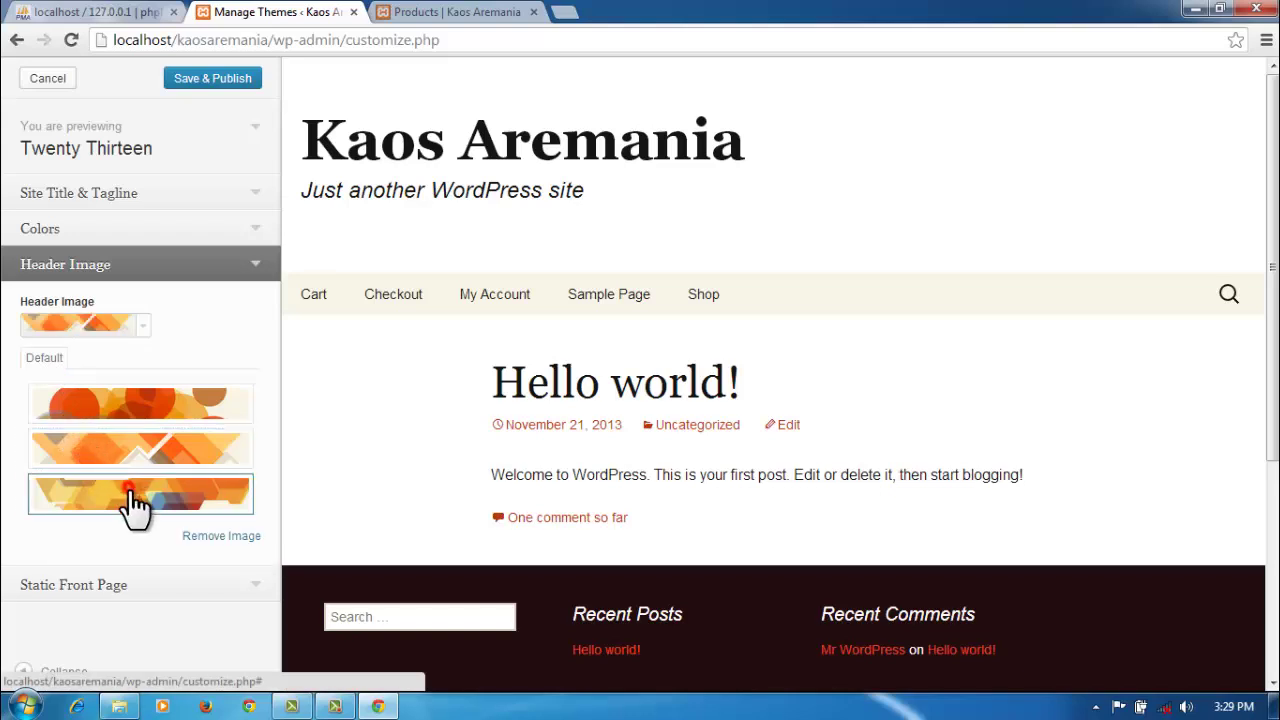
Step: Dismiss the Windows colour-scheme prompt and bring Explorer's plugins folder forward
{"action": "left_click", "coordinate": [257, 590]}
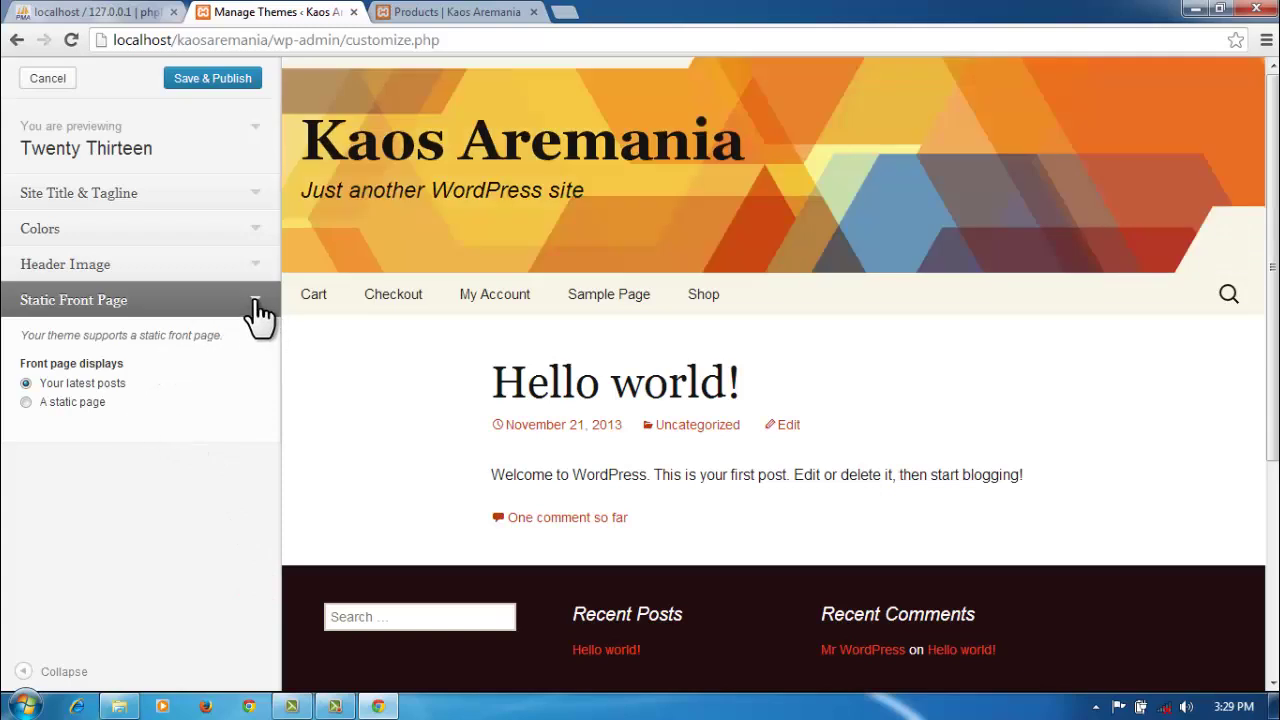
{"action": "left_click", "coordinate": [259, 301]}
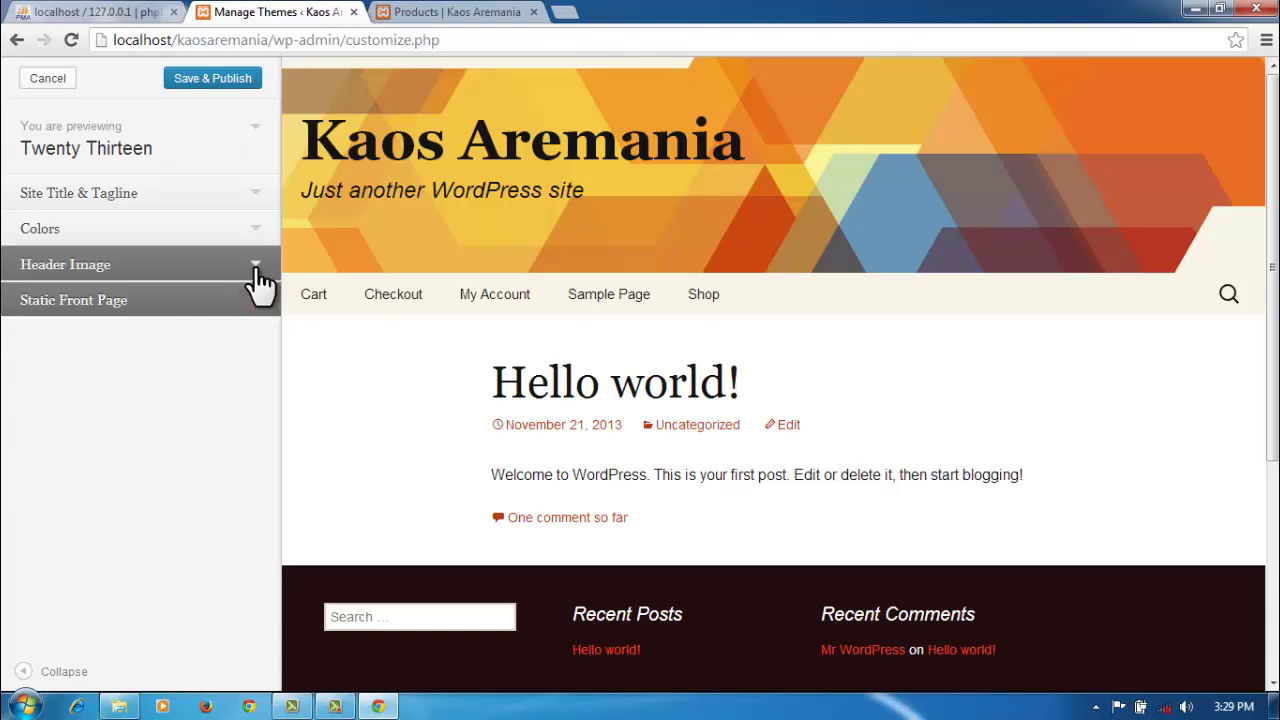
{"action": "left_click", "coordinate": [258, 266]}
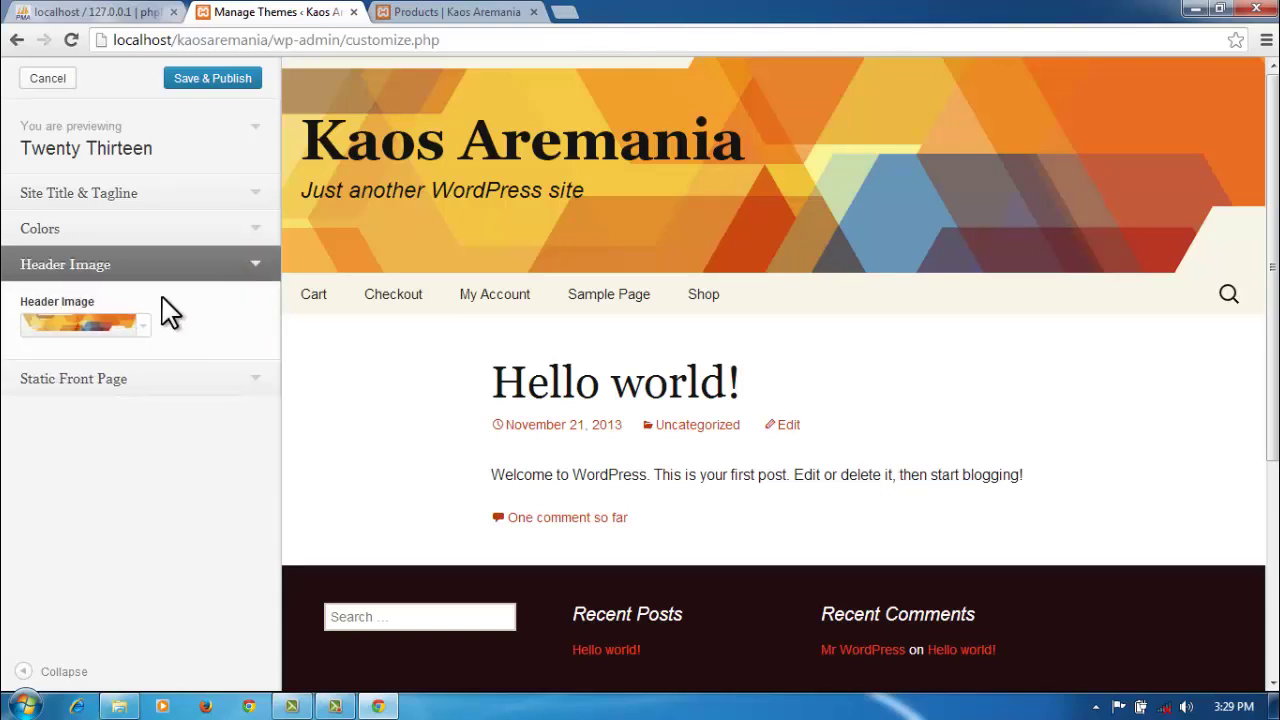
{"action": "left_click", "coordinate": [66, 322]}
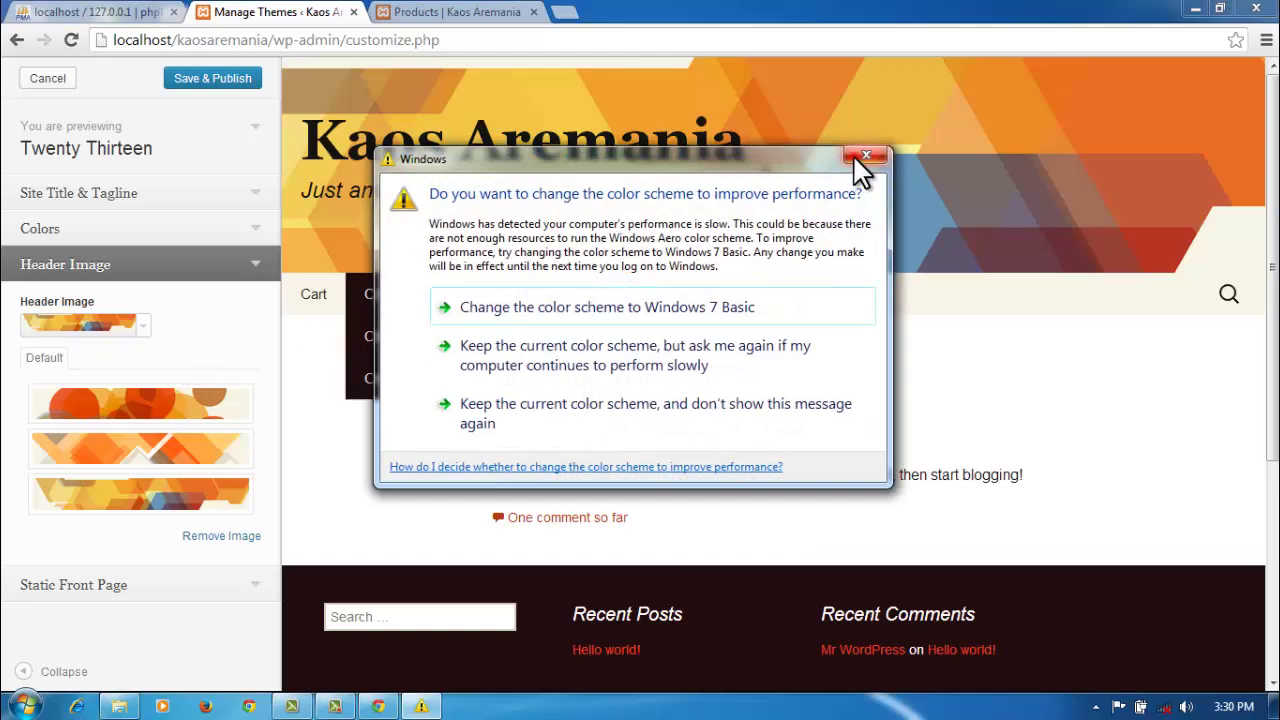
{"action": "left_click", "coordinate": [860, 158]}
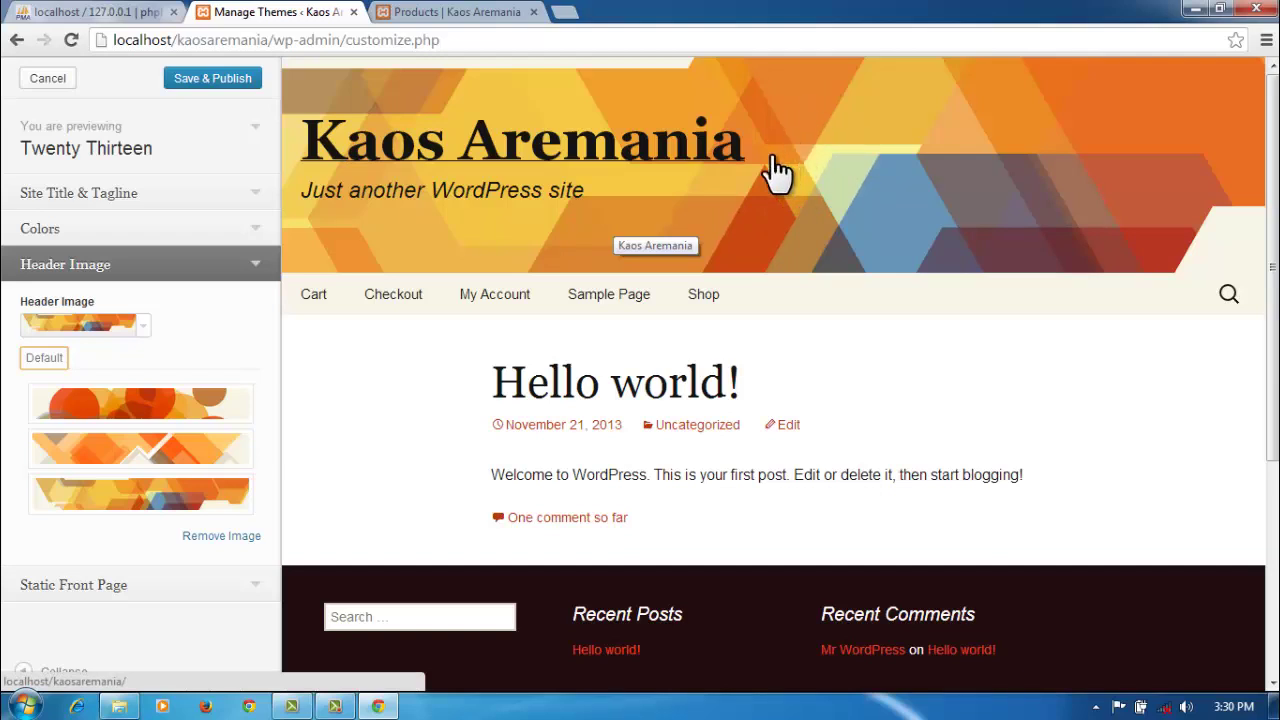
{"action": "left_click", "coordinate": [117, 706]}
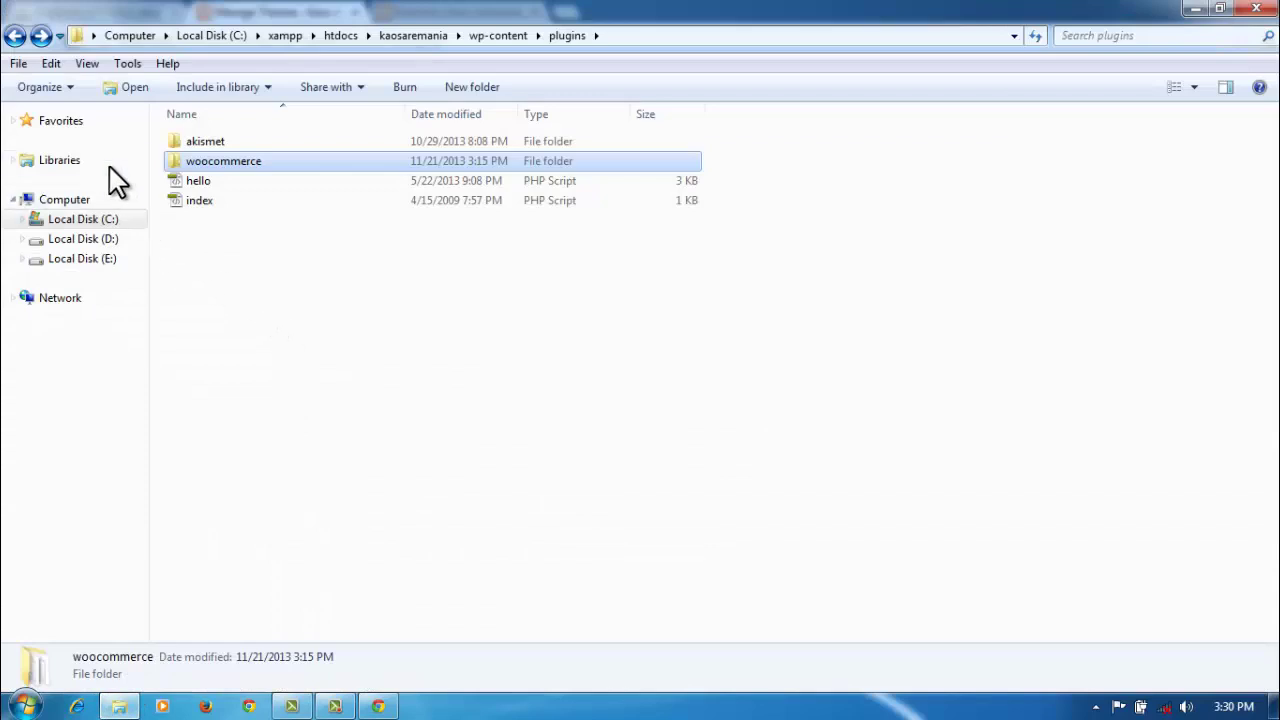
Step: Copy the atas banner image from the Pictures > arema folder
{"action": "left_click", "coordinate": [60, 160]}
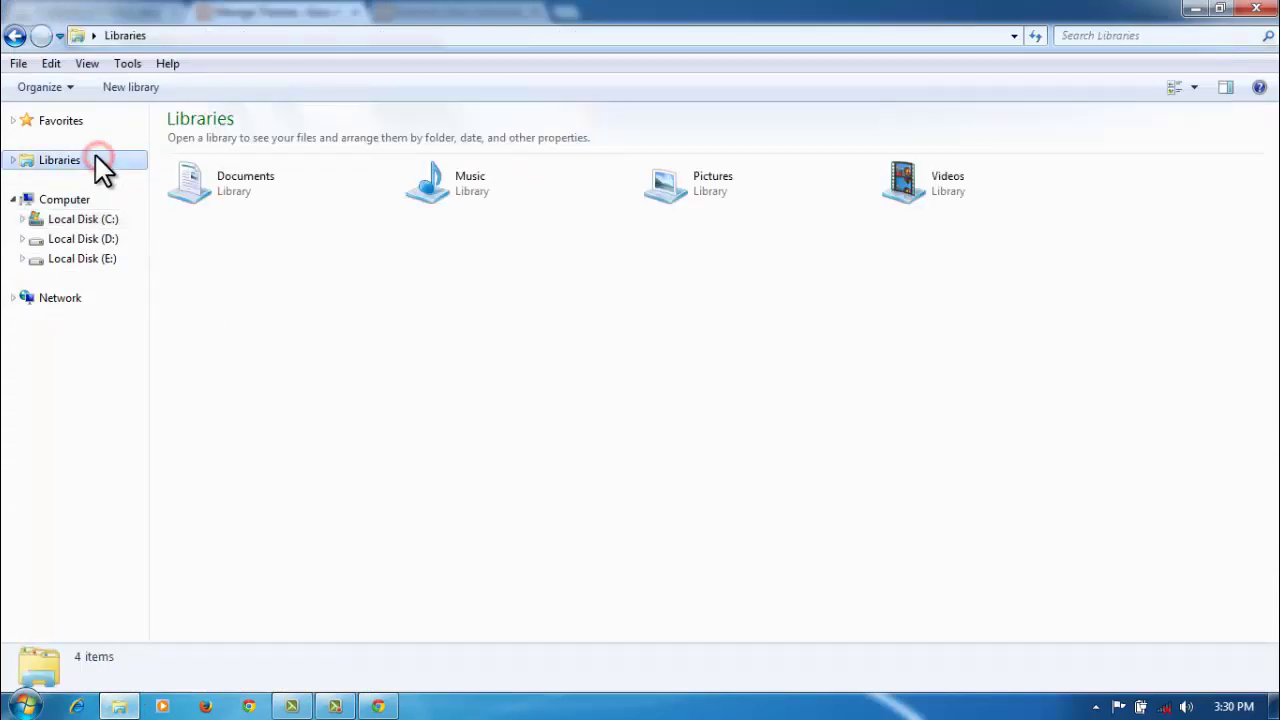
{"action": "double_click", "coordinate": [685, 193]}
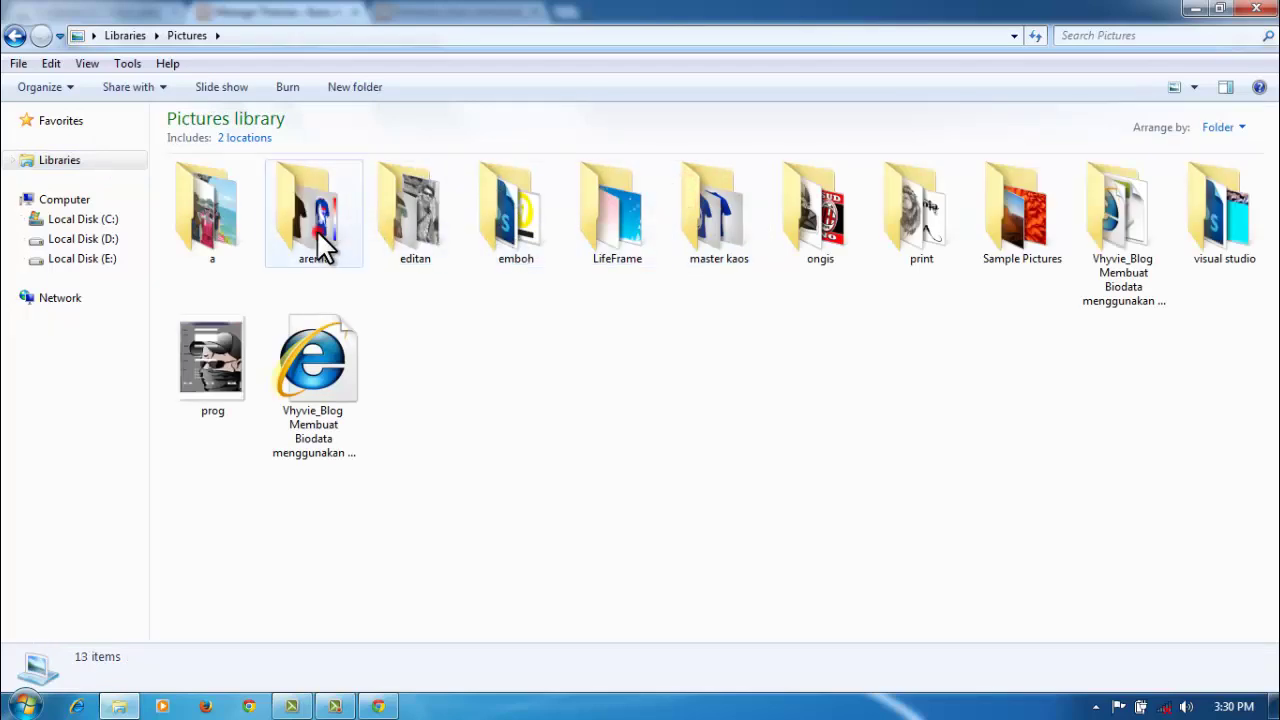
{"action": "double_click", "coordinate": [316, 229]}
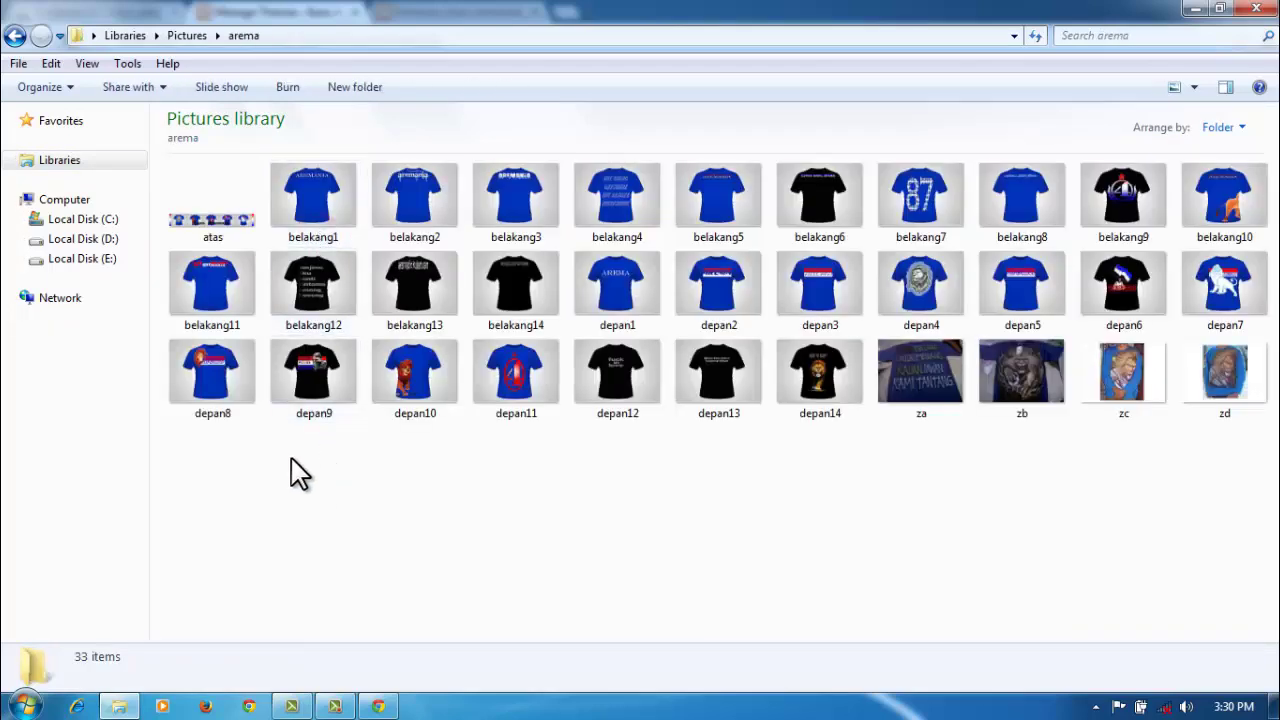
{"action": "left_click", "coordinate": [212, 213]}
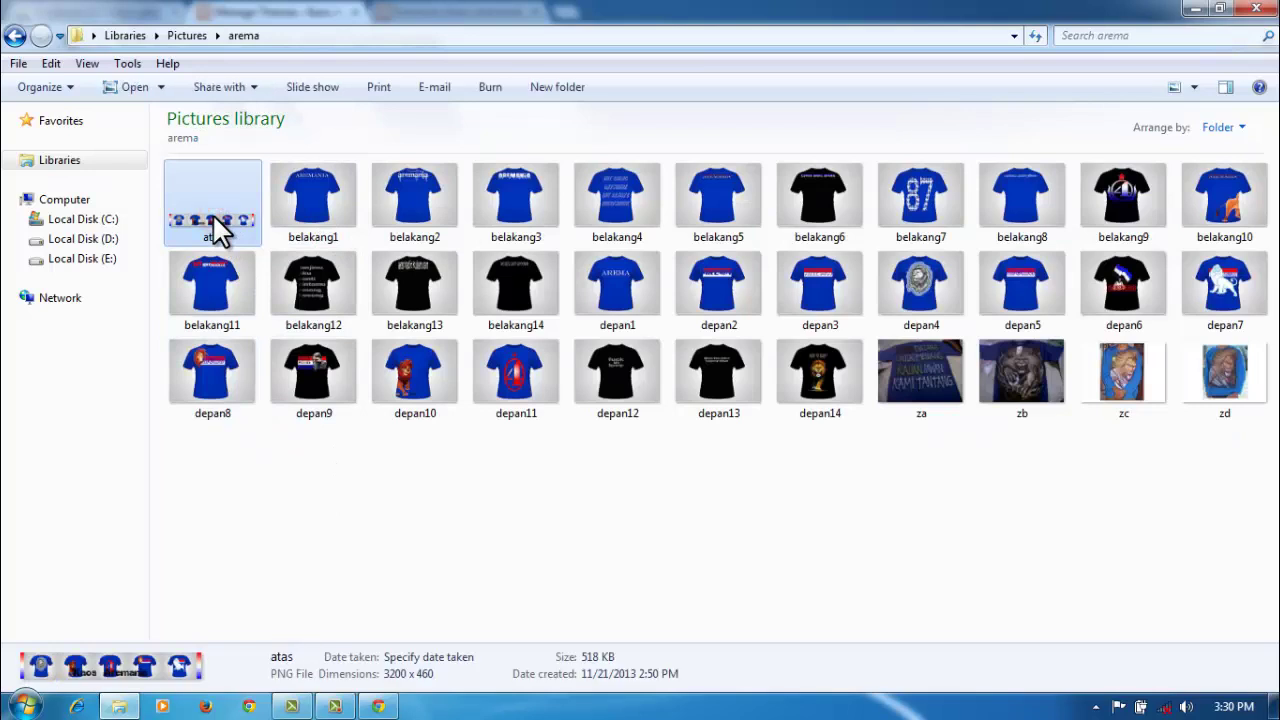
{"action": "right_click", "coordinate": [212, 213]}
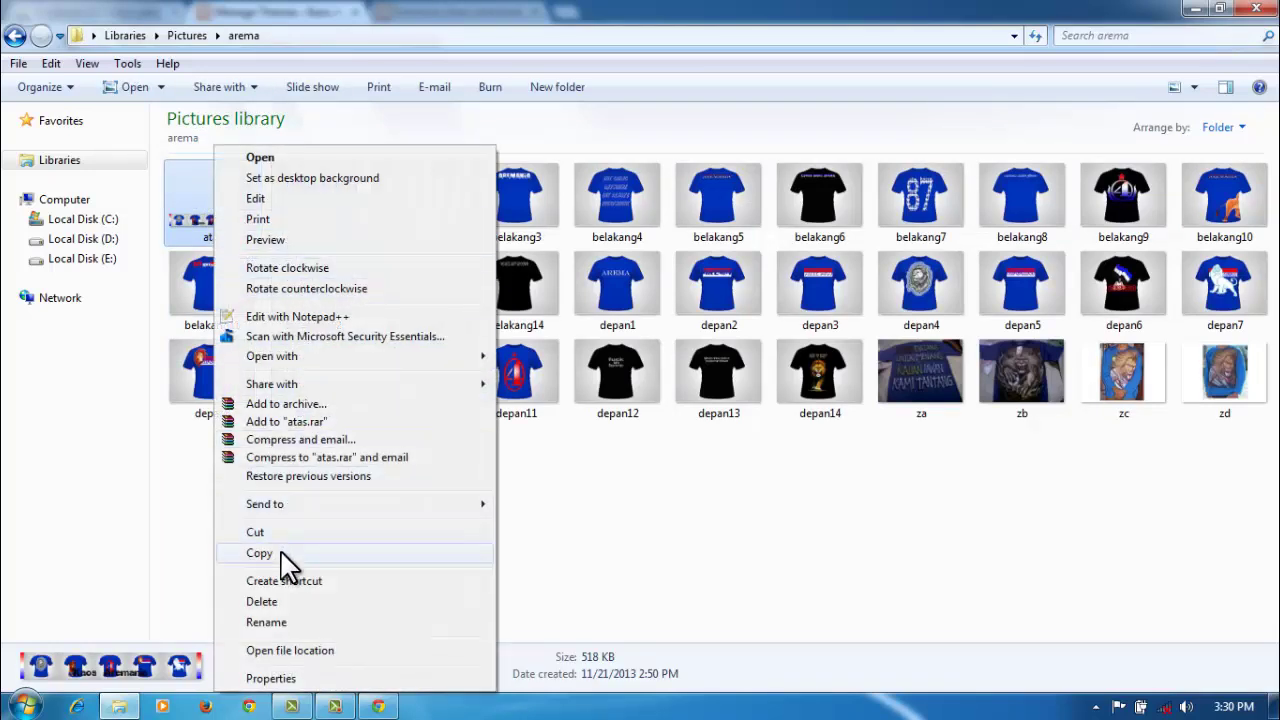
{"action": "left_click", "coordinate": [281, 553]}
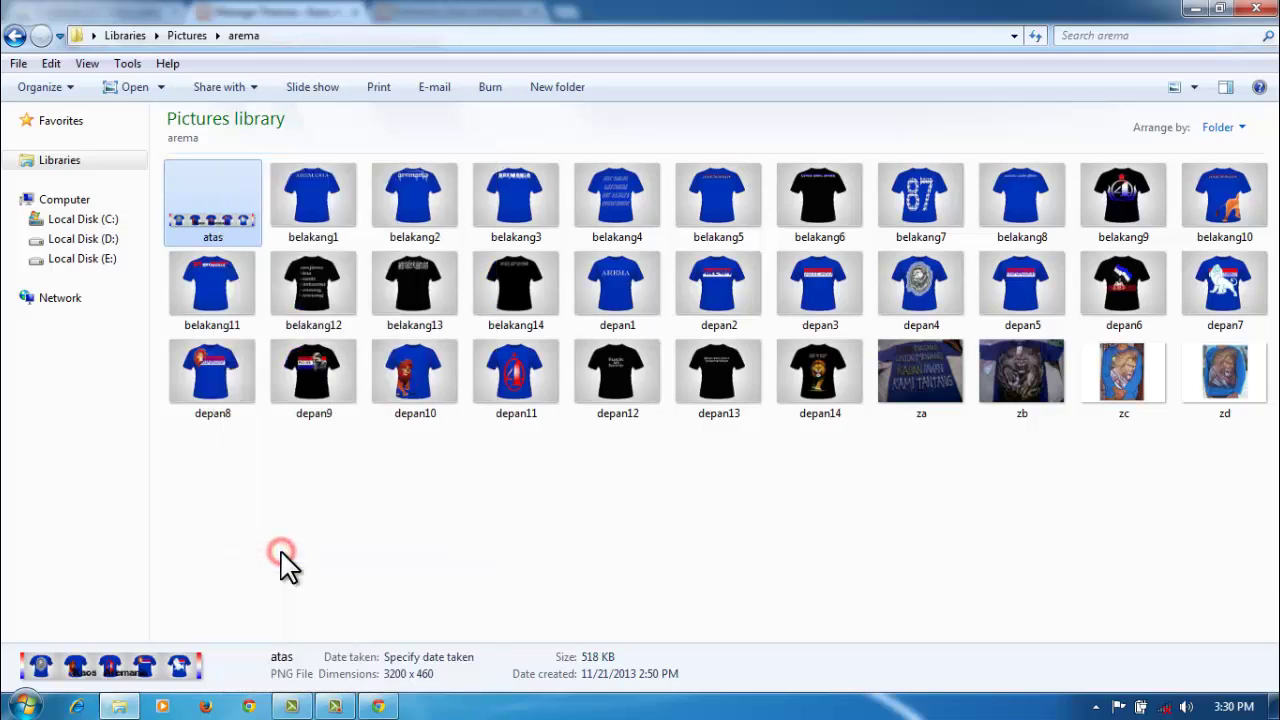
Step: Browse to C:\xampp\htdocs\kaosaremania\wp-content\themes\twentythirteen\images\headers
{"action": "left_click", "coordinate": [104, 222]}
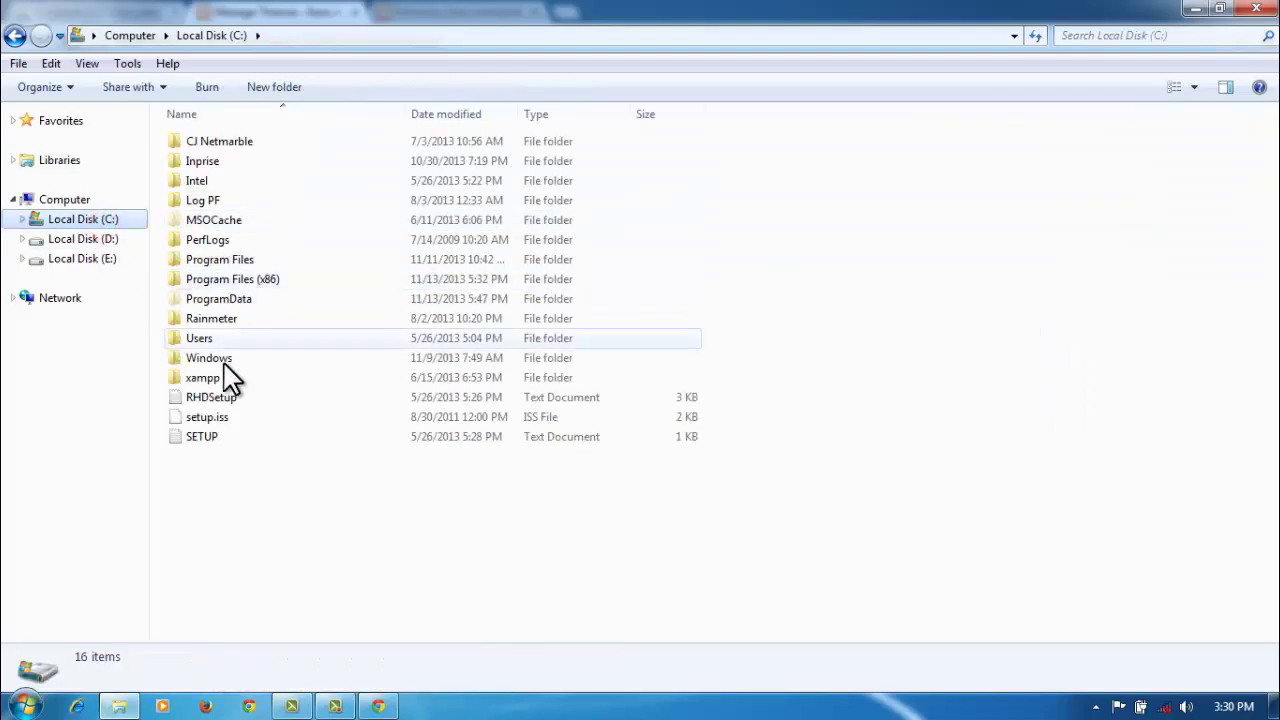
{"action": "double_click", "coordinate": [224, 377]}
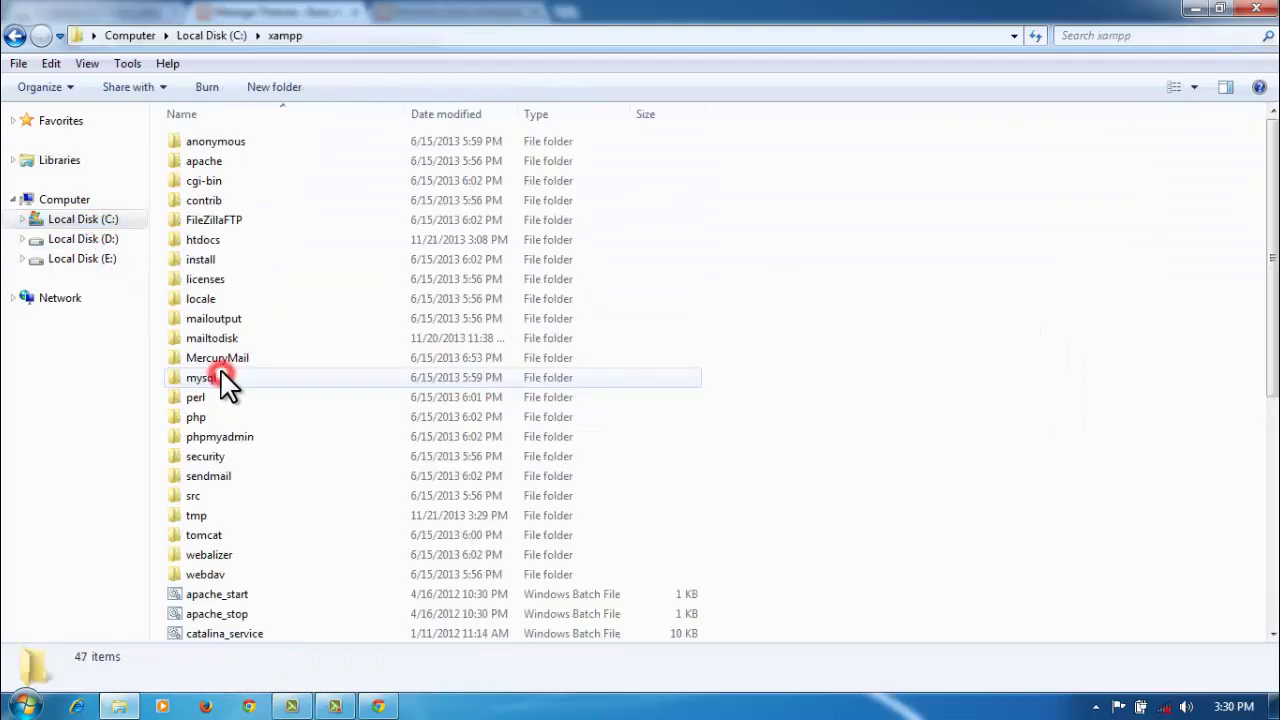
{"action": "double_click", "coordinate": [221, 243]}
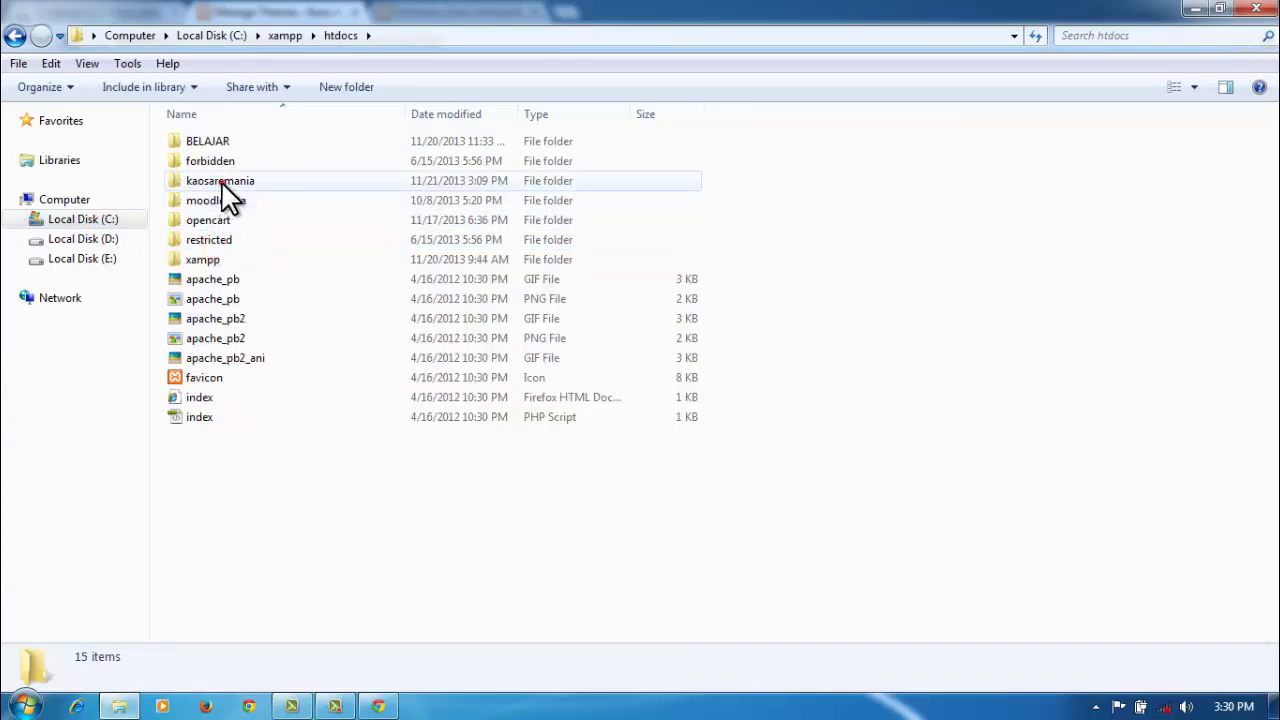
{"action": "double_click", "coordinate": [222, 182]}
{"action": "double_click", "coordinate": [222, 162]}
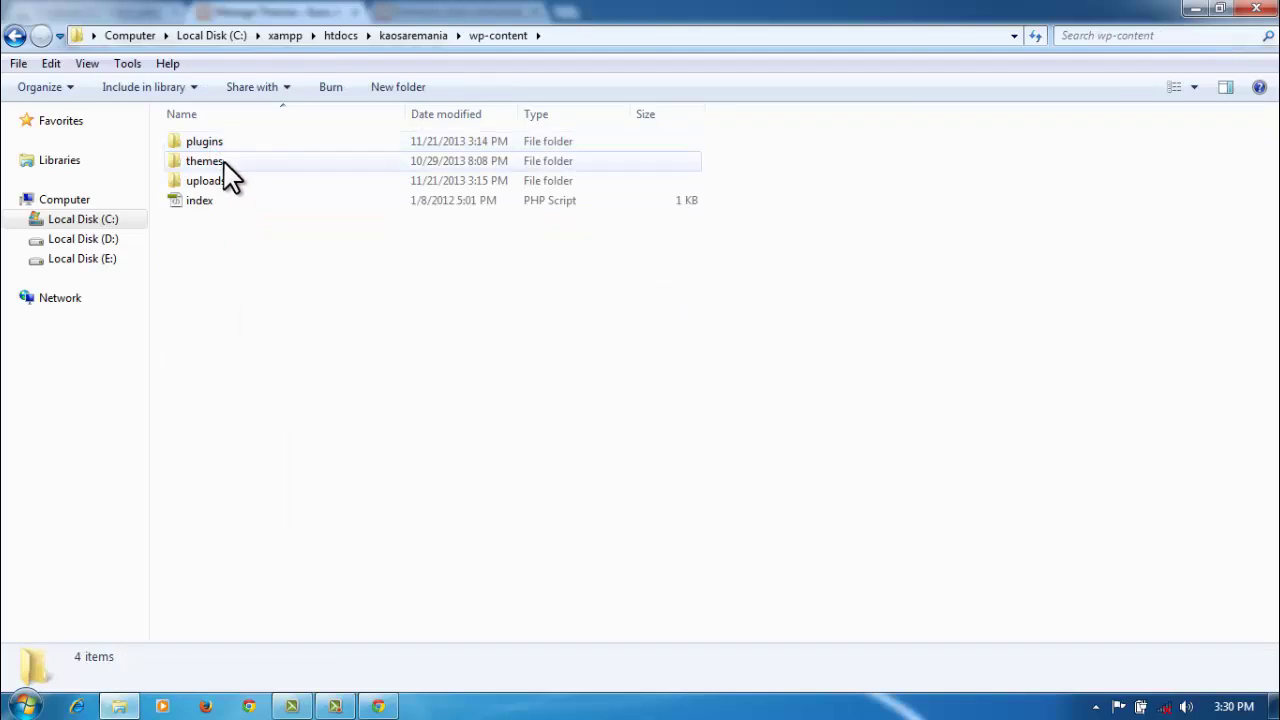
{"action": "double_click", "coordinate": [222, 163]}
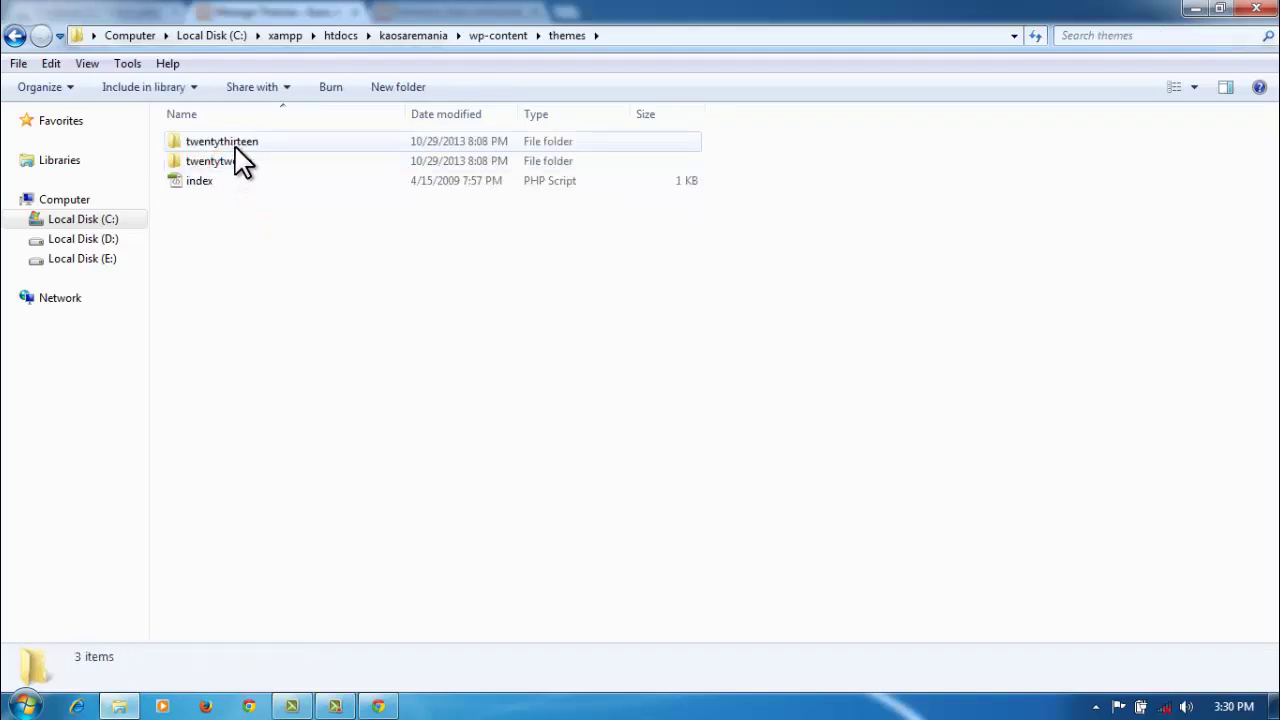
{"action": "double_click", "coordinate": [235, 149]}
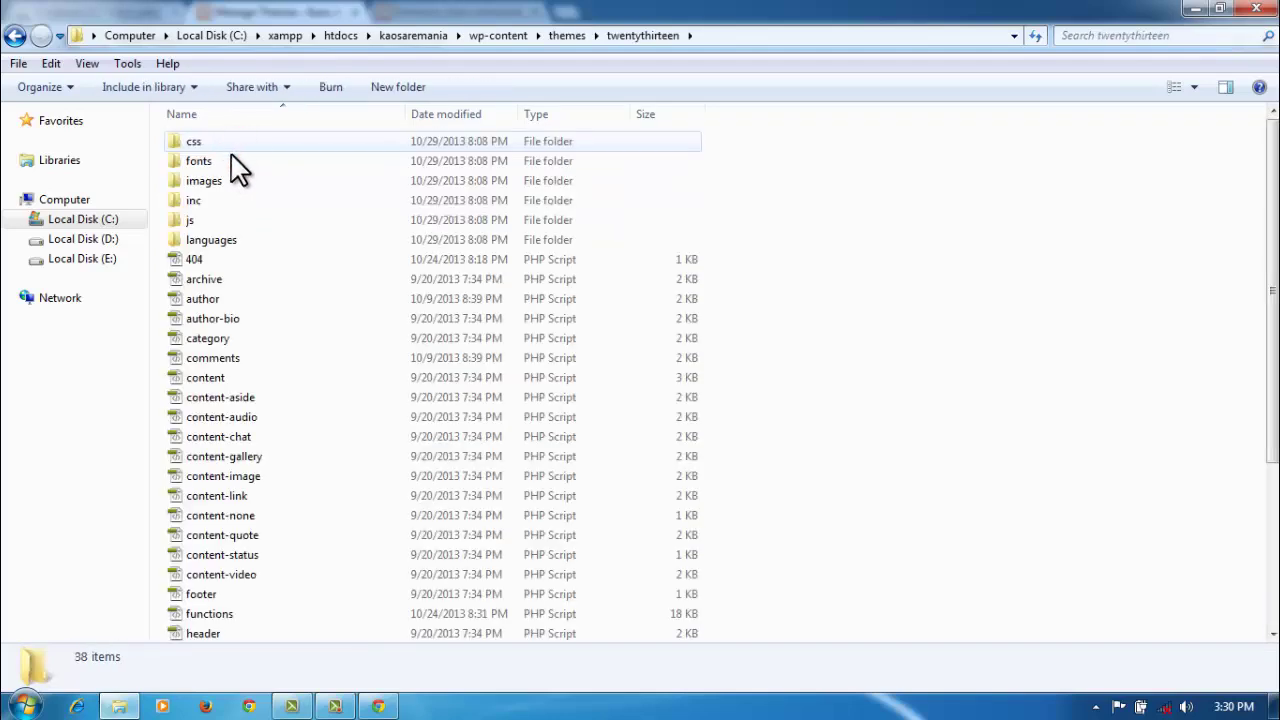
{"action": "double_click", "coordinate": [224, 183]}
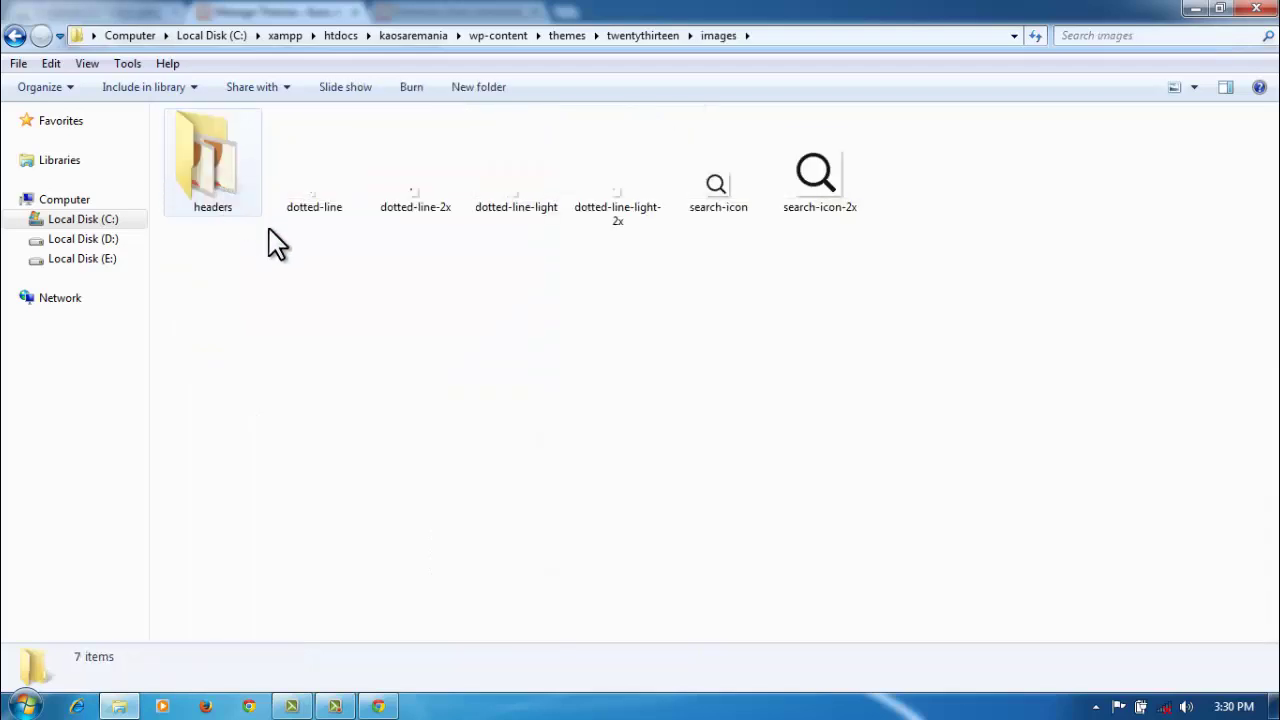
{"action": "double_click", "coordinate": [220, 195]}
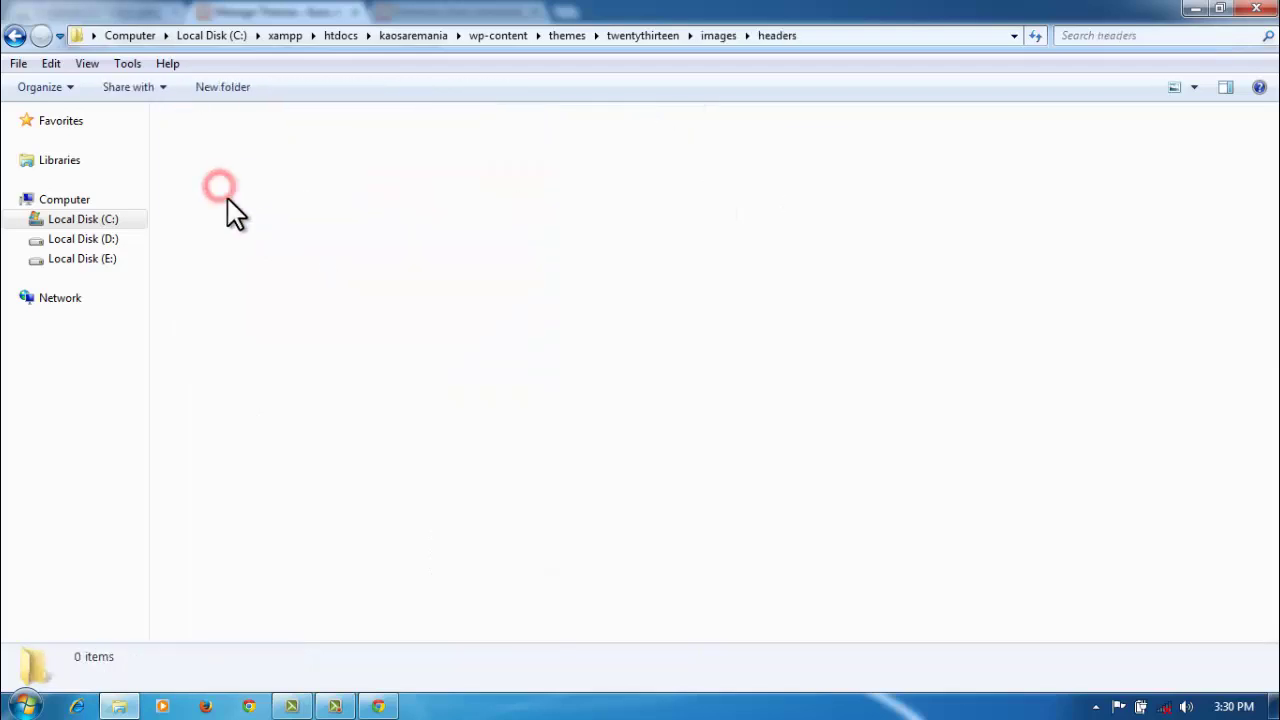
Step: Paste the atas image into the headers folder
{"action": "right_click", "coordinate": [315, 318]}
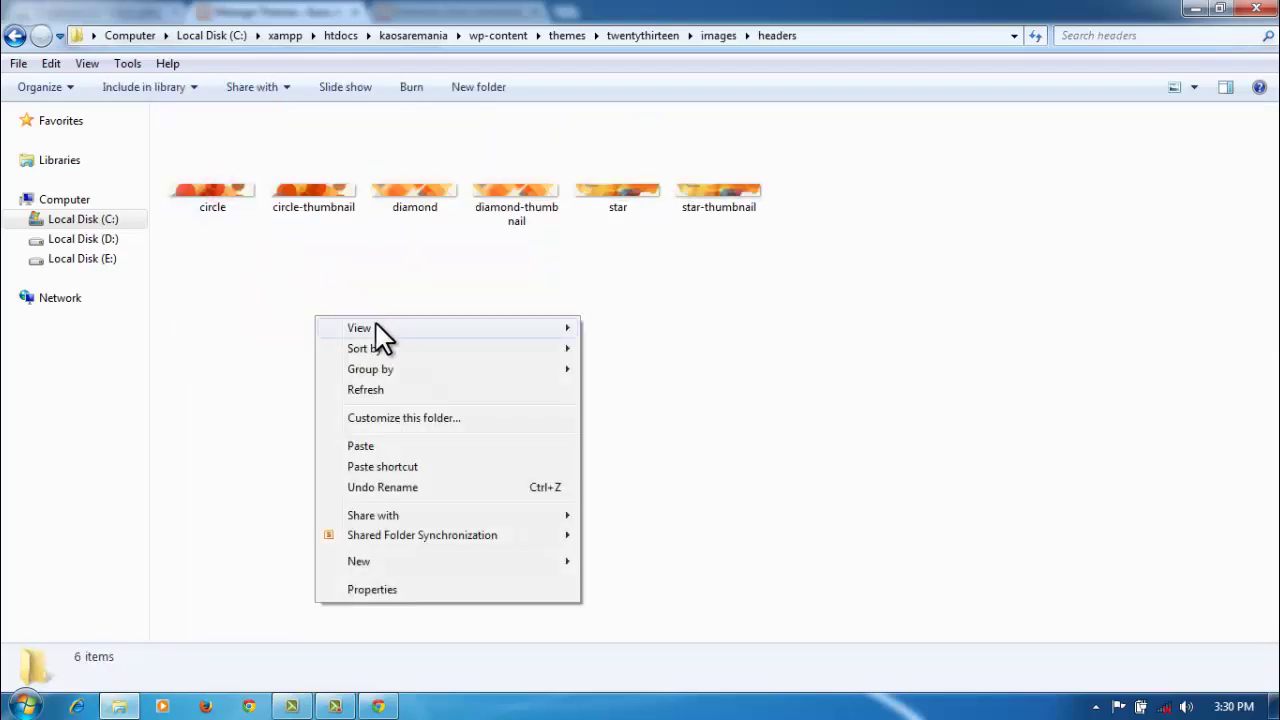
{"action": "left_click", "coordinate": [379, 451]}
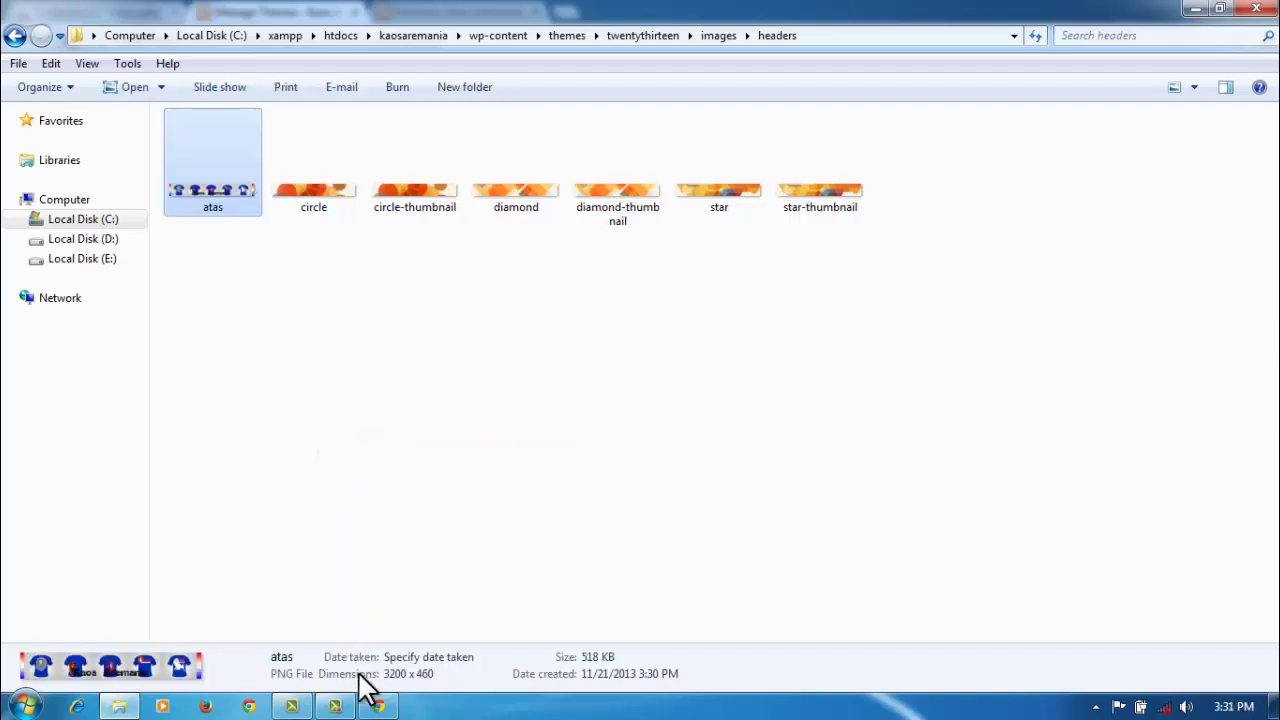
{"action": "mouse_move", "coordinate": [375, 706]}
{"action": "left_click", "coordinate": [377, 630]}
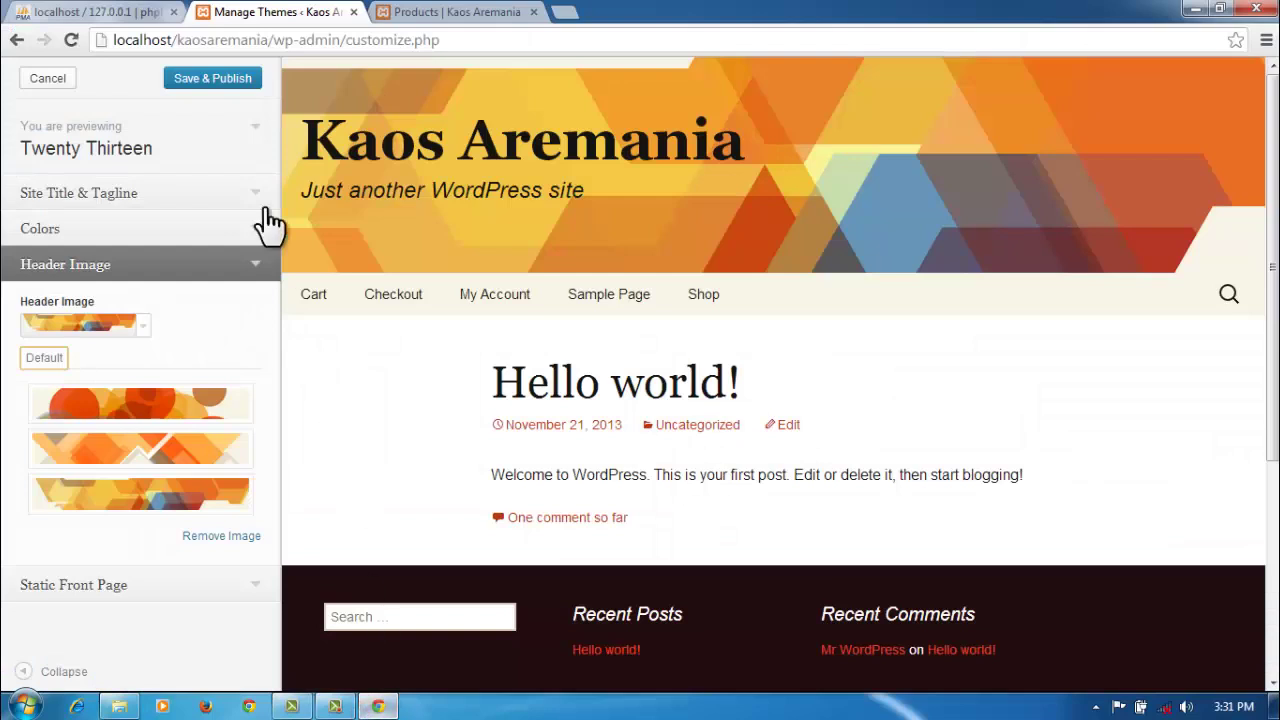
Step: Cancel the customizer and upload atas.png as the custom header under Appearance > Header
{"action": "left_click", "coordinate": [45, 79]}
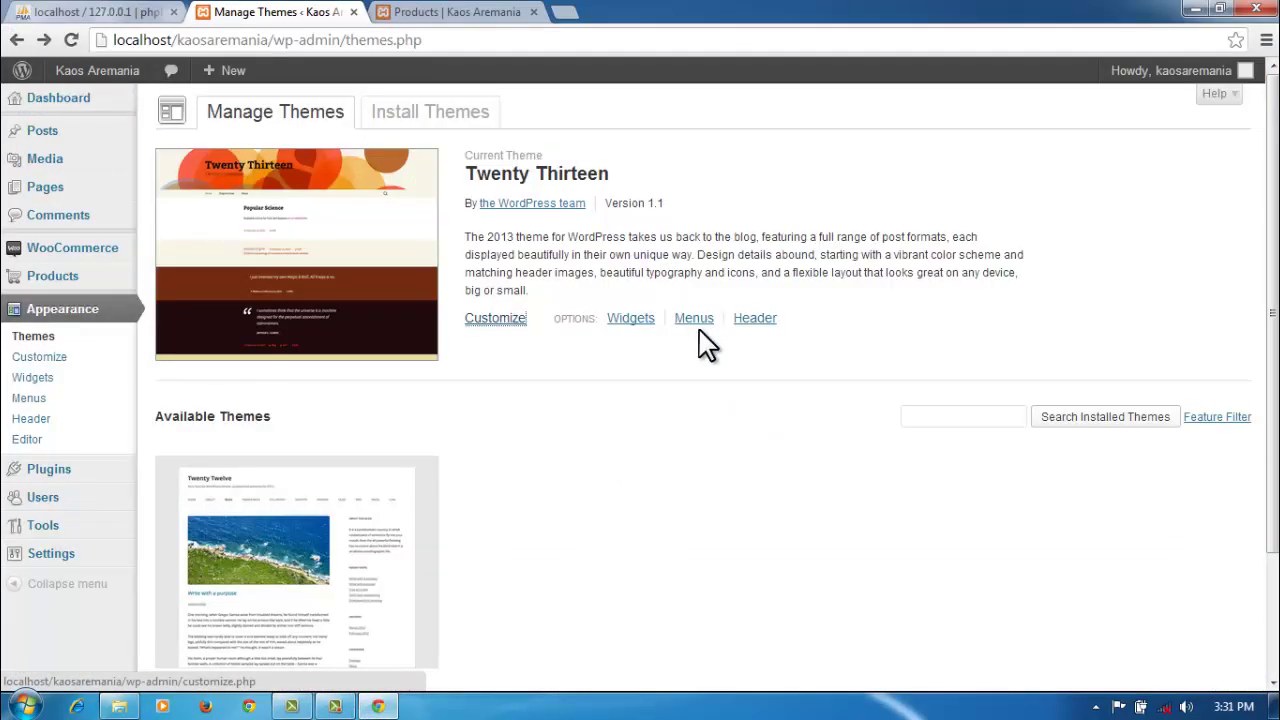
{"action": "left_click", "coordinate": [746, 319]}
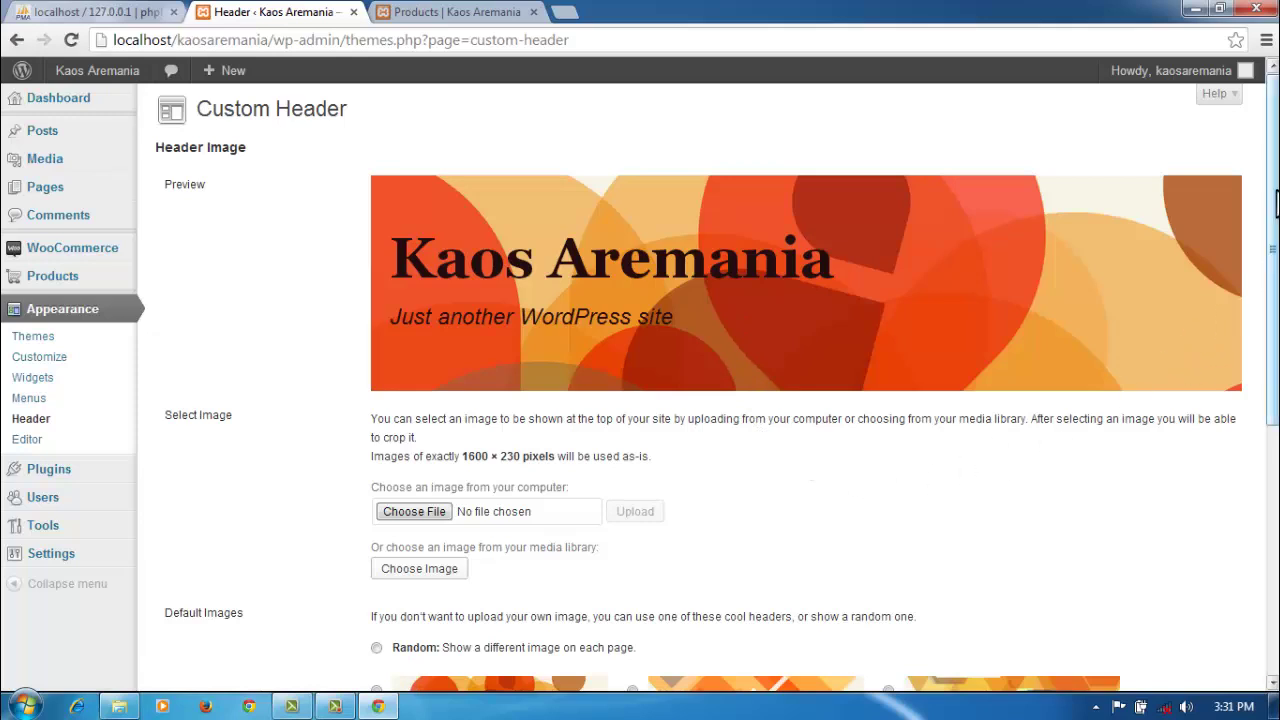
{"action": "left_click_drag", "start_coordinate": [1276, 205], "coordinate": [1276, 259]}
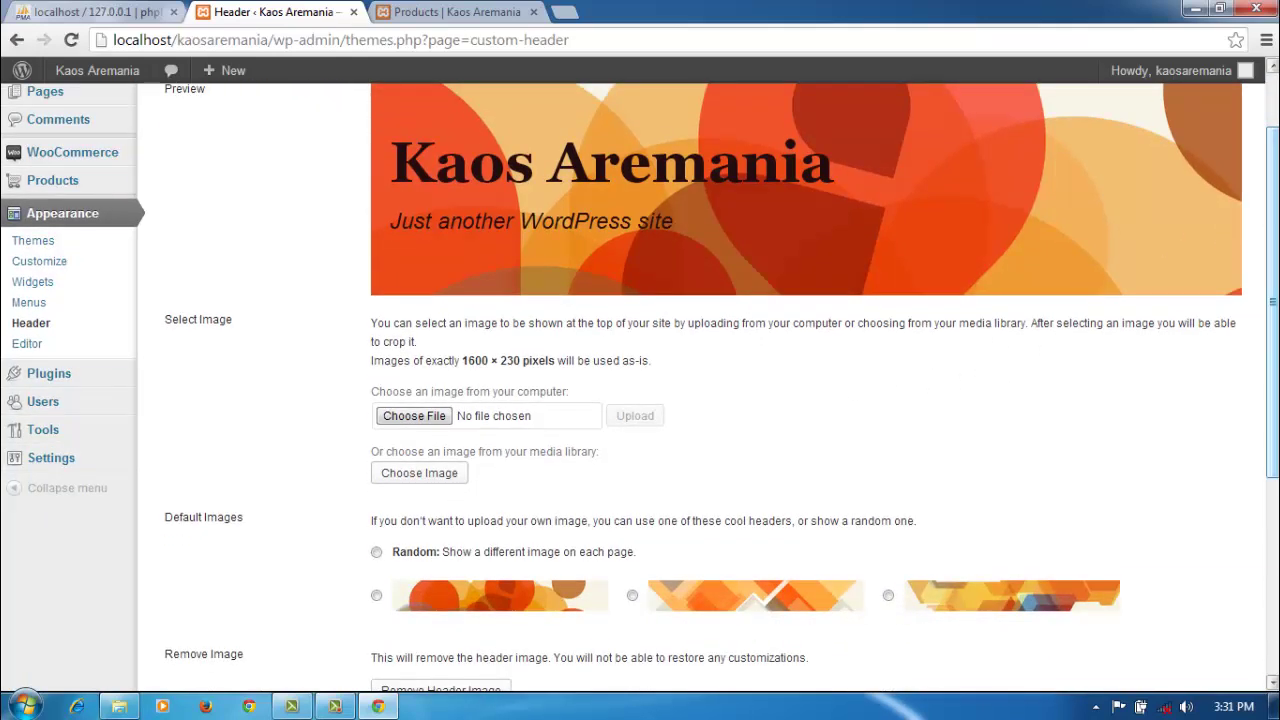
{"action": "left_click", "coordinate": [420, 418]}
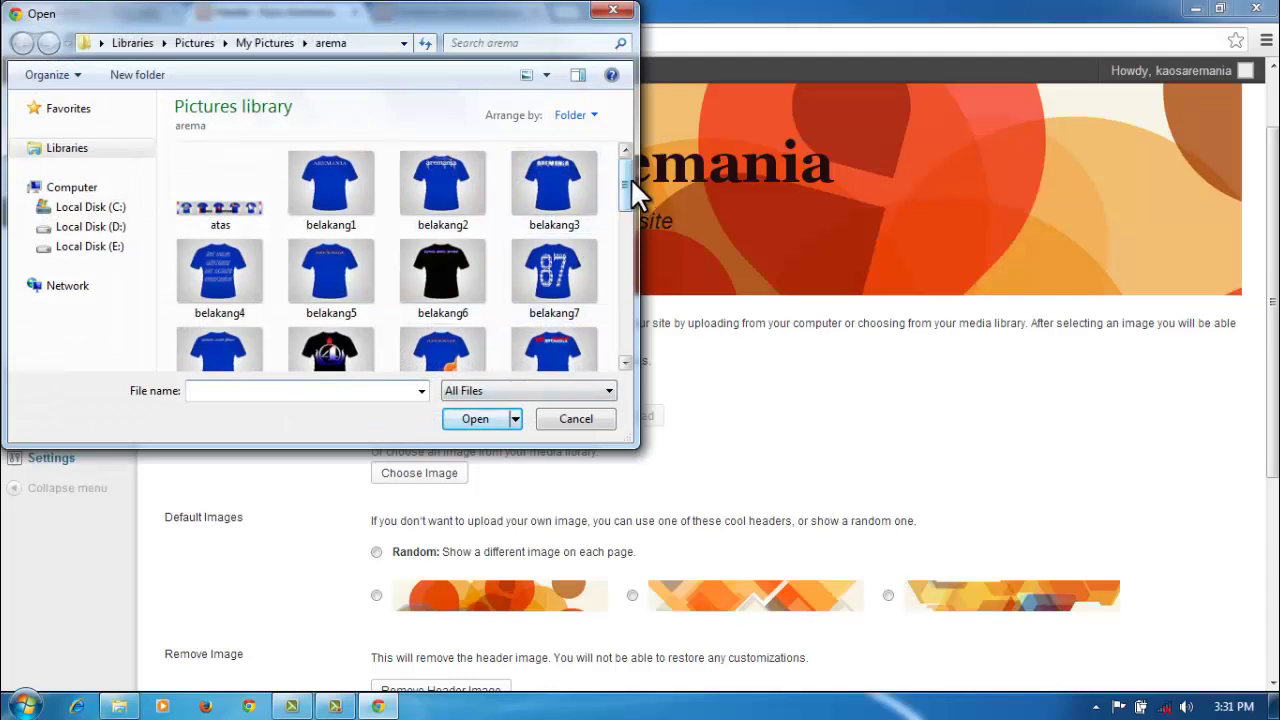
{"action": "left_click", "coordinate": [222, 192]}
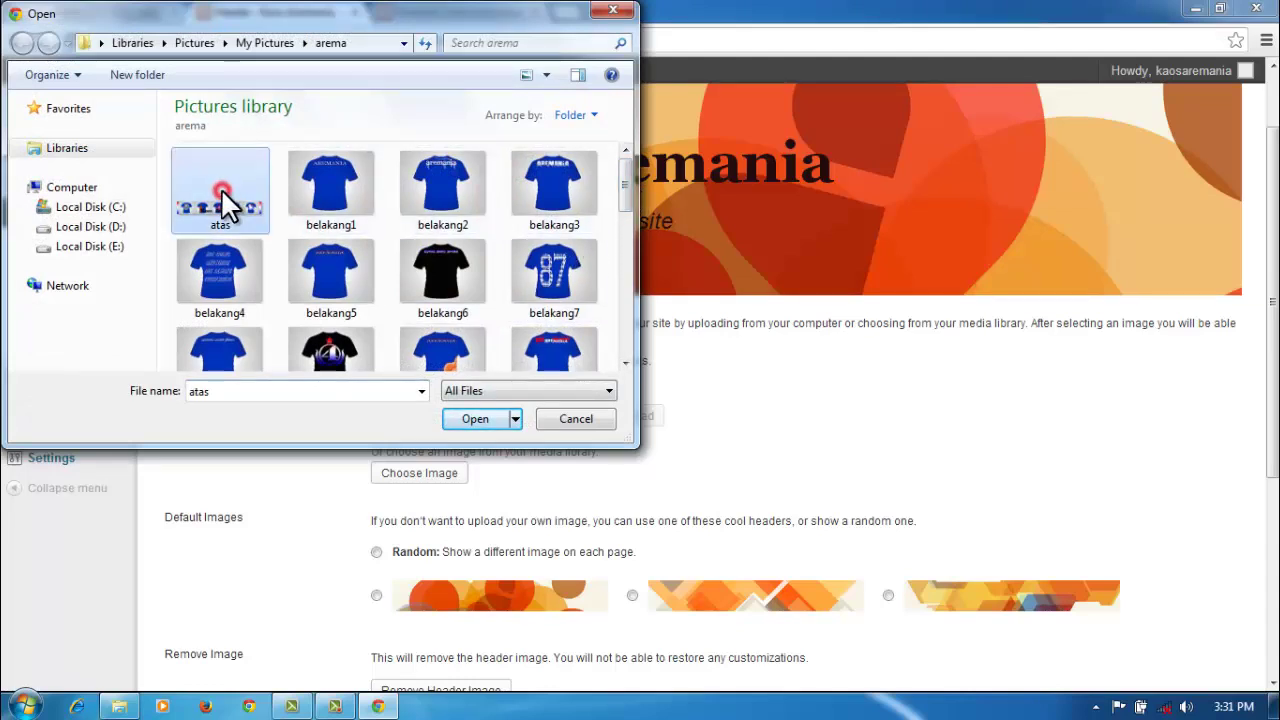
{"action": "left_click", "coordinate": [476, 419]}
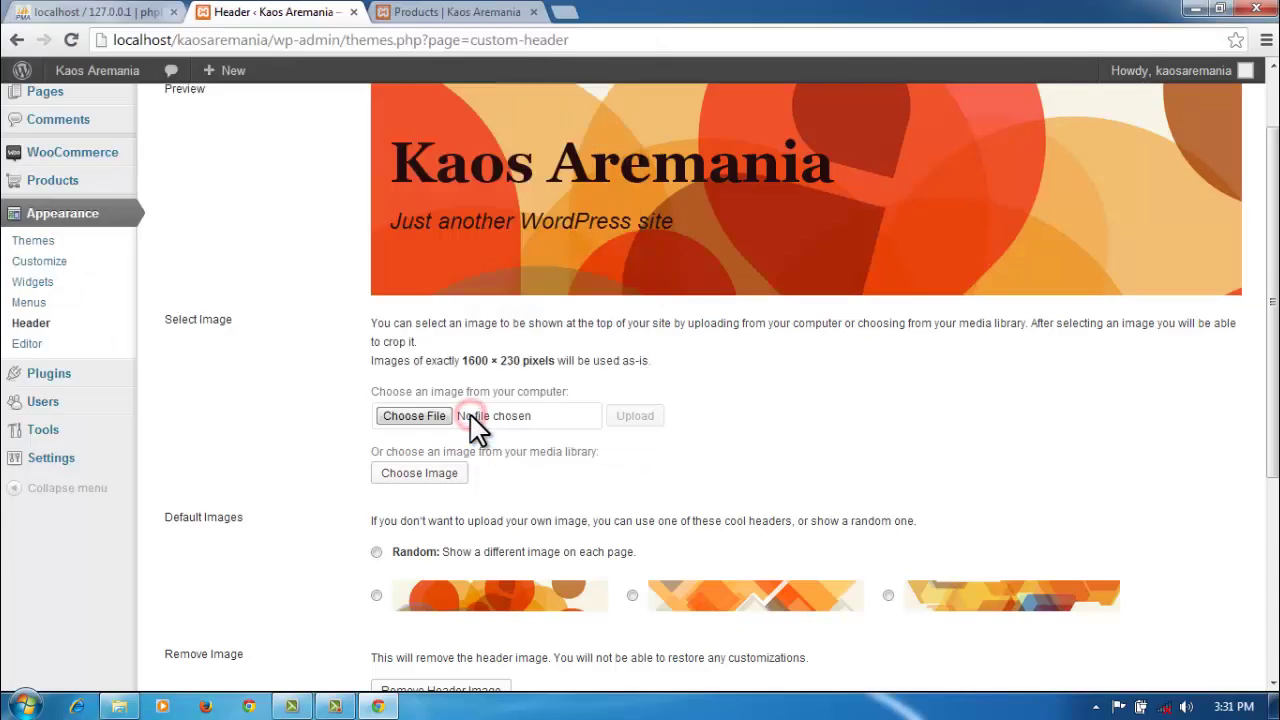
{"action": "scroll", "coordinate": [930, 460], "scroll_direction": "down", "scroll_amount": 1}
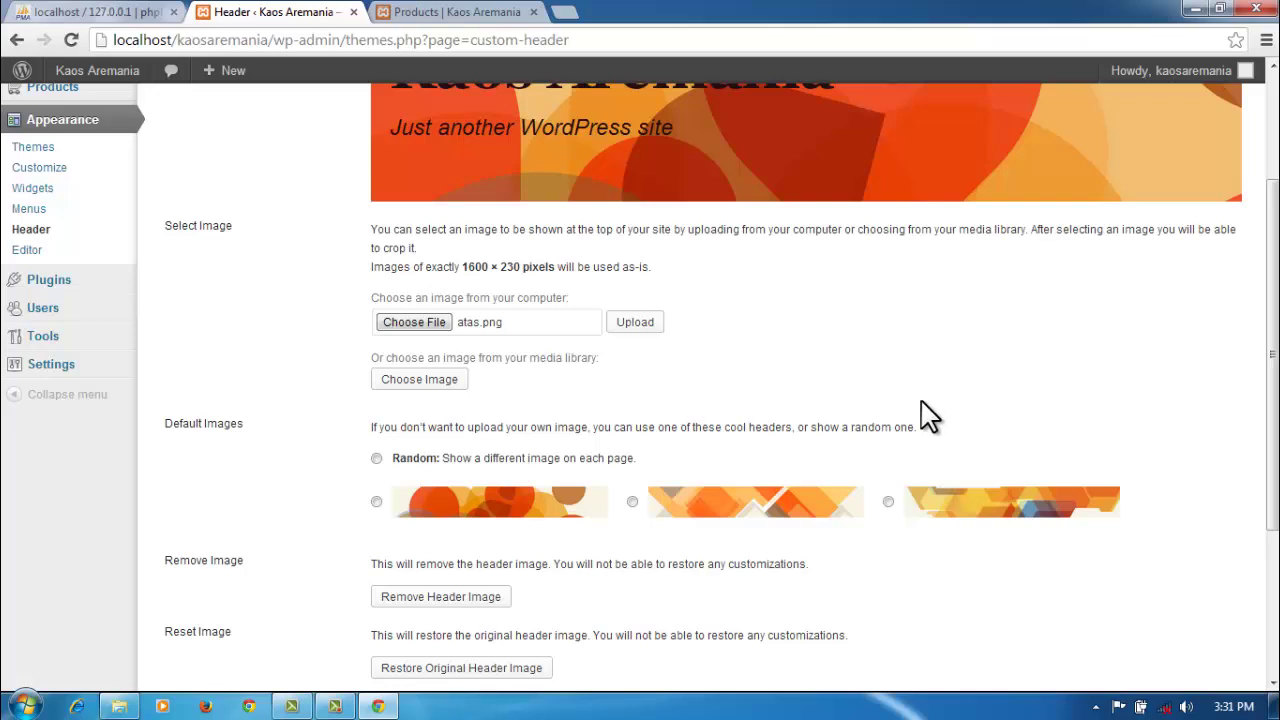
{"action": "left_click", "coordinate": [623, 322]}
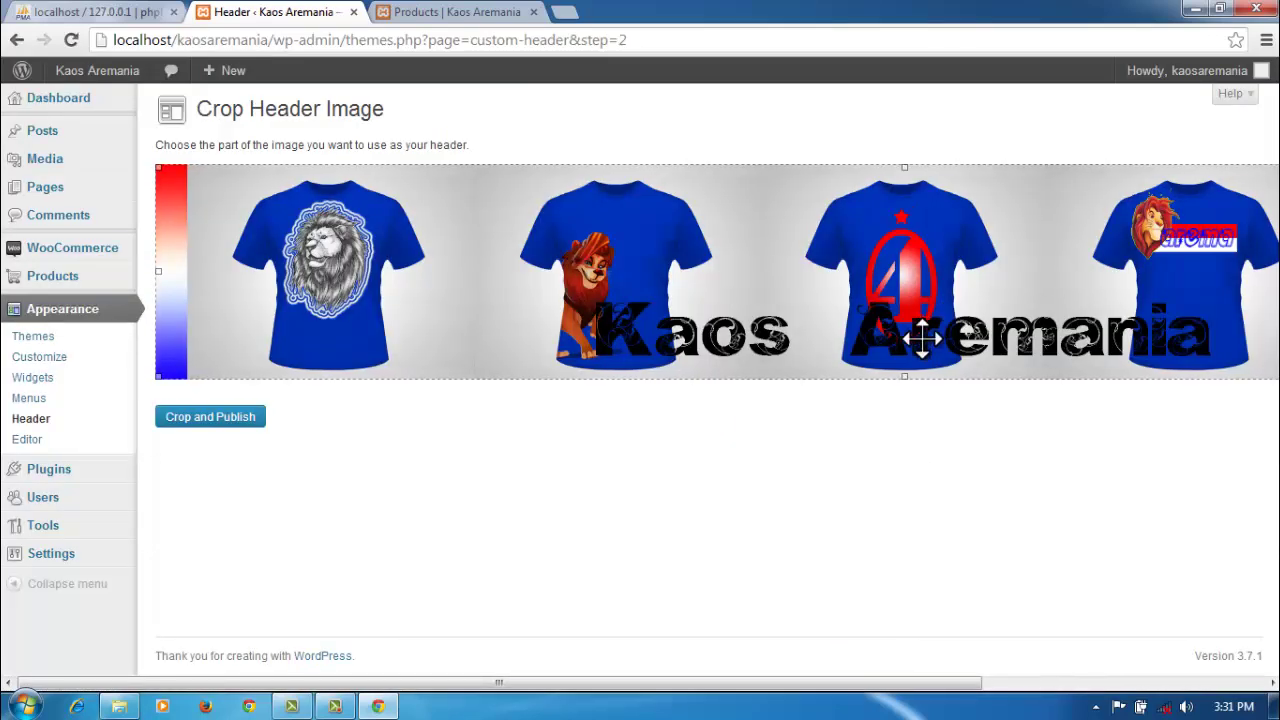
Step: Crop the atas banner around the blue T-shirts and Kaos Aremania lettering, then publish
{"action": "left_click_drag", "start_coordinate": [797, 683], "coordinate": [1116, 692]}
{"action": "left_click_drag", "start_coordinate": [1230, 276], "coordinate": [1268, 290]}
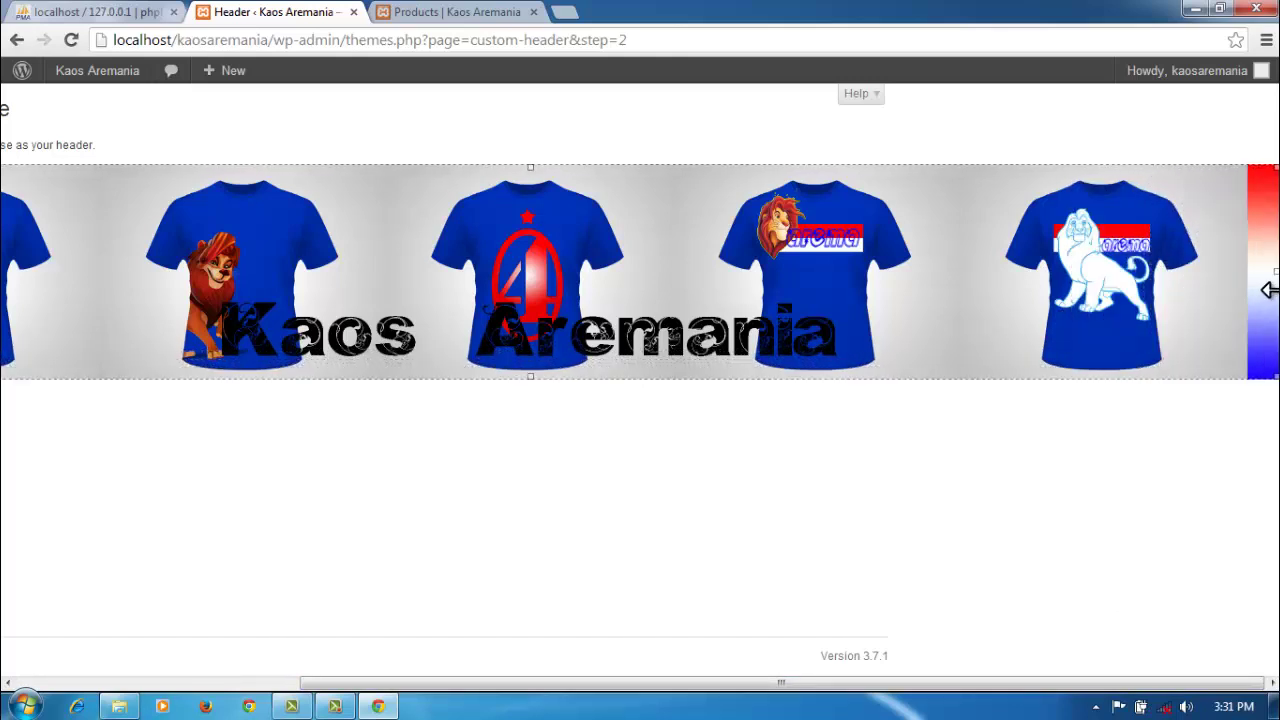
{"action": "left_click_drag", "start_coordinate": [878, 684], "coordinate": [580, 688]}
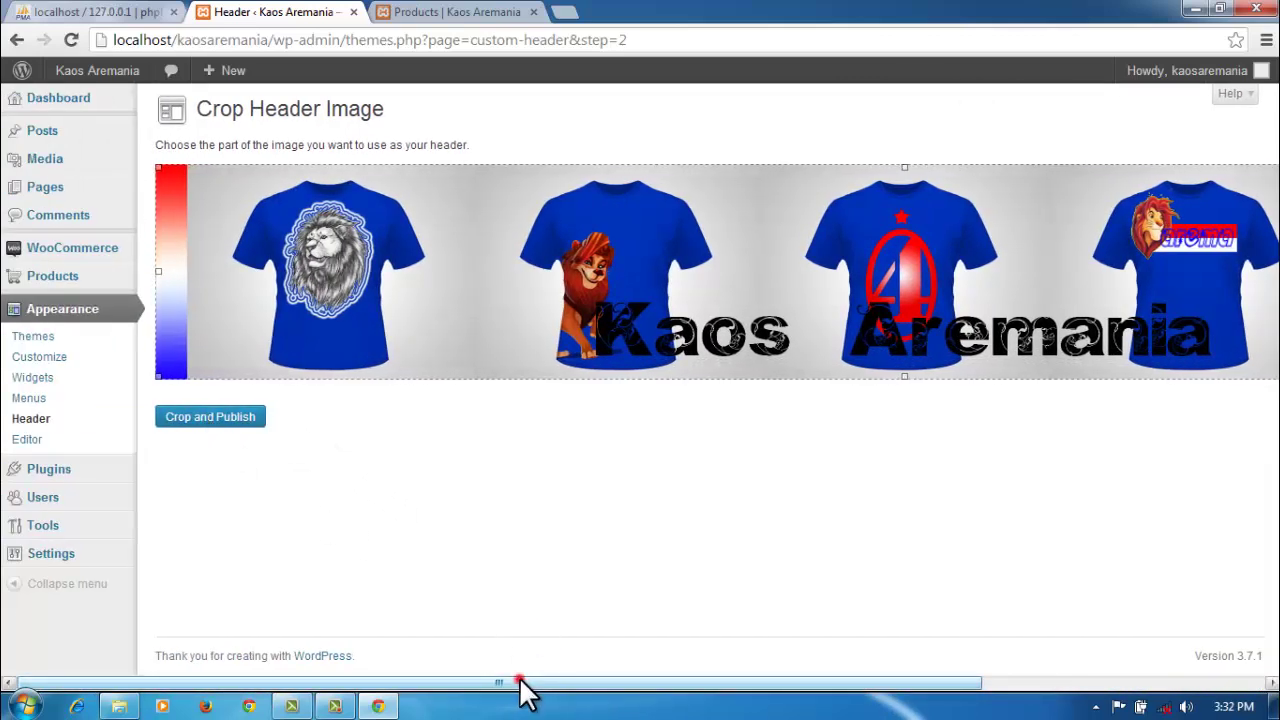
{"action": "left_click_drag", "start_coordinate": [521, 680], "coordinate": [486, 706]}
{"action": "left_click", "coordinate": [228, 420]}
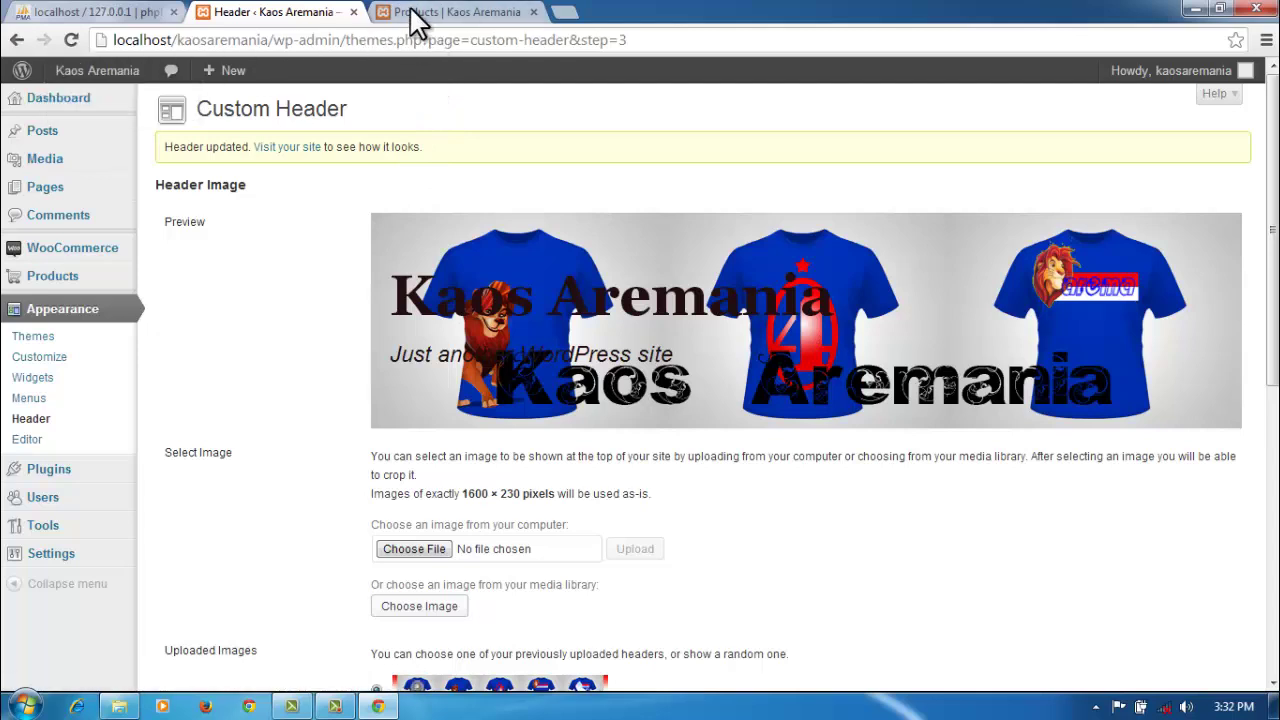
Step: Remove ?post_type=product from the storefront address to load the home page
{"action": "left_click", "coordinate": [415, 14]}
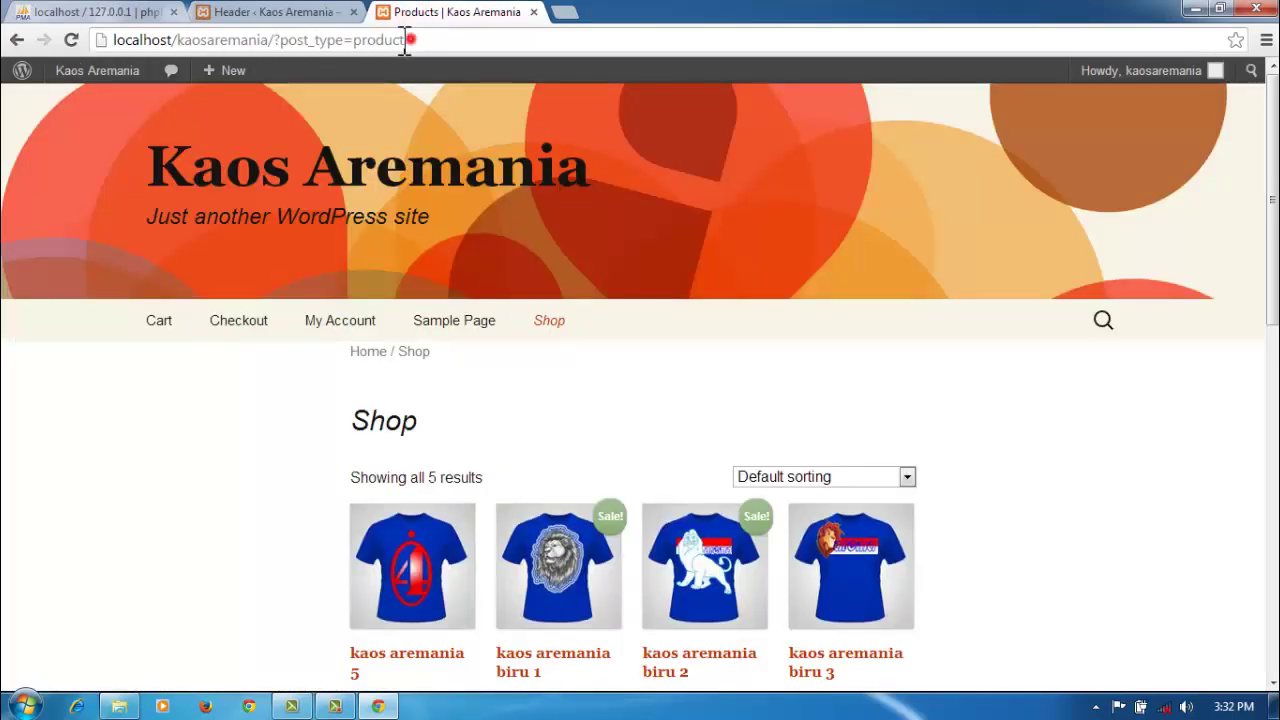
{"action": "left_click_drag", "start_coordinate": [404, 40], "coordinate": [277, 48]}
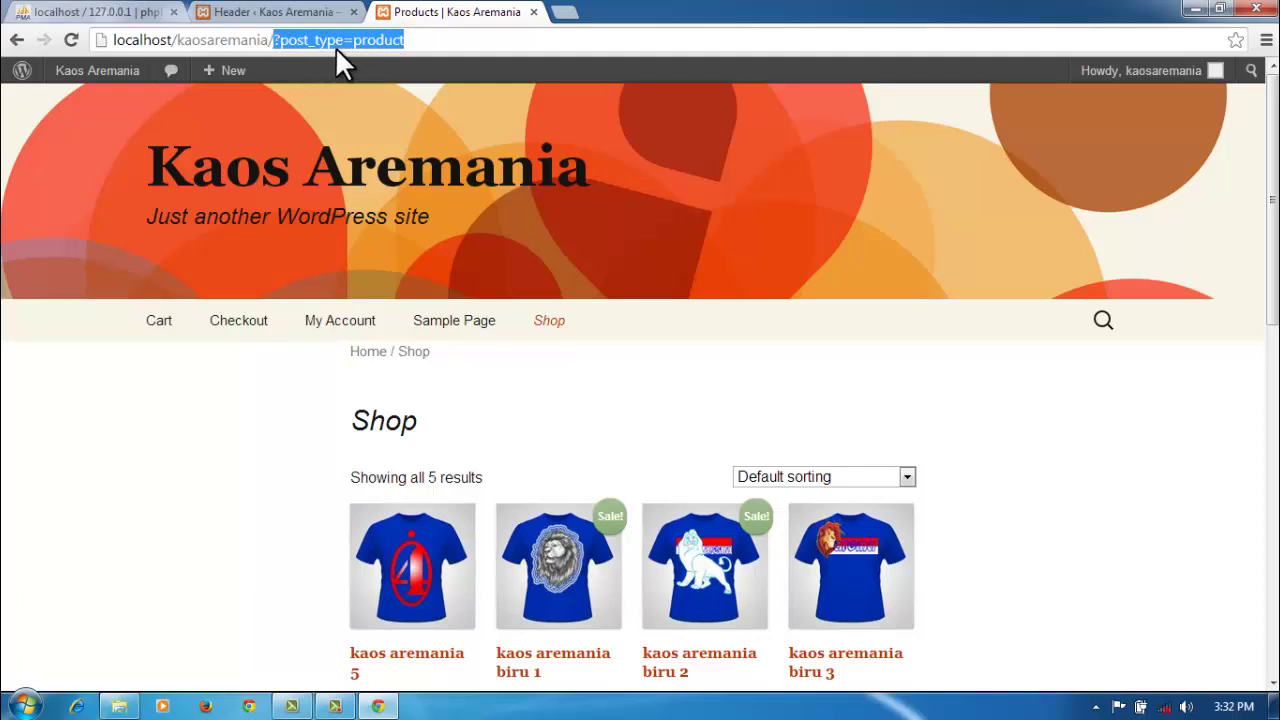
{"action": "key", "text": "BackSpace"}
{"action": "key", "text": "Return"}
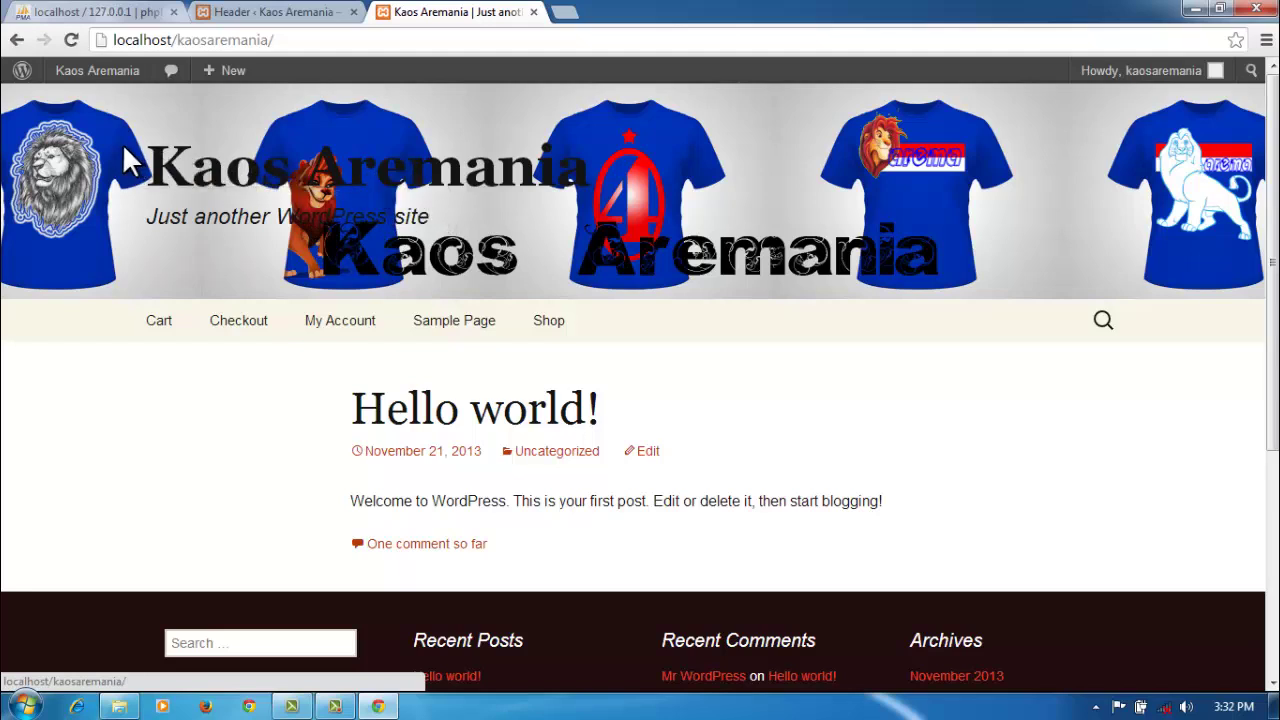
{"action": "left_click_drag", "start_coordinate": [122, 145], "coordinate": [592, 166]}
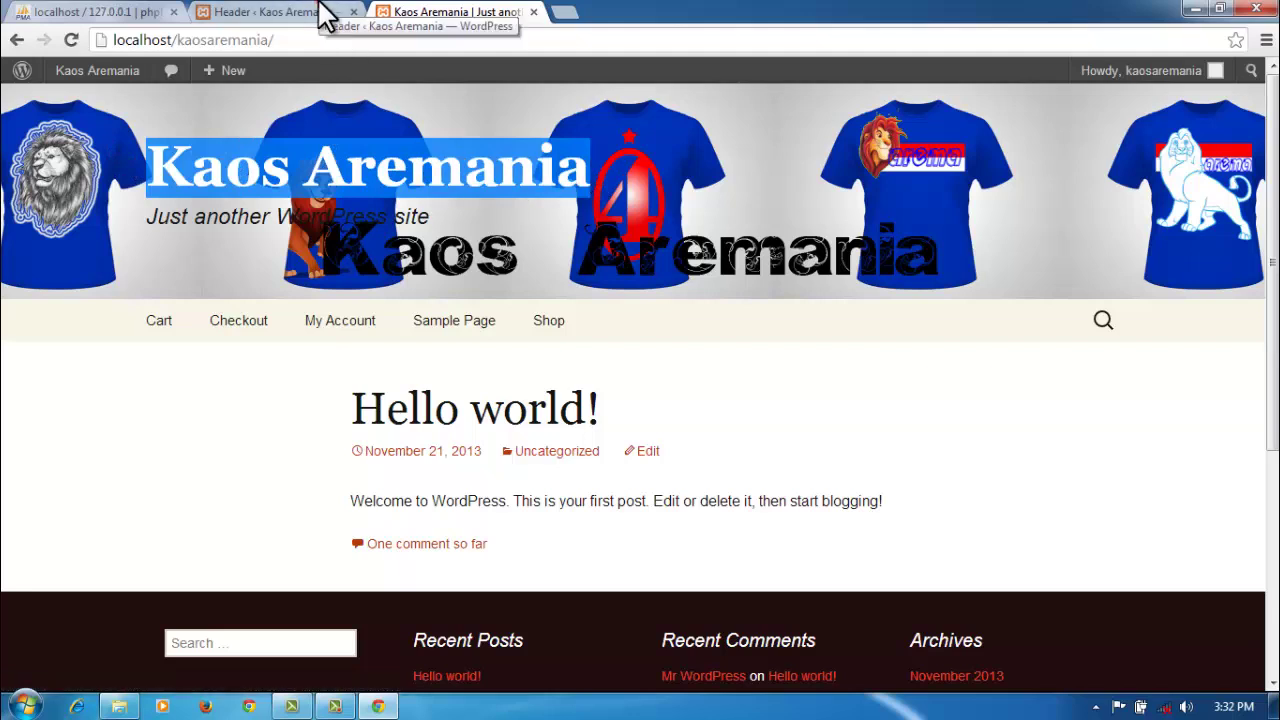
Step: Reopen the Twenty Thirteen customizer via Appearance > Themes > Customize
{"action": "left_click", "coordinate": [322, 10]}
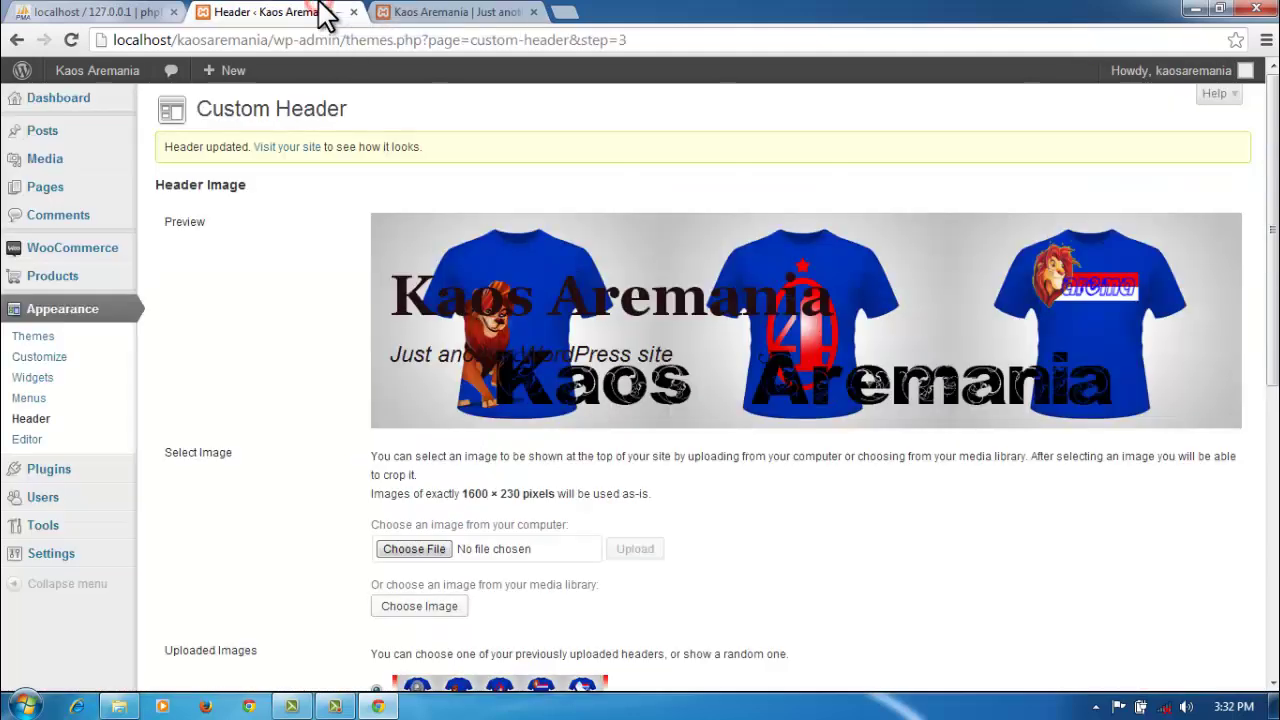
{"action": "left_click", "coordinate": [62, 312]}
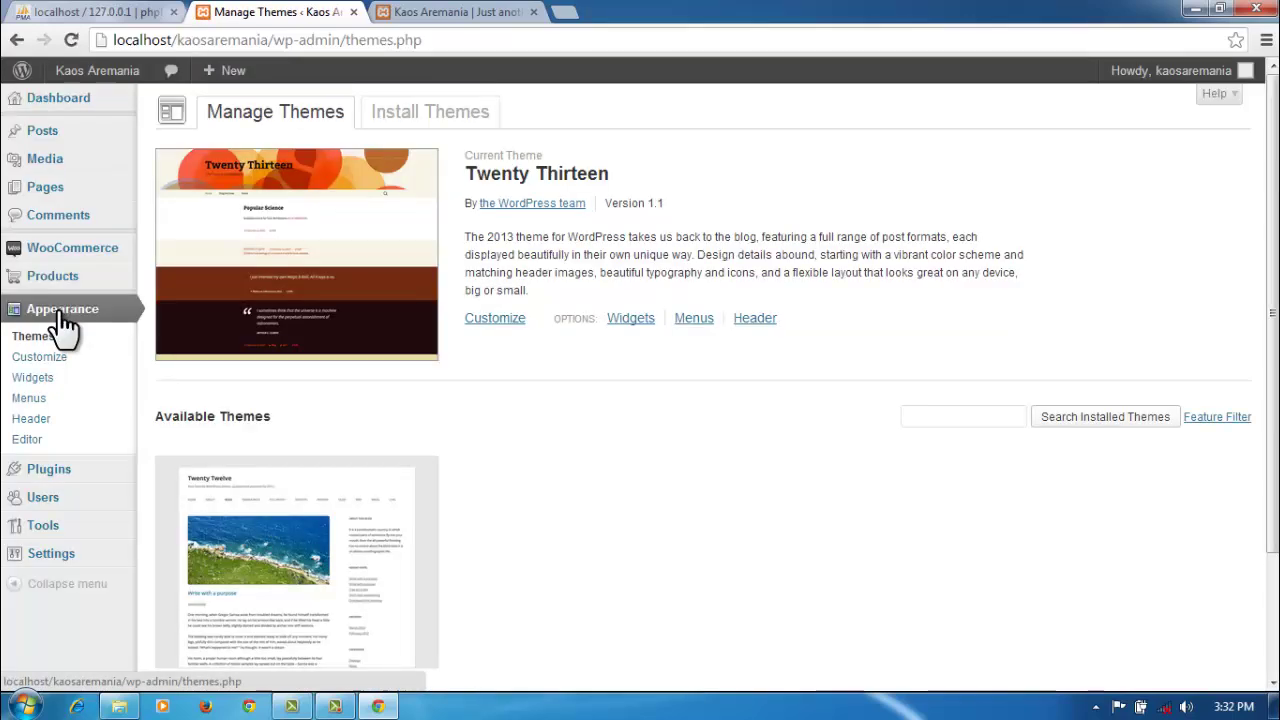
{"action": "left_click", "coordinate": [478, 320]}
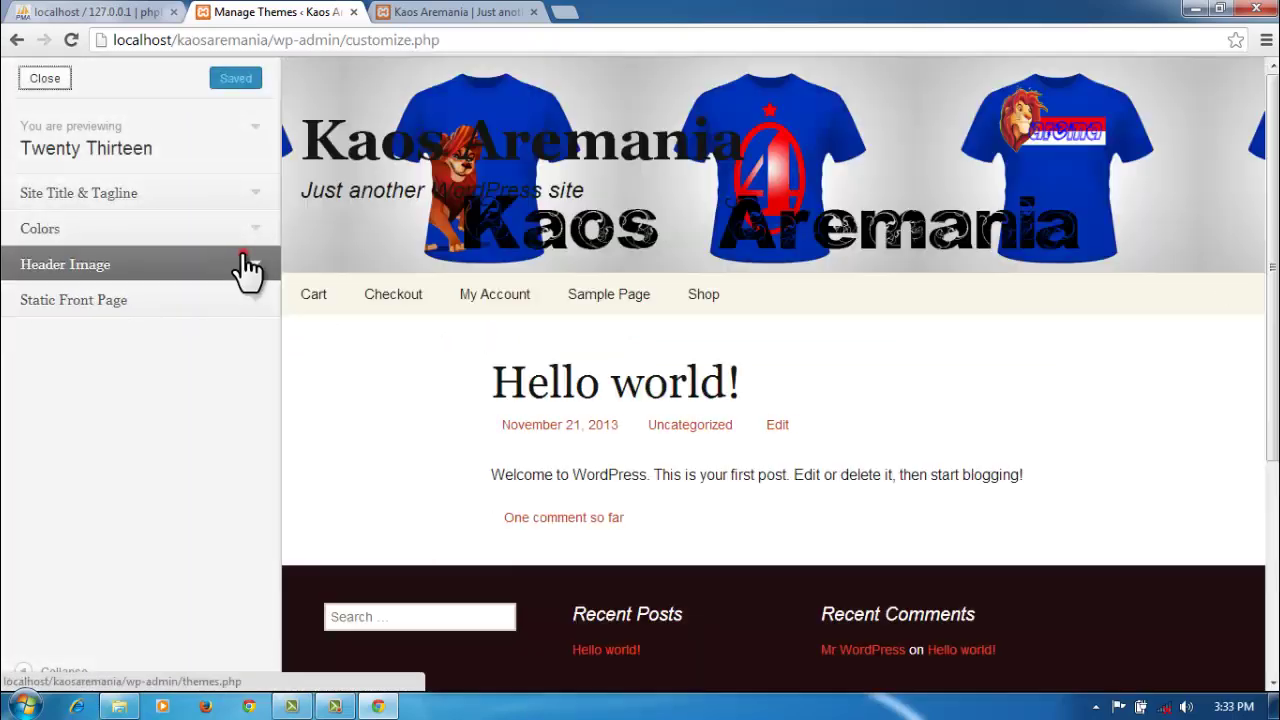
Step: Delete the site title and tagline text in the customizer and Save & Publish
{"action": "left_click", "coordinate": [250, 268]}
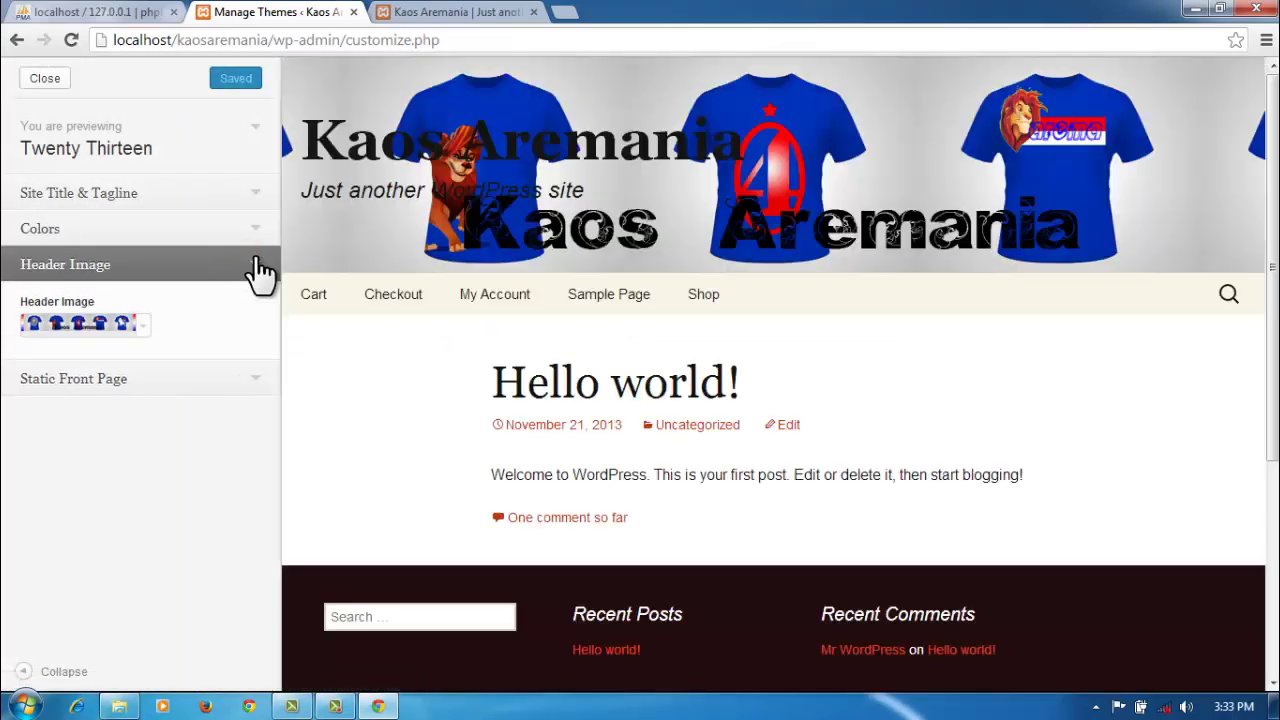
{"action": "left_click", "coordinate": [252, 238]}
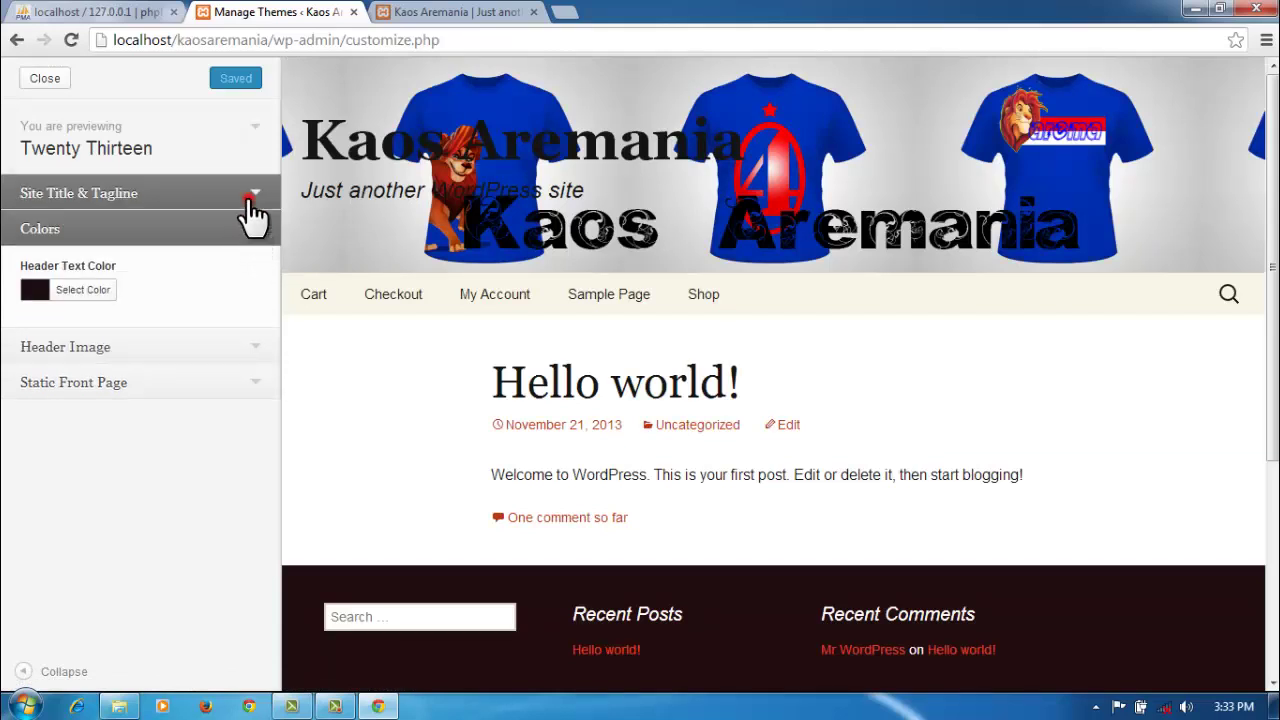
{"action": "left_click", "coordinate": [250, 200]}
{"action": "left_click", "coordinate": [215, 250]}
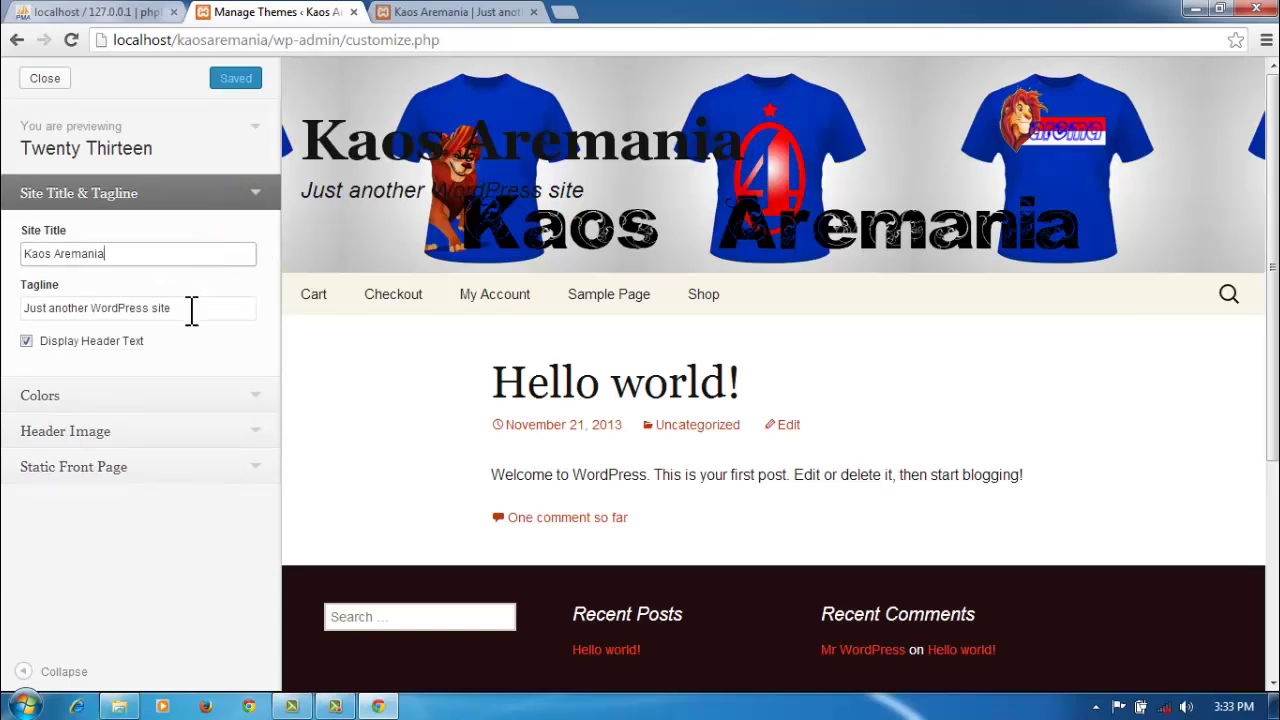
{"action": "left_click_drag", "start_coordinate": [193, 311], "coordinate": [26, 312]}
{"action": "key", "text": "BackSpace"}
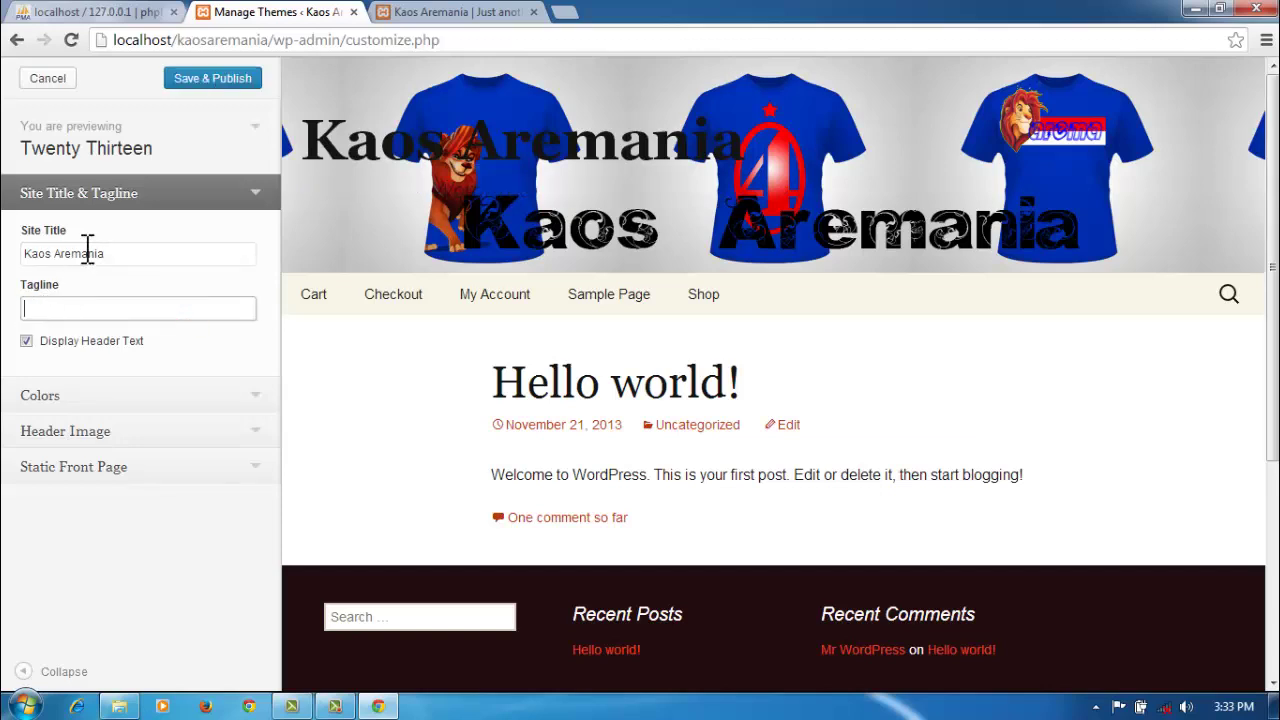
{"action": "left_click_drag", "start_coordinate": [130, 257], "coordinate": [17, 272]}
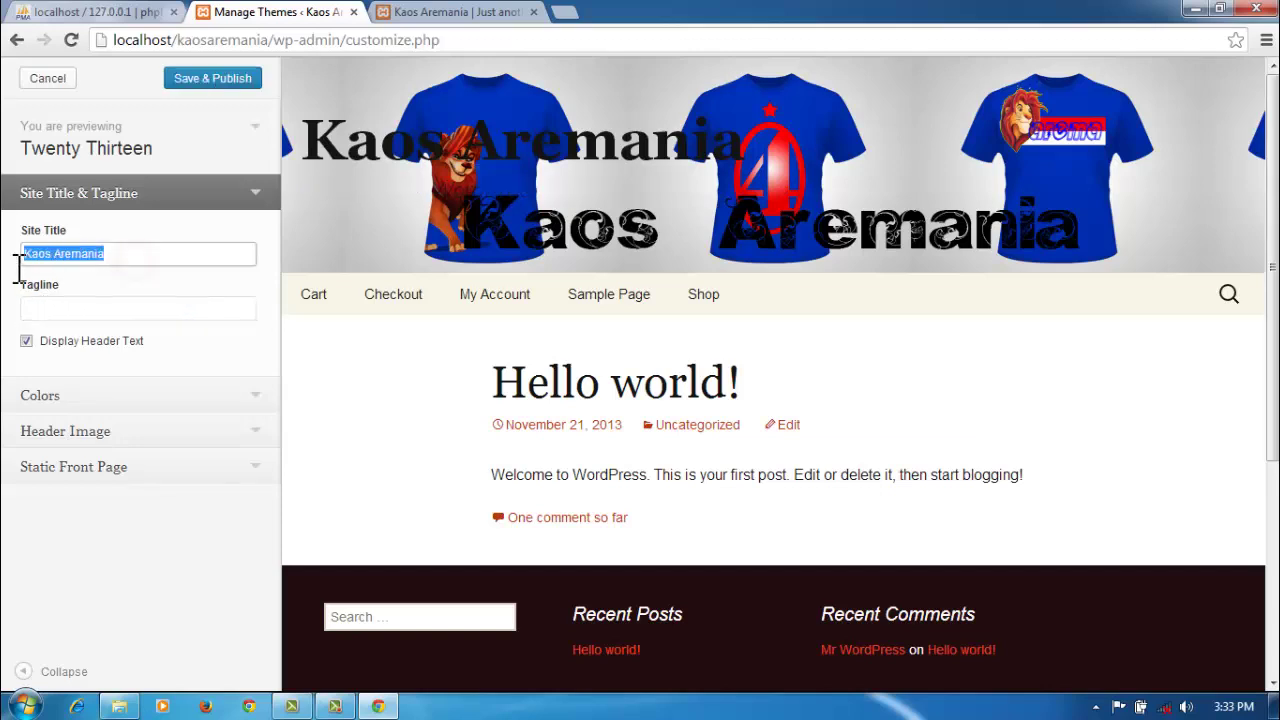
{"action": "key", "text": "BackSpace"}
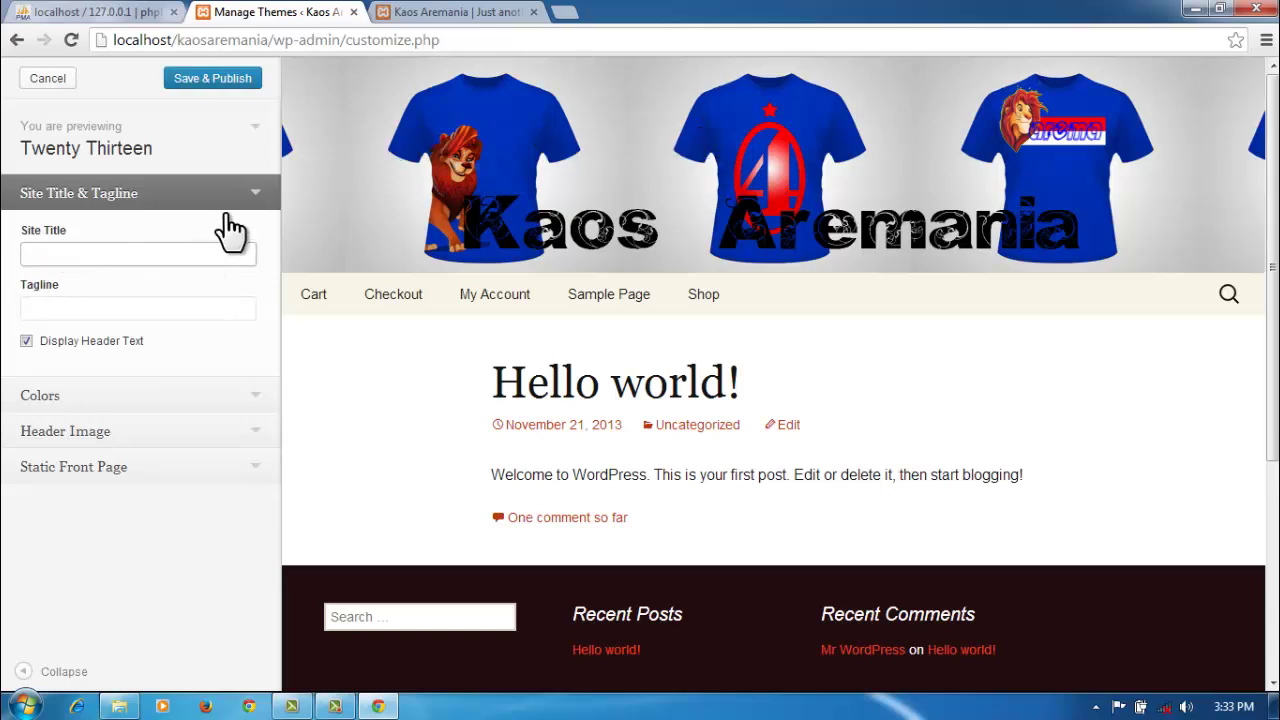
{"action": "left_click", "coordinate": [218, 96]}
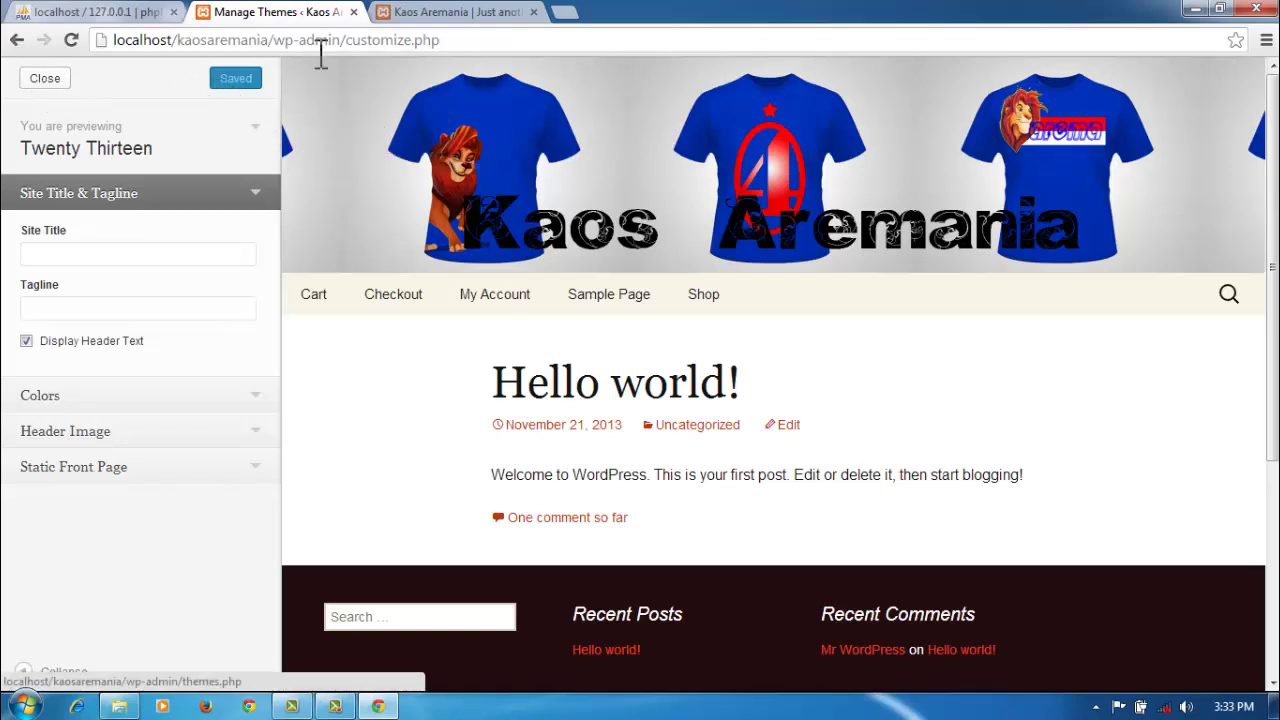
Step: Close the customizer and reload the storefront homepage
{"action": "left_click", "coordinate": [45, 80]}
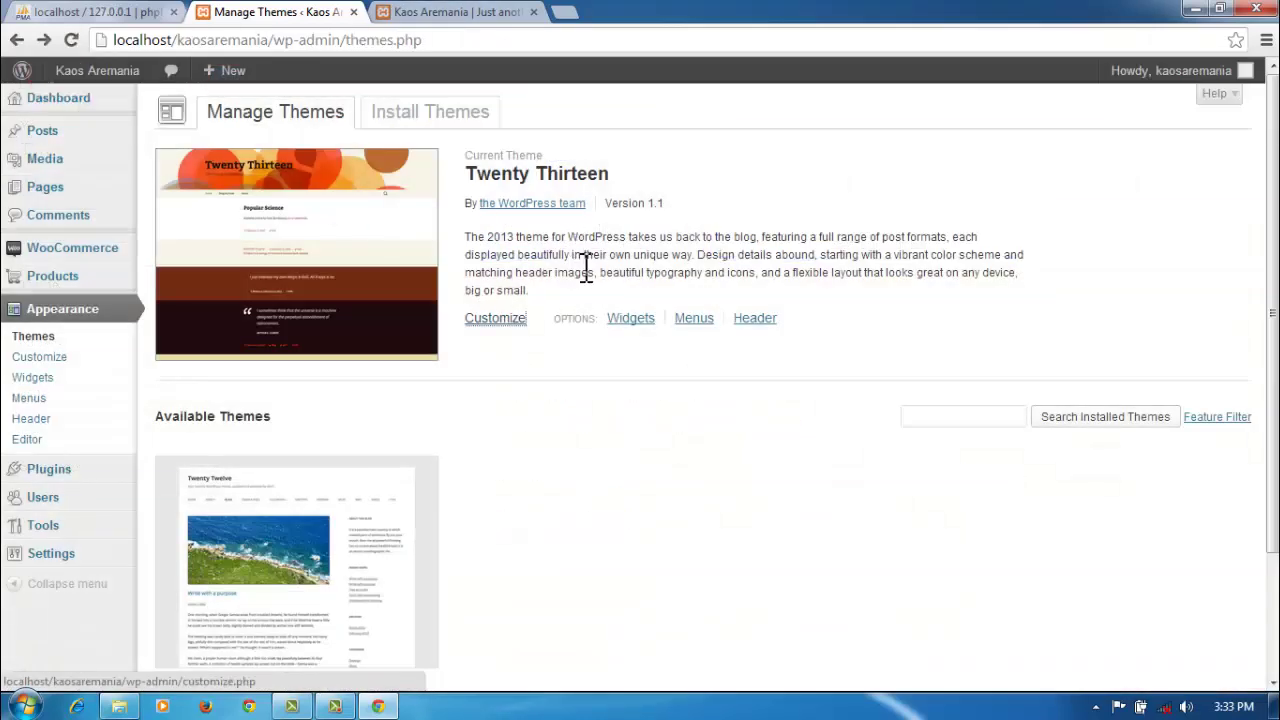
{"action": "left_click", "coordinate": [458, 14]}
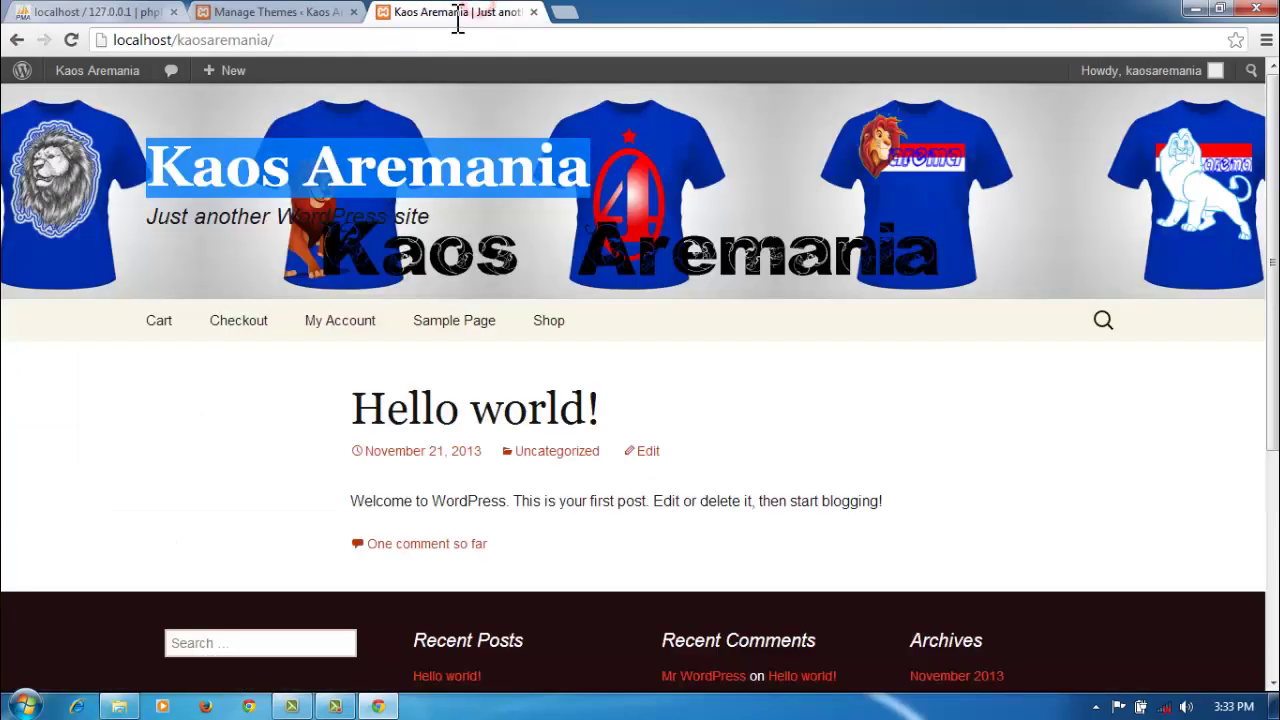
{"action": "left_click", "coordinate": [382, 40]}
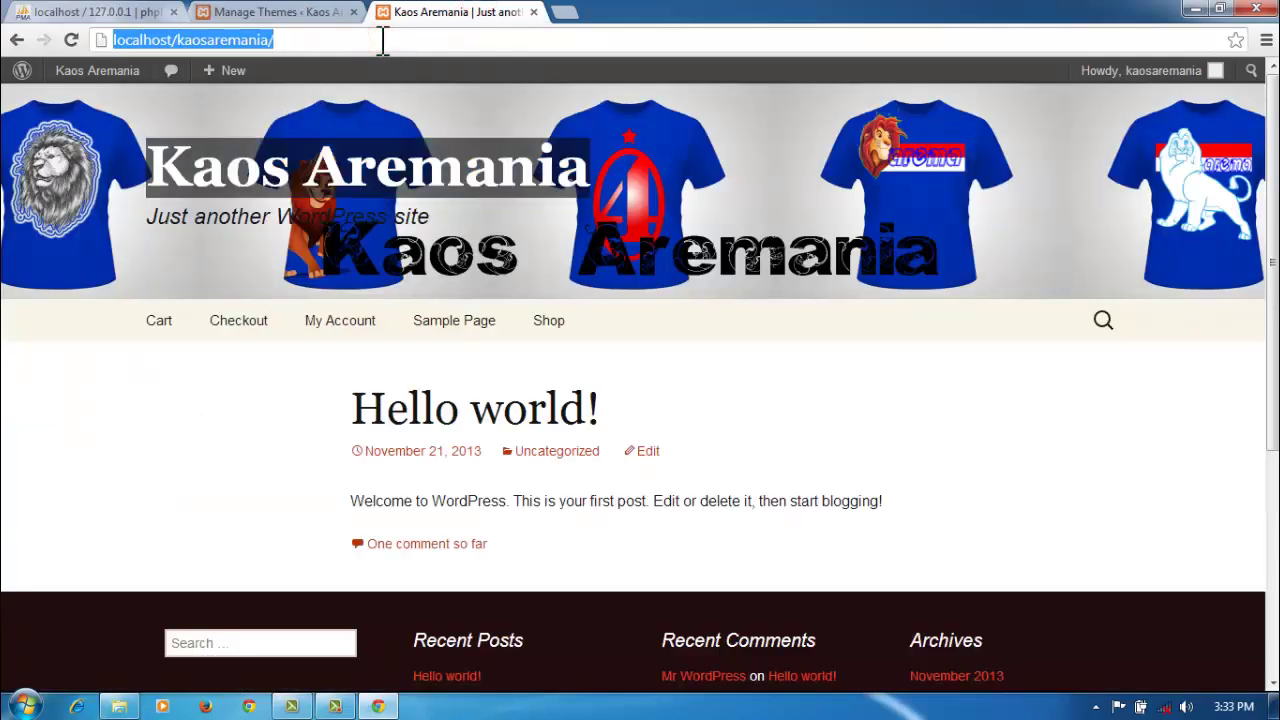
{"action": "key", "text": "Return"}
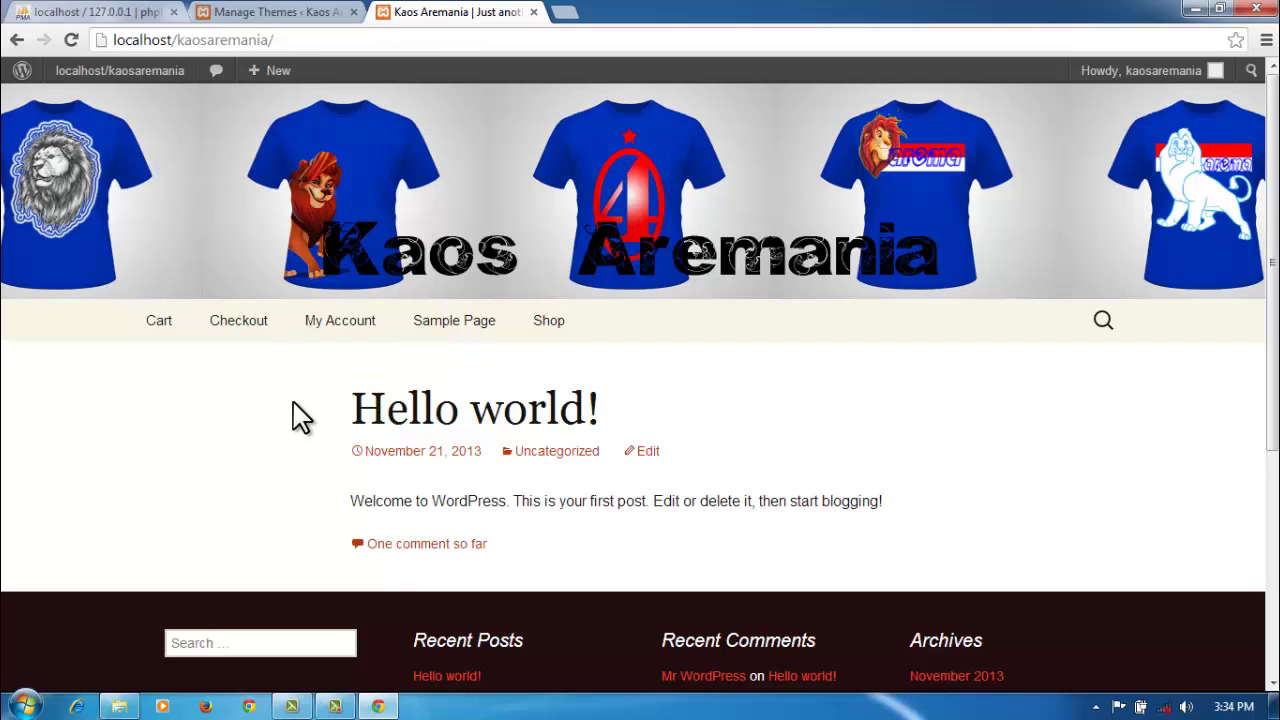
Step: Confirm the storefront header shows only the T-shirt banner, then return to Manage Themes
{"action": "left_click_drag", "start_coordinate": [293, 403], "coordinate": [650, 403]}
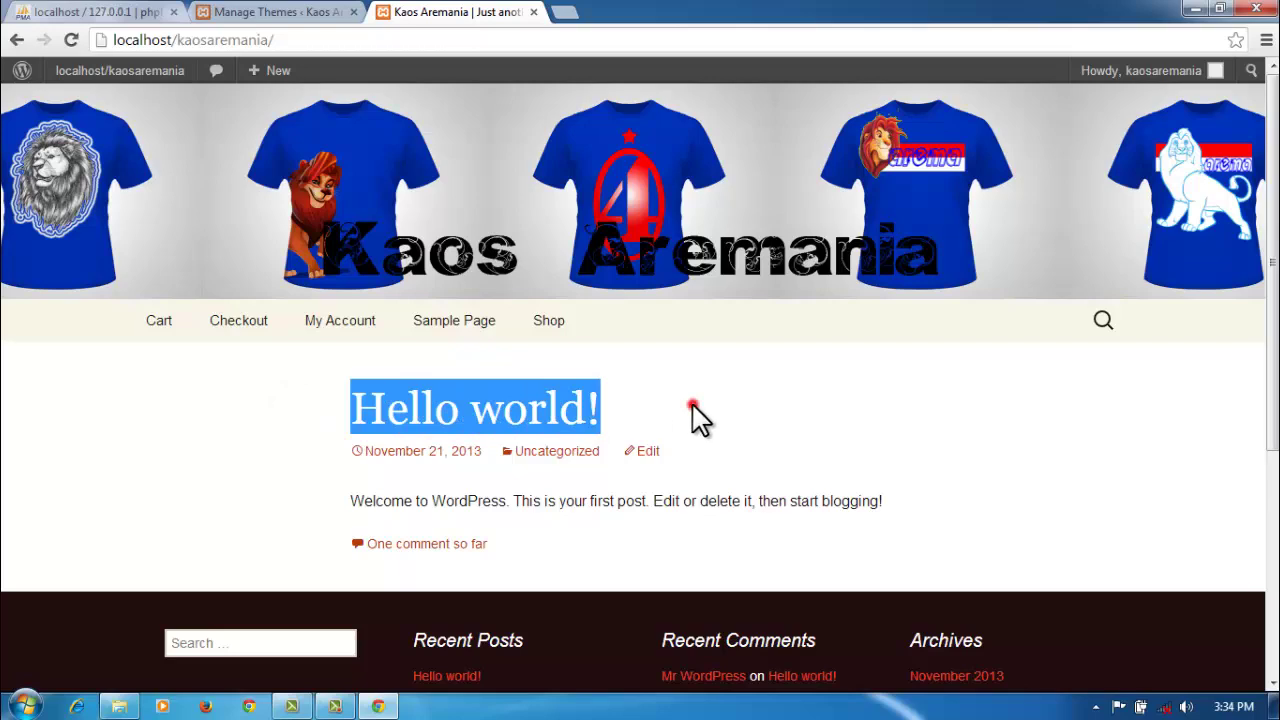
{"action": "left_click", "coordinate": [693, 405]}
{"action": "scroll", "coordinate": [705, 407], "scroll_direction": "down", "scroll_amount": 2}
{"action": "scroll", "coordinate": [712, 412], "scroll_direction": "down", "scroll_amount": 1}
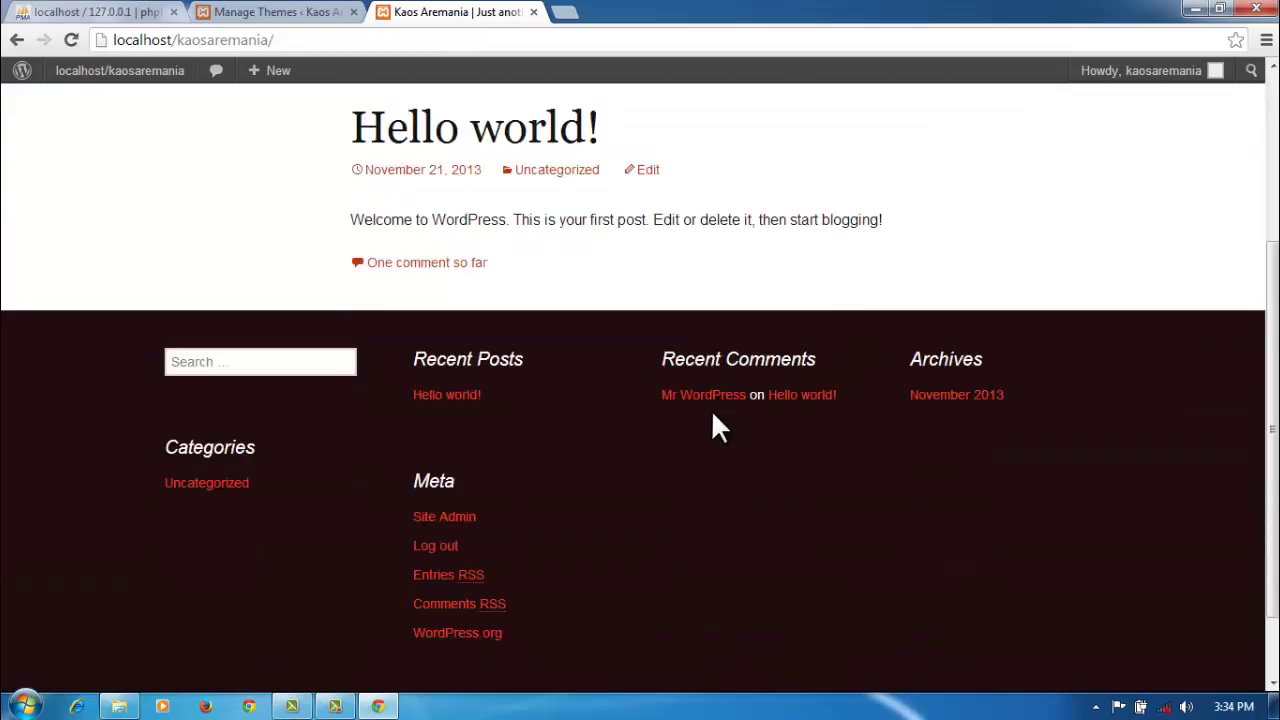
{"action": "scroll", "coordinate": [712, 412], "scroll_direction": "up", "scroll_amount": 3}
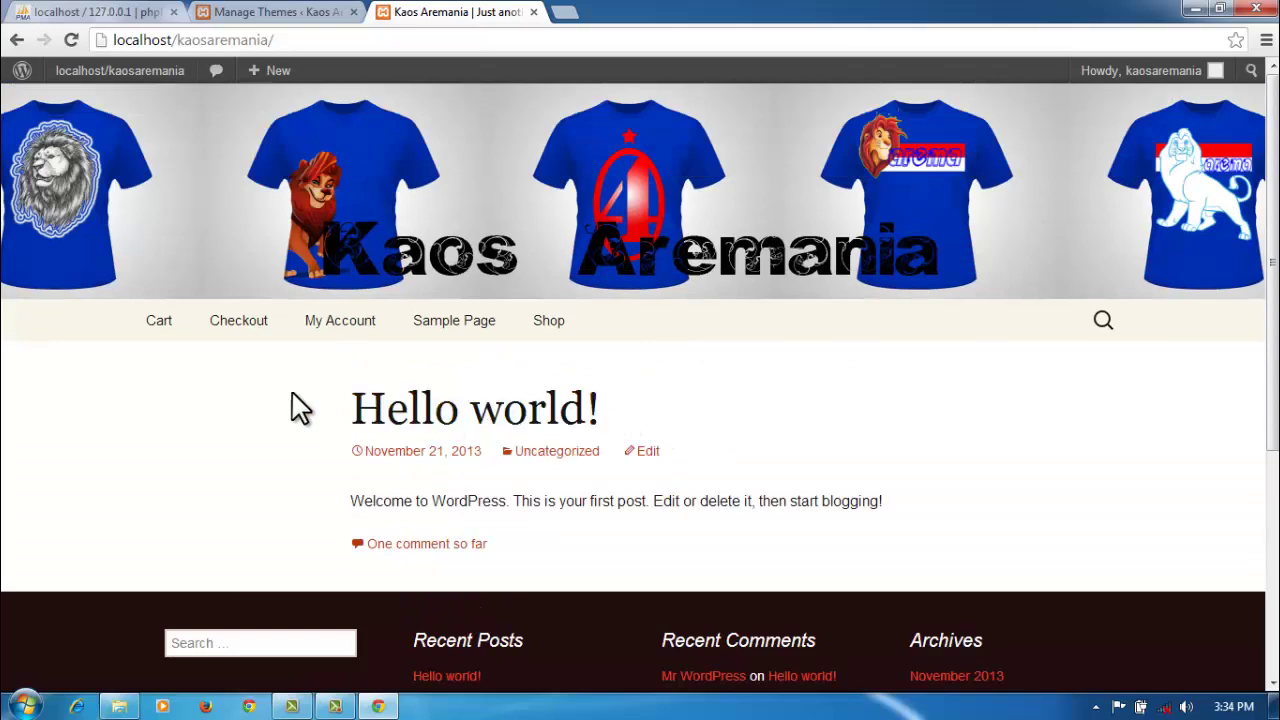
{"action": "left_click", "coordinate": [230, 10]}
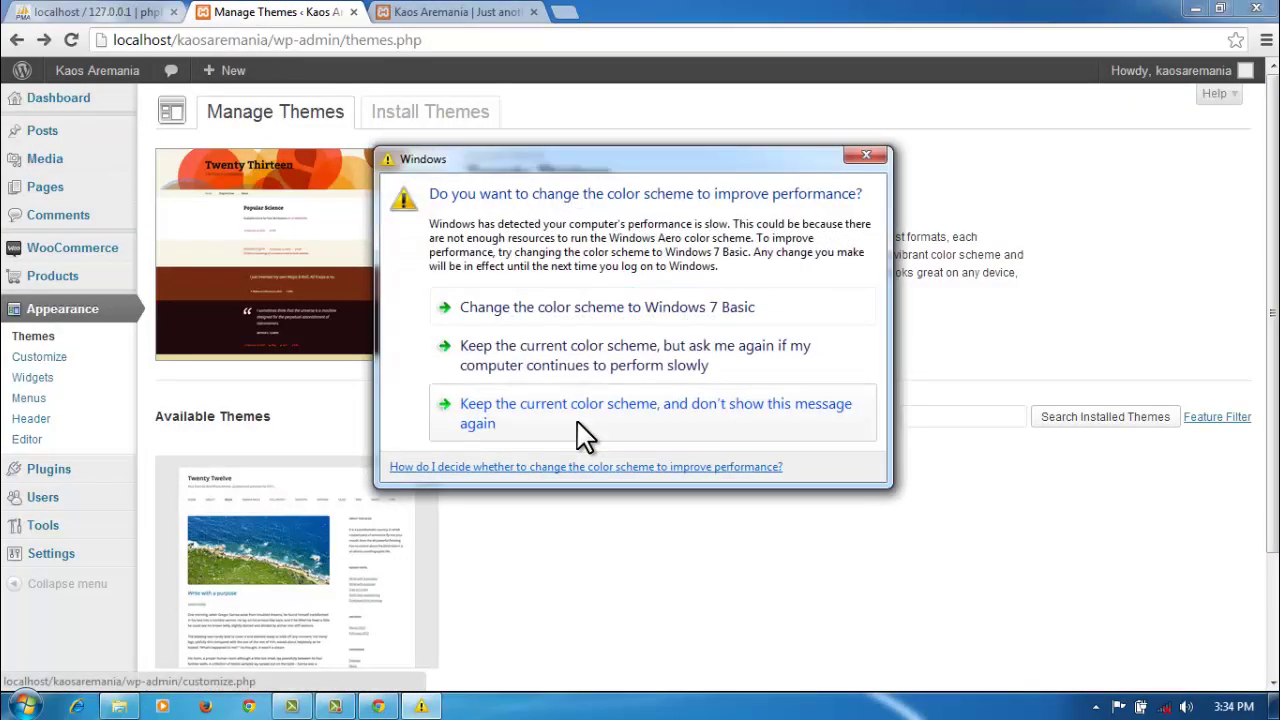
Step: Dismiss the colour-scheme prompt and browse the Pages list of 12 pages, including Cart, Checkout and Shop
{"action": "left_click", "coordinate": [868, 157]}
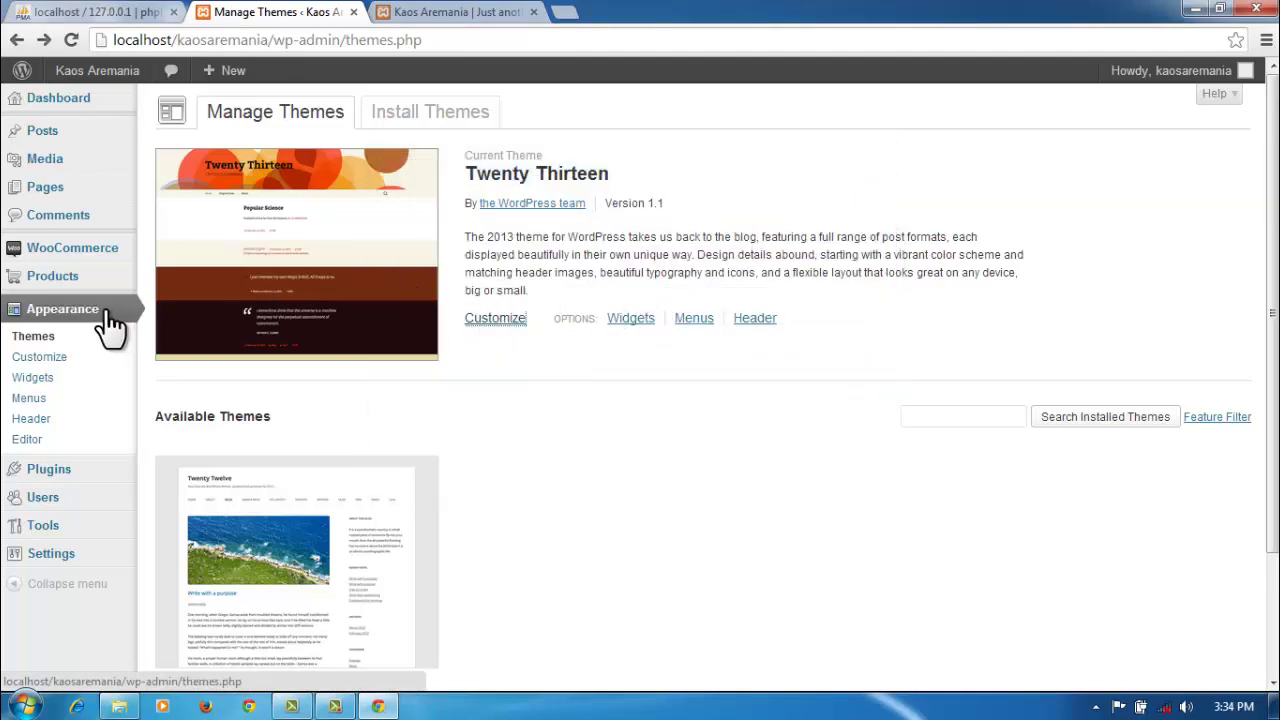
{"action": "left_click", "coordinate": [68, 188]}
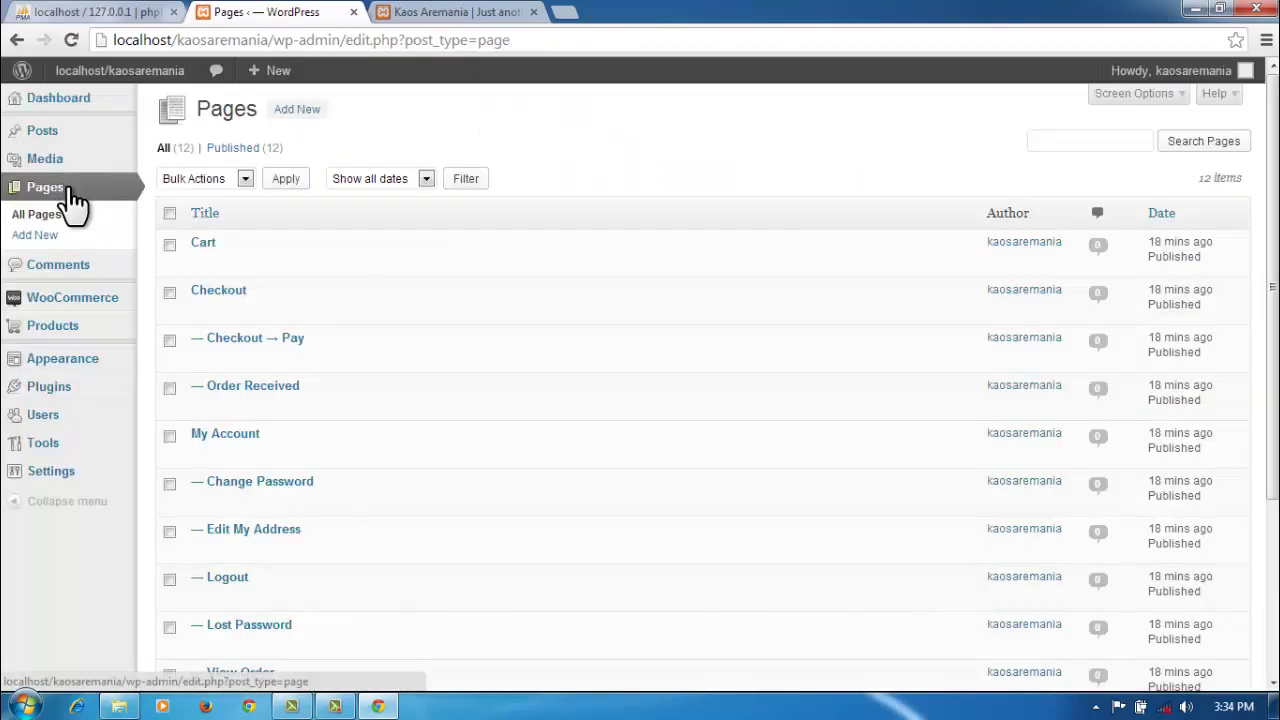
{"action": "mouse_move", "coordinate": [57, 170]}
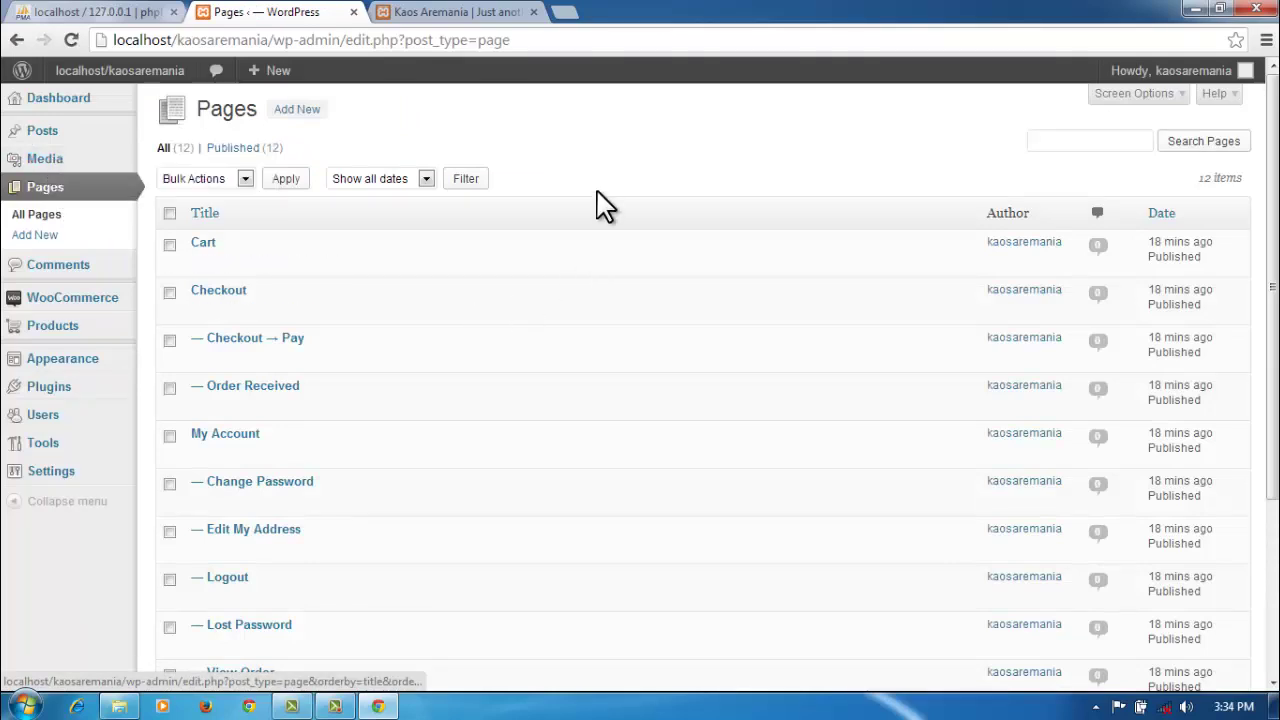
{"action": "scroll", "coordinate": [600, 206], "scroll_direction": "down", "scroll_amount": 2}
{"action": "scroll", "coordinate": [600, 206], "scroll_direction": "down", "scroll_amount": 2}
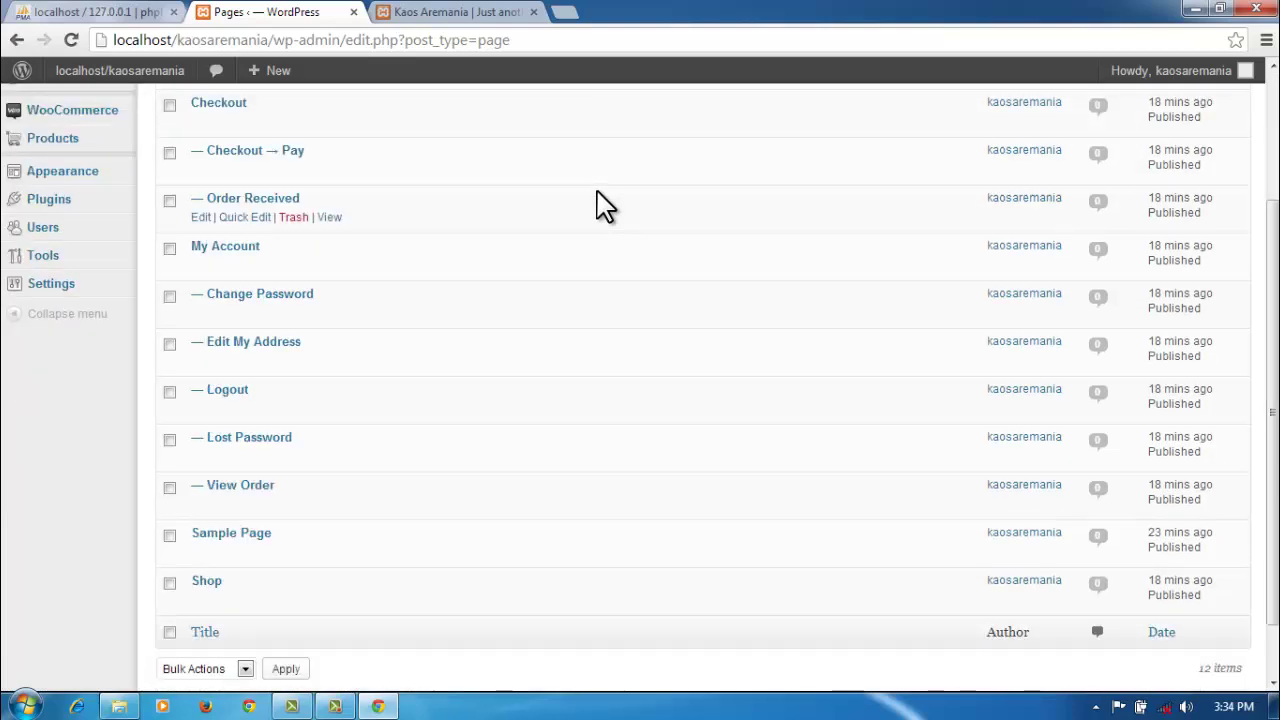
{"action": "scroll", "coordinate": [600, 206], "scroll_direction": "up", "scroll_amount": 4}
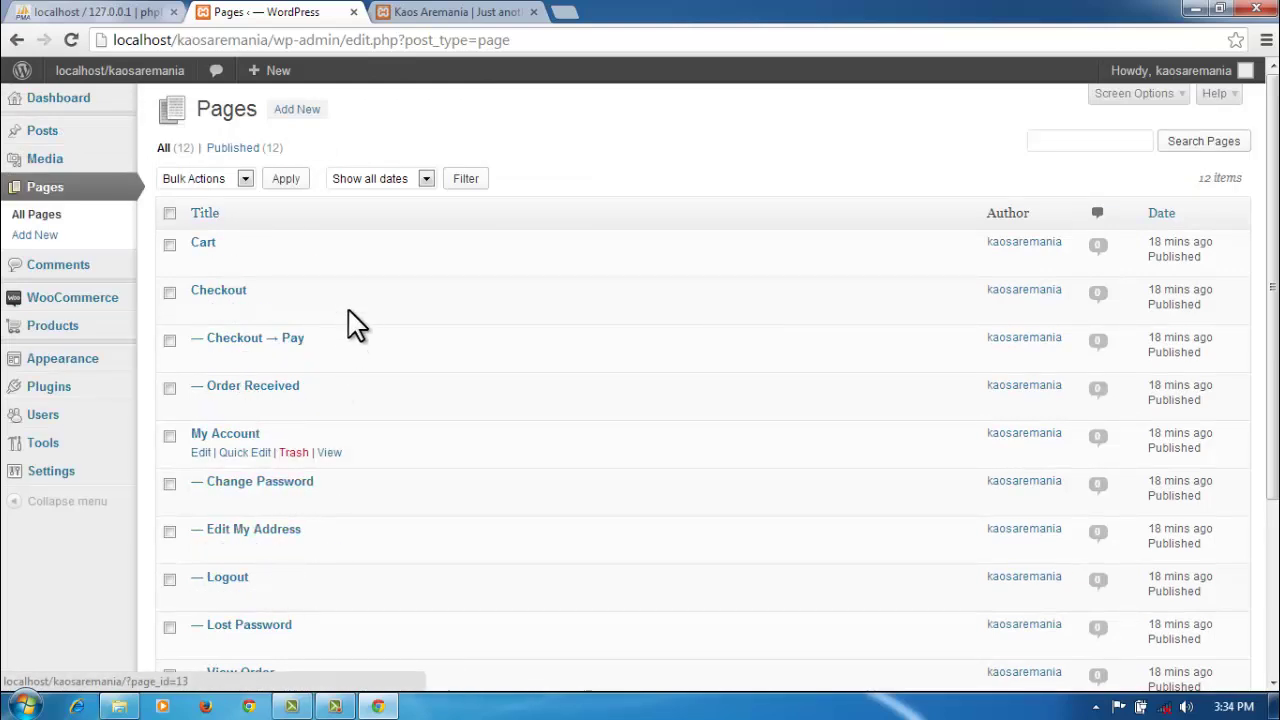
Step: Compare the storefront with the admin Pages list, ending on the storefront tab
{"action": "left_click", "coordinate": [466, 14]}
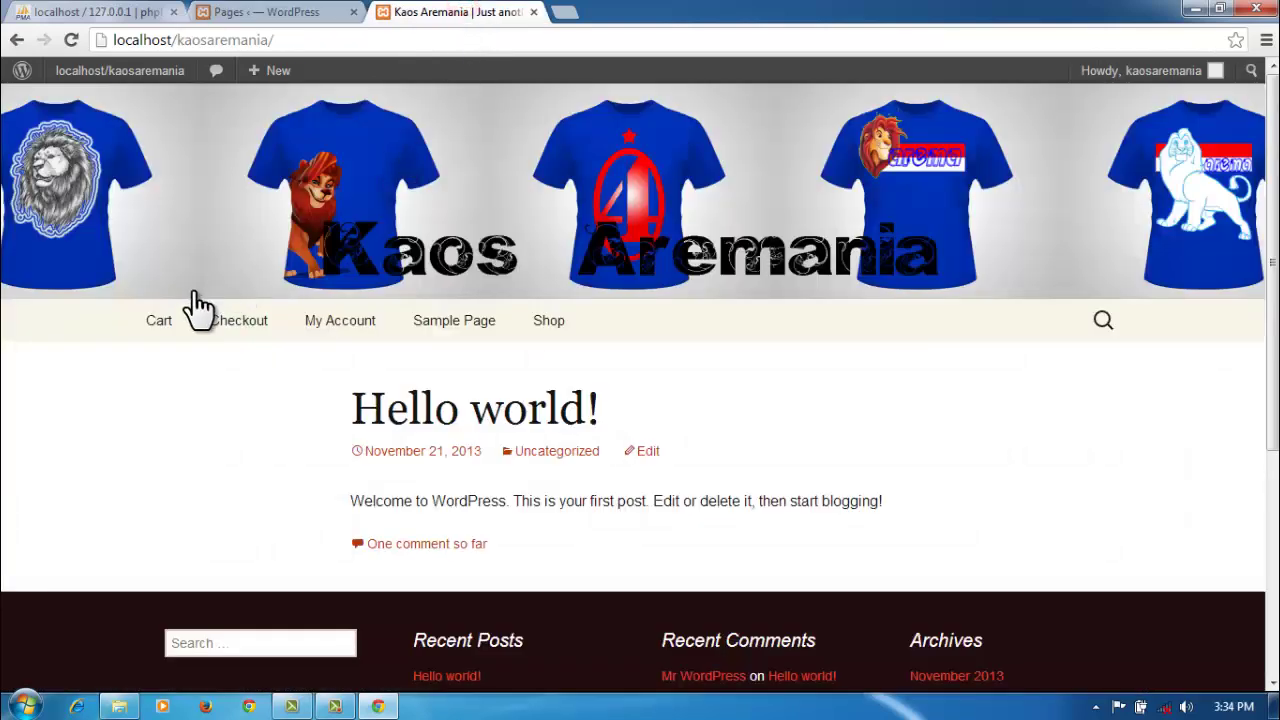
{"action": "mouse_move", "coordinate": [306, 337]}
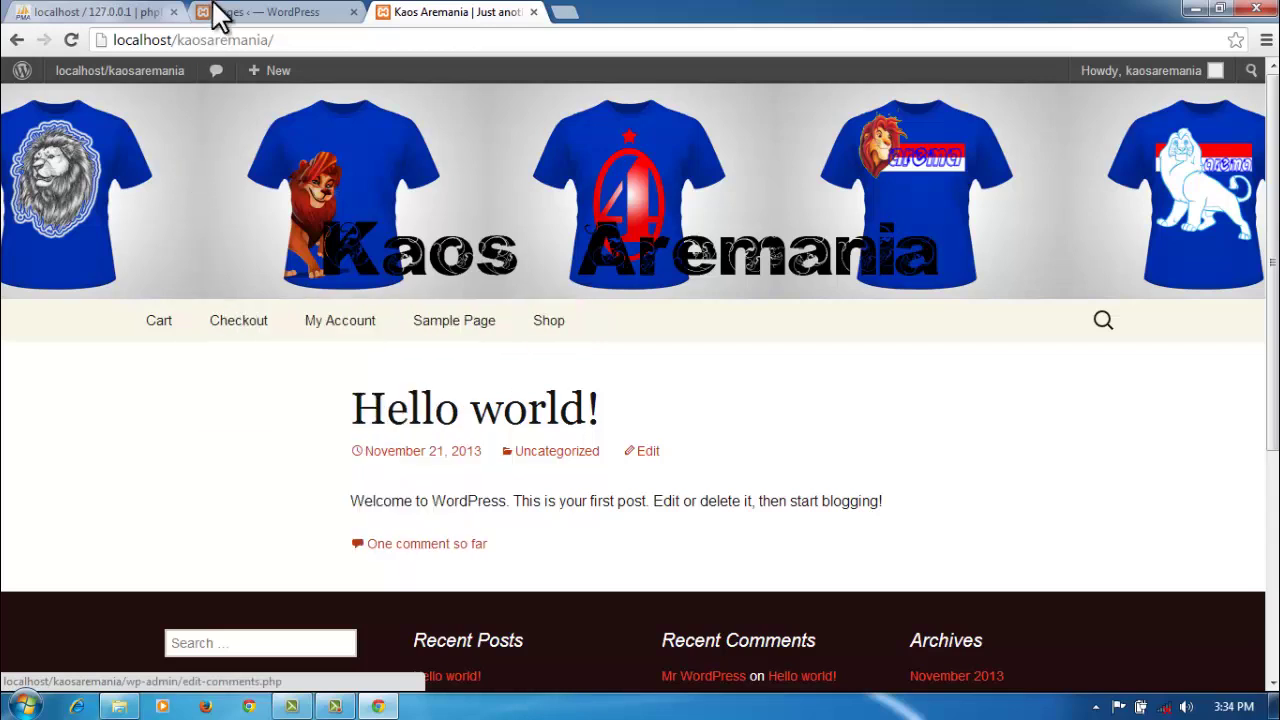
{"action": "left_click", "coordinate": [272, 12]}
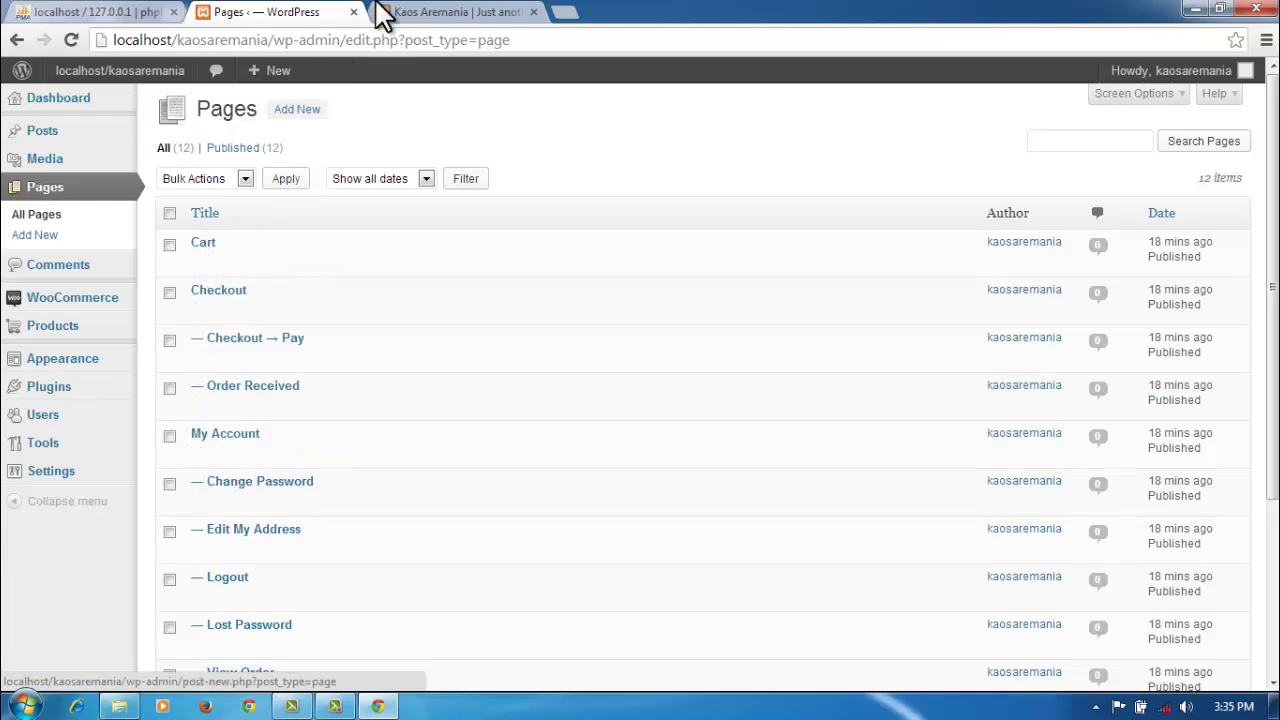
{"action": "left_click", "coordinate": [434, 14]}
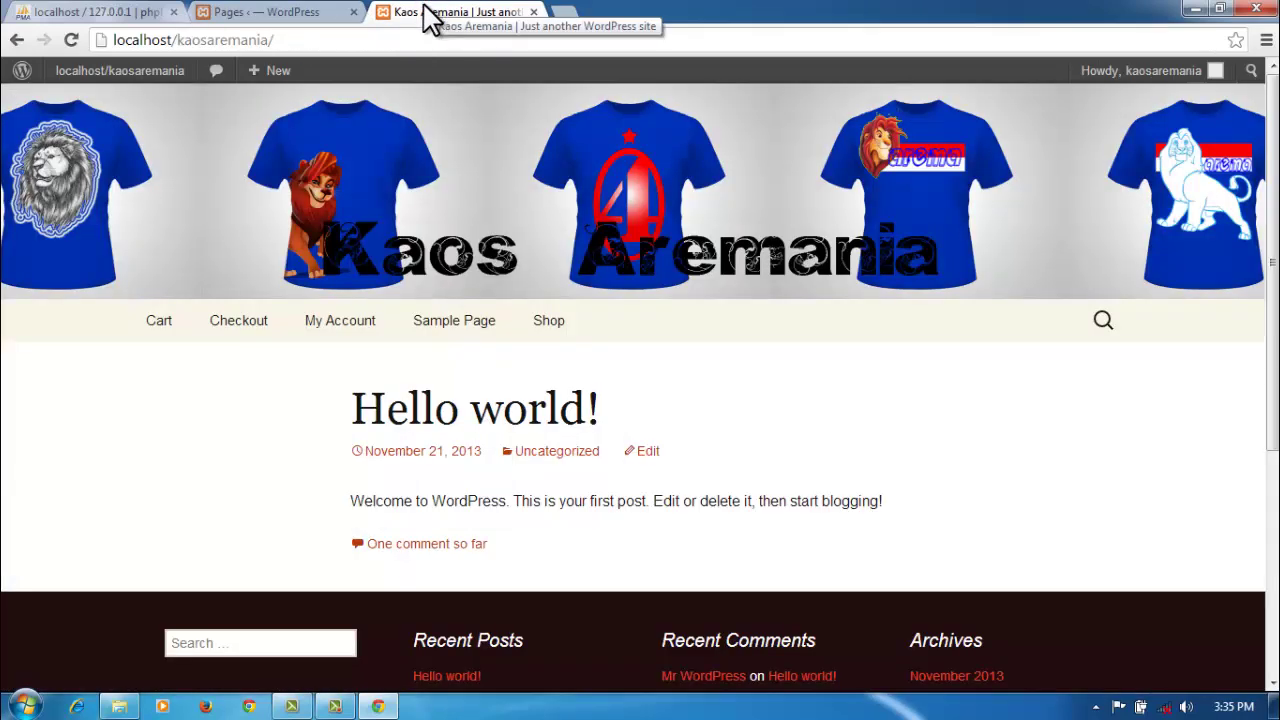
Step: Rename the Shop page to 'Belanja' and update it
{"action": "left_click", "coordinate": [298, 12]}
{"action": "scroll", "coordinate": [255, 560], "scroll_direction": "down", "scroll_amount": 4}
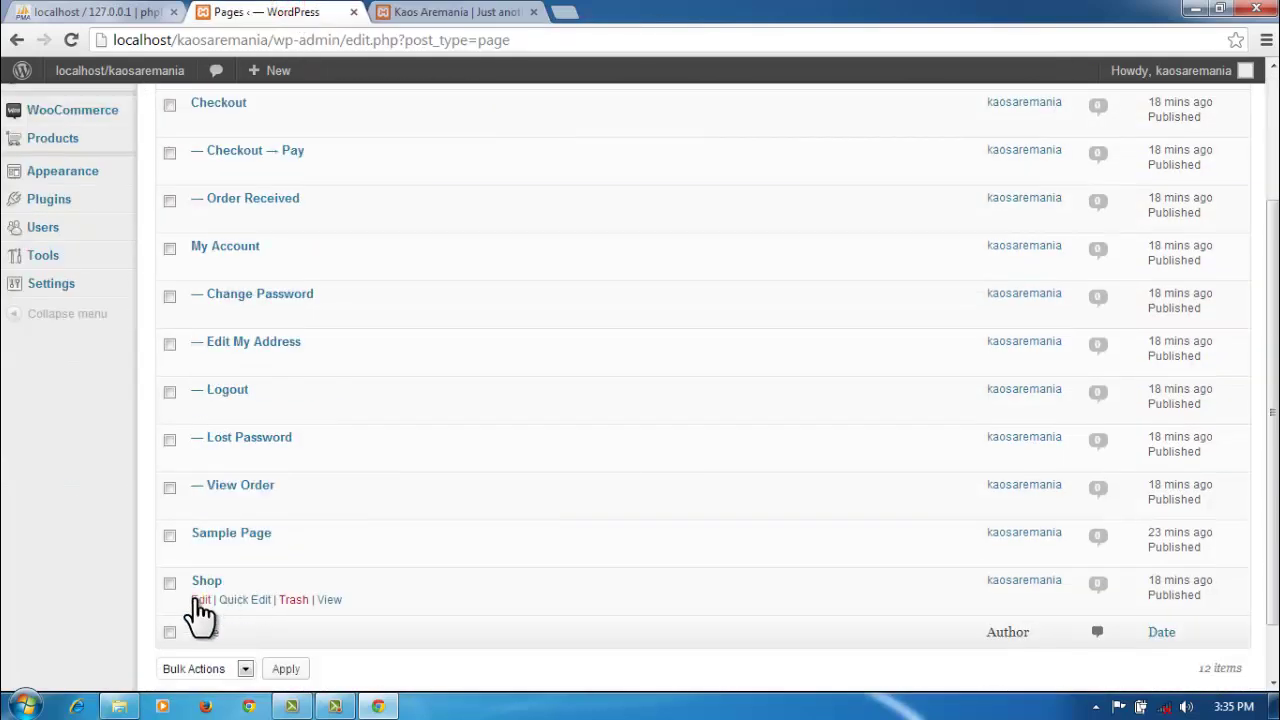
{"action": "left_click", "coordinate": [200, 600]}
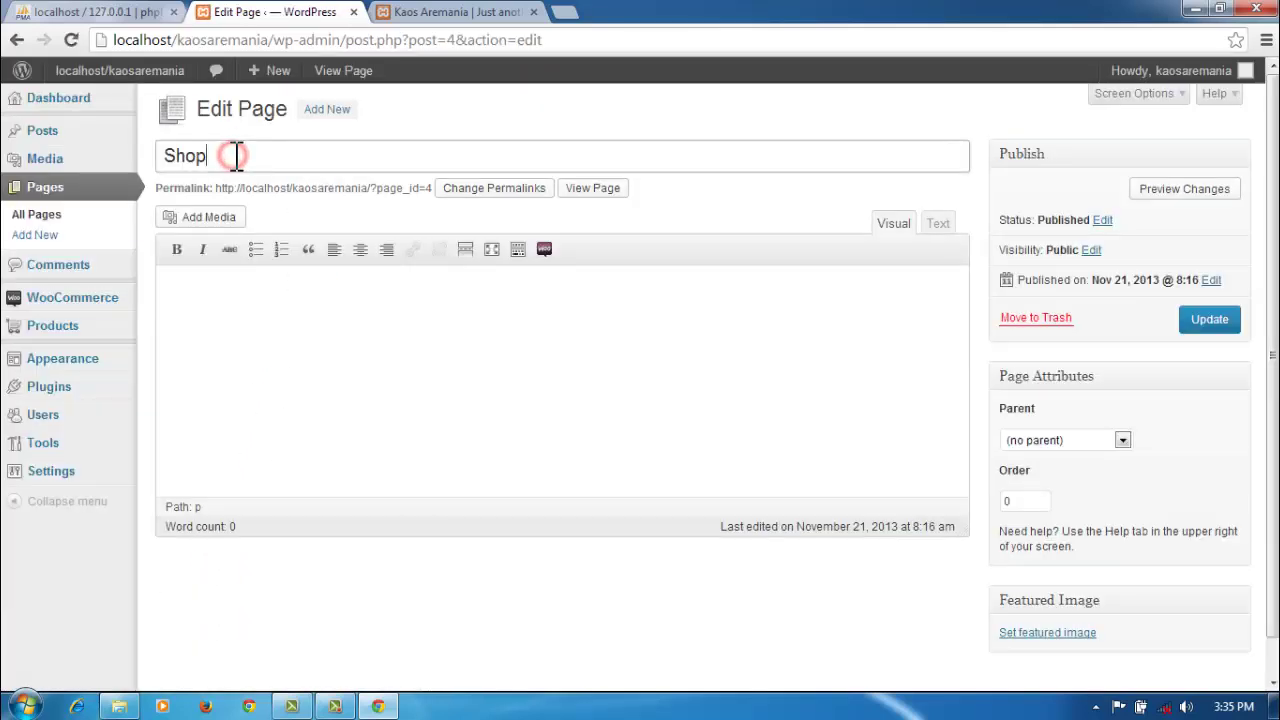
{"action": "left_click_drag", "start_coordinate": [232, 155], "coordinate": [166, 160]}
{"action": "type", "text": "Belanja"}
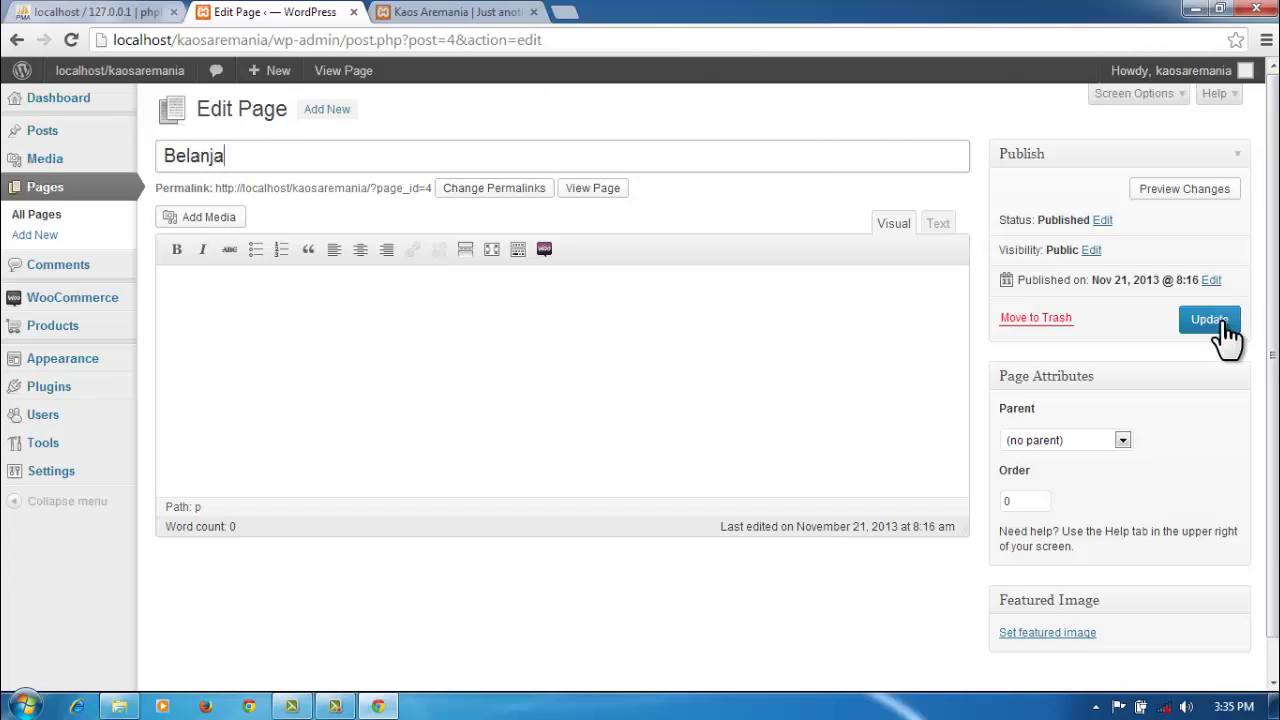
{"action": "left_click", "coordinate": [1205, 320]}
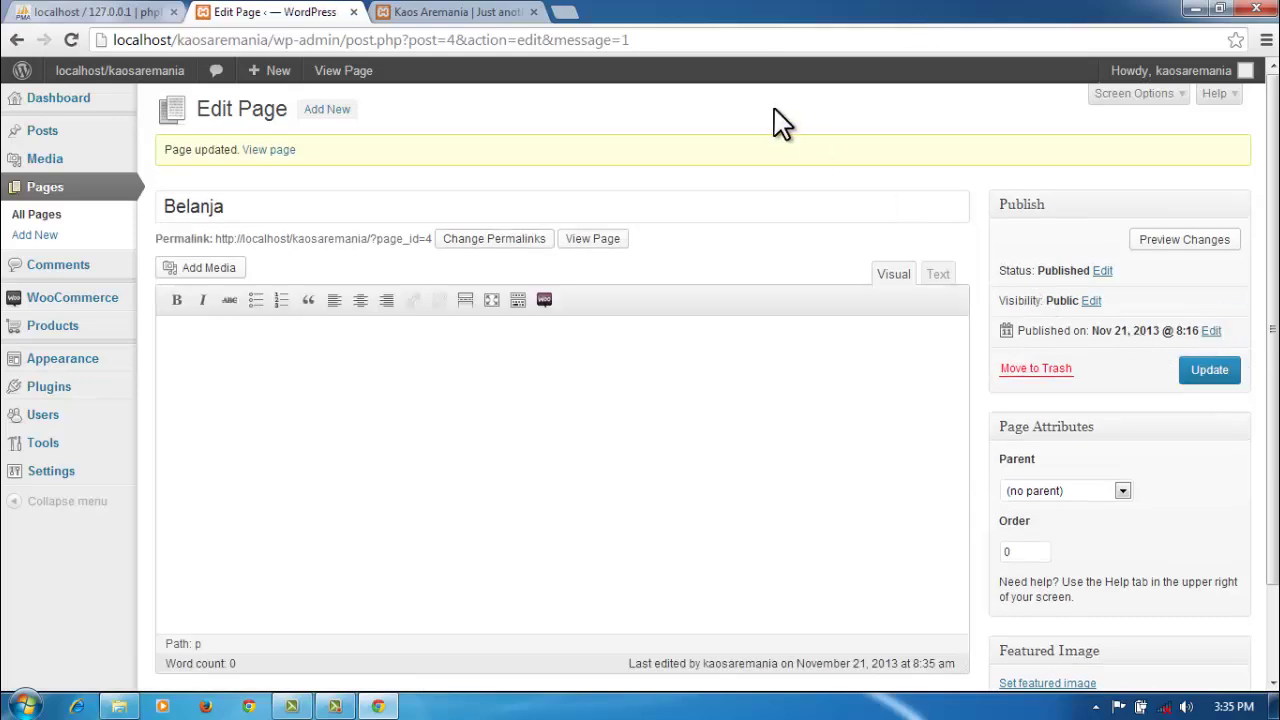
Step: Reload the storefront to confirm Belanja replaces Shop in the menu, then return to the Belanja editor
{"action": "left_click", "coordinate": [505, 12]}
{"action": "left_click", "coordinate": [466, 40]}
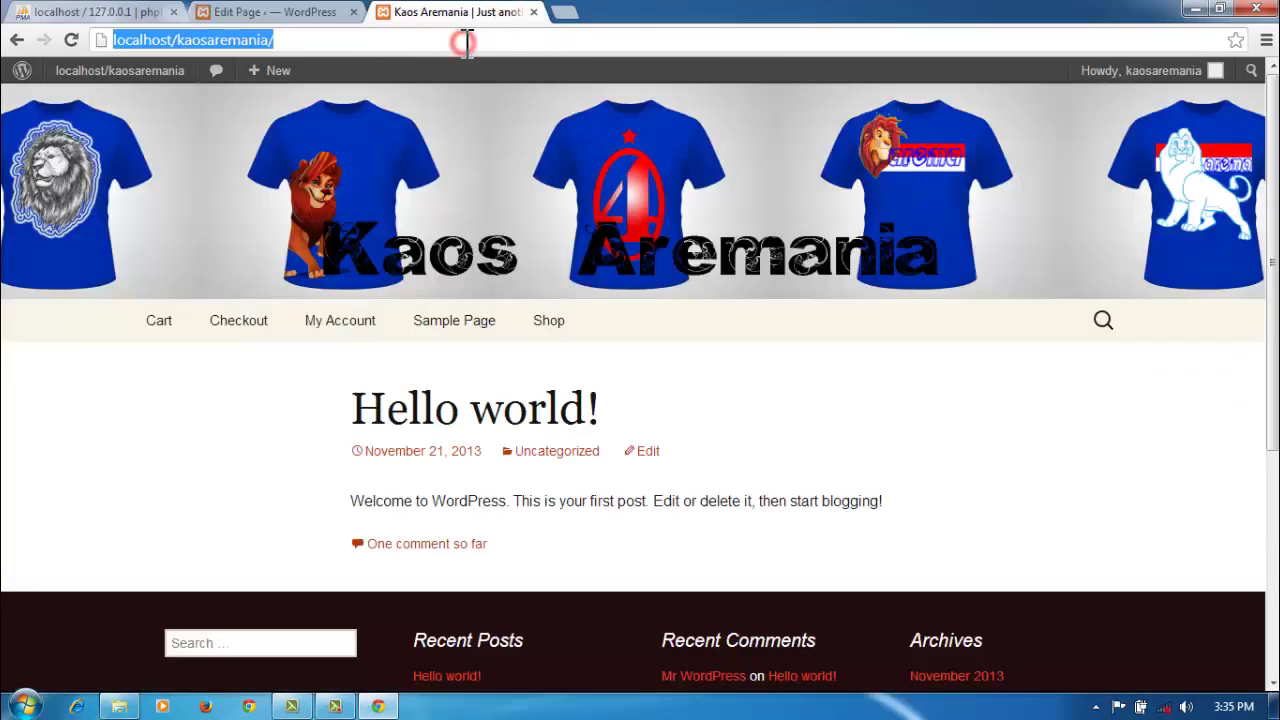
{"action": "left_click", "coordinate": [70, 40]}
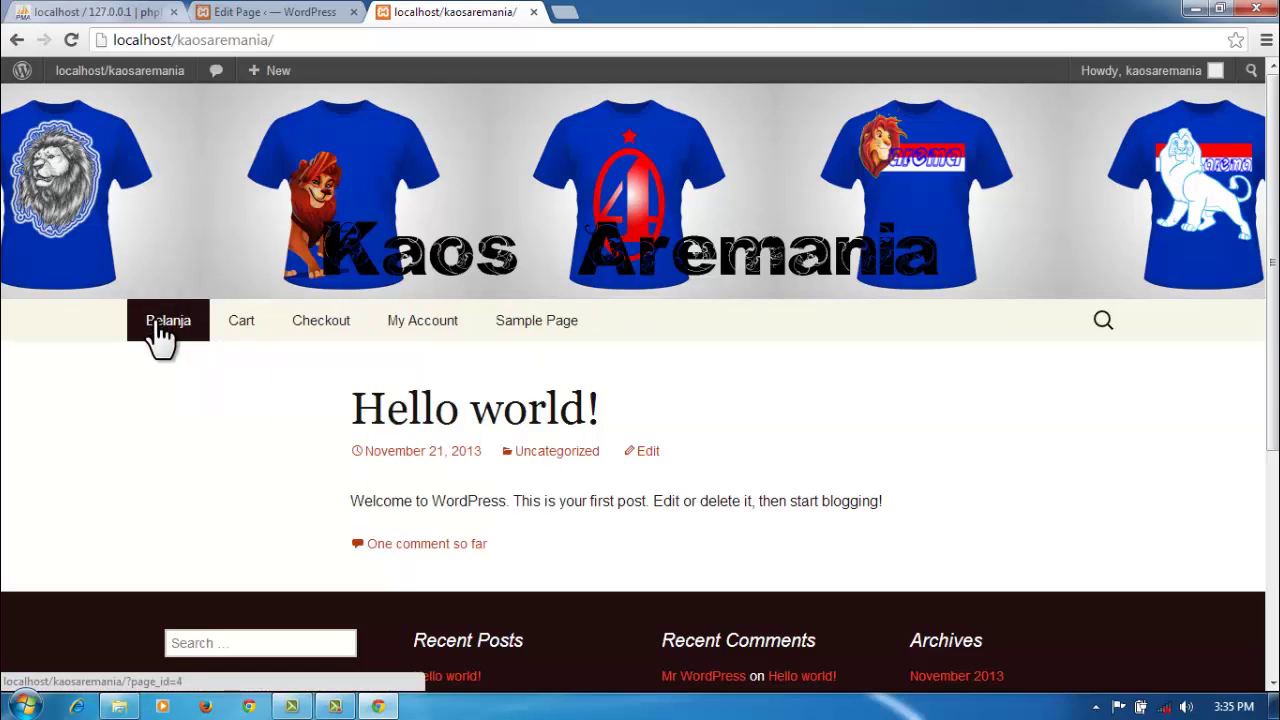
{"action": "left_click_drag", "start_coordinate": [340, 415], "coordinate": [663, 414]}
{"action": "left_click", "coordinate": [240, 15]}
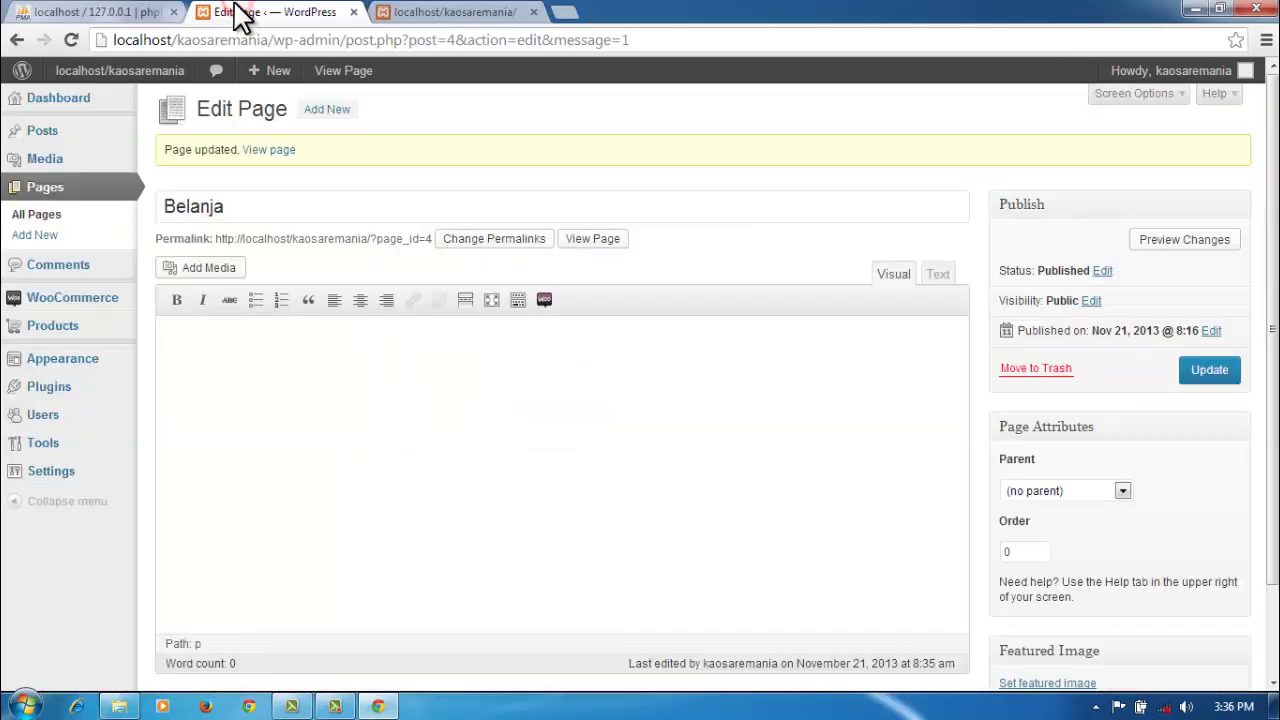
Step: Retitle the Hello world! post as 'Selamat Berbelanja'
{"action": "left_click", "coordinate": [58, 134]}
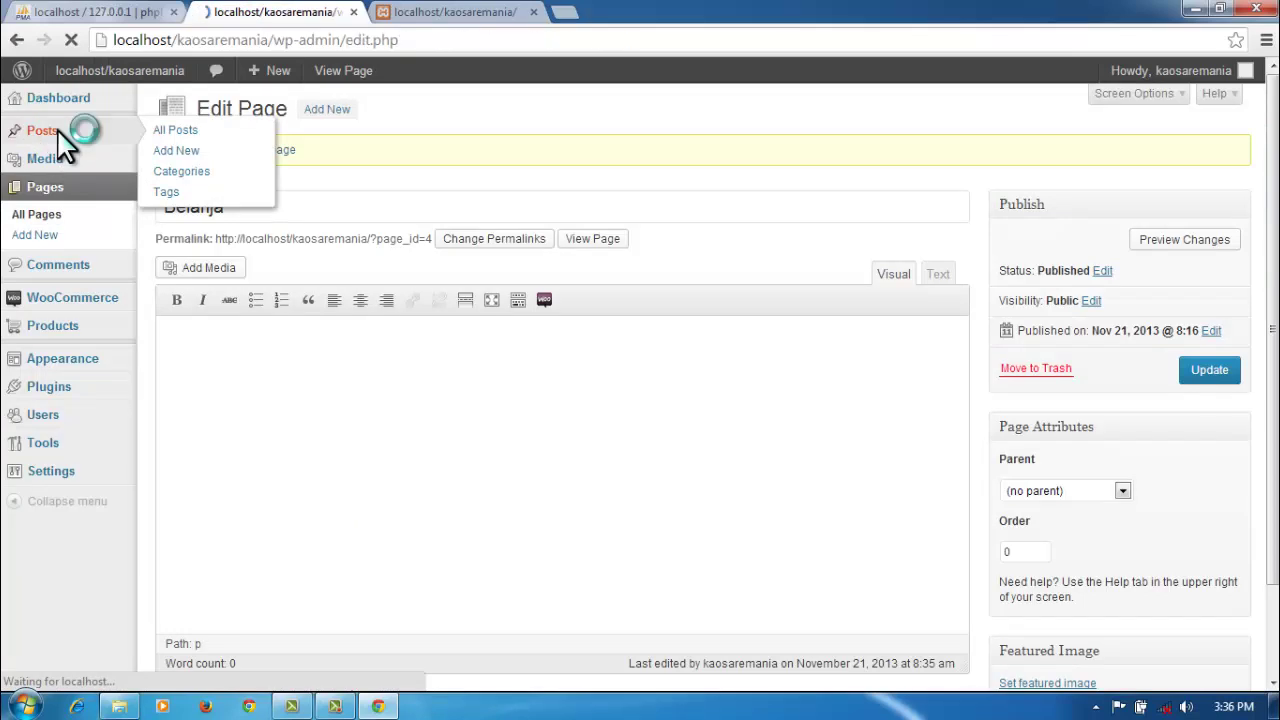
{"action": "mouse_move", "coordinate": [220, 251]}
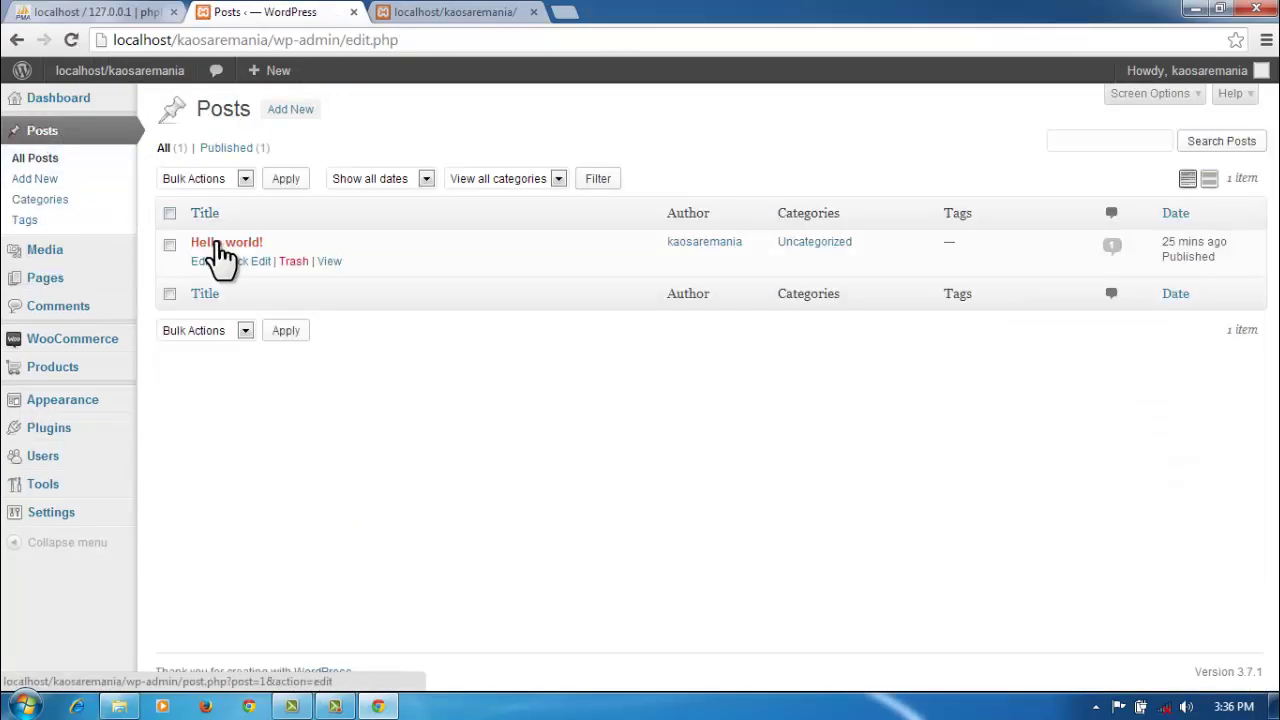
{"action": "left_click", "coordinate": [202, 264]}
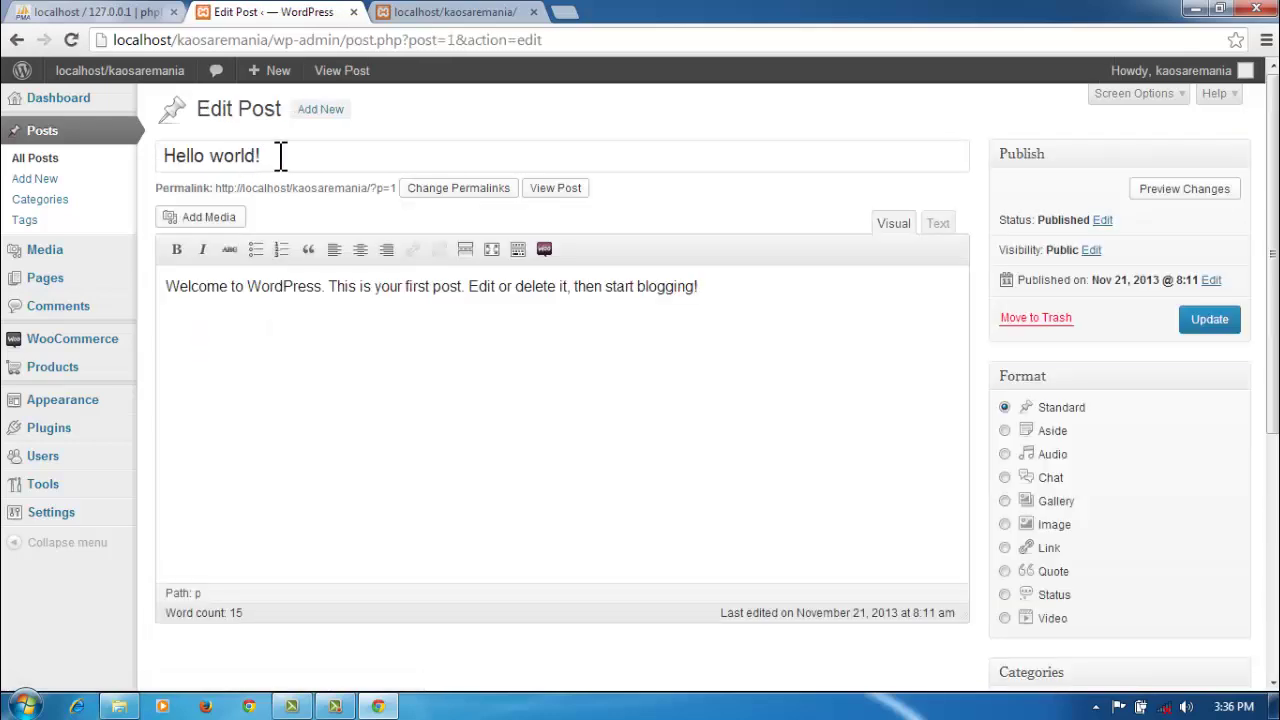
{"action": "left_click_drag", "start_coordinate": [277, 157], "coordinate": [160, 157]}
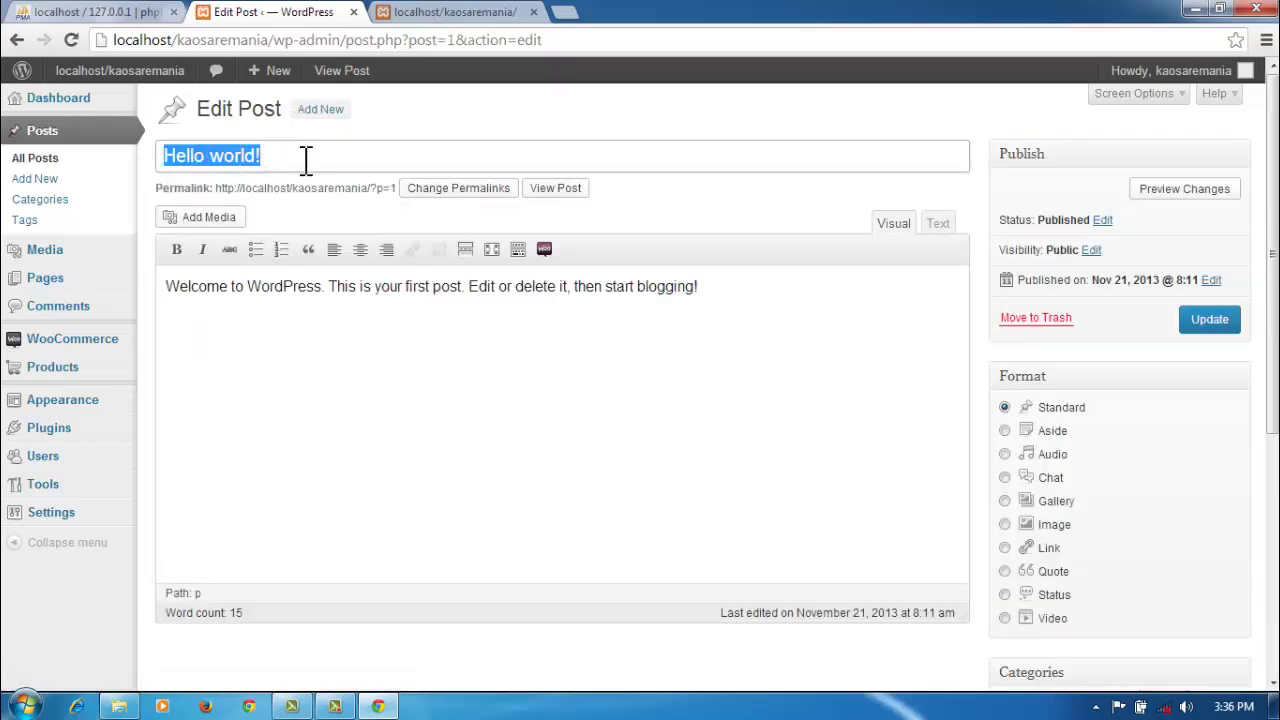
{"action": "type", "text": "Se"}
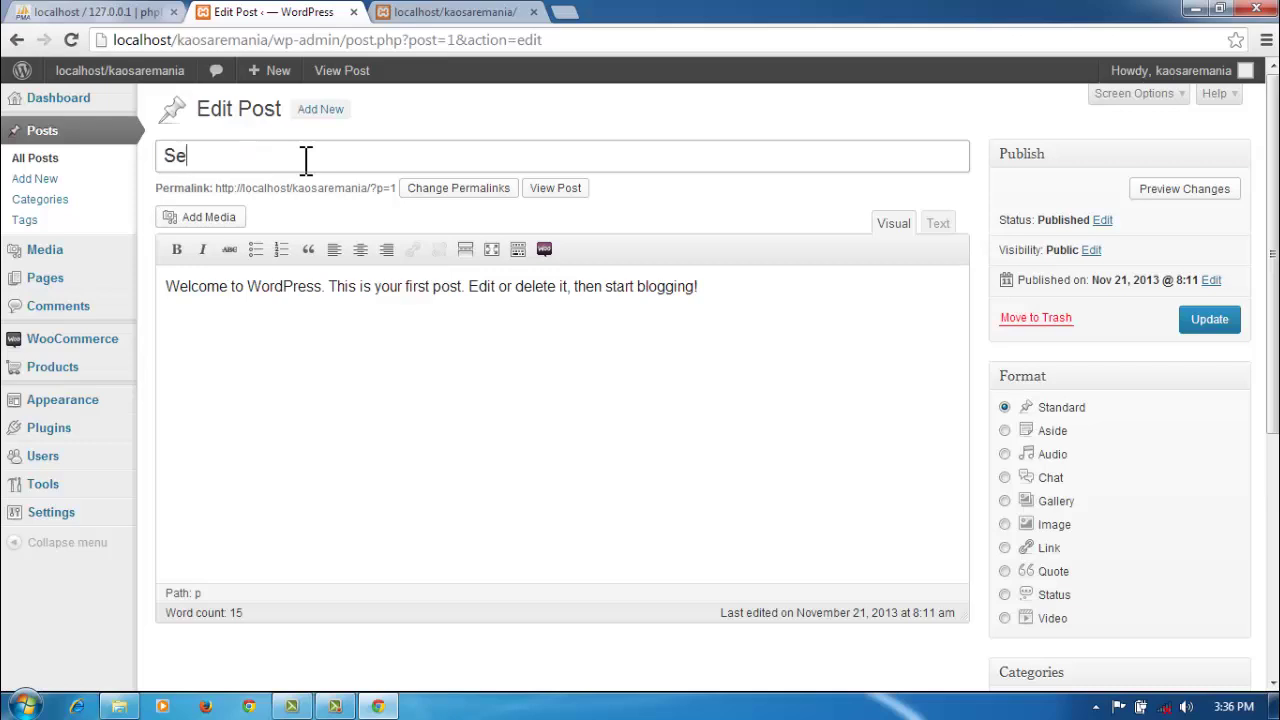
{"action": "type", "text": "lamat Berb"}
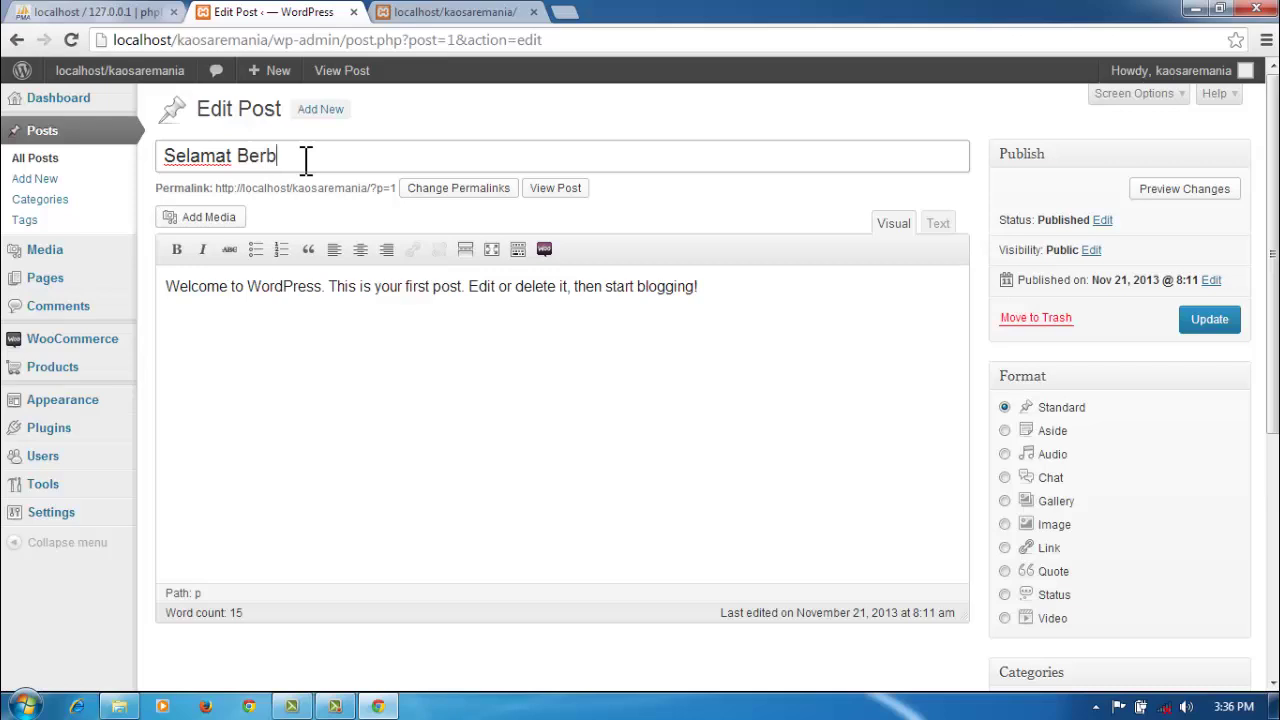
{"action": "type", "text": "elanja"}
Step: Replace the body with 'Kaos aremania dan aremanita dengan kualitas terbaik dan harga terjangkau' and update the post
{"action": "left_click_drag", "start_coordinate": [712, 286], "coordinate": [147, 298]}
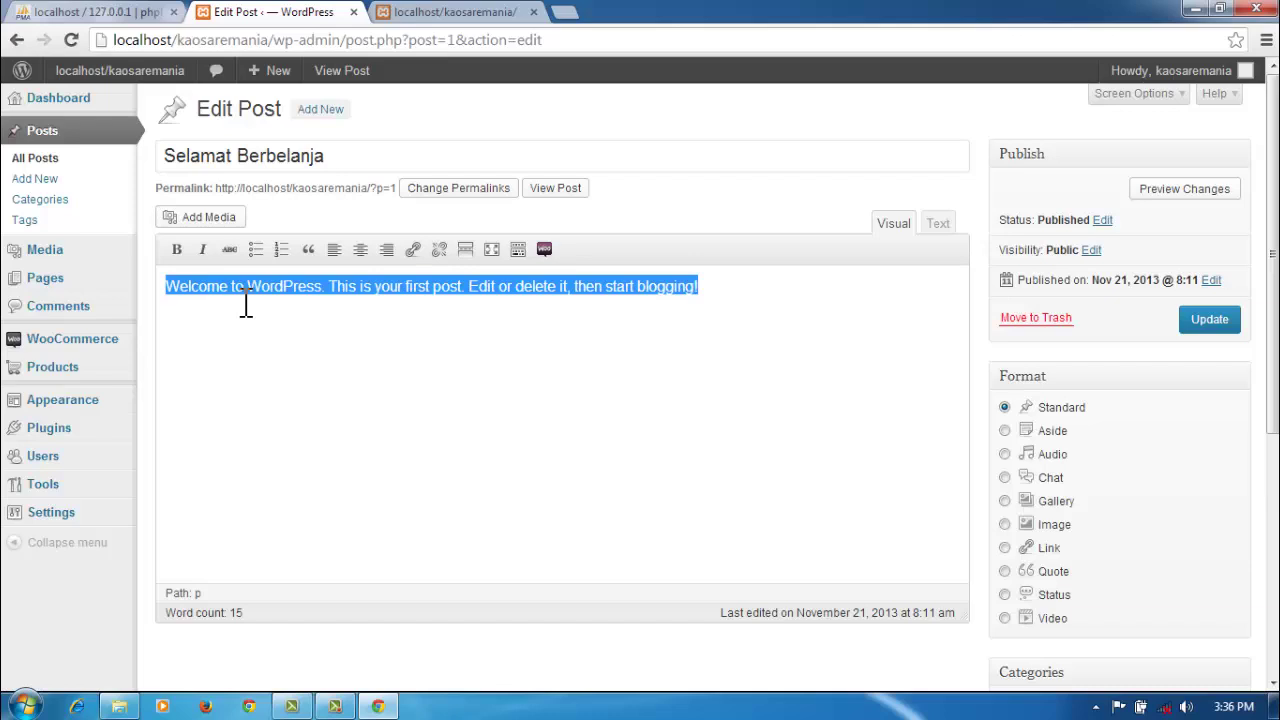
{"action": "type", "text": "Ka"}
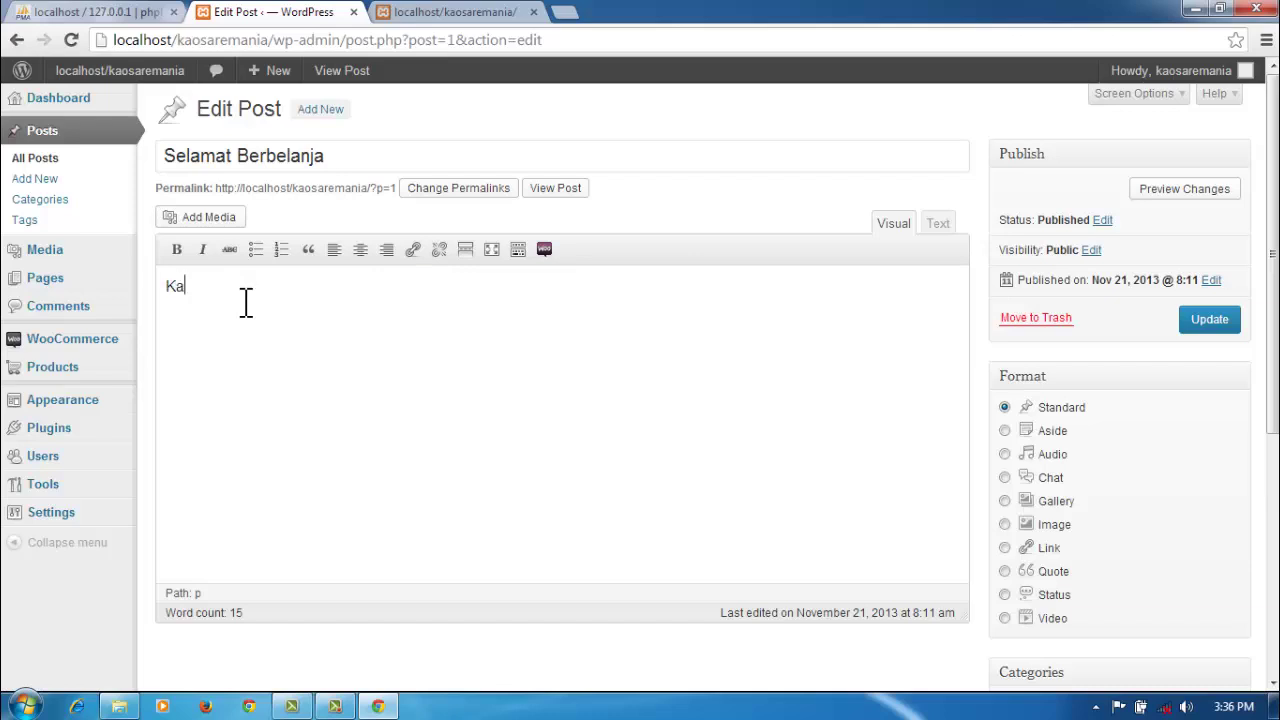
{"action": "type", "text": "os aremania dan aremnia"}
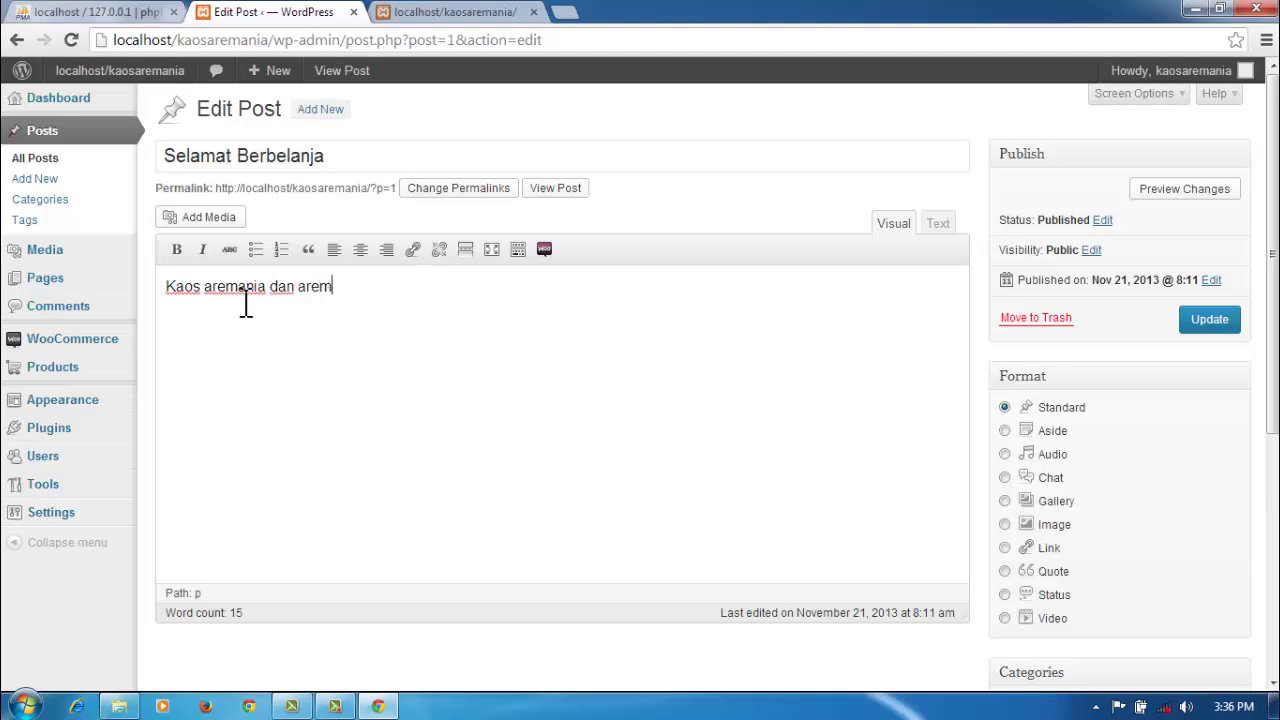
{"action": "key", "text": "BackSpace"}
{"action": "key", "text": "BackSpace"}
{"action": "key", "text": "BackSpace"}
{"action": "type", "text": "anita "}
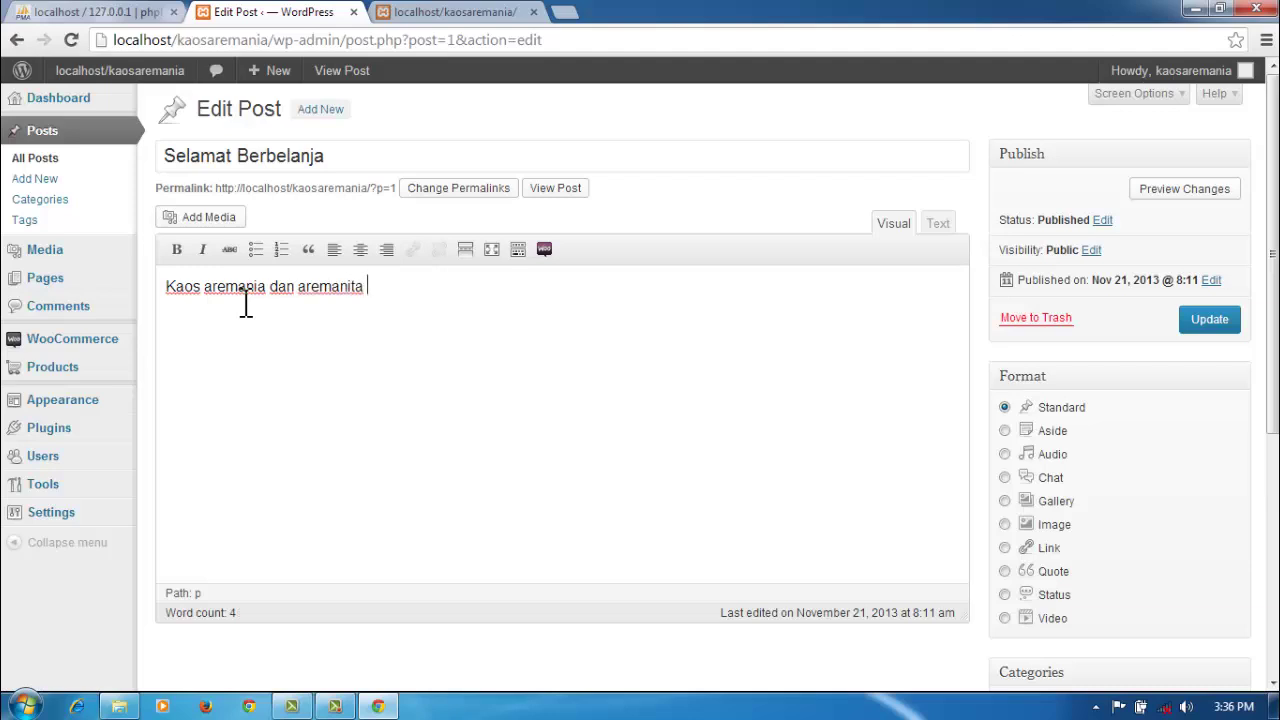
{"action": "type", "text": "dengan ku"}
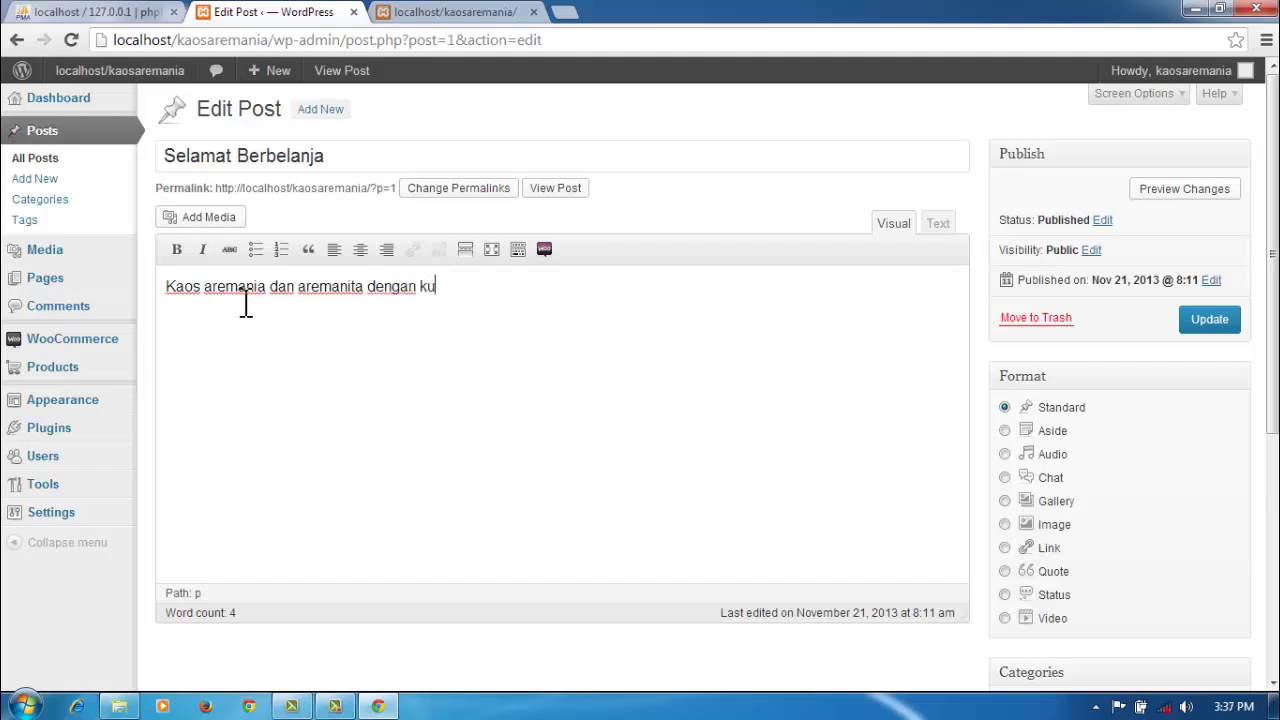
{"action": "type", "text": "alitas terba"}
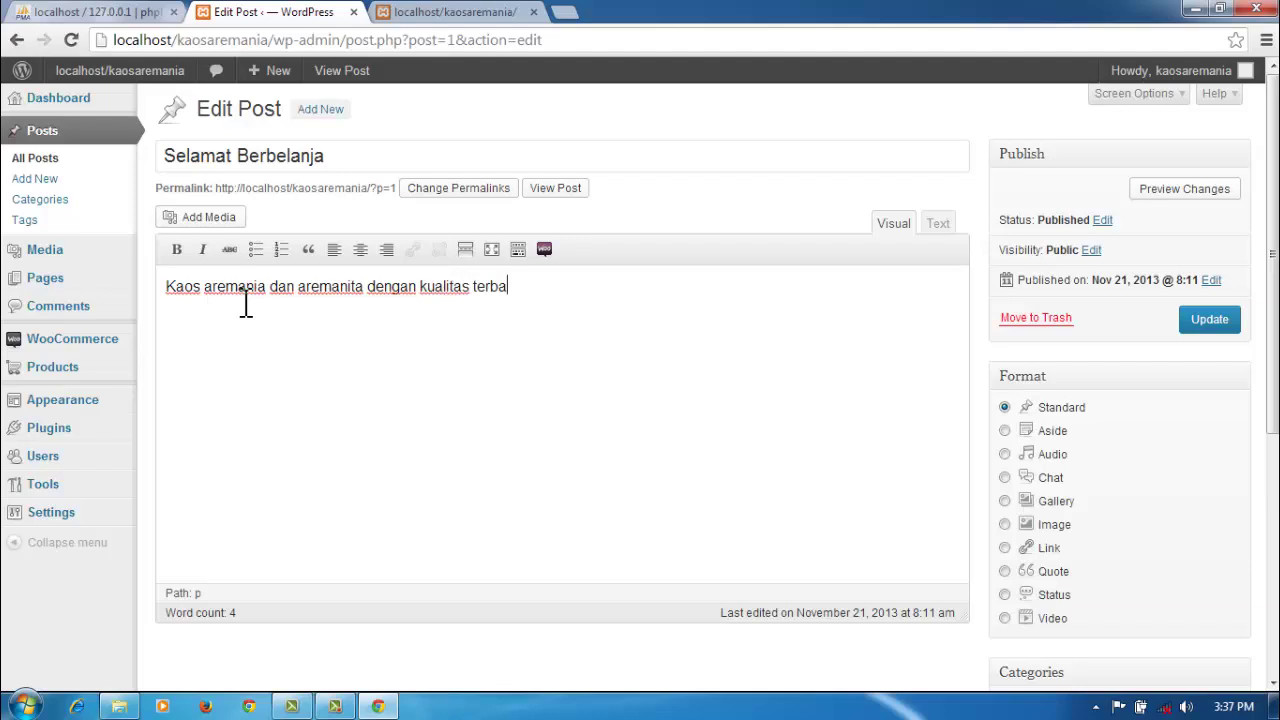
{"action": "type", "text": "ik dan har"}
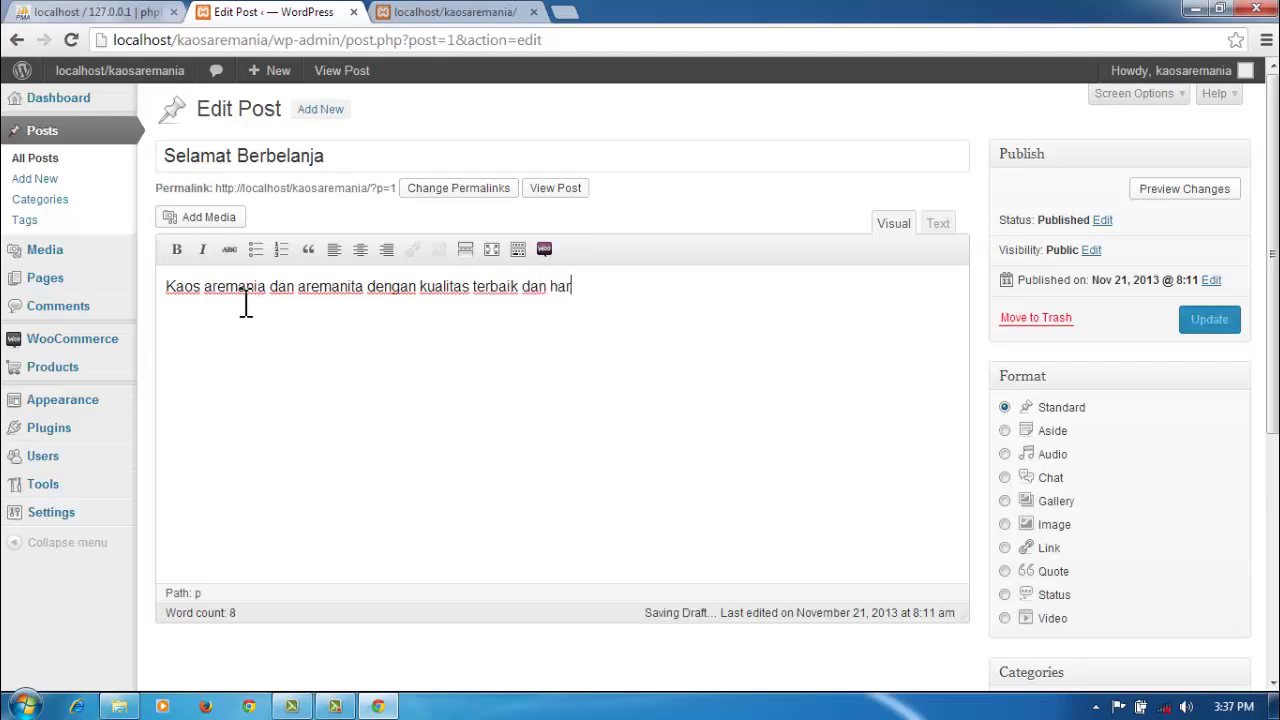
{"action": "type", "text": "ga ter"}
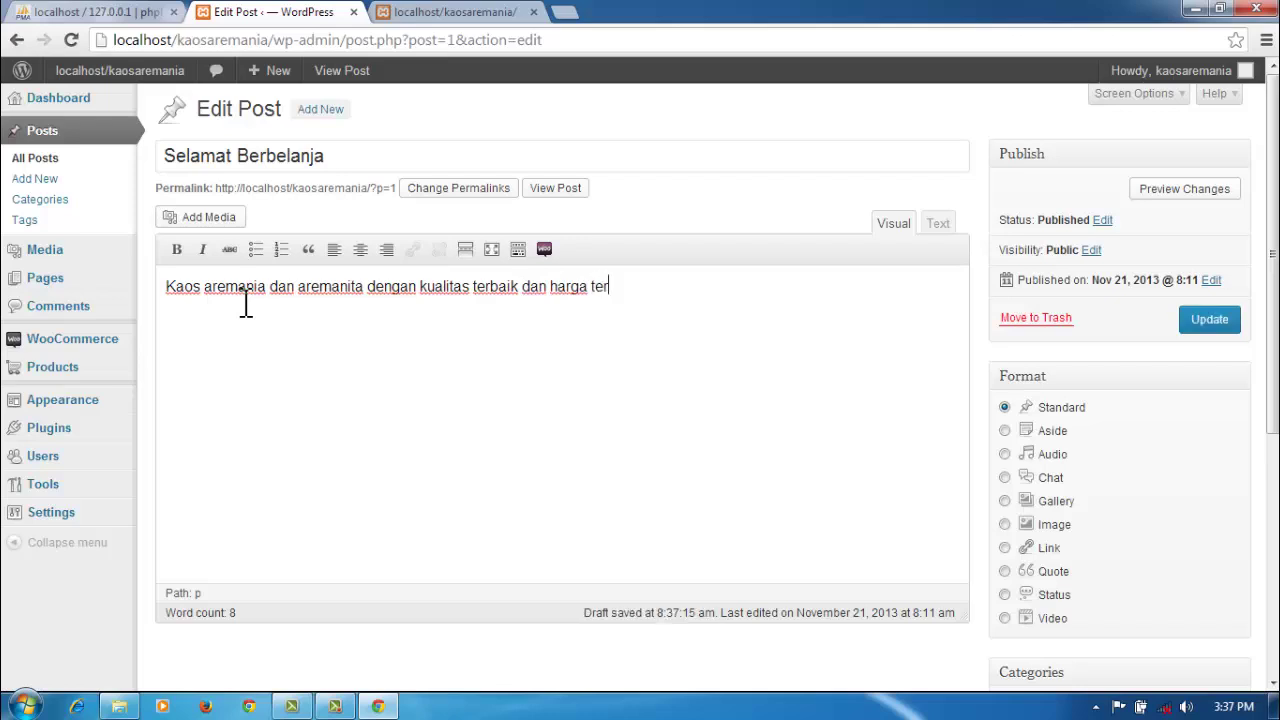
{"action": "type", "text": "jan"}
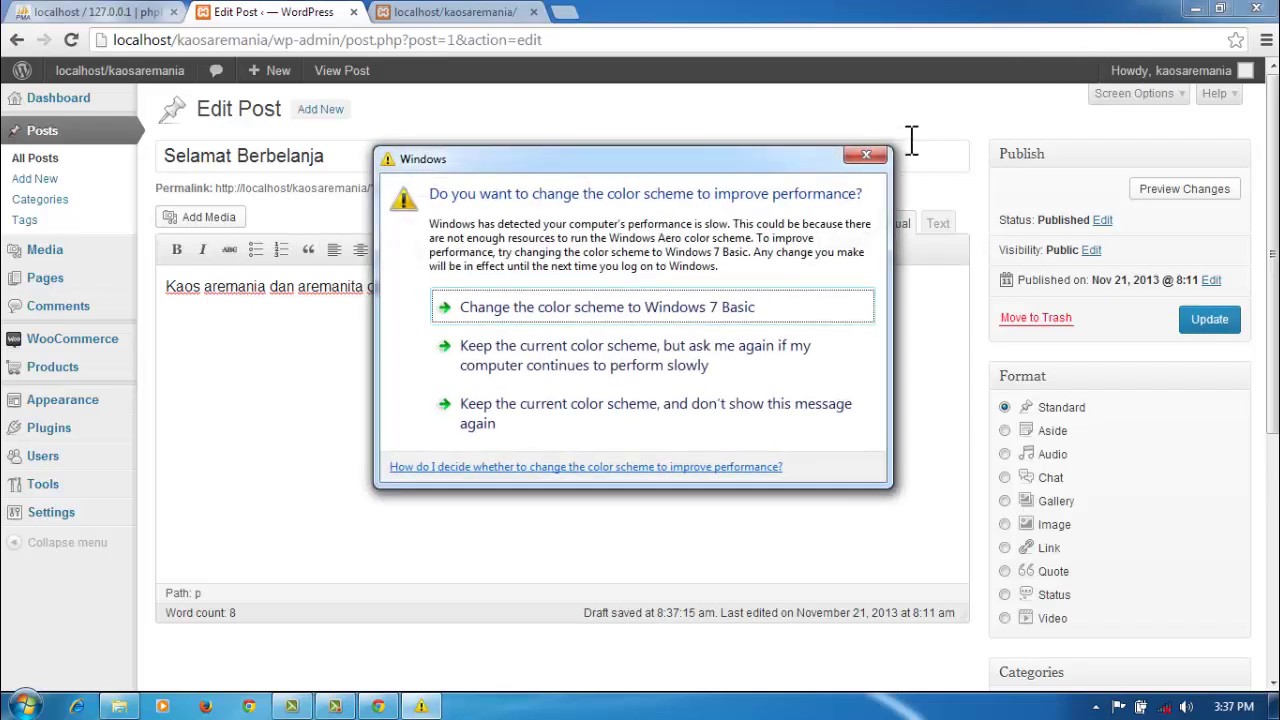
{"action": "left_click", "coordinate": [868, 156]}
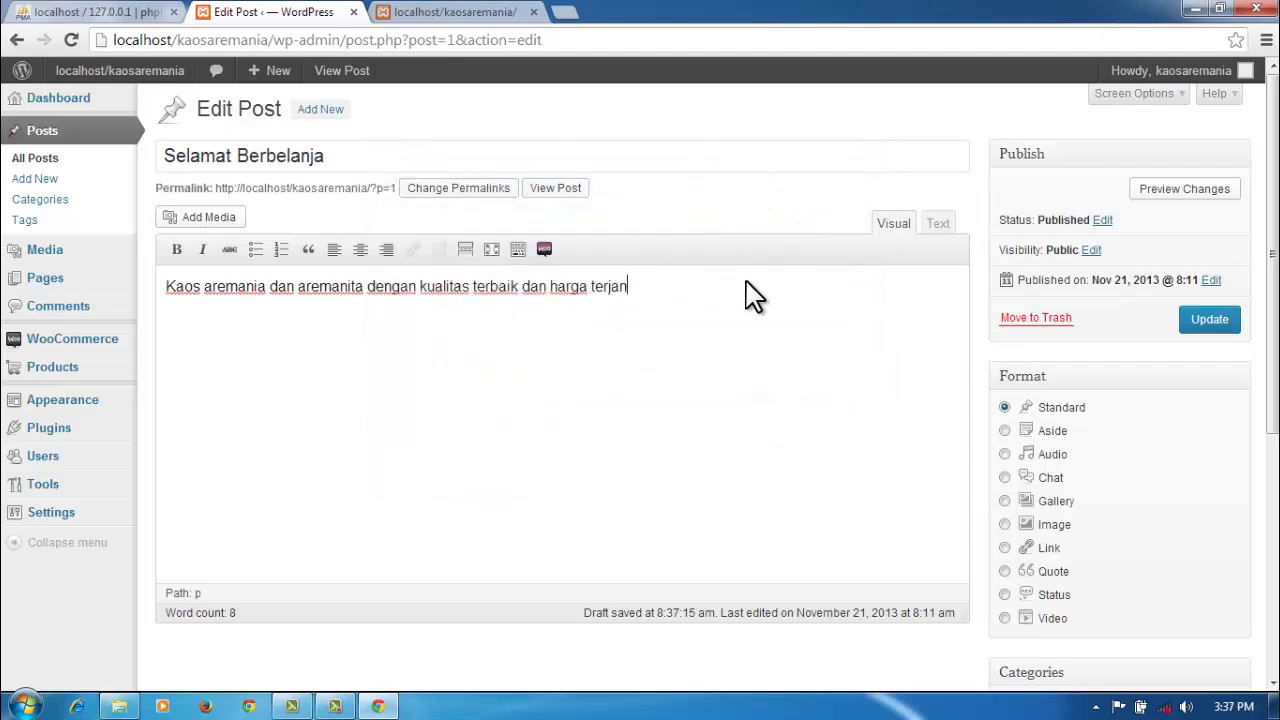
{"action": "type", "text": "gkau"}
{"action": "left_click", "coordinate": [1206, 322]}
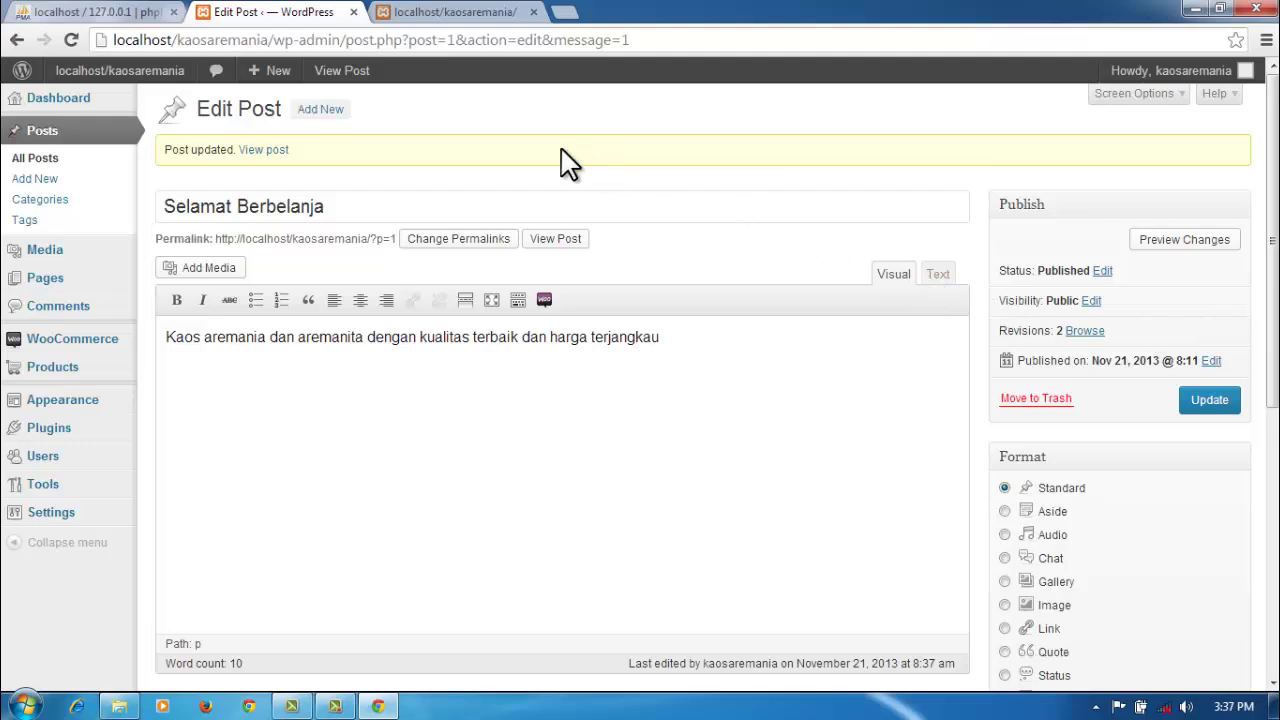
{"action": "left_click", "coordinate": [482, 11]}
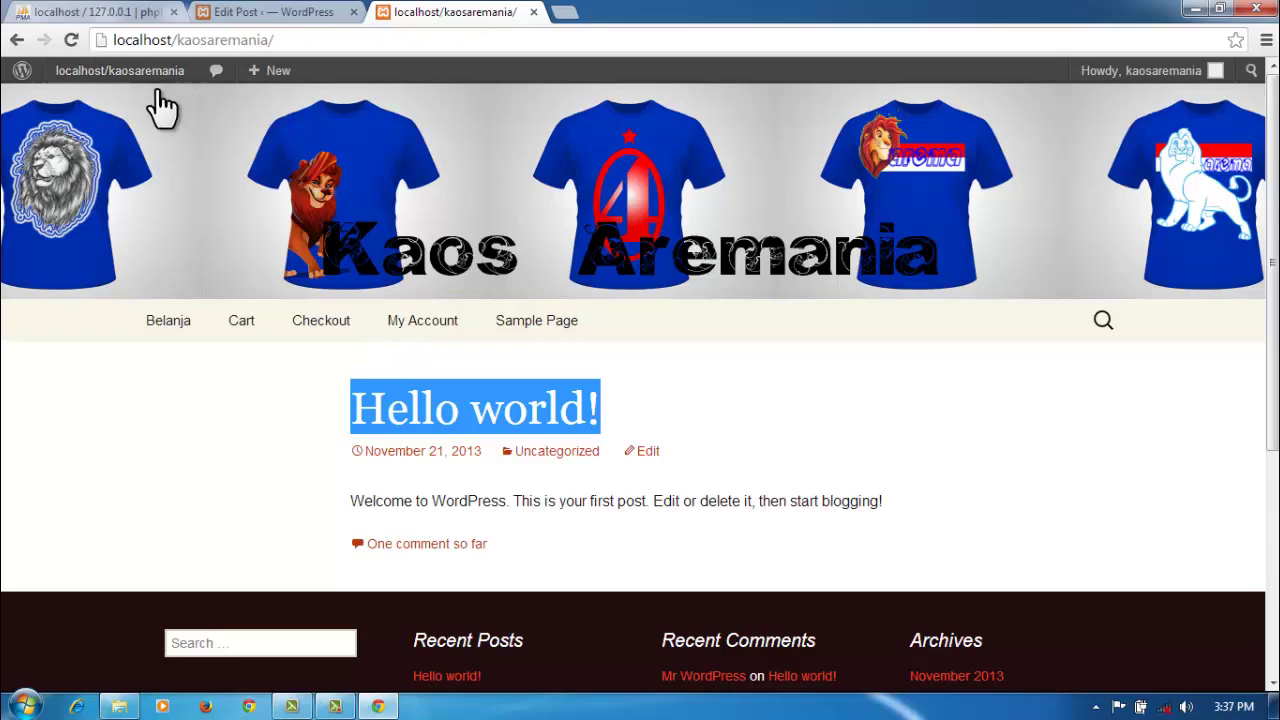
{"action": "left_click", "coordinate": [74, 39]}
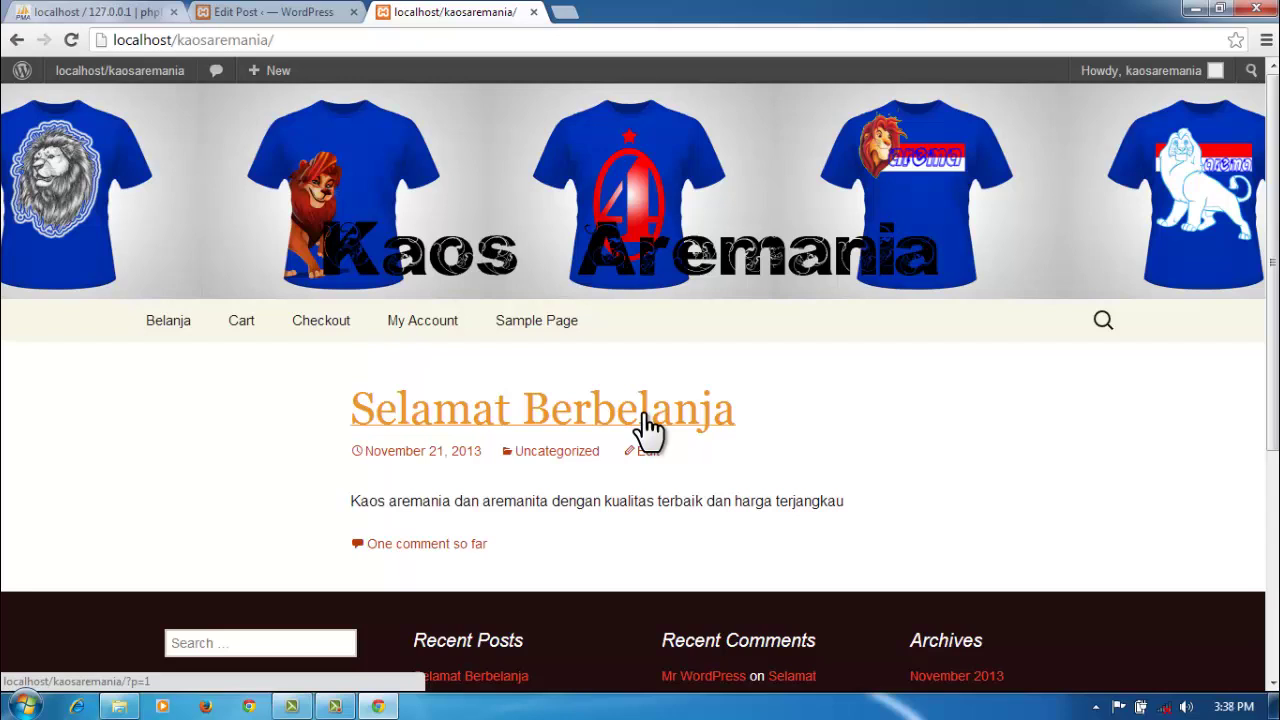
{"action": "scroll", "coordinate": [648, 428], "scroll_direction": "down", "scroll_amount": 2}
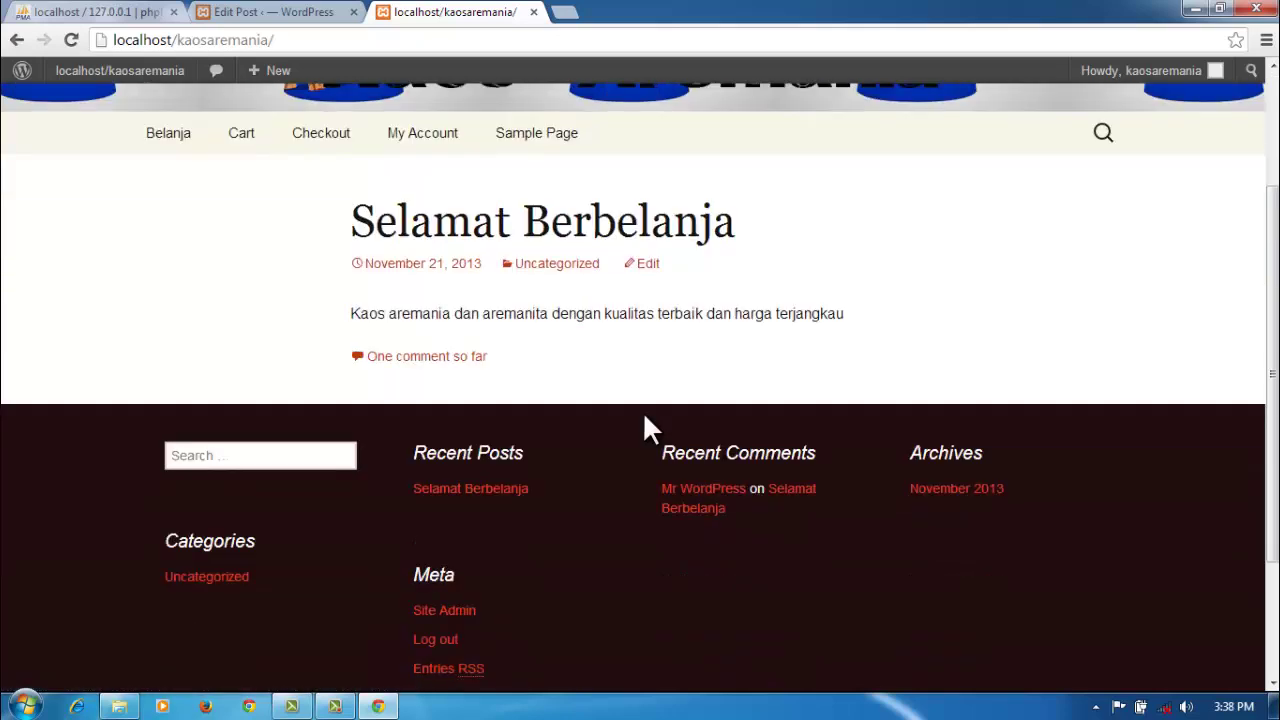
{"action": "scroll", "coordinate": [648, 428], "scroll_direction": "up", "scroll_amount": 2}
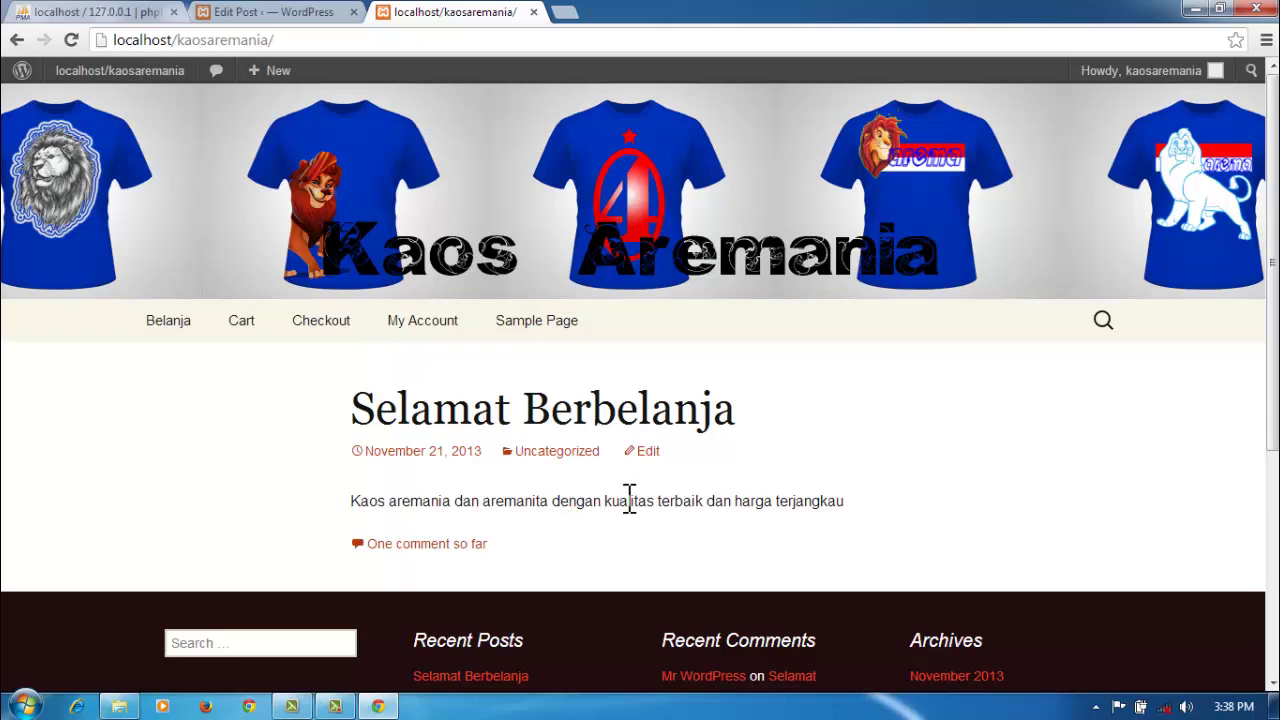
{"action": "scroll", "coordinate": [981, 516], "scroll_direction": "down", "scroll_amount": 3}
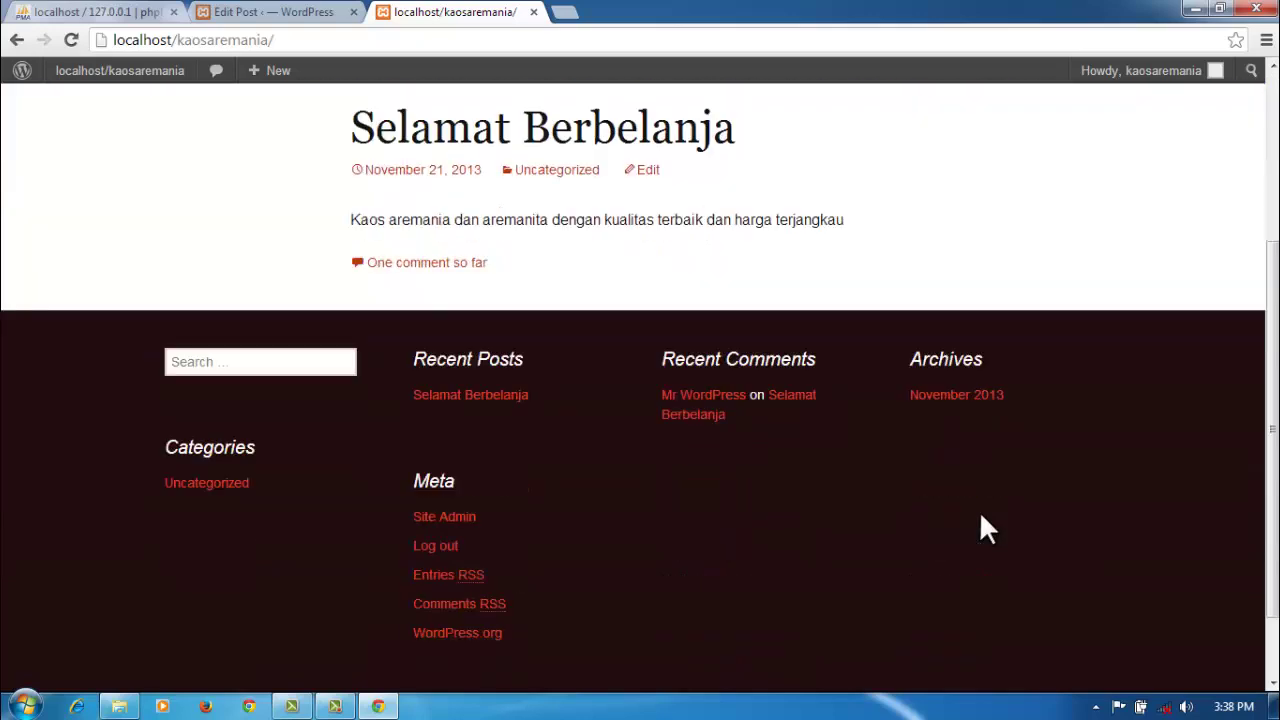
{"action": "scroll", "coordinate": [981, 516], "scroll_direction": "down", "scroll_amount": 1}
{"action": "scroll", "coordinate": [981, 516], "scroll_direction": "up", "scroll_amount": 2}
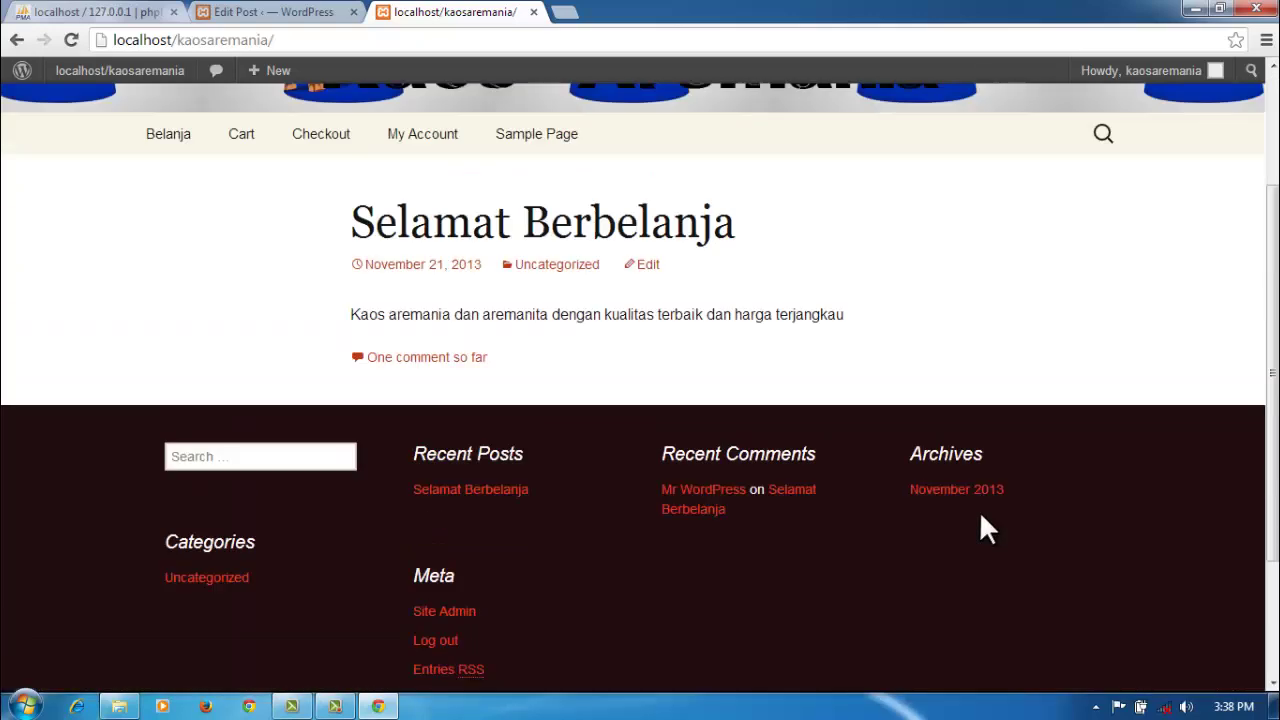
{"action": "scroll", "coordinate": [981, 516], "scroll_direction": "up", "scroll_amount": 2}
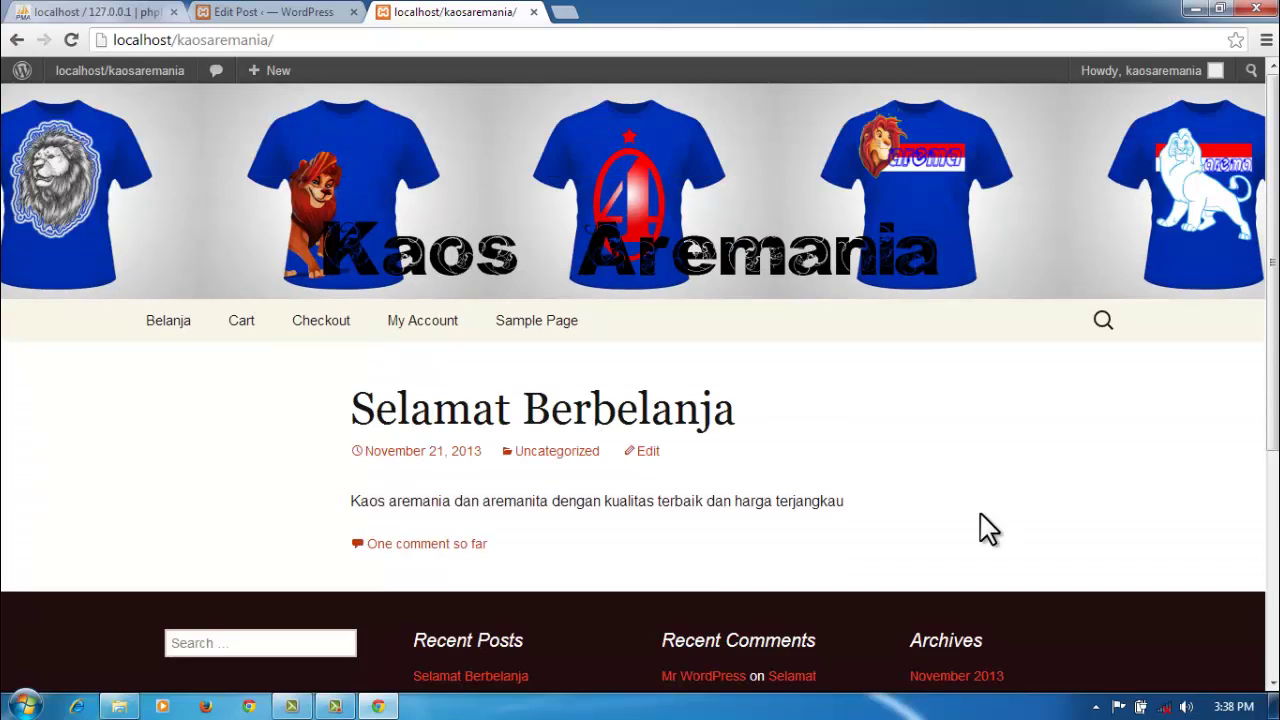
{"action": "scroll", "coordinate": [988, 528], "scroll_direction": "down", "scroll_amount": 2}
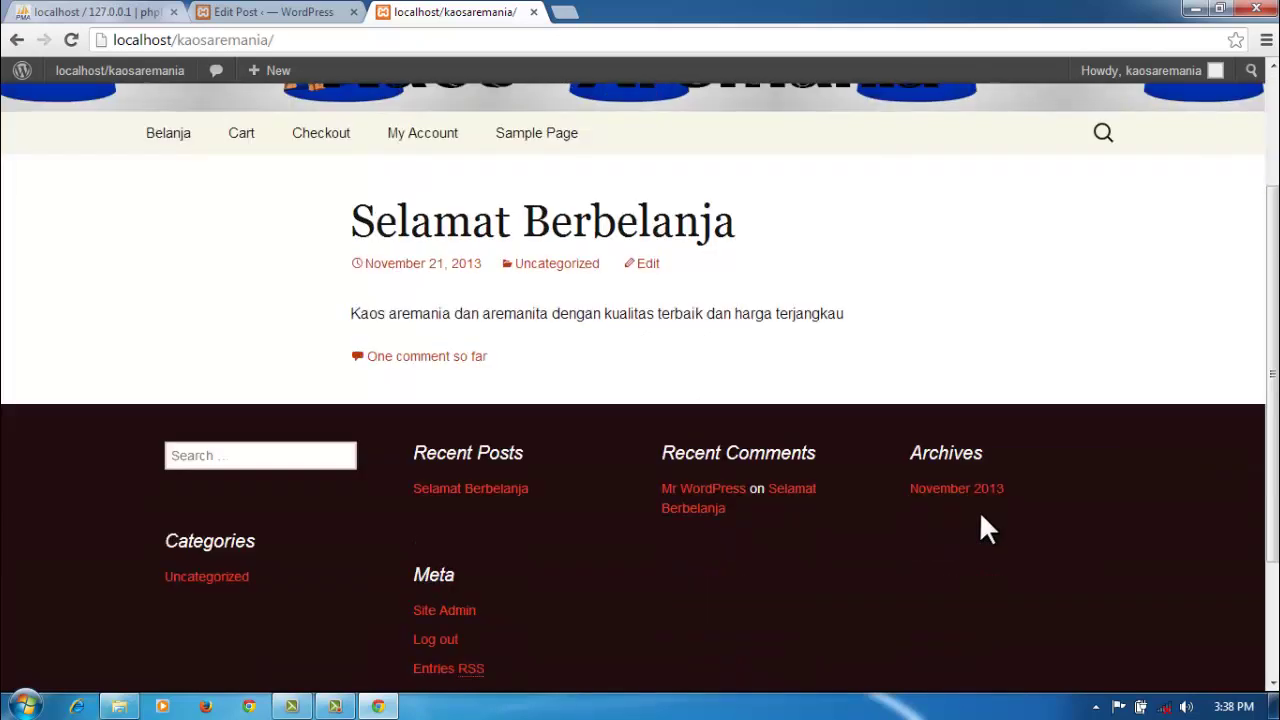
{"action": "scroll", "coordinate": [981, 516], "scroll_direction": "down", "scroll_amount": 1}
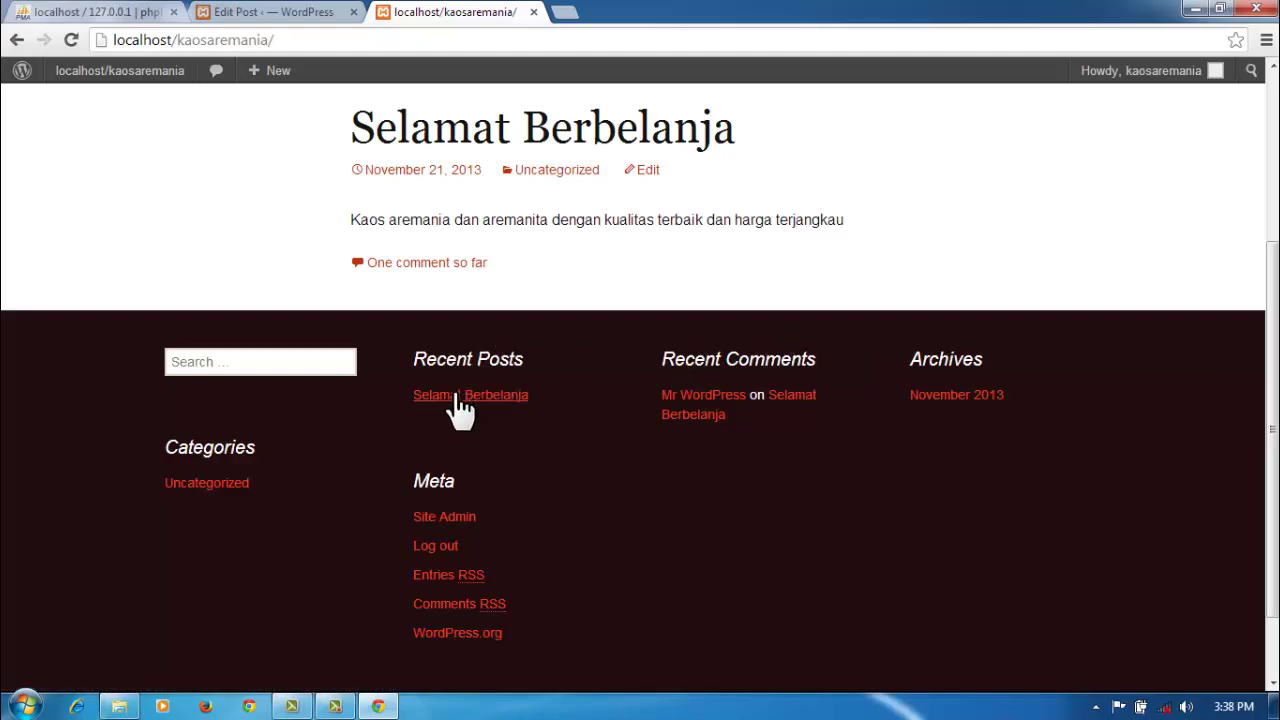
{"action": "left_click", "coordinate": [305, 15]}
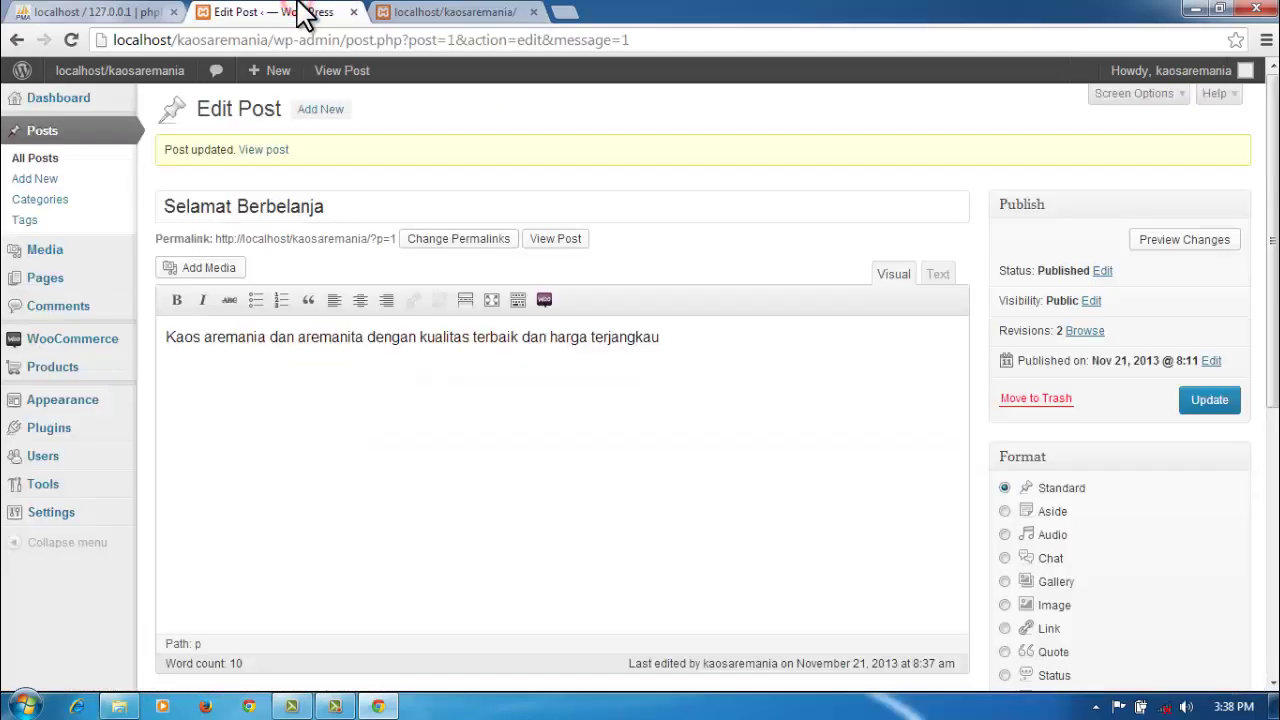
Step: Start a new post titled 'Kaos e arek malang asli'
{"action": "left_click", "coordinate": [58, 138]}
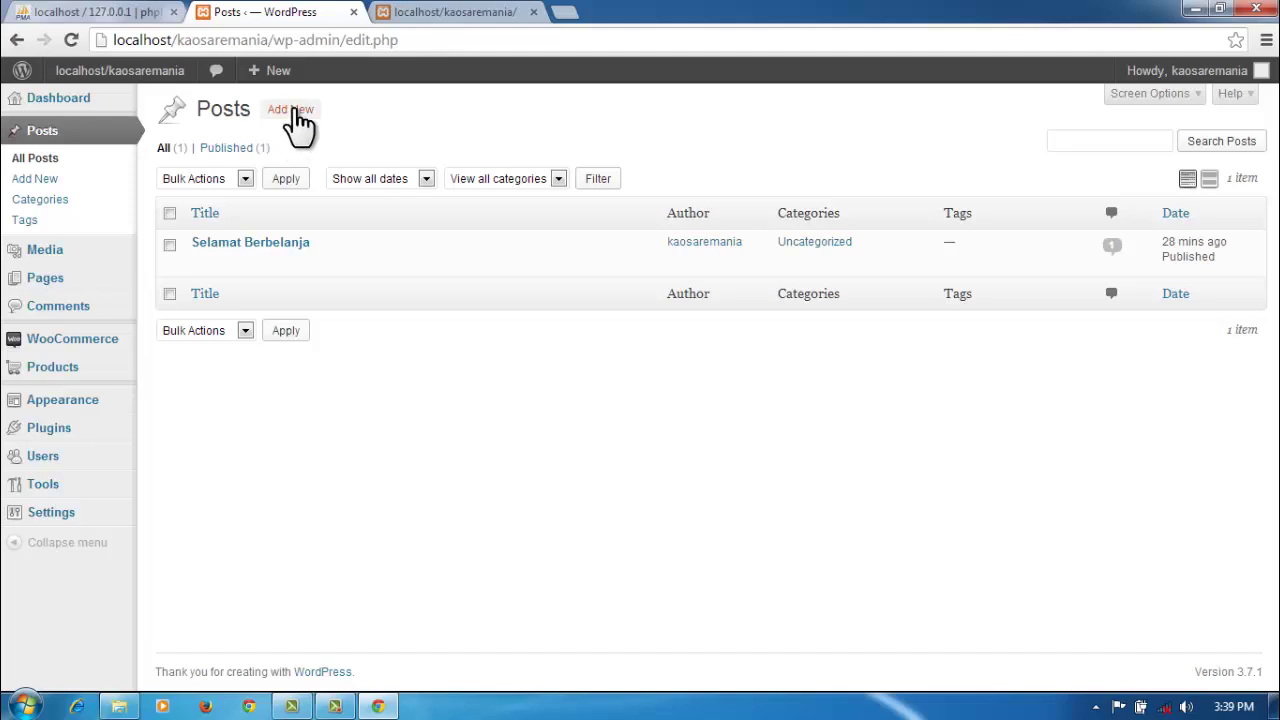
{"action": "left_click", "coordinate": [295, 110]}
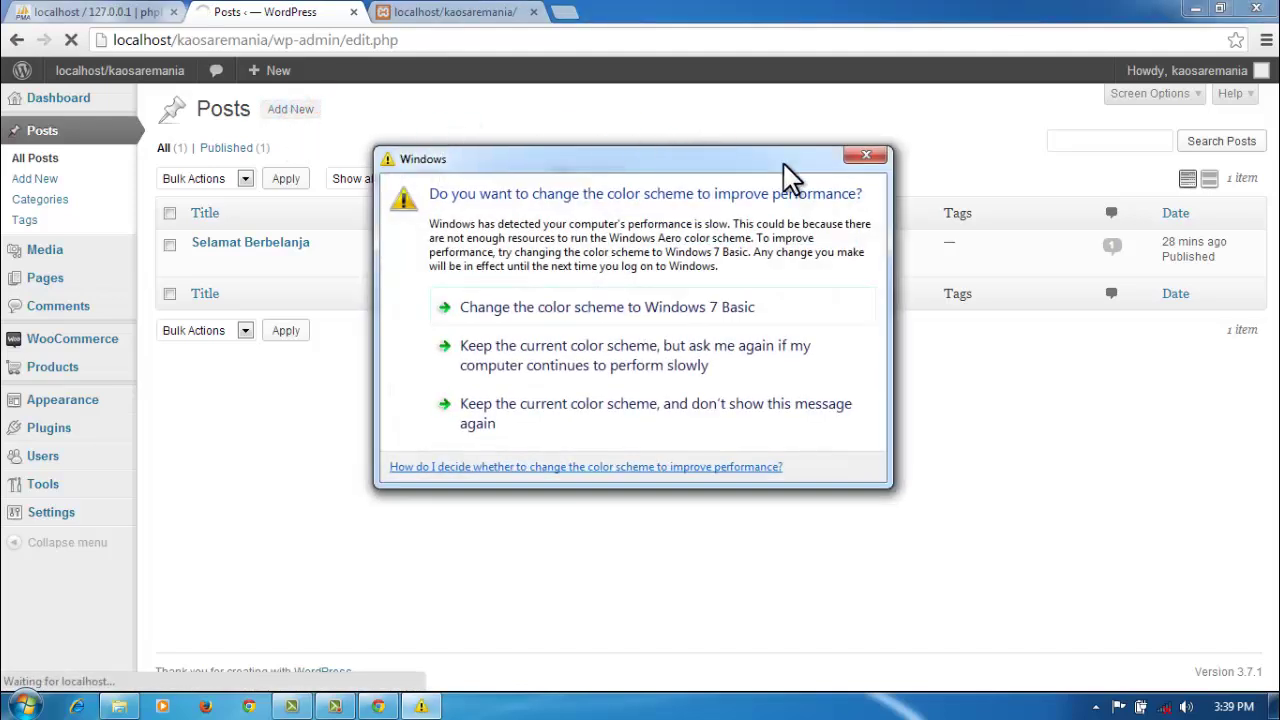
{"action": "left_click", "coordinate": [862, 155]}
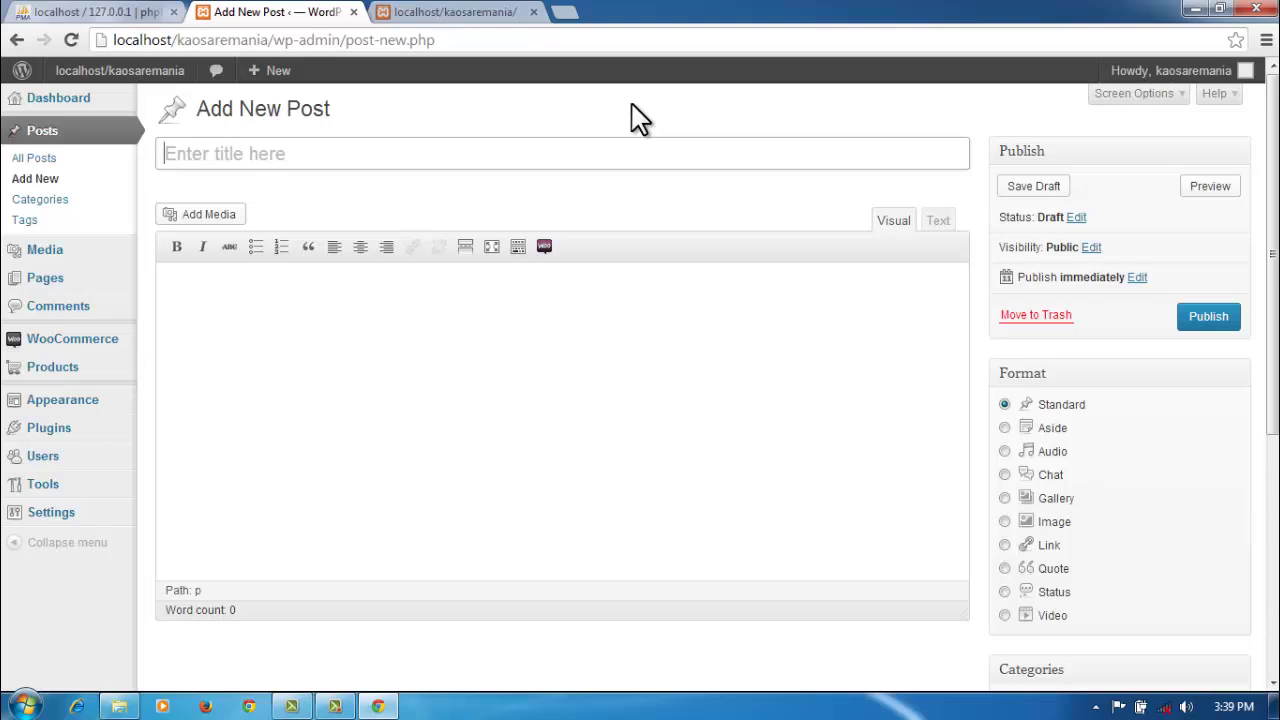
{"action": "type", "text": "K"}
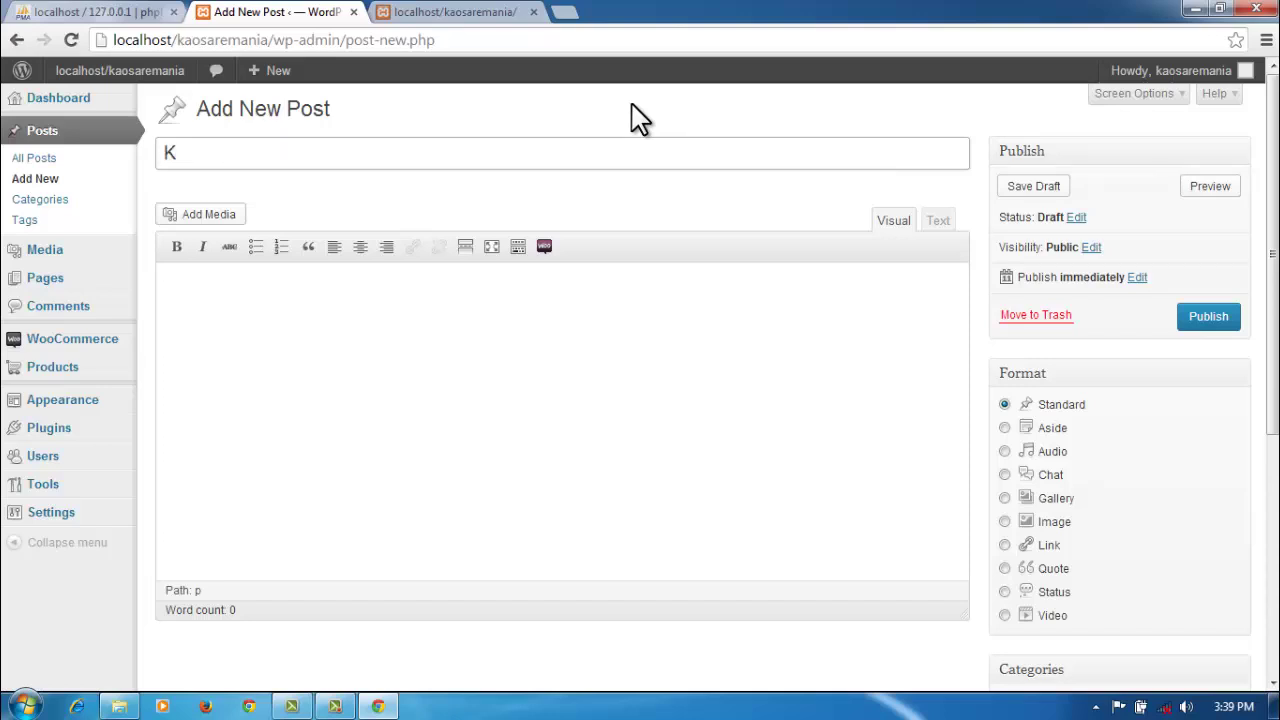
{"action": "type", "text": "aos e arek ma"}
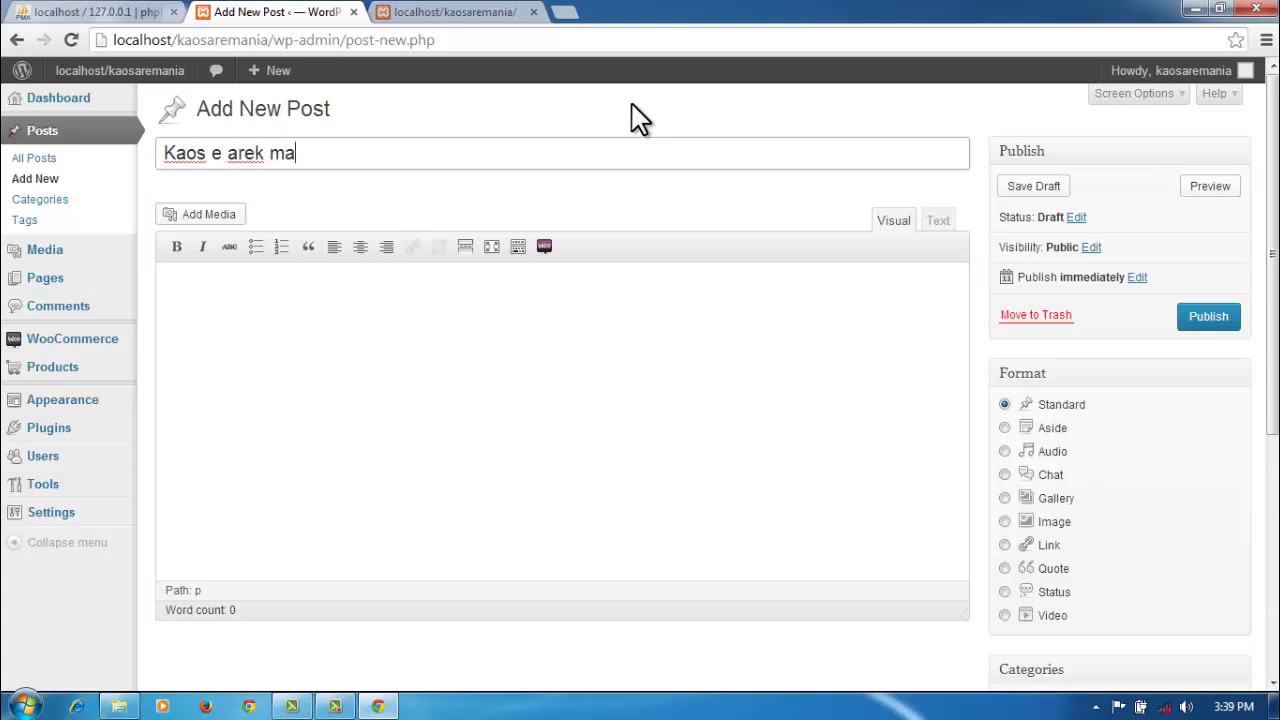
{"action": "type", "text": "lang asli"}
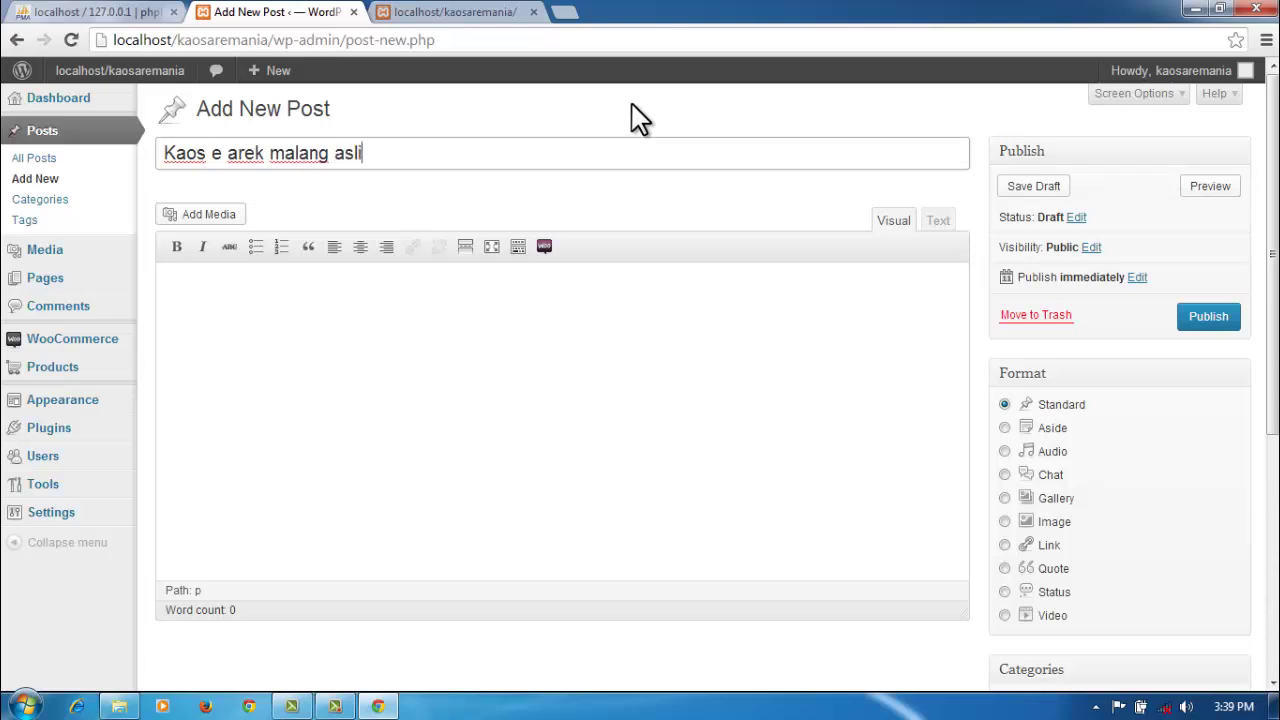
Step: Add the body text 'bosan pakai beli lagi' and publish the post
{"action": "left_click", "coordinate": [463, 307]}
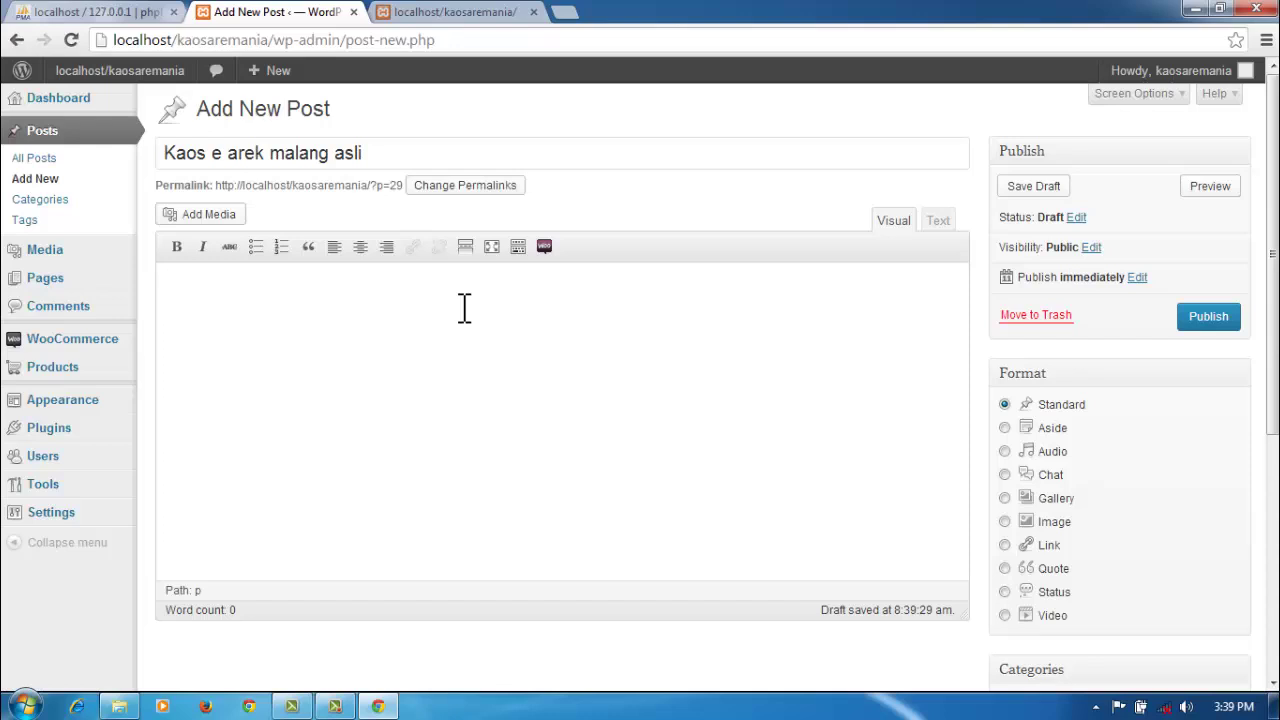
{"action": "type", "text": "bosan pakai "}
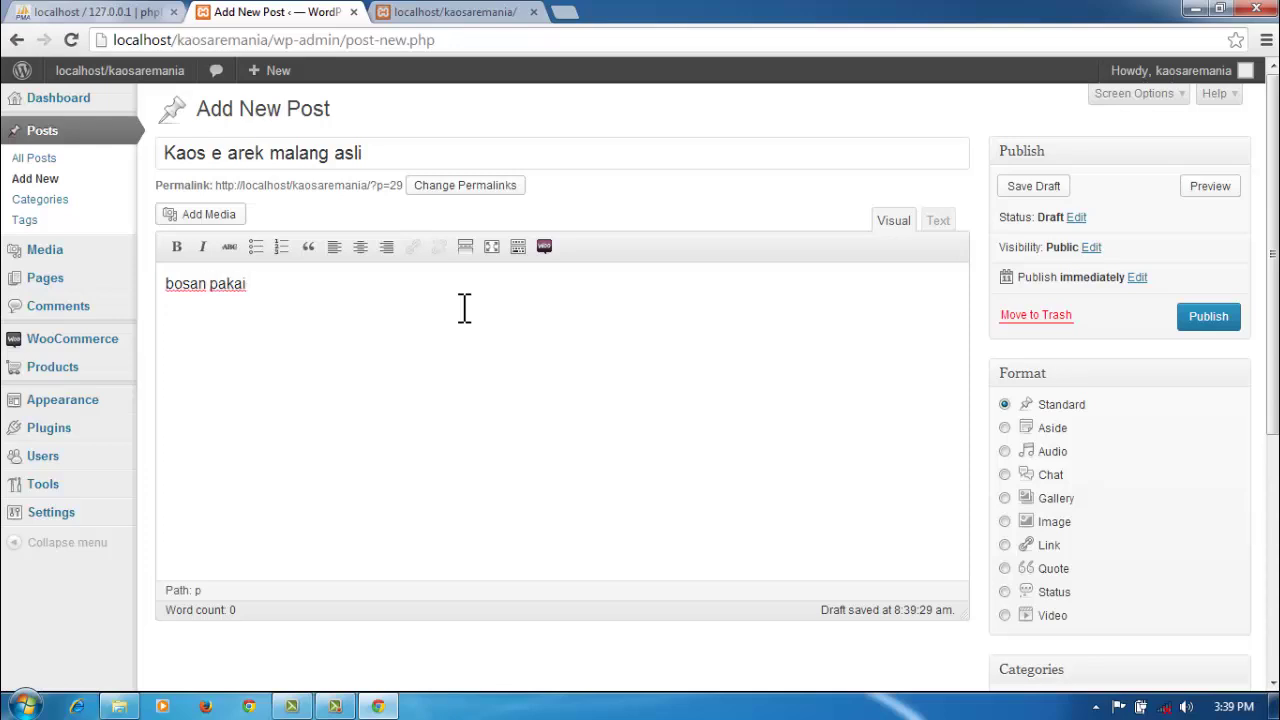
{"action": "type", "text": "beli lagi"}
{"action": "left_click", "coordinate": [1217, 313]}
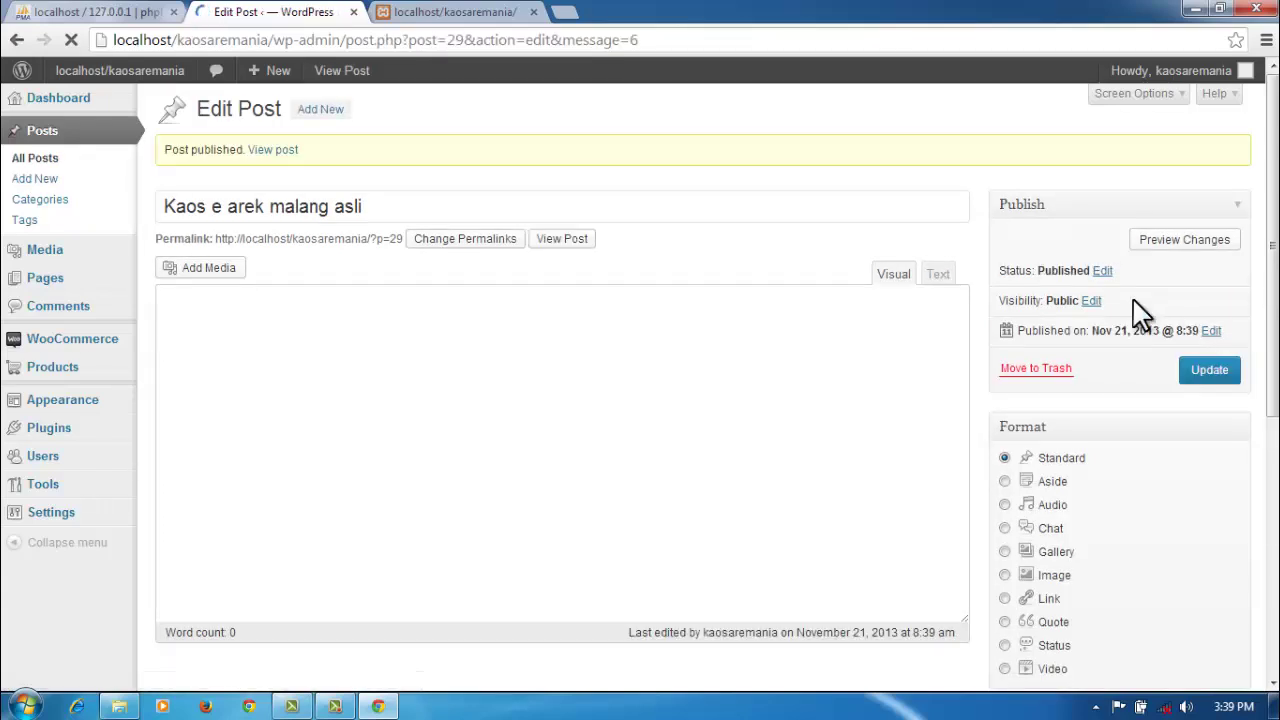
Step: Reload the storefront and verify 'Kaos e arek malang asli' appears above 'Selamat Berbelanja'
{"action": "left_click", "coordinate": [460, 12]}
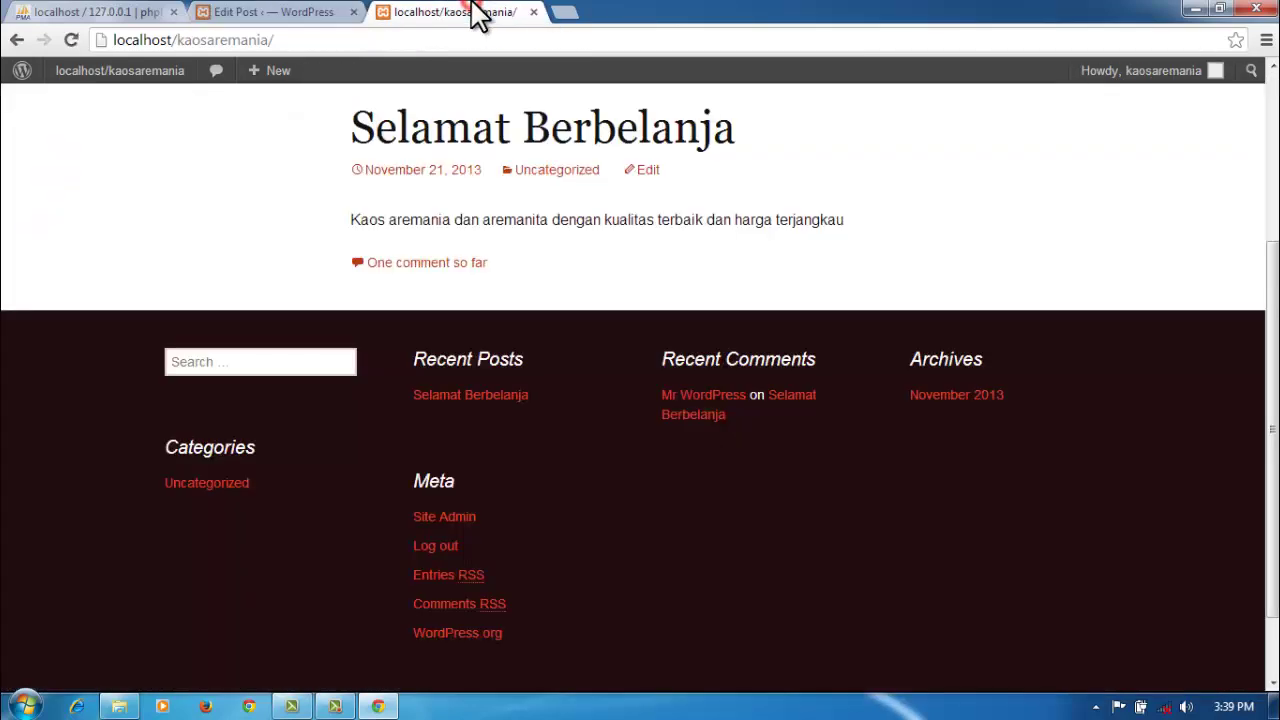
{"action": "left_click", "coordinate": [68, 40]}
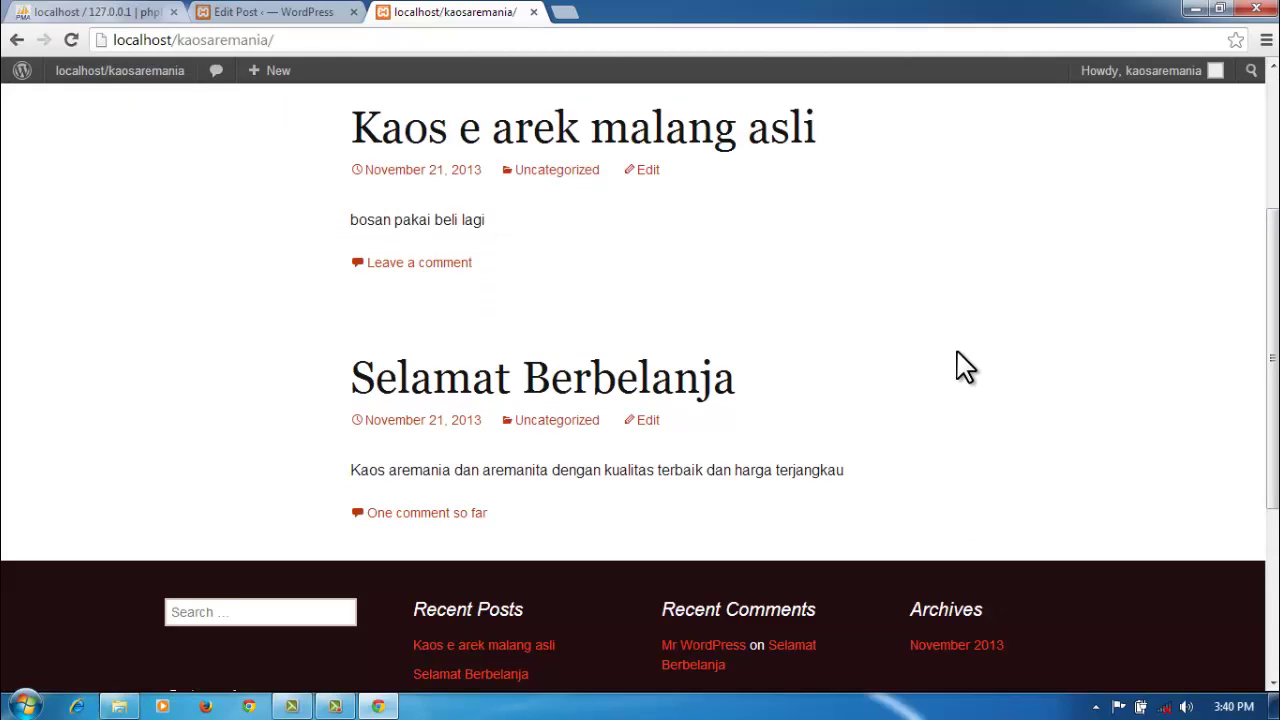
{"action": "scroll", "coordinate": [960, 366], "scroll_direction": "up", "scroll_amount": 2}
{"action": "scroll", "coordinate": [960, 366], "scroll_direction": "down", "scroll_amount": 1}
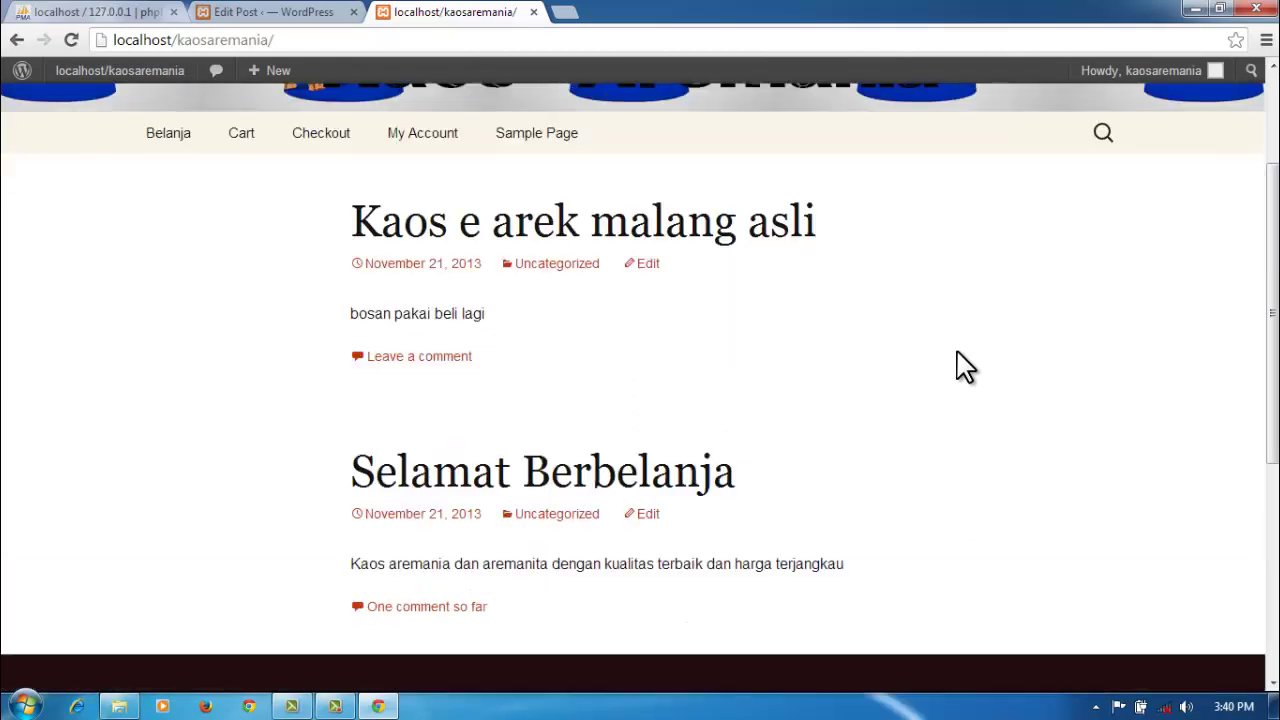
{"action": "scroll", "coordinate": [960, 366], "scroll_direction": "down", "scroll_amount": 1}
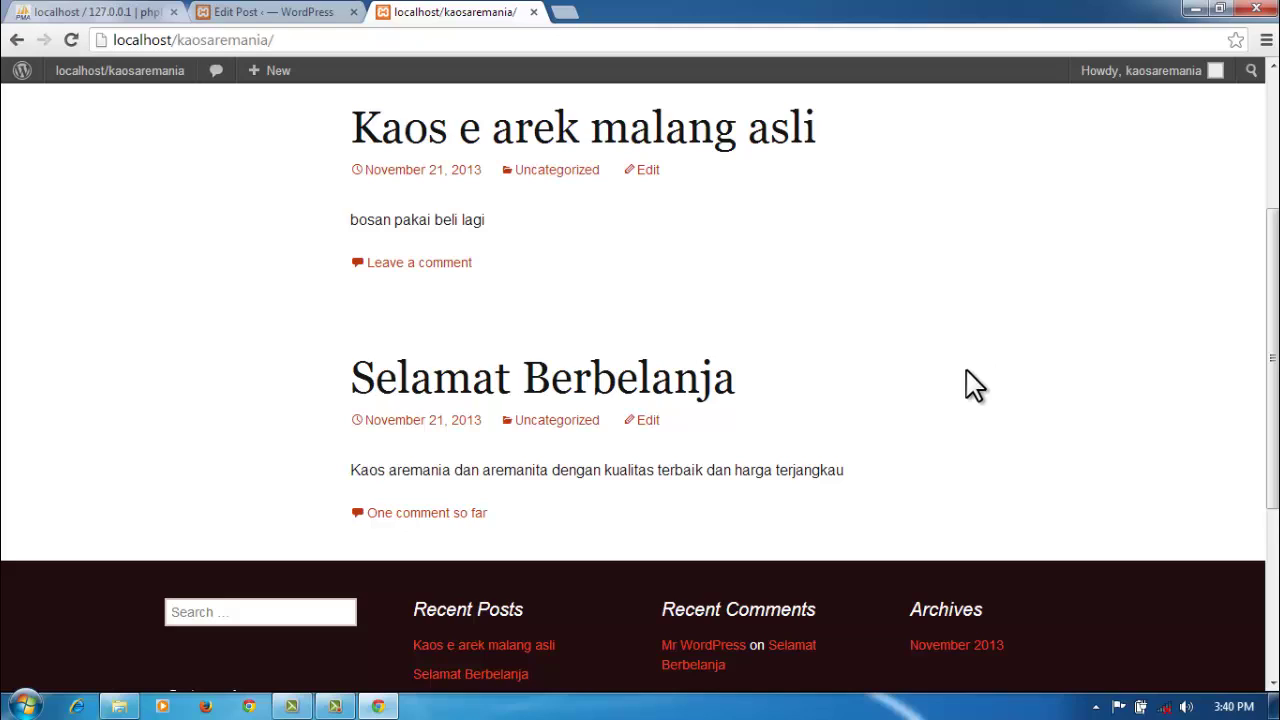
{"action": "scroll", "coordinate": [975, 385], "scroll_direction": "down", "scroll_amount": 1}
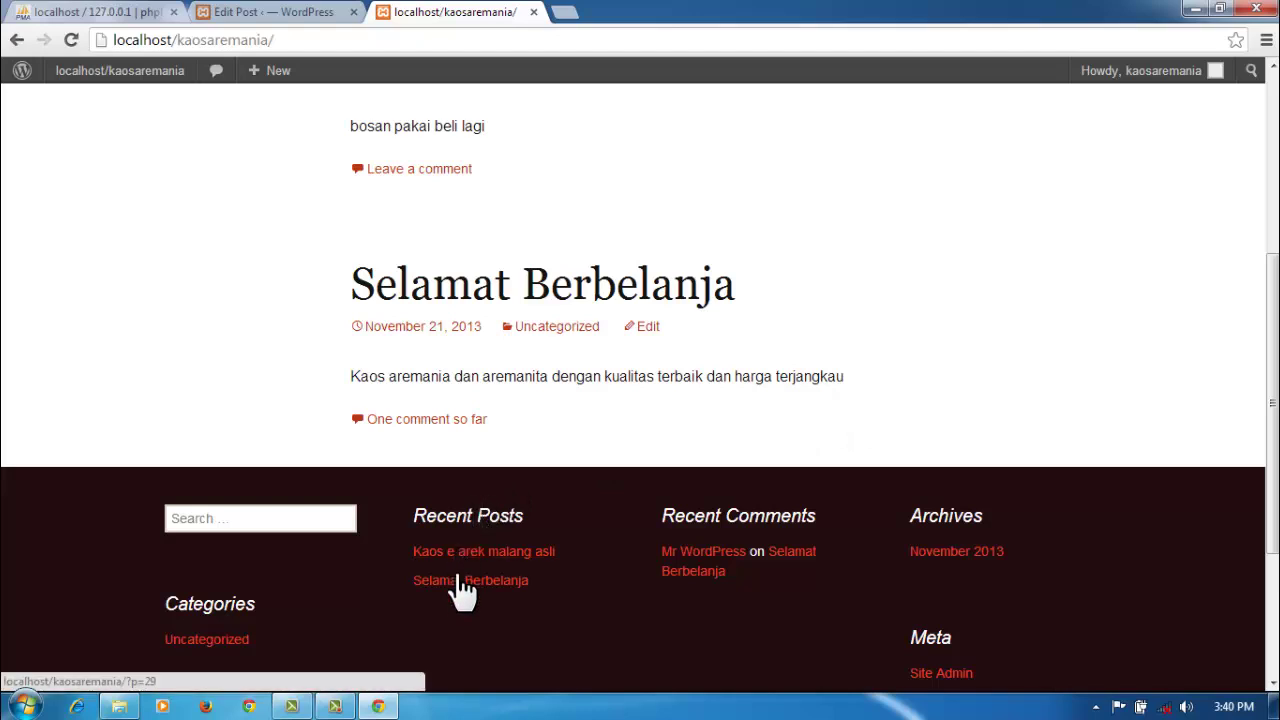
{"action": "scroll", "coordinate": [739, 378], "scroll_direction": "up", "scroll_amount": 4}
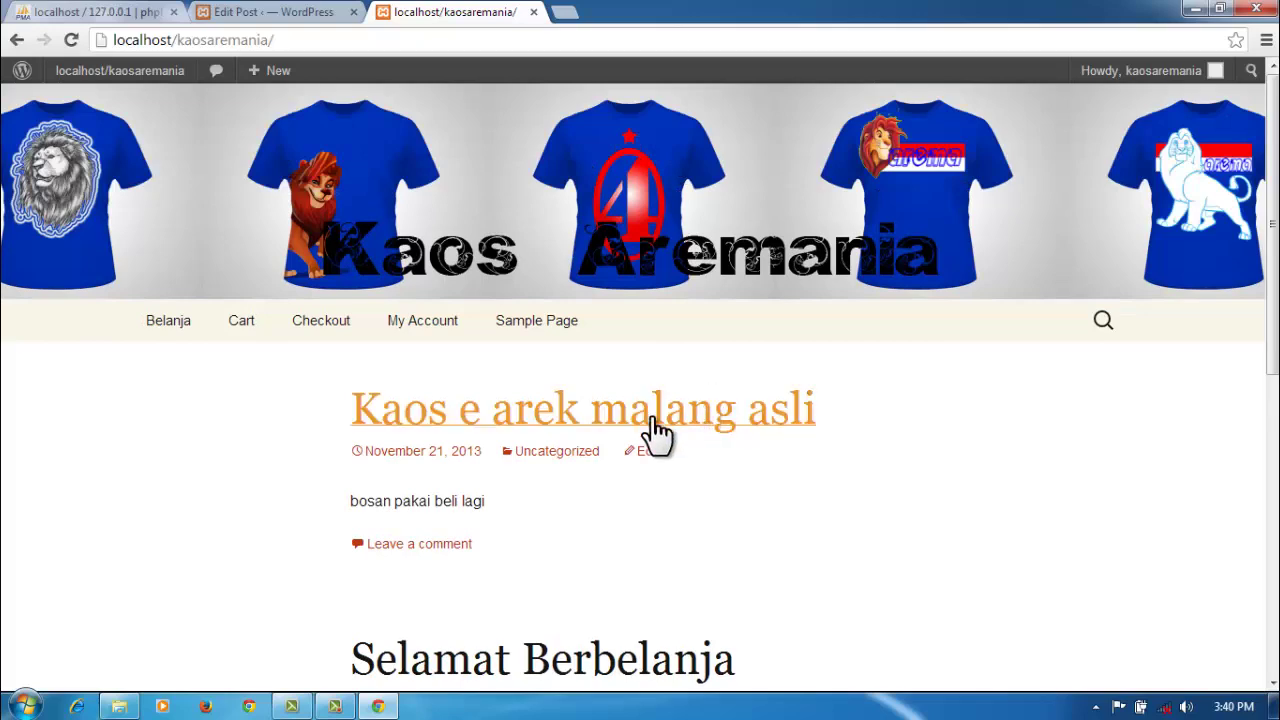
{"action": "scroll", "coordinate": [517, 608], "scroll_direction": "down", "scroll_amount": 2}
{"action": "scroll", "coordinate": [514, 608], "scroll_direction": "up", "scroll_amount": 2}
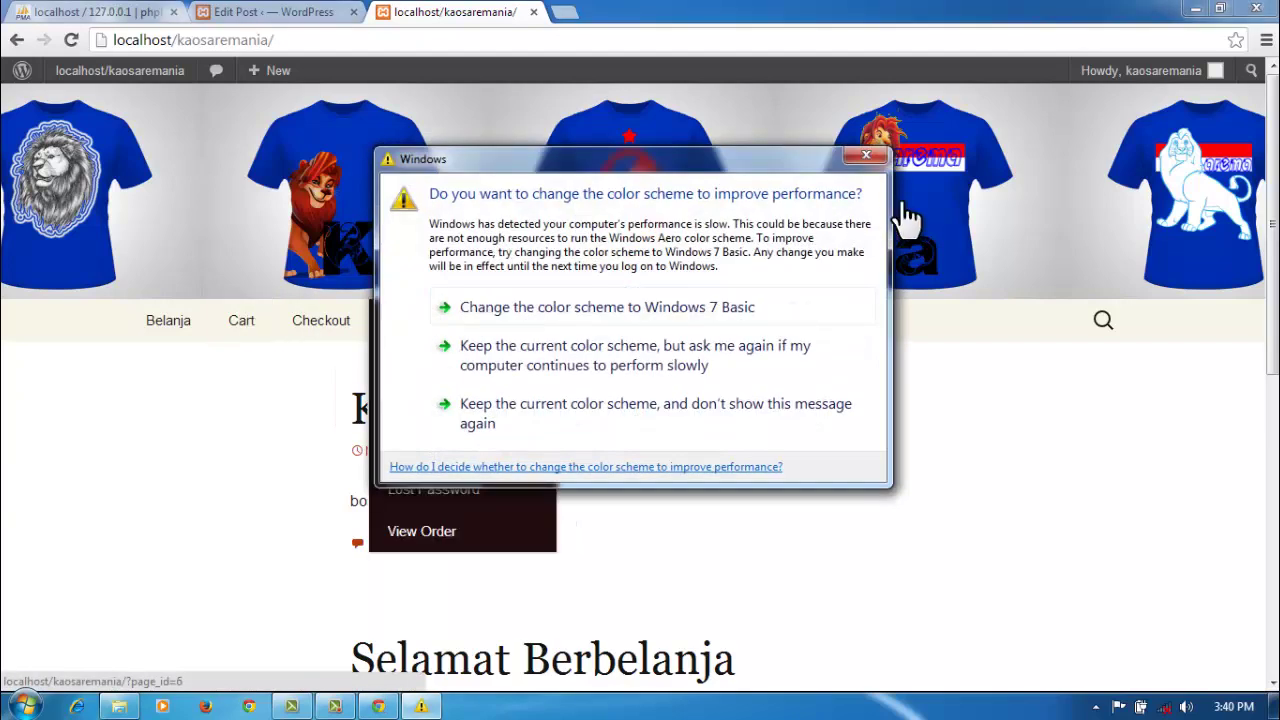
{"action": "left_click", "coordinate": [866, 156]}
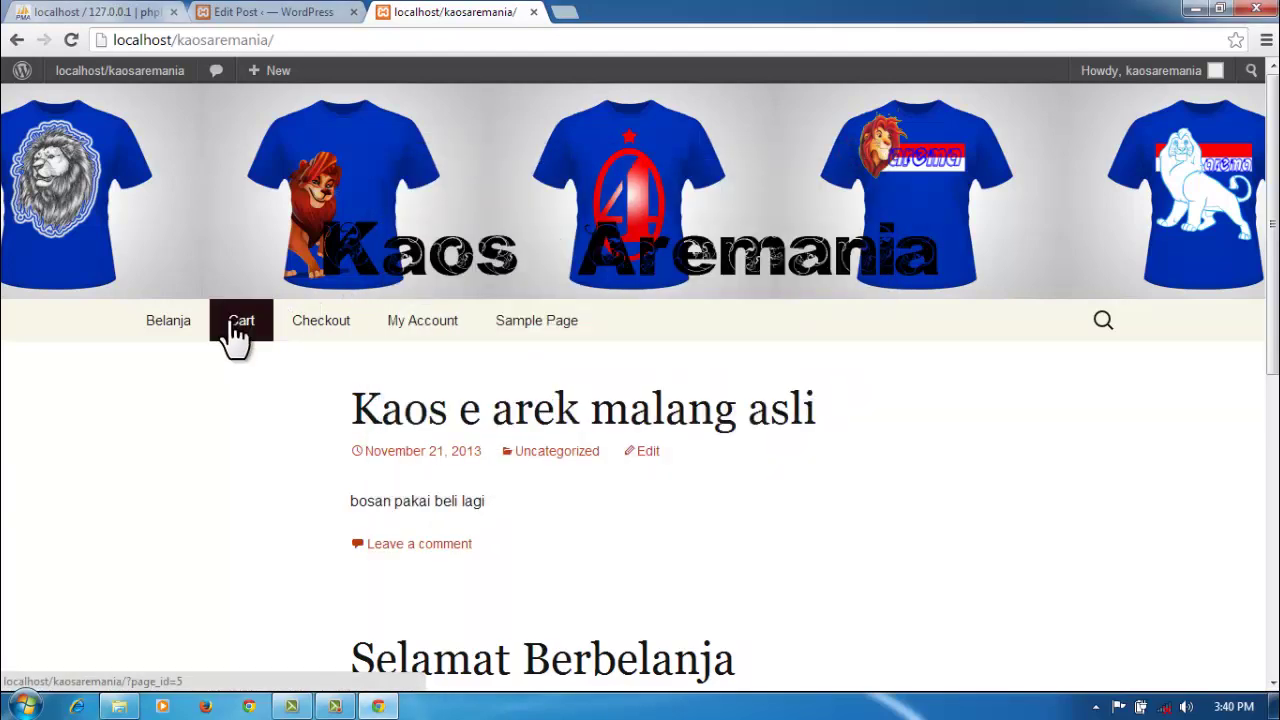
Step: Open the Belanja shop page and sort its 5 shirts by popularity
{"action": "left_click", "coordinate": [170, 330]}
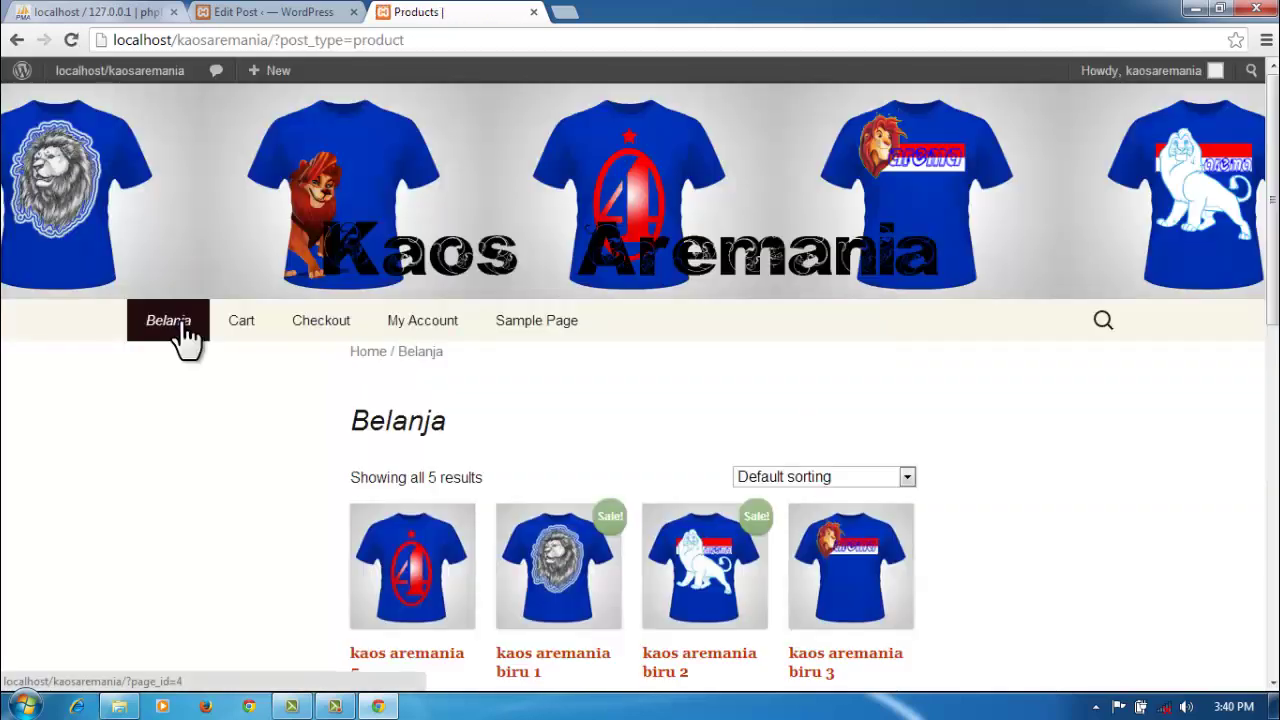
{"action": "left_click", "coordinate": [905, 477]}
{"action": "left_click", "coordinate": [845, 514]}
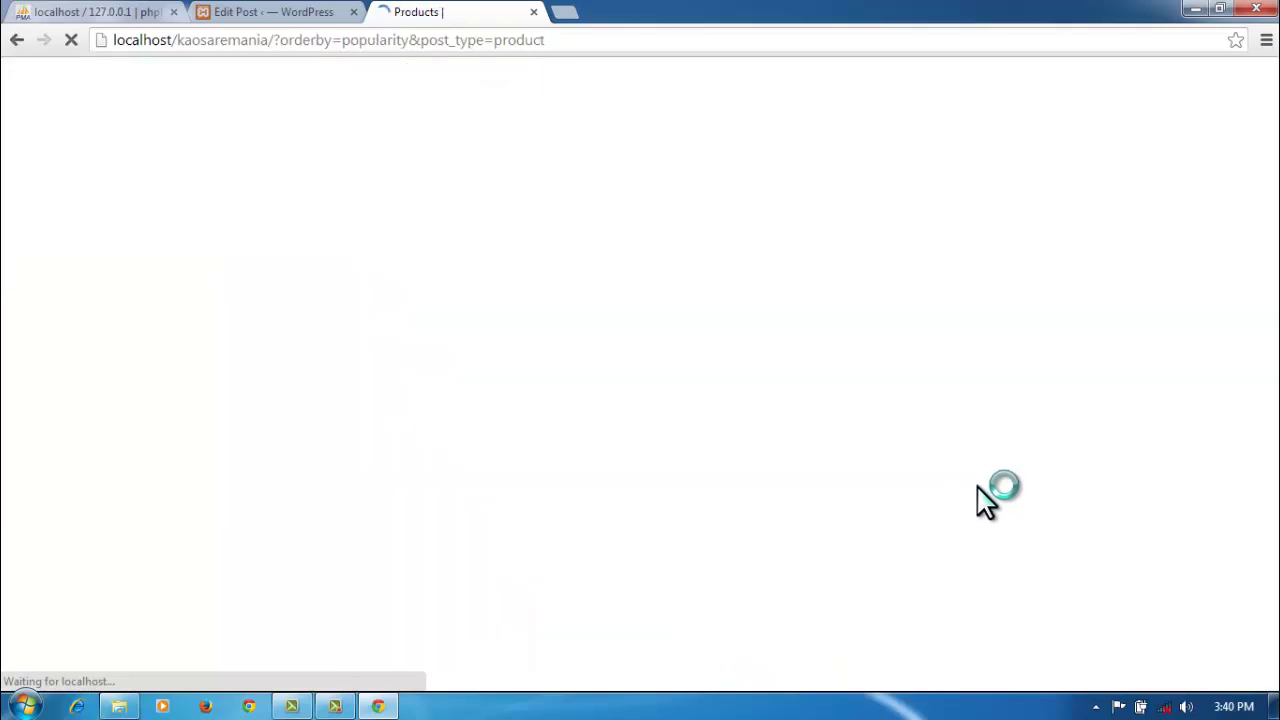
{"action": "scroll", "coordinate": [1007, 502], "scroll_direction": "down", "scroll_amount": 1}
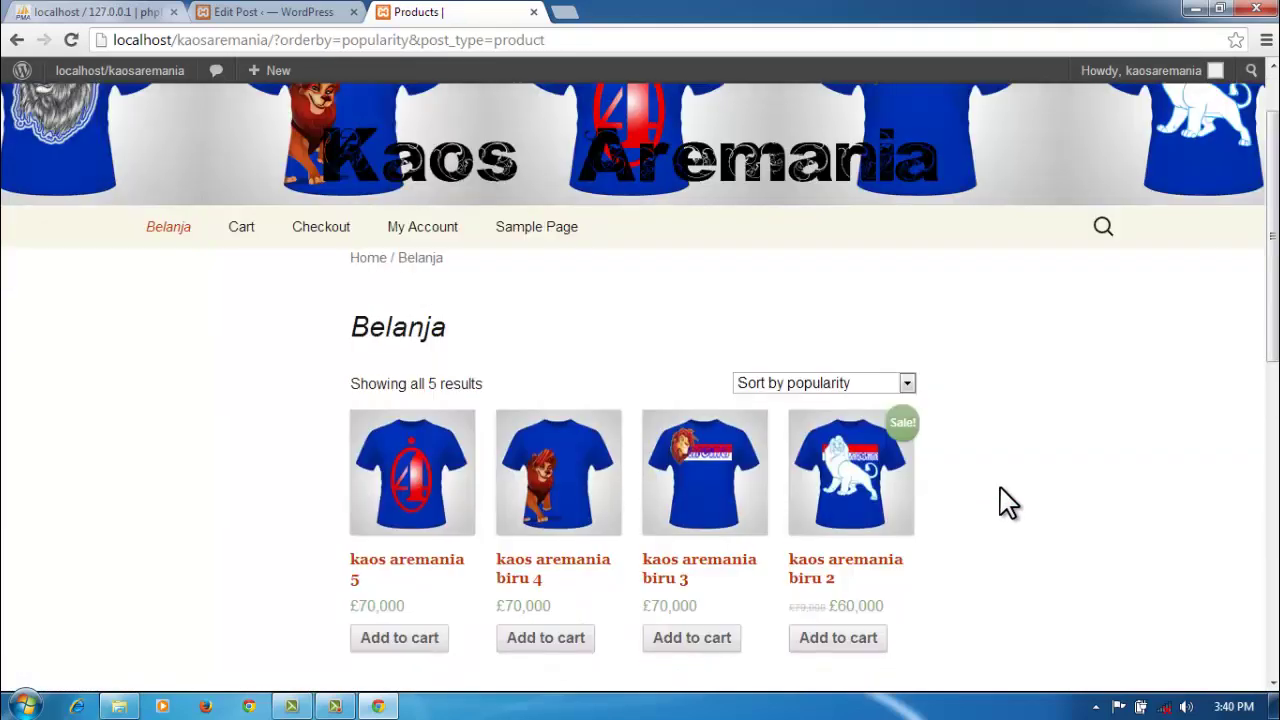
{"action": "scroll", "coordinate": [1007, 502], "scroll_direction": "down", "scroll_amount": 1}
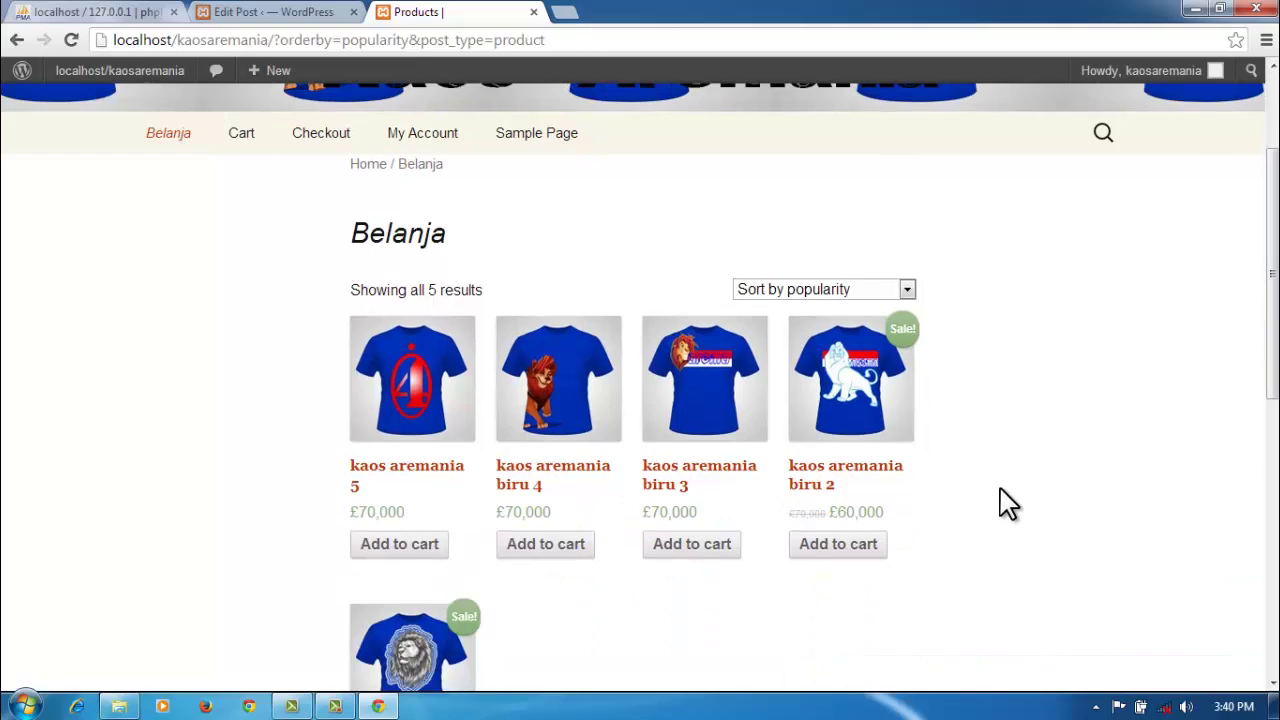
{"action": "scroll", "coordinate": [1007, 502], "scroll_direction": "down", "scroll_amount": 1}
{"action": "scroll", "coordinate": [1007, 502], "scroll_direction": "down", "scroll_amount": 2}
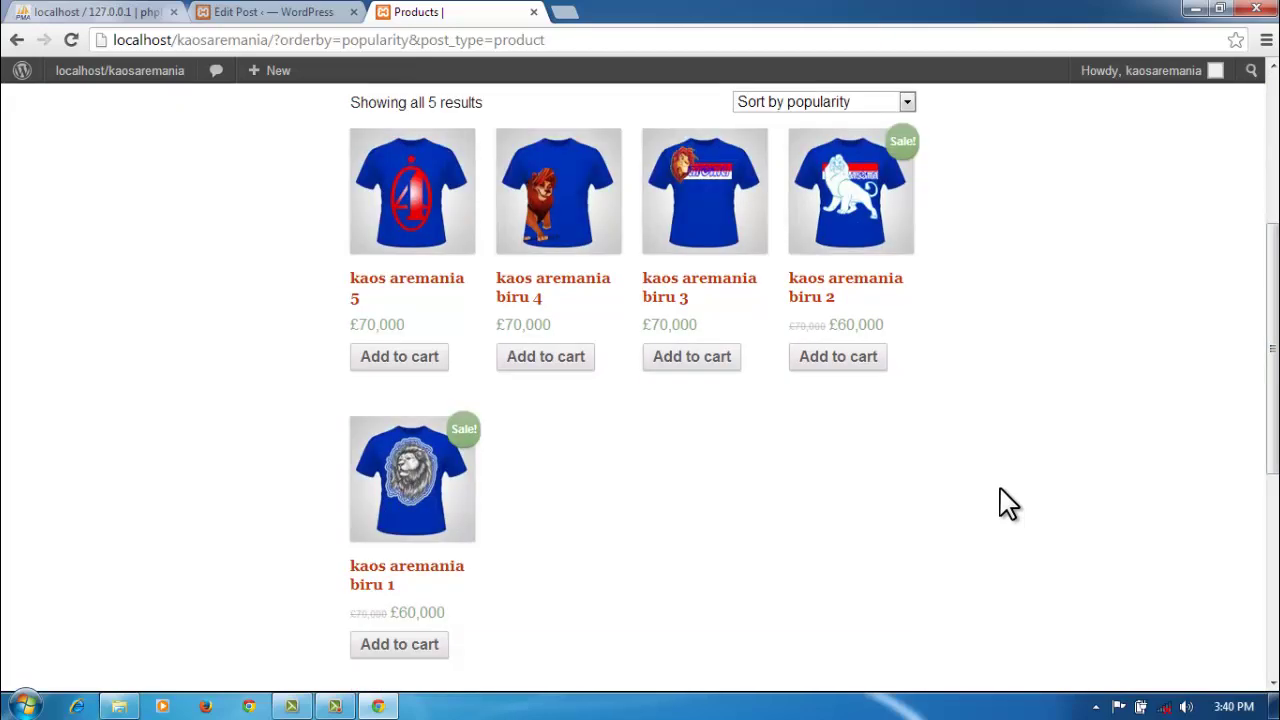
{"action": "scroll", "coordinate": [1007, 502], "scroll_direction": "up", "scroll_amount": 2}
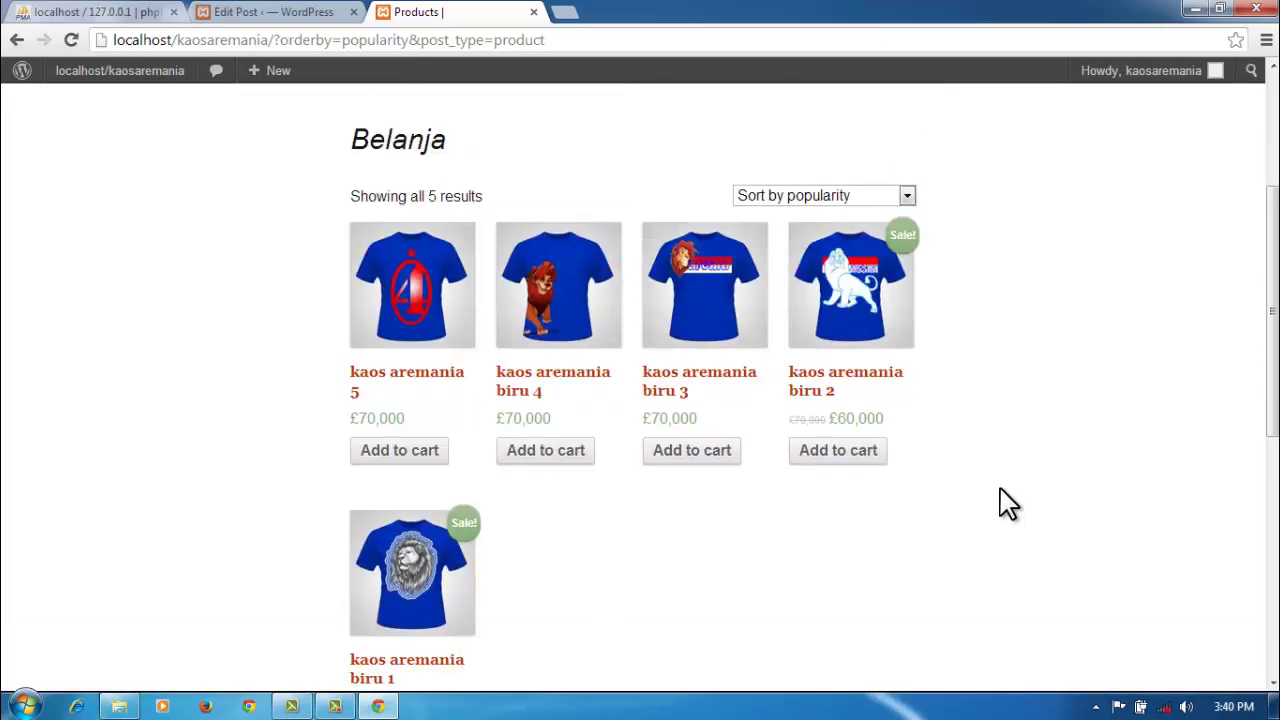
Step: Add kaos aremania biru 1 and kaos aremania biru 2 to the cart
{"action": "scroll", "coordinate": [1007, 502], "scroll_direction": "down", "scroll_amount": 1}
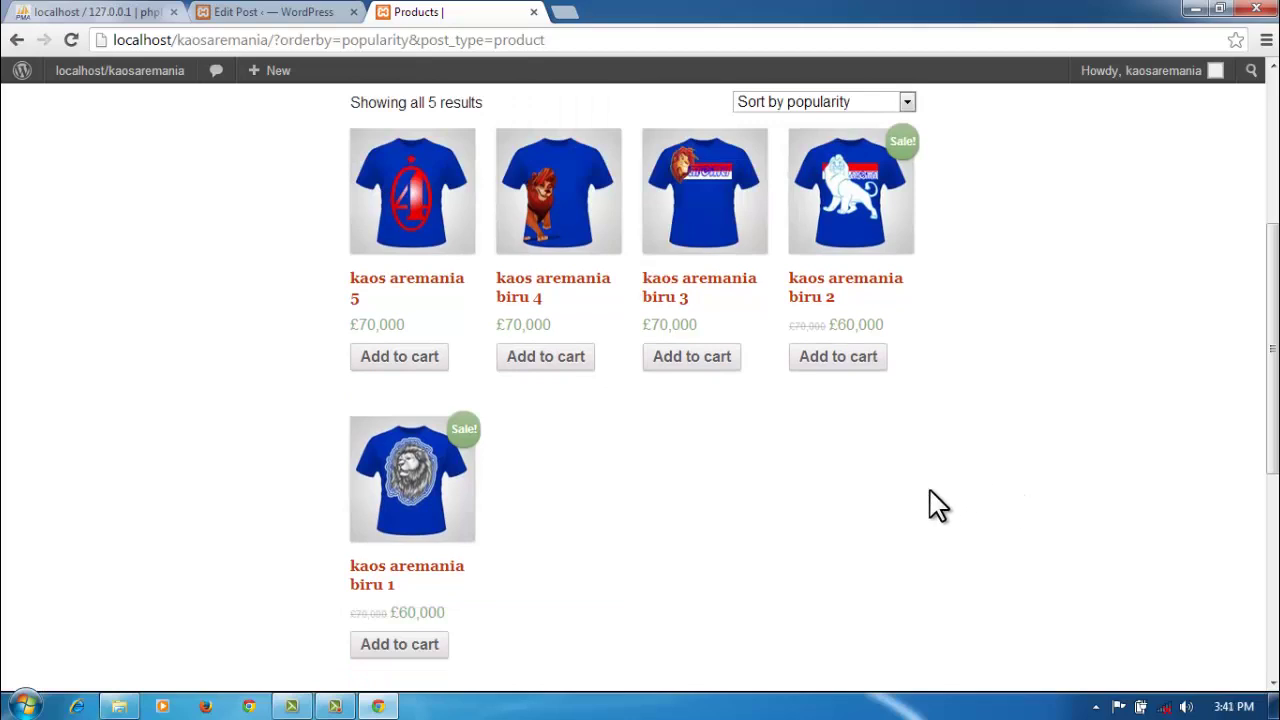
{"action": "left_click", "coordinate": [409, 650]}
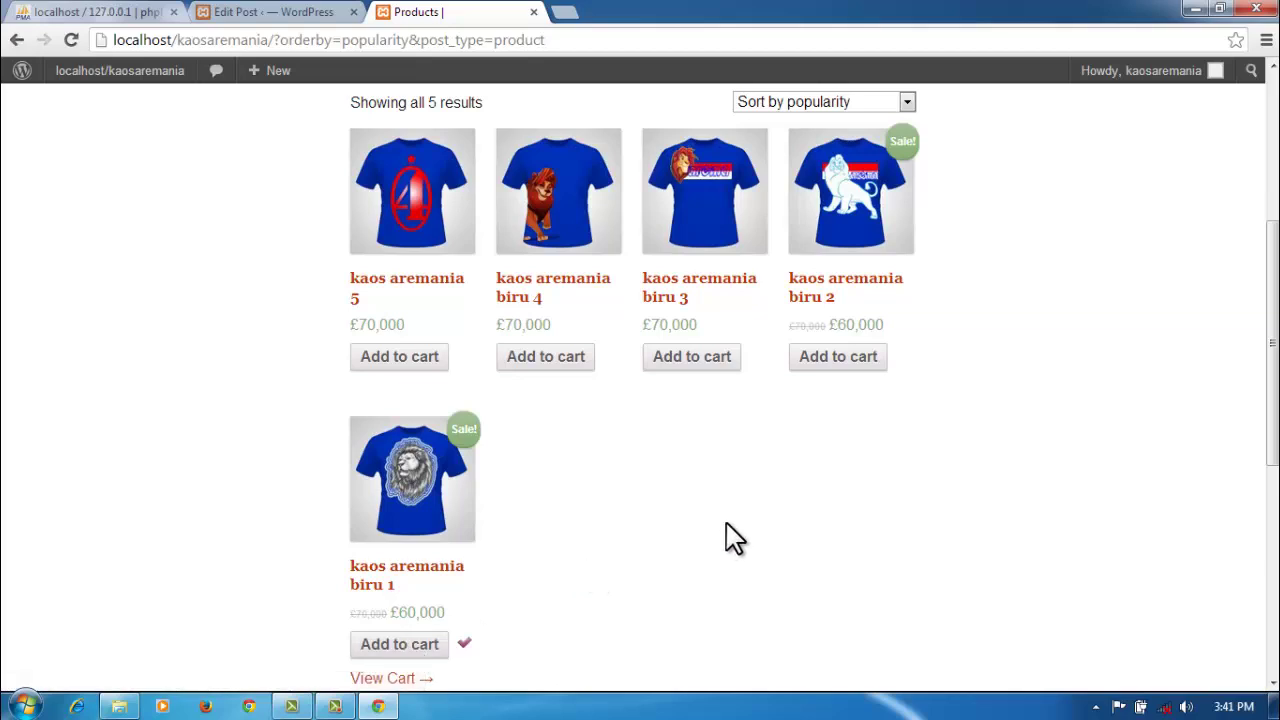
{"action": "scroll", "coordinate": [726, 535], "scroll_direction": "down", "scroll_amount": 2}
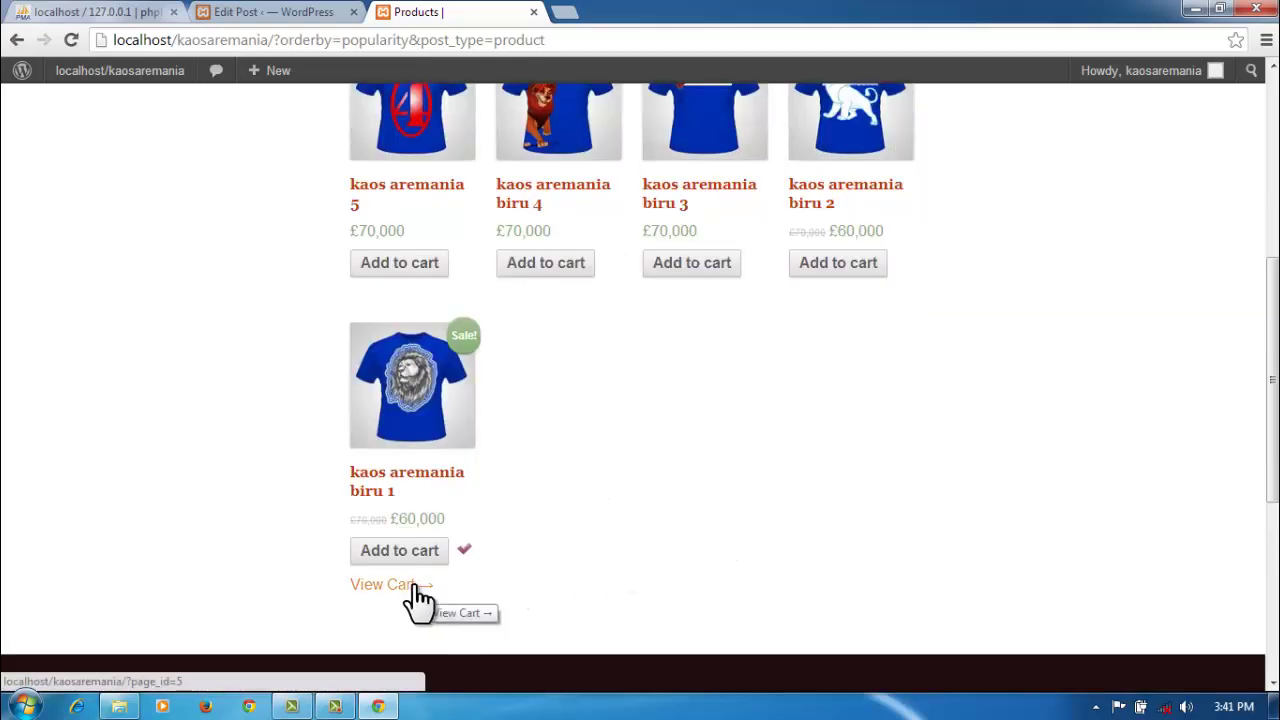
{"action": "left_click", "coordinate": [830, 265]}
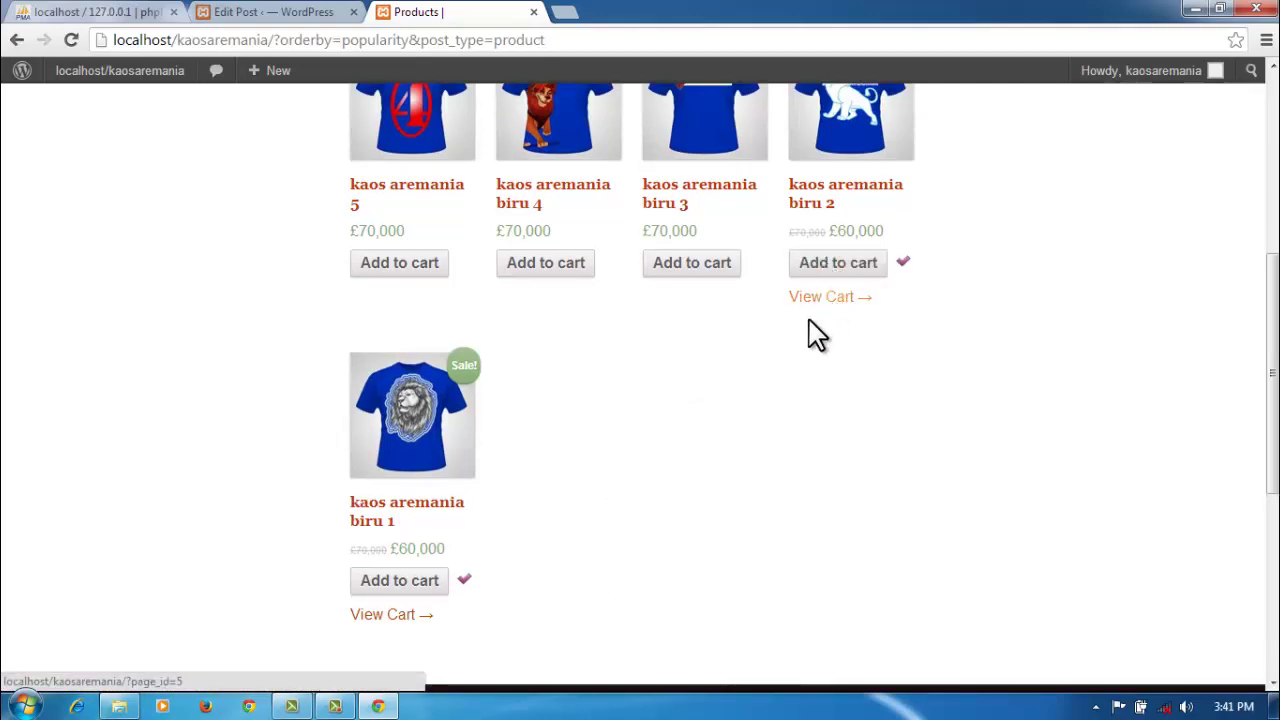
{"action": "scroll", "coordinate": [731, 437], "scroll_direction": "up", "scroll_amount": 4}
{"action": "scroll", "coordinate": [731, 437], "scroll_direction": "up", "scroll_amount": 1}
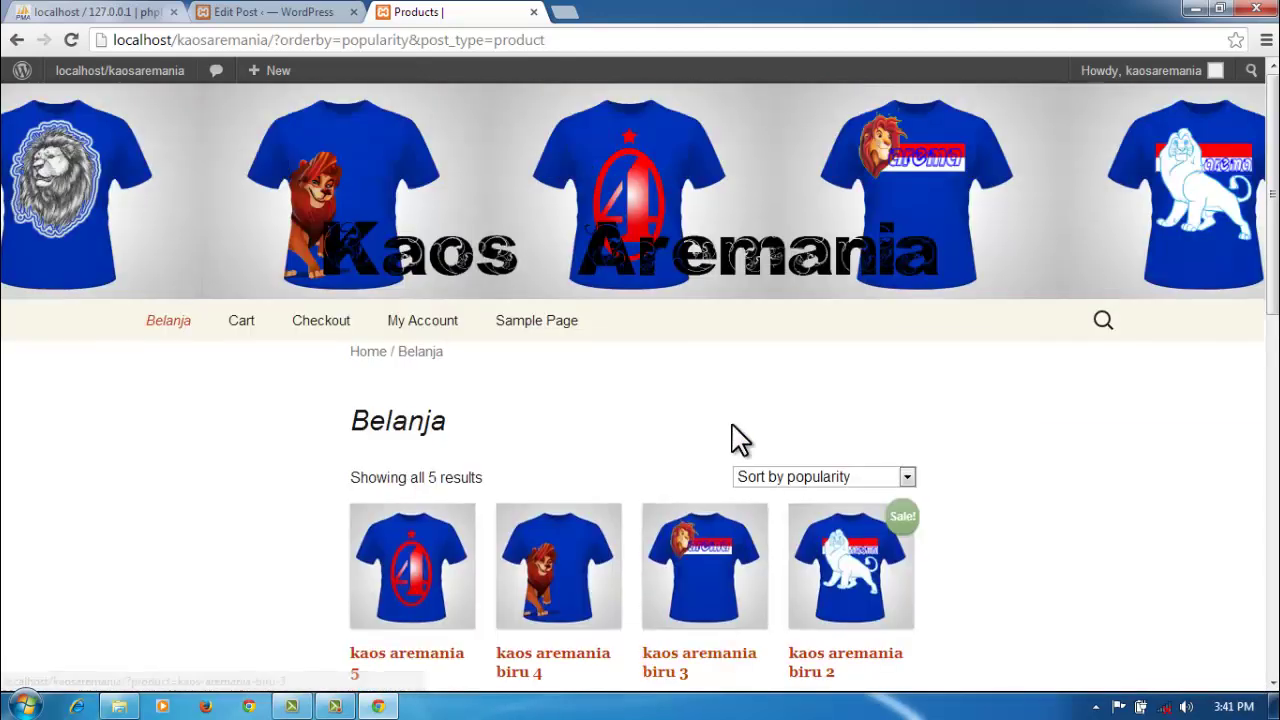
Step: In the cart, change the quantities to 5 for biru 1 and 4 for biru 2
{"action": "left_click", "coordinate": [241, 322]}
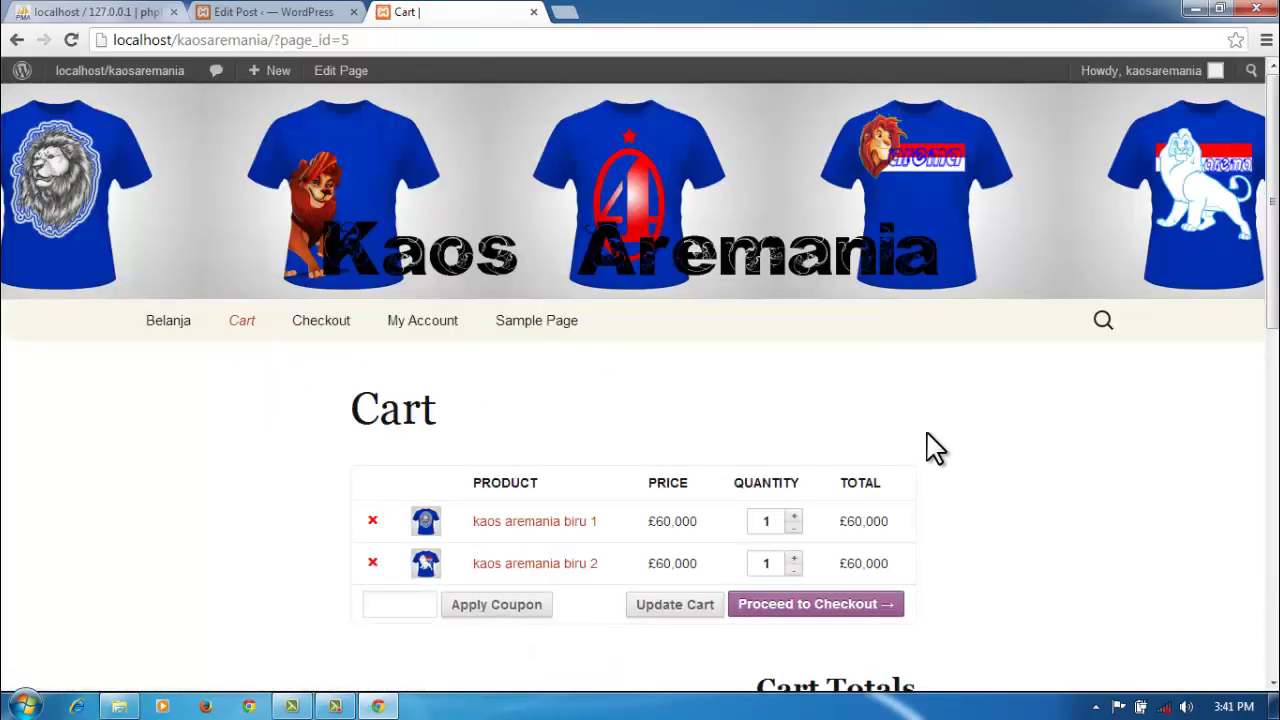
{"action": "double_click", "coordinate": [770, 521]}
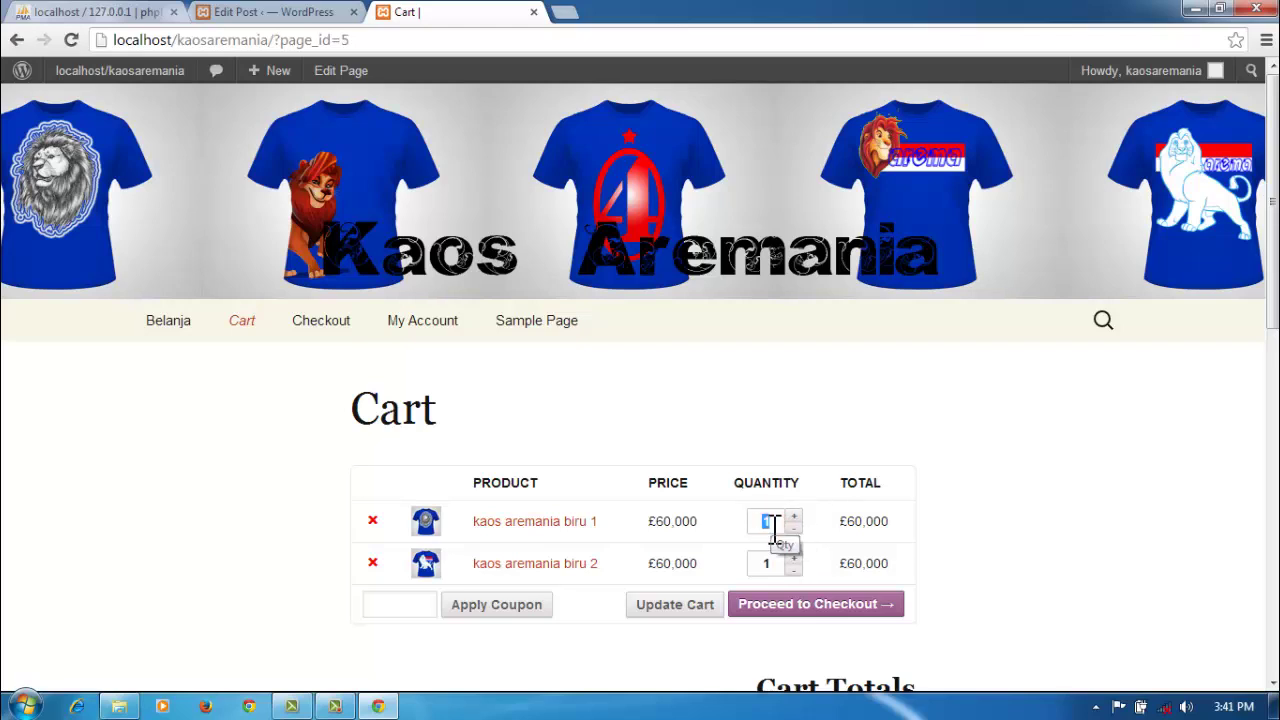
{"action": "type", "text": "5"}
{"action": "double_click", "coordinate": [768, 563]}
{"action": "key", "text": "BackSpace"}
{"action": "type", "text": "4"}
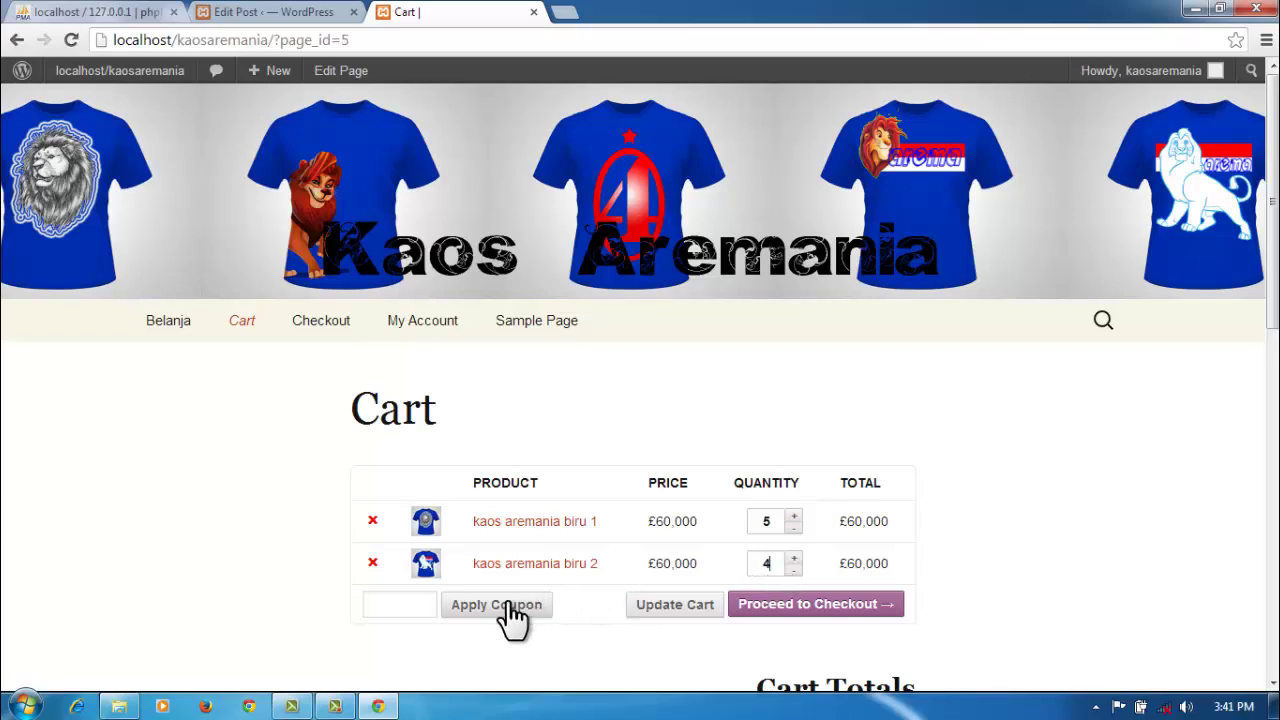
{"action": "left_click", "coordinate": [694, 601]}
{"action": "left_click", "coordinate": [694, 605]}
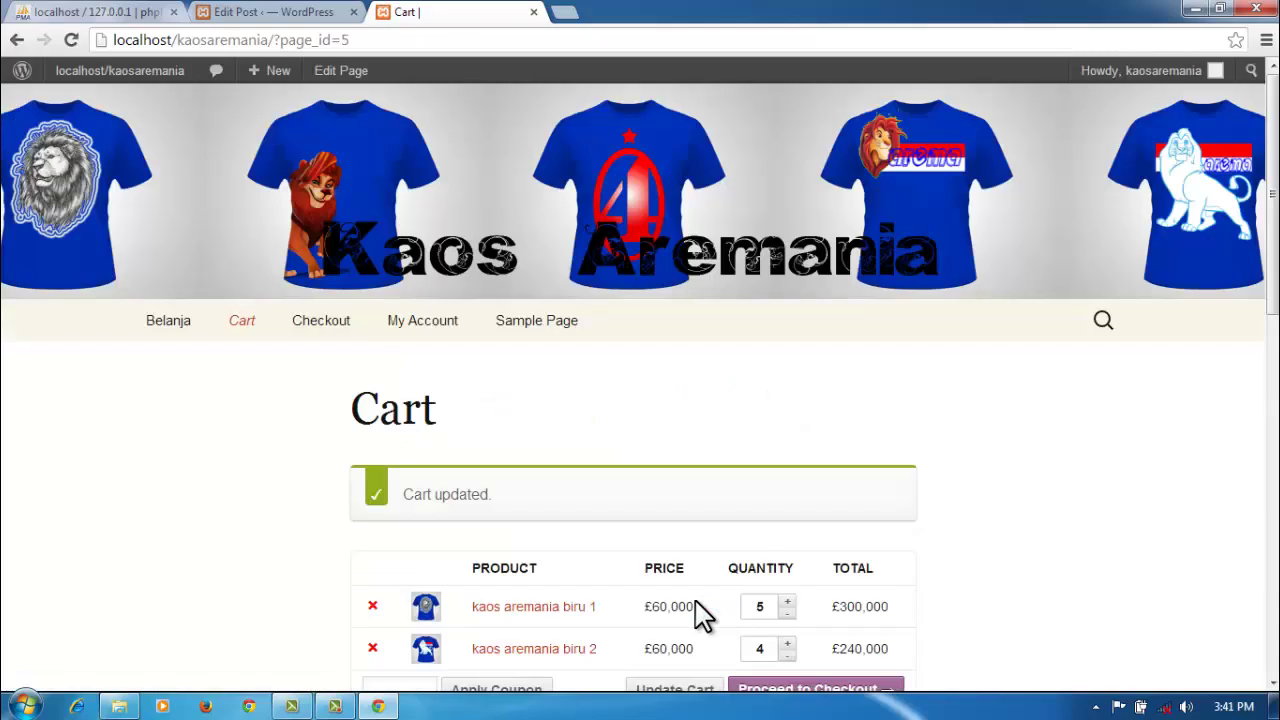
Step: Check Cart Totals: £540,000 subtotal and total with free shipping
{"action": "scroll", "coordinate": [700, 612], "scroll_direction": "down", "scroll_amount": 2}
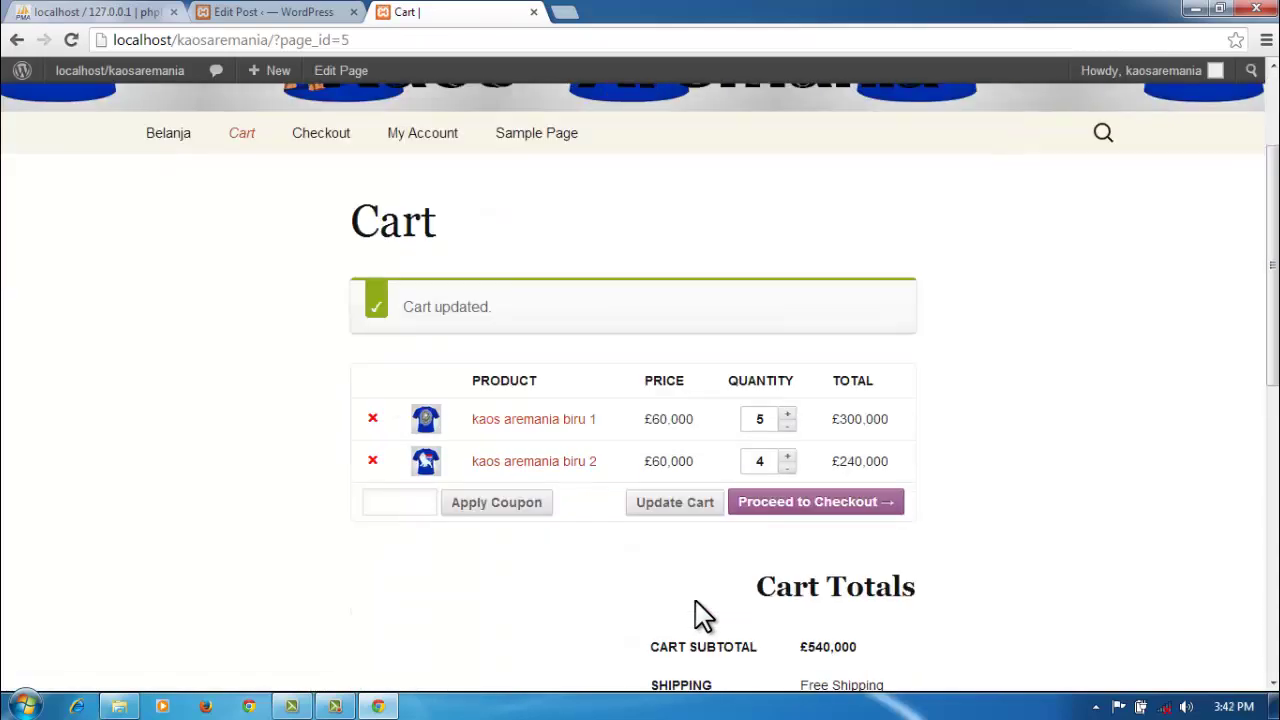
{"action": "scroll", "coordinate": [703, 615], "scroll_direction": "down", "scroll_amount": 1}
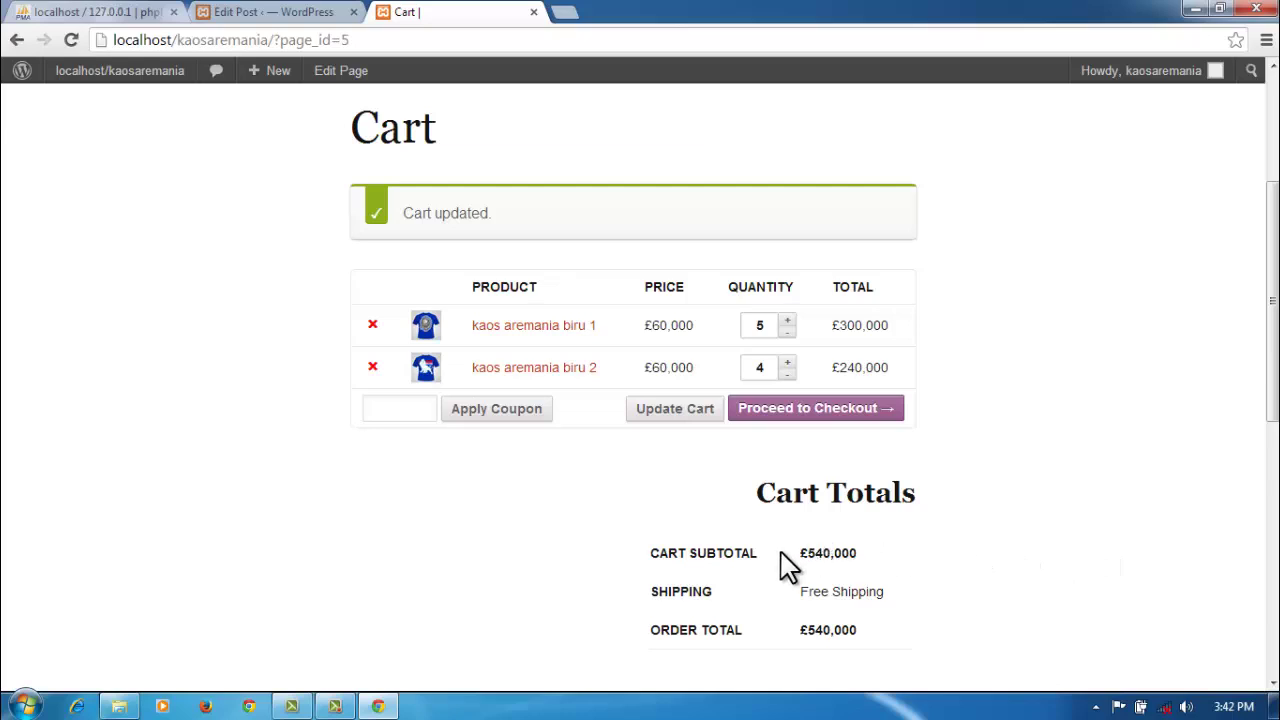
{"action": "scroll", "coordinate": [783, 556], "scroll_direction": "down", "scroll_amount": 1}
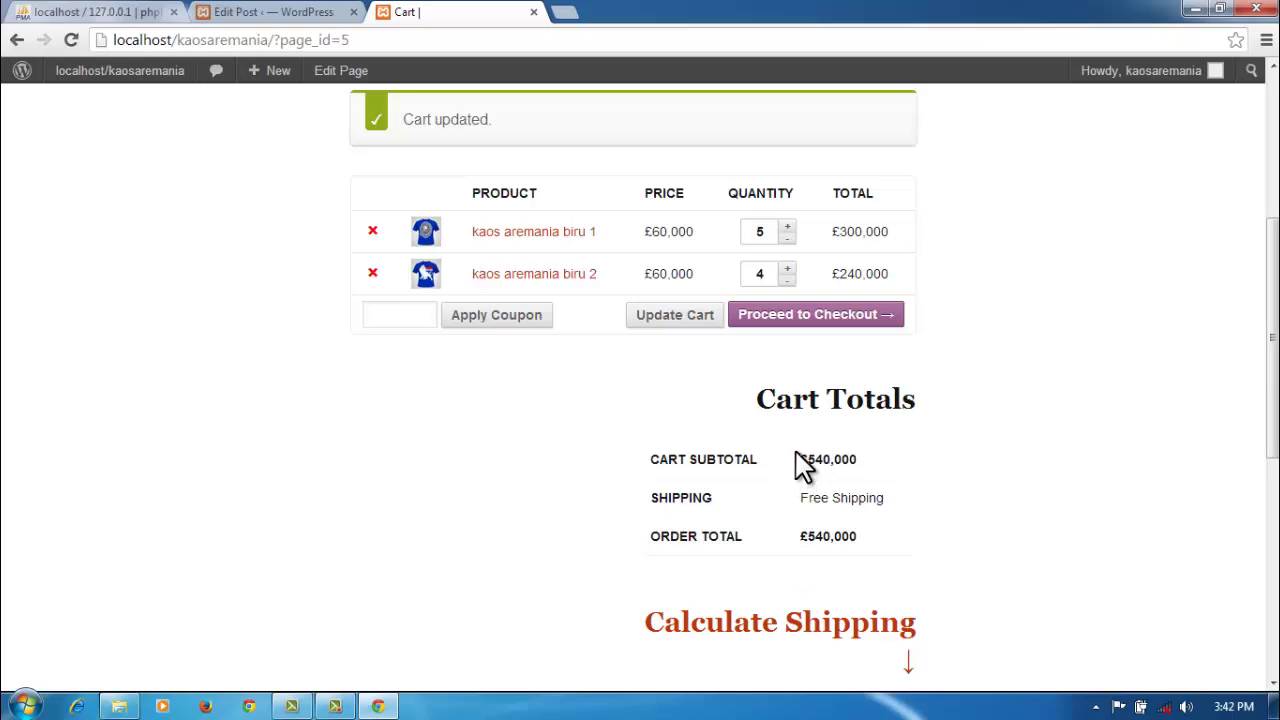
{"action": "left_click_drag", "start_coordinate": [803, 455], "coordinate": [875, 461]}
{"action": "left_click_drag", "start_coordinate": [805, 537], "coordinate": [862, 542]}
{"action": "scroll", "coordinate": [950, 540], "scroll_direction": "down", "scroll_amount": 1}
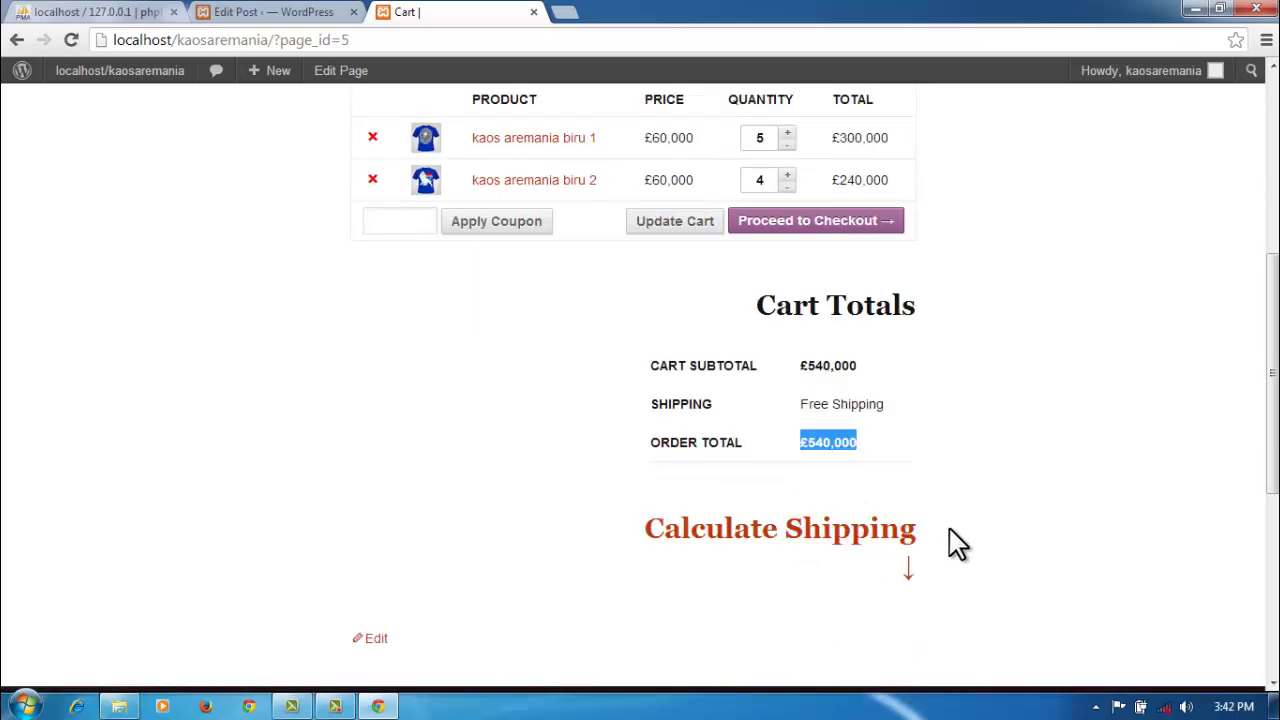
Step: In the cart's shipping calculator, choose Indonesia as the country and Jawa Timur as the province
{"action": "left_click", "coordinate": [878, 530]}
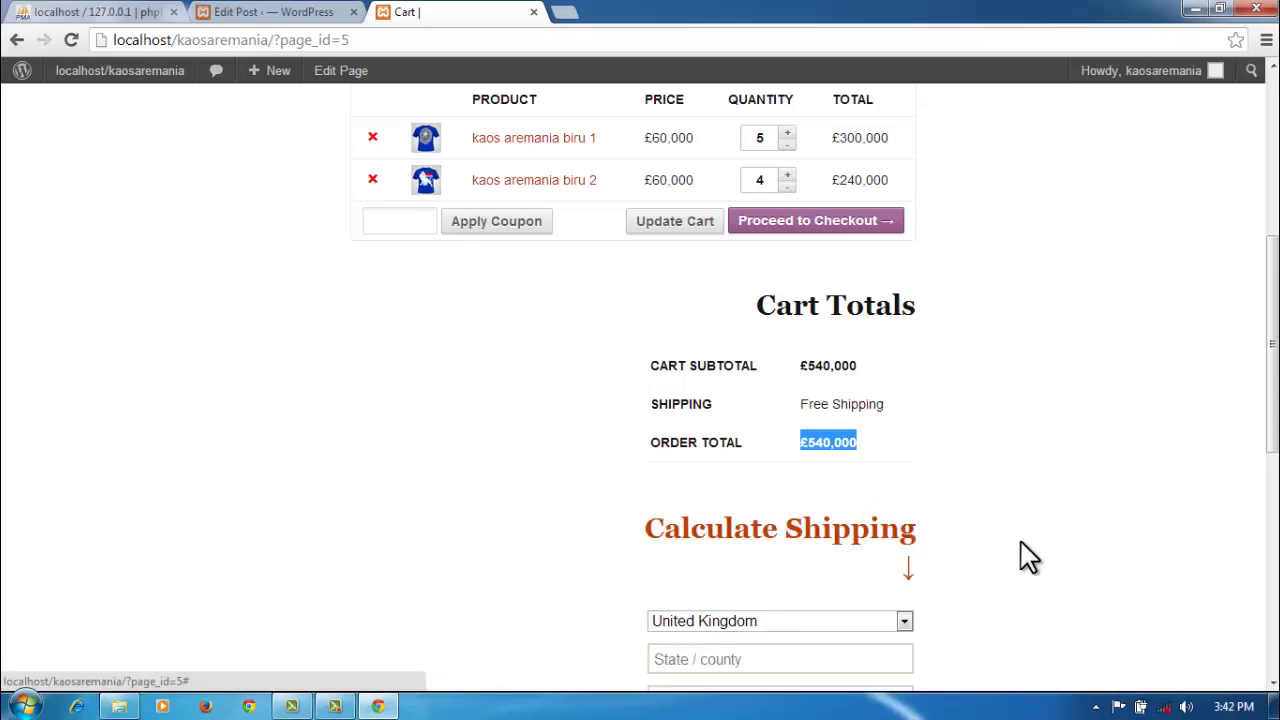
{"action": "scroll", "coordinate": [1030, 550], "scroll_direction": "down", "scroll_amount": 1}
{"action": "scroll", "coordinate": [1030, 553], "scroll_direction": "down", "scroll_amount": 1}
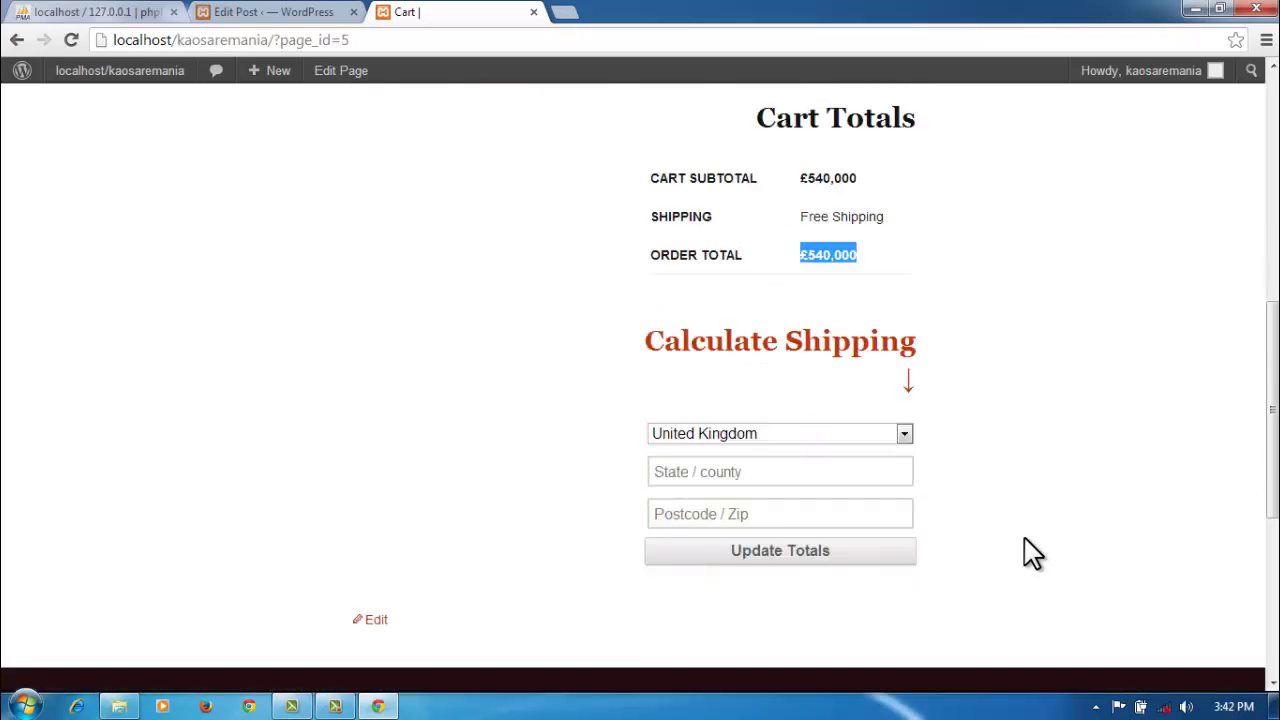
{"action": "left_click", "coordinate": [904, 434]}
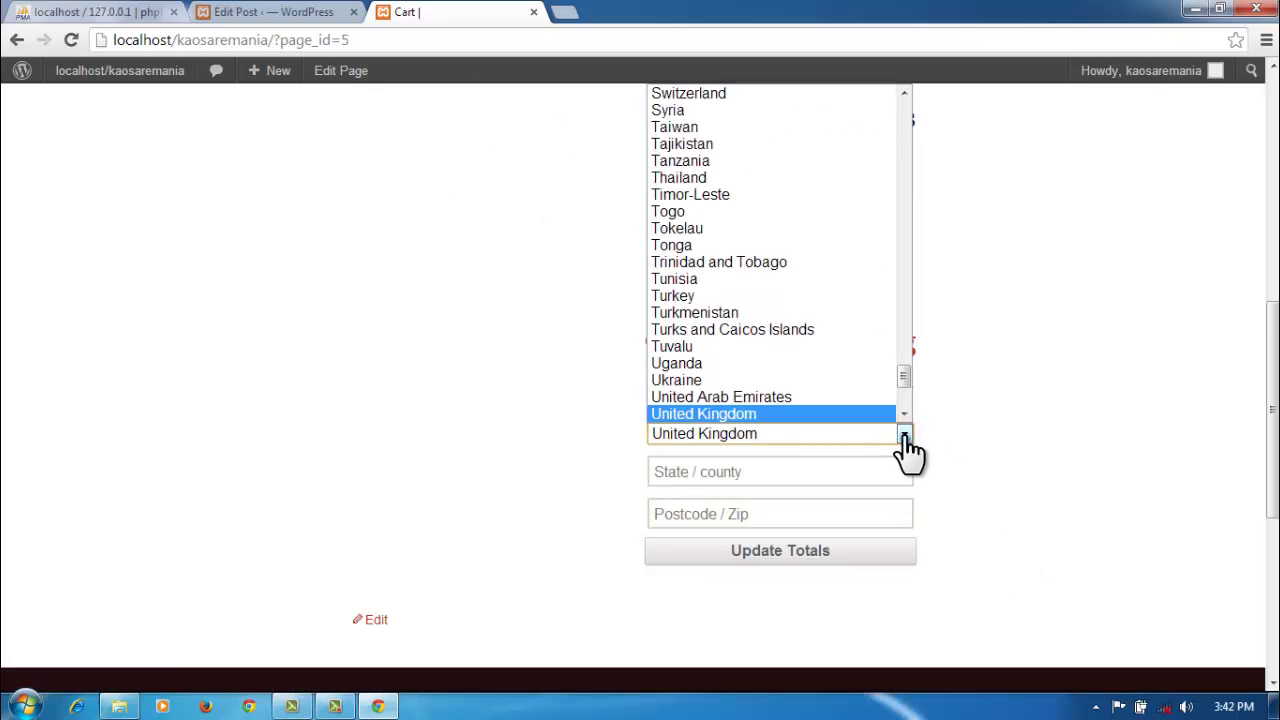
{"action": "key", "text": "i"}
{"action": "key", "text": "n"}
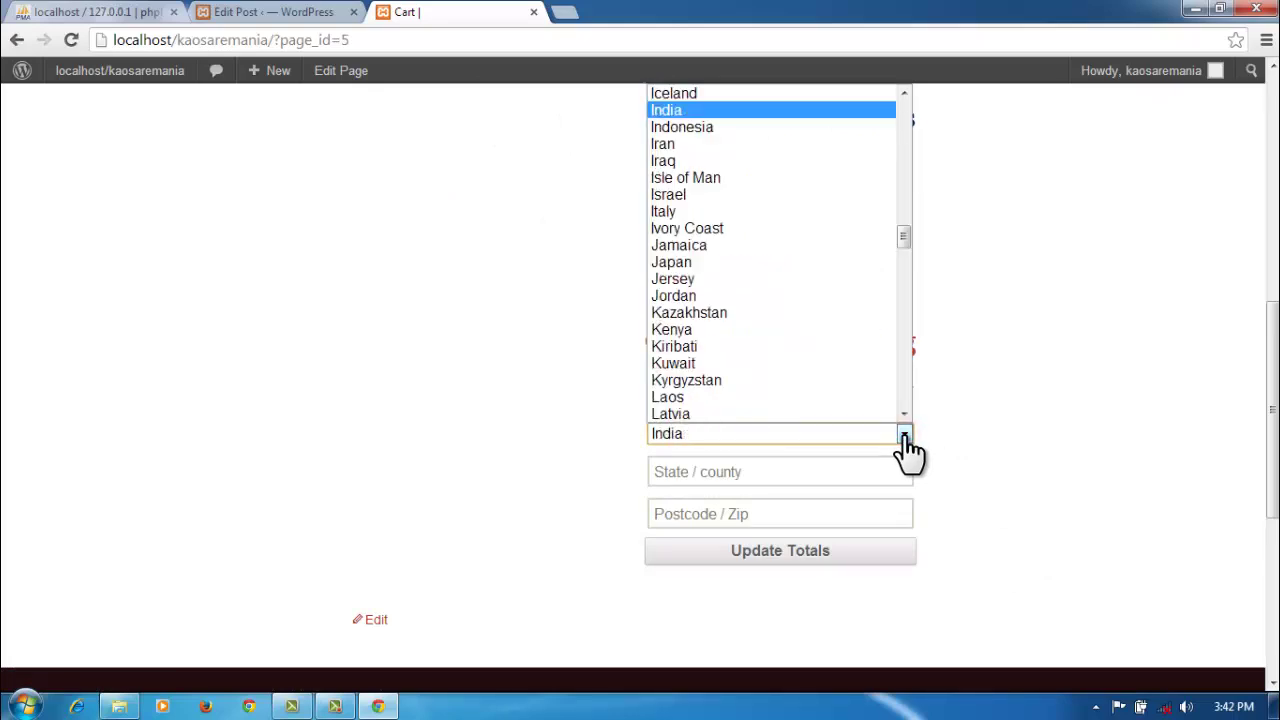
{"action": "left_click", "coordinate": [774, 128]}
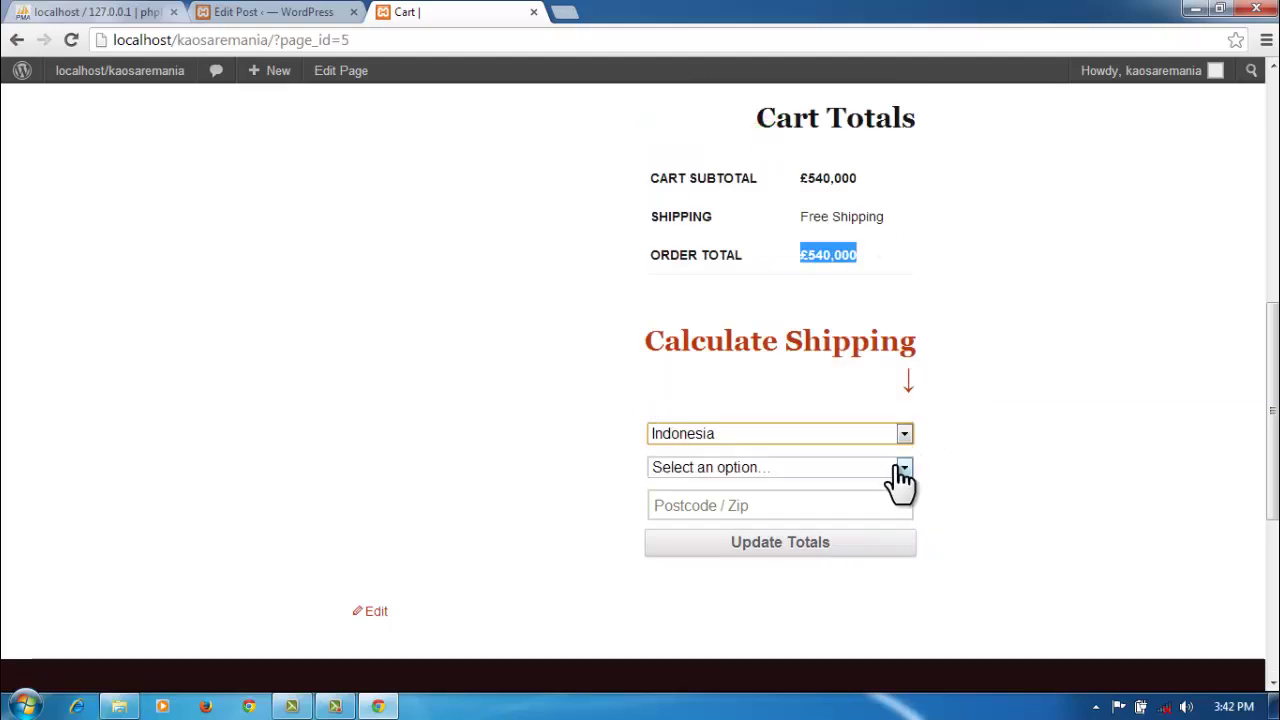
{"action": "left_click", "coordinate": [900, 468]}
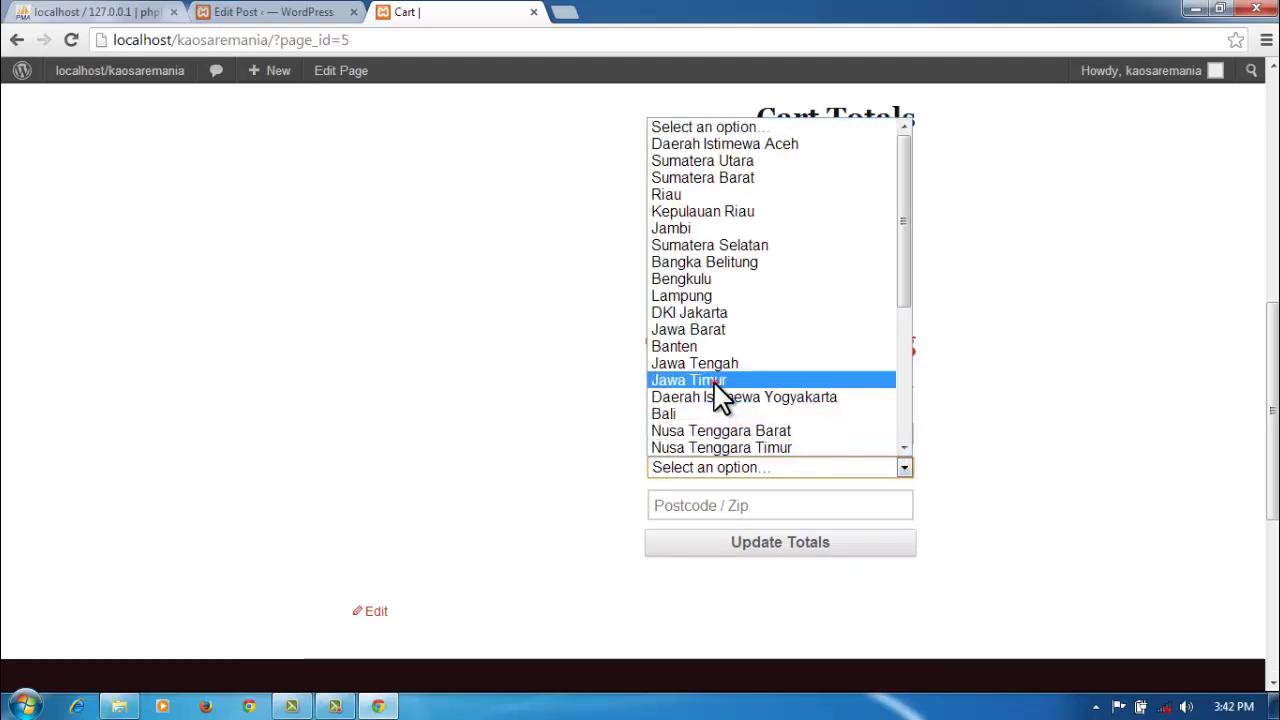
{"action": "left_click", "coordinate": [714, 382]}
Step: Enter postcode 600000 and update the cart totals
{"action": "left_click", "coordinate": [864, 510]}
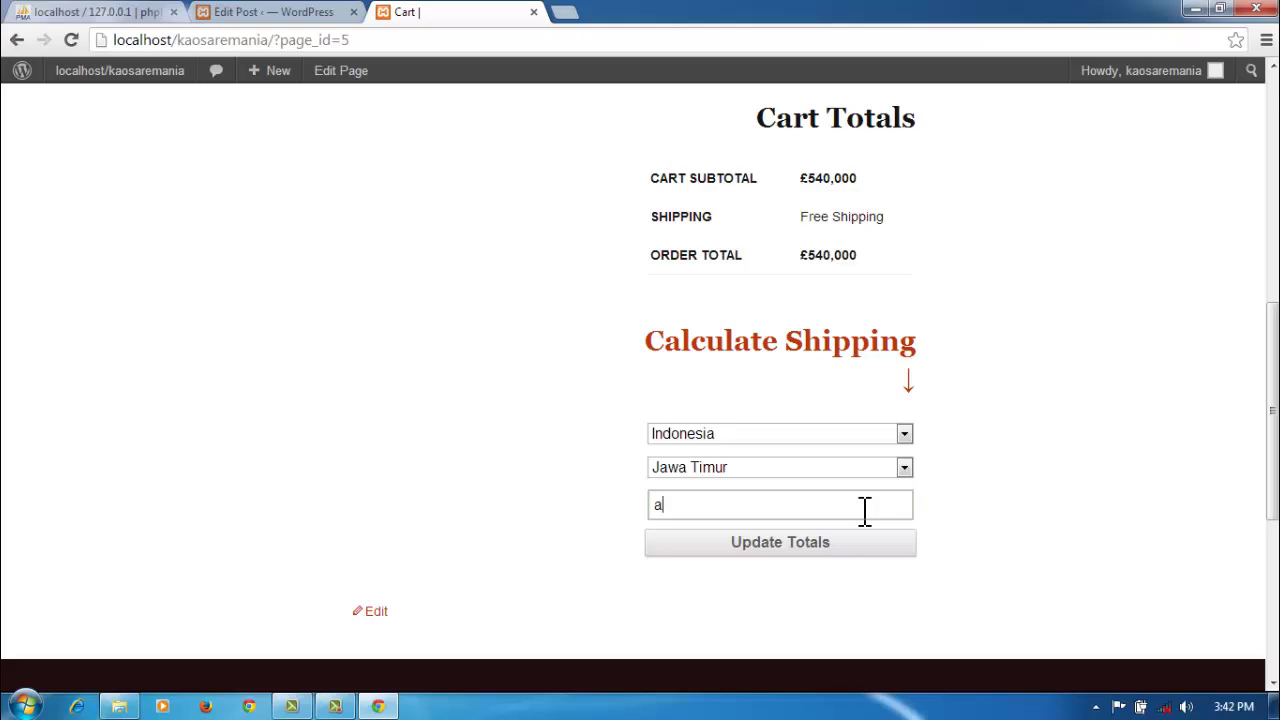
{"action": "key", "text": "BackSpace"}
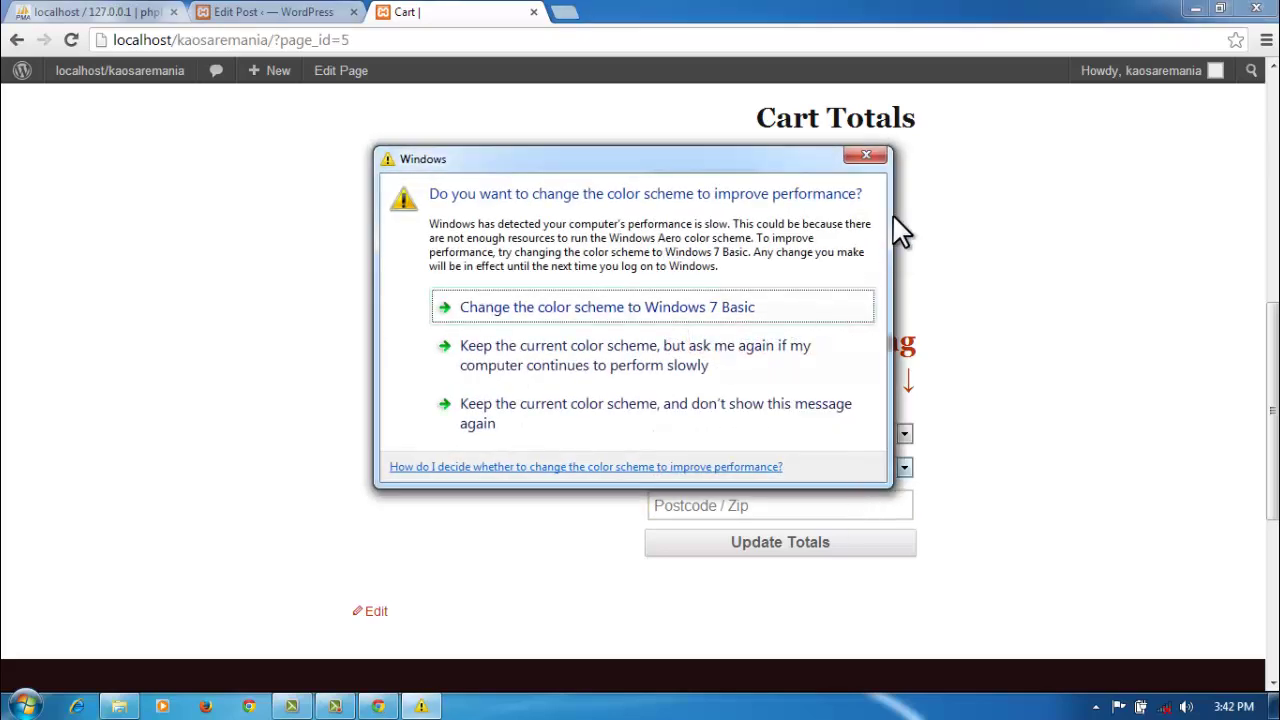
{"action": "left_click", "coordinate": [870, 155]}
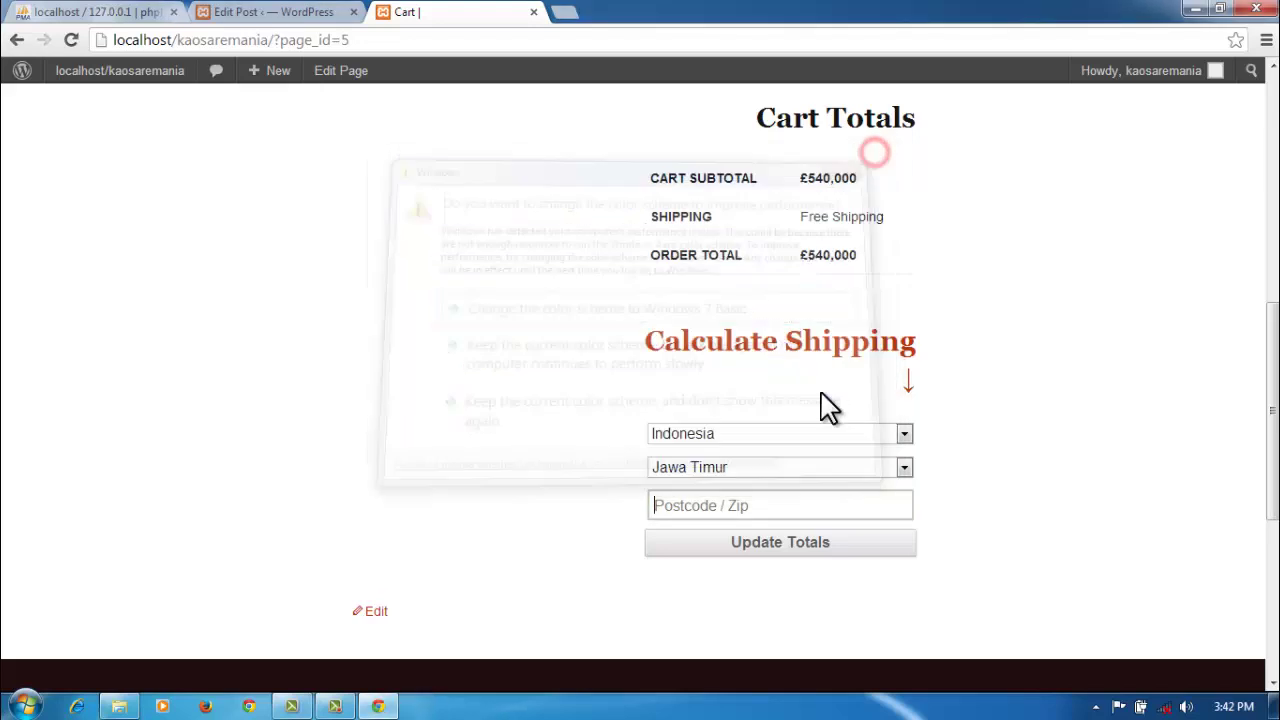
{"action": "left_click", "coordinate": [745, 505]}
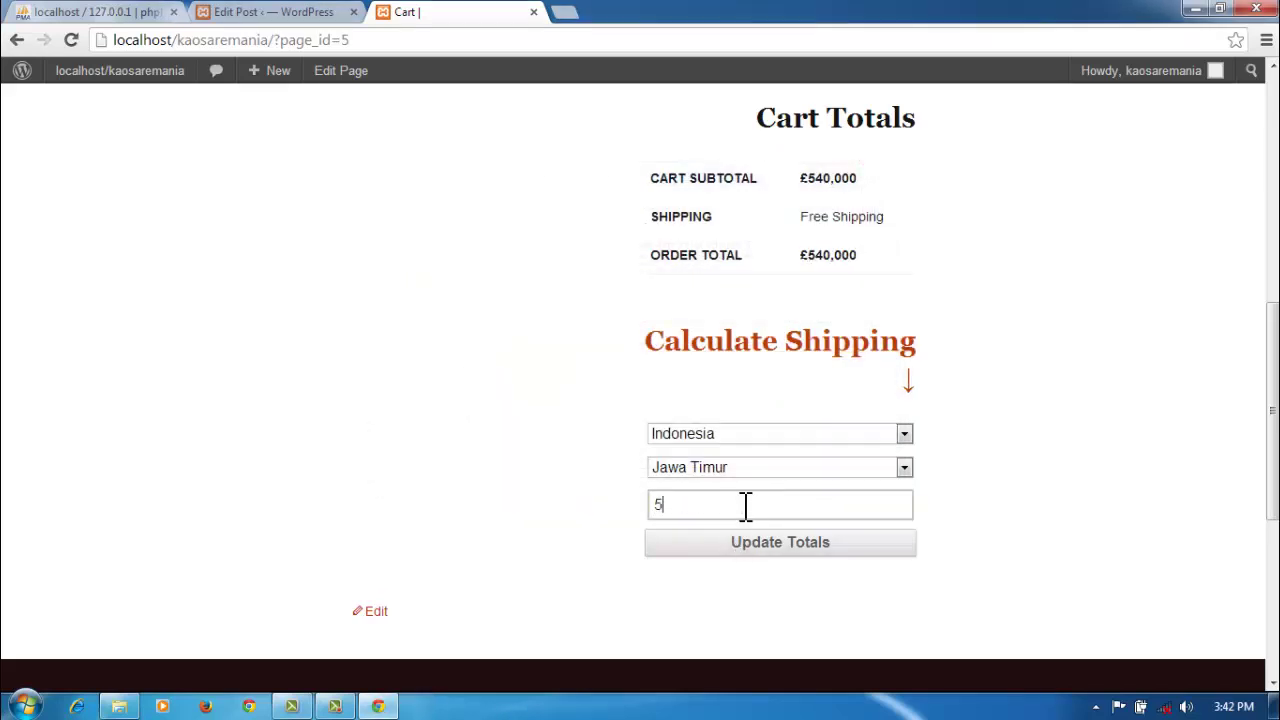
{"action": "type", "text": "5"}
{"action": "key", "text": "BackSpace"}
{"action": "type", "text": "600000"}
{"action": "left_click", "coordinate": [778, 545]}
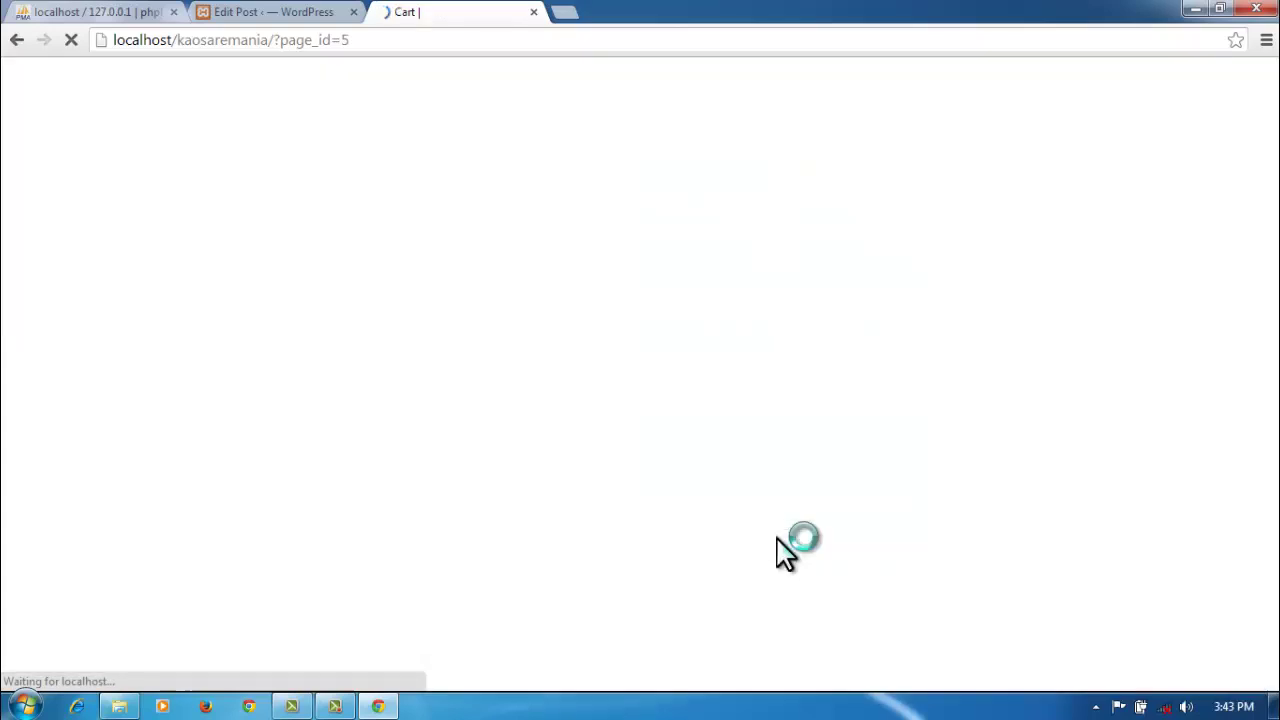
Step: Reopen the shipping calculator to confirm the saved address, with shipping free and total £540,000
{"action": "scroll", "coordinate": [963, 550], "scroll_direction": "down", "scroll_amount": 3}
{"action": "scroll", "coordinate": [963, 550], "scroll_direction": "down", "scroll_amount": 4}
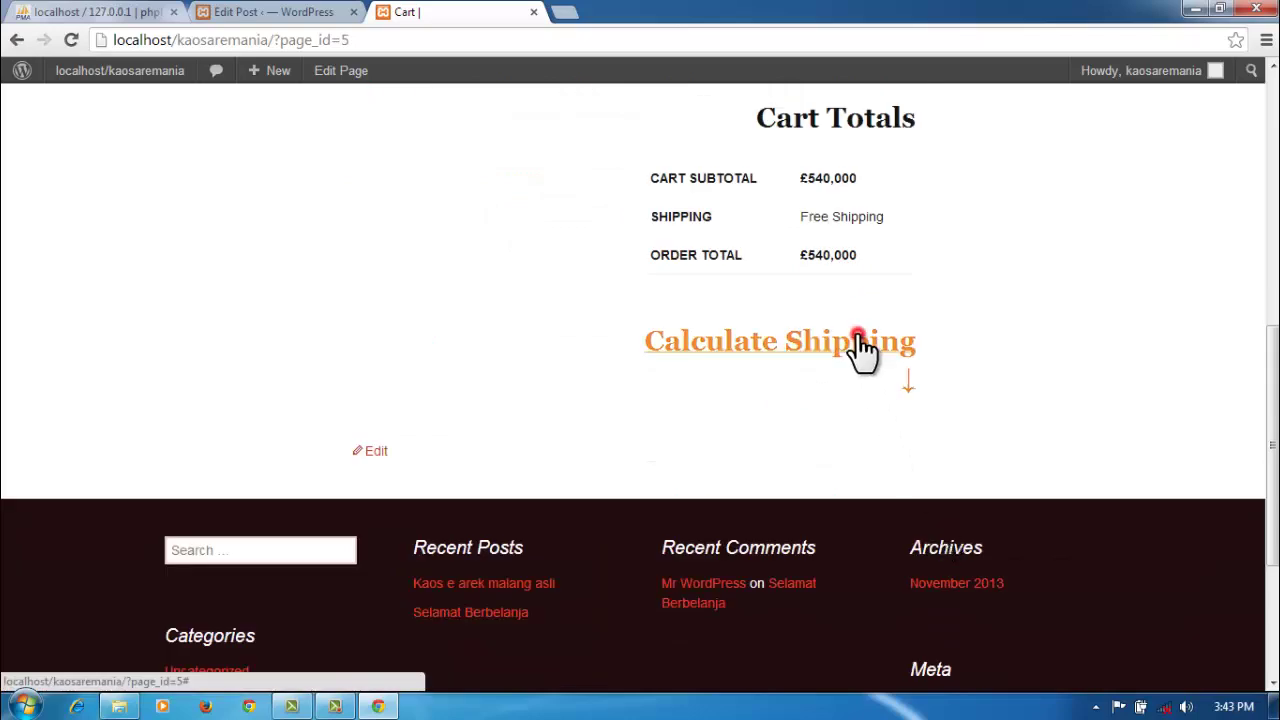
{"action": "left_click", "coordinate": [858, 348]}
{"action": "scroll", "coordinate": [1020, 490], "scroll_direction": "up", "scroll_amount": 4}
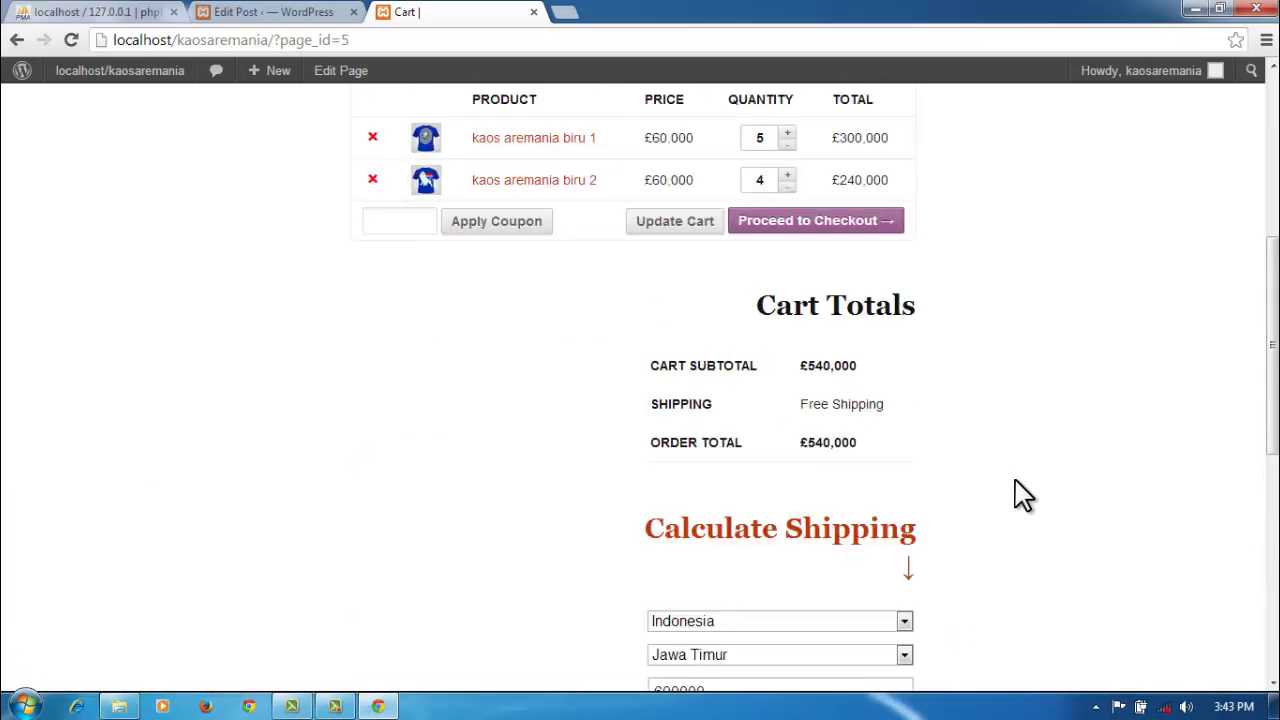
{"action": "scroll", "coordinate": [1020, 493], "scroll_direction": "up", "scroll_amount": 1}
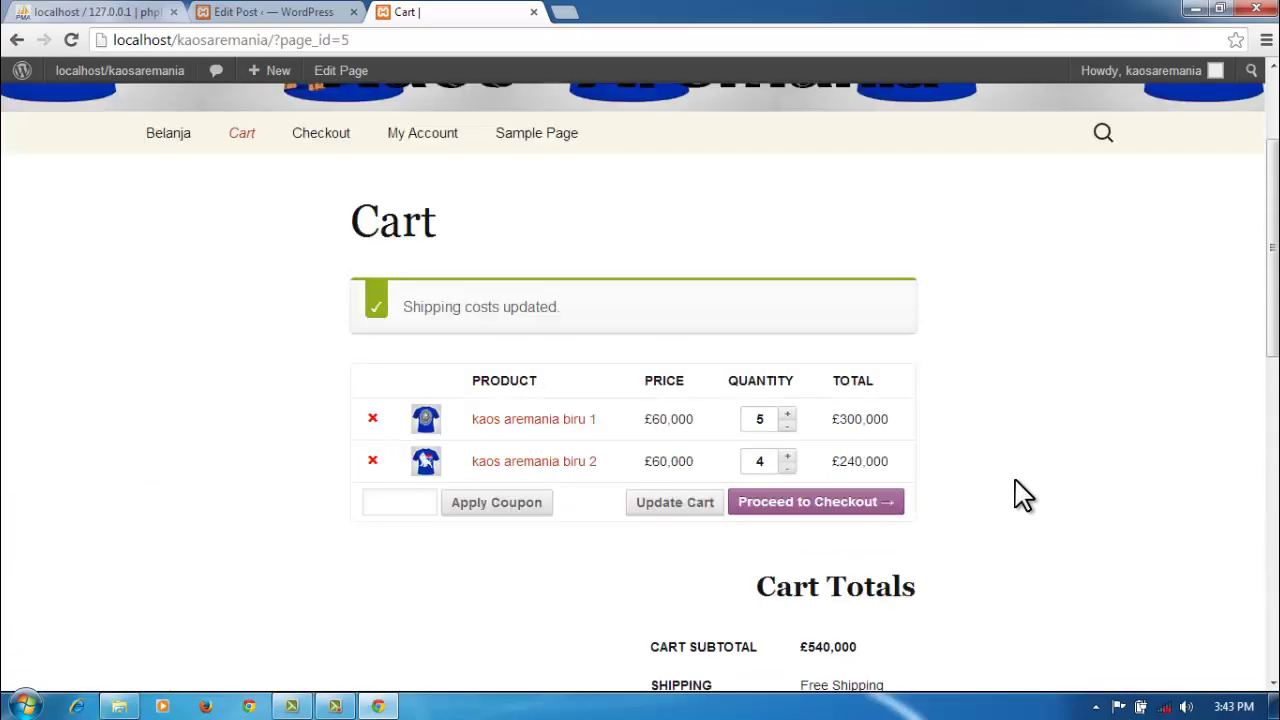
{"action": "scroll", "coordinate": [1020, 493], "scroll_direction": "down", "scroll_amount": 1}
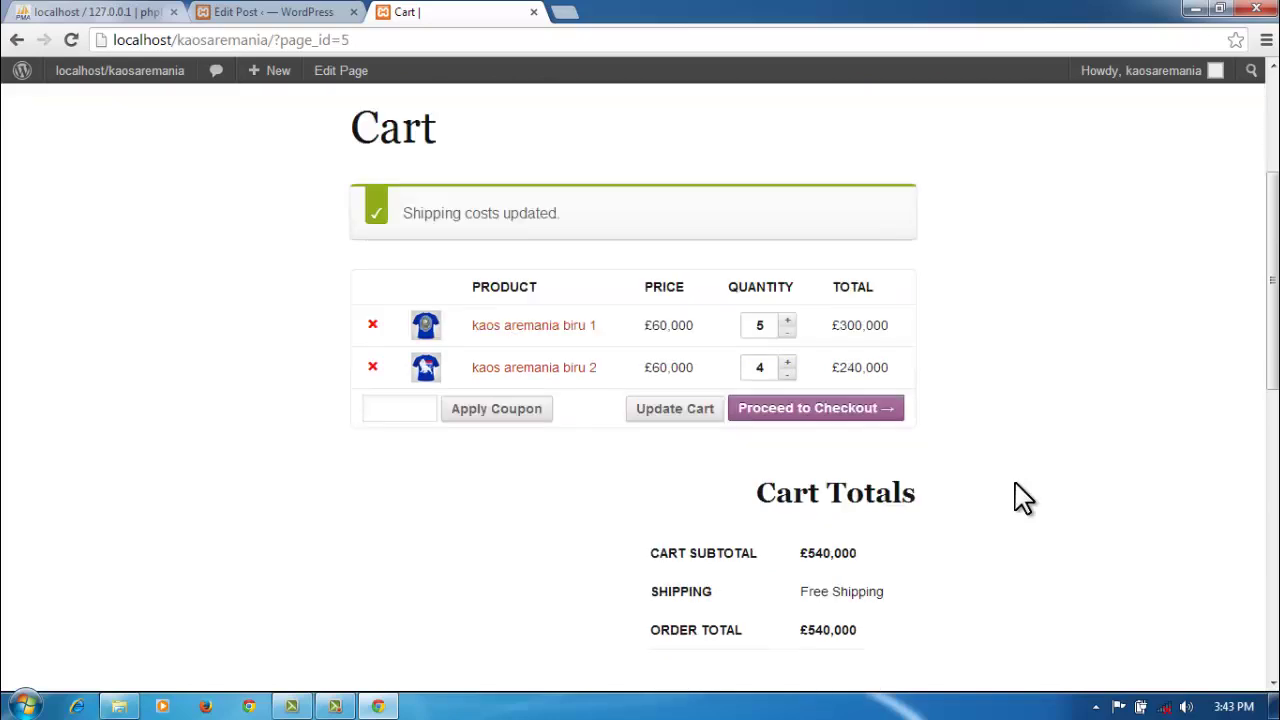
{"action": "scroll", "coordinate": [1020, 500], "scroll_direction": "down", "scroll_amount": 3}
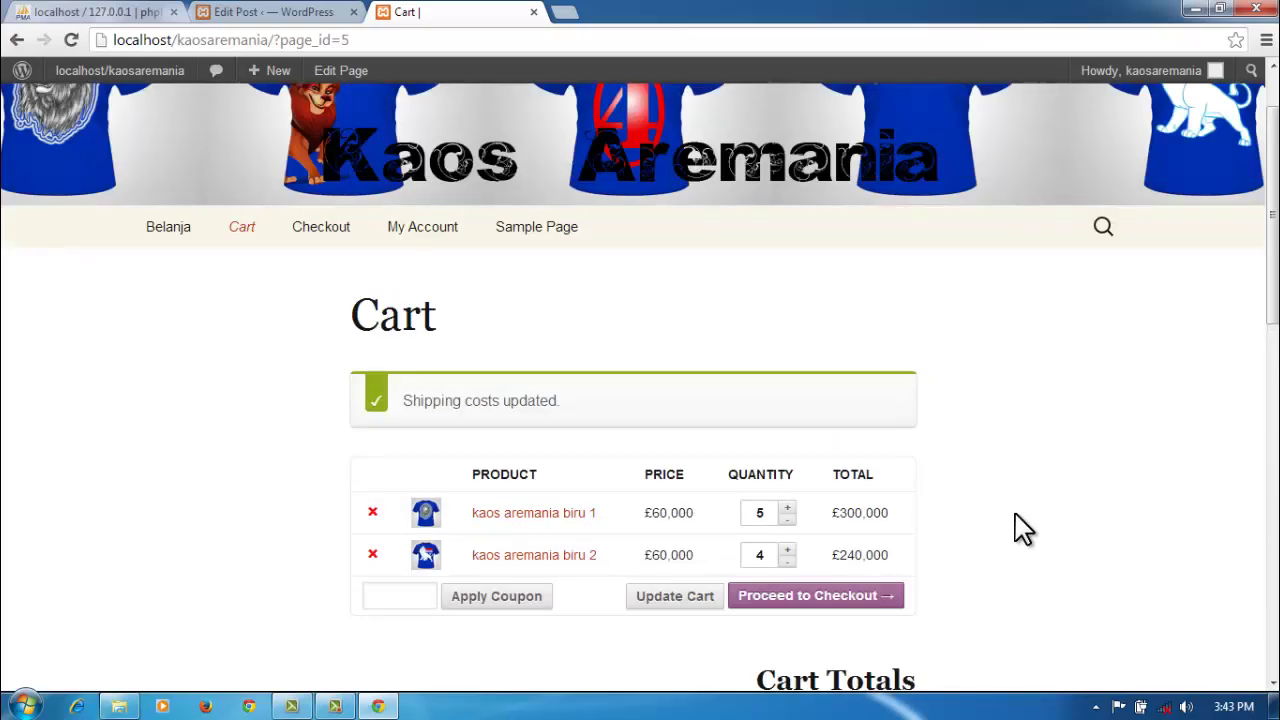
{"action": "scroll", "coordinate": [1020, 527], "scroll_direction": "down", "scroll_amount": 1}
Step: Return to the WordPress admin and open the Products list of five kaos aremania shirts
{"action": "left_click", "coordinate": [293, 14]}
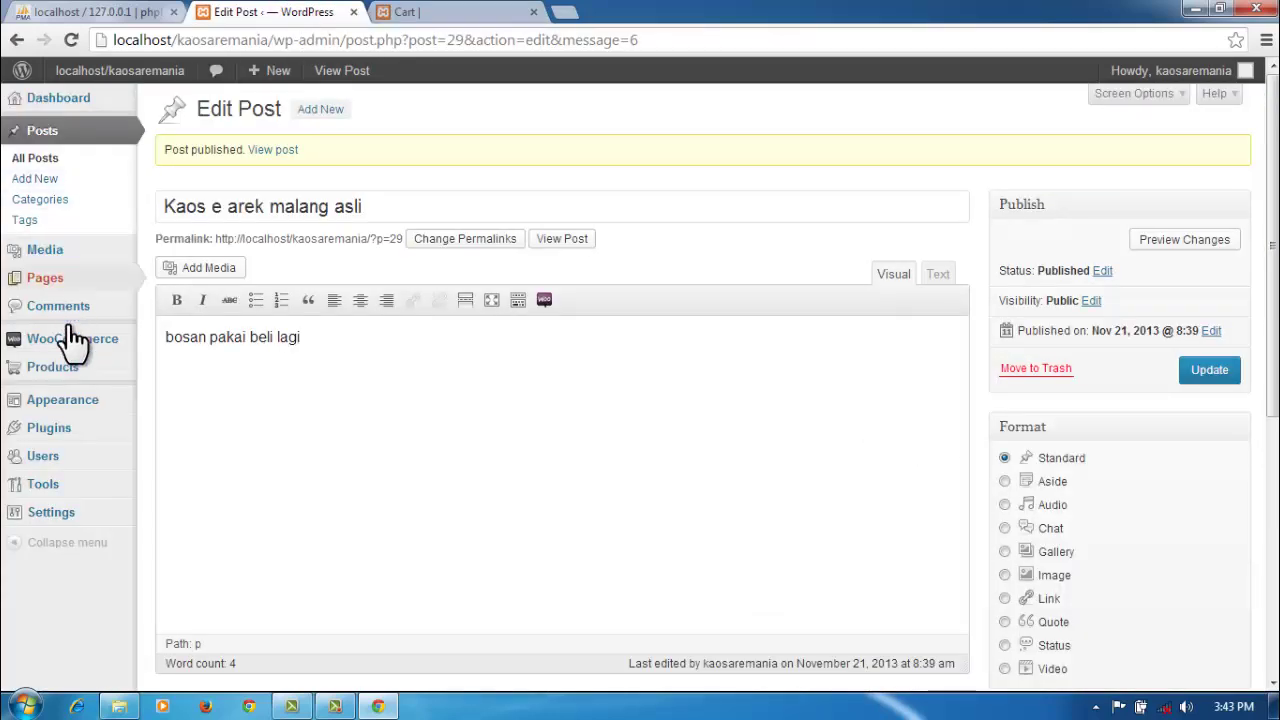
{"action": "left_click", "coordinate": [63, 370]}
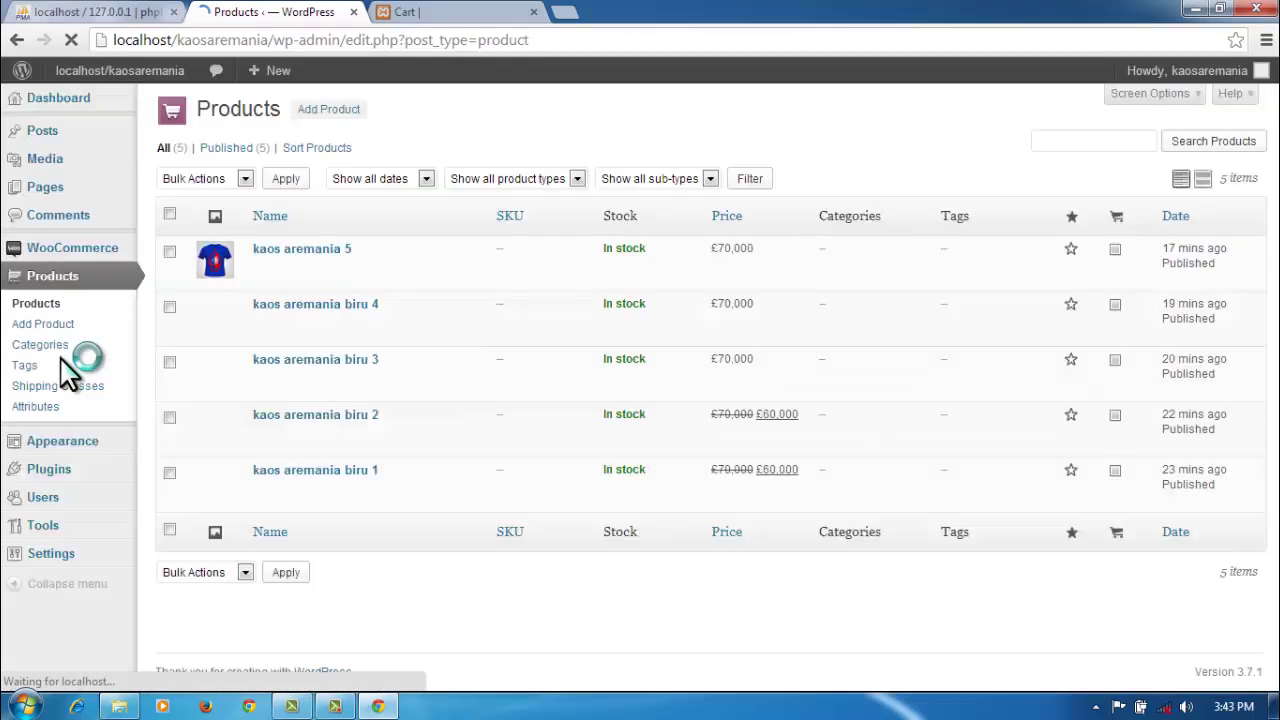
{"action": "mouse_move", "coordinate": [449, 364]}
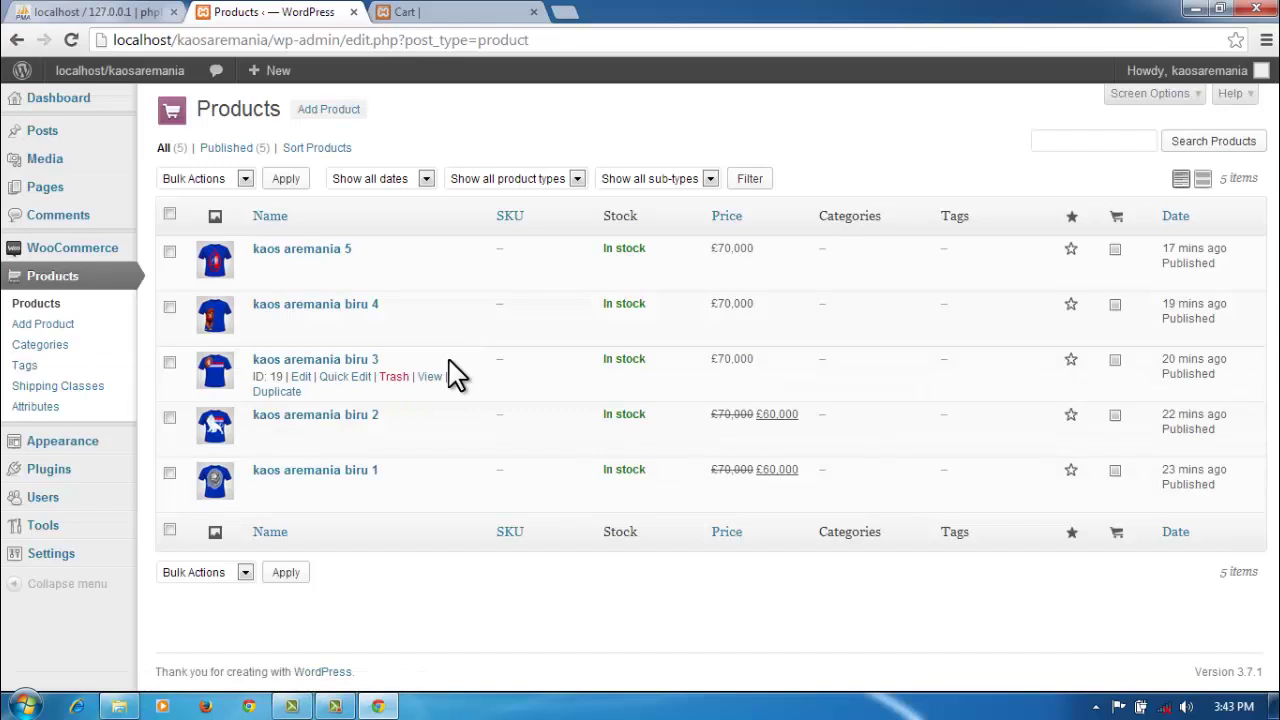
{"action": "mouse_move", "coordinate": [603, 455]}
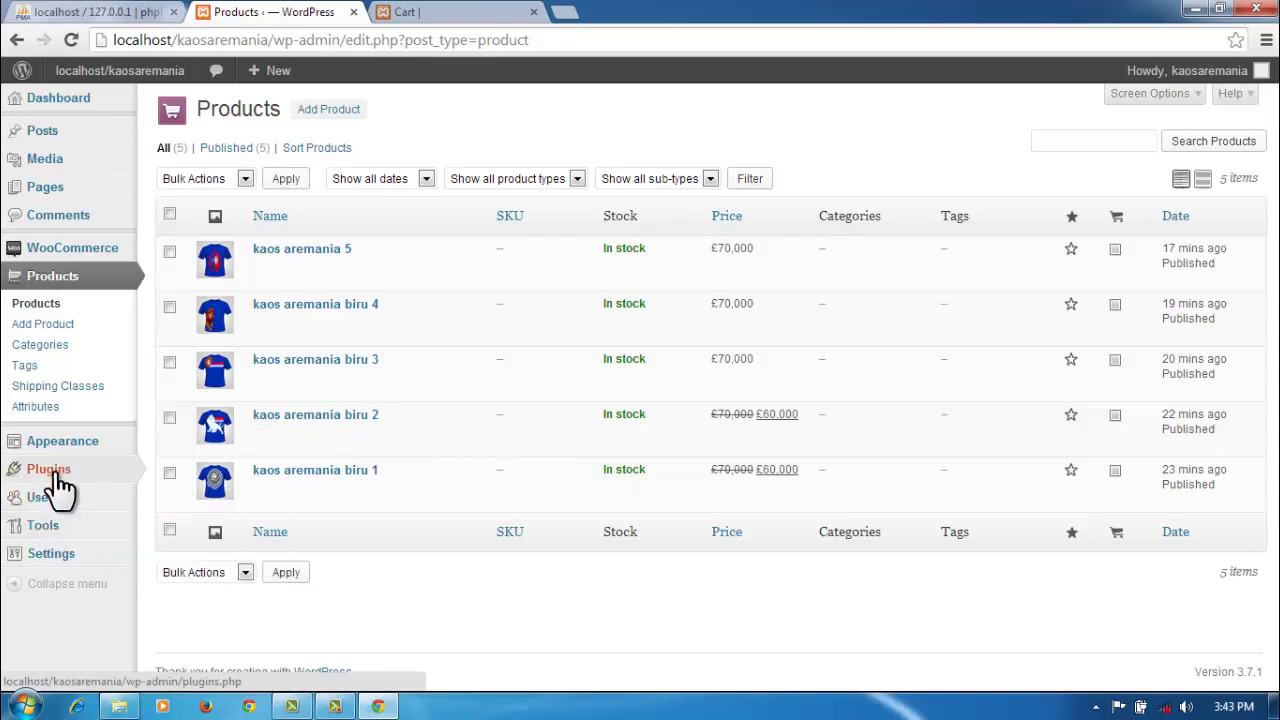
{"action": "mouse_move", "coordinate": [60, 458]}
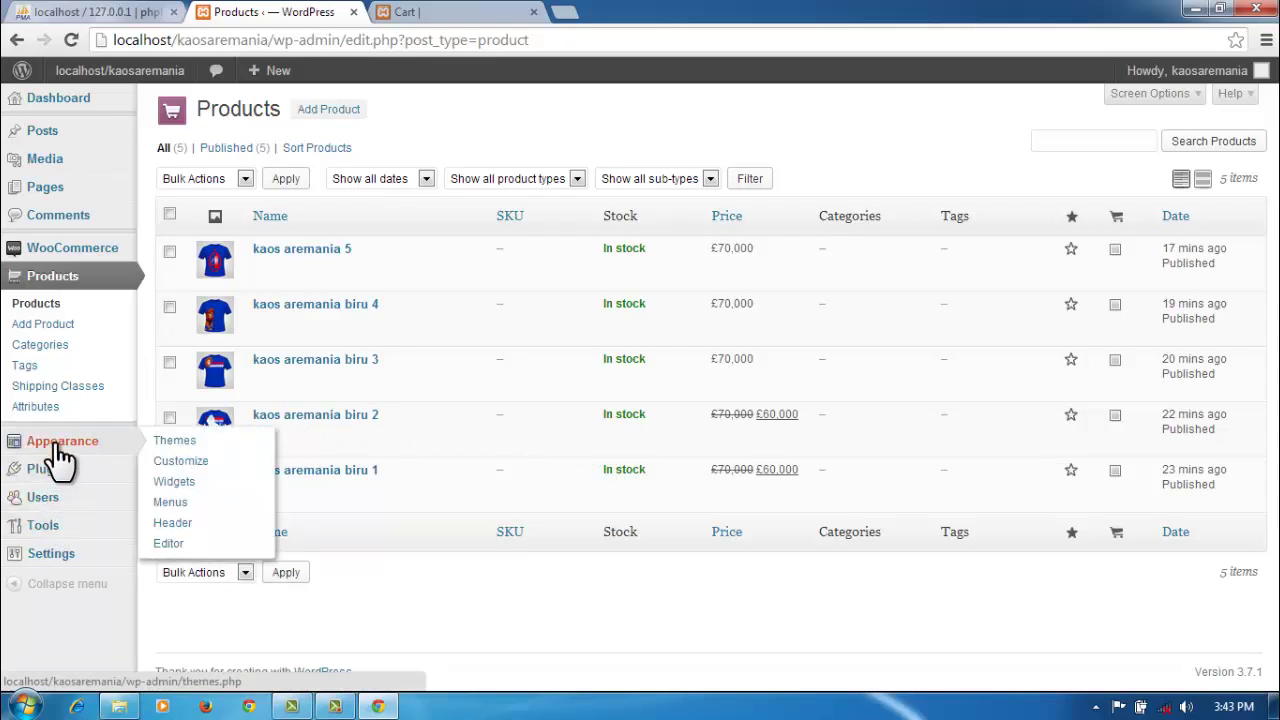
{"action": "mouse_move", "coordinate": [82, 259]}
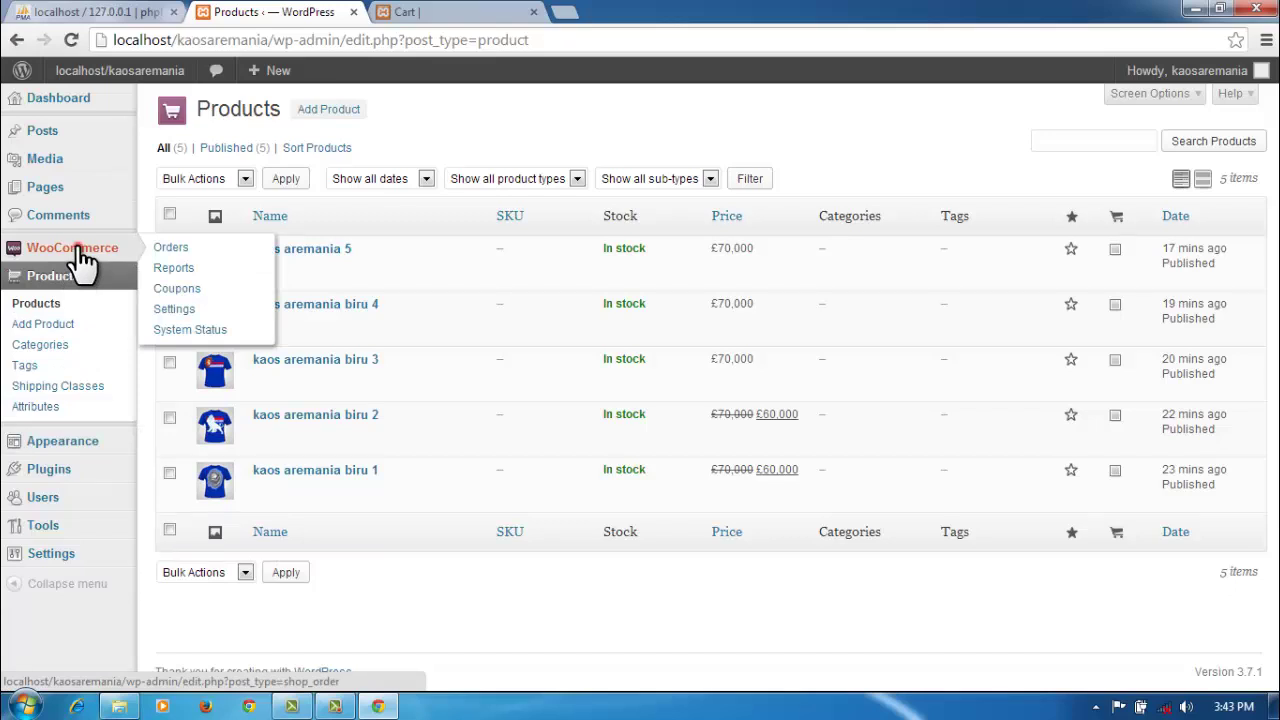
{"action": "left_click", "coordinate": [82, 259]}
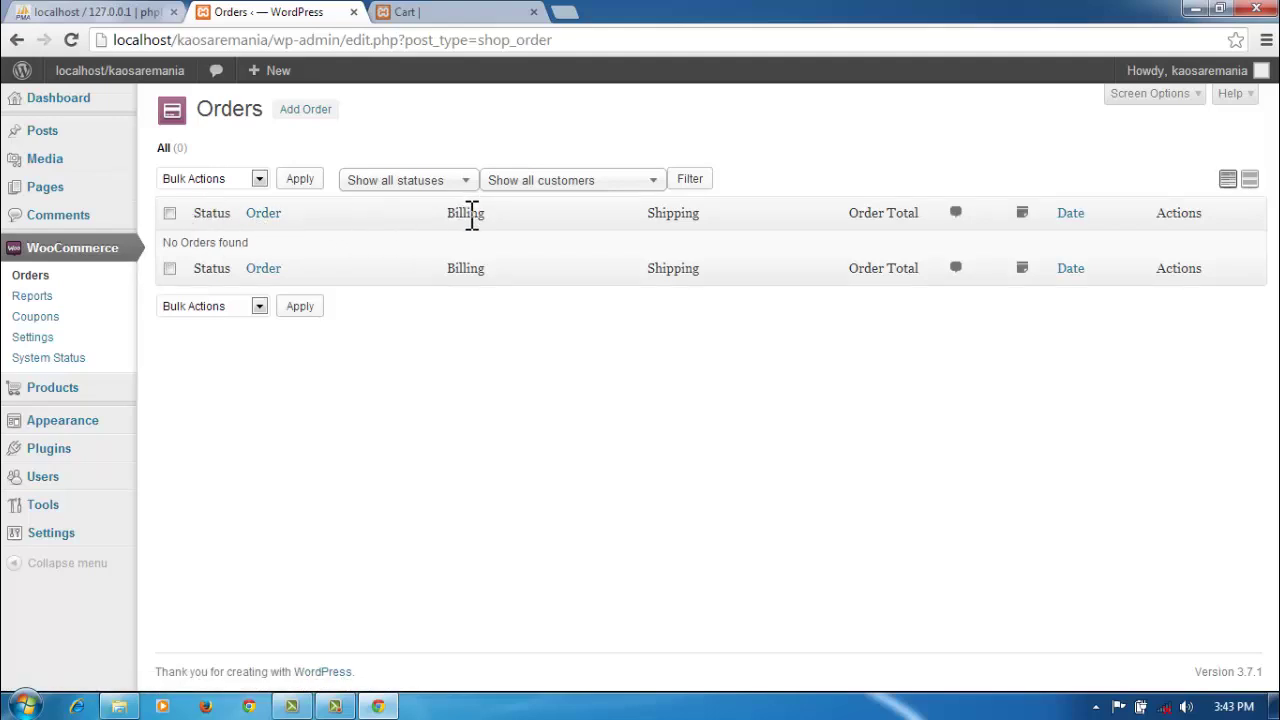
{"action": "left_click", "coordinate": [264, 270]}
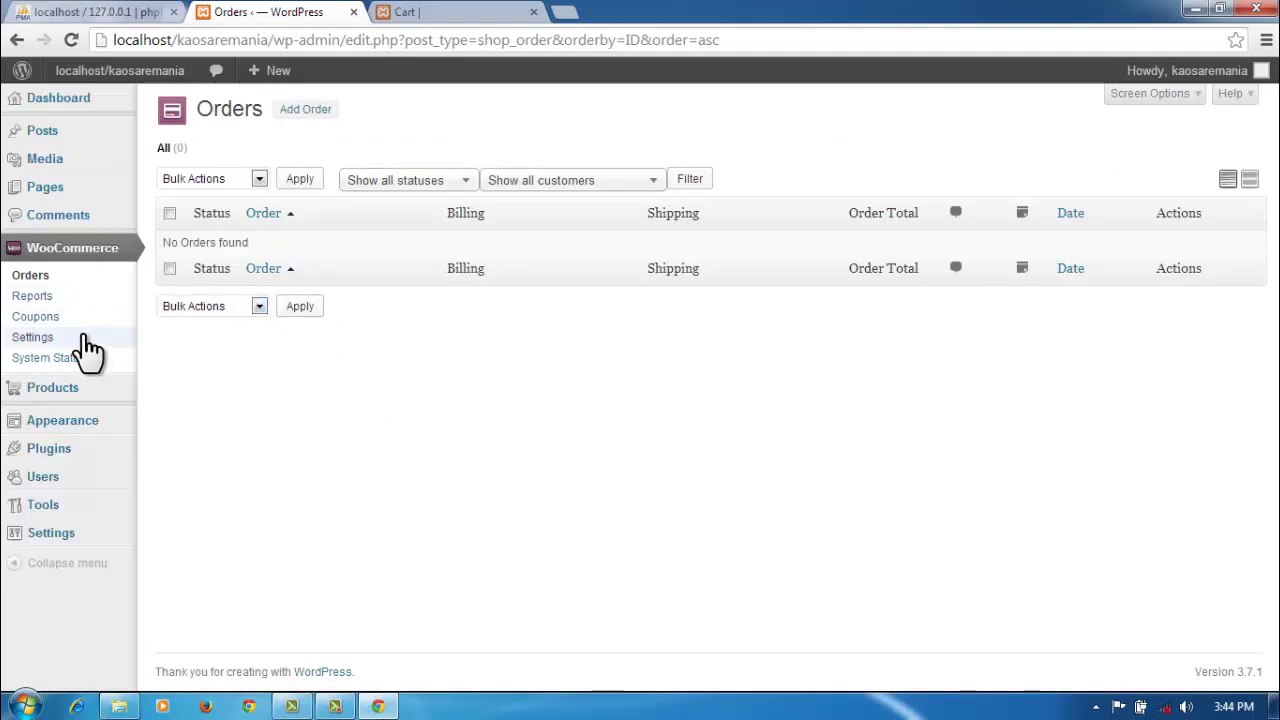
{"action": "mouse_move", "coordinate": [78, 400]}
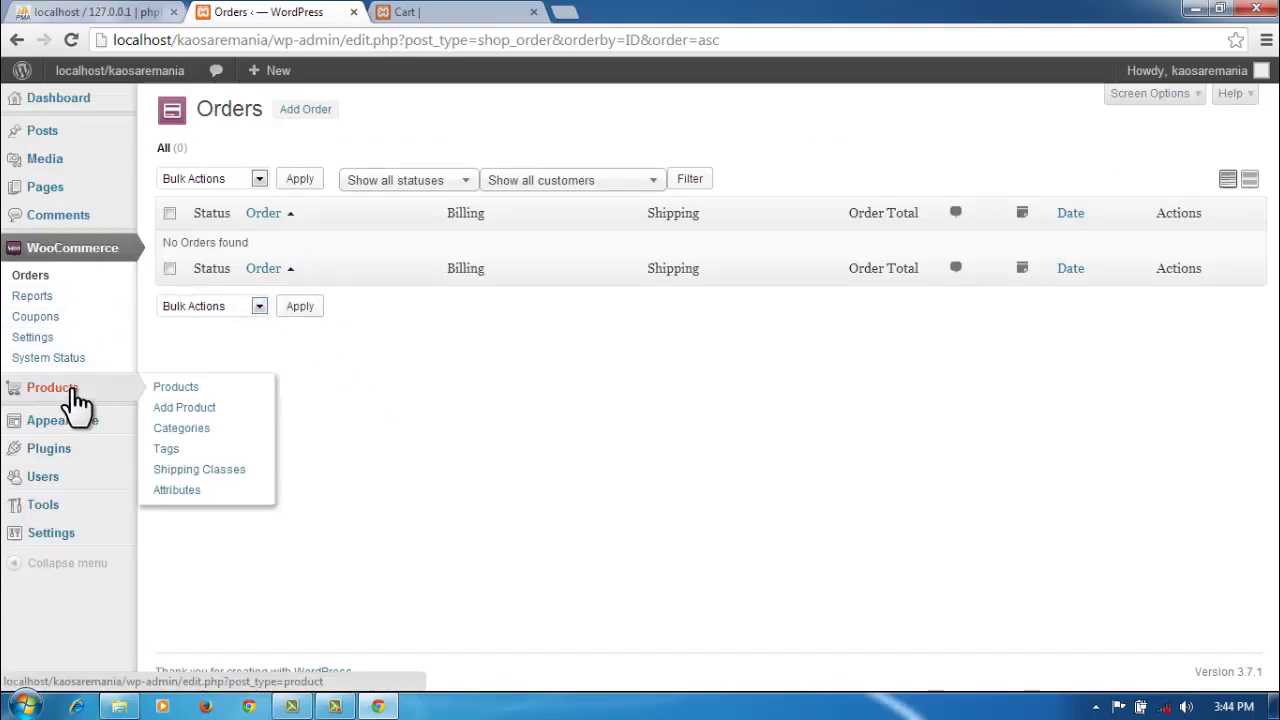
{"action": "left_click", "coordinate": [78, 400]}
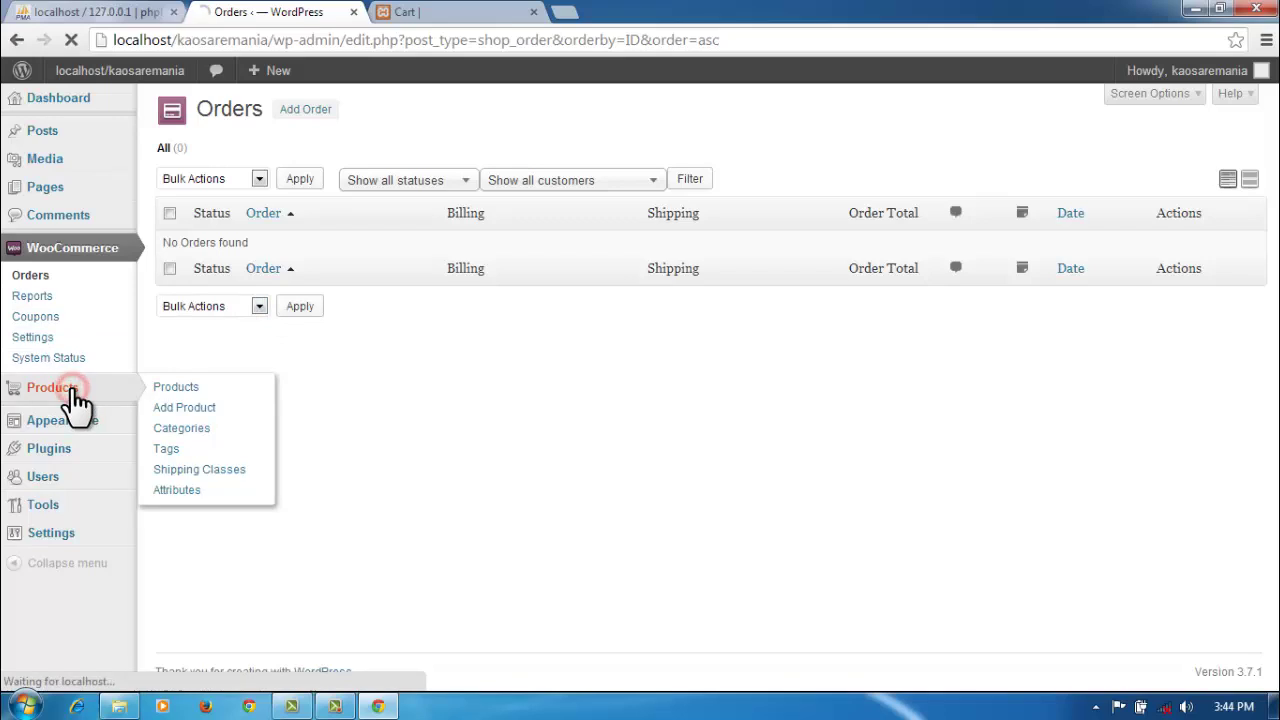
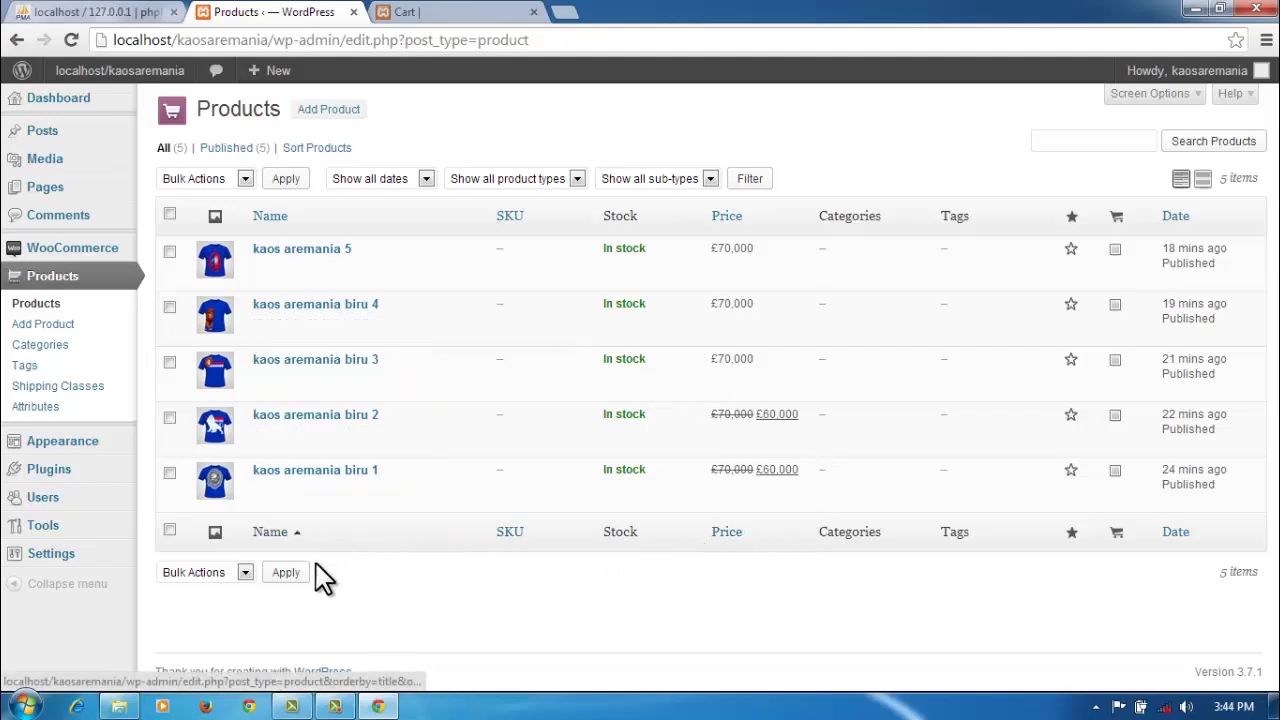
Step: Review the installed plugins and the site's comments
{"action": "left_click", "coordinate": [88, 478]}
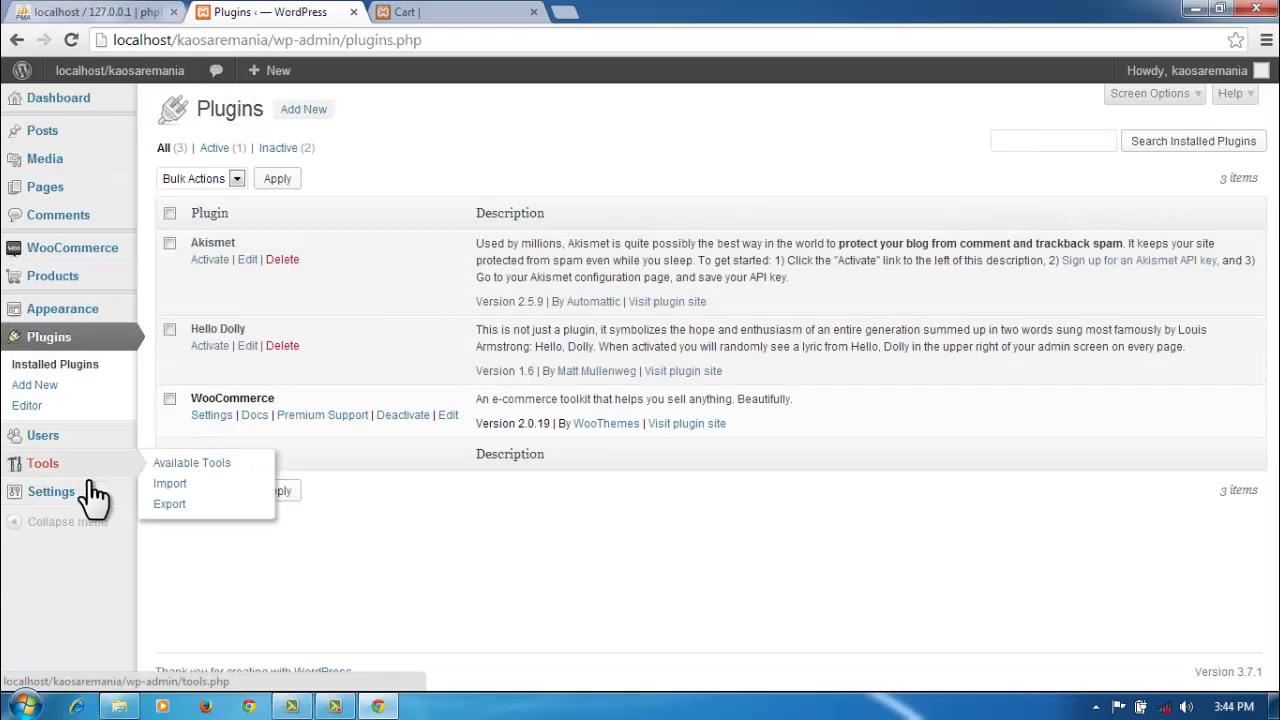
{"action": "left_click", "coordinate": [70, 226]}
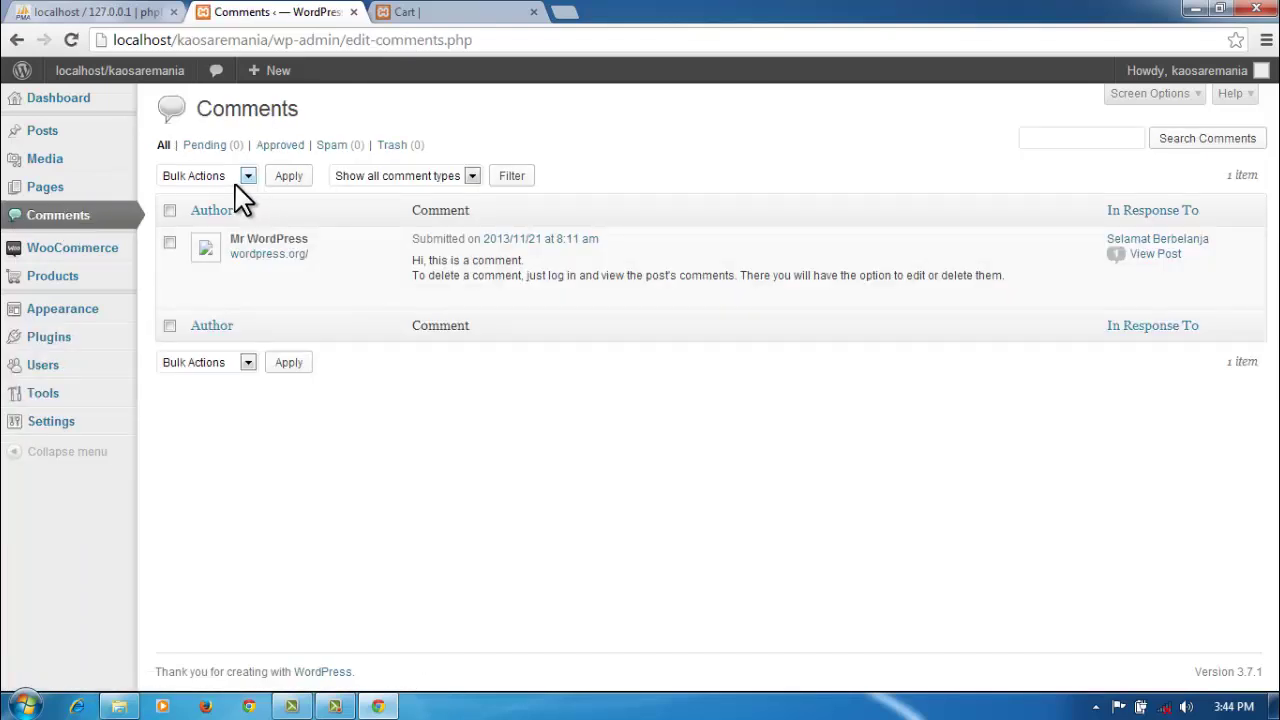
{"action": "mouse_move", "coordinate": [1058, 288]}
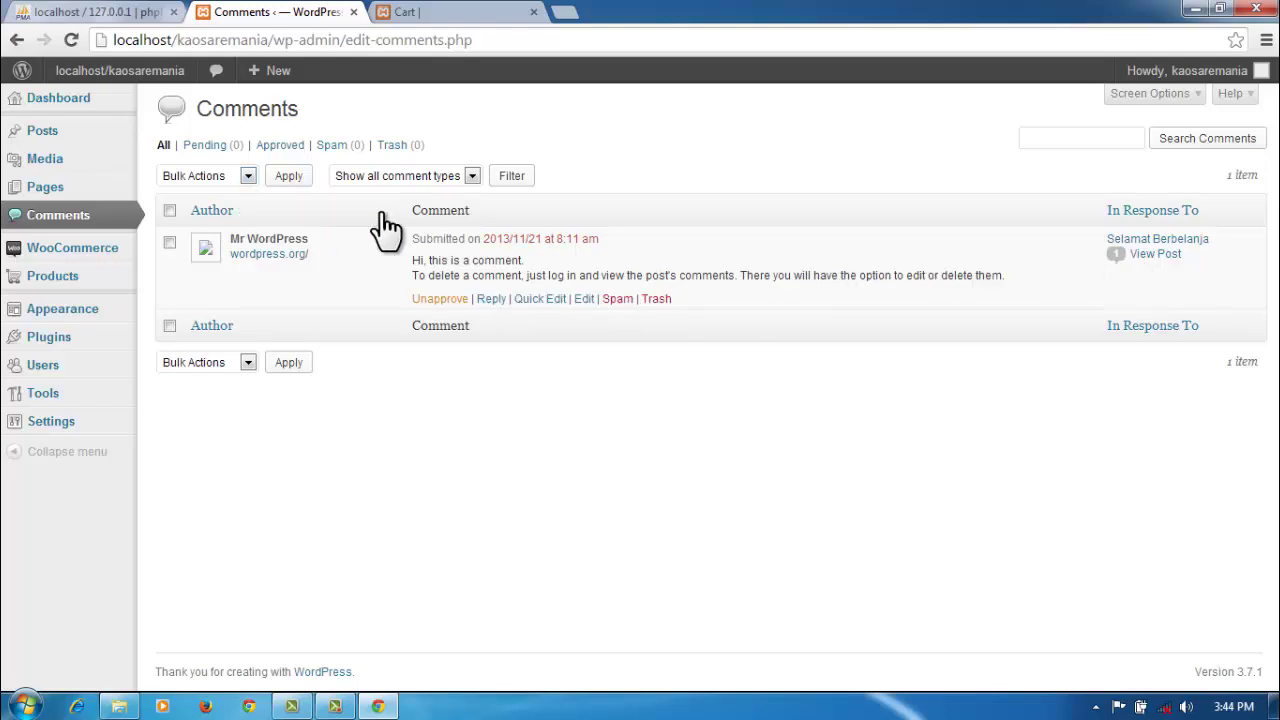
Step: Open the Belanja page in the editor from Pages, then go to the Media Library
{"action": "left_click", "coordinate": [46, 187]}
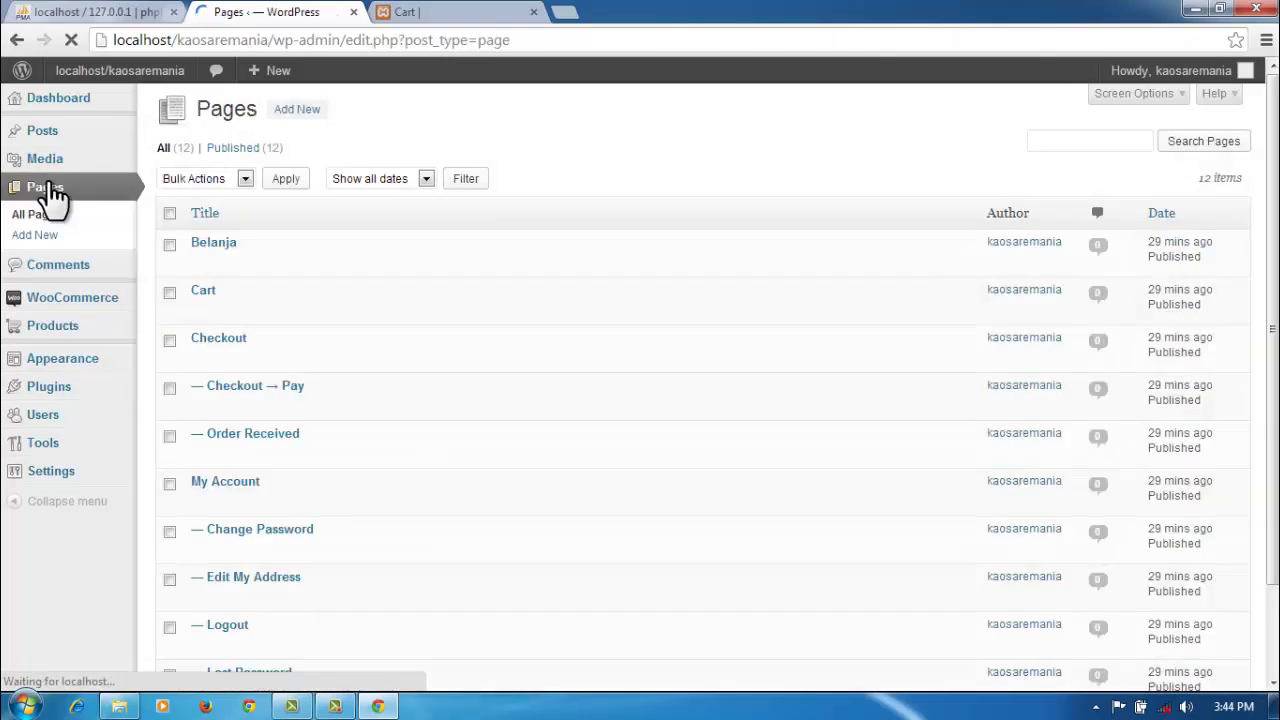
{"action": "mouse_move", "coordinate": [222, 255]}
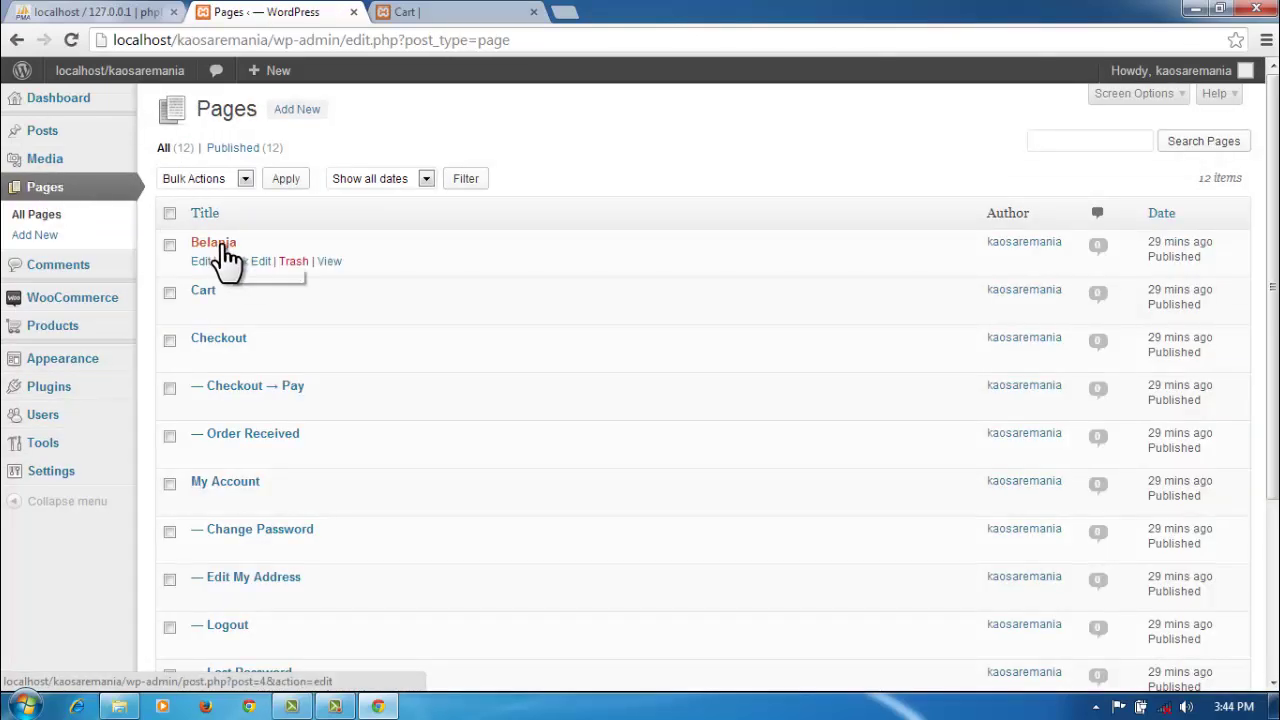
{"action": "left_click", "coordinate": [201, 262]}
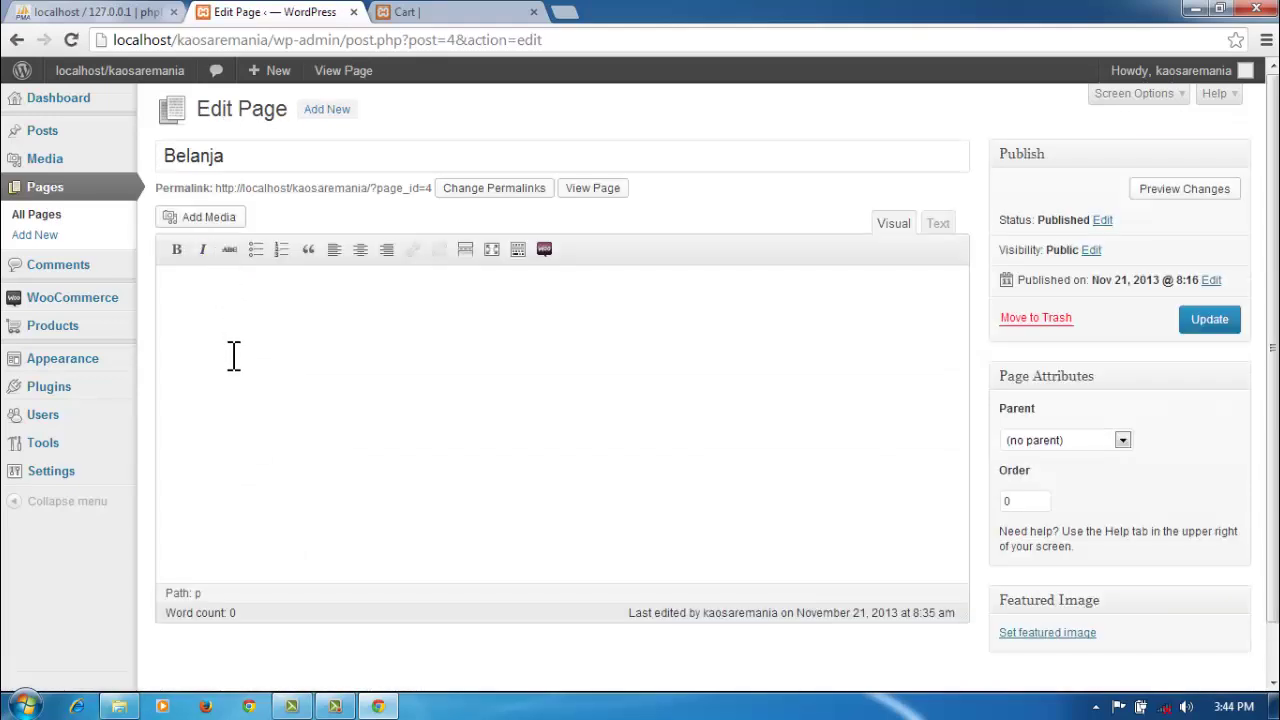
{"action": "left_click", "coordinate": [71, 170]}
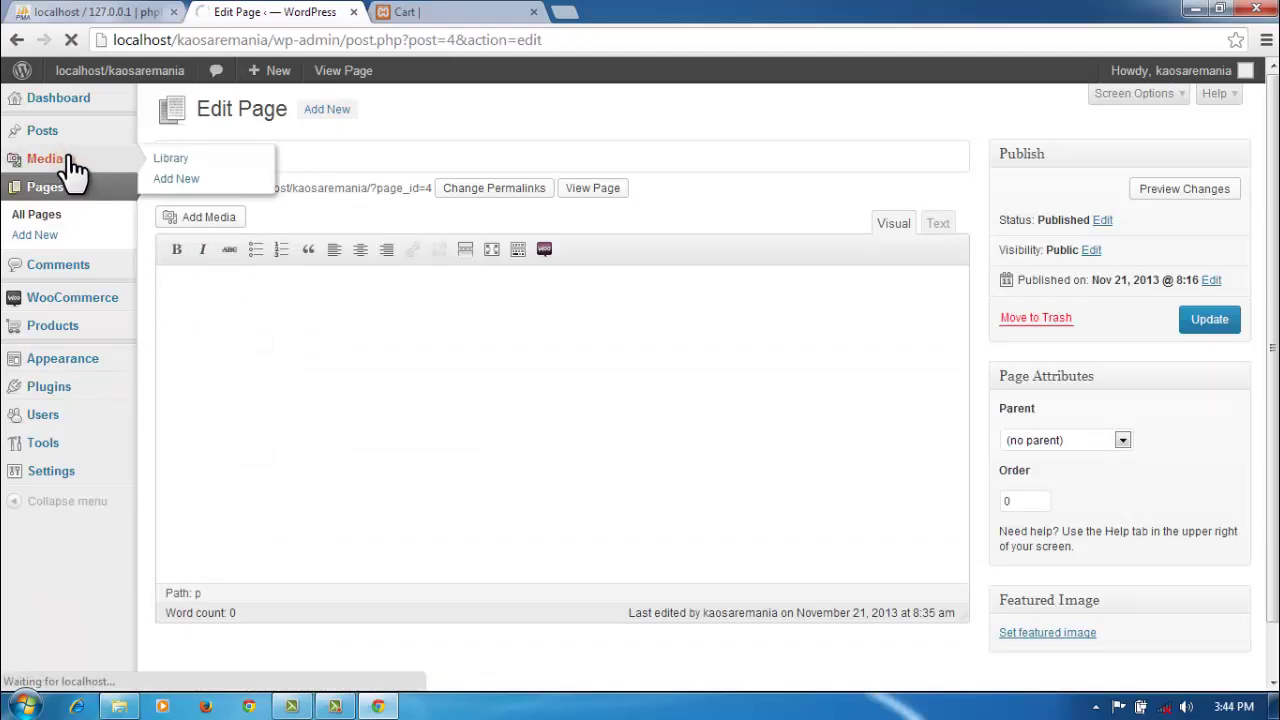
{"action": "mouse_move", "coordinate": [577, 254]}
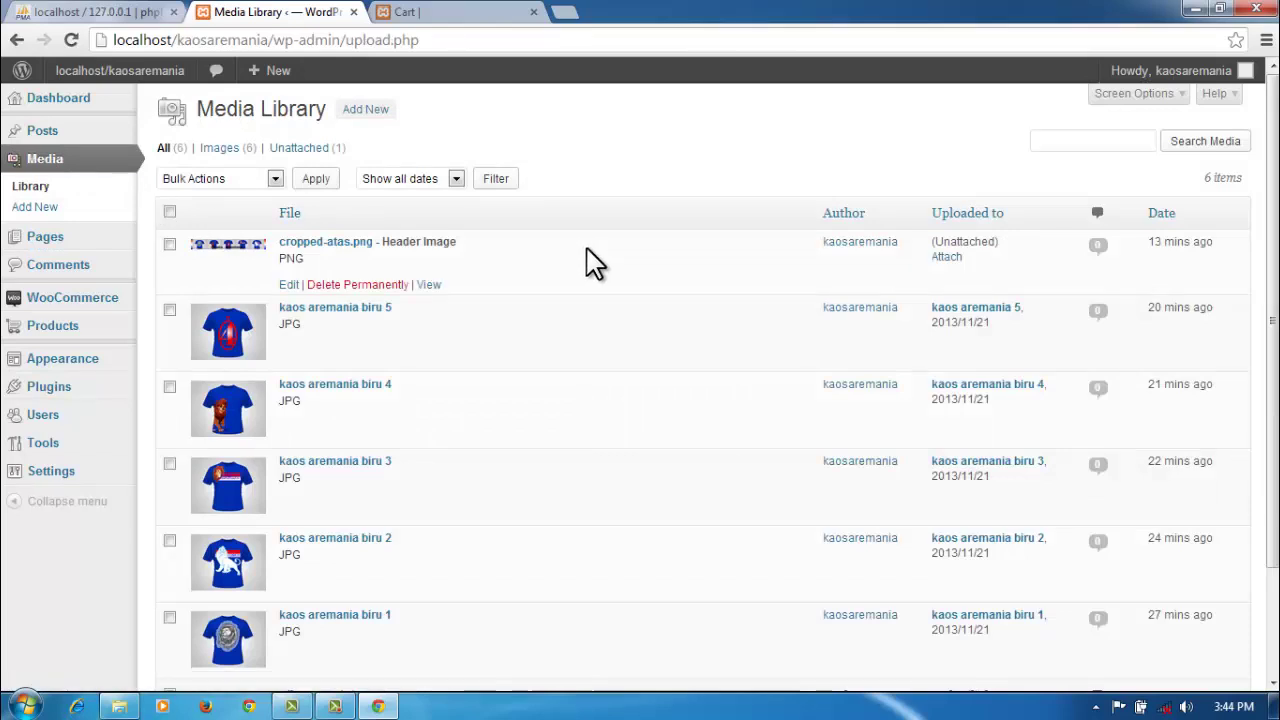
{"action": "scroll", "coordinate": [591, 262], "scroll_direction": "down", "scroll_amount": 2}
{"action": "scroll", "coordinate": [591, 262], "scroll_direction": "up", "scroll_amount": 1}
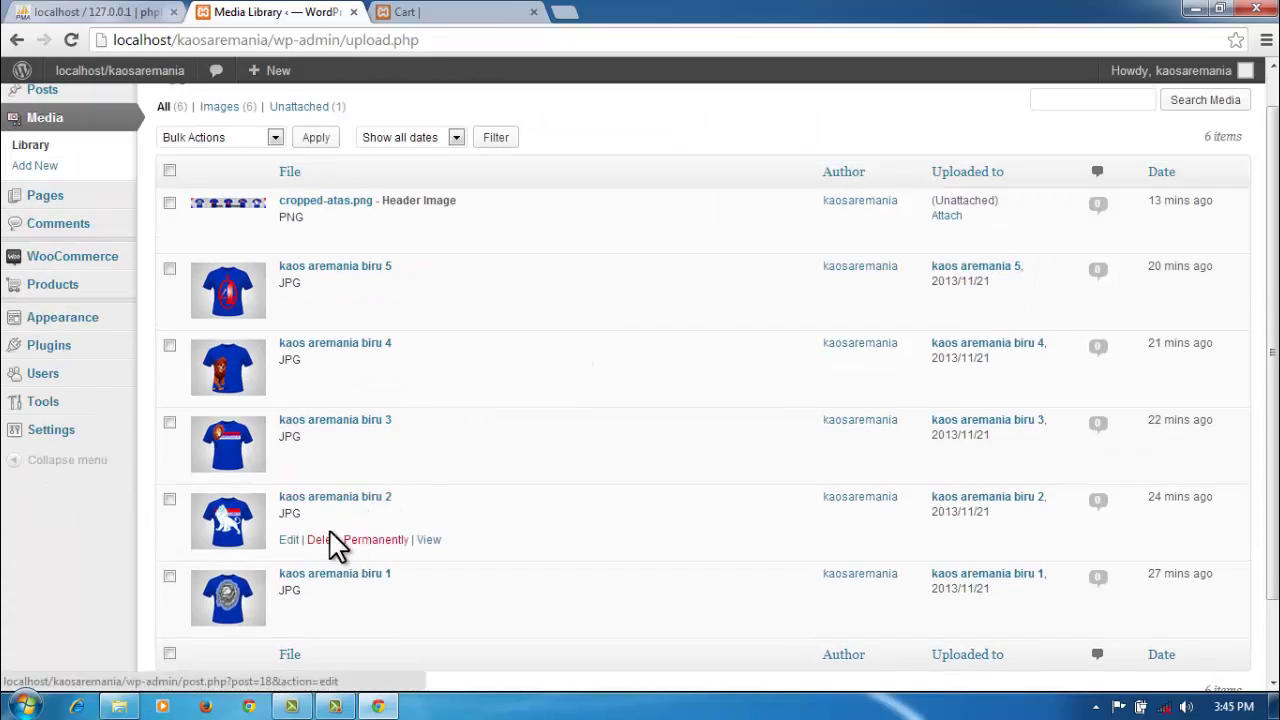
{"action": "scroll", "coordinate": [320, 606], "scroll_direction": "down", "scroll_amount": 2}
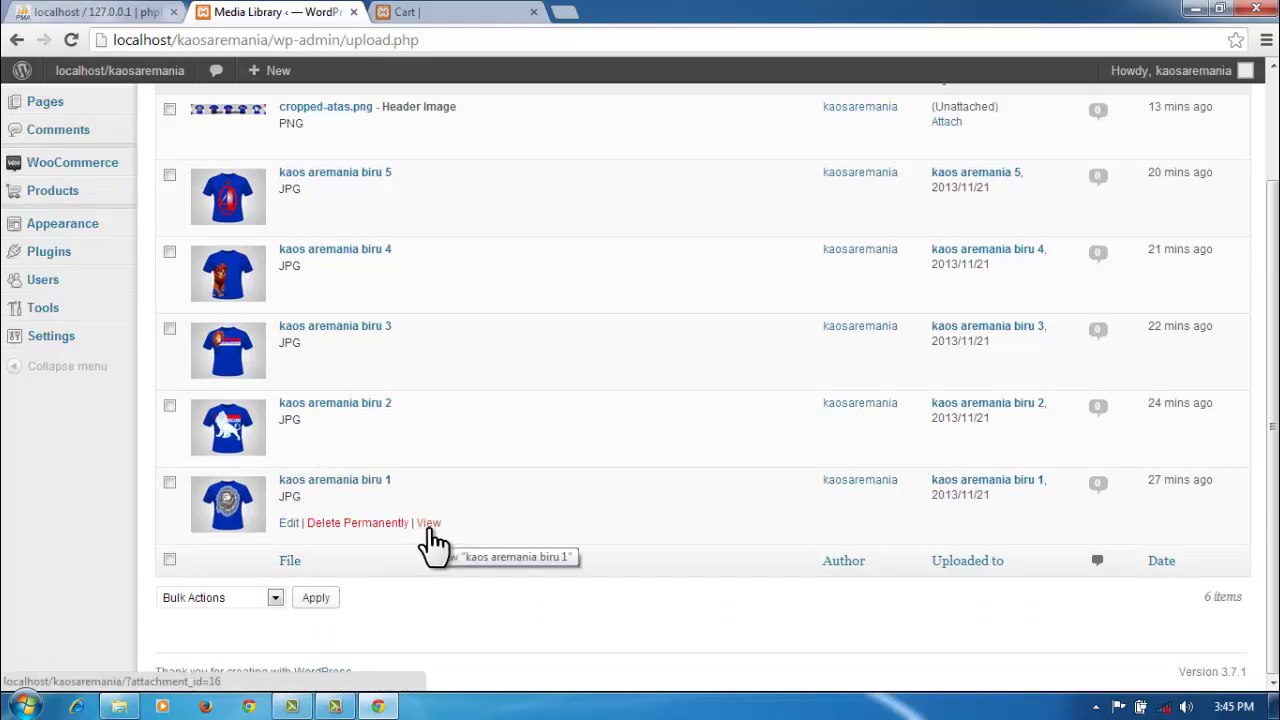
{"action": "left_click", "coordinate": [432, 529]}
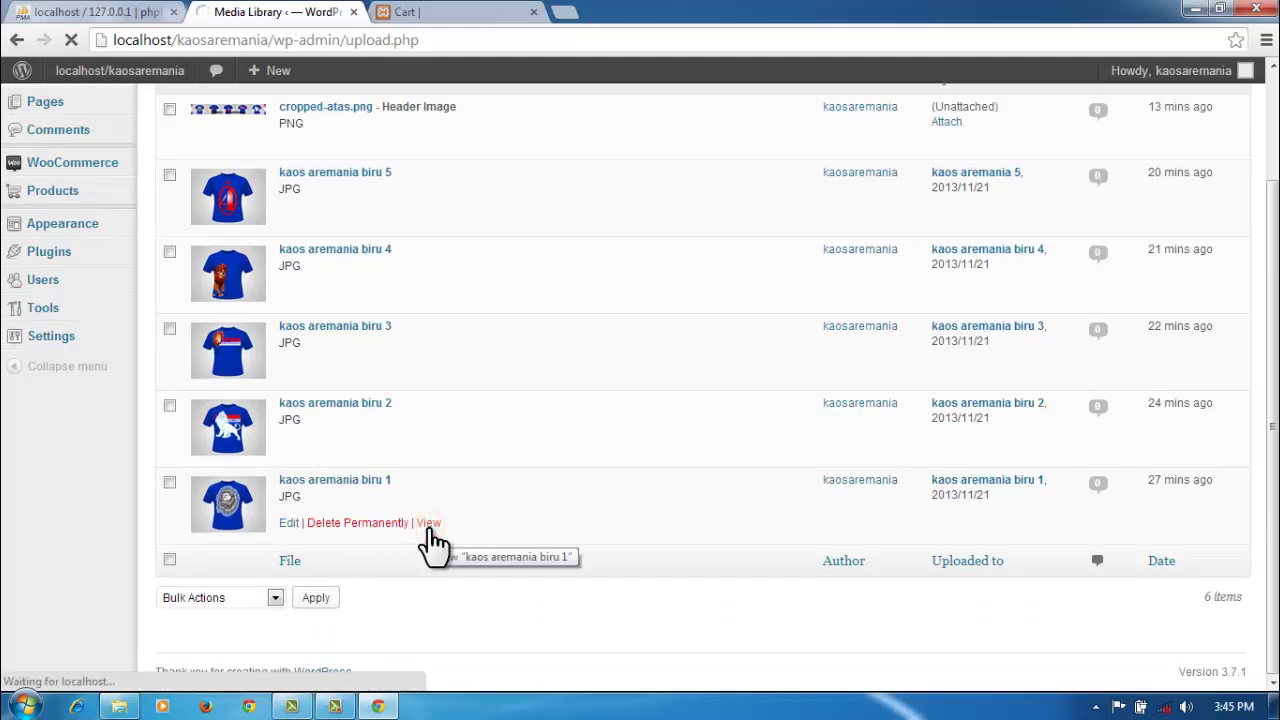
{"action": "scroll", "coordinate": [450, 529], "scroll_direction": "down", "scroll_amount": 3}
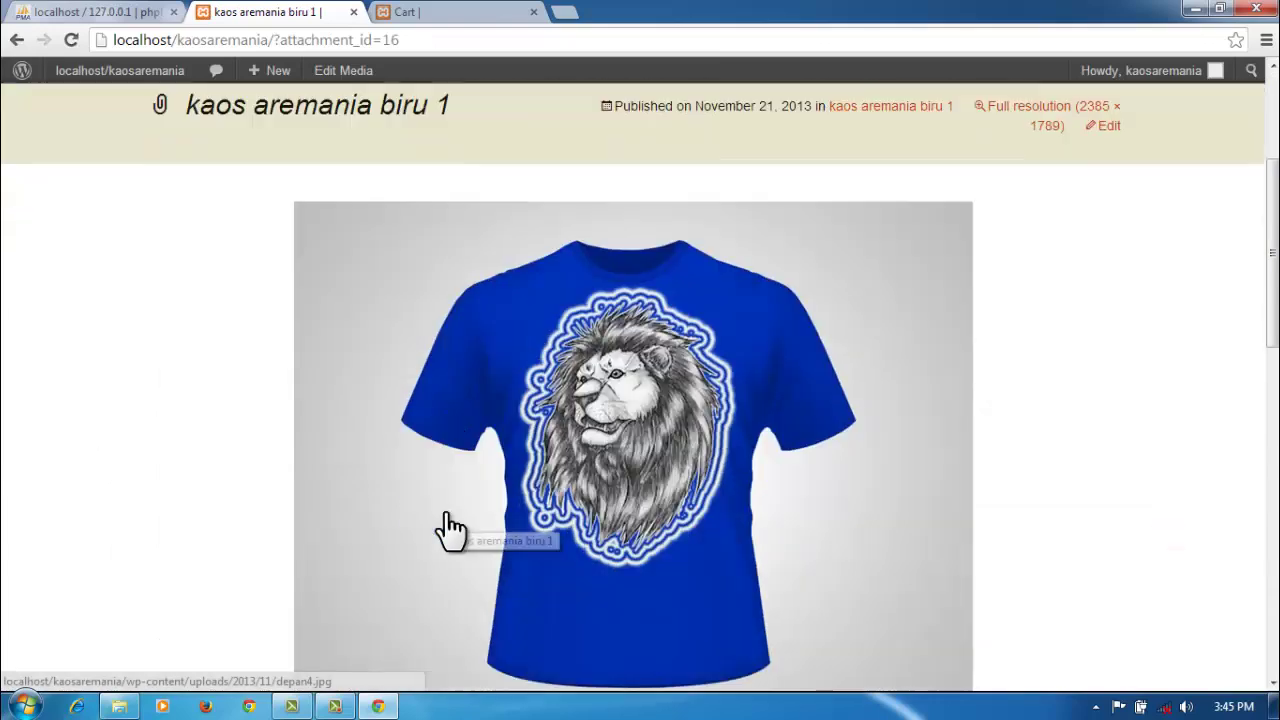
{"action": "scroll", "coordinate": [450, 529], "scroll_direction": "down", "scroll_amount": 8}
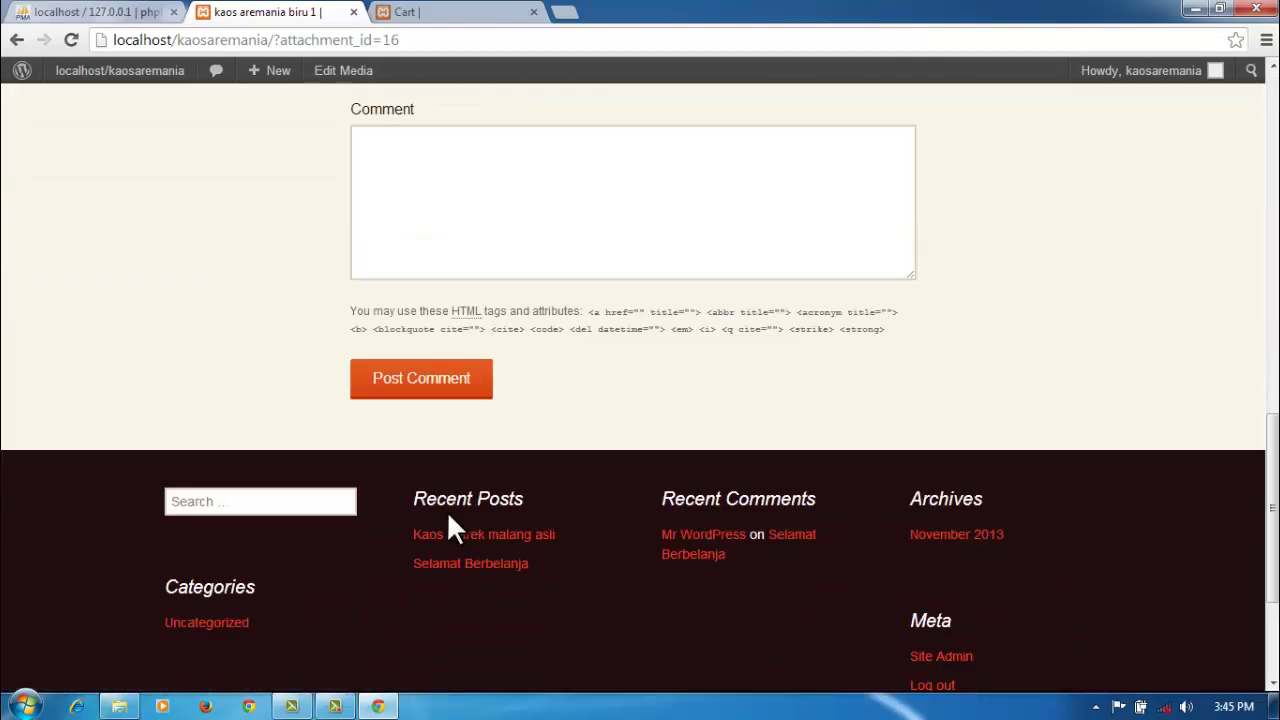
{"action": "scroll", "coordinate": [450, 522], "scroll_direction": "up", "scroll_amount": 3}
{"action": "scroll", "coordinate": [452, 515], "scroll_direction": "up", "scroll_amount": 9}
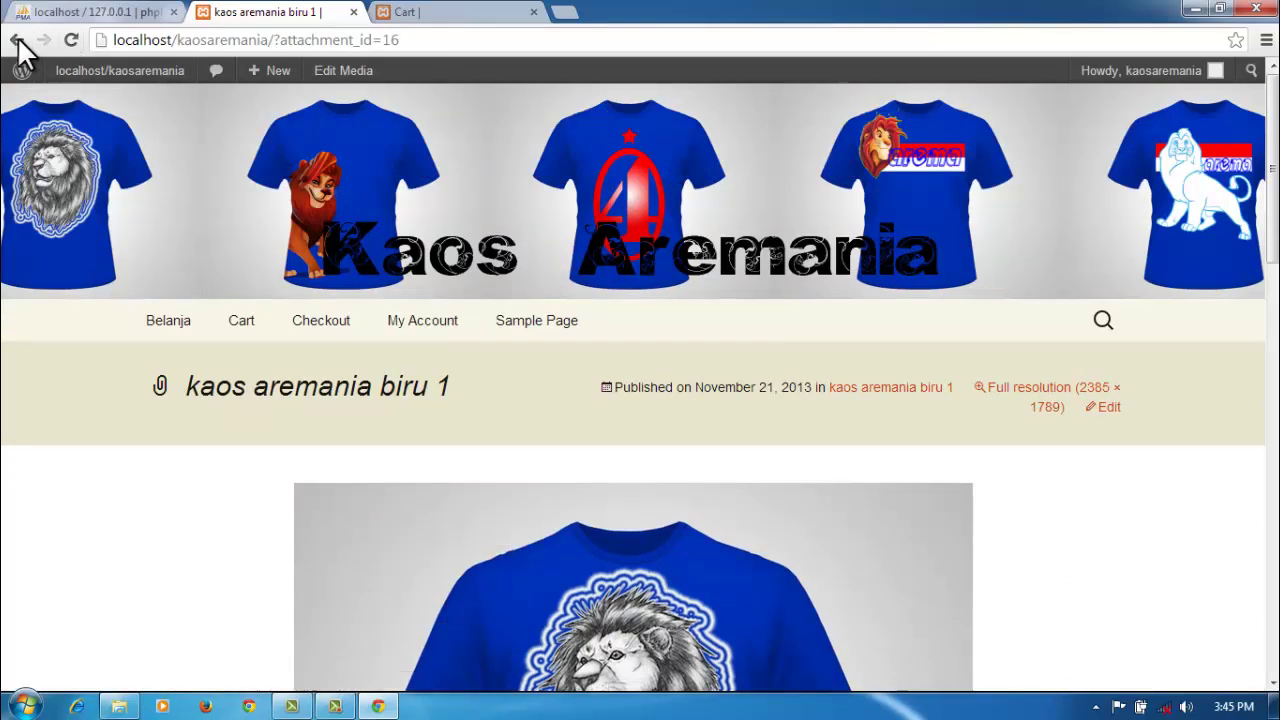
{"action": "left_click", "coordinate": [16, 40]}
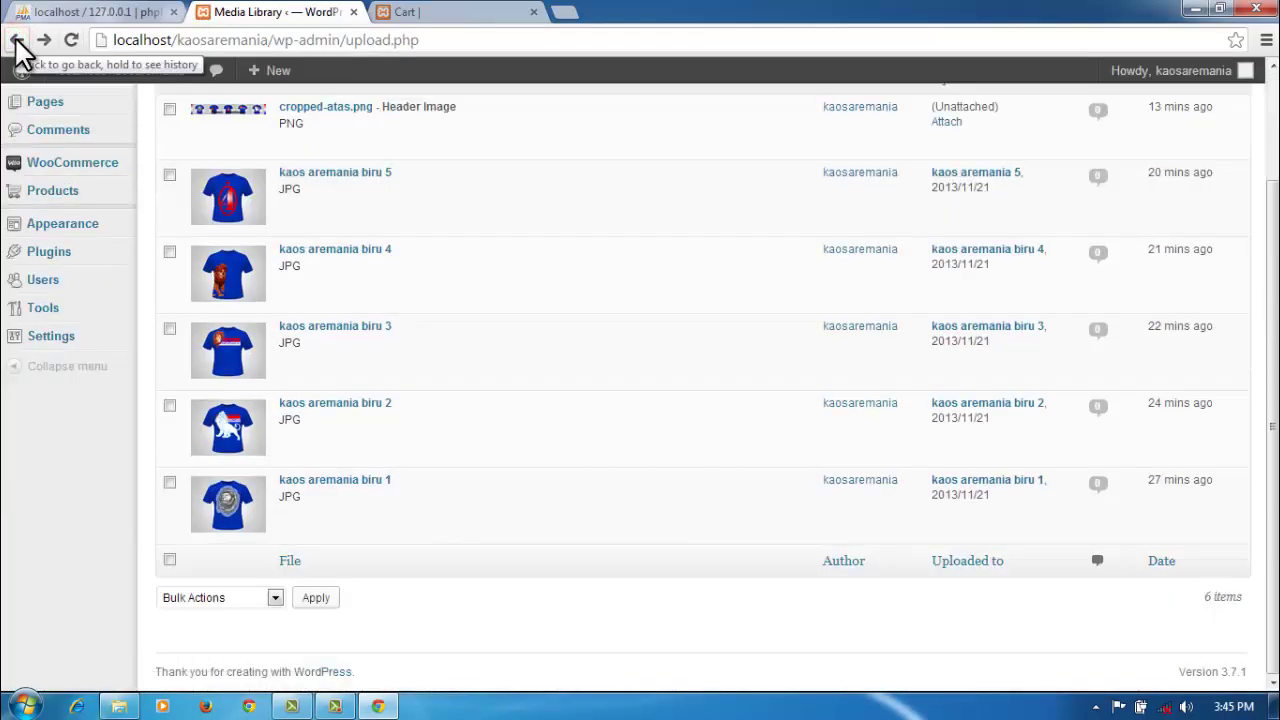
{"action": "mouse_move", "coordinate": [77, 290]}
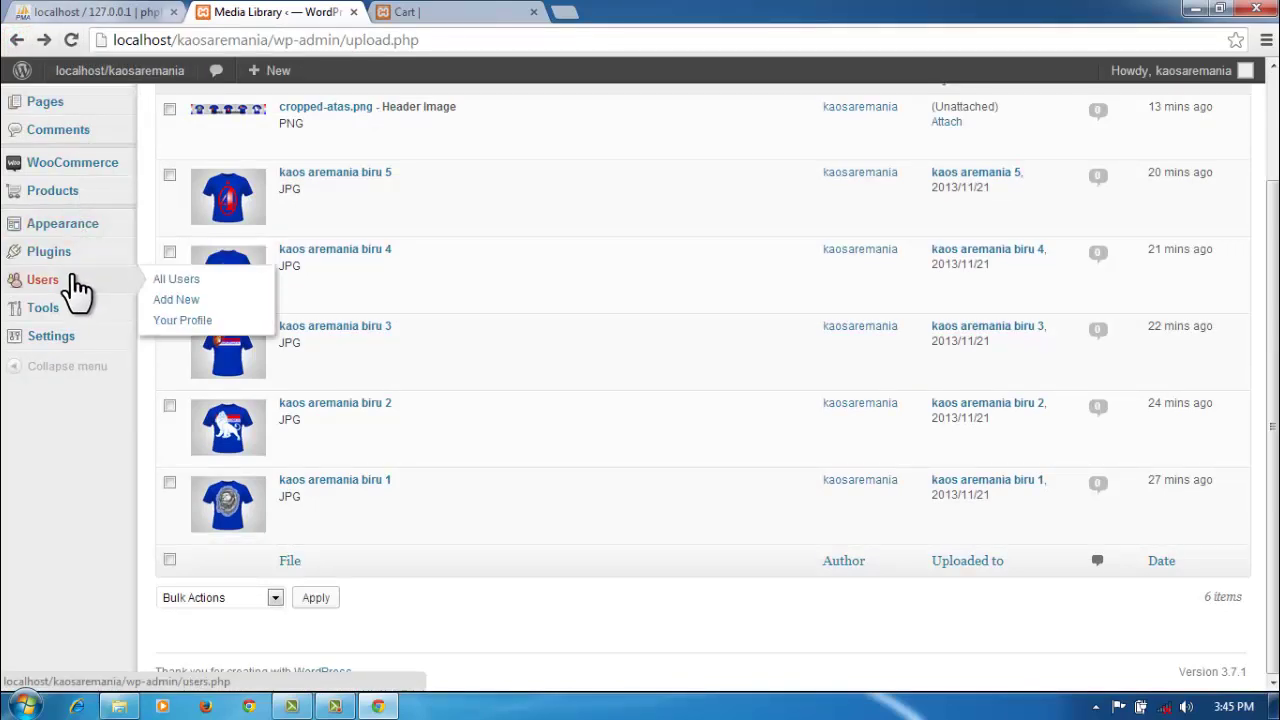
Step: Look over the All Users list, the Products list and the Add Product screen
{"action": "left_click", "coordinate": [189, 281]}
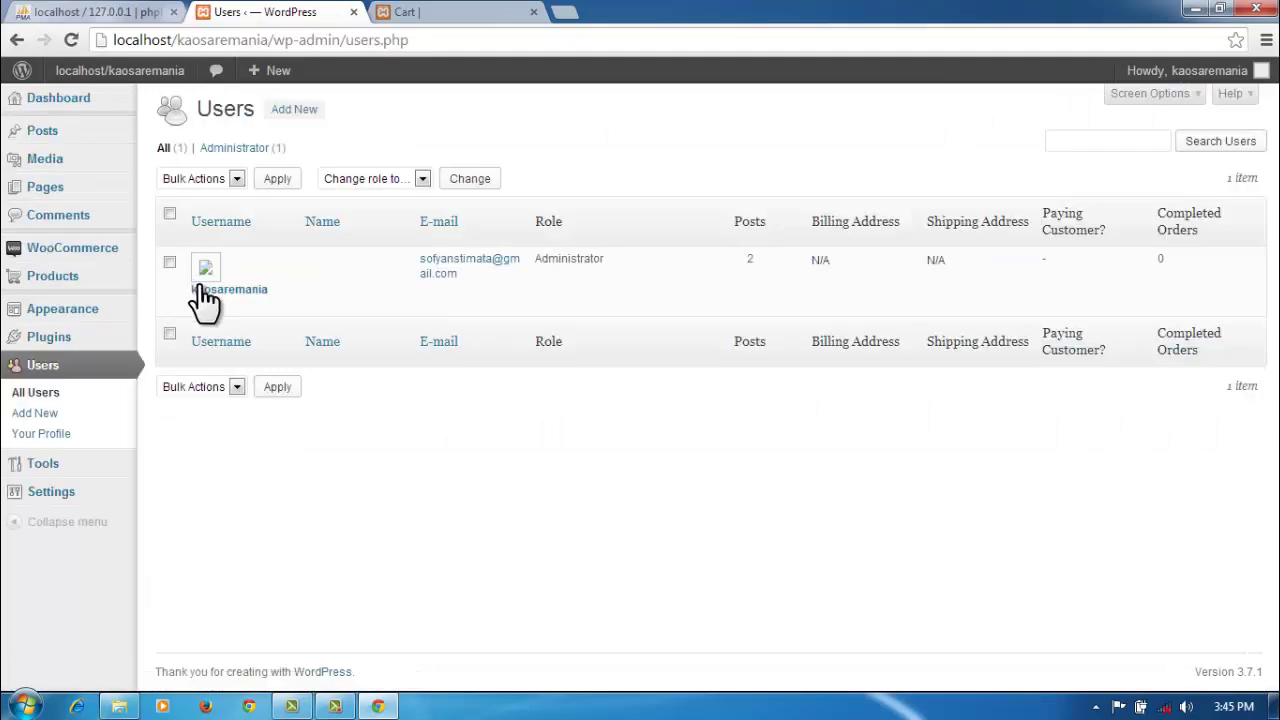
{"action": "mouse_move", "coordinate": [214, 315]}
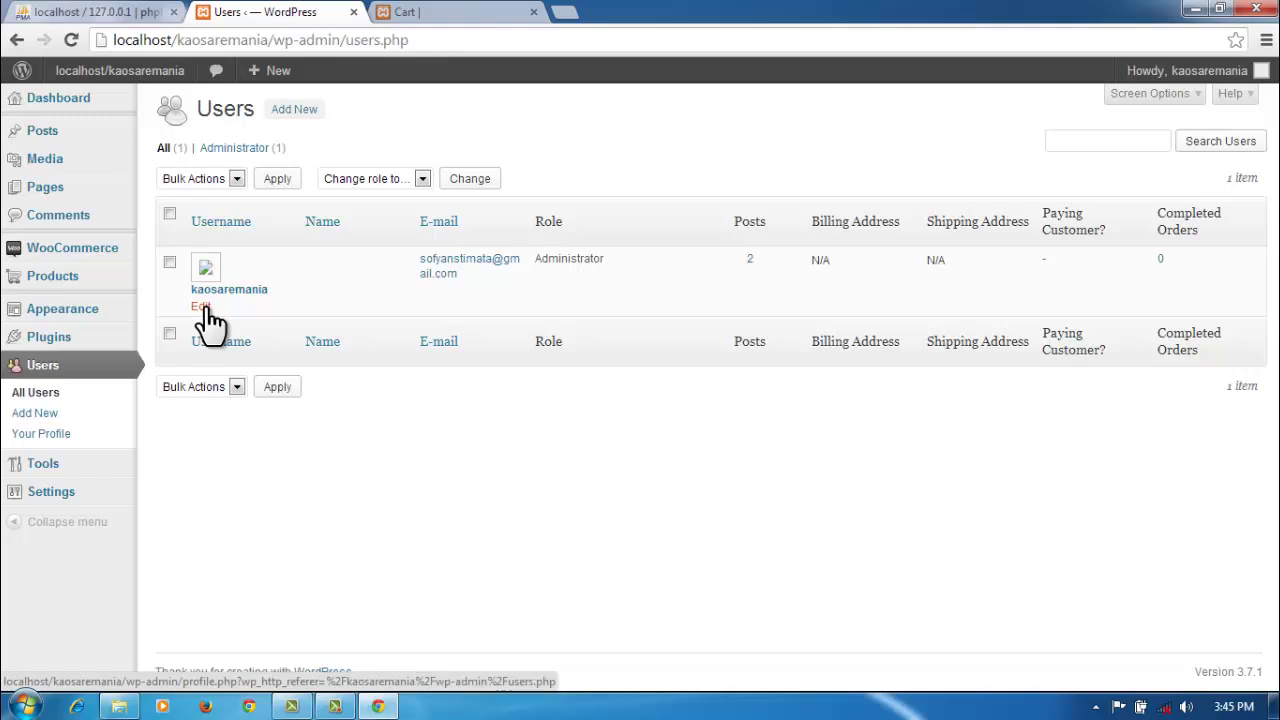
{"action": "mouse_move", "coordinate": [62, 316]}
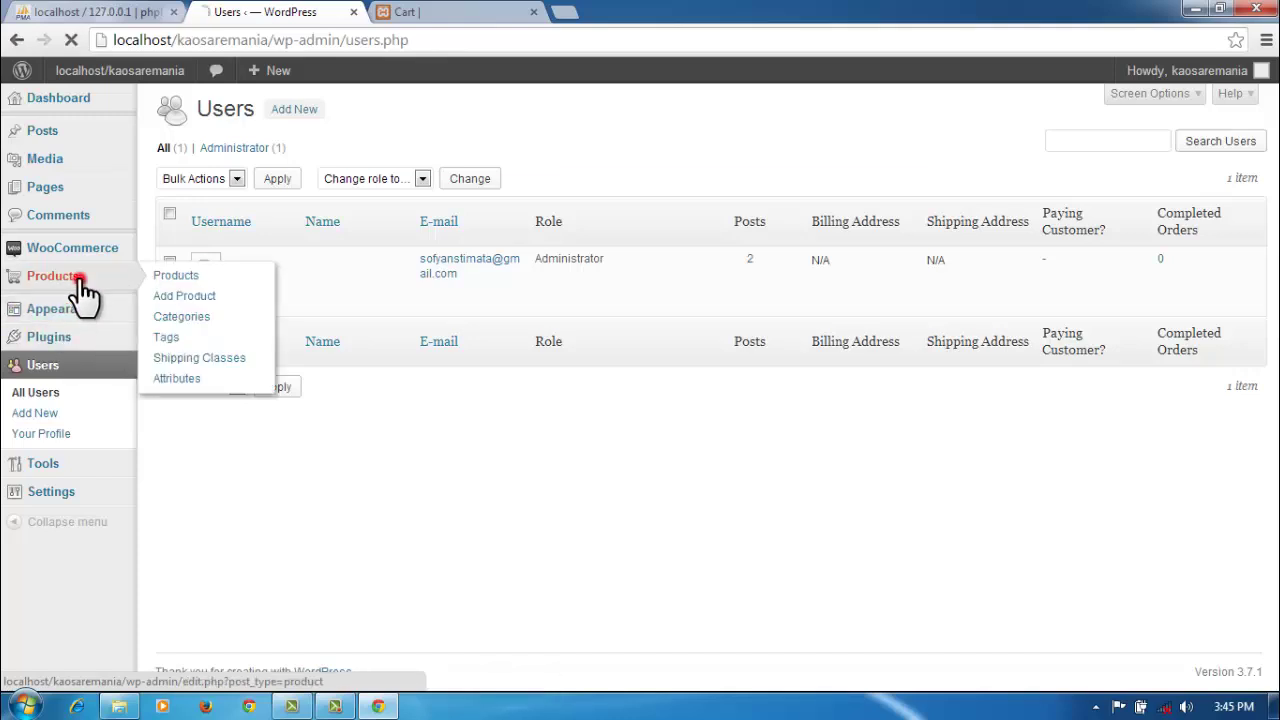
{"action": "left_click", "coordinate": [82, 291]}
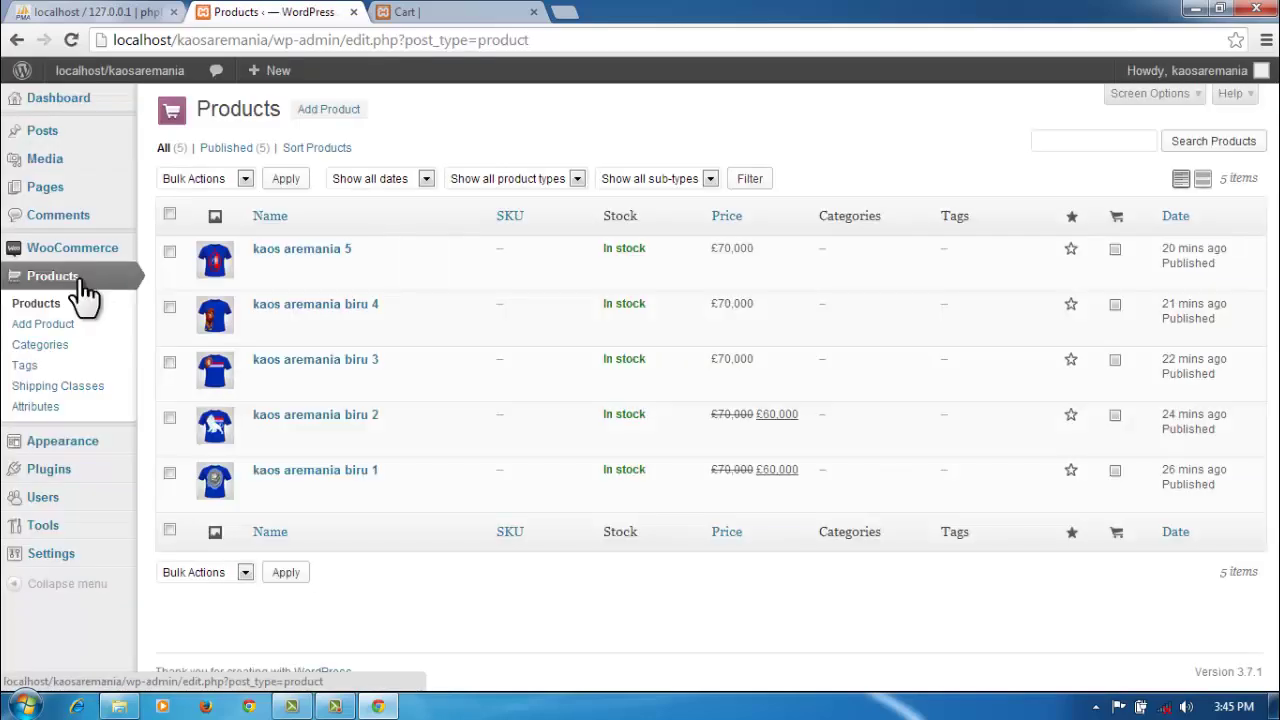
{"action": "left_click", "coordinate": [45, 327]}
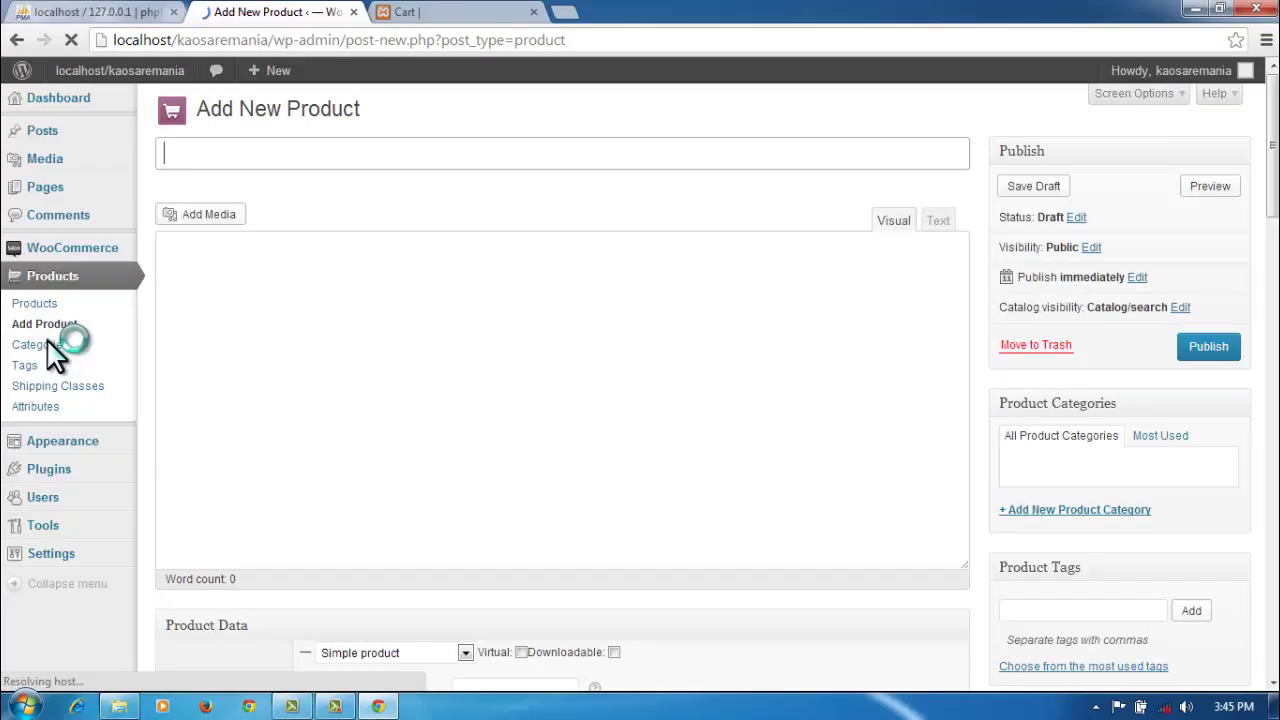
Step: Check the empty product Categories, Tags and Shipping Classes pages, ending on Attributes
{"action": "left_click", "coordinate": [48, 350]}
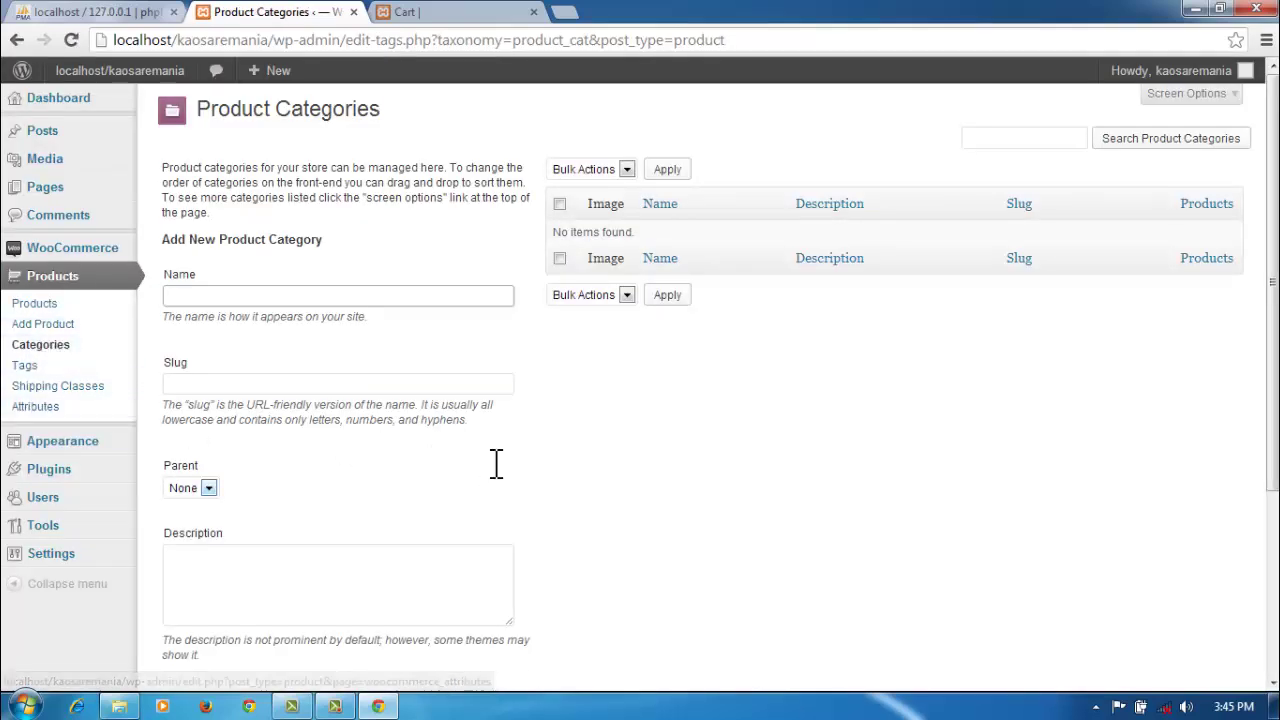
{"action": "scroll", "coordinate": [497, 470], "scroll_direction": "down", "scroll_amount": 3}
{"action": "scroll", "coordinate": [500, 478], "scroll_direction": "up", "scroll_amount": 3}
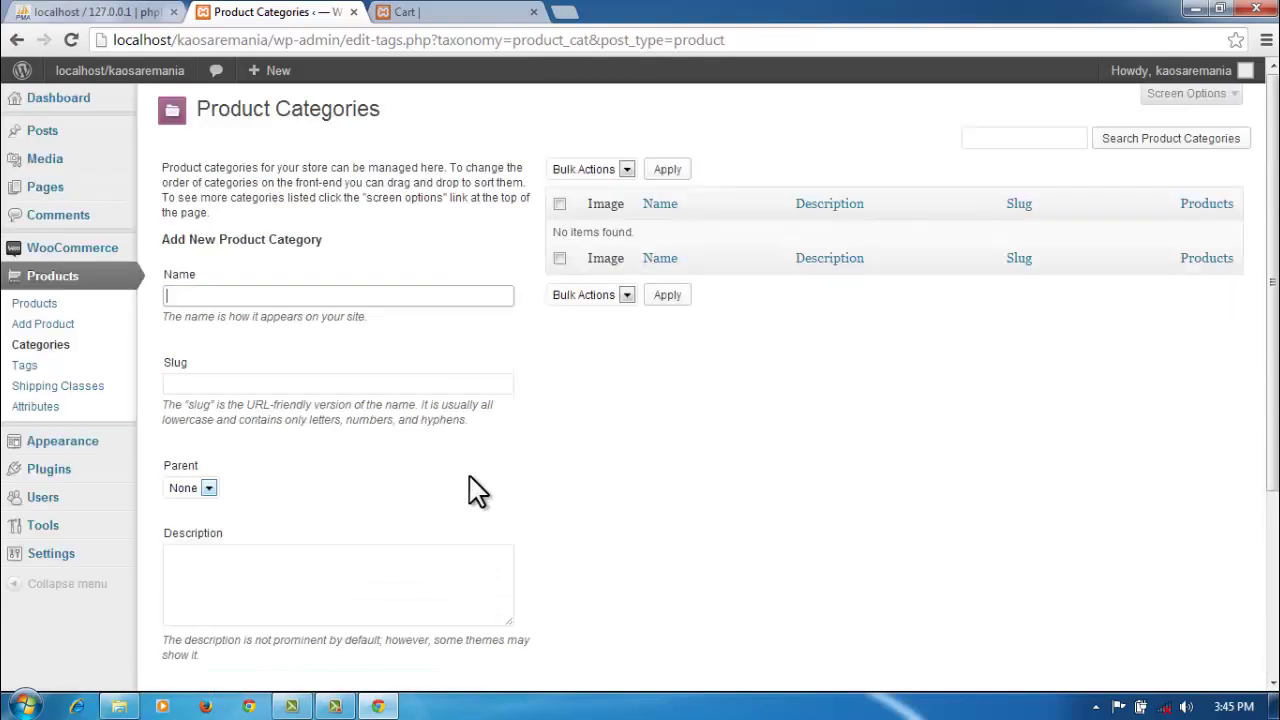
{"action": "left_click", "coordinate": [42, 370]}
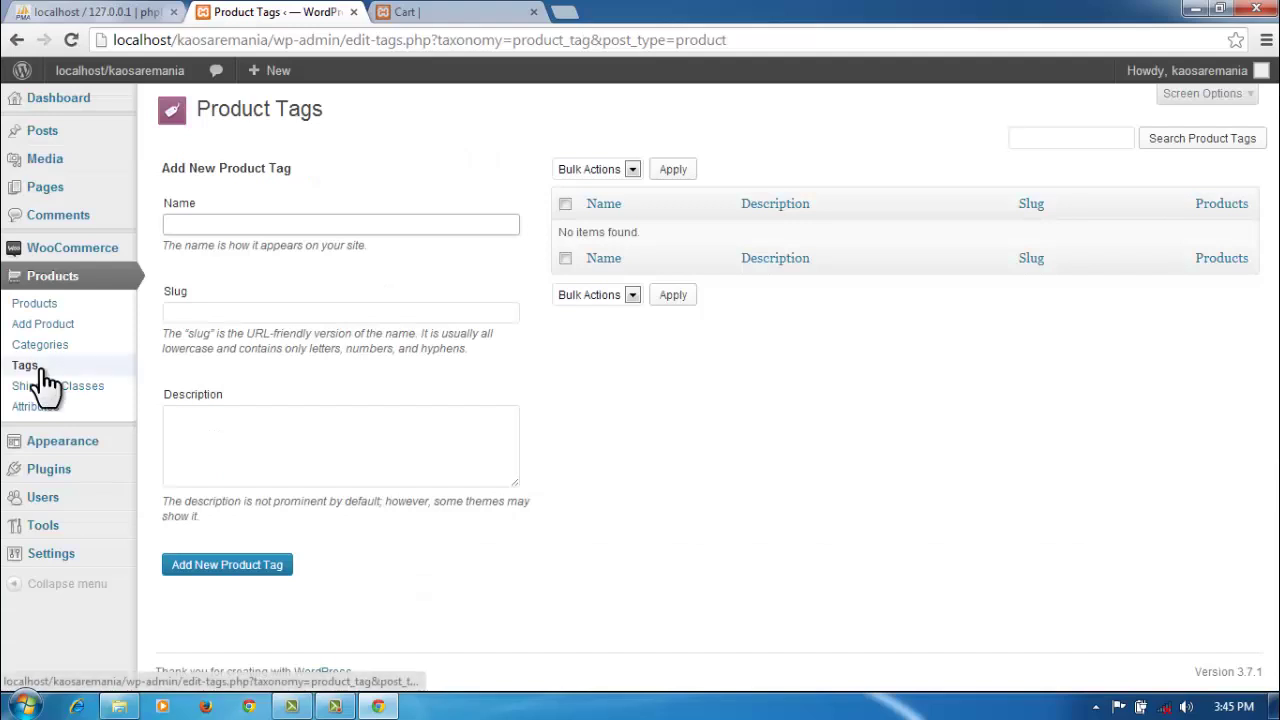
{"action": "left_click", "coordinate": [43, 391]}
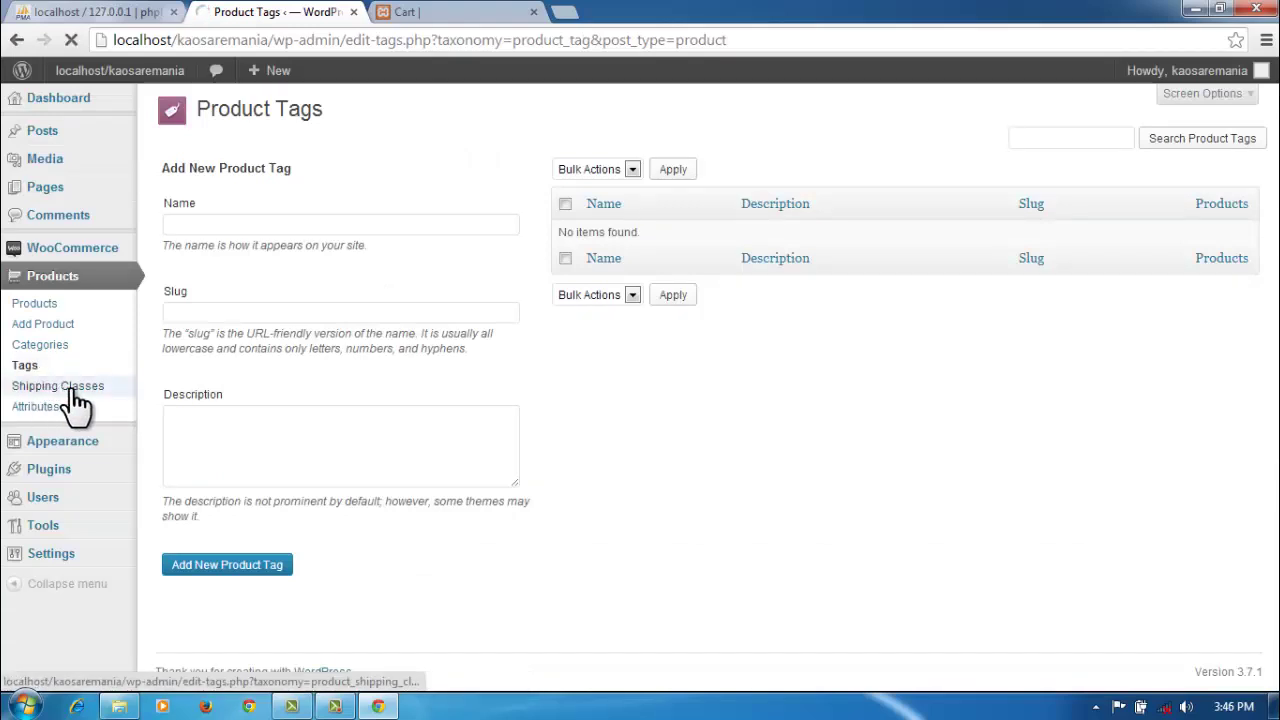
{"action": "scroll", "coordinate": [300, 415], "scroll_direction": "down", "scroll_amount": 1}
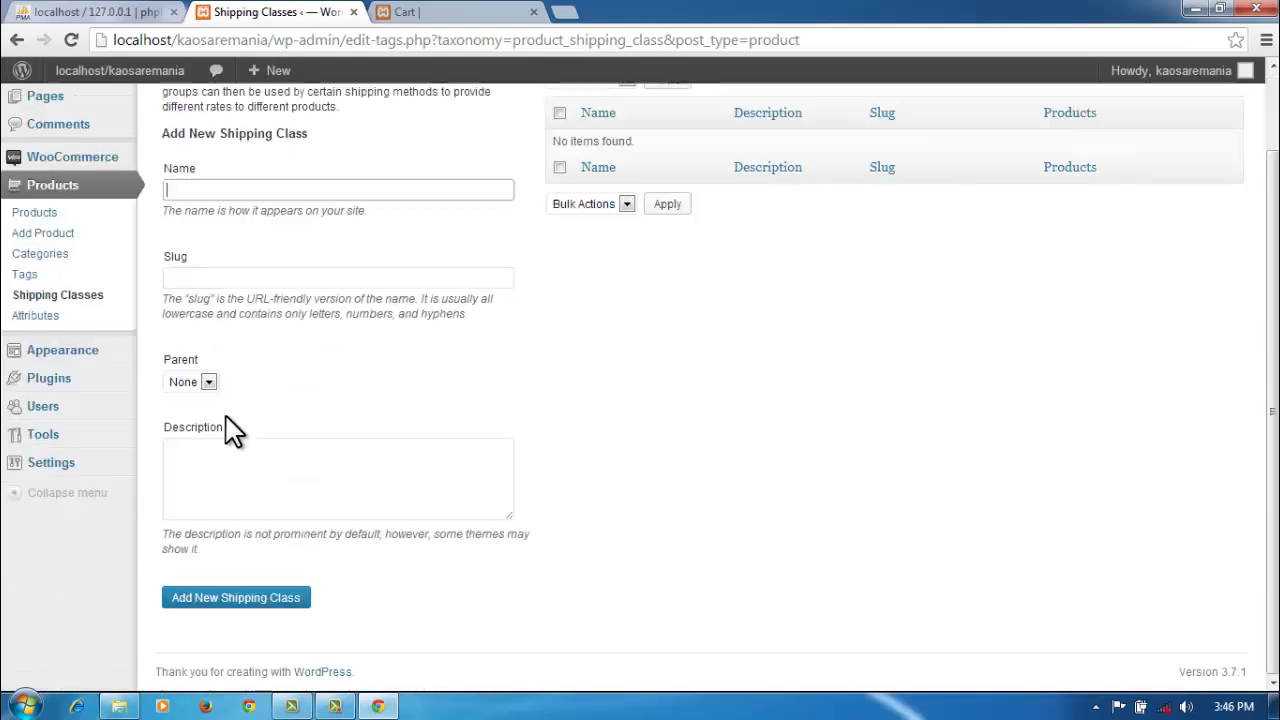
{"action": "left_click", "coordinate": [58, 316]}
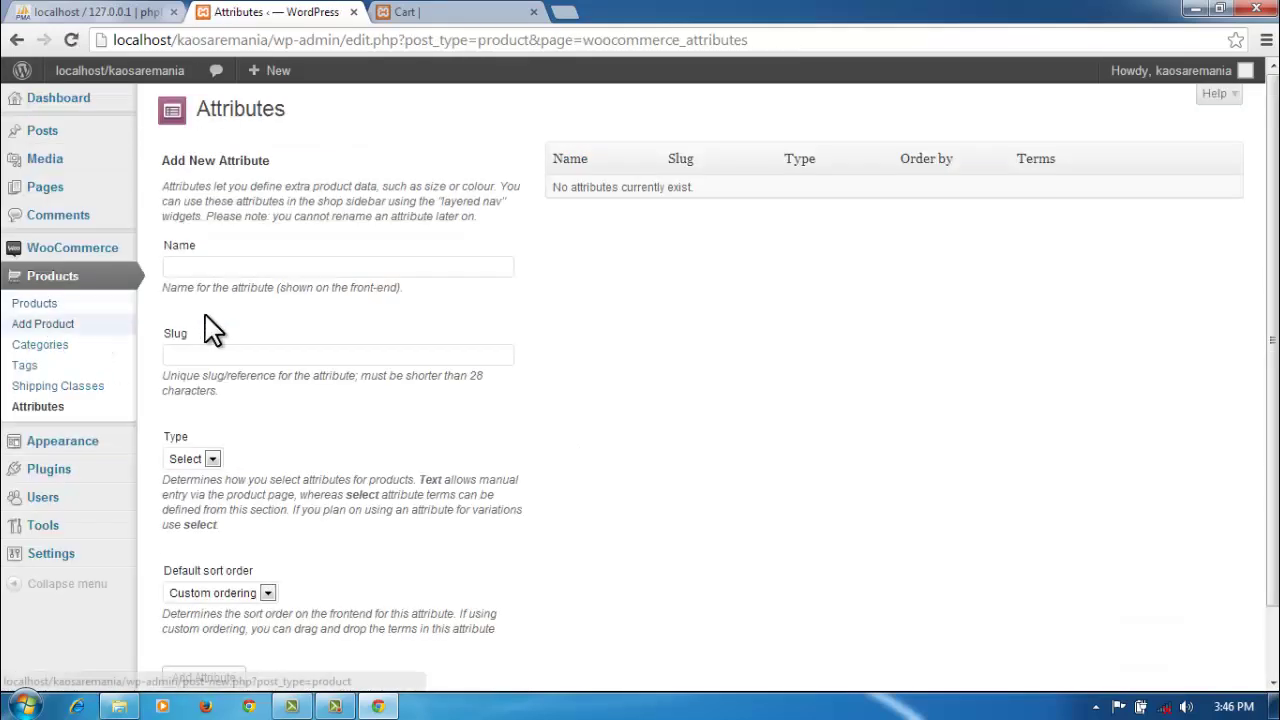
Step: Review the storefront cart and proceed to checkout
{"action": "left_click", "coordinate": [425, 12]}
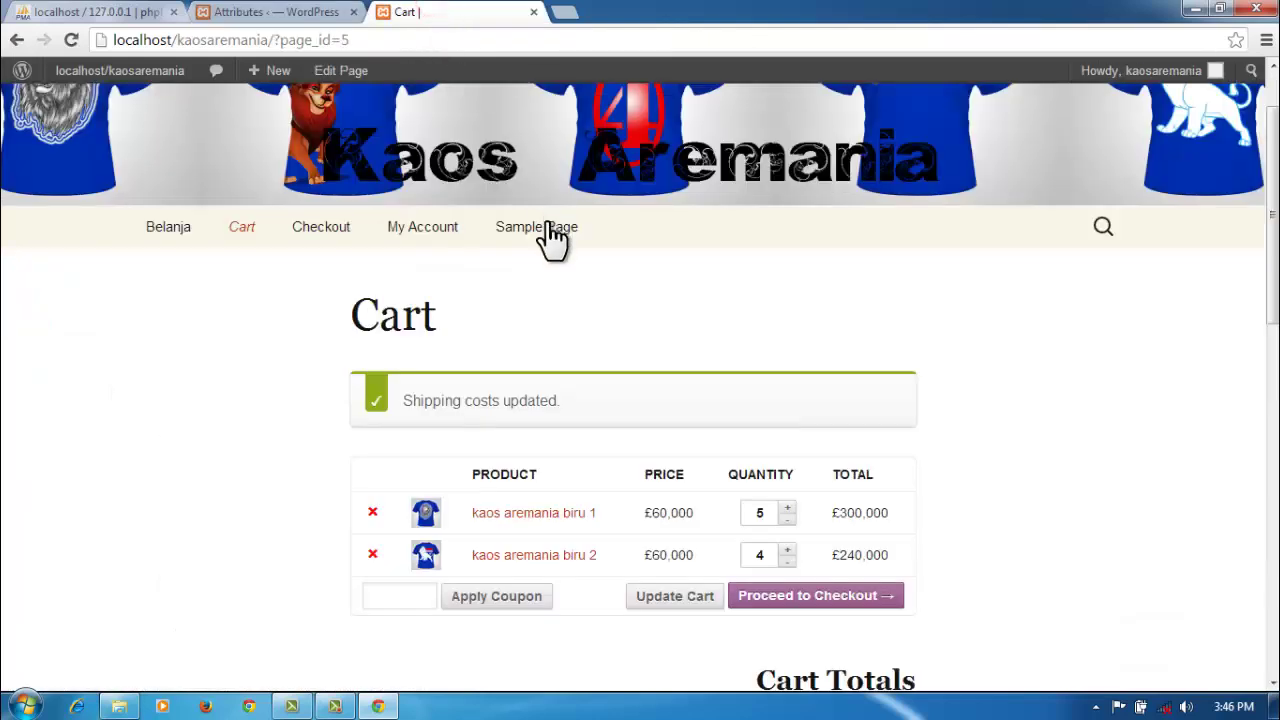
{"action": "scroll", "coordinate": [520, 371], "scroll_direction": "down", "scroll_amount": 1}
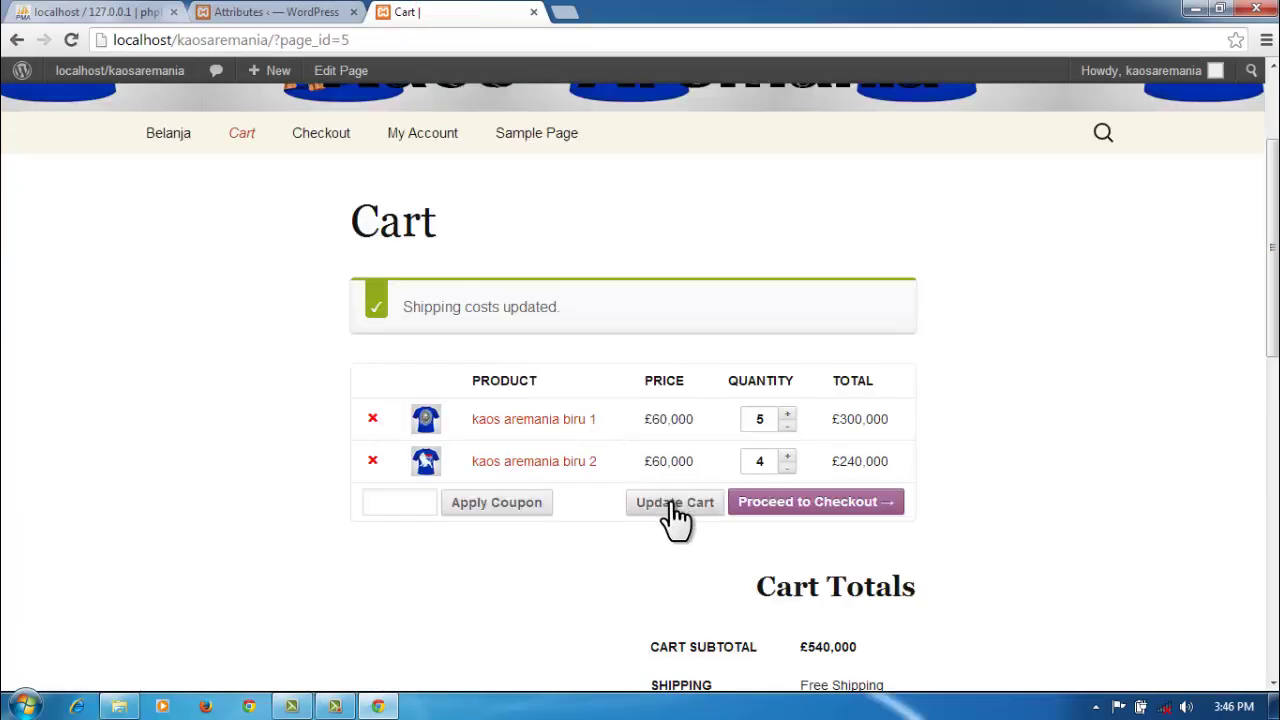
{"action": "scroll", "coordinate": [786, 514], "scroll_direction": "down", "scroll_amount": 1}
{"action": "scroll", "coordinate": [820, 531], "scroll_direction": "up", "scroll_amount": 1}
{"action": "scroll", "coordinate": [985, 545], "scroll_direction": "down", "scroll_amount": 2}
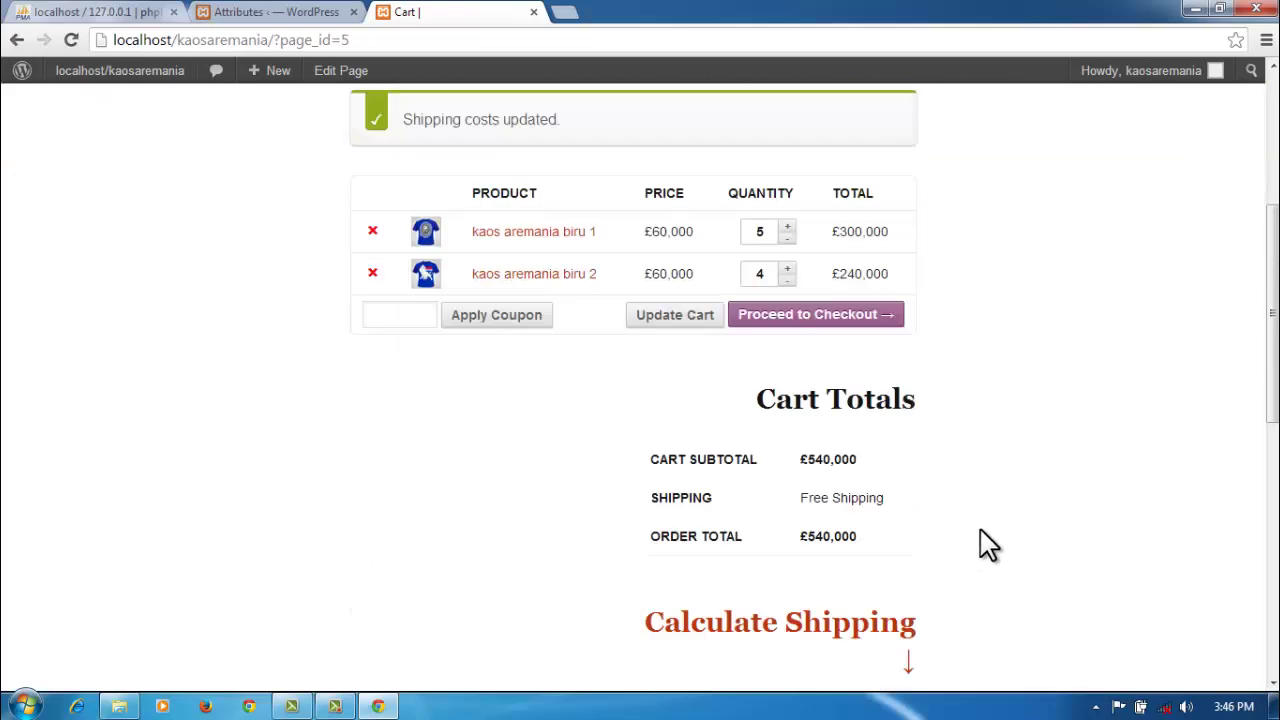
{"action": "scroll", "coordinate": [985, 545], "scroll_direction": "down", "scroll_amount": 2}
{"action": "scroll", "coordinate": [982, 543], "scroll_direction": "up", "scroll_amount": 5}
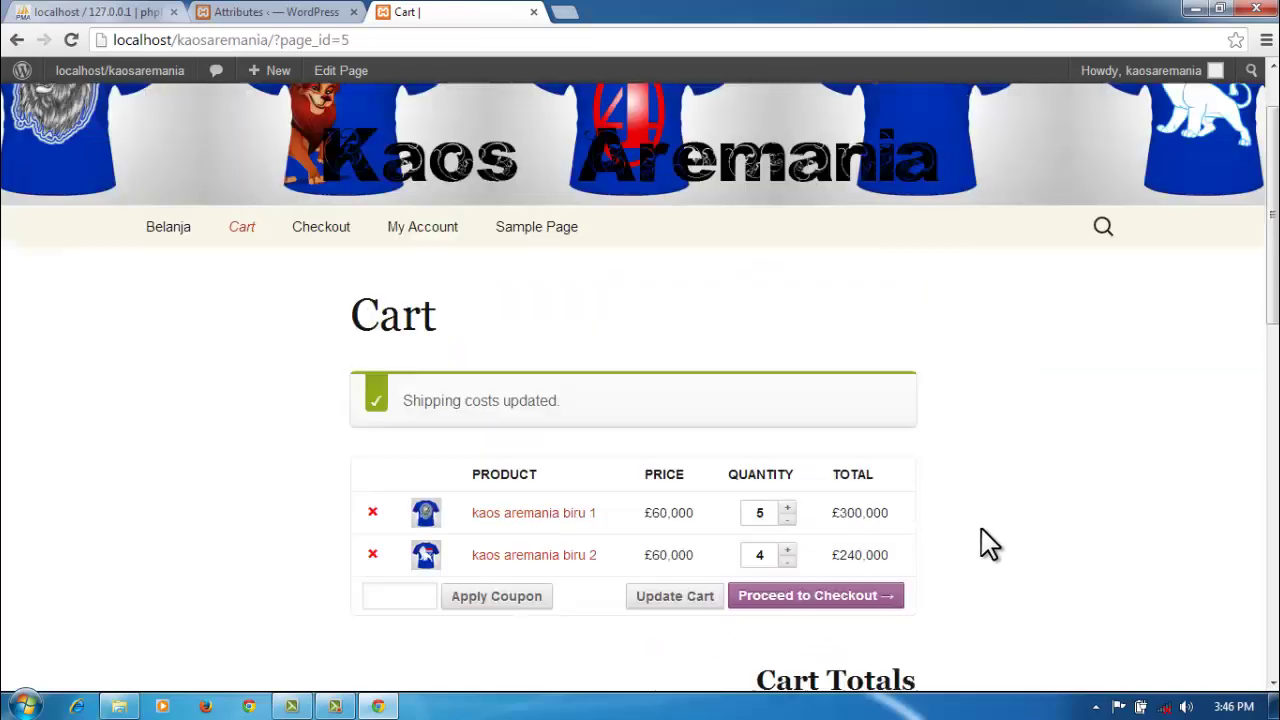
{"action": "left_click", "coordinate": [828, 604]}
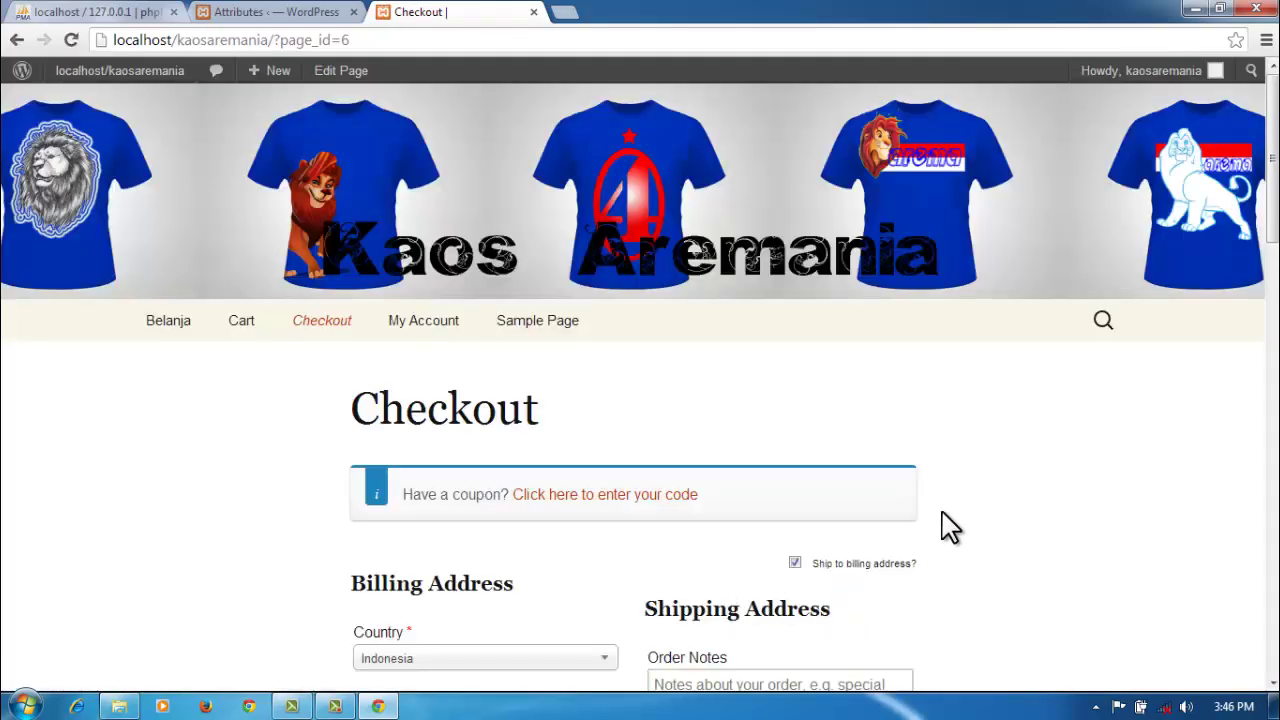
Step: Reveal the coupon form and try applying an empty coupon code
{"action": "left_click", "coordinate": [640, 496]}
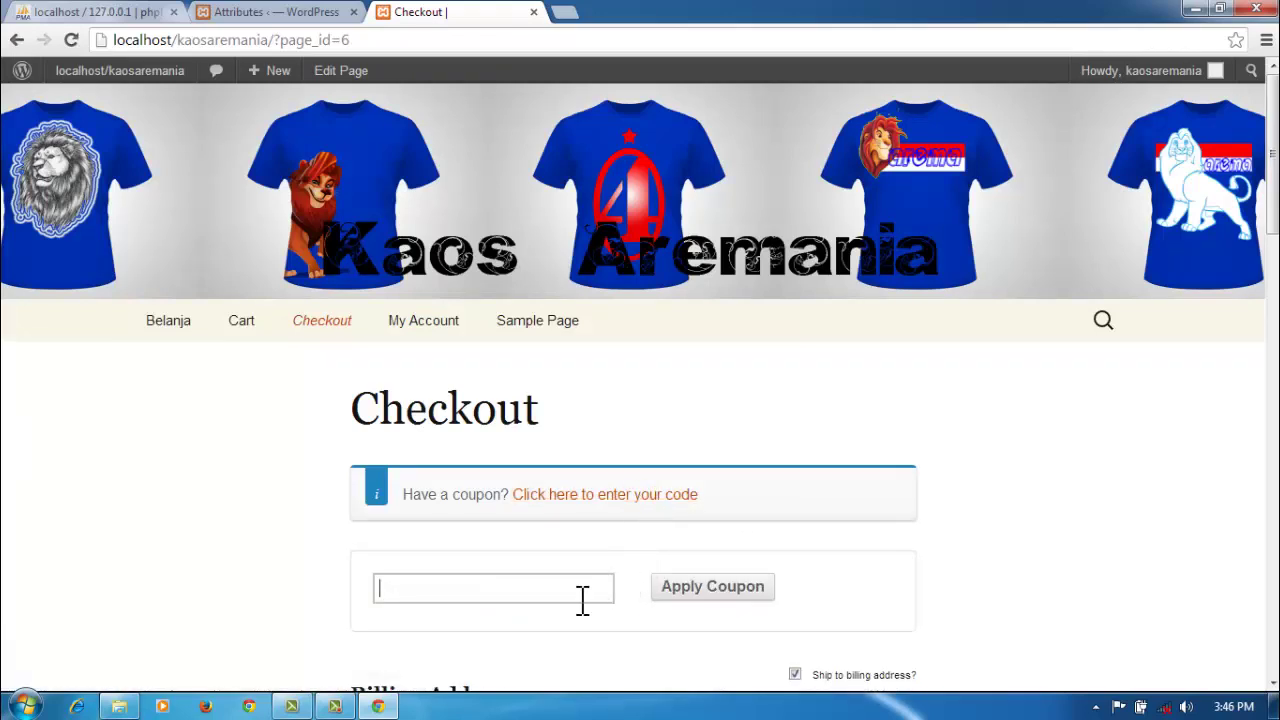
{"action": "scroll", "coordinate": [584, 606], "scroll_direction": "down", "scroll_amount": 1}
{"action": "scroll", "coordinate": [584, 612], "scroll_direction": "down", "scroll_amount": 1}
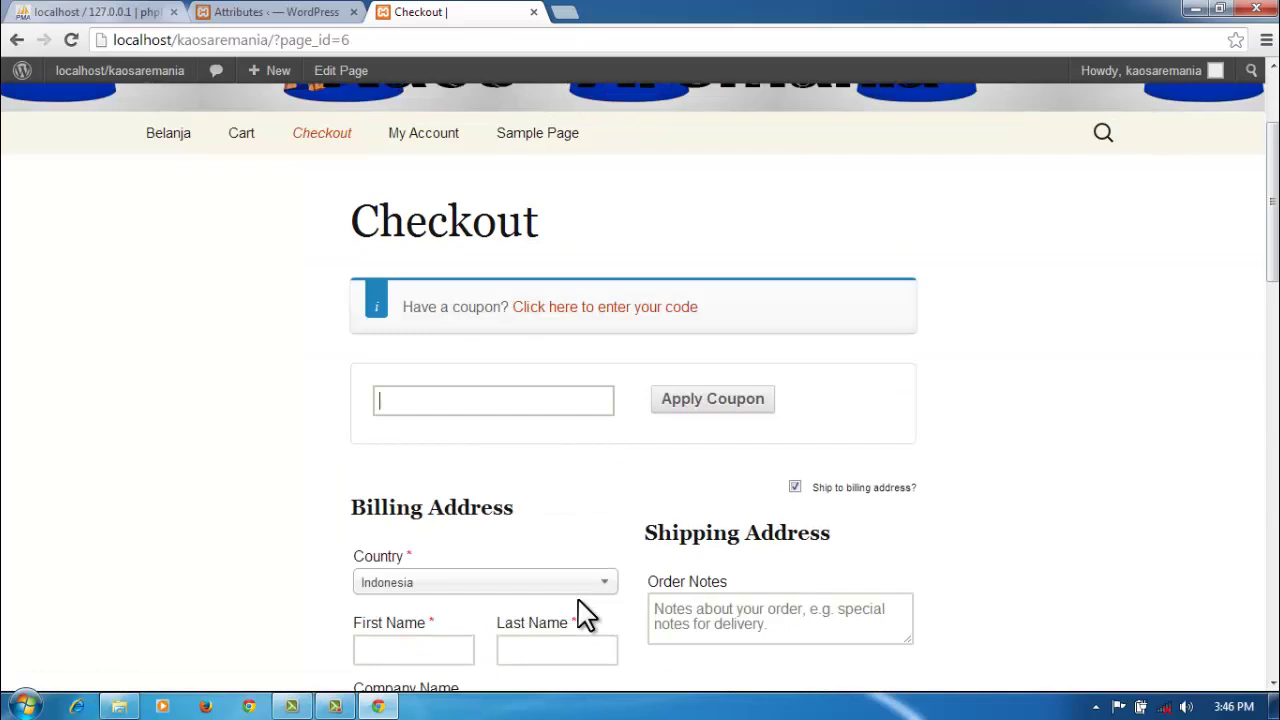
{"action": "scroll", "coordinate": [580, 610], "scroll_direction": "down", "scroll_amount": 2}
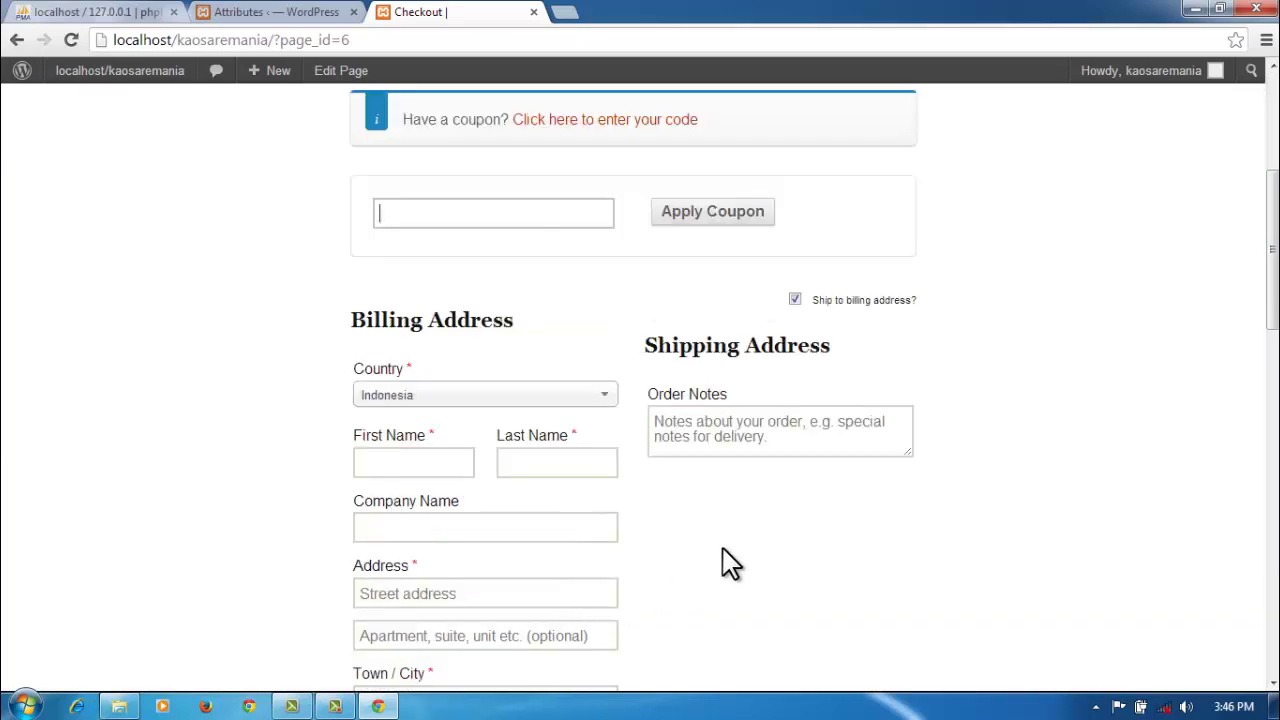
{"action": "scroll", "coordinate": [730, 563], "scroll_direction": "down", "scroll_amount": 2}
{"action": "scroll", "coordinate": [730, 563], "scroll_direction": "down", "scroll_amount": 2}
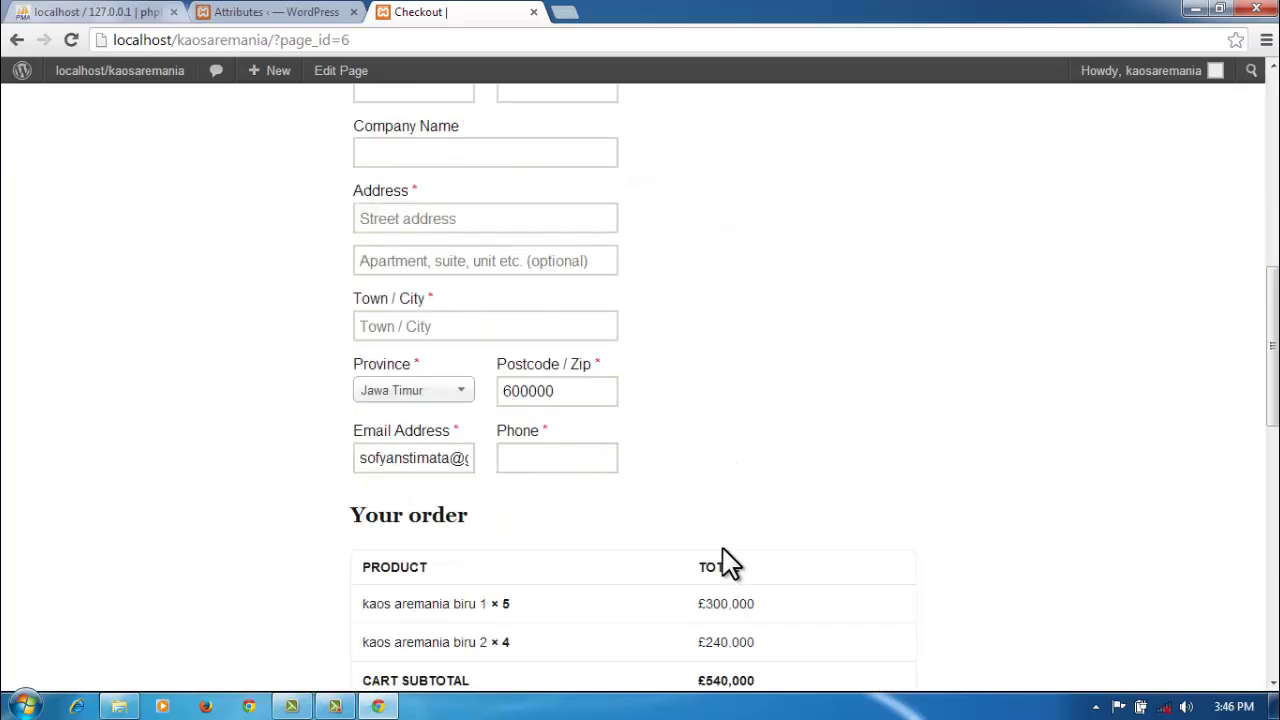
{"action": "scroll", "coordinate": [730, 563], "scroll_direction": "down", "scroll_amount": 4}
{"action": "scroll", "coordinate": [730, 563], "scroll_direction": "down", "scroll_amount": 2}
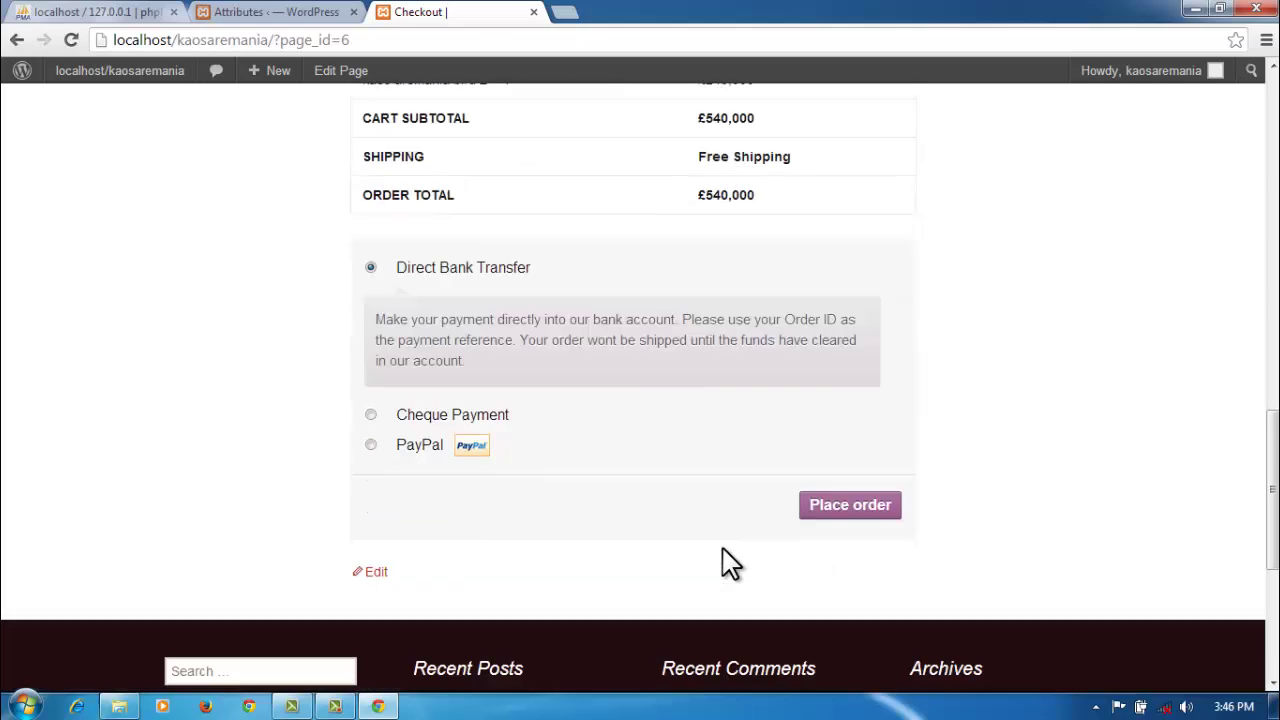
{"action": "scroll", "coordinate": [730, 563], "scroll_direction": "up", "scroll_amount": 14}
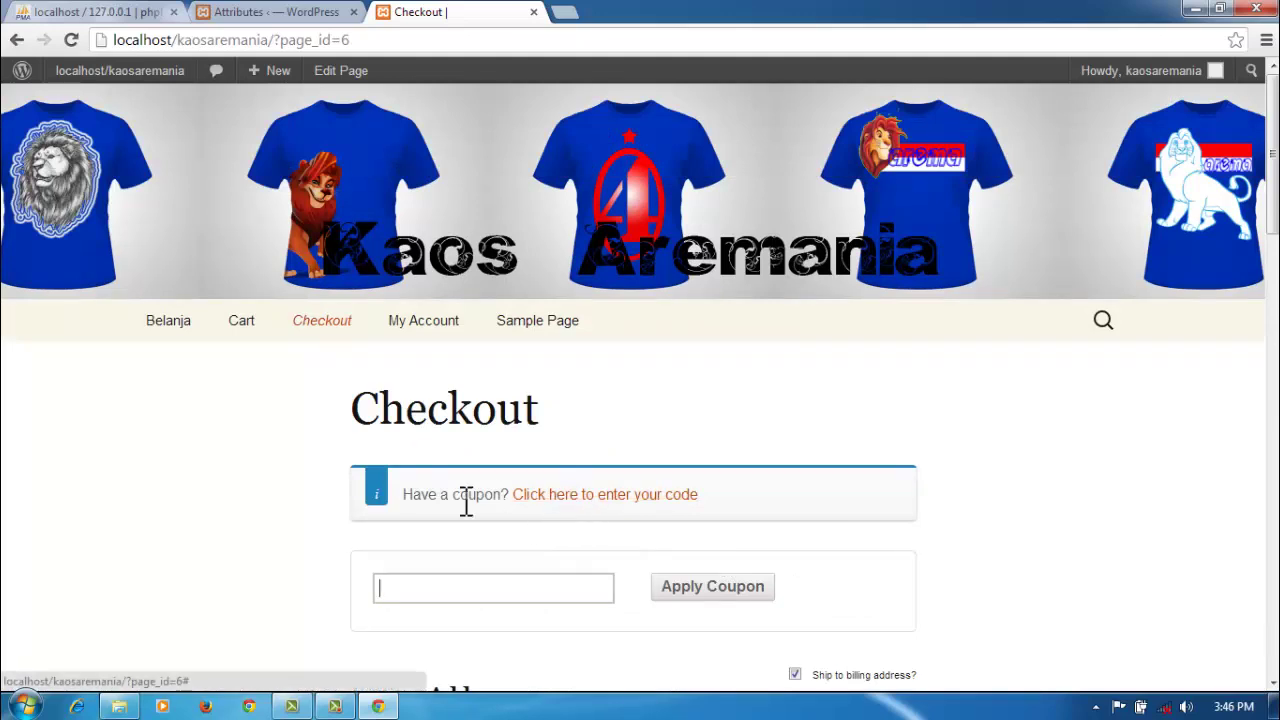
{"action": "left_click", "coordinate": [690, 585]}
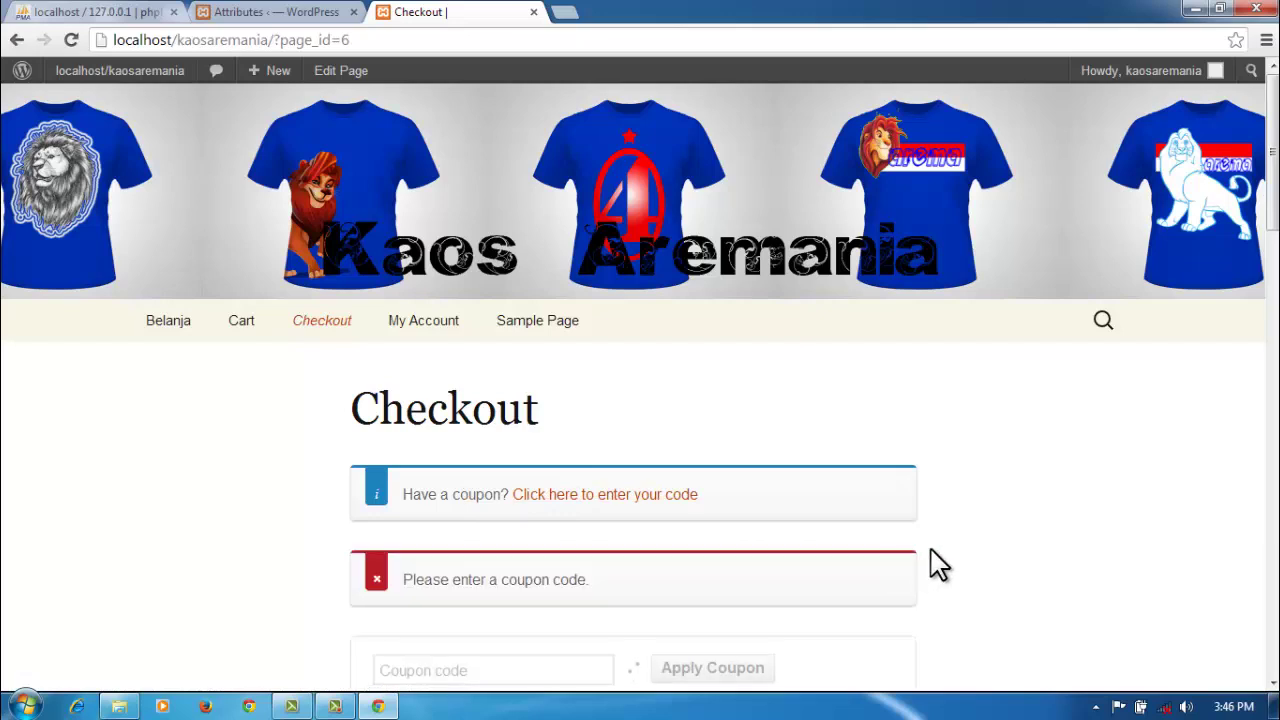
{"action": "scroll", "coordinate": [963, 550], "scroll_direction": "down", "scroll_amount": 2}
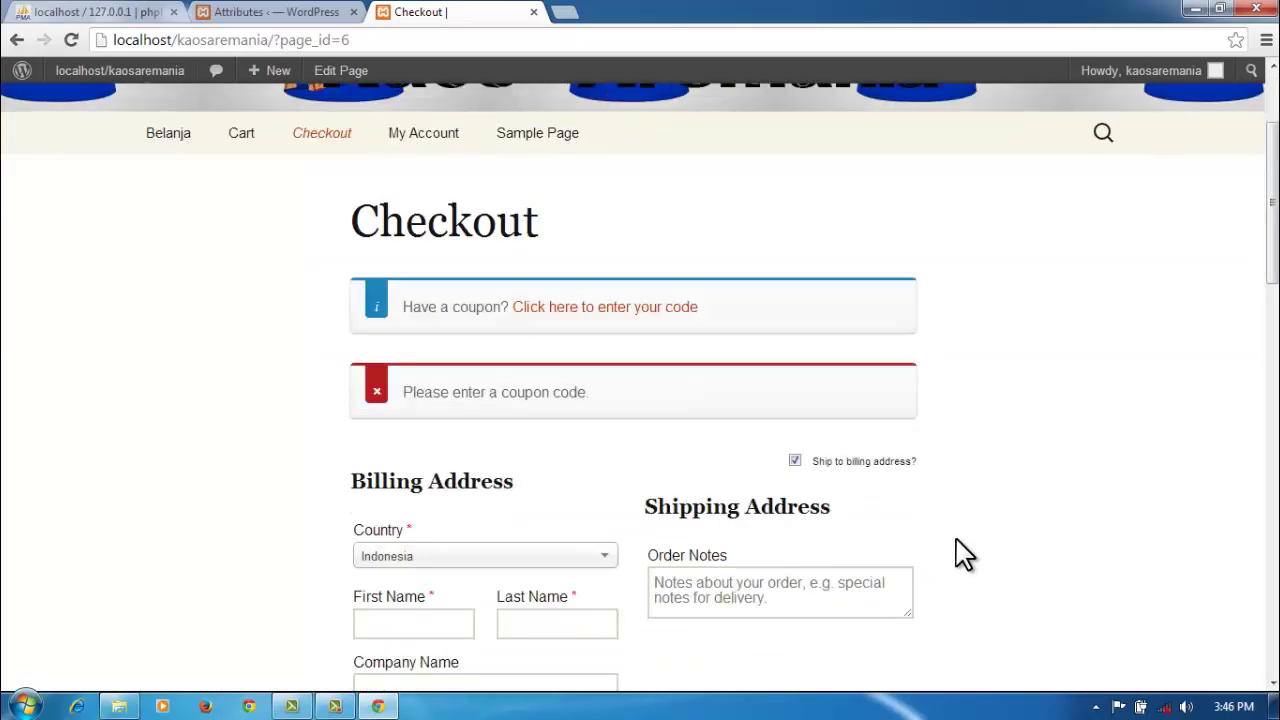
{"action": "scroll", "coordinate": [963, 555], "scroll_direction": "down", "scroll_amount": 1}
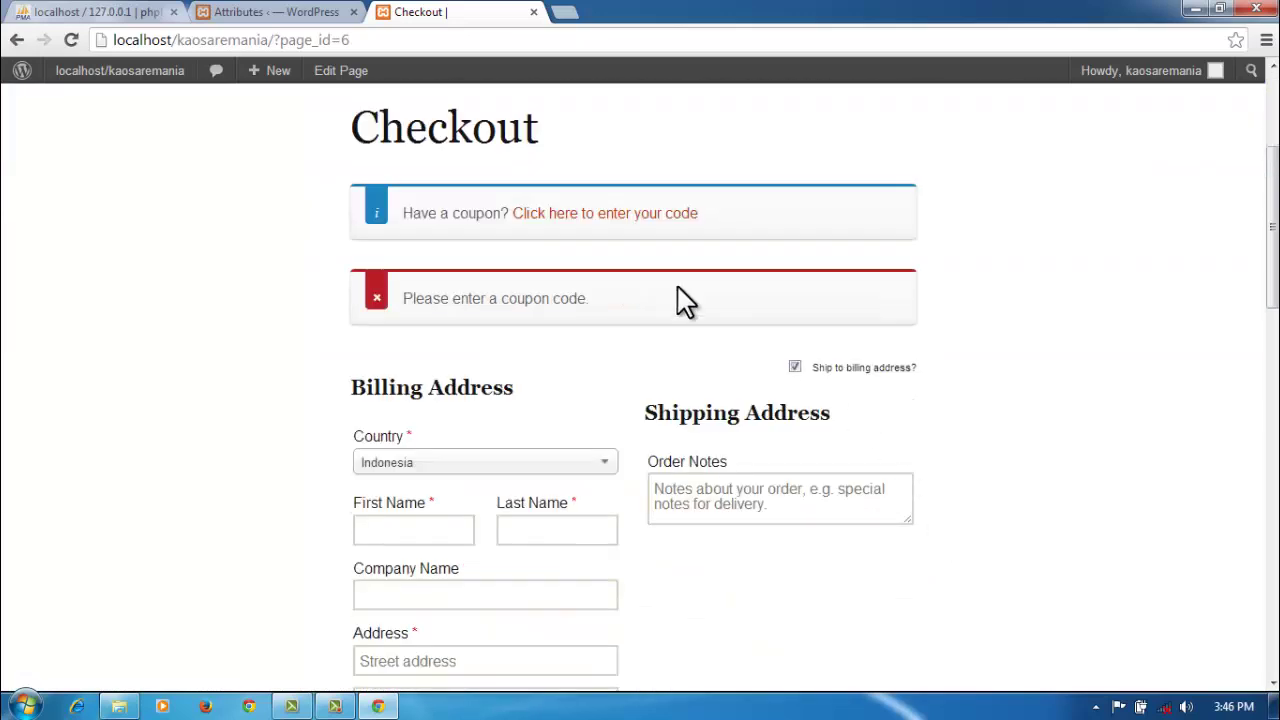
Step: Set the billing country to Indonesia and enter the customer's first name, last name and company
{"action": "left_click", "coordinate": [533, 464]}
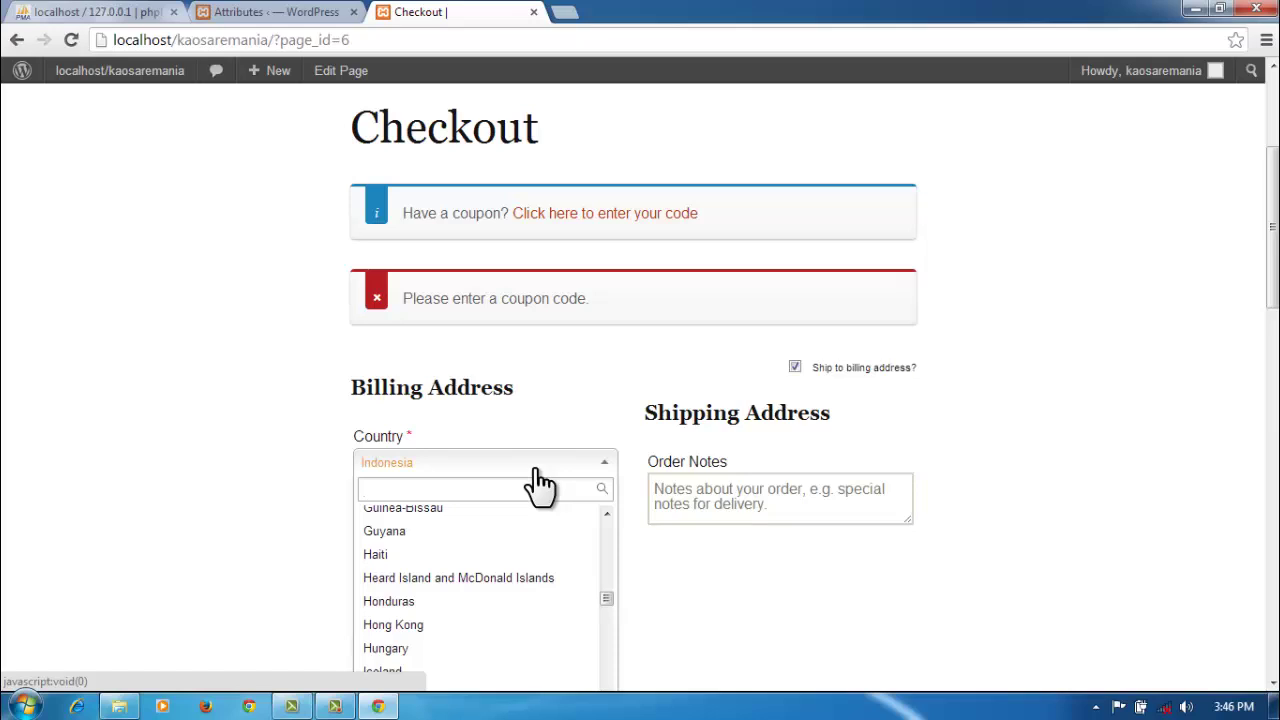
{"action": "type", "text": "in"}
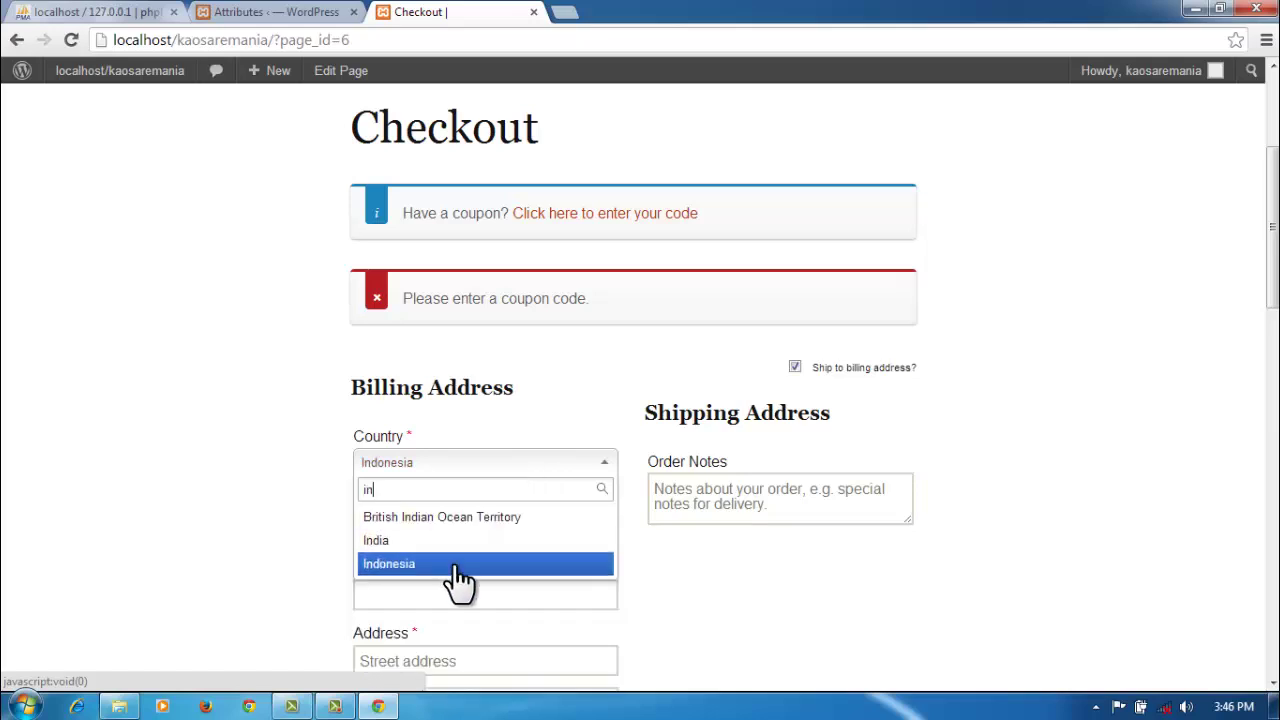
{"action": "left_click", "coordinate": [455, 563]}
{"action": "left_click", "coordinate": [408, 527]}
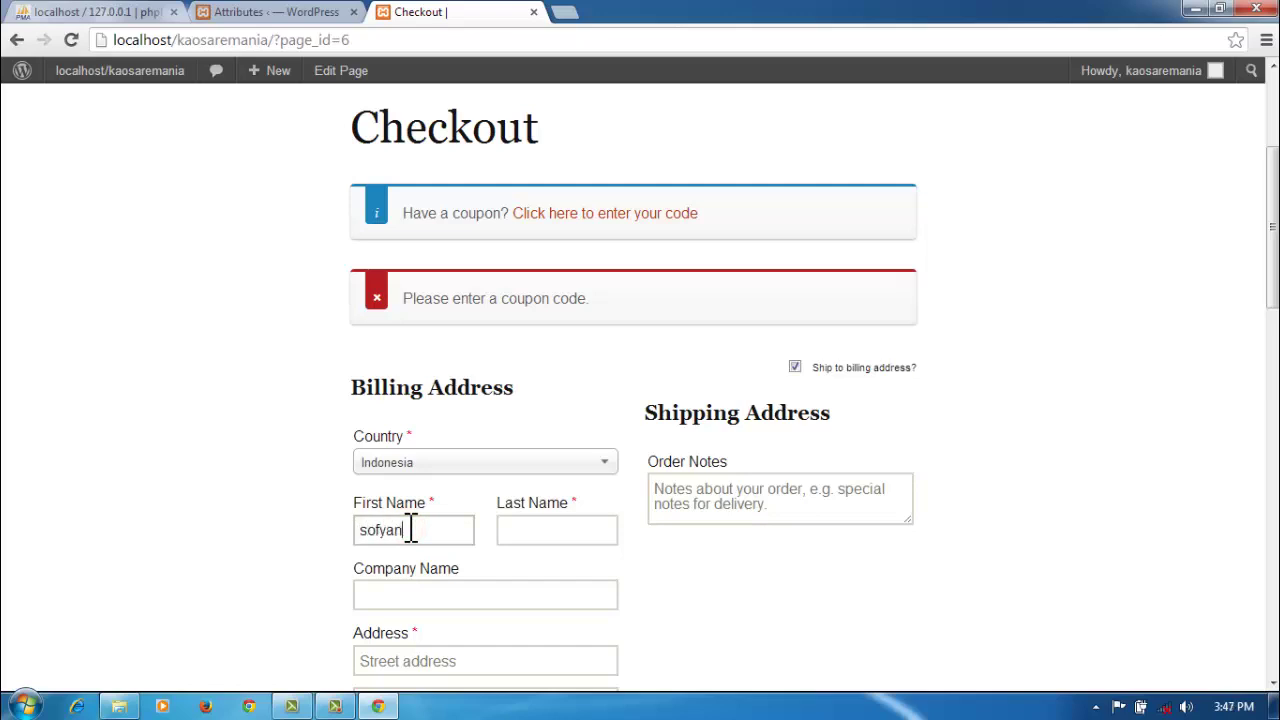
{"action": "left_click", "coordinate": [558, 527]}
{"action": "left_click", "coordinate": [491, 593]}
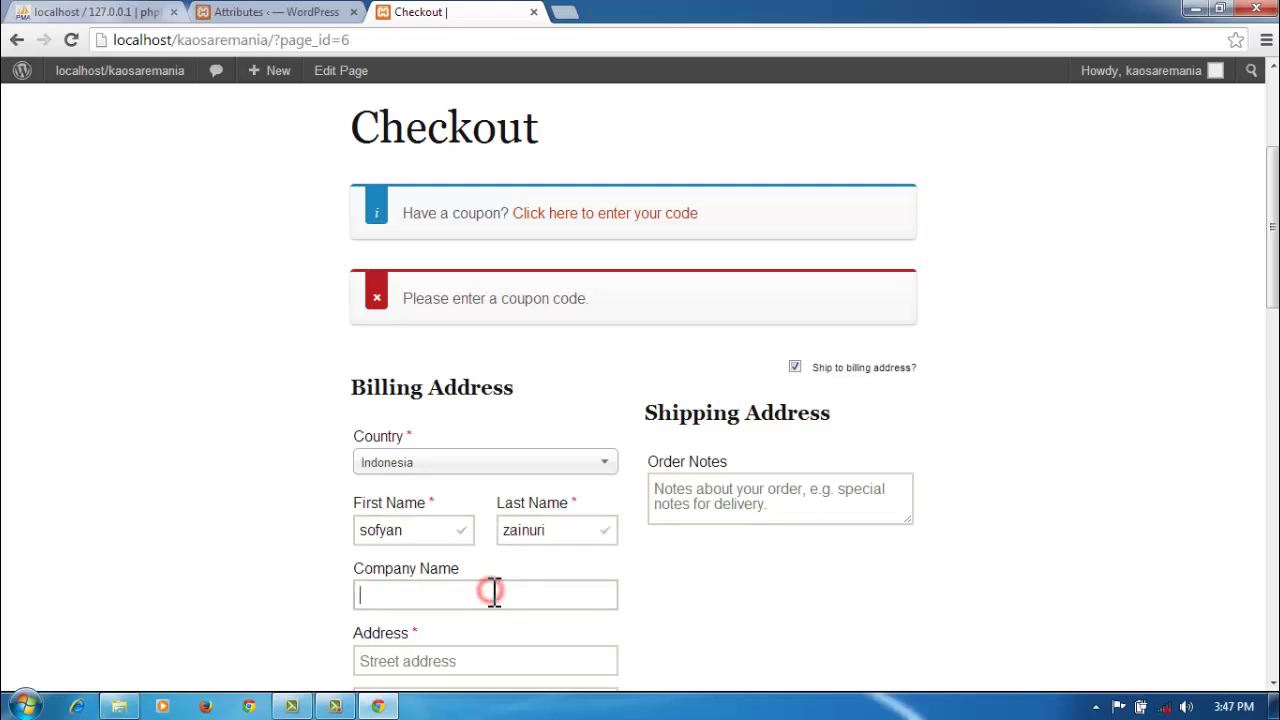
{"action": "type", "text": "sofyan"}
{"action": "scroll", "coordinate": [481, 612], "scroll_direction": "down", "scroll_amount": 1}
Step: Fill in the street address, town, Jawa Timur province and the customer's phone number
{"action": "left_click", "coordinate": [481, 578]}
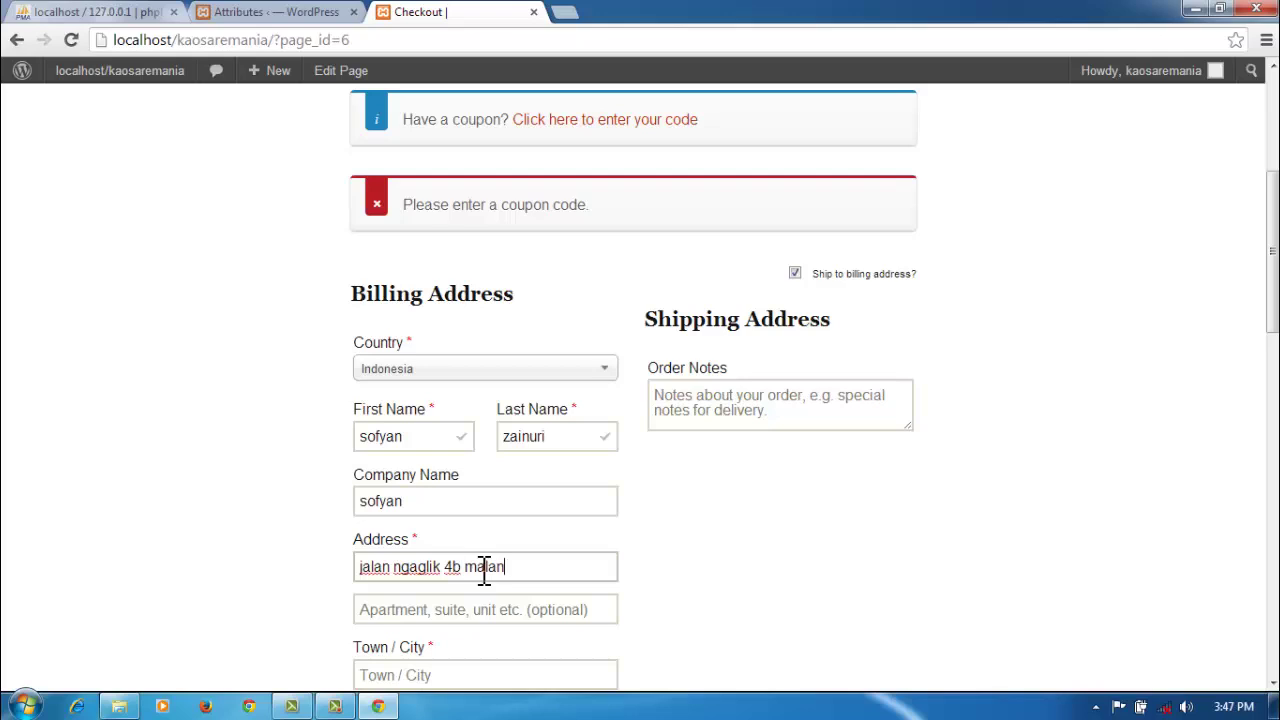
{"action": "left_click", "coordinate": [527, 609]}
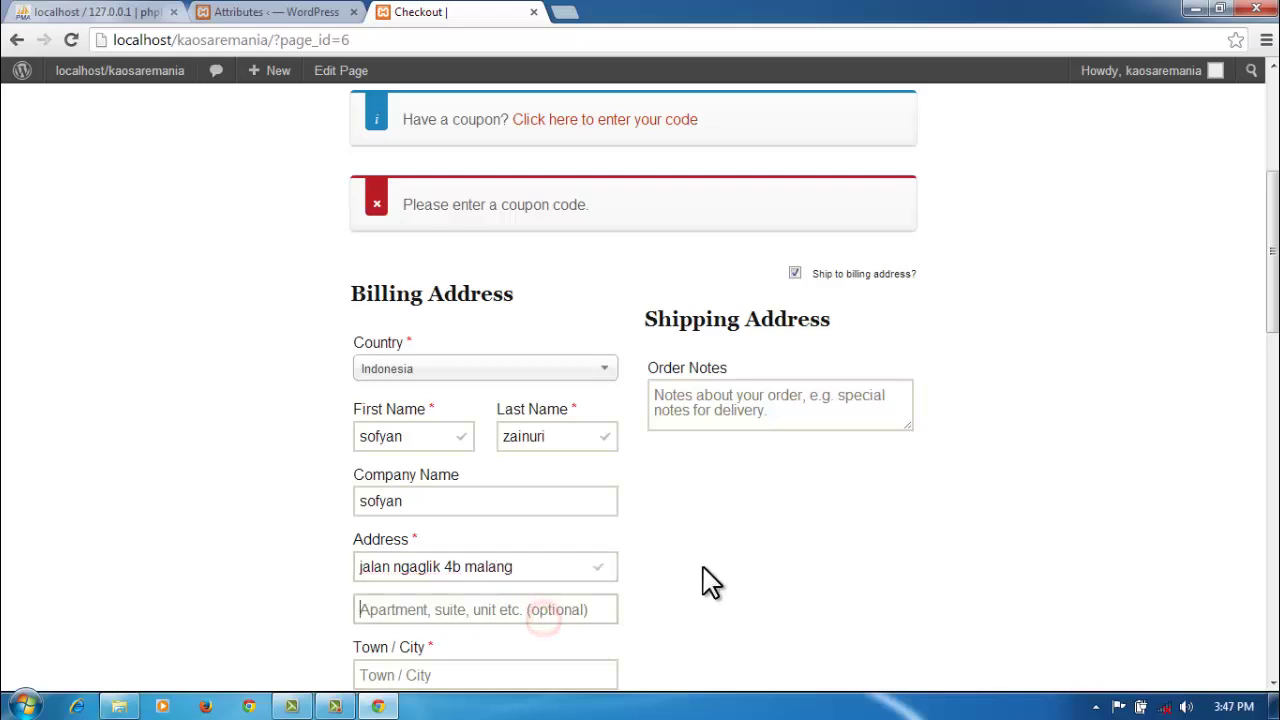
{"action": "scroll", "coordinate": [703, 583], "scroll_direction": "down", "scroll_amount": 2}
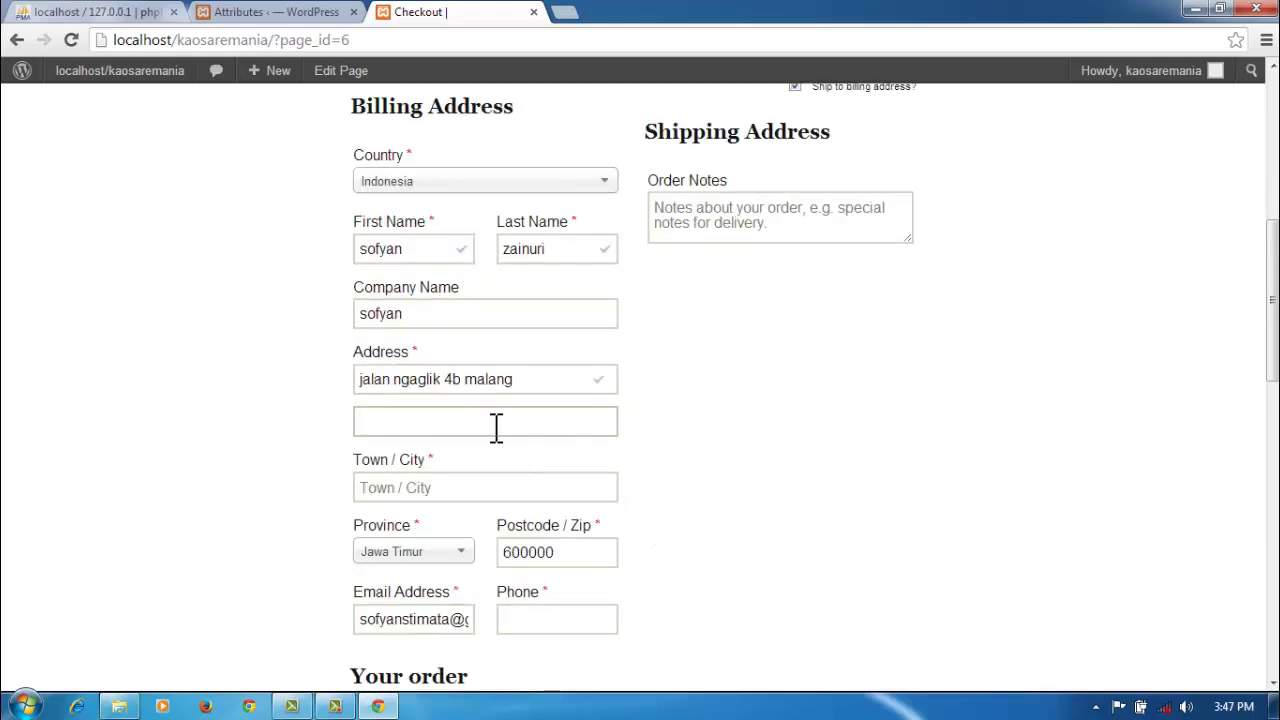
{"action": "left_click", "coordinate": [436, 489]}
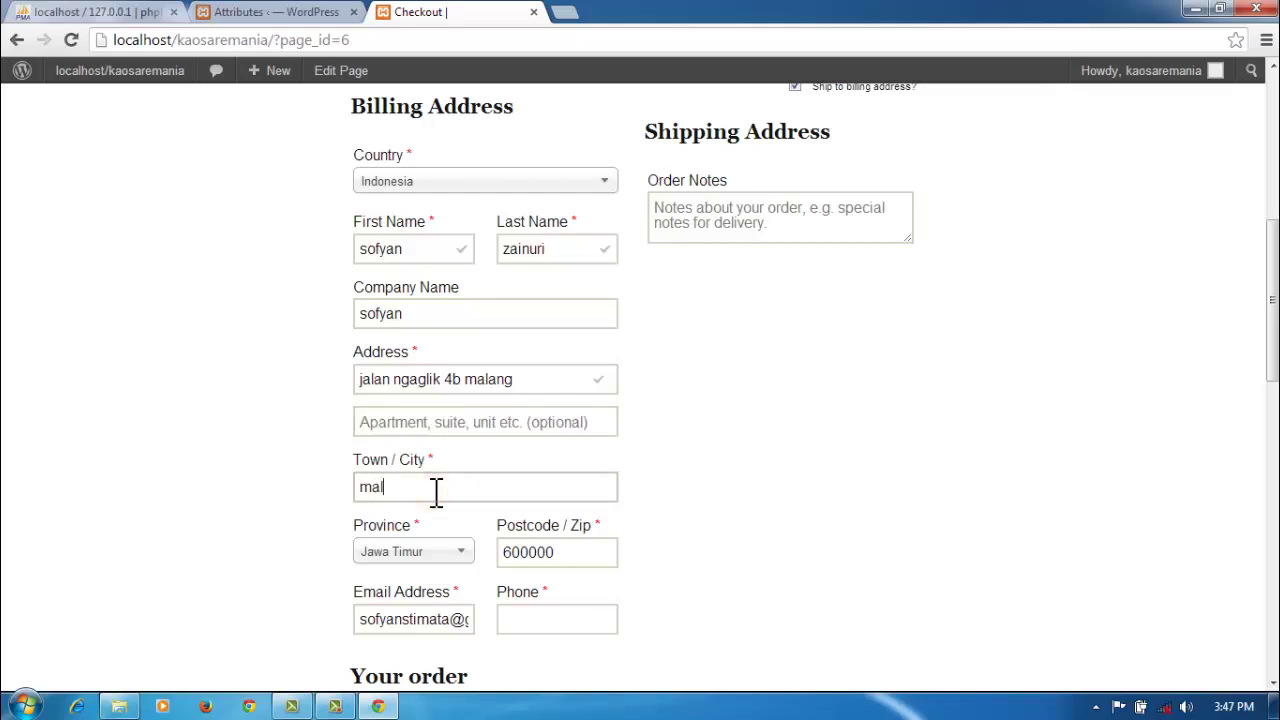
{"action": "left_click", "coordinate": [433, 553]}
{"action": "left_click", "coordinate": [433, 561]}
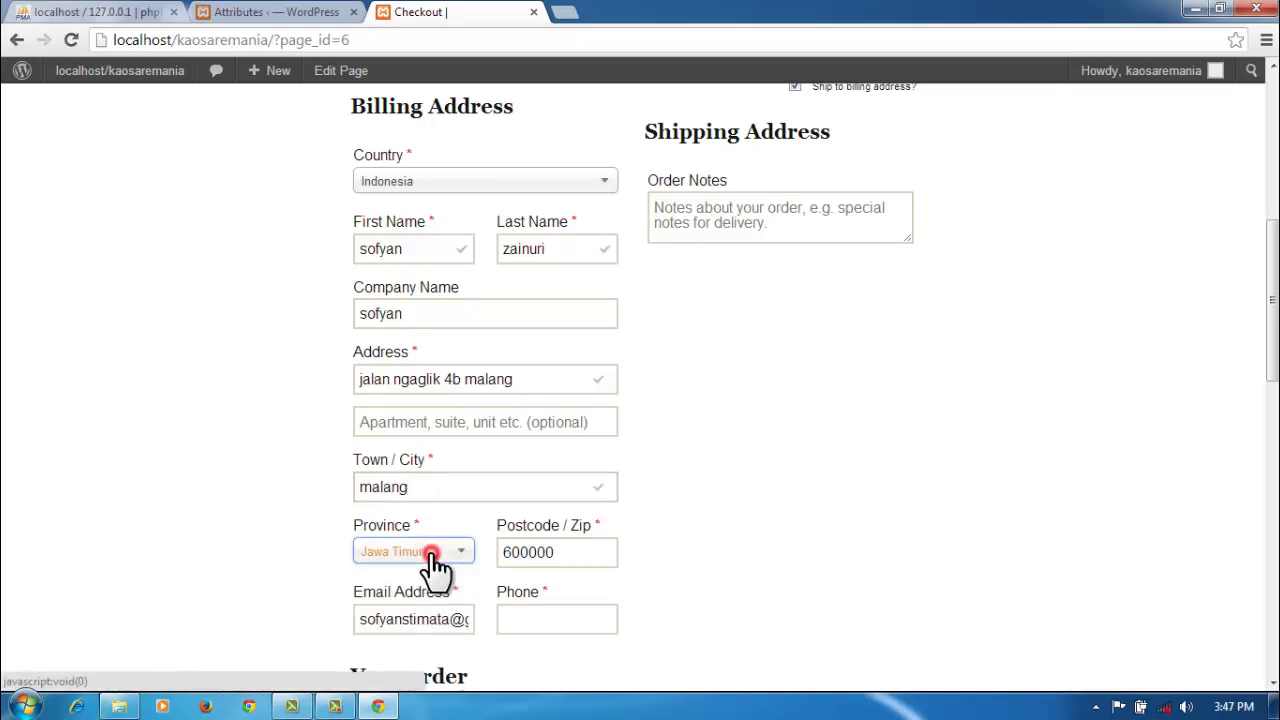
{"action": "scroll", "coordinate": [678, 550], "scroll_direction": "down", "scroll_amount": 1}
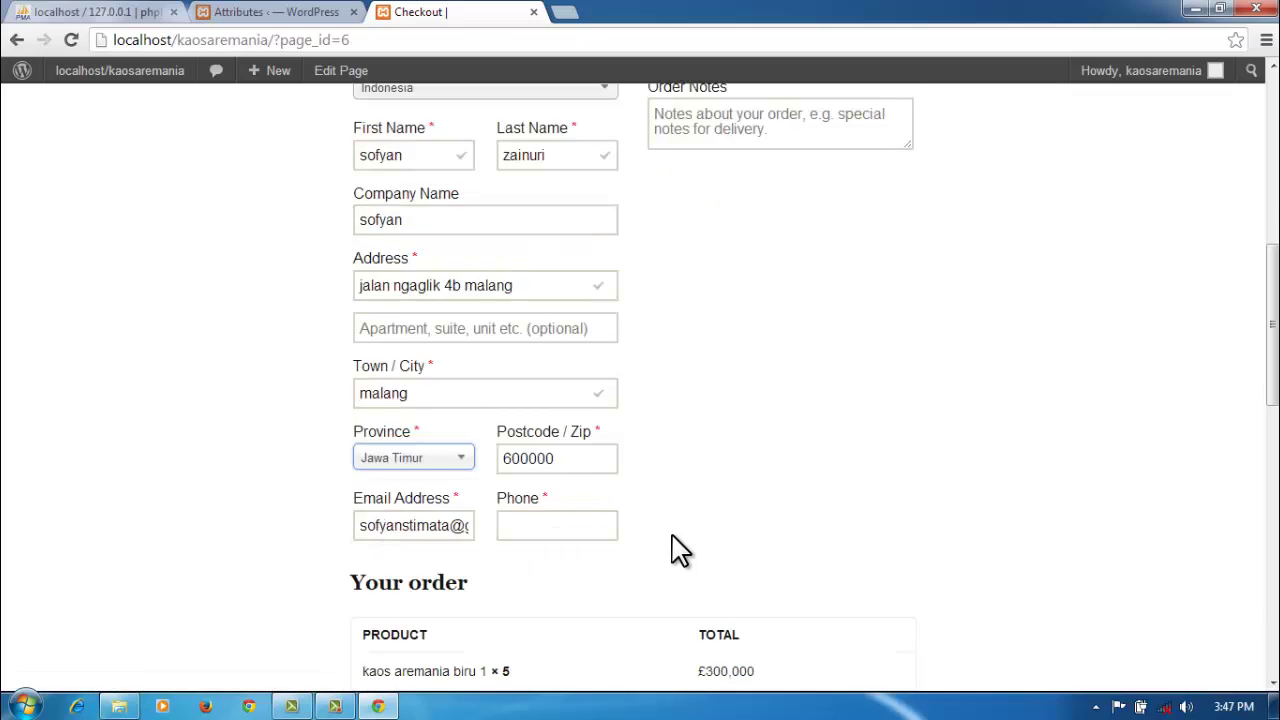
{"action": "left_click", "coordinate": [545, 527]}
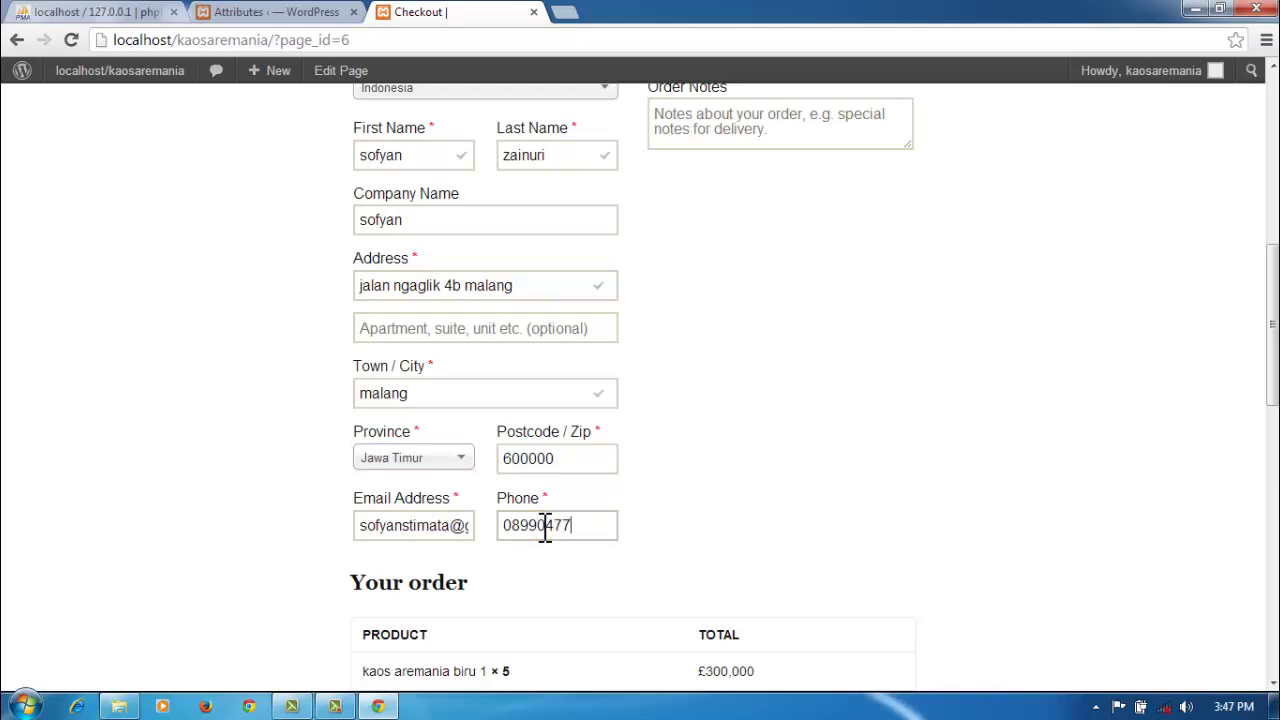
{"action": "scroll", "coordinate": [570, 523], "scroll_direction": "up", "scroll_amount": 2}
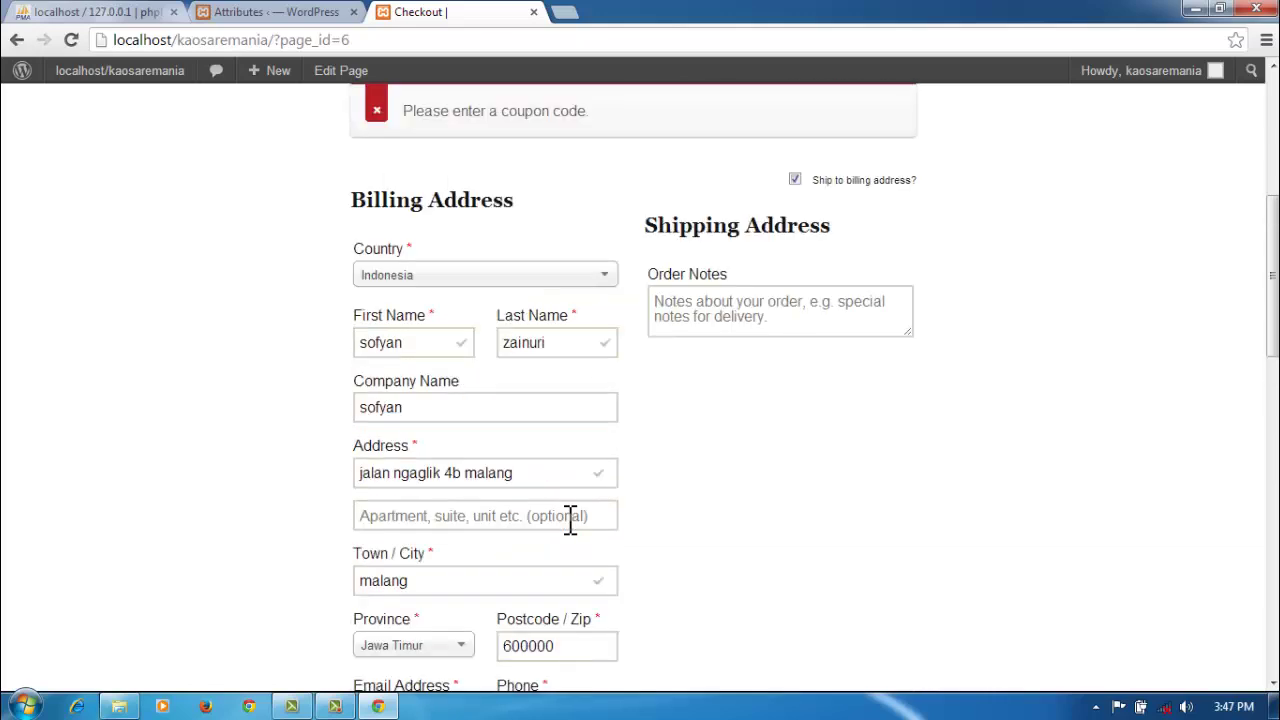
{"action": "scroll", "coordinate": [570, 523], "scroll_direction": "up", "scroll_amount": 2}
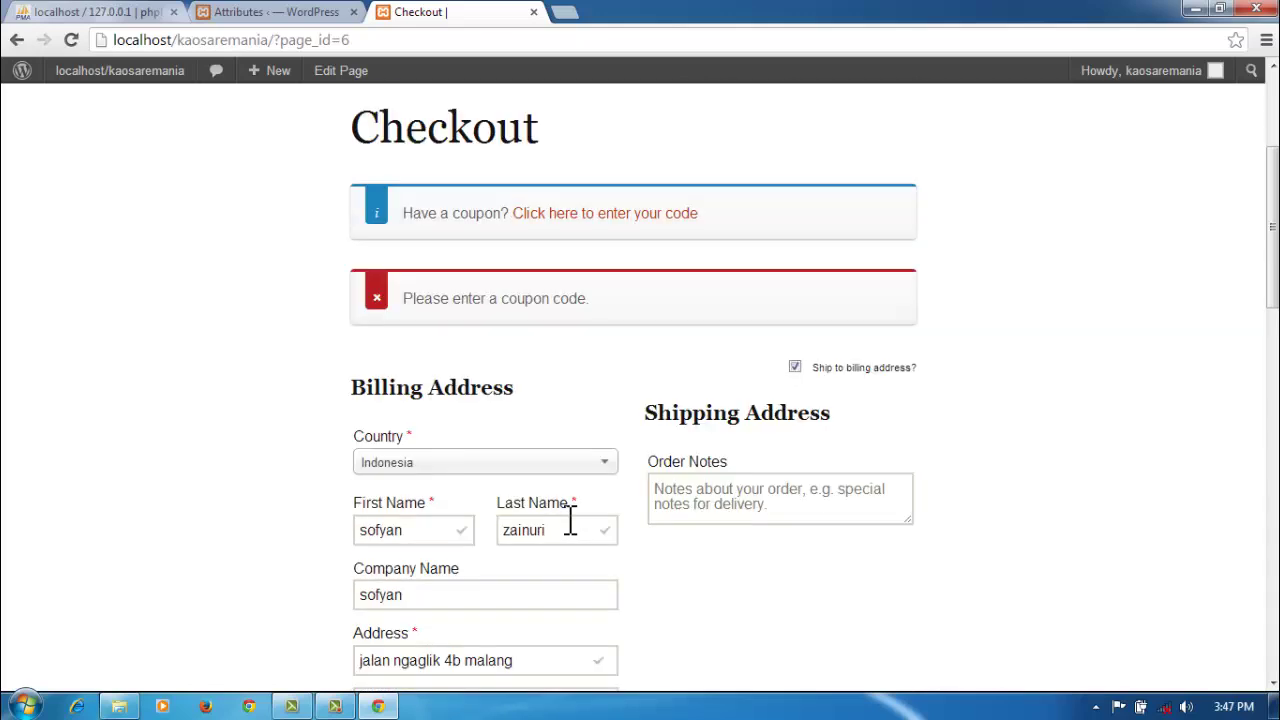
Step: Try coupon code 600000, then scroll down to the £540,000 order summary and Place order
{"action": "left_click", "coordinate": [581, 216]}
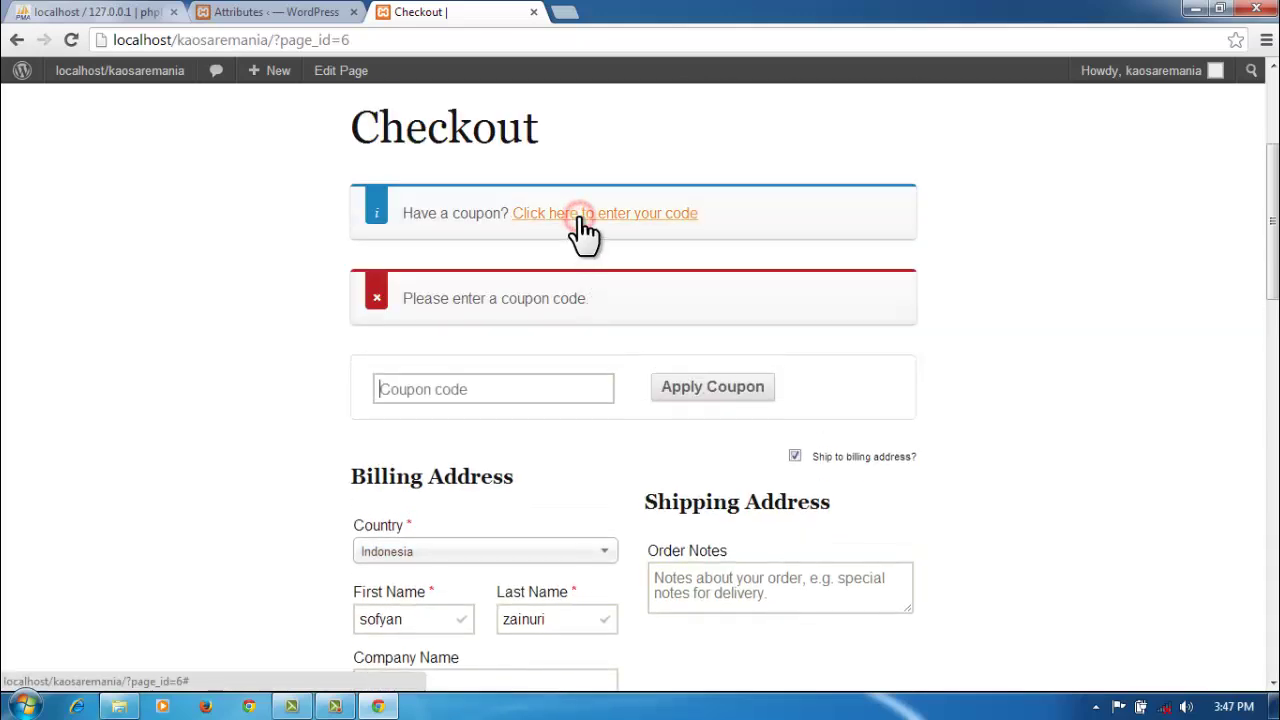
{"action": "left_click", "coordinate": [549, 384]}
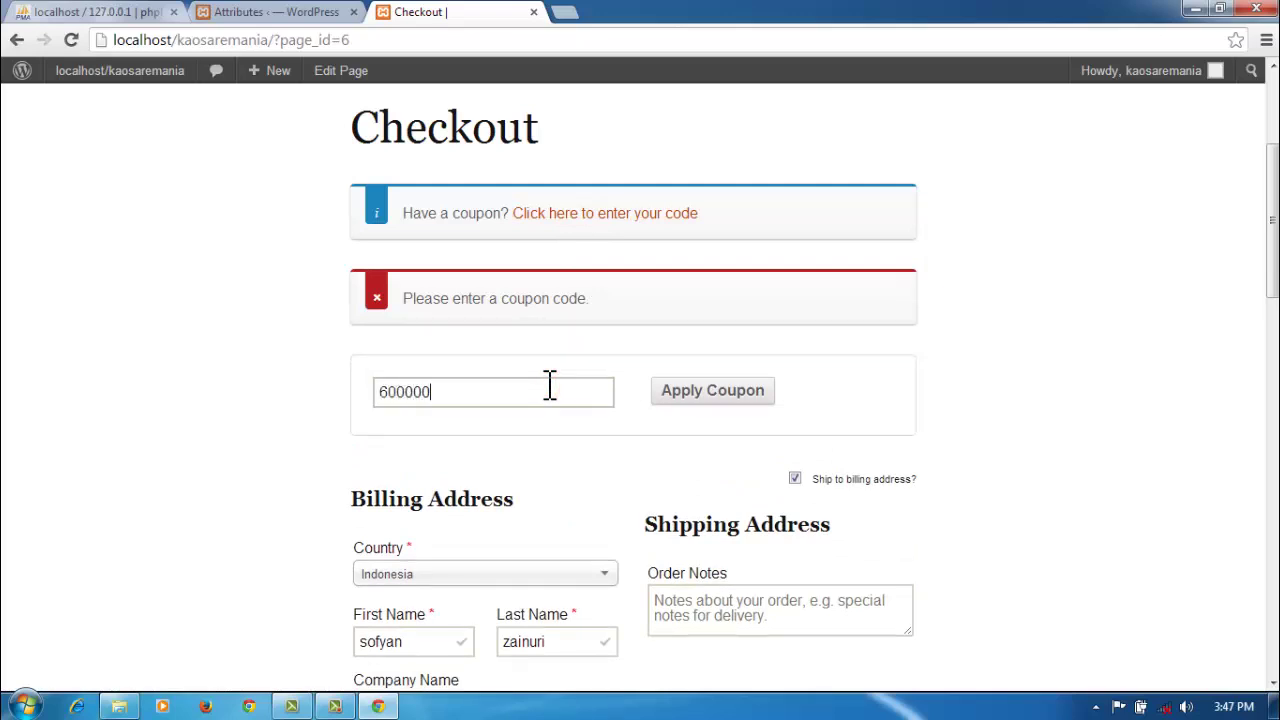
{"action": "left_click", "coordinate": [717, 391]}
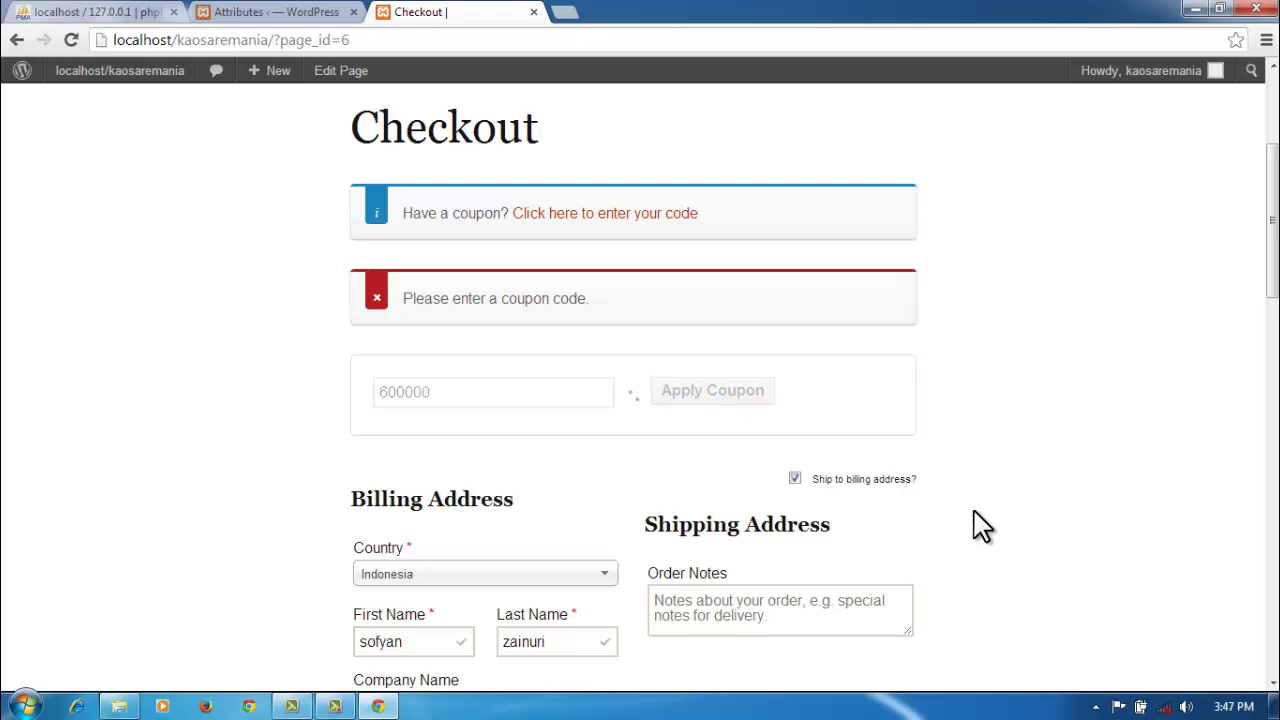
{"action": "scroll", "coordinate": [980, 525], "scroll_direction": "down", "scroll_amount": 1}
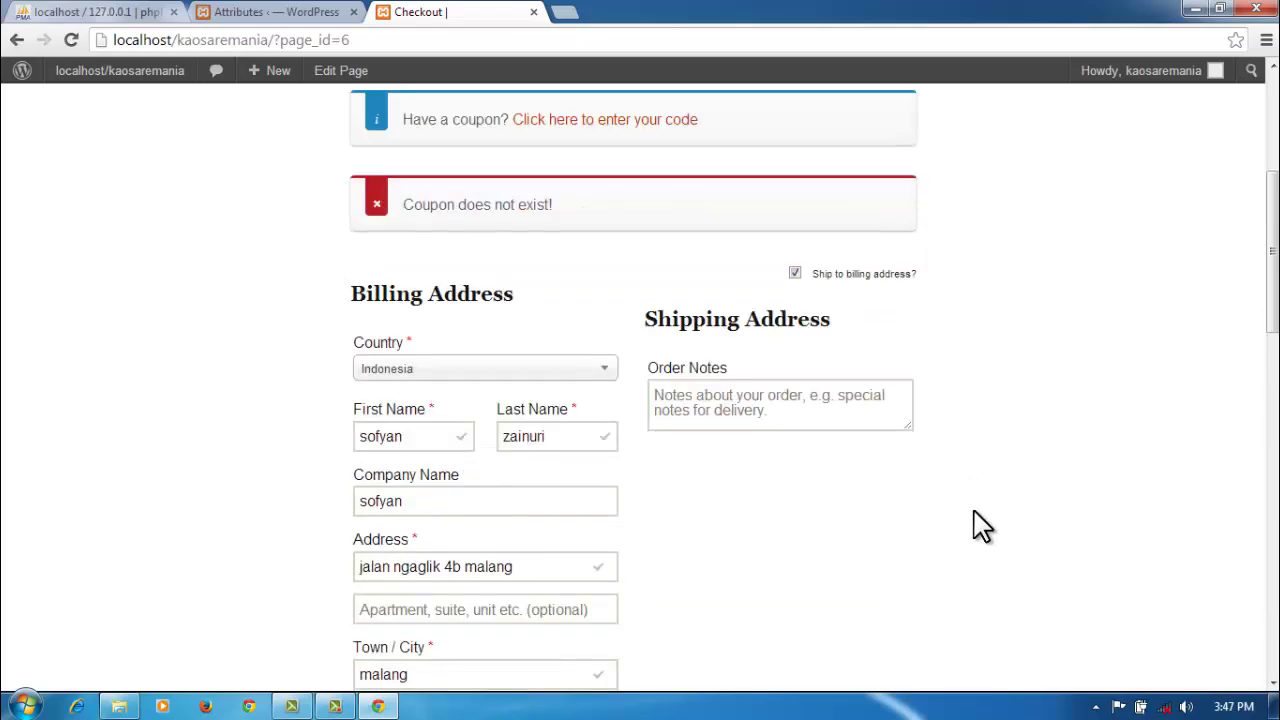
{"action": "scroll", "coordinate": [980, 525], "scroll_direction": "down", "scroll_amount": 4}
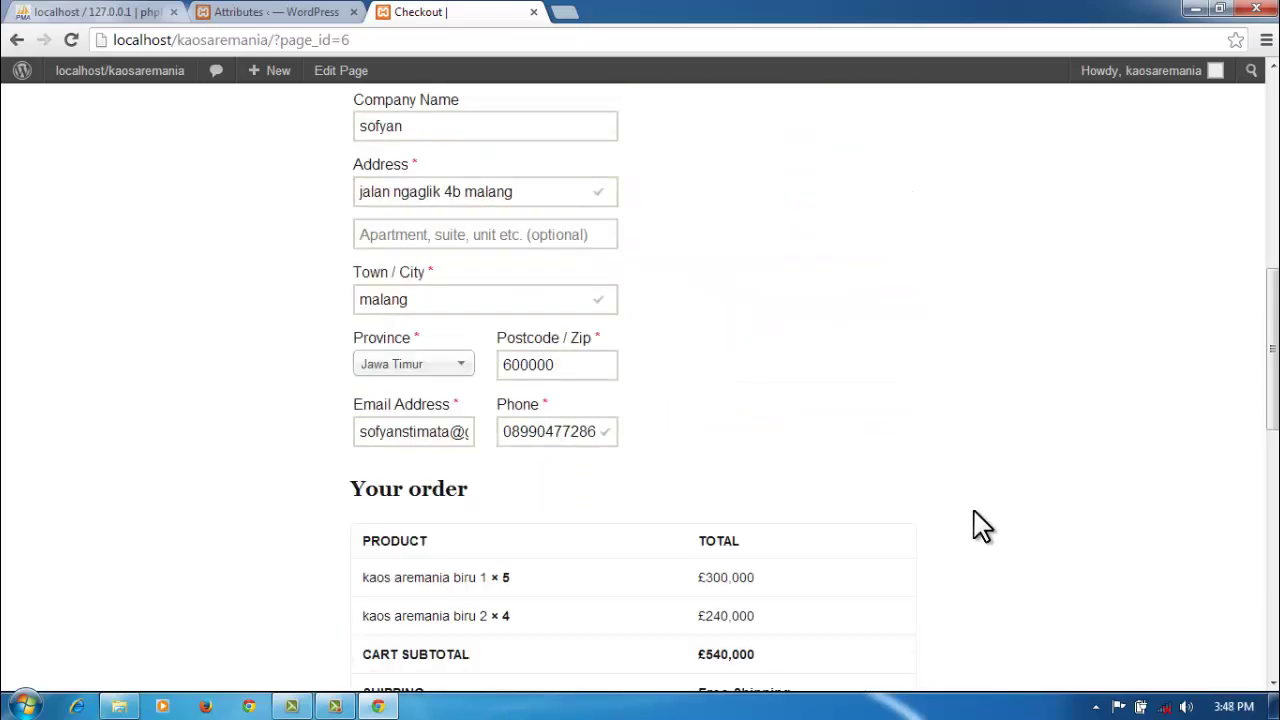
{"action": "scroll", "coordinate": [980, 525], "scroll_direction": "down", "scroll_amount": 4}
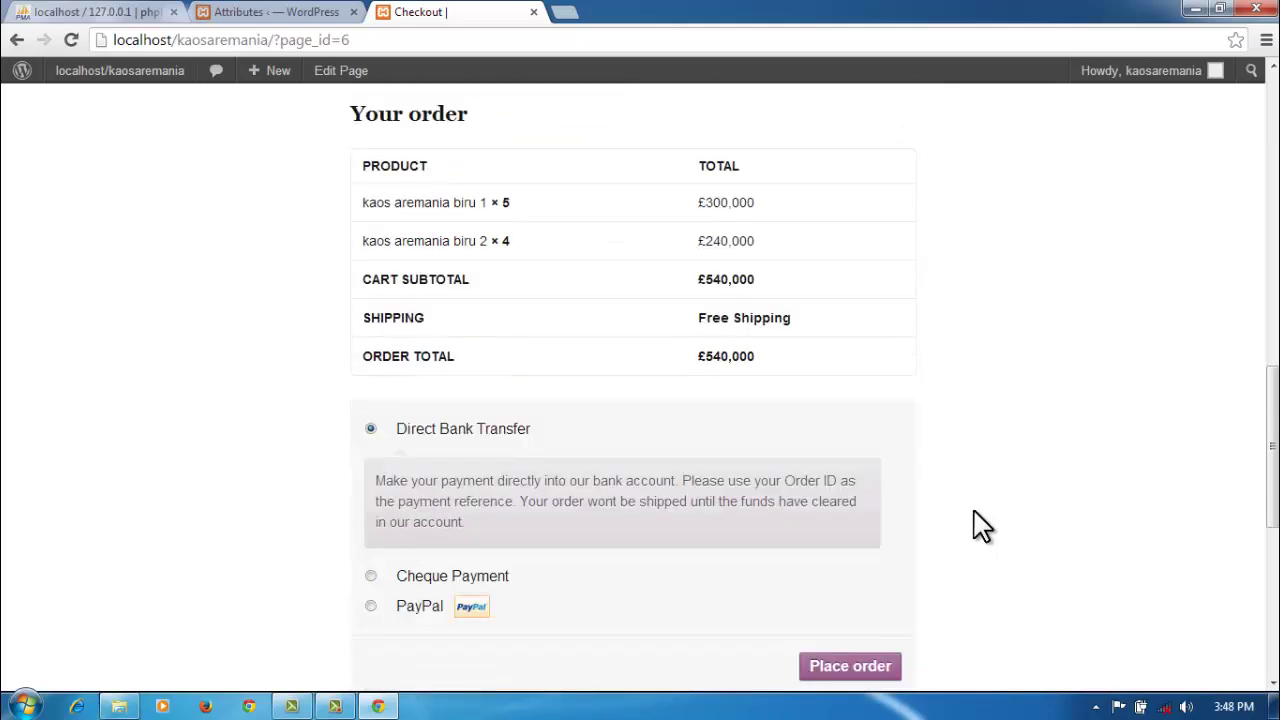
{"action": "scroll", "coordinate": [980, 525], "scroll_direction": "down", "scroll_amount": 1}
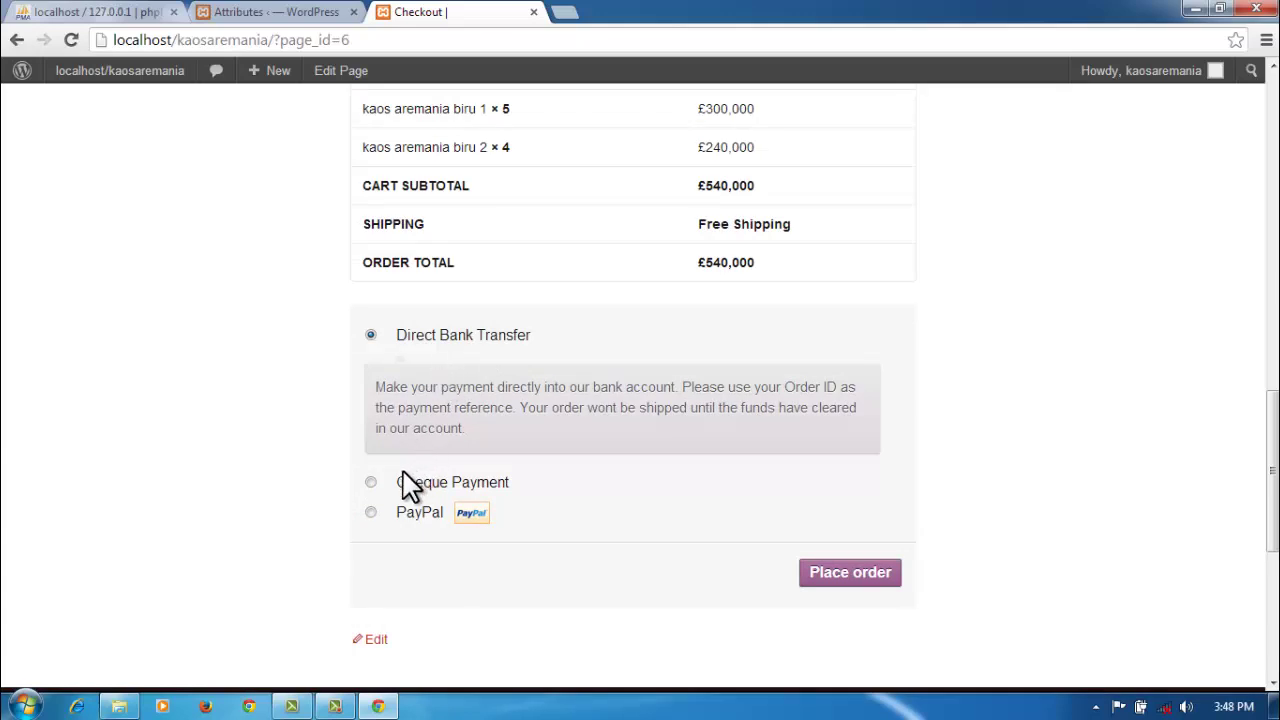
{"action": "left_click", "coordinate": [850, 572]}
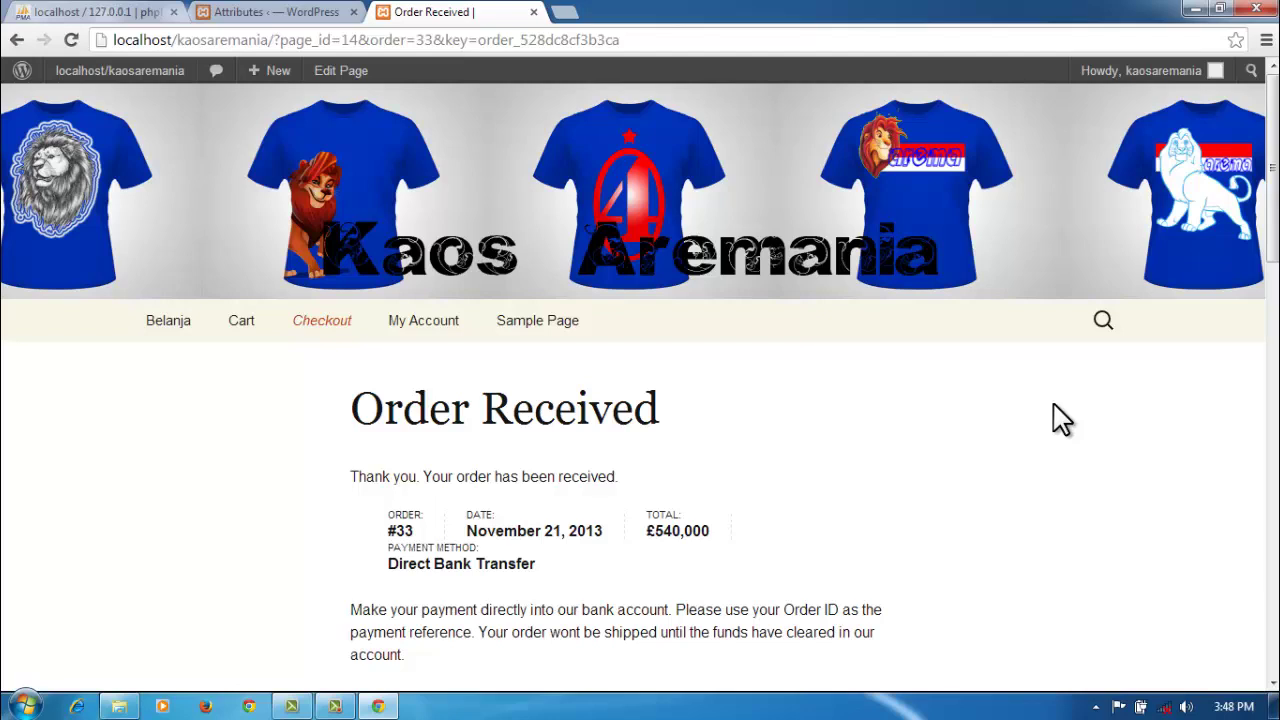
{"action": "scroll", "coordinate": [920, 472], "scroll_direction": "down", "scroll_amount": 1}
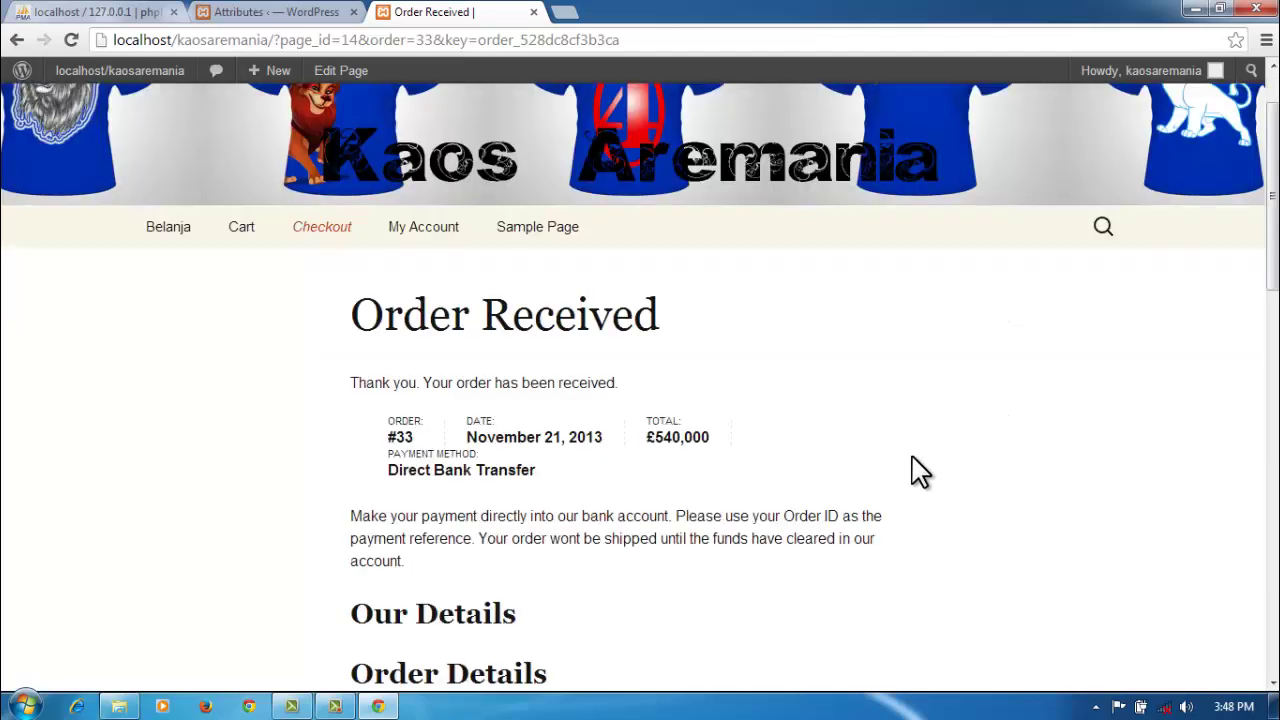
{"action": "scroll", "coordinate": [920, 472], "scroll_direction": "down", "scroll_amount": 3}
{"action": "scroll", "coordinate": [920, 472], "scroll_direction": "down", "scroll_amount": 2}
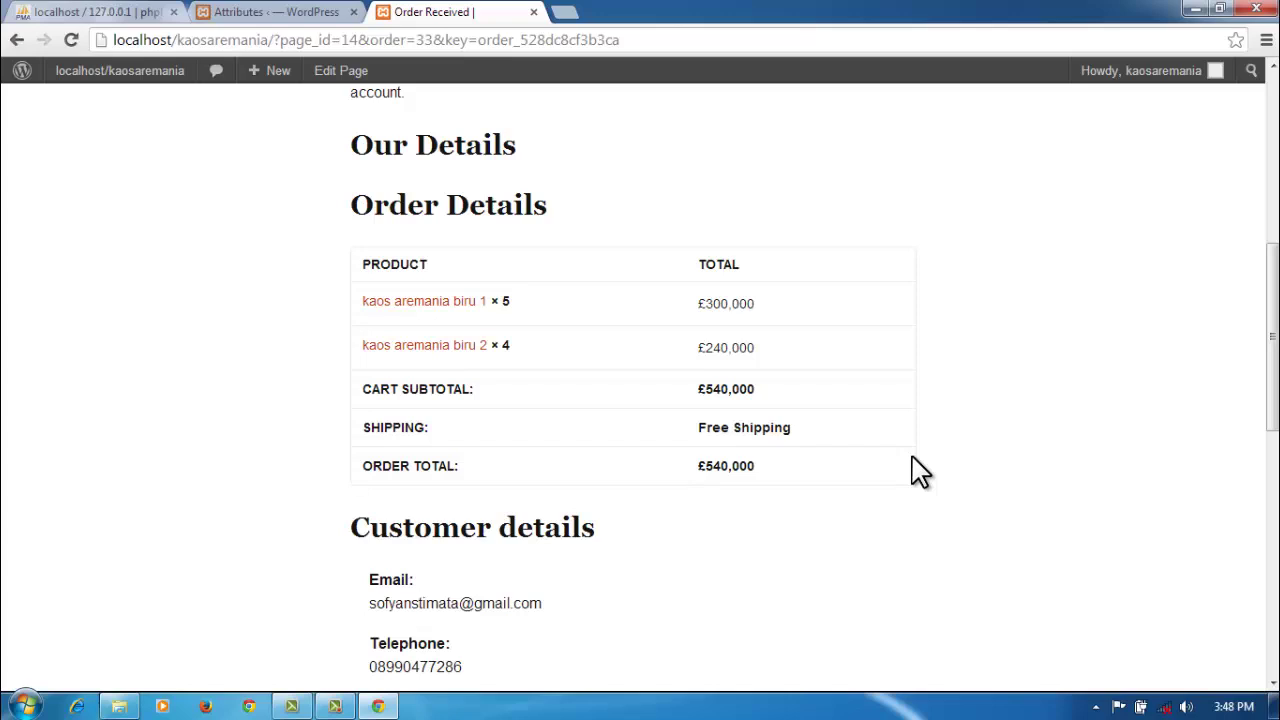
{"action": "scroll", "coordinate": [920, 472], "scroll_direction": "down", "scroll_amount": 1}
{"action": "scroll", "coordinate": [920, 472], "scroll_direction": "down", "scroll_amount": 4}
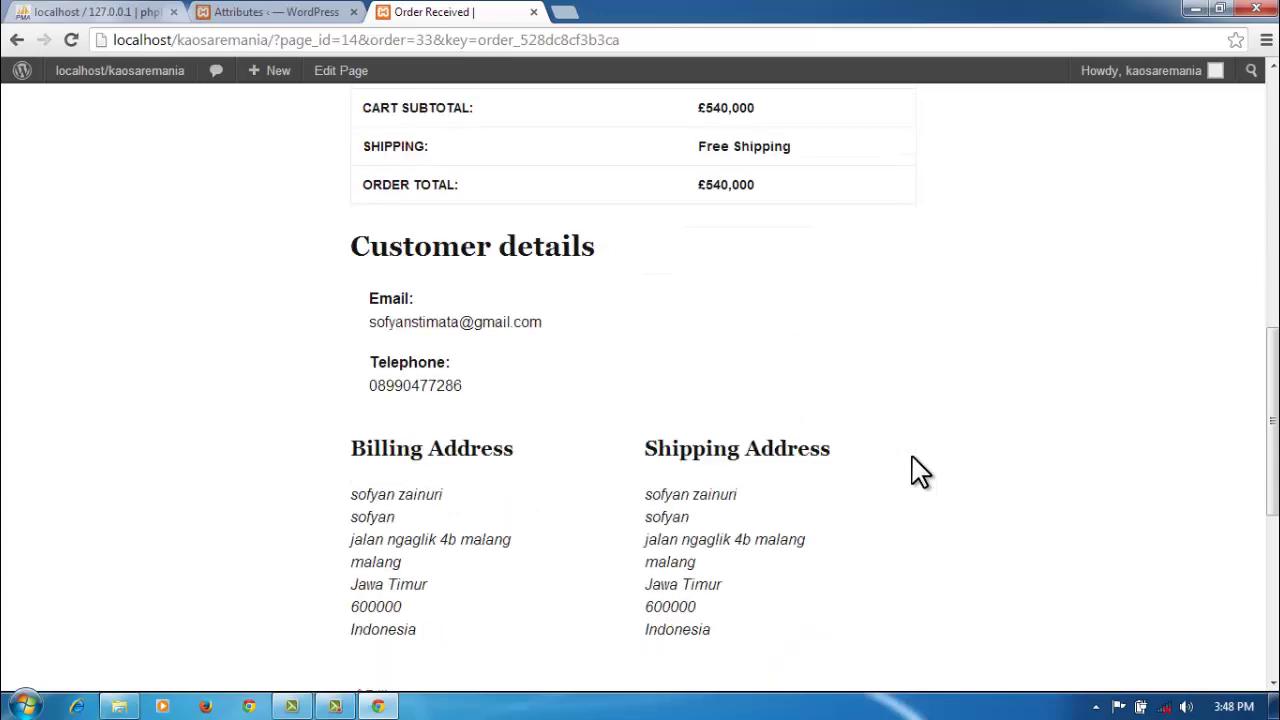
{"action": "scroll", "coordinate": [920, 472], "scroll_direction": "down", "scroll_amount": 1}
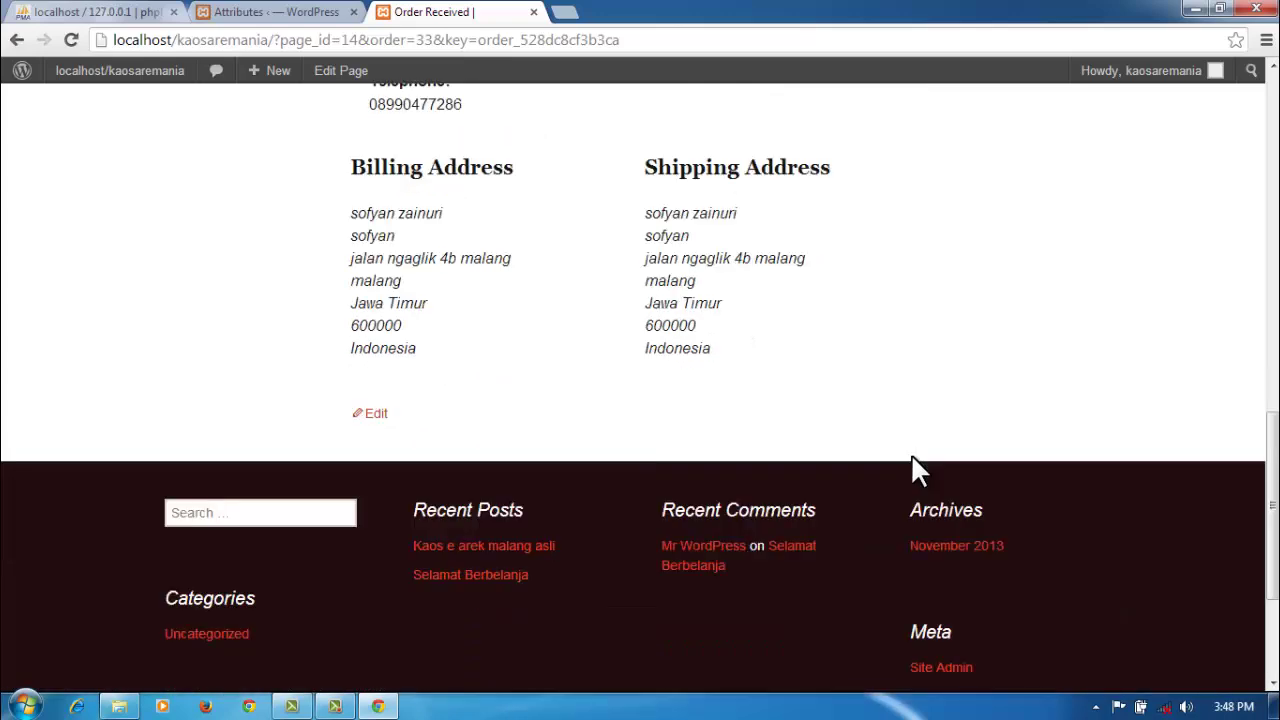
{"action": "scroll", "coordinate": [920, 472], "scroll_direction": "up", "scroll_amount": 4}
{"action": "scroll", "coordinate": [920, 472], "scroll_direction": "up", "scroll_amount": 1}
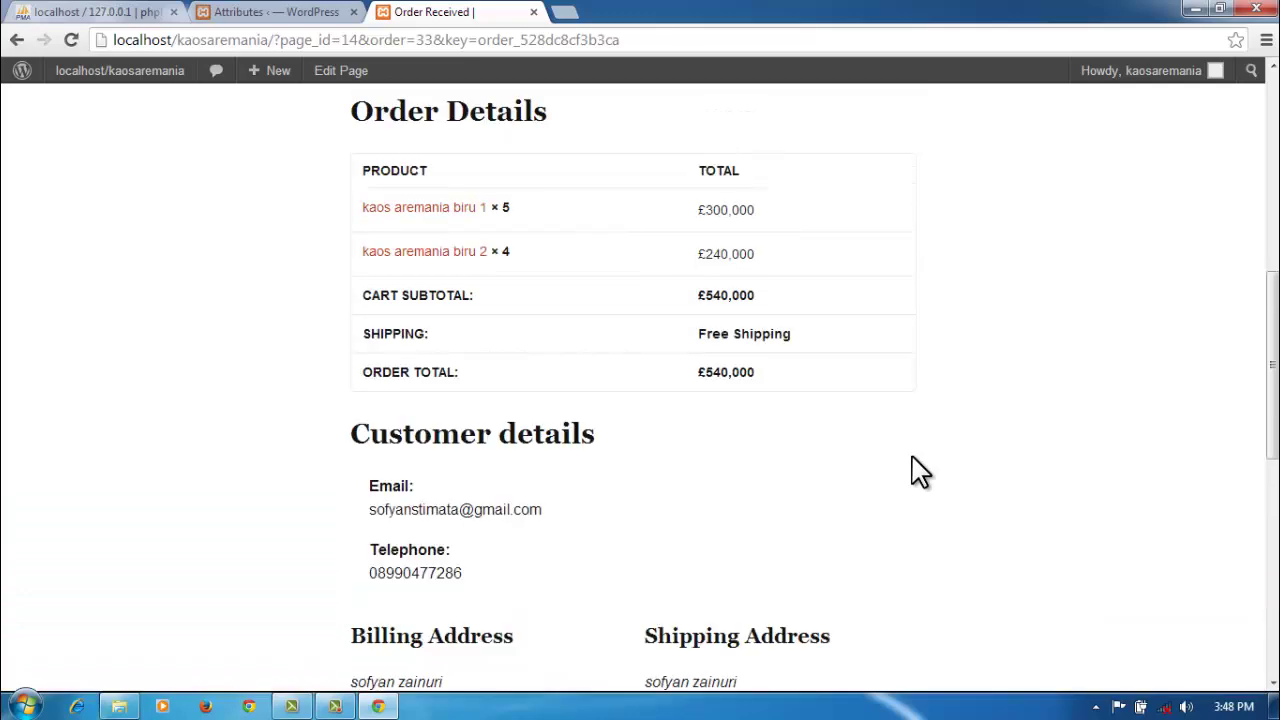
{"action": "scroll", "coordinate": [920, 472], "scroll_direction": "up", "scroll_amount": 6}
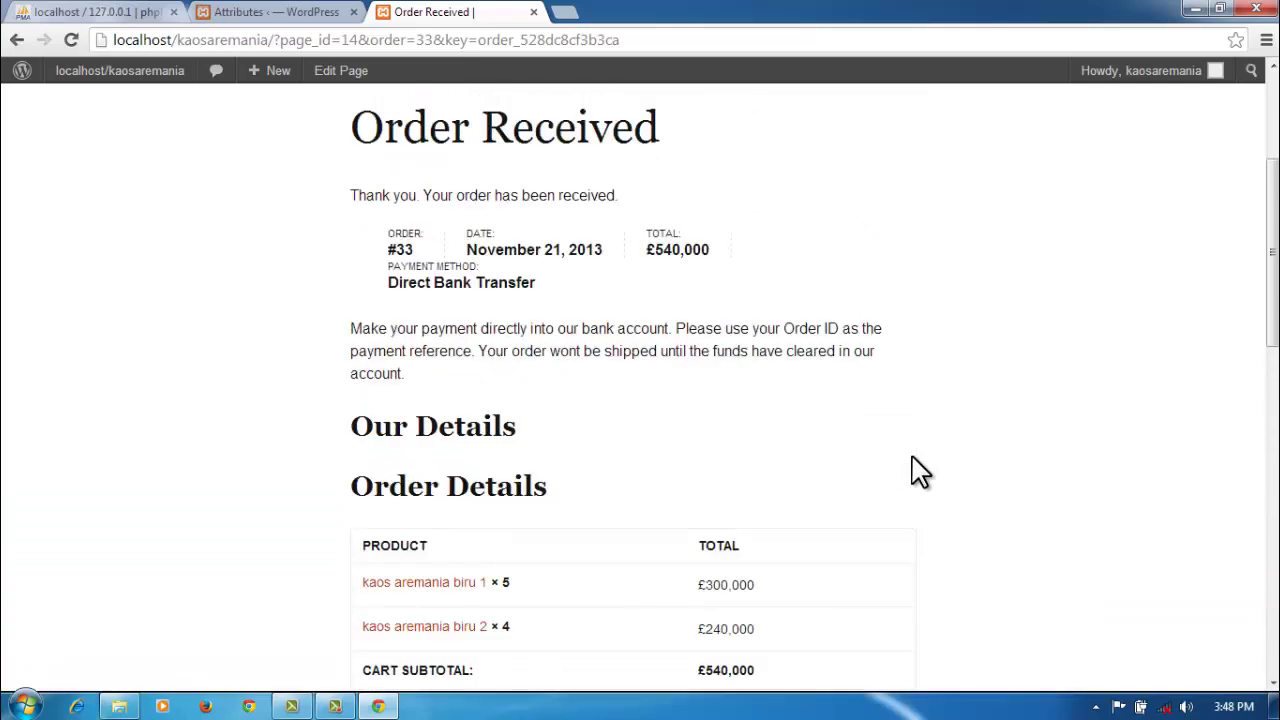
{"action": "scroll", "coordinate": [920, 472], "scroll_direction": "up", "scroll_amount": 1}
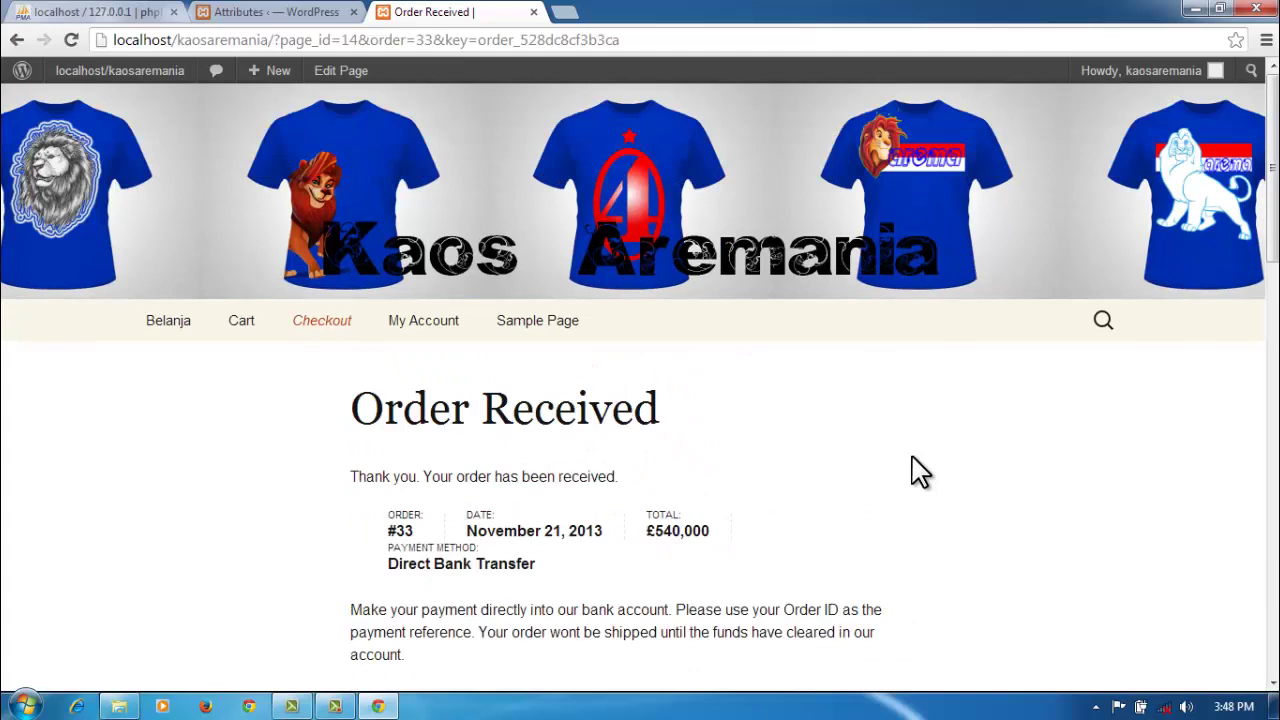
Step: Glance at the Order Received storefront page, then return to the Attributes admin page
{"action": "left_click", "coordinate": [296, 14]}
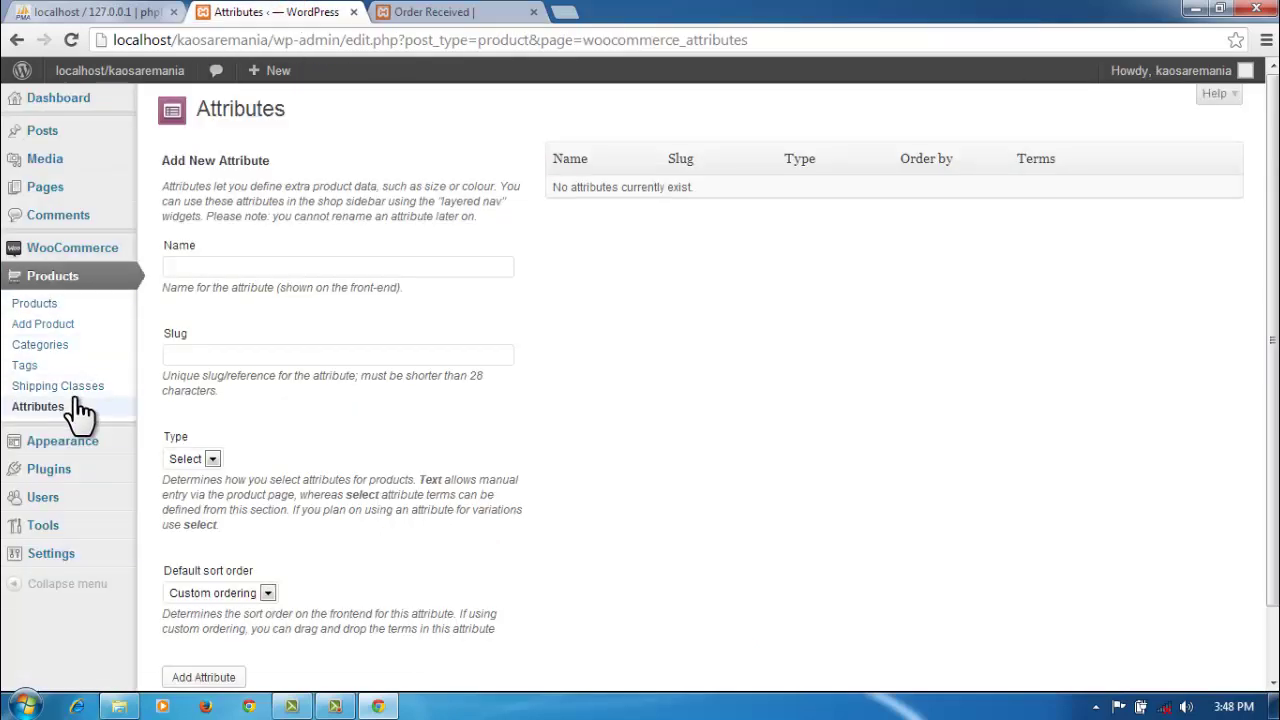
{"action": "left_click", "coordinate": [420, 12]}
{"action": "left_click", "coordinate": [272, 14]}
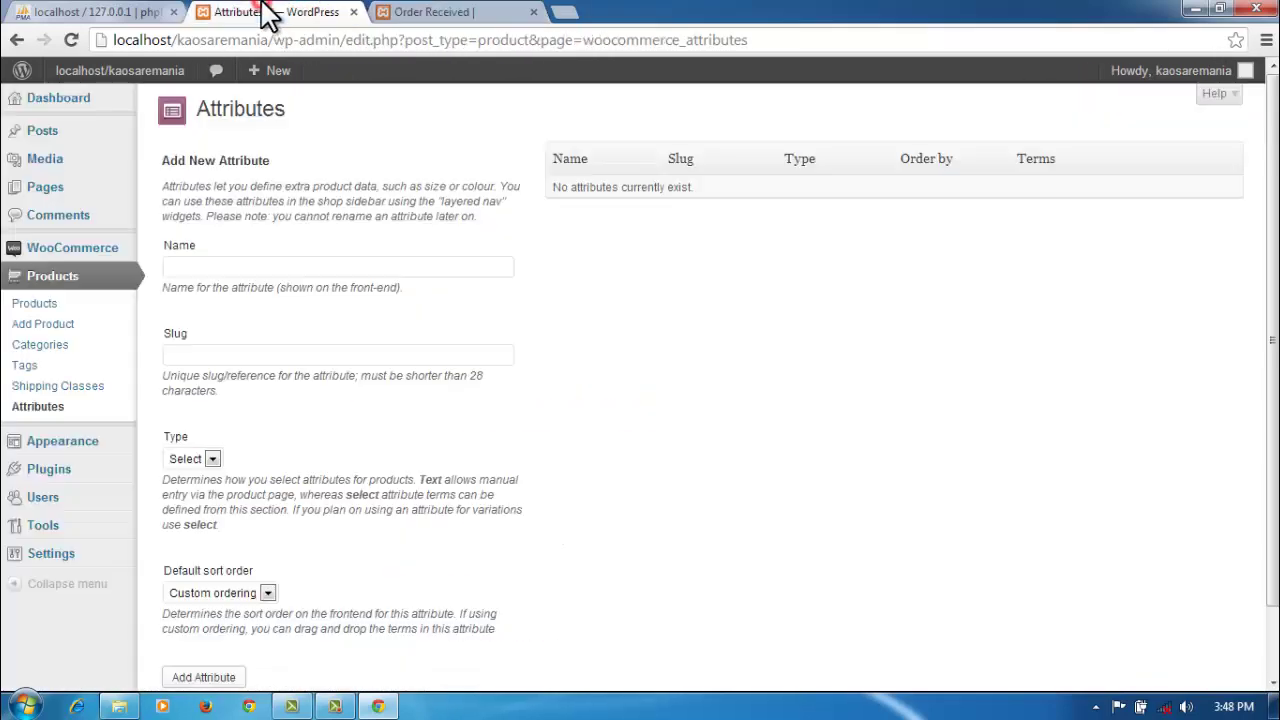
Step: From Comments, open the order behind a WooCommerce order note, then return to the list
{"action": "left_click", "coordinate": [50, 220]}
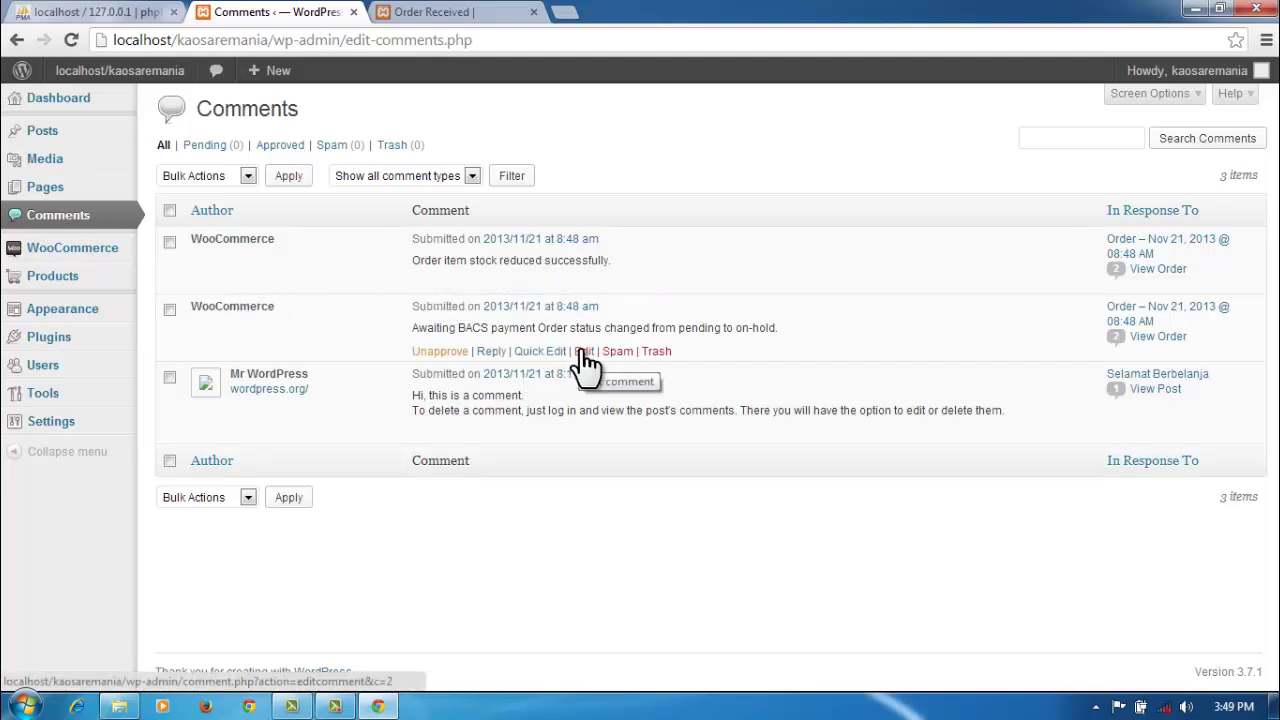
{"action": "left_click", "coordinate": [1164, 332]}
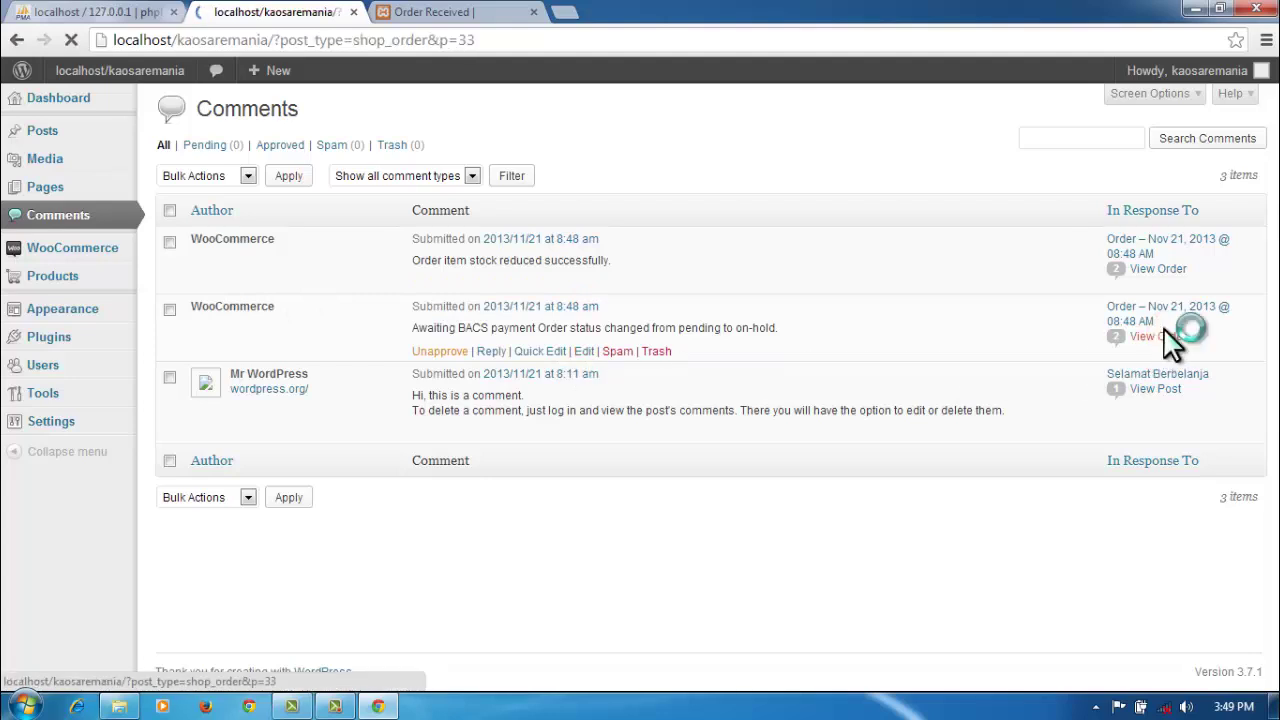
{"action": "scroll", "coordinate": [890, 425], "scroll_direction": "down", "scroll_amount": 2}
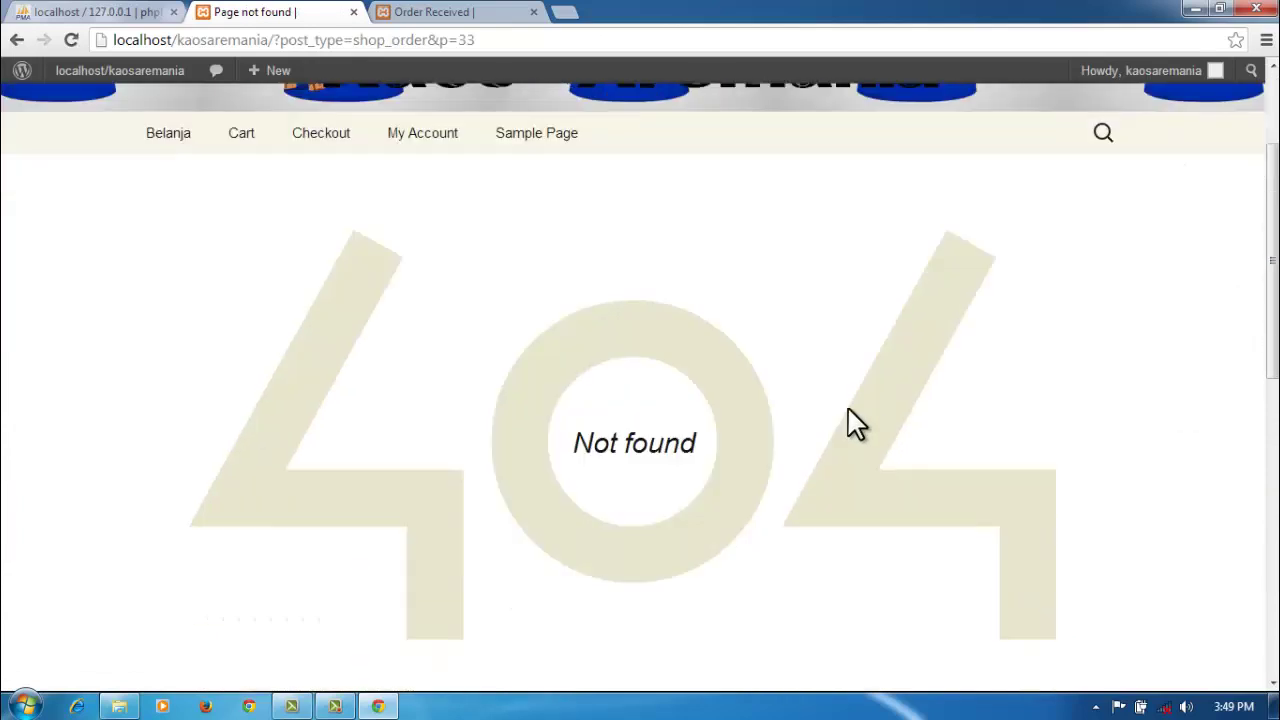
{"action": "left_click", "coordinate": [16, 42]}
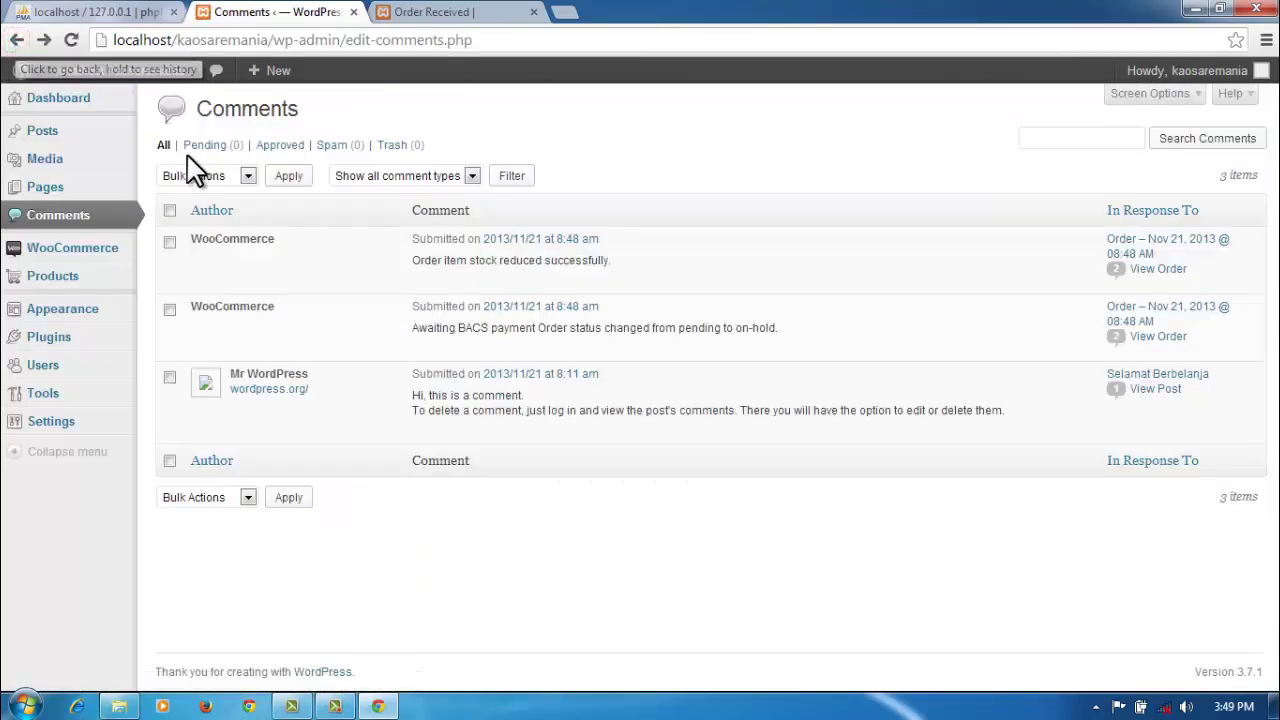
{"action": "mouse_move", "coordinate": [68, 288]}
{"action": "mouse_move", "coordinate": [66, 261]}
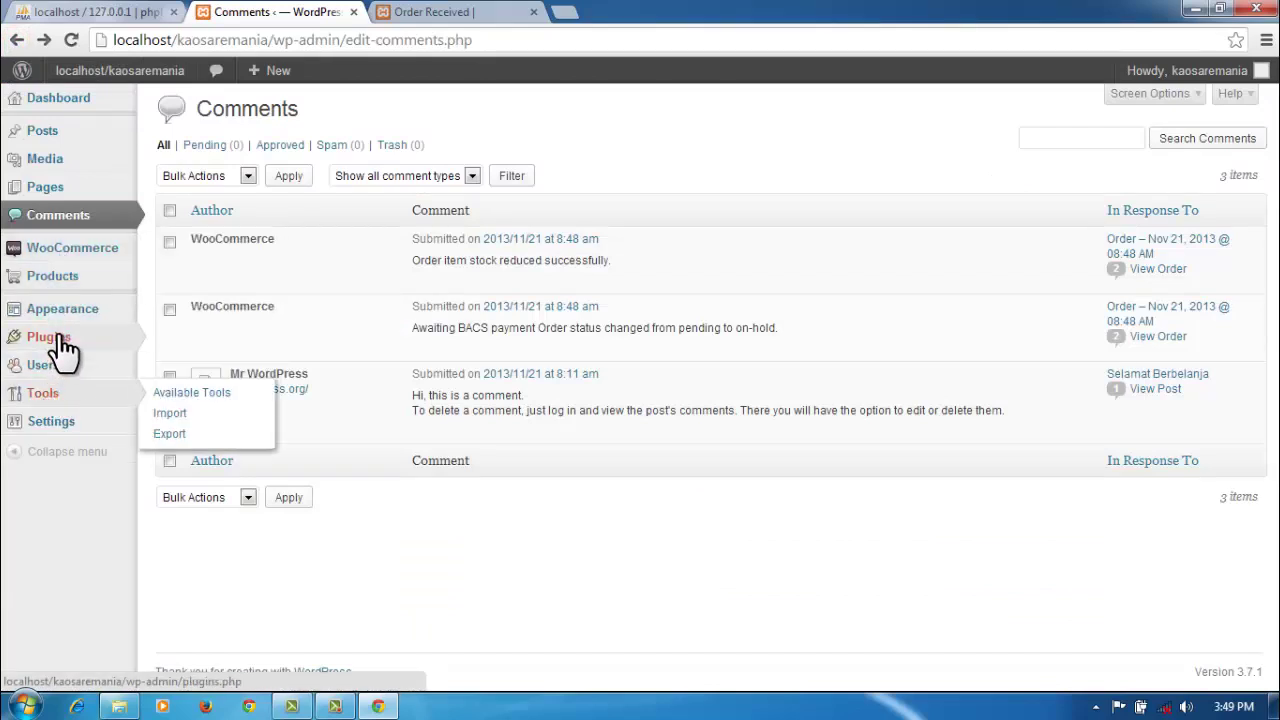
Step: Show the installed plugins: Akismet, Hello Dolly and active WooCommerce 2.0.19
{"action": "mouse_move", "coordinate": [62, 348]}
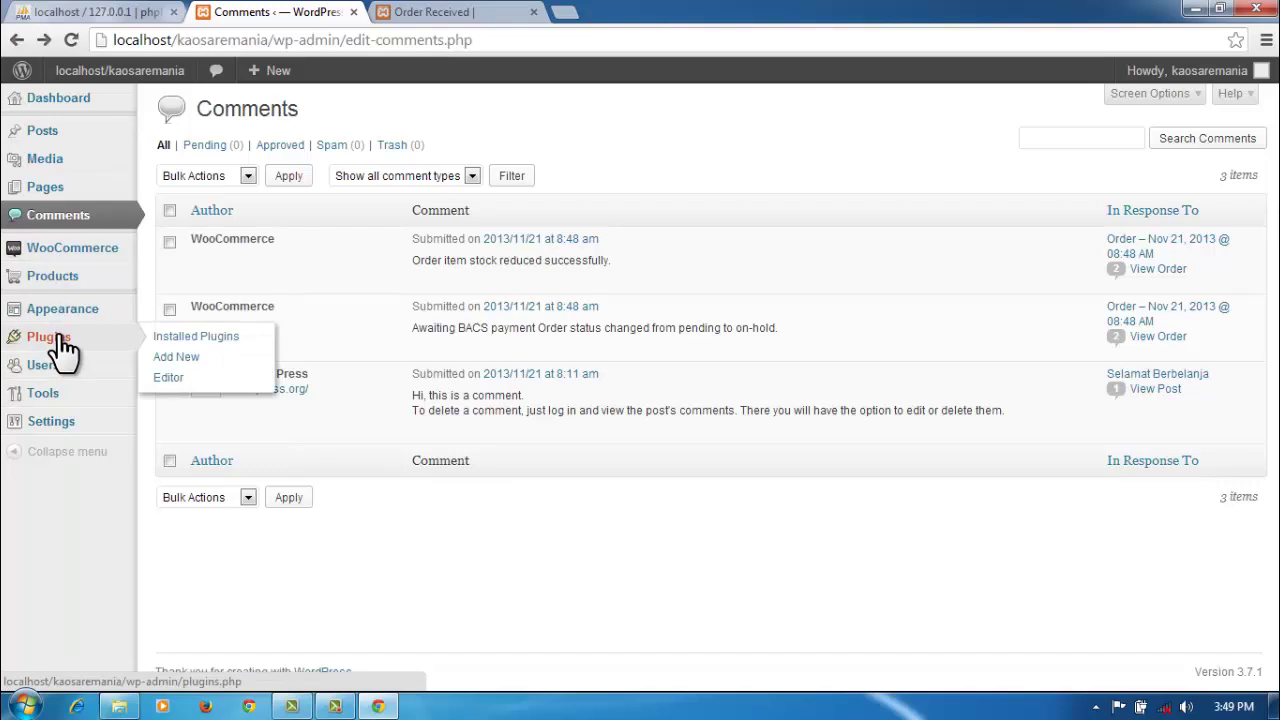
{"action": "left_click", "coordinate": [62, 348]}
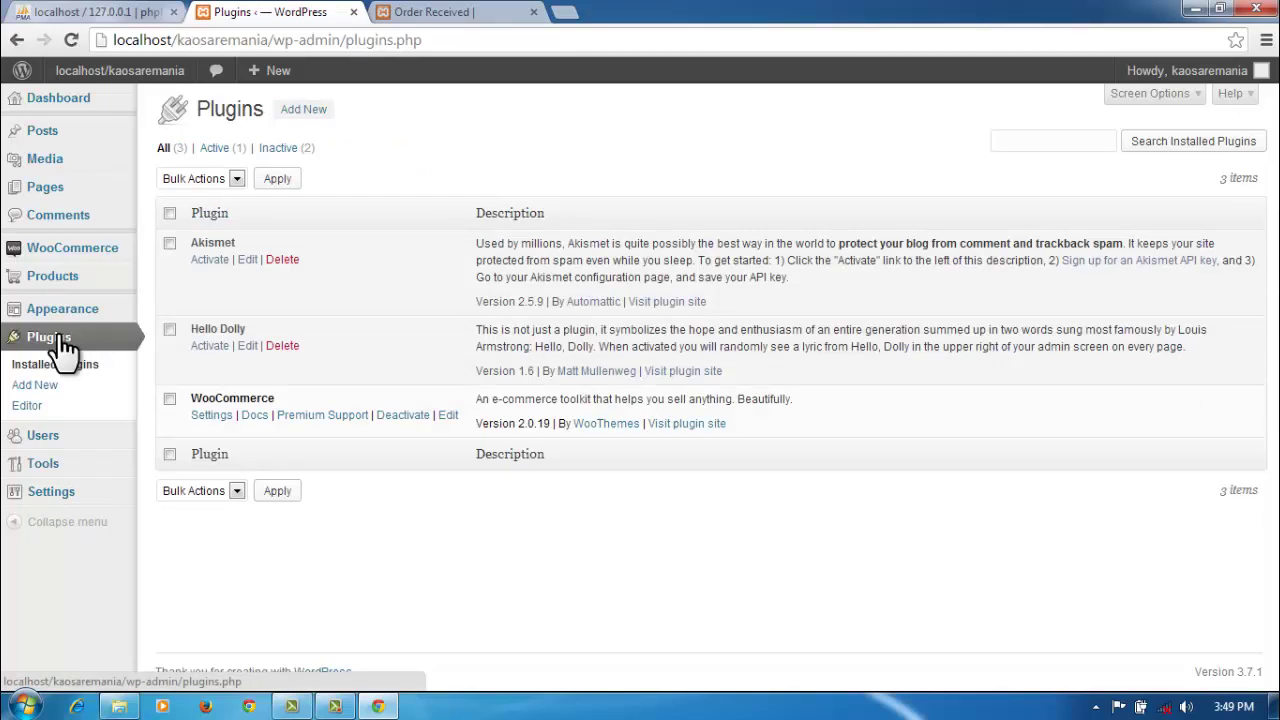
Step: Inspect the Checkout → Pay page from the Pages list and go back
{"action": "left_click", "coordinate": [62, 190]}
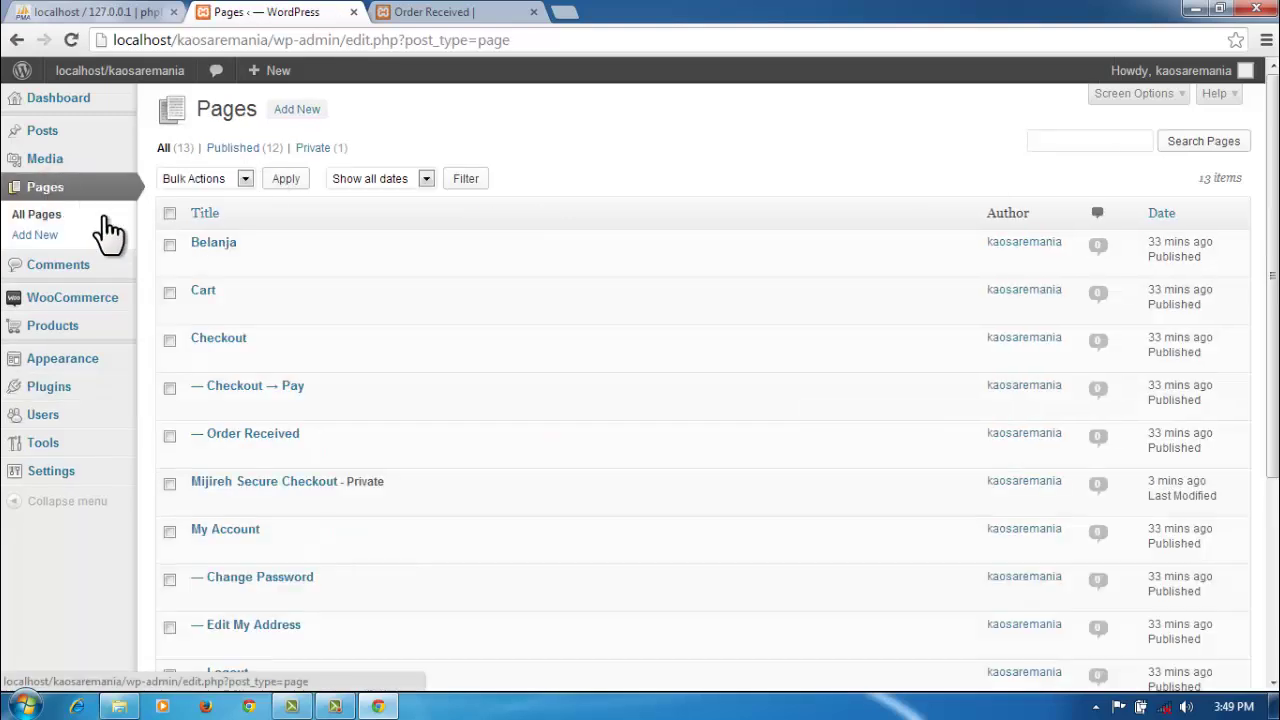
{"action": "left_click", "coordinate": [241, 388]}
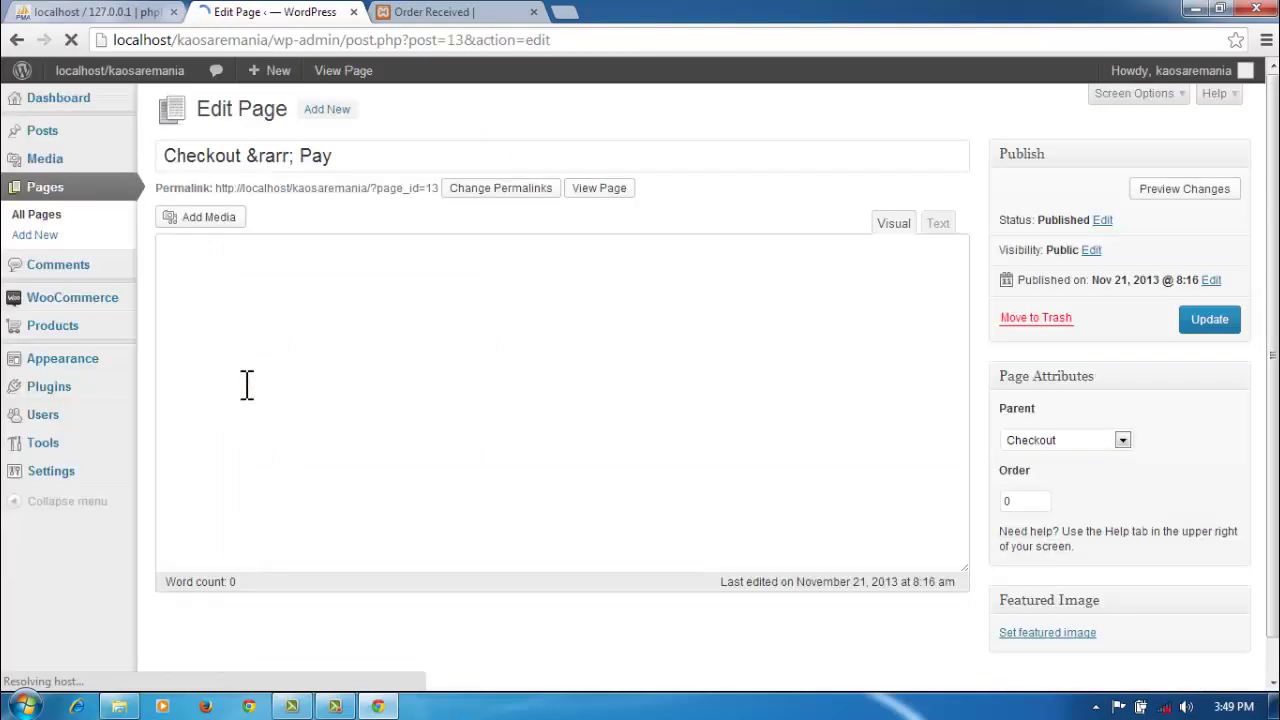
{"action": "left_click", "coordinate": [14, 42]}
Step: Inspect the View Order page and its [woocommerce_view_order] shortcode, then return to Pages
{"action": "scroll", "coordinate": [329, 289], "scroll_direction": "down", "scroll_amount": 5}
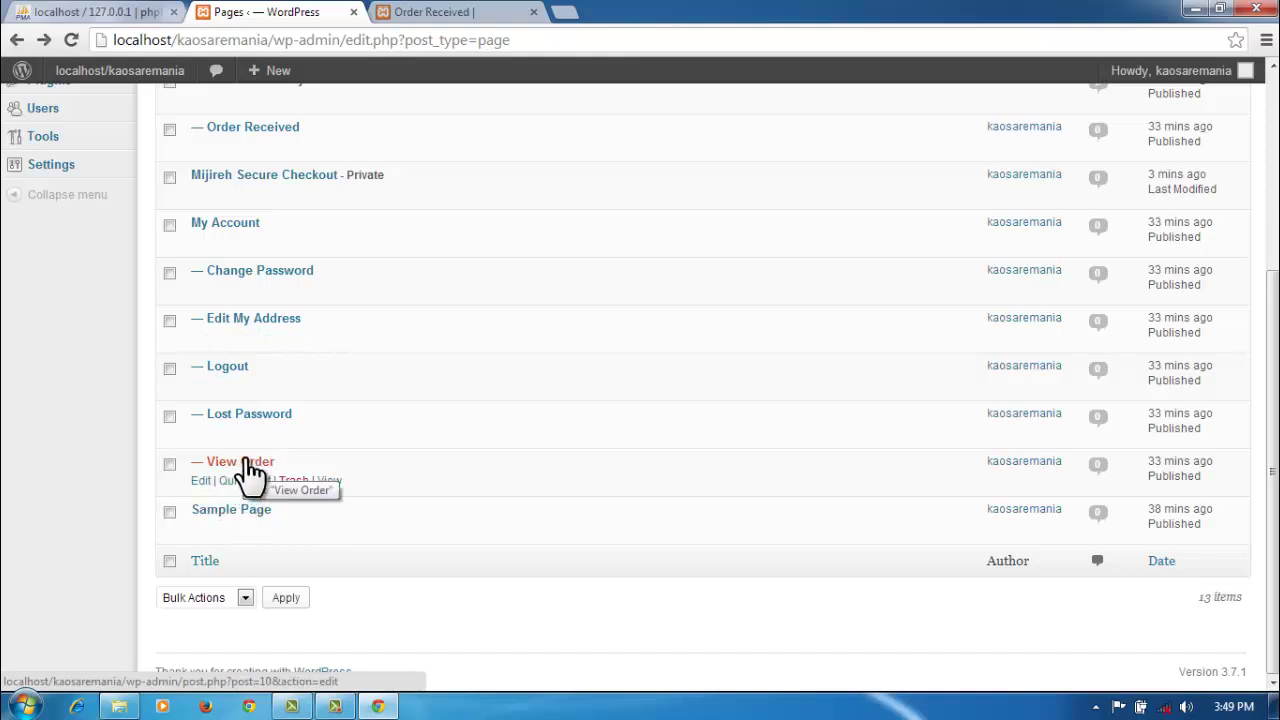
{"action": "left_click", "coordinate": [246, 461]}
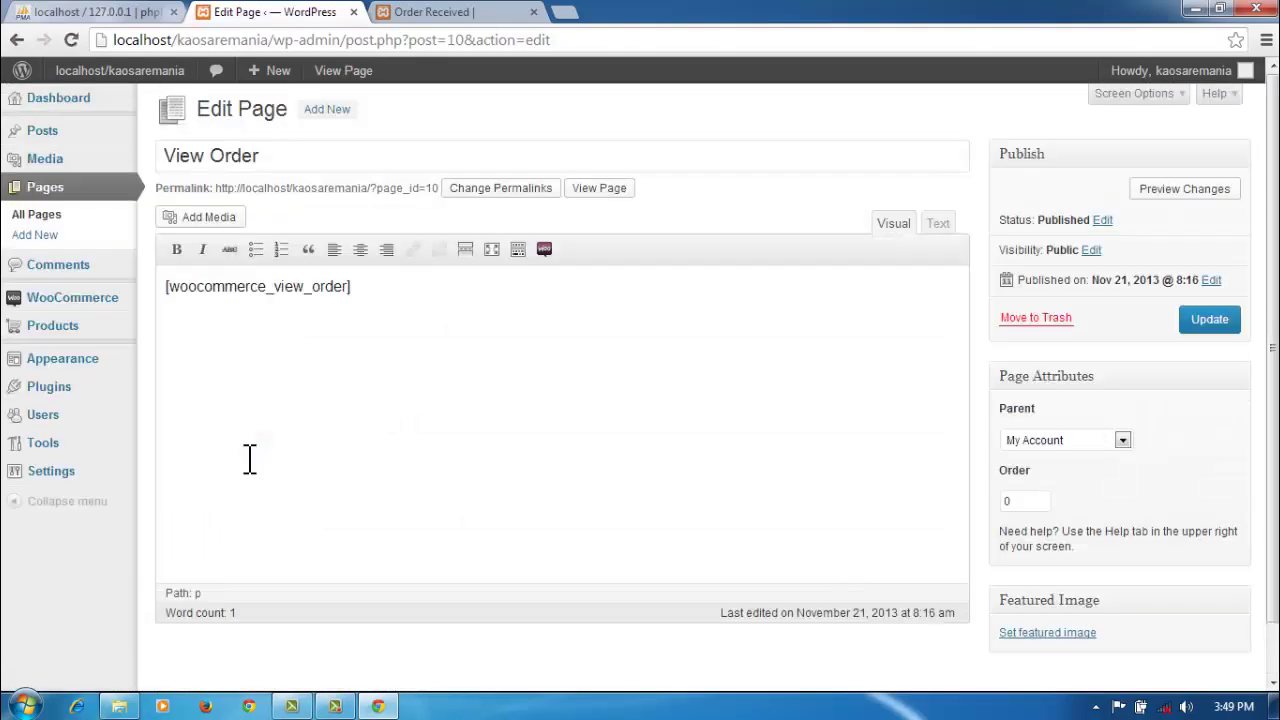
{"action": "scroll", "coordinate": [365, 445], "scroll_direction": "down", "scroll_amount": 2}
{"action": "scroll", "coordinate": [363, 444], "scroll_direction": "up", "scroll_amount": 2}
{"action": "left_click", "coordinate": [17, 40]}
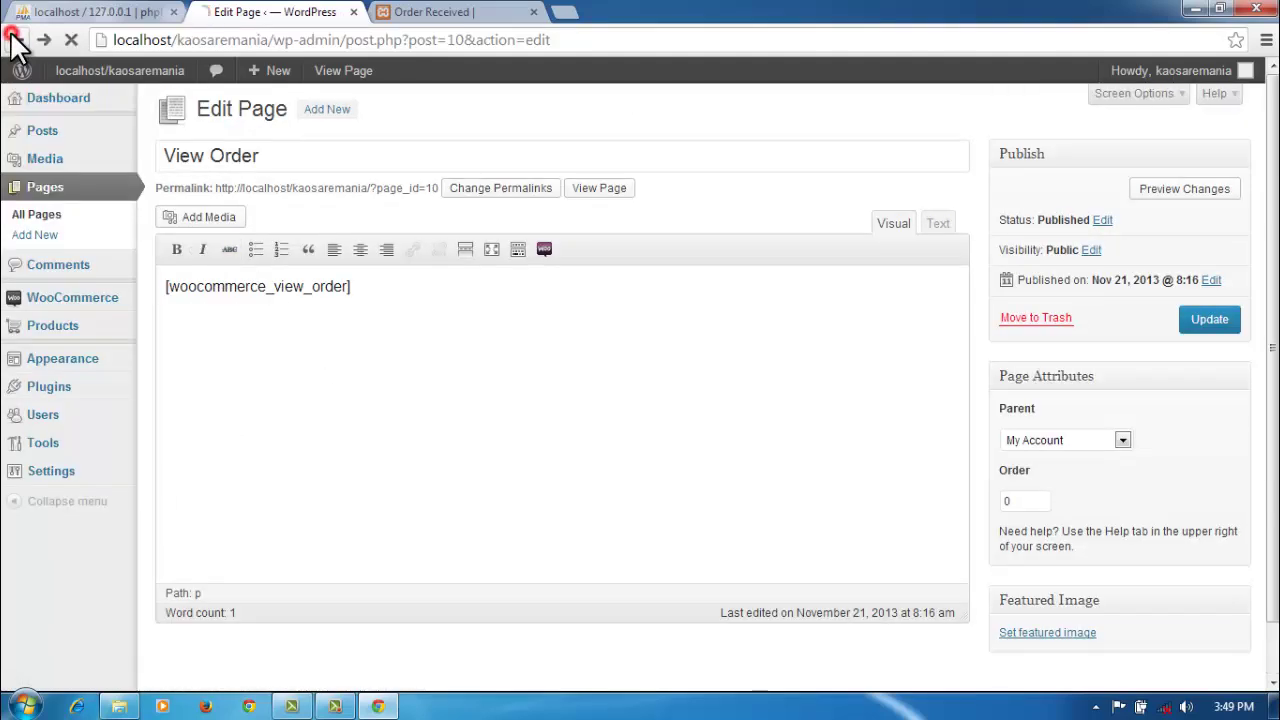
Step: Open the Media Library and scroll through its six images
{"action": "scroll", "coordinate": [230, 500], "scroll_direction": "up", "scroll_amount": 4}
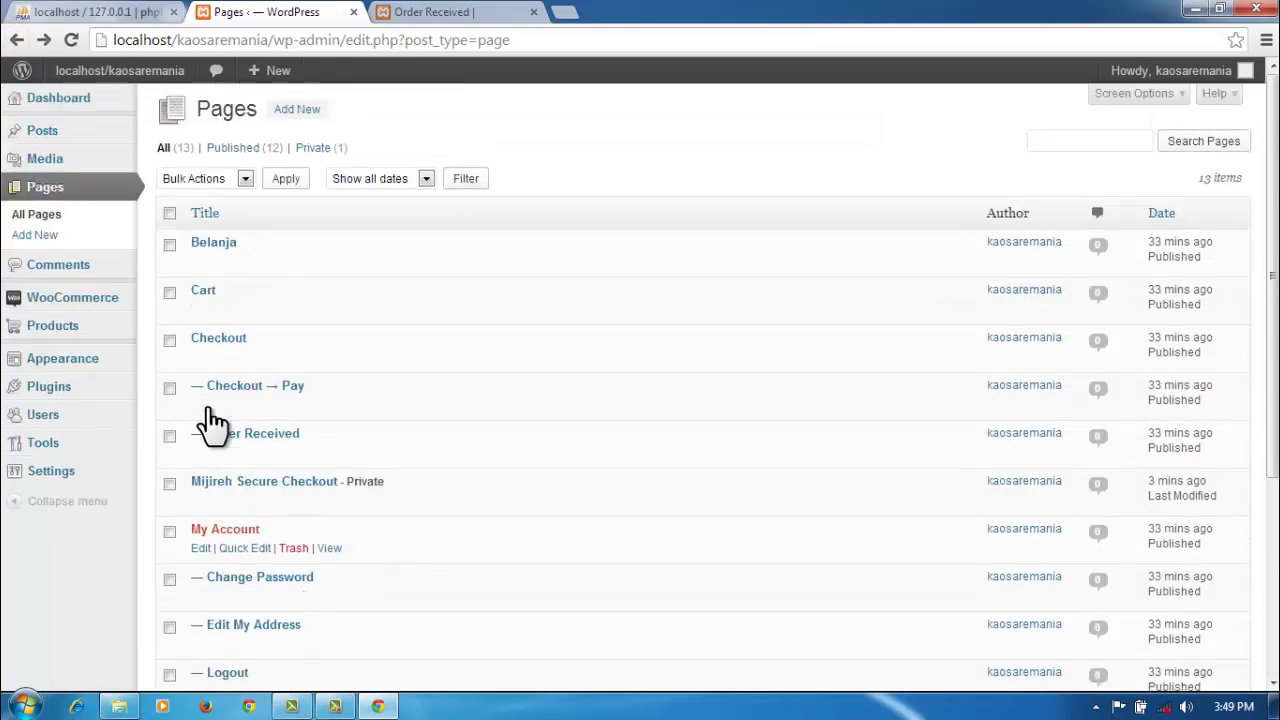
{"action": "left_click", "coordinate": [62, 162]}
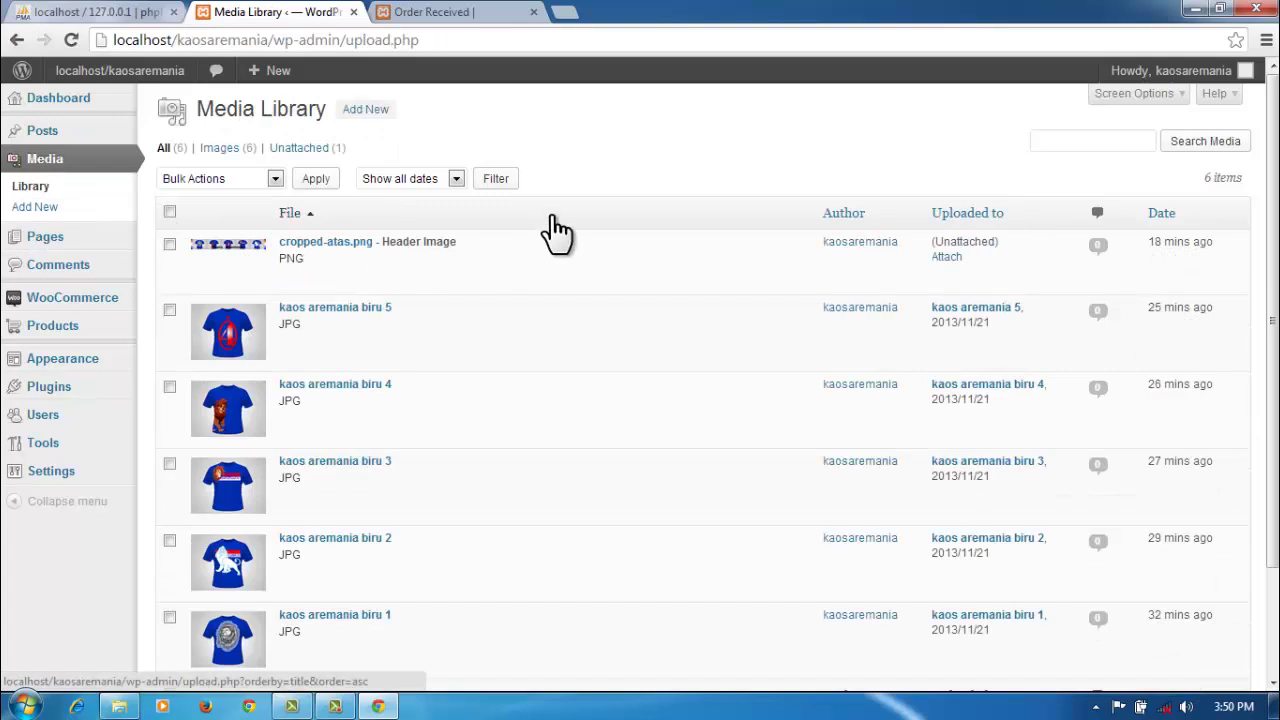
{"action": "scroll", "coordinate": [557, 230], "scroll_direction": "down", "scroll_amount": 3}
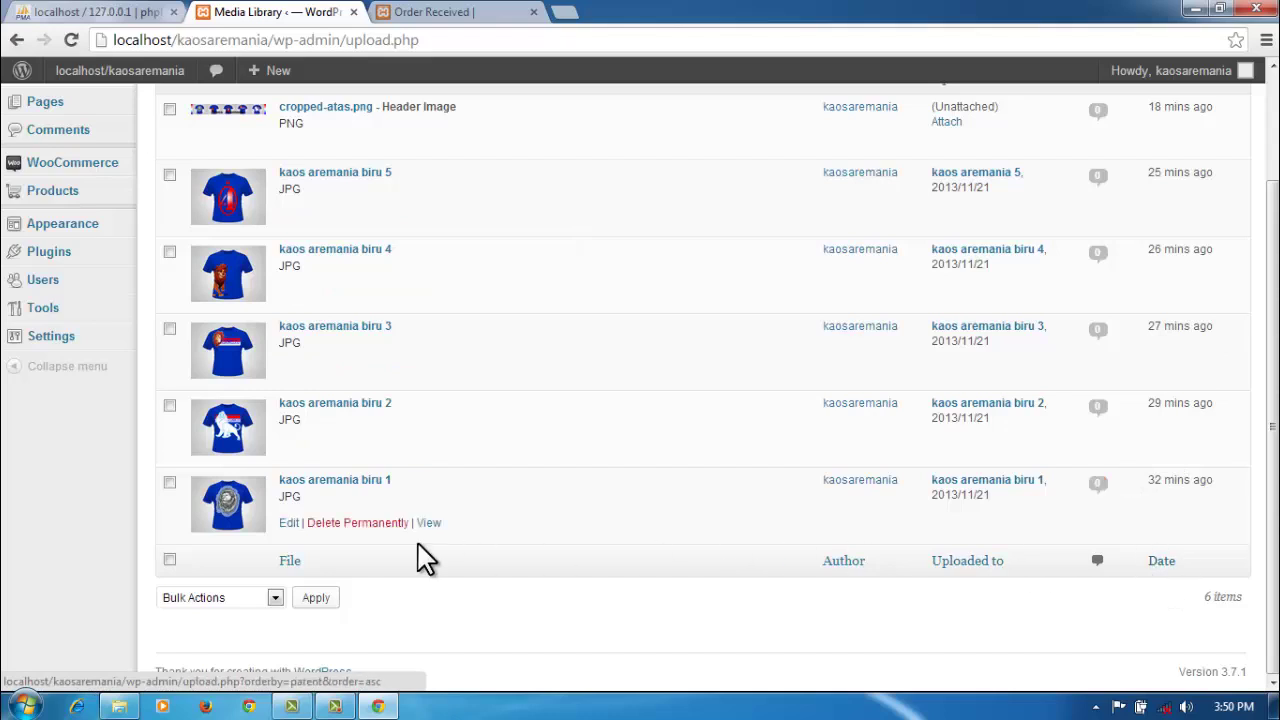
{"action": "scroll", "coordinate": [423, 557], "scroll_direction": "up", "scroll_amount": 3}
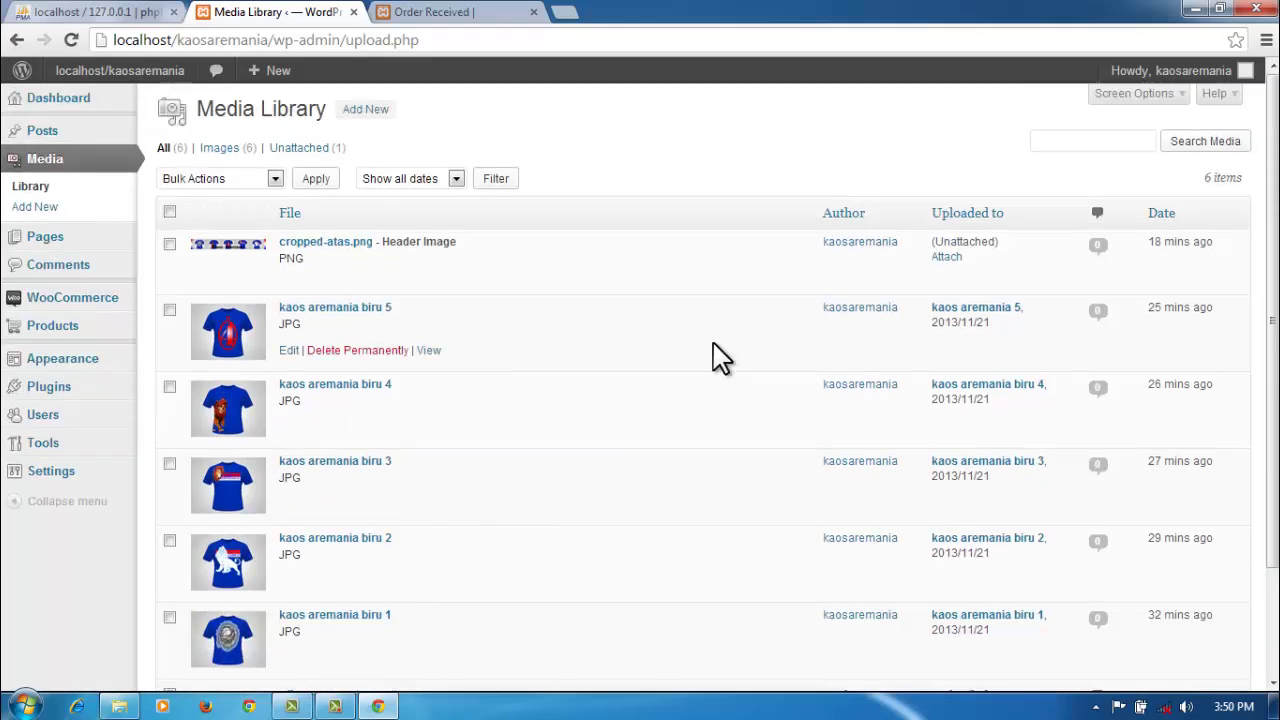
Step: Look over the Order Received storefront page, then switch back to the Media Library
{"action": "left_click", "coordinate": [484, 12]}
{"action": "scroll", "coordinate": [767, 493], "scroll_direction": "down", "scroll_amount": 12}
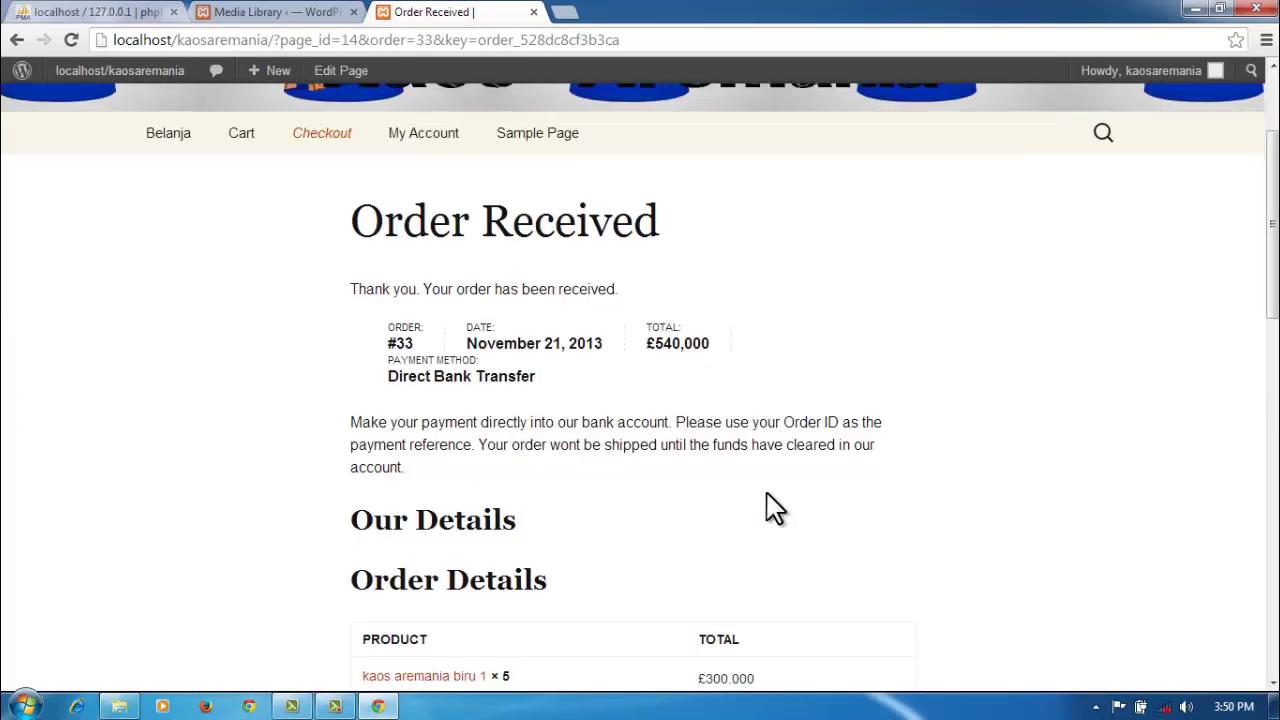
{"action": "scroll", "coordinate": [767, 500], "scroll_direction": "up", "scroll_amount": 12}
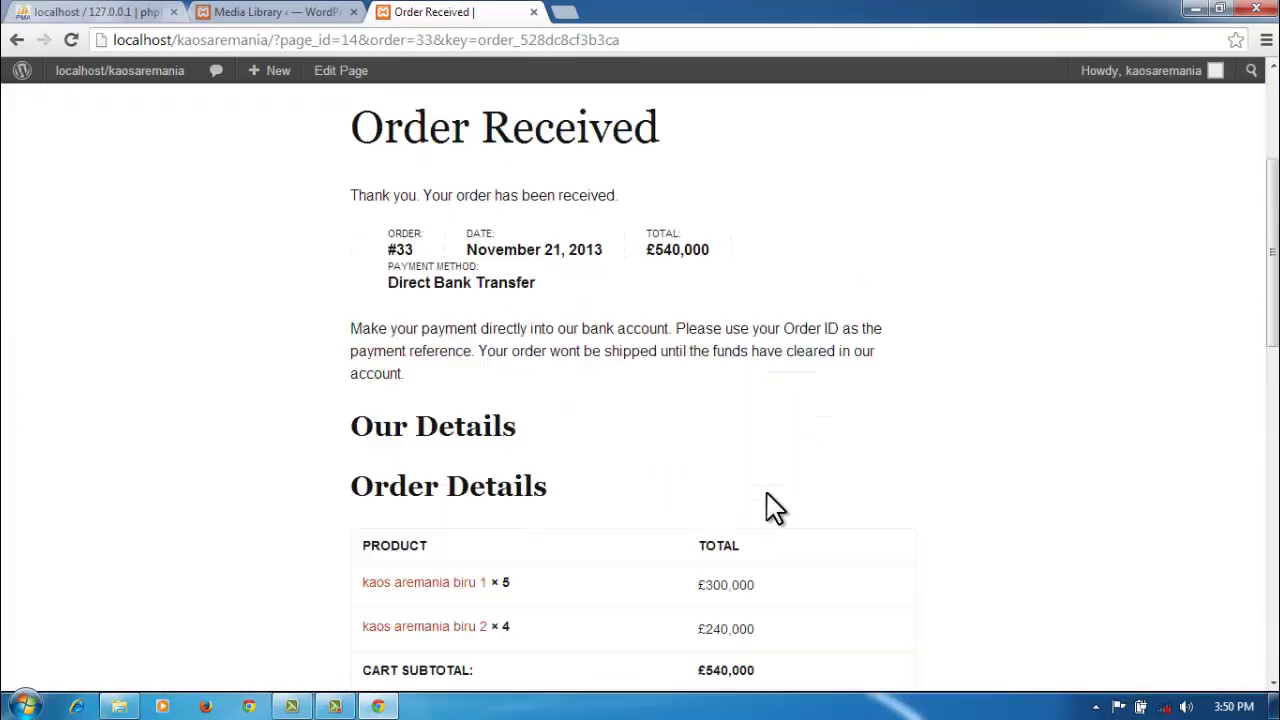
{"action": "mouse_move", "coordinate": [440, 328]}
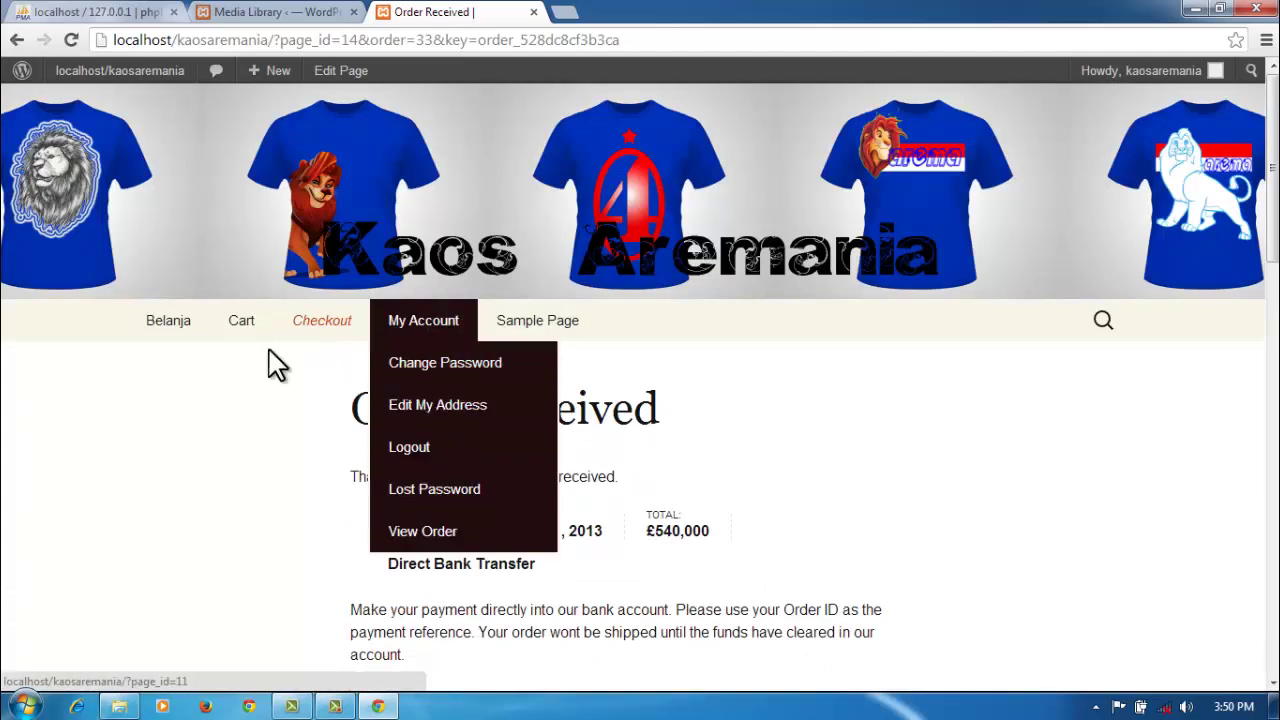
{"action": "left_click", "coordinate": [262, 12]}
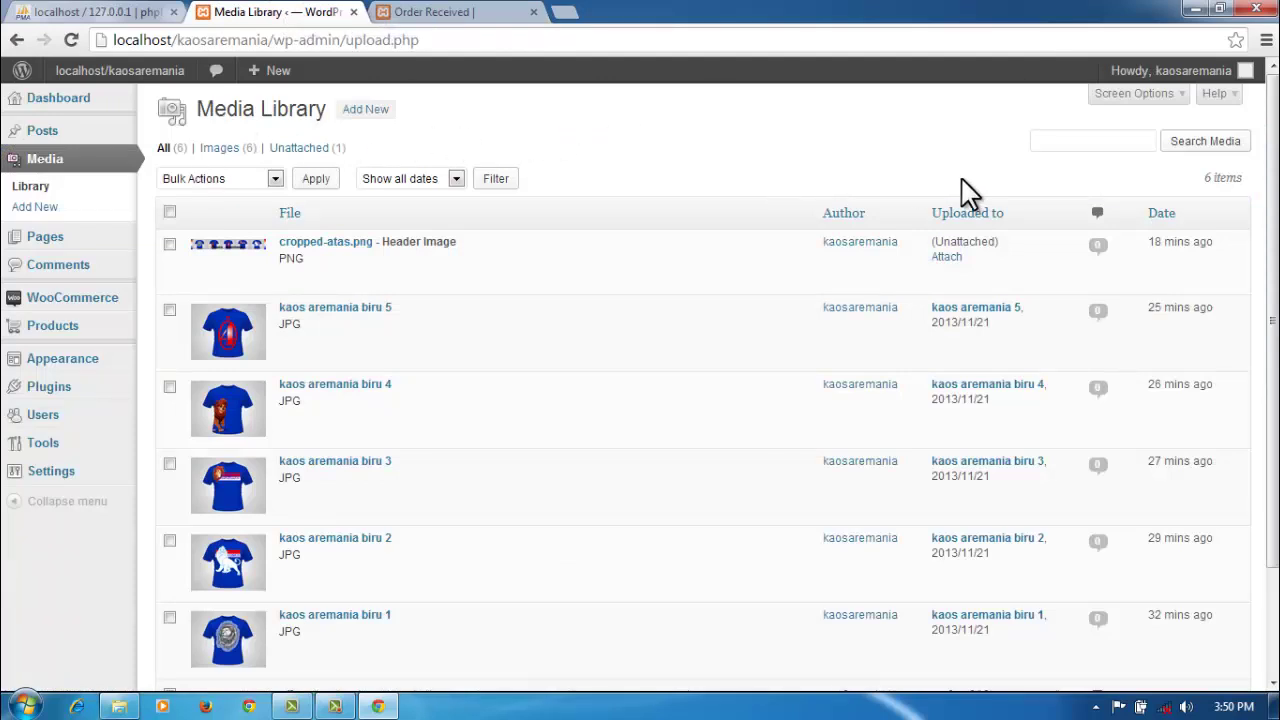
Step: Check comments on the kaos aremania biru 5 and 1 images, then open WooCommerce Orders
{"action": "left_click", "coordinate": [1098, 247]}
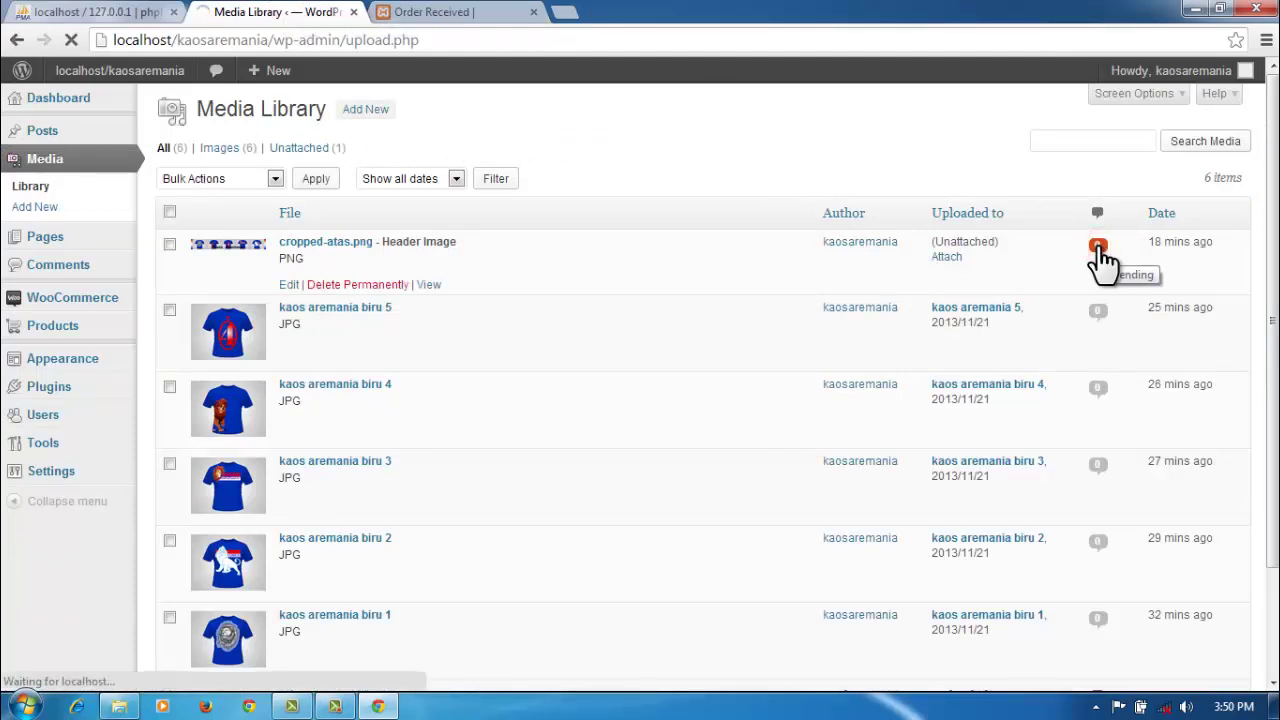
{"action": "left_click", "coordinate": [1098, 313]}
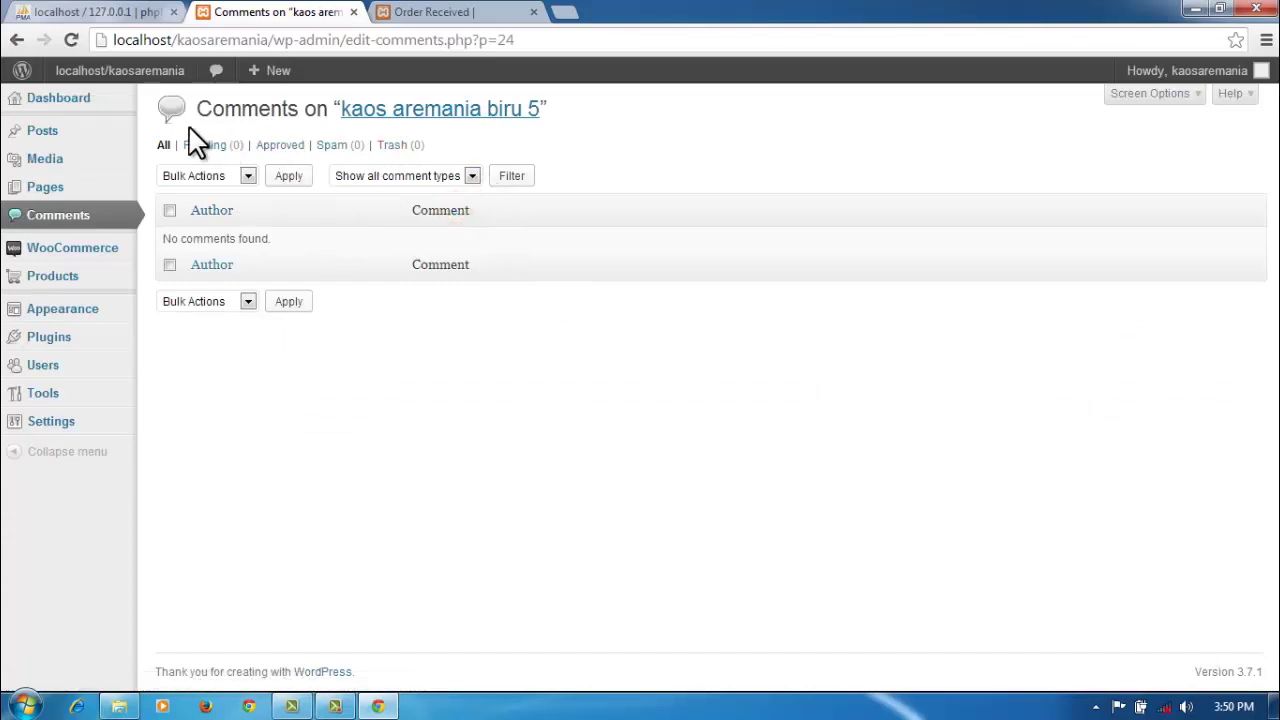
{"action": "left_click", "coordinate": [16, 41]}
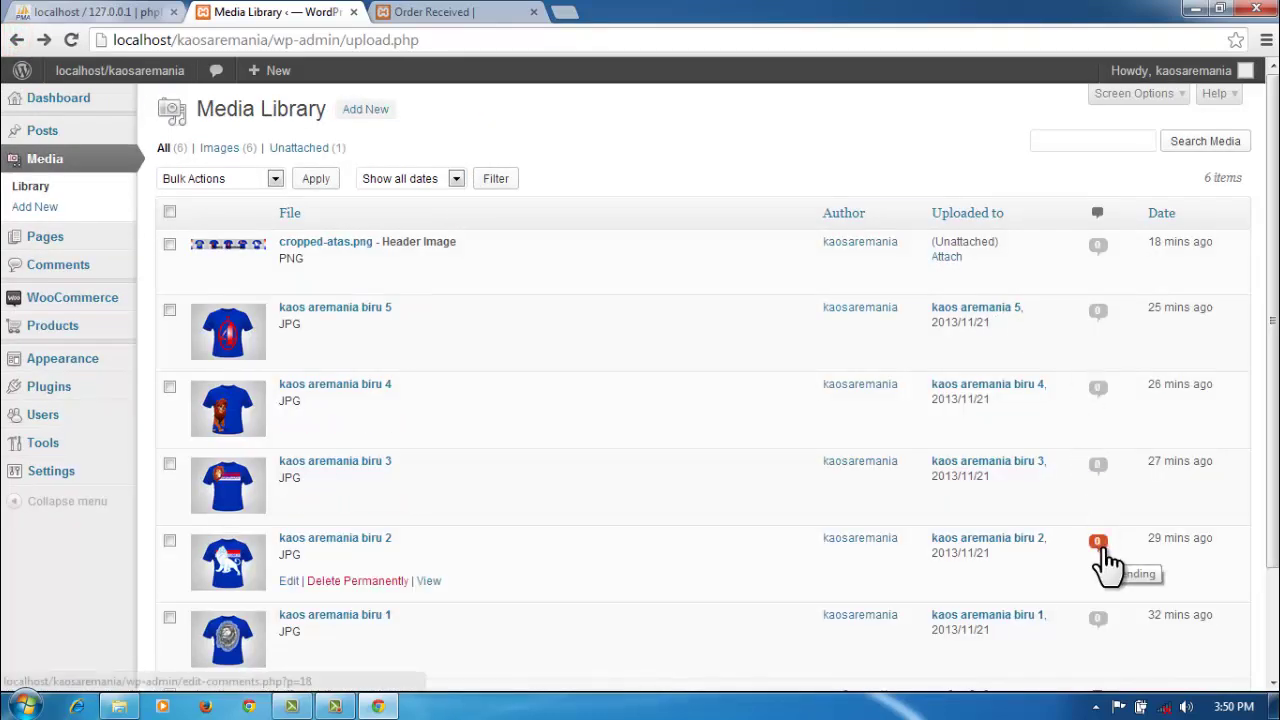
{"action": "left_click", "coordinate": [1098, 618]}
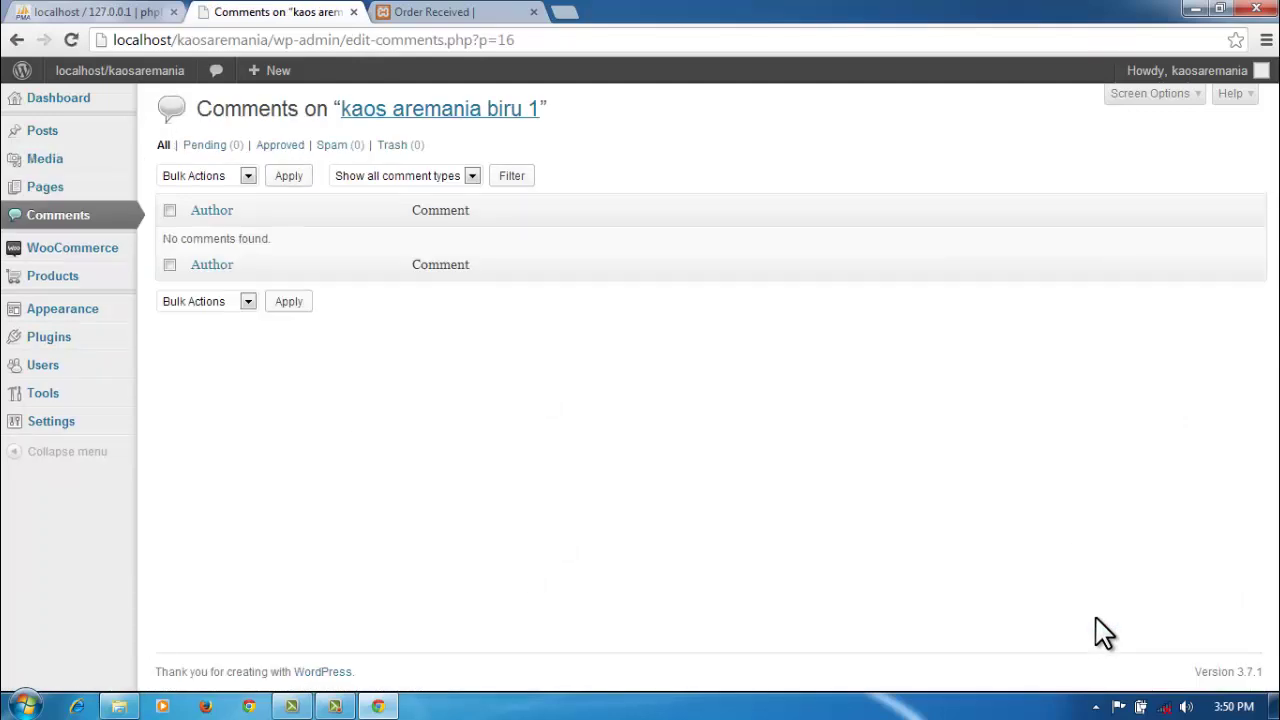
{"action": "left_click", "coordinate": [73, 250]}
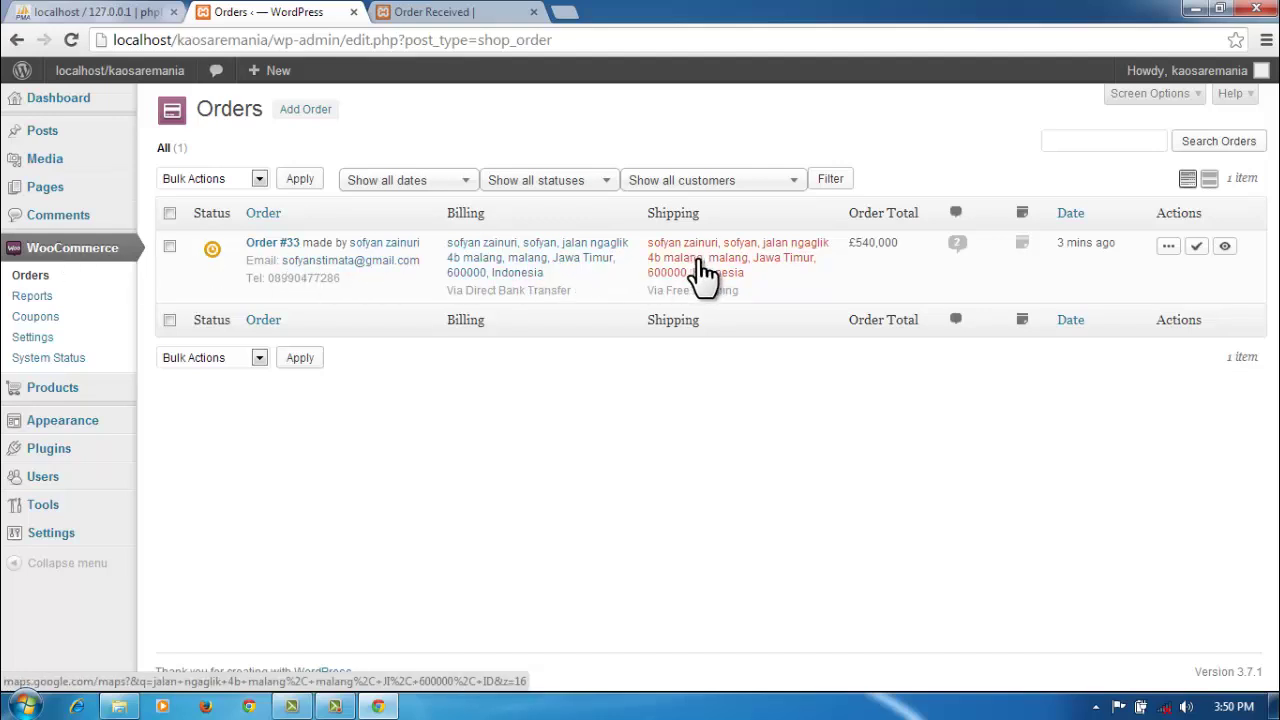
Step: Try the billing address map link, close the failed map, open order #33, then view Order Received
{"action": "left_click", "coordinate": [488, 250]}
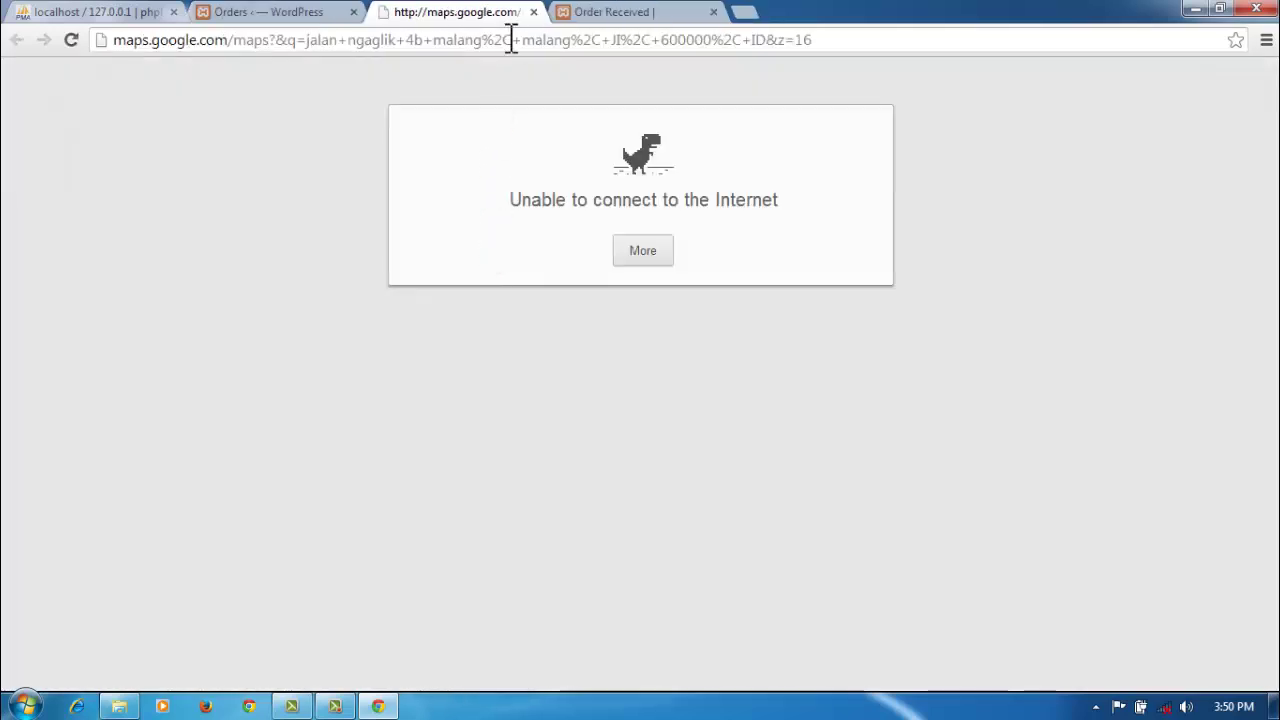
{"action": "left_click", "coordinate": [535, 12]}
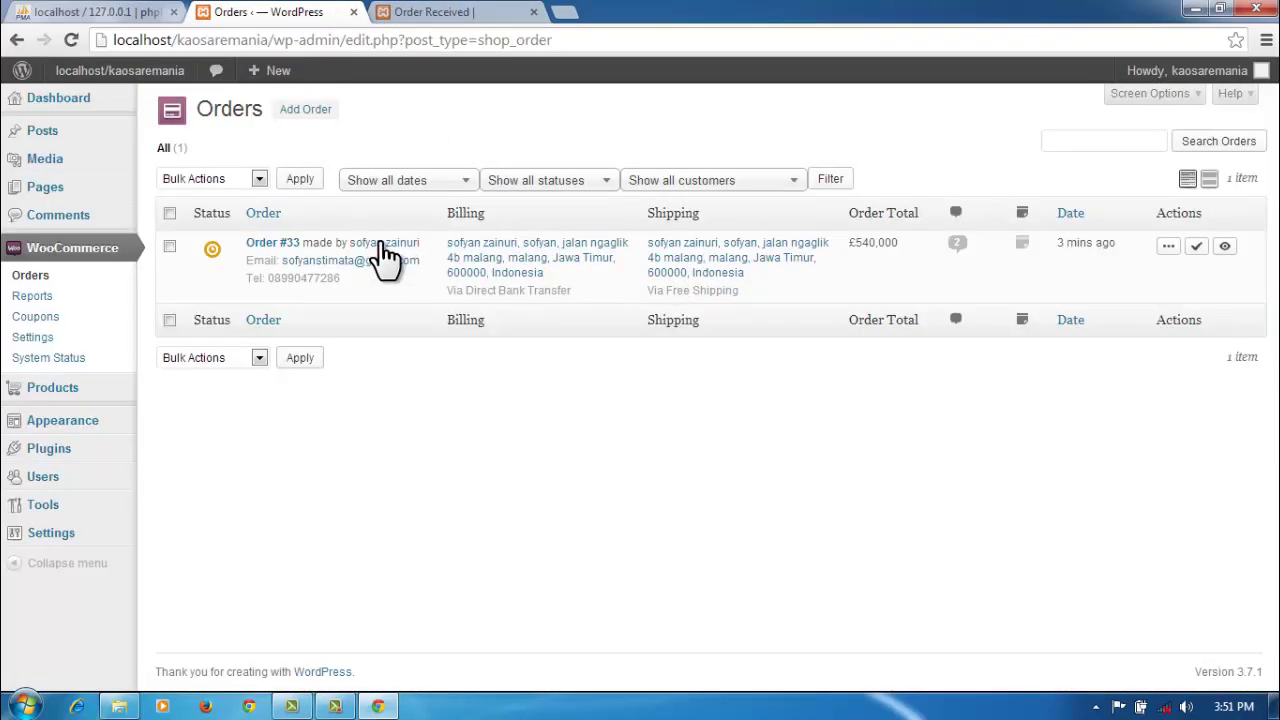
{"action": "left_click", "coordinate": [281, 244]}
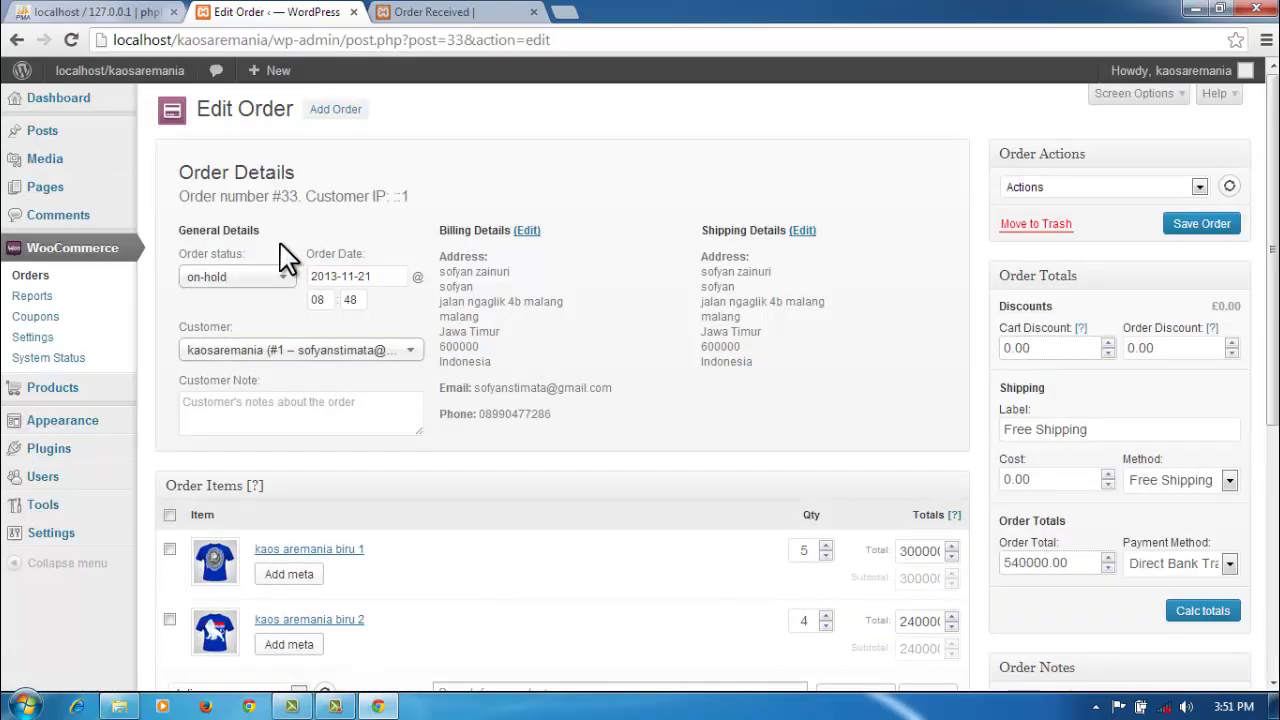
{"action": "scroll", "coordinate": [507, 355], "scroll_direction": "down", "scroll_amount": 3}
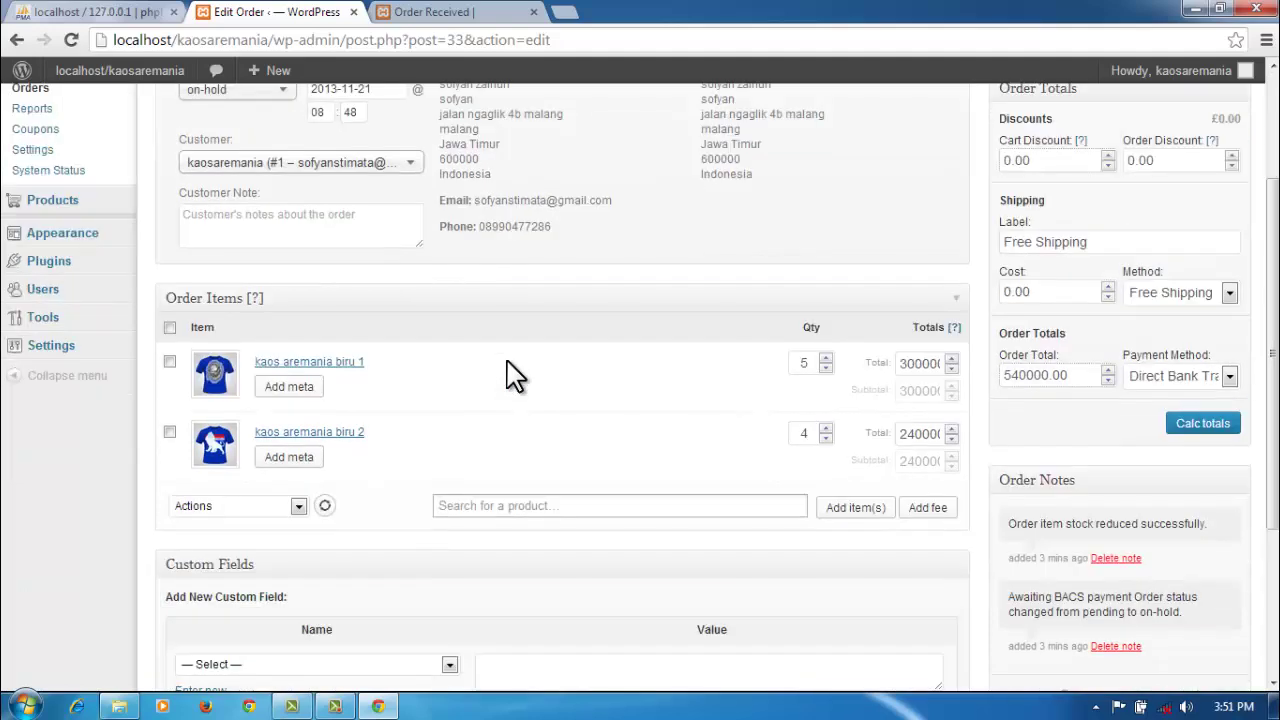
{"action": "left_click", "coordinate": [430, 12]}
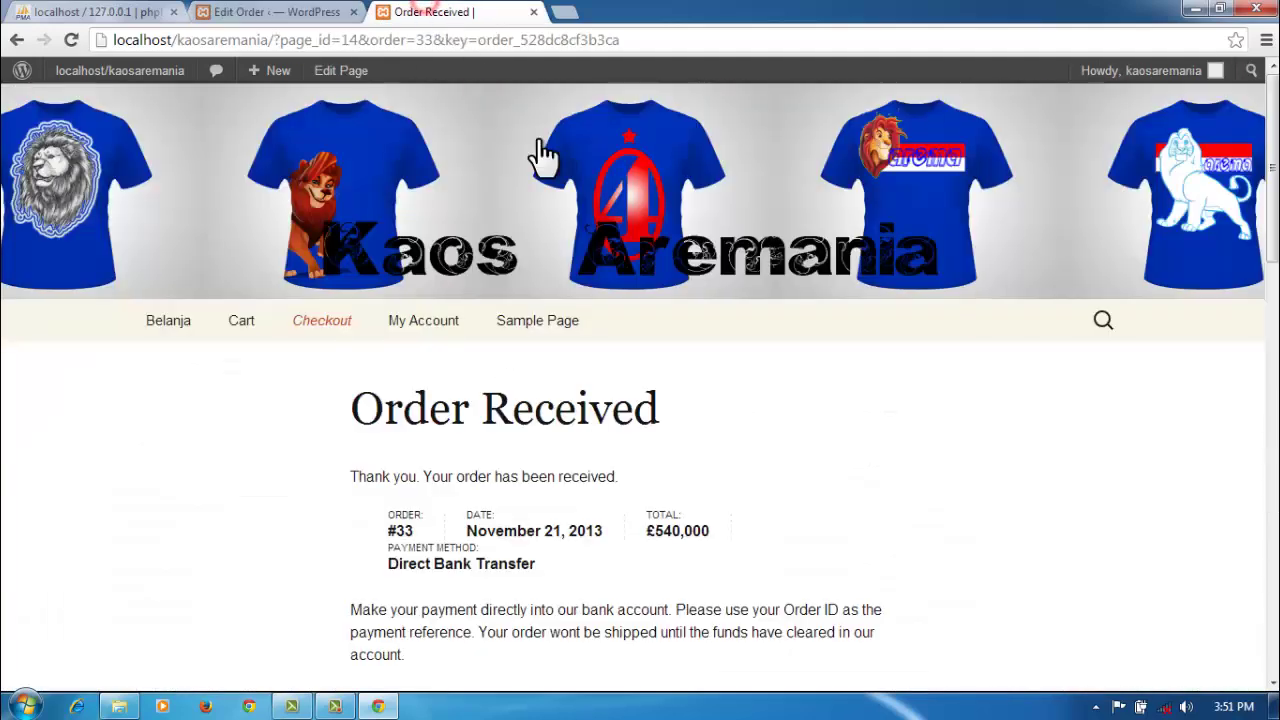
Step: Review the shipping recipient, street address and postcode 600000 on the Order Received page
{"action": "scroll", "coordinate": [740, 423], "scroll_direction": "down", "scroll_amount": 5}
{"action": "scroll", "coordinate": [741, 427], "scroll_direction": "down", "scroll_amount": 6}
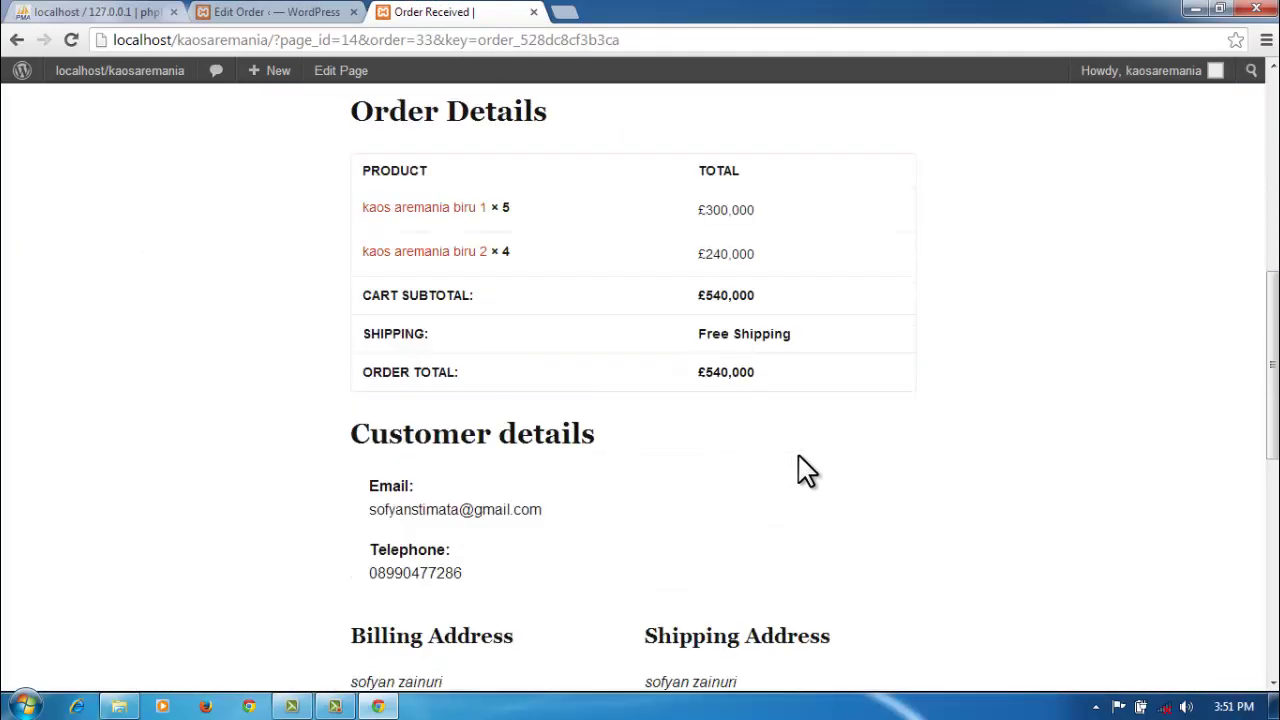
{"action": "scroll", "coordinate": [830, 470], "scroll_direction": "down", "scroll_amount": 3}
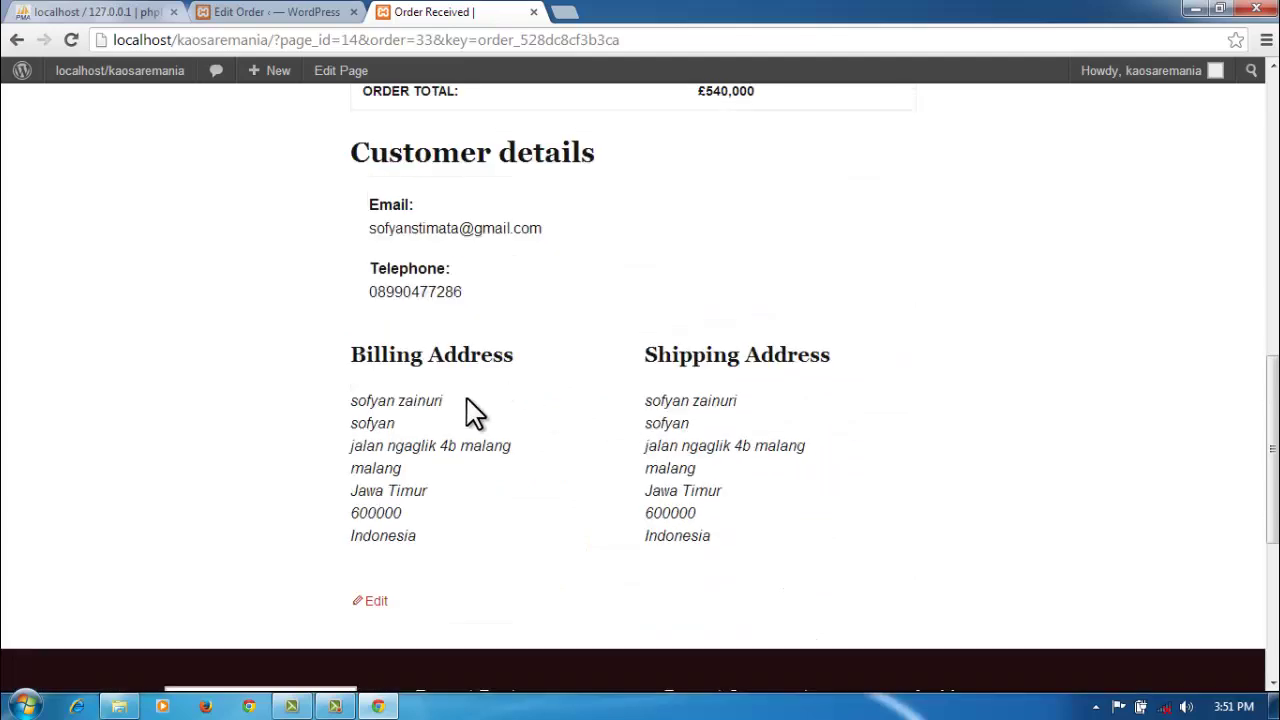
{"action": "left_click_drag", "start_coordinate": [653, 402], "coordinate": [720, 405]}
{"action": "left_click_drag", "start_coordinate": [657, 446], "coordinate": [765, 470]}
{"action": "left_click", "coordinate": [694, 495]}
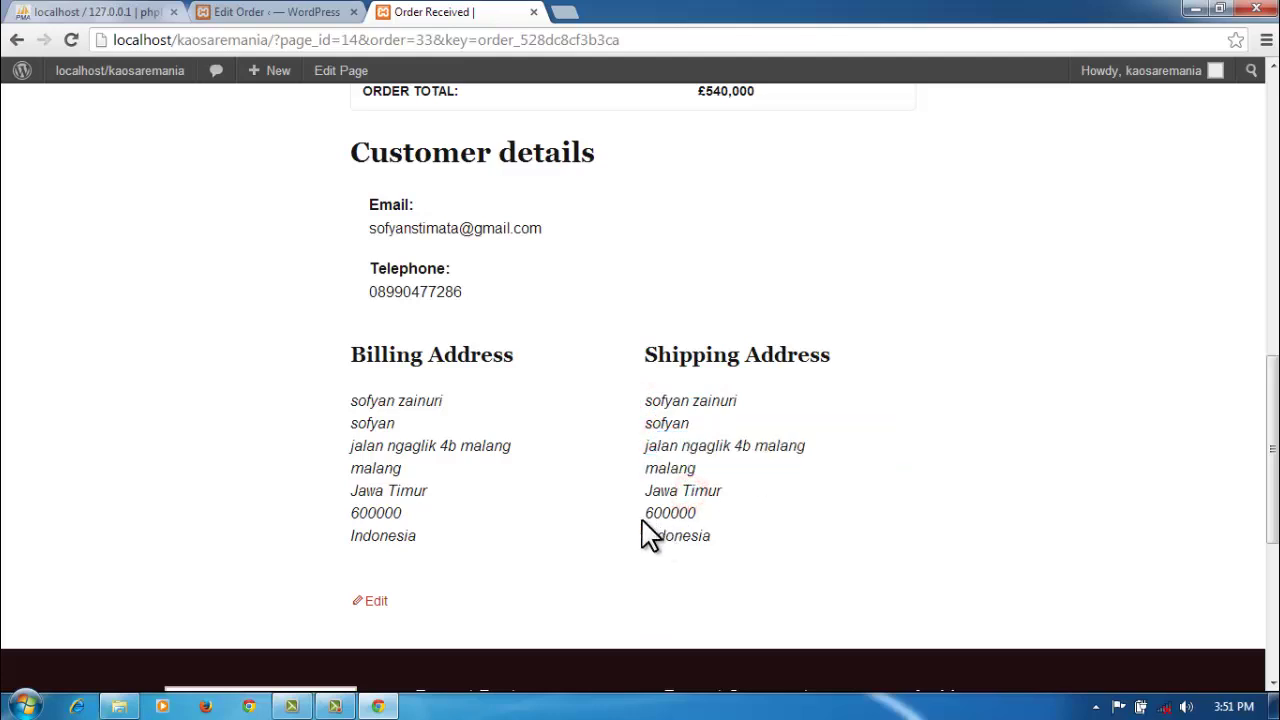
{"action": "left_click_drag", "start_coordinate": [648, 513], "coordinate": [705, 515]}
{"action": "left_click", "coordinate": [733, 496]}
Step: Check the £540,000 order total, then go back to the order #33 edit page
{"action": "scroll", "coordinate": [758, 452], "scroll_direction": "up", "scroll_amount": 1}
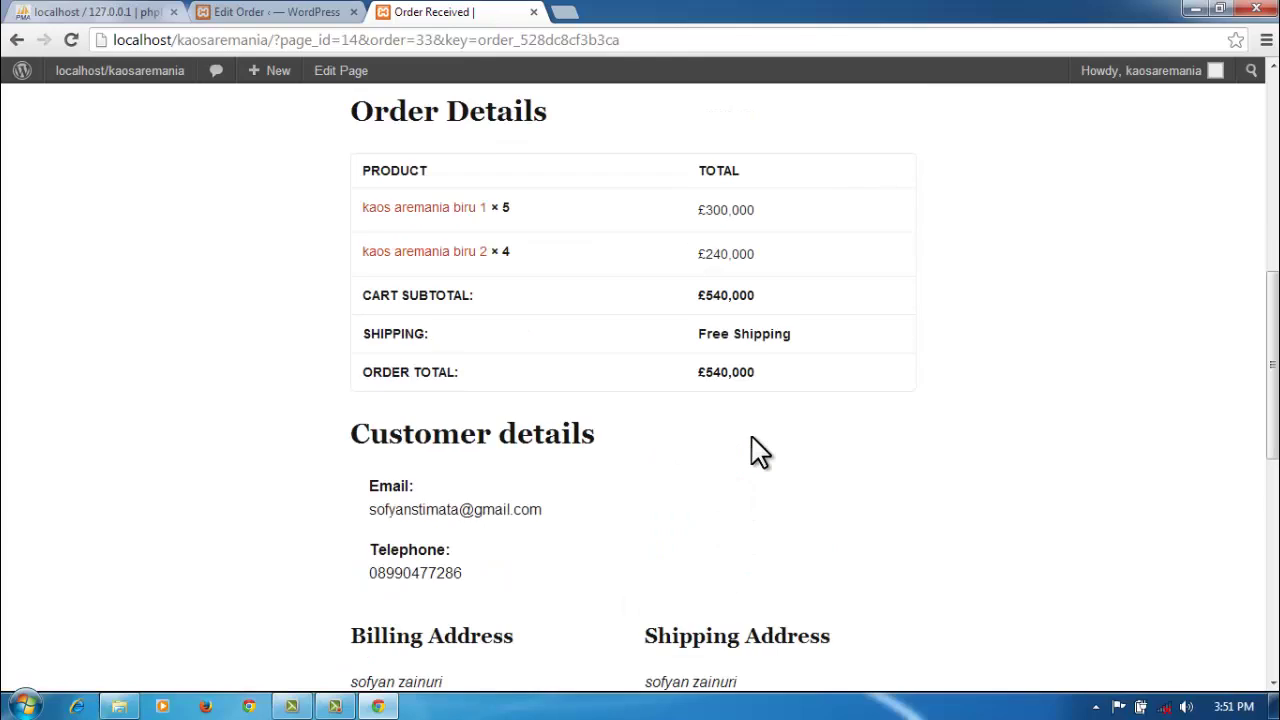
{"action": "scroll", "coordinate": [758, 452], "scroll_direction": "up", "scroll_amount": 1}
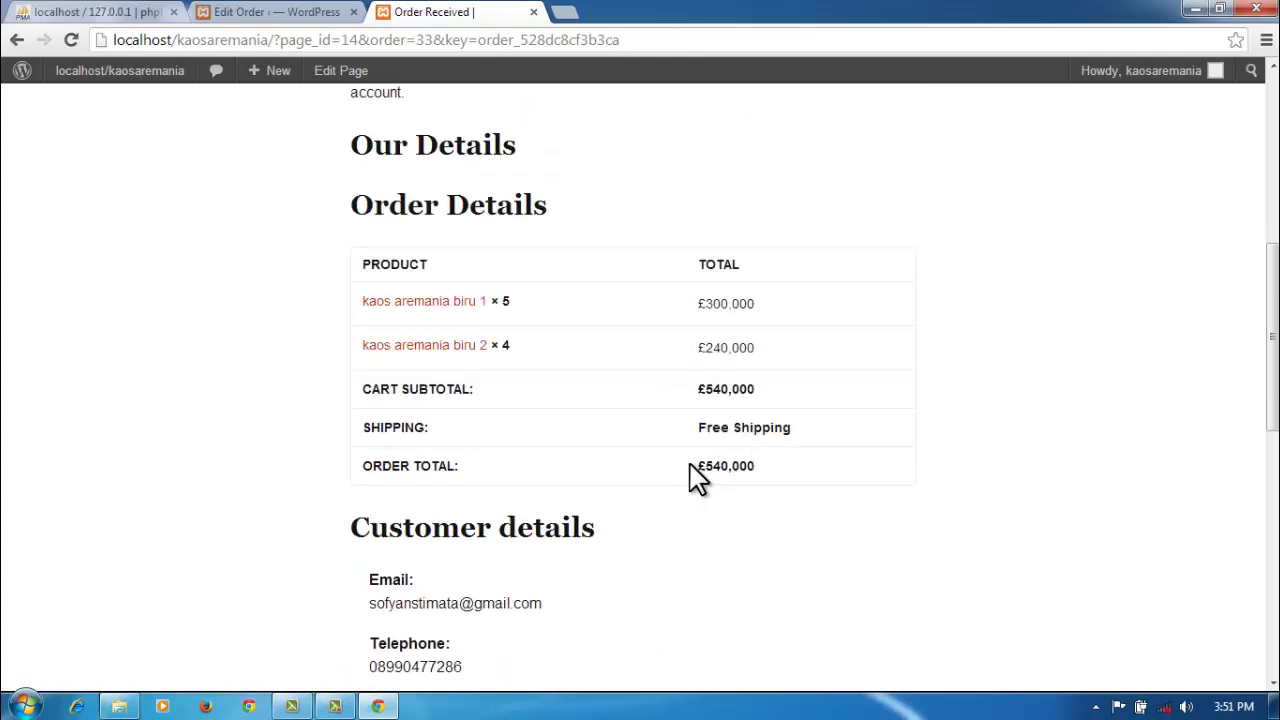
{"action": "left_click_drag", "start_coordinate": [690, 464], "coordinate": [795, 478]}
{"action": "left_click", "coordinate": [946, 462]}
{"action": "scroll", "coordinate": [946, 462], "scroll_direction": "up", "scroll_amount": 2}
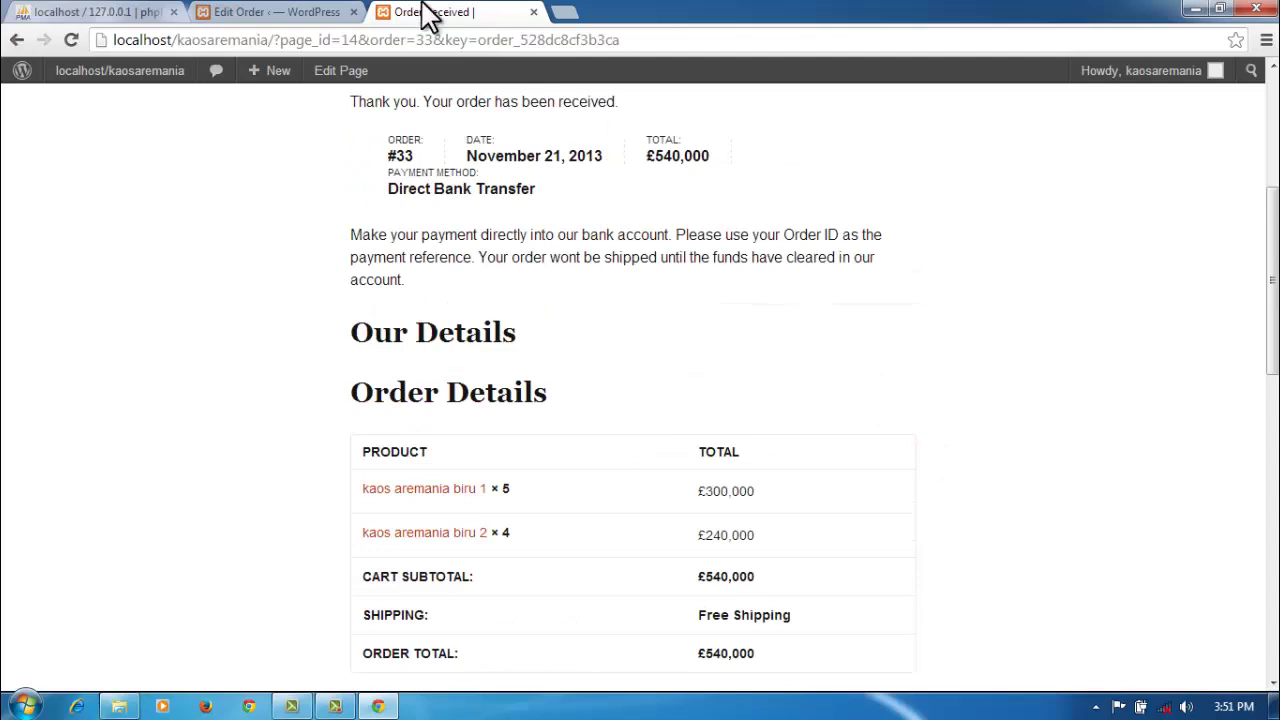
{"action": "left_click", "coordinate": [330, 12]}
{"action": "scroll", "coordinate": [540, 408], "scroll_direction": "down", "scroll_amount": 1}
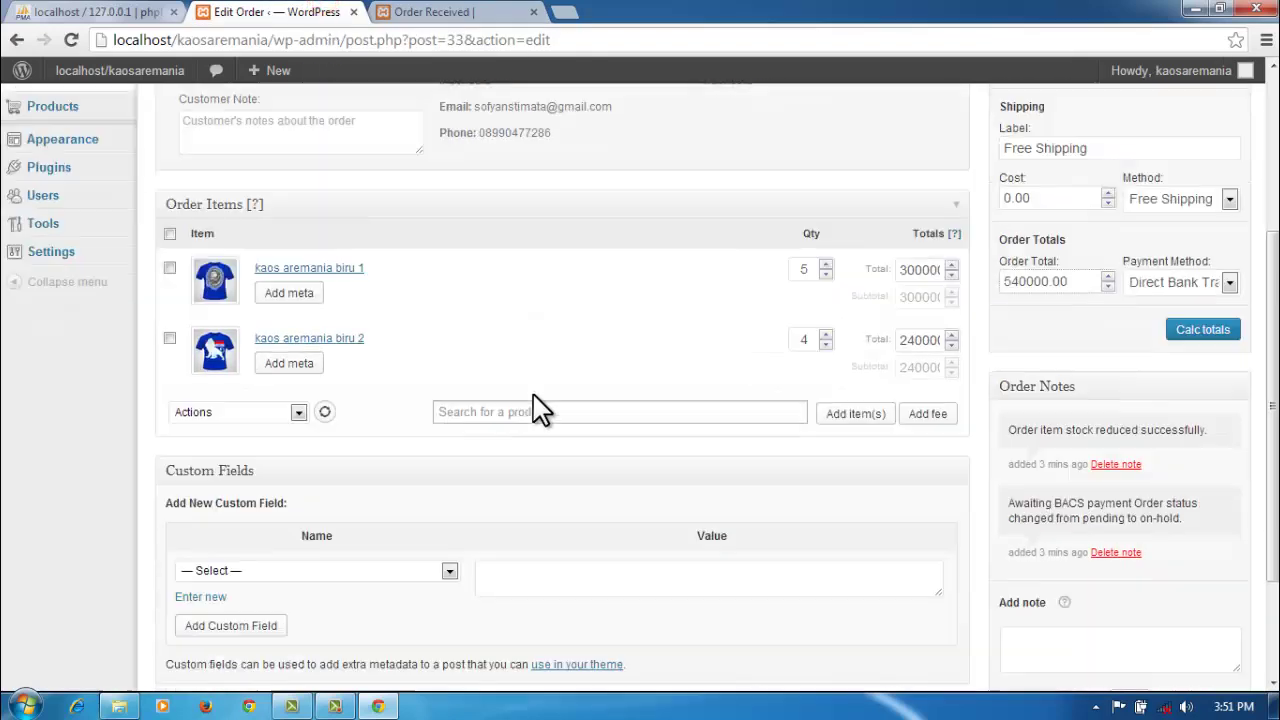
Step: Dismiss the Windows colour scheme prompt and add a meta row to the kaos aremania biru 1 item
{"action": "scroll", "coordinate": [612, 350], "scroll_direction": "down", "scroll_amount": 2}
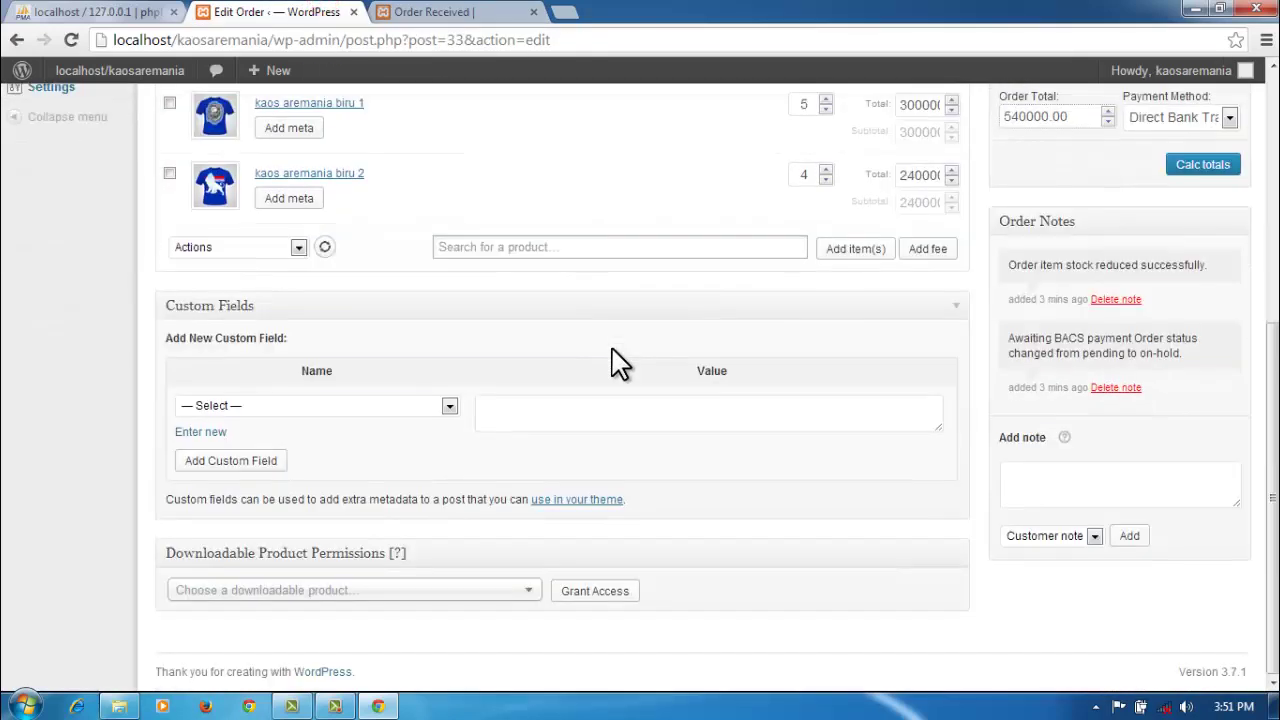
{"action": "scroll", "coordinate": [612, 350], "scroll_direction": "up", "scroll_amount": 1}
{"action": "scroll", "coordinate": [612, 350], "scroll_direction": "up", "scroll_amount": 2}
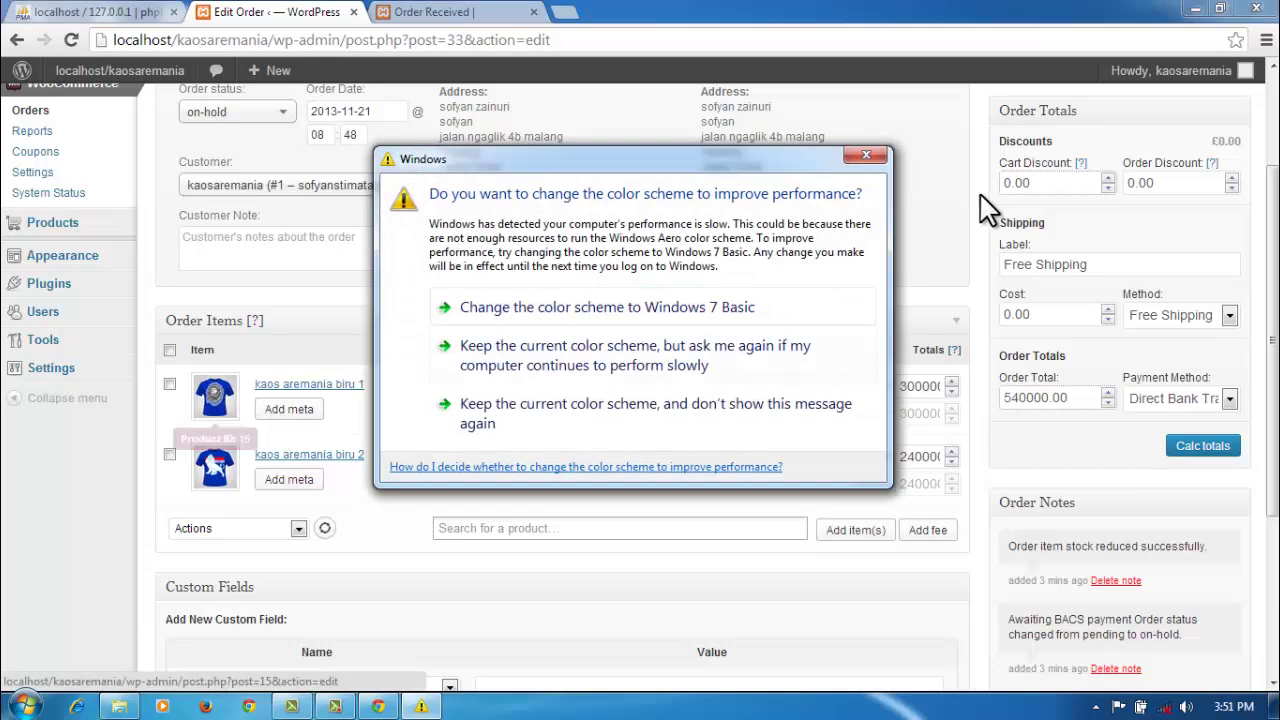
{"action": "left_click", "coordinate": [866, 157]}
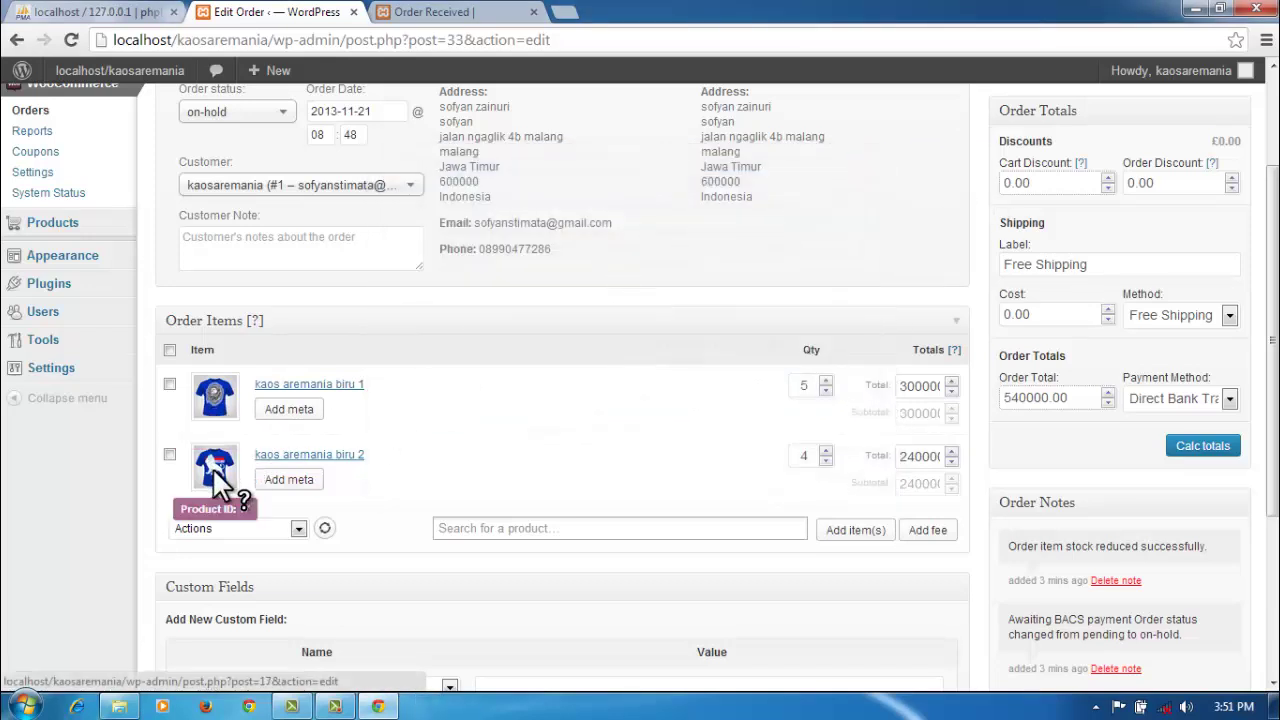
{"action": "left_click", "coordinate": [301, 410]}
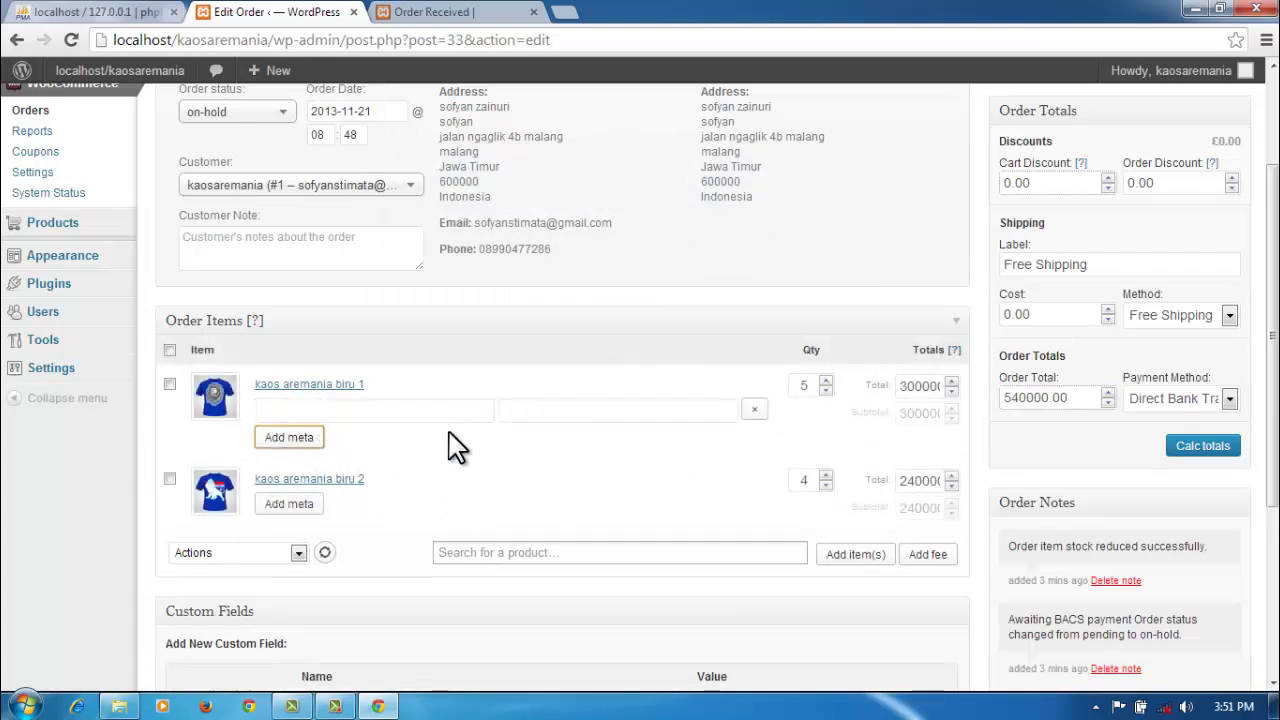
{"action": "left_click", "coordinate": [453, 412]}
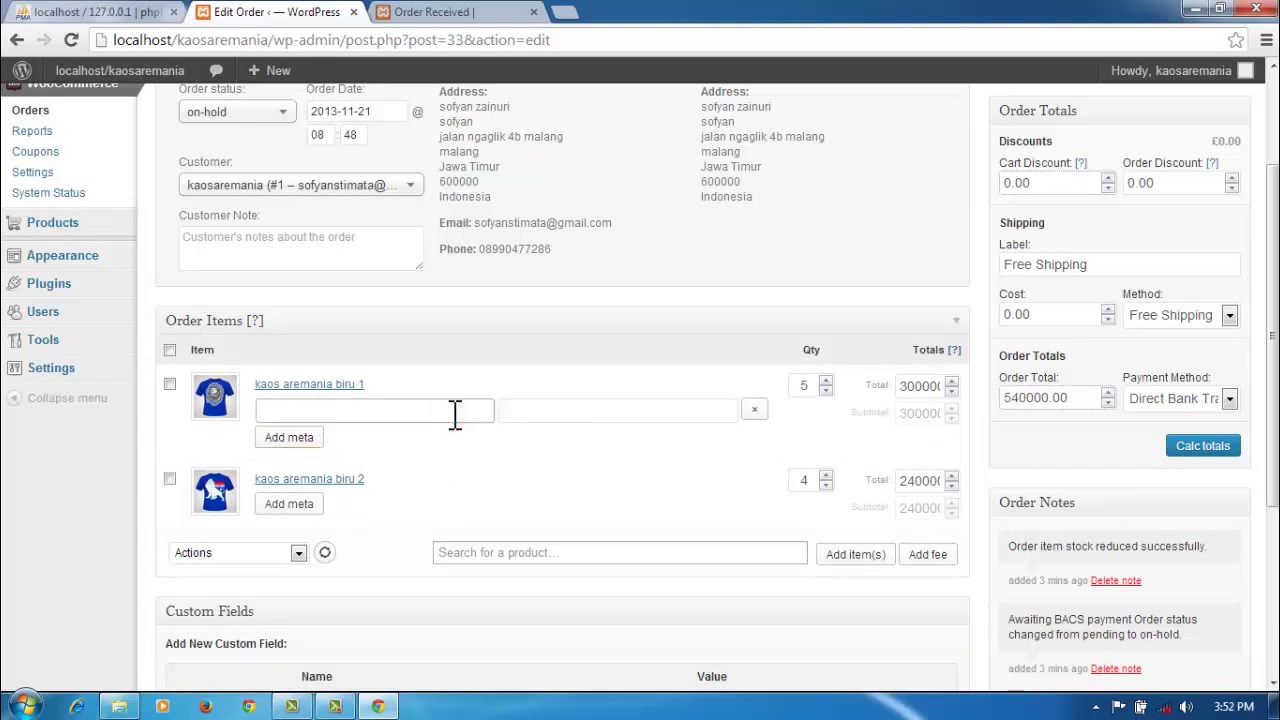
{"action": "left_click", "coordinate": [752, 411]}
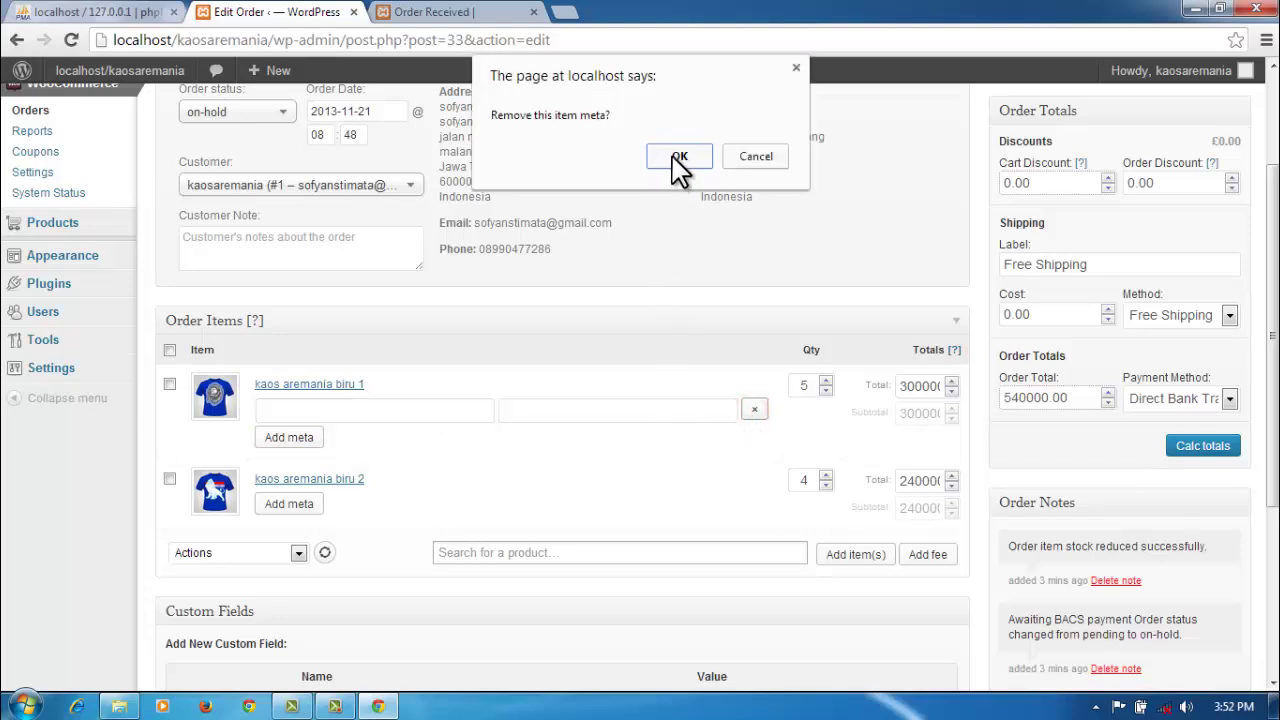
{"action": "left_click", "coordinate": [734, 158]}
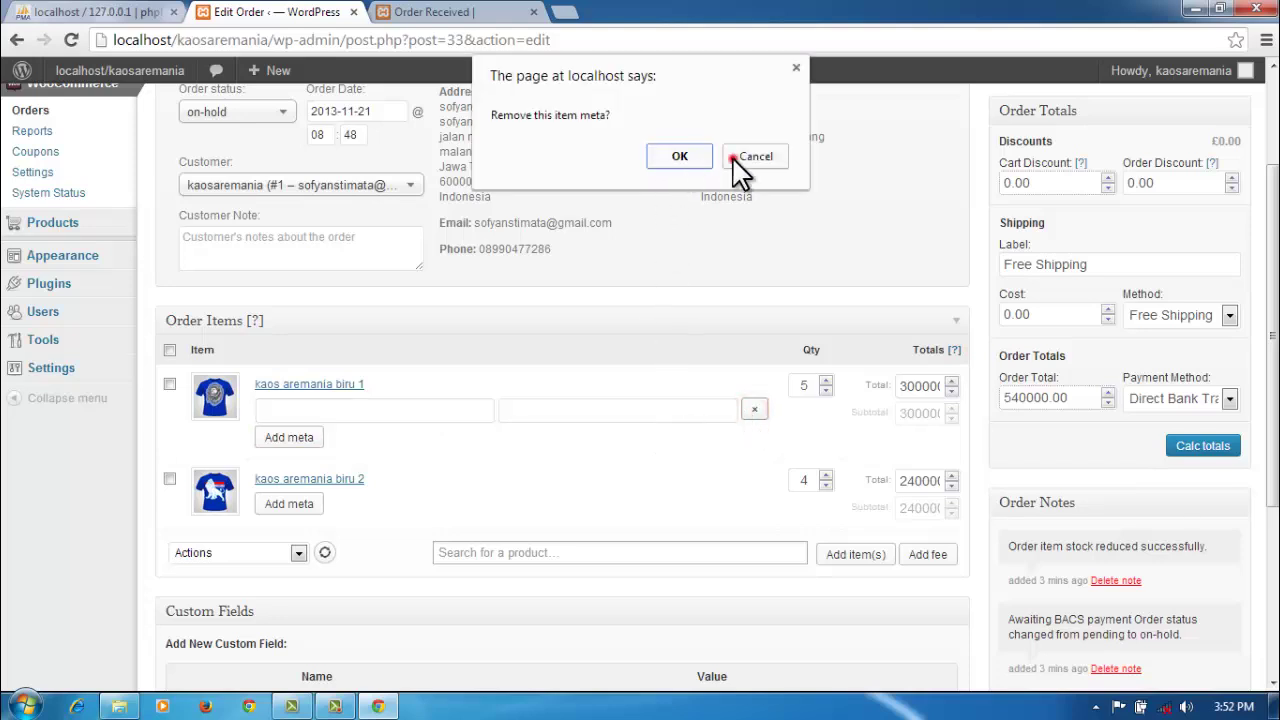
Step: Name the meta entry 'kaos terkirim' and add a second, empty meta row below it
{"action": "left_click", "coordinate": [362, 412]}
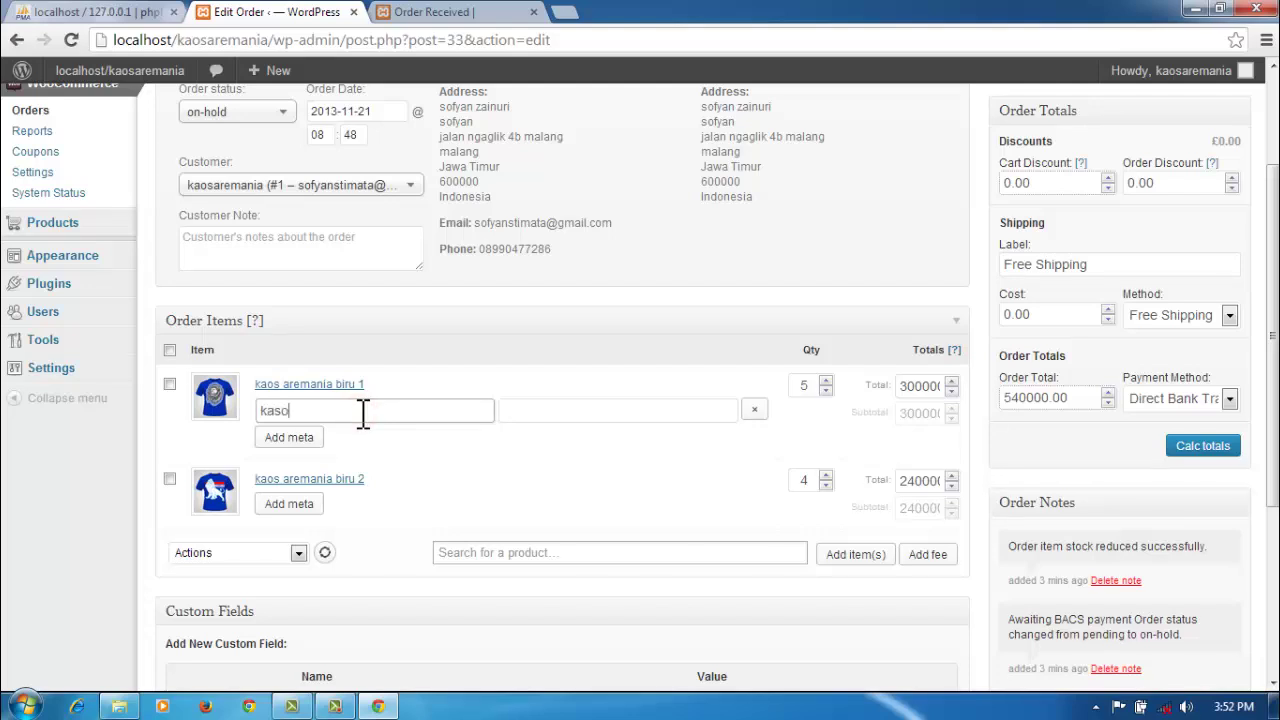
{"action": "type", "text": "kaos terkirim"}
{"action": "left_click", "coordinate": [318, 437]}
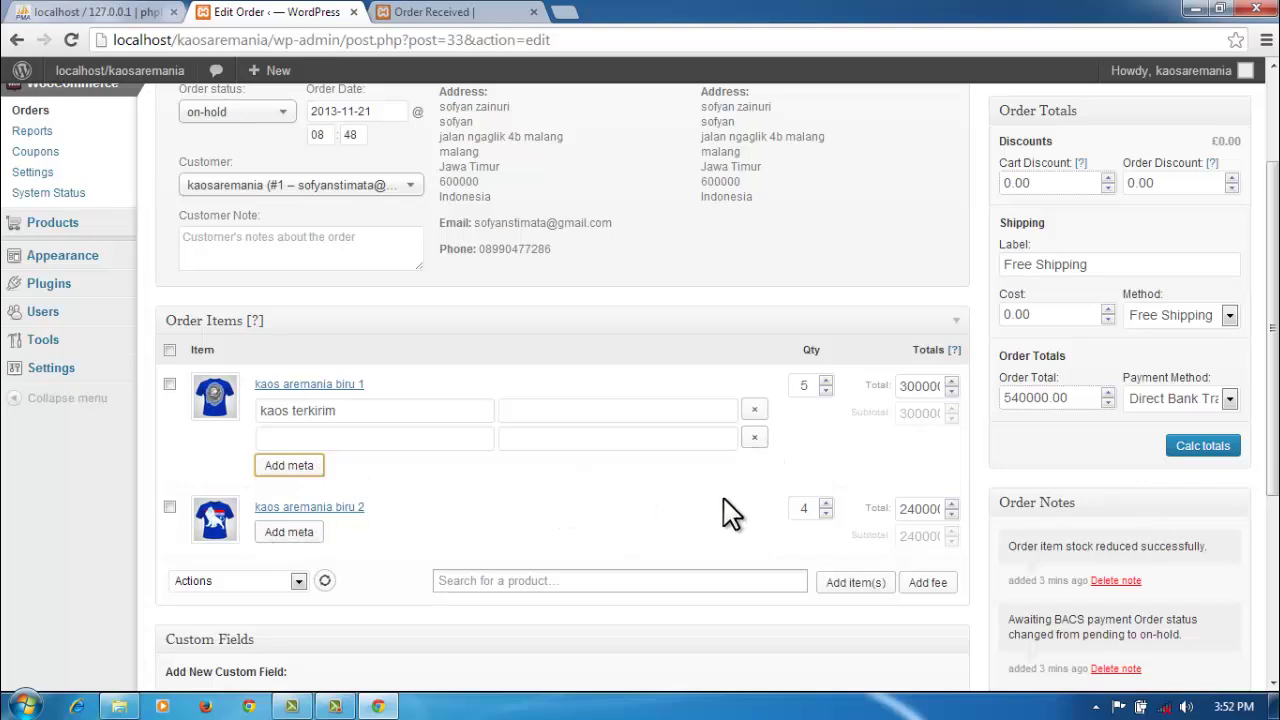
{"action": "scroll", "coordinate": [728, 508], "scroll_direction": "down", "scroll_amount": 2}
{"action": "scroll", "coordinate": [728, 515], "scroll_direction": "up", "scroll_amount": 4}
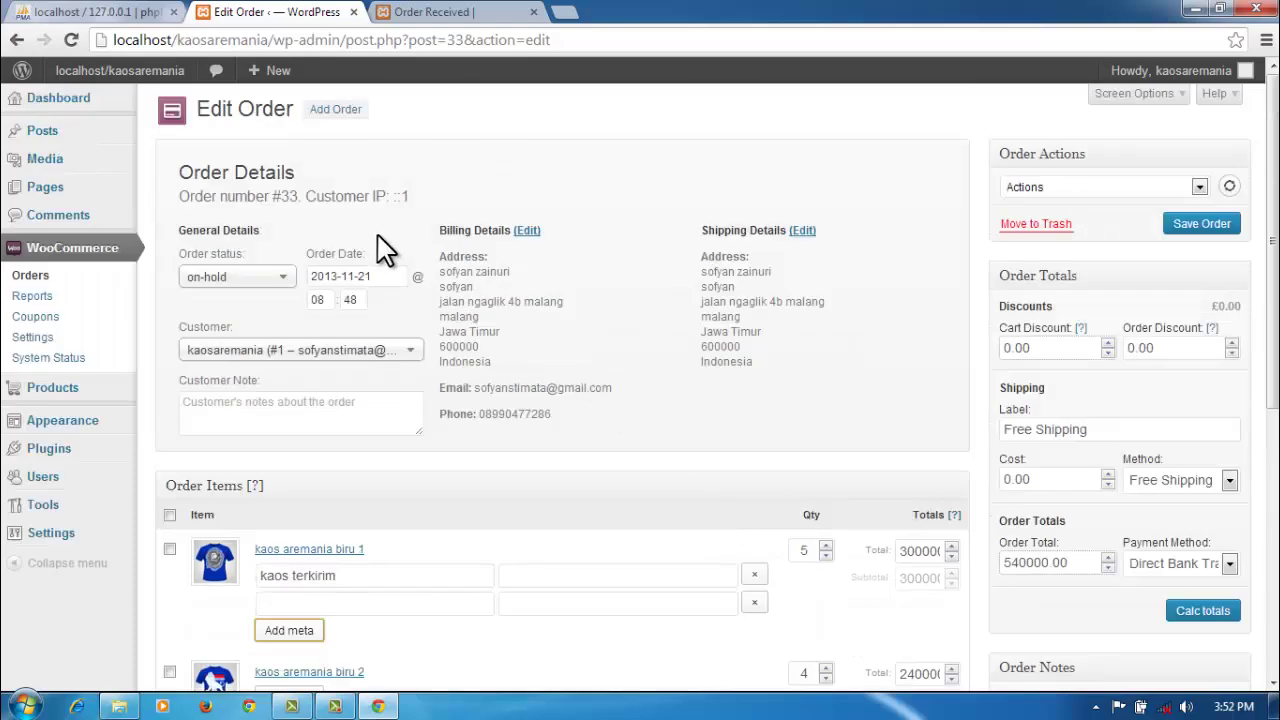
Step: Load the Kaos Aremania storefront home page by removing 'wp-admin/' from the dashboard URL
{"action": "left_click", "coordinate": [425, 12]}
{"action": "scroll", "coordinate": [951, 380], "scroll_direction": "up", "scroll_amount": 5}
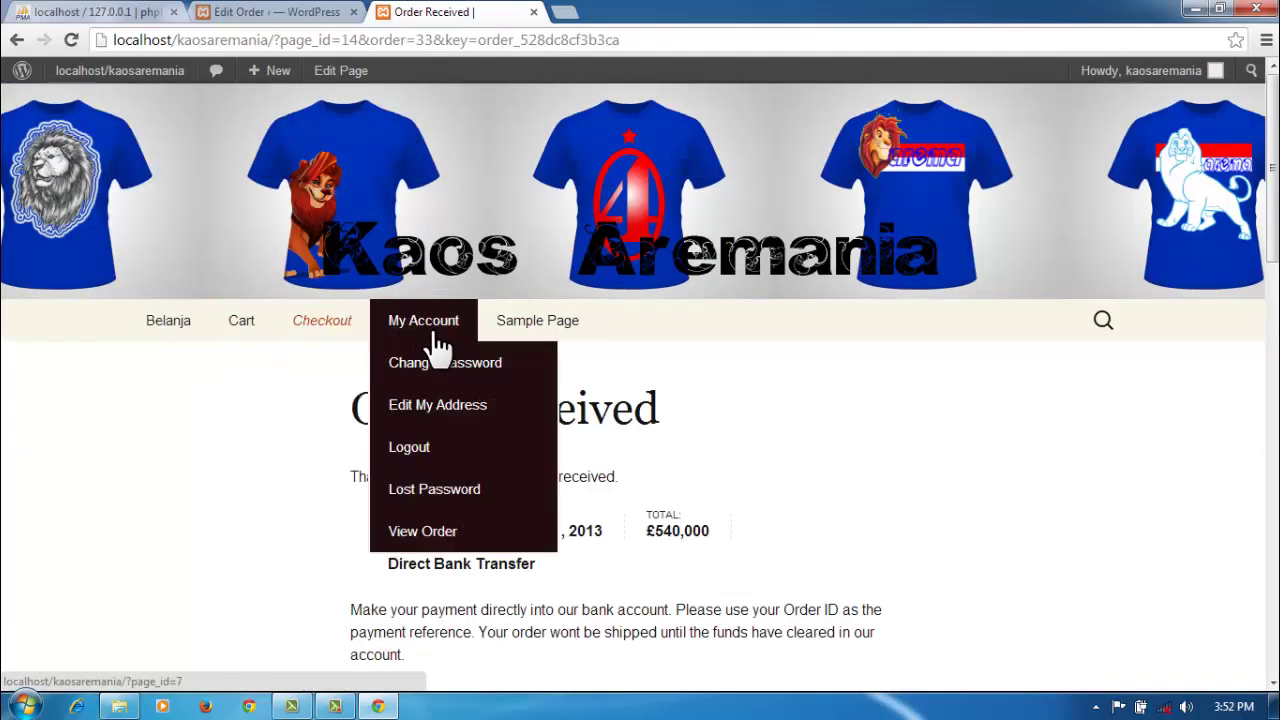
{"action": "left_click", "coordinate": [148, 74]}
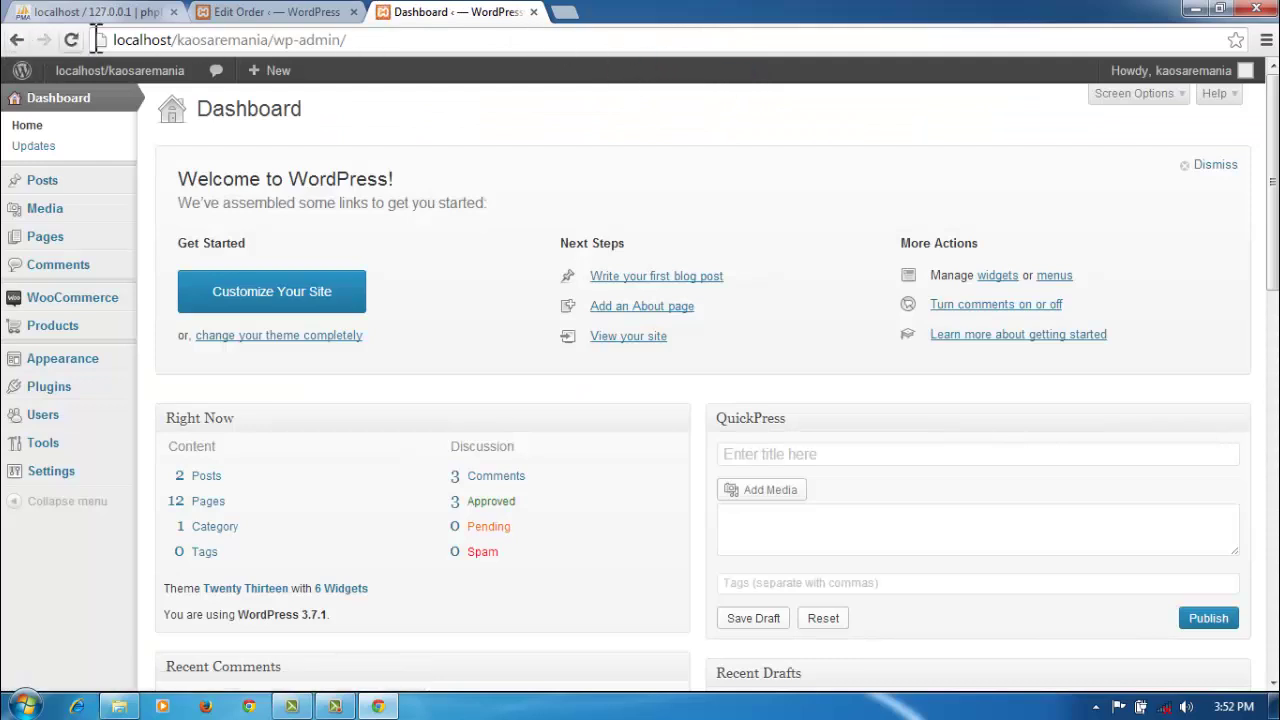
{"action": "left_click_drag", "start_coordinate": [358, 40], "coordinate": [272, 40]}
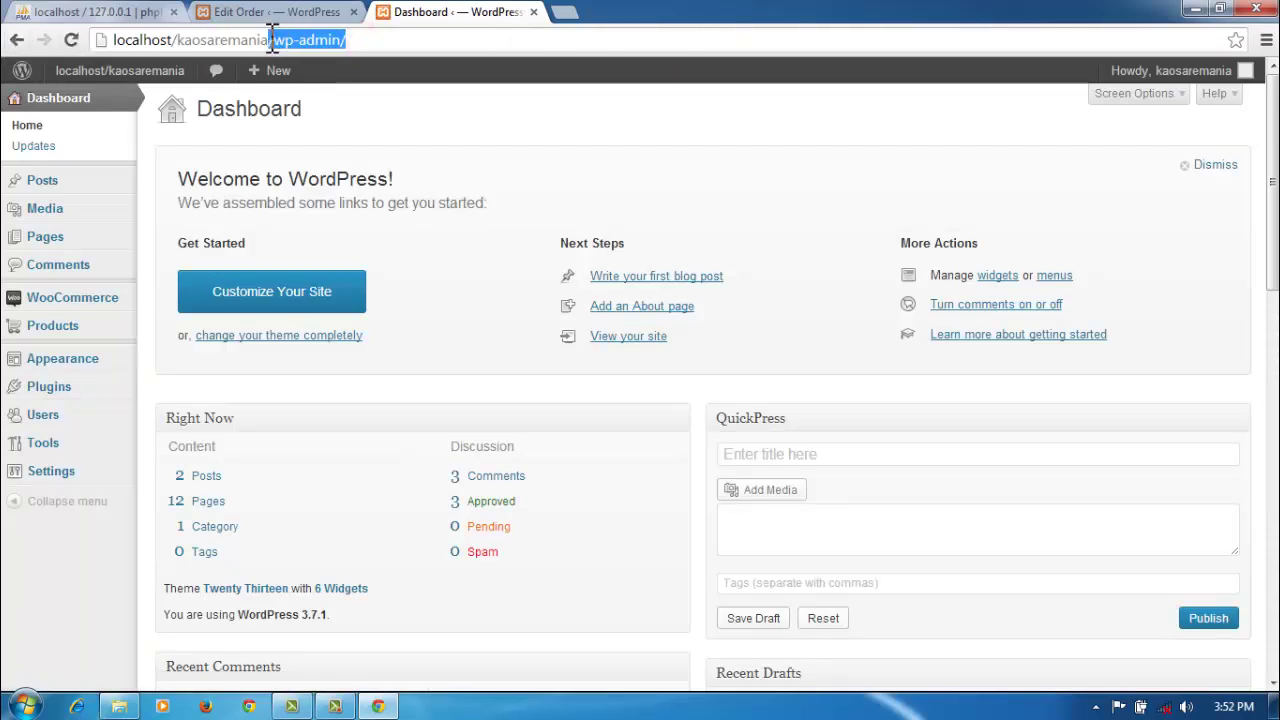
{"action": "key", "text": "BackSpace"}
{"action": "key", "text": "Return"}
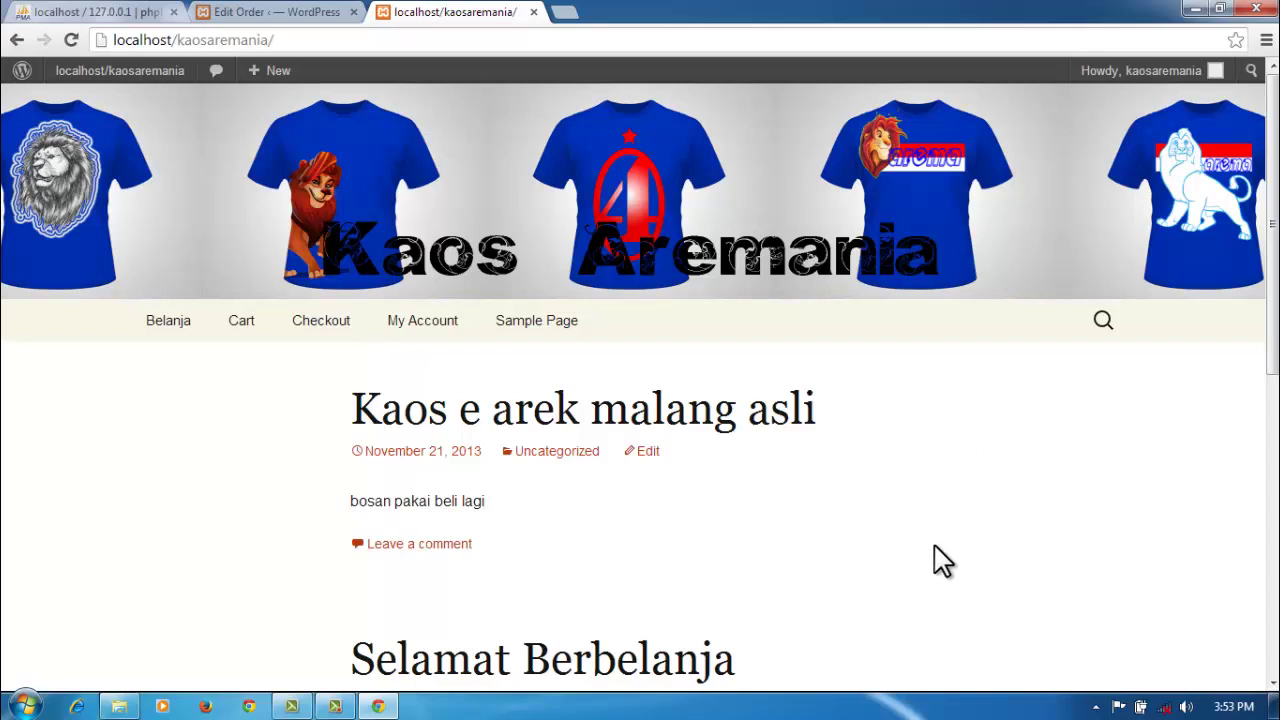
{"action": "left_click", "coordinate": [336, 709]}
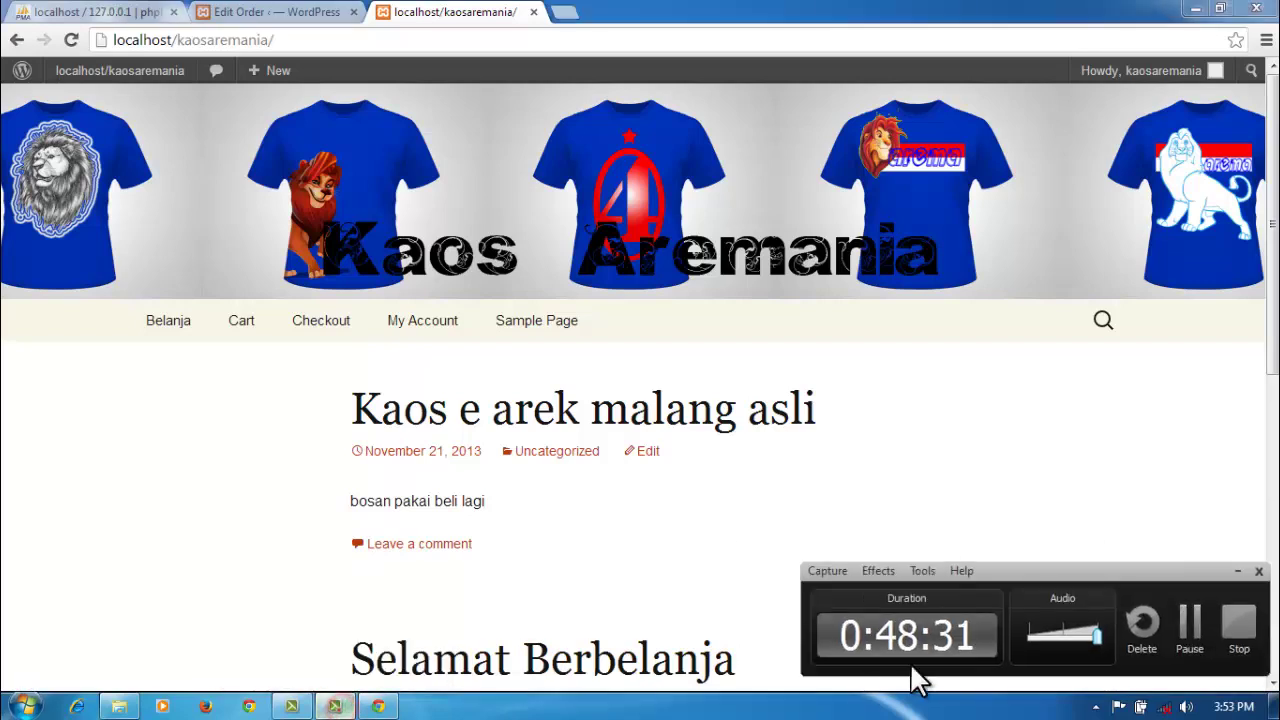